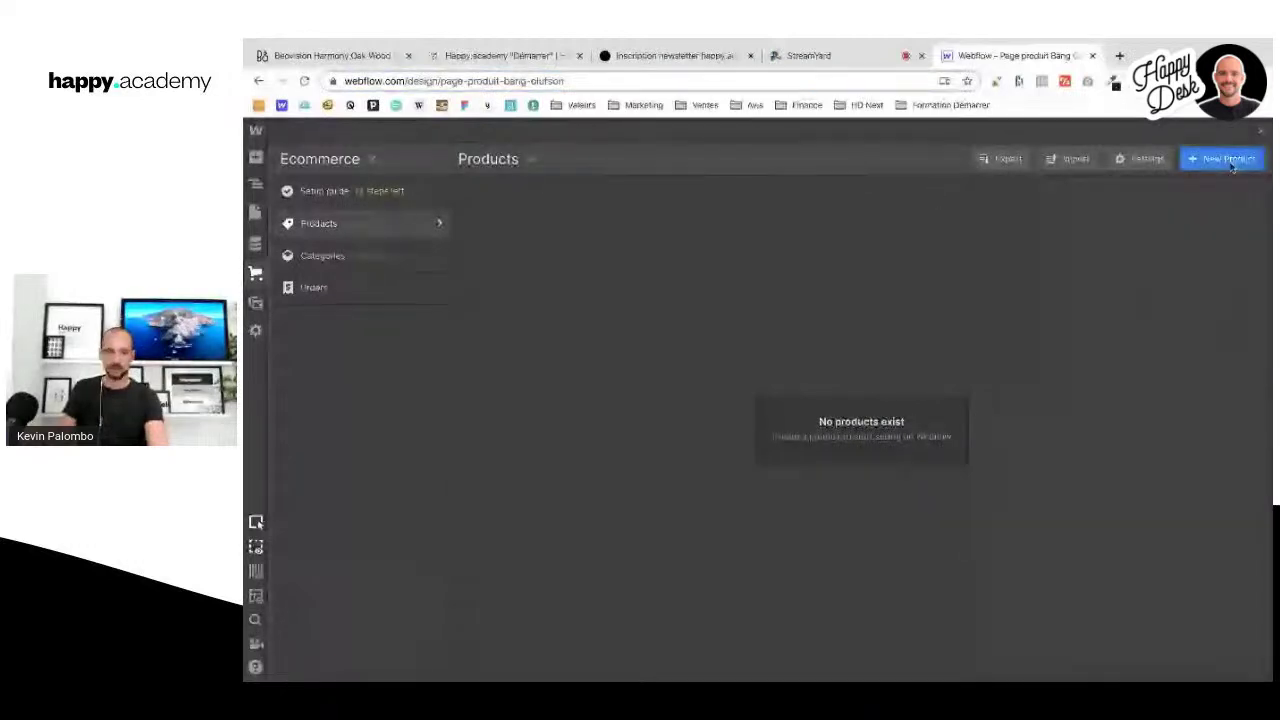
Step: Create a new product in the Webflow store and name it Beovision Harmony, copying the name from the Bang & Olufsen product page
left_click(327, 58)
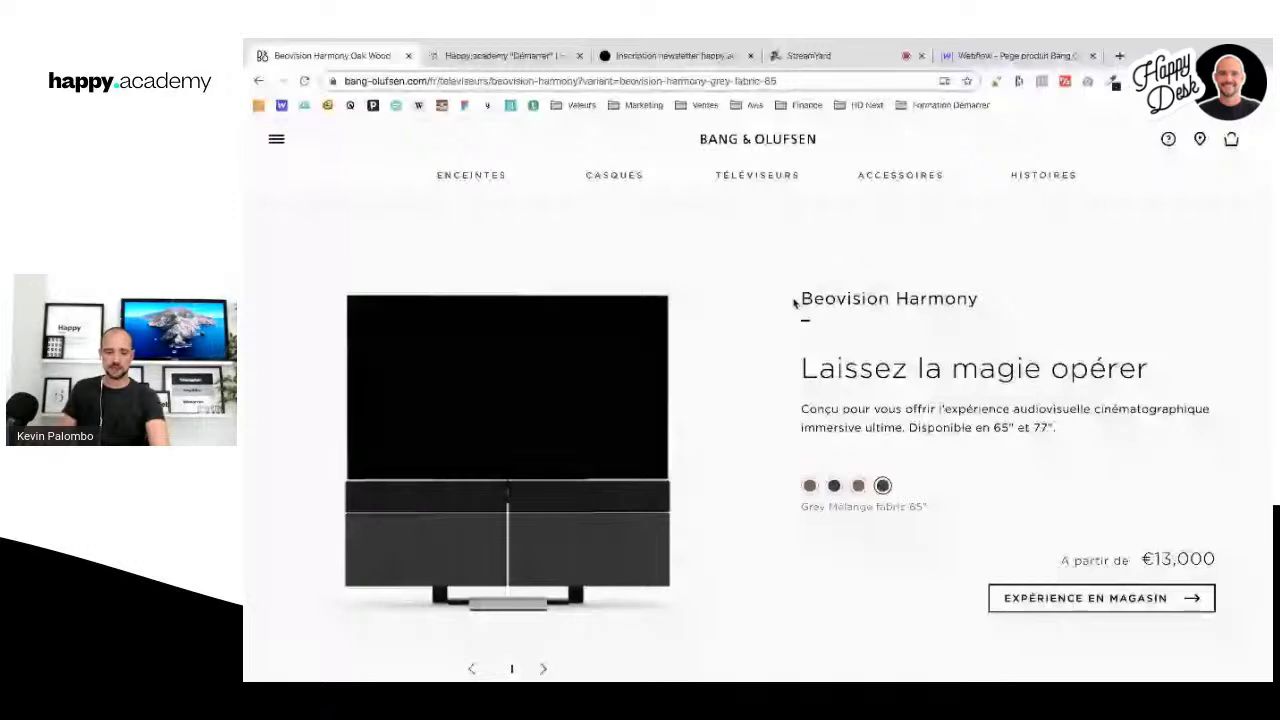
left_click_drag(795, 303, 969, 489)
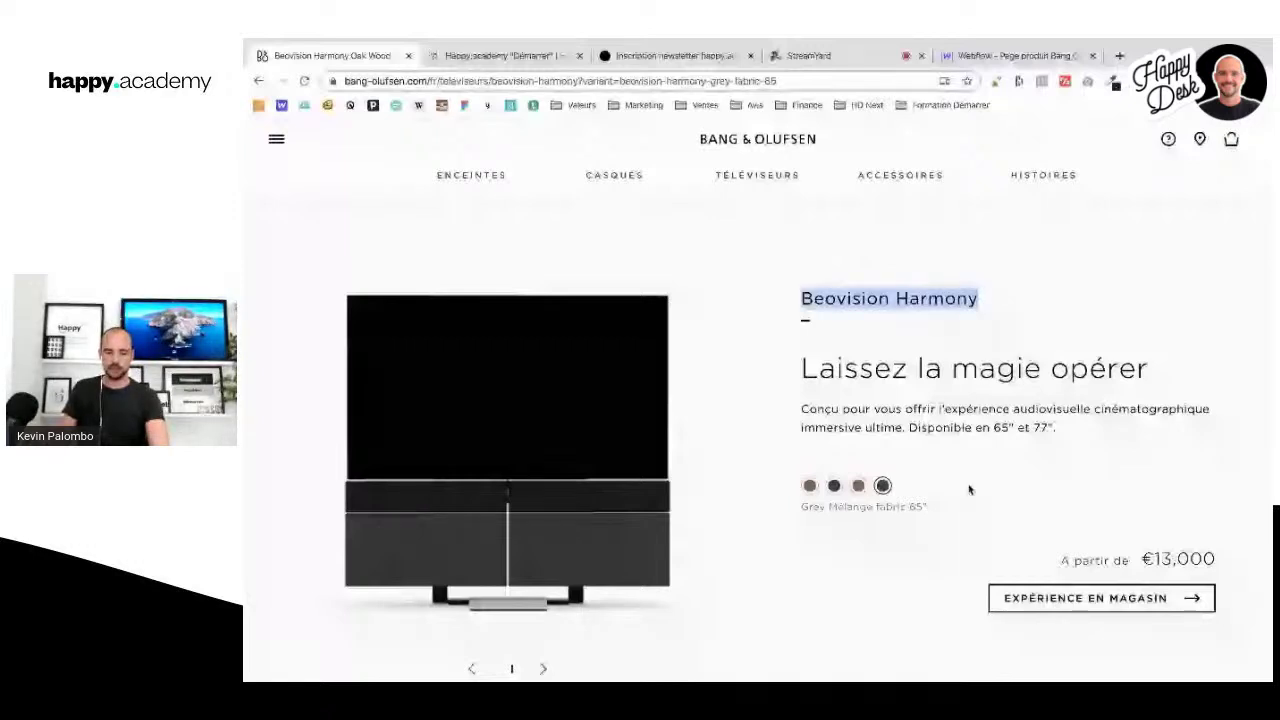
left_click(543, 669)
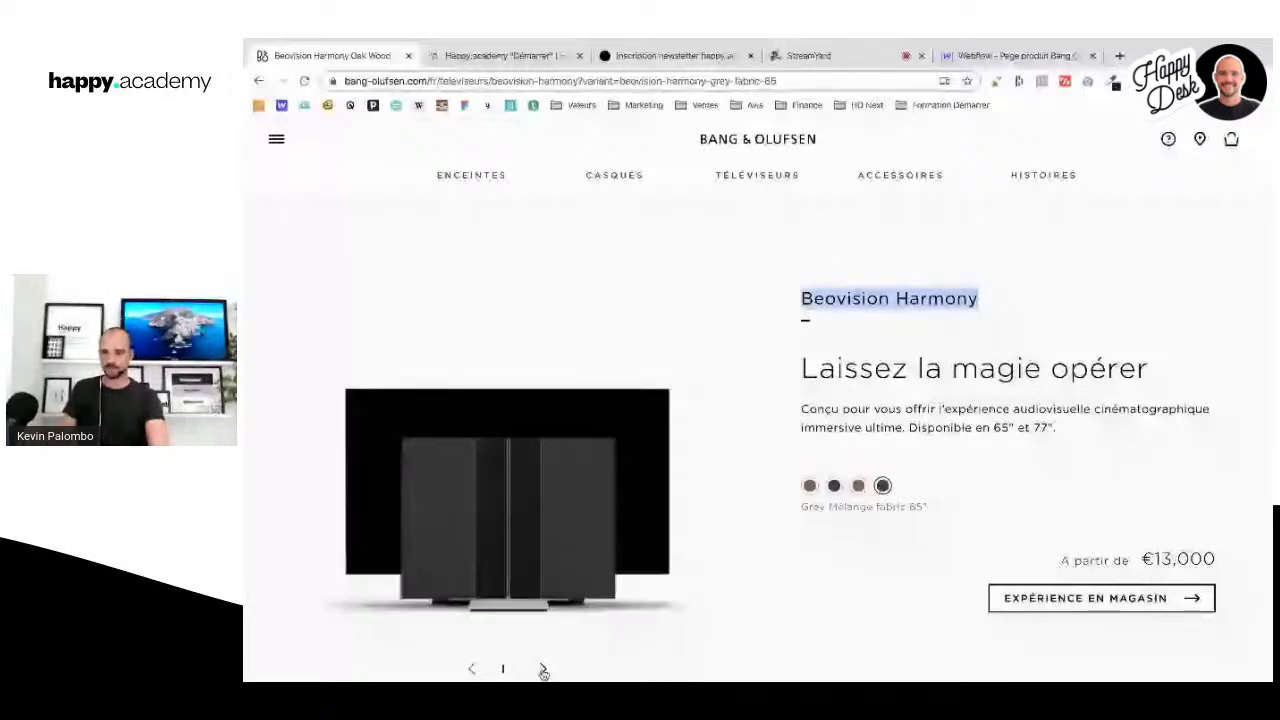
left_click(1010, 55)
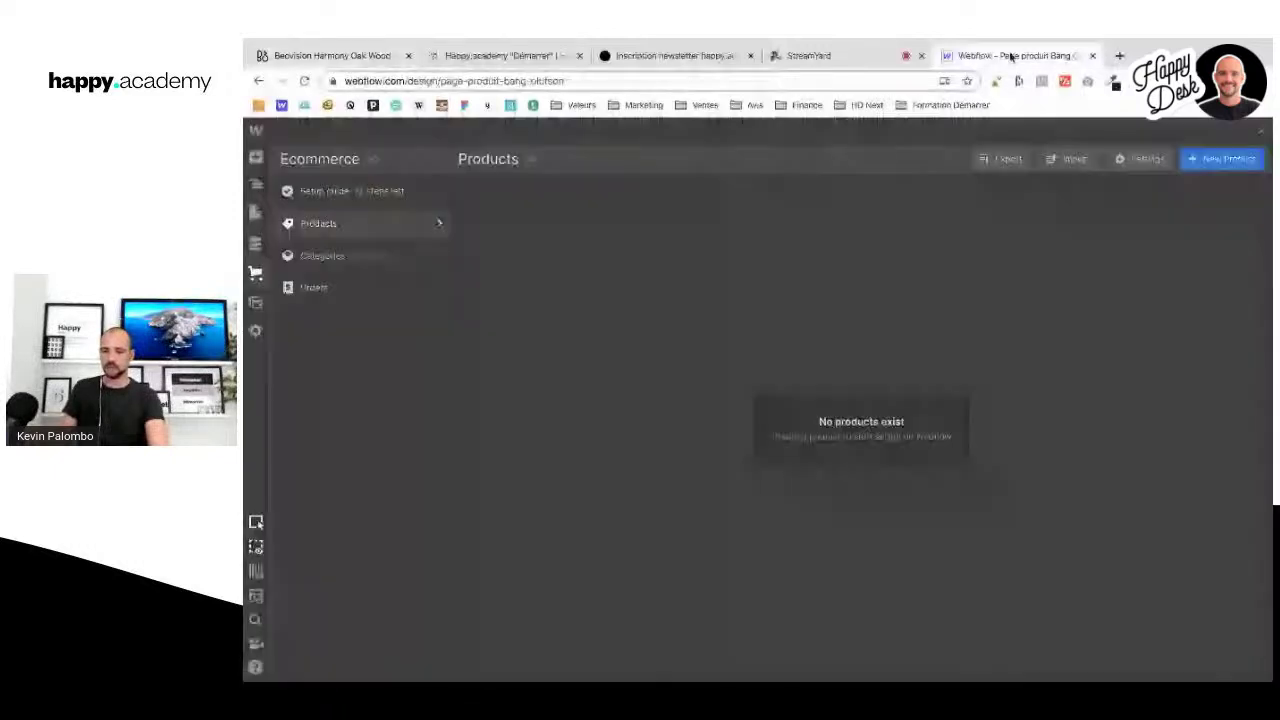
left_click(1225, 160)
left_click(390, 57)
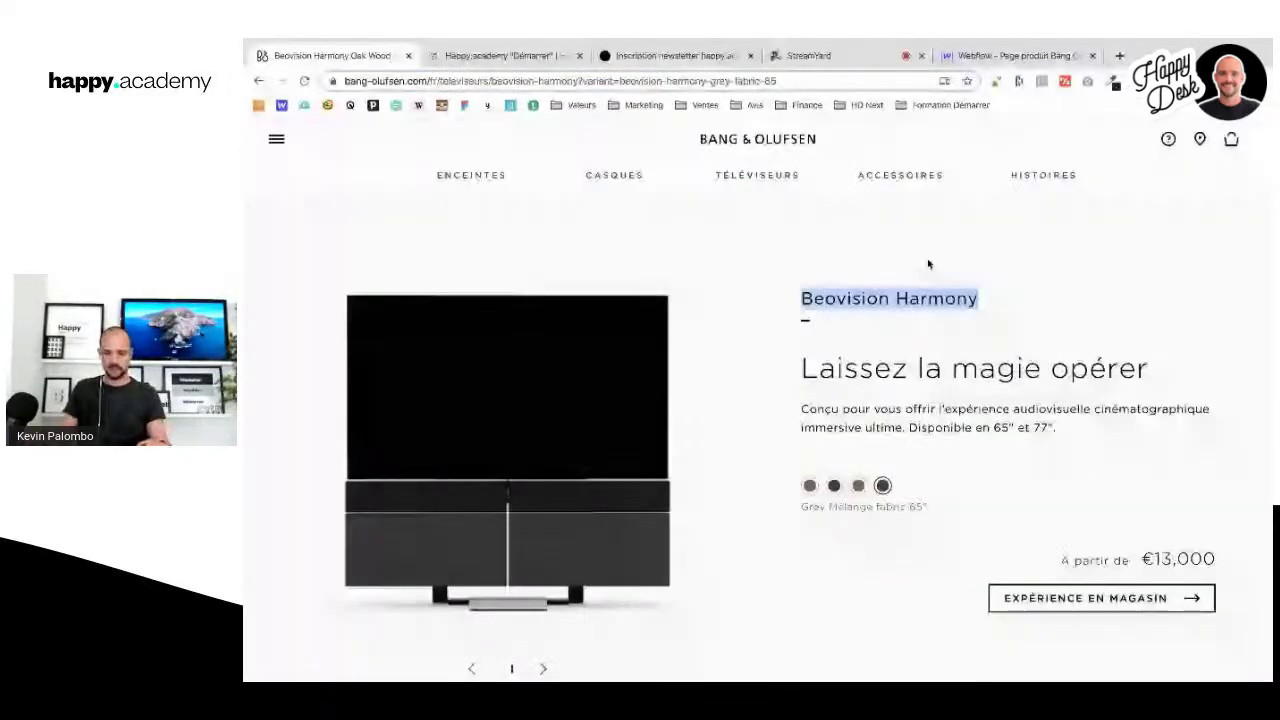
key("ctrl+c")
left_click(1010, 55)
key("ctrl+v")
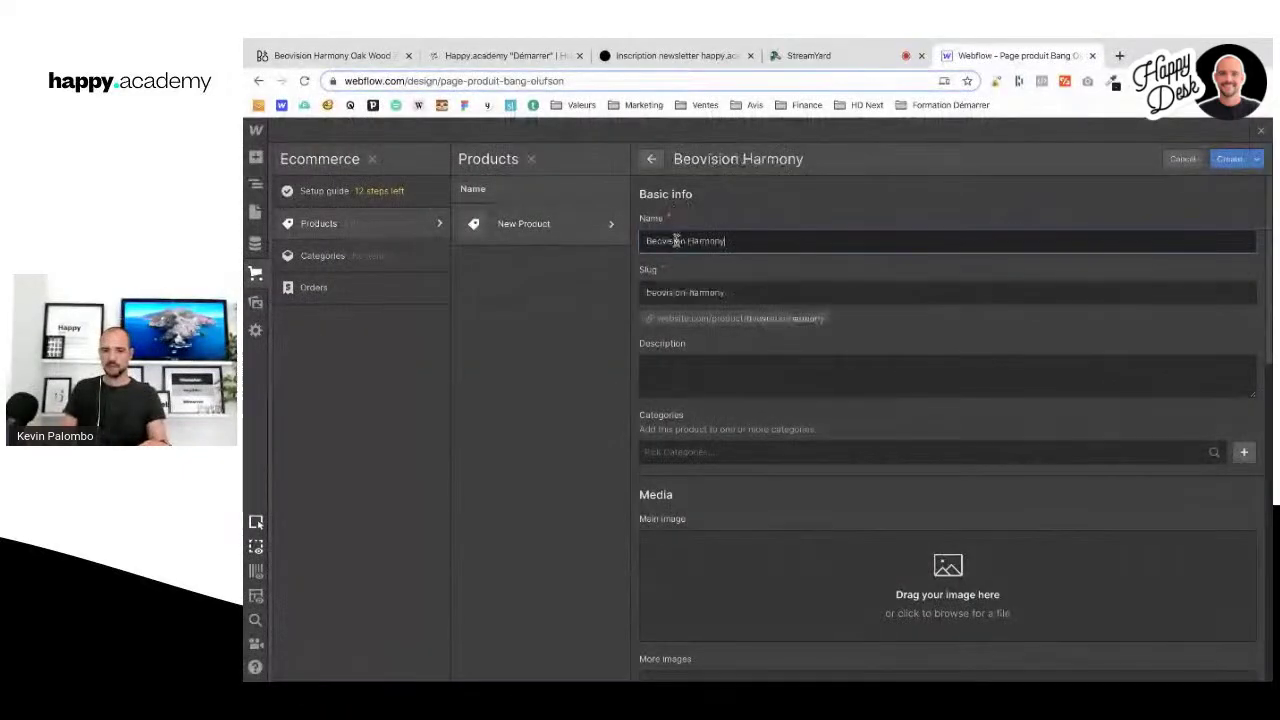
Step: Copy the tagline "Laissez la magie opérer" from the Bang & Olufsen page into the product's description in Webflow
left_click(340, 56)
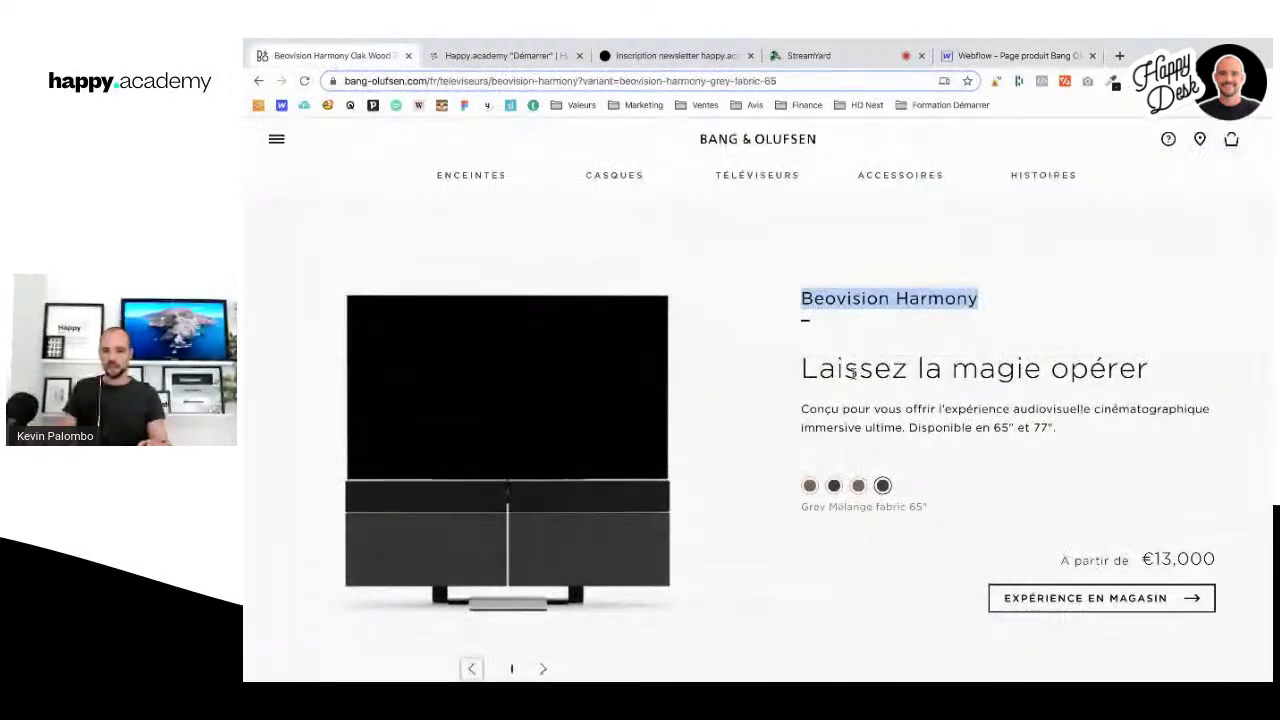
left_click_drag(1150, 368, 797, 366)
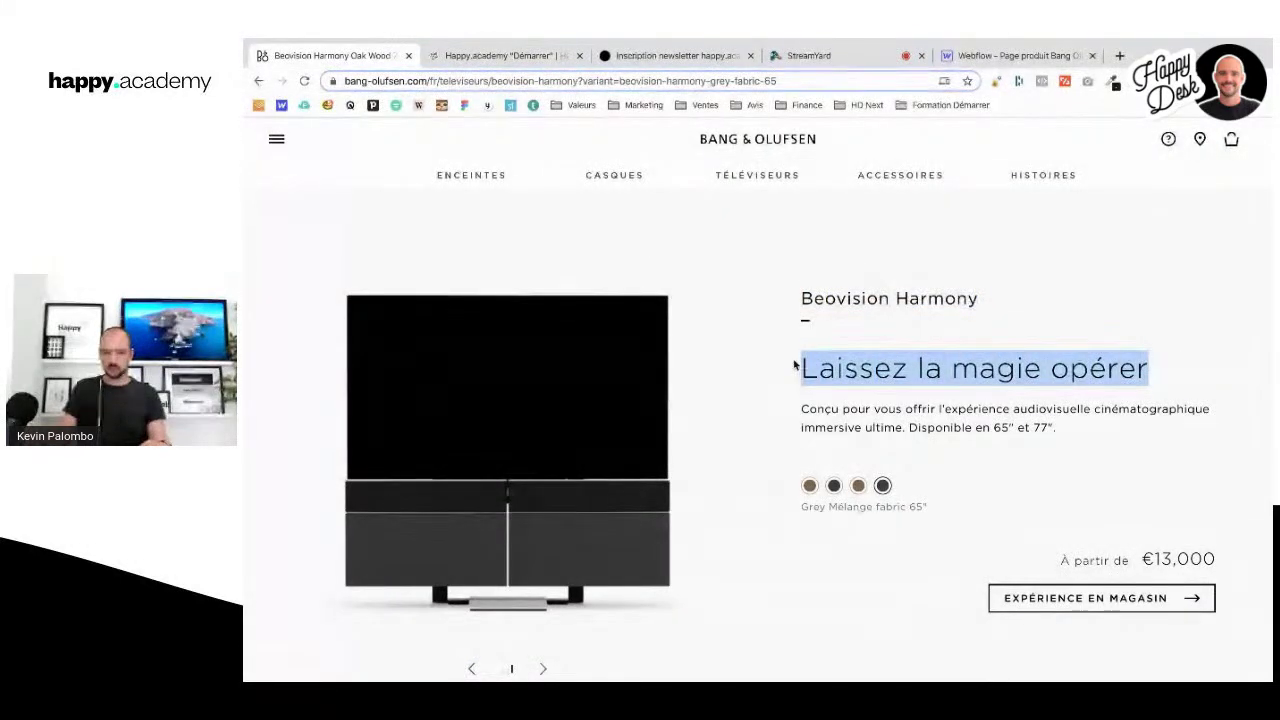
left_click(995, 57)
left_click(660, 358)
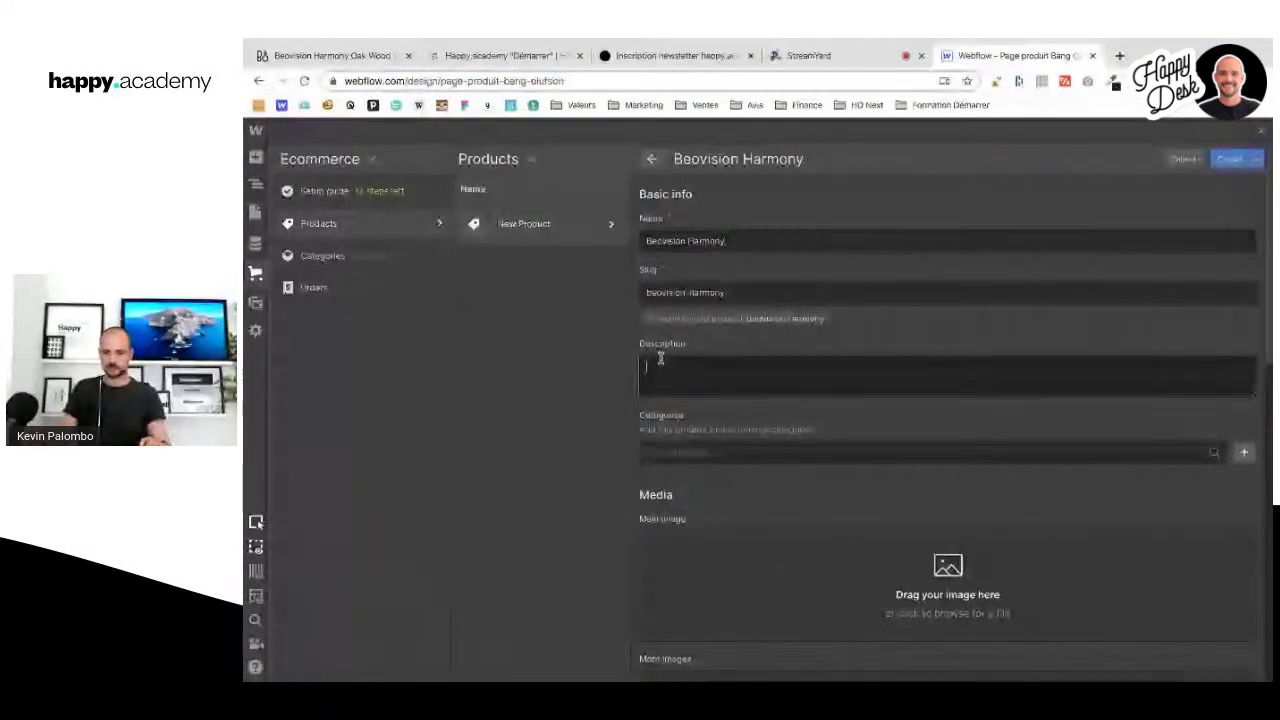
key("ctrl+v")
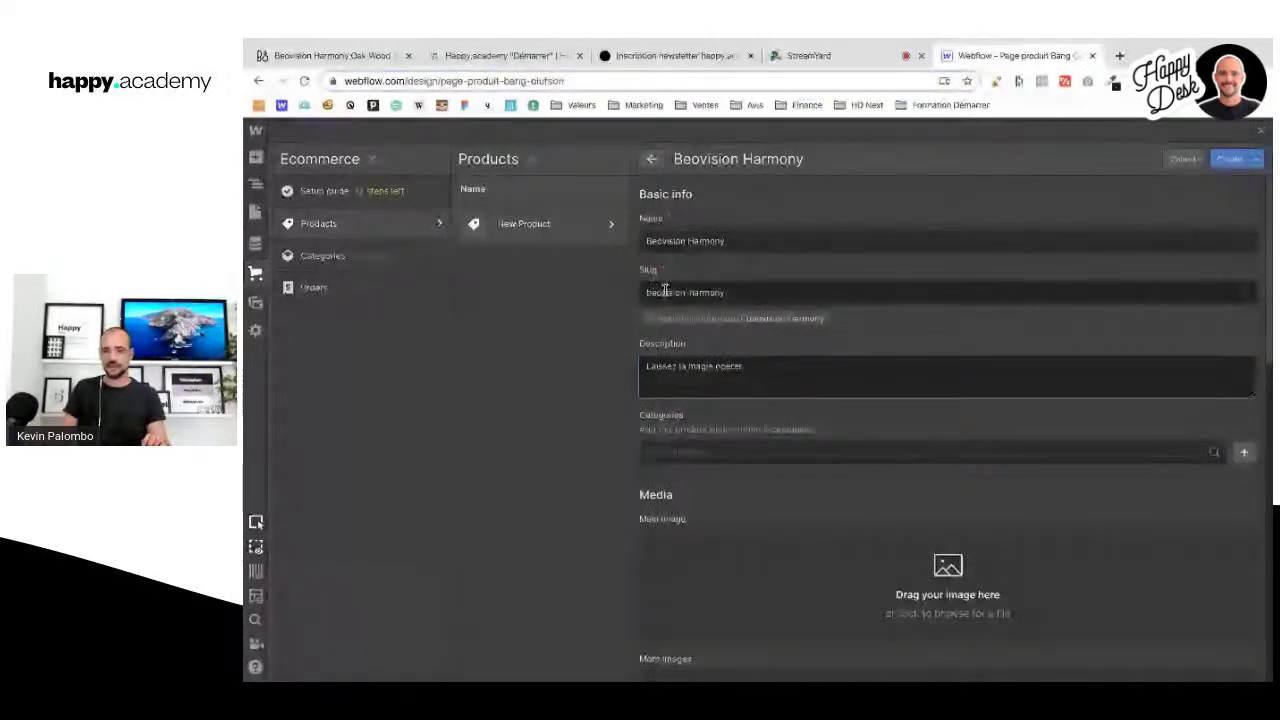
left_click_drag(747, 318, 825, 318)
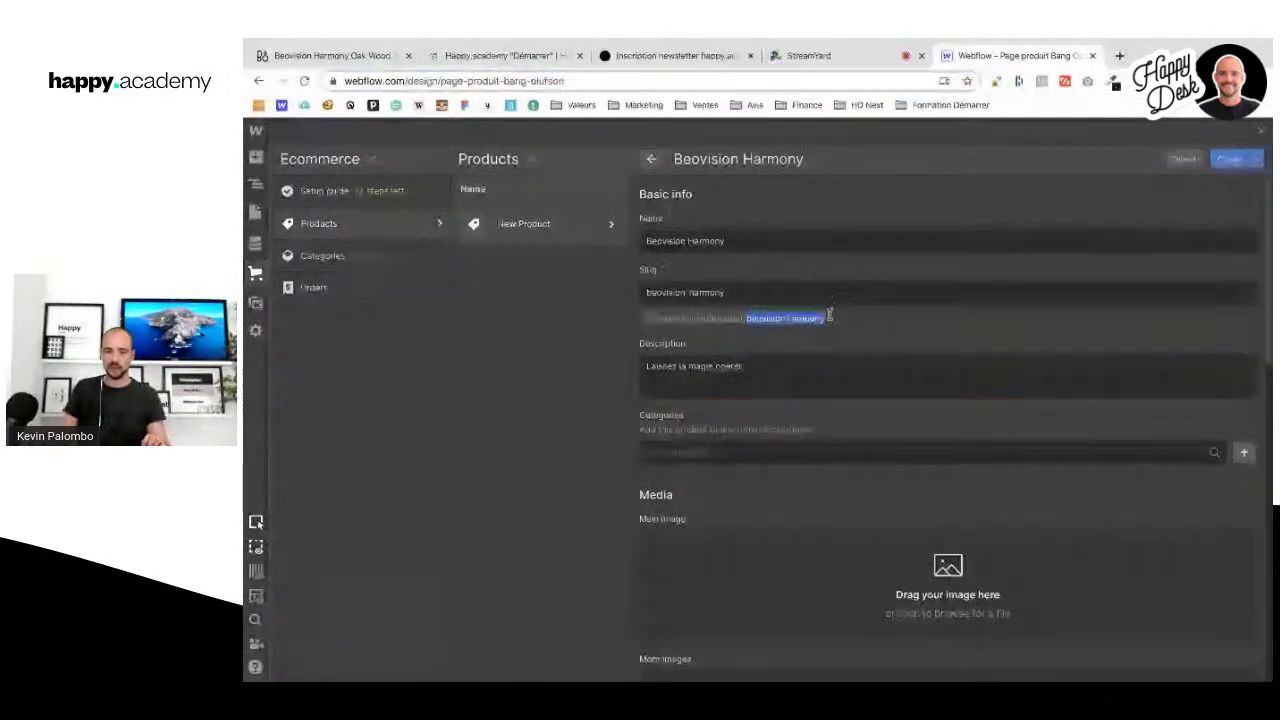
Step: Add the Bang & Olufsen paragraph beginning "Conçu pour vous offrir l'expérience audiovisuelle" as a second line of the product description
left_click(310, 57)
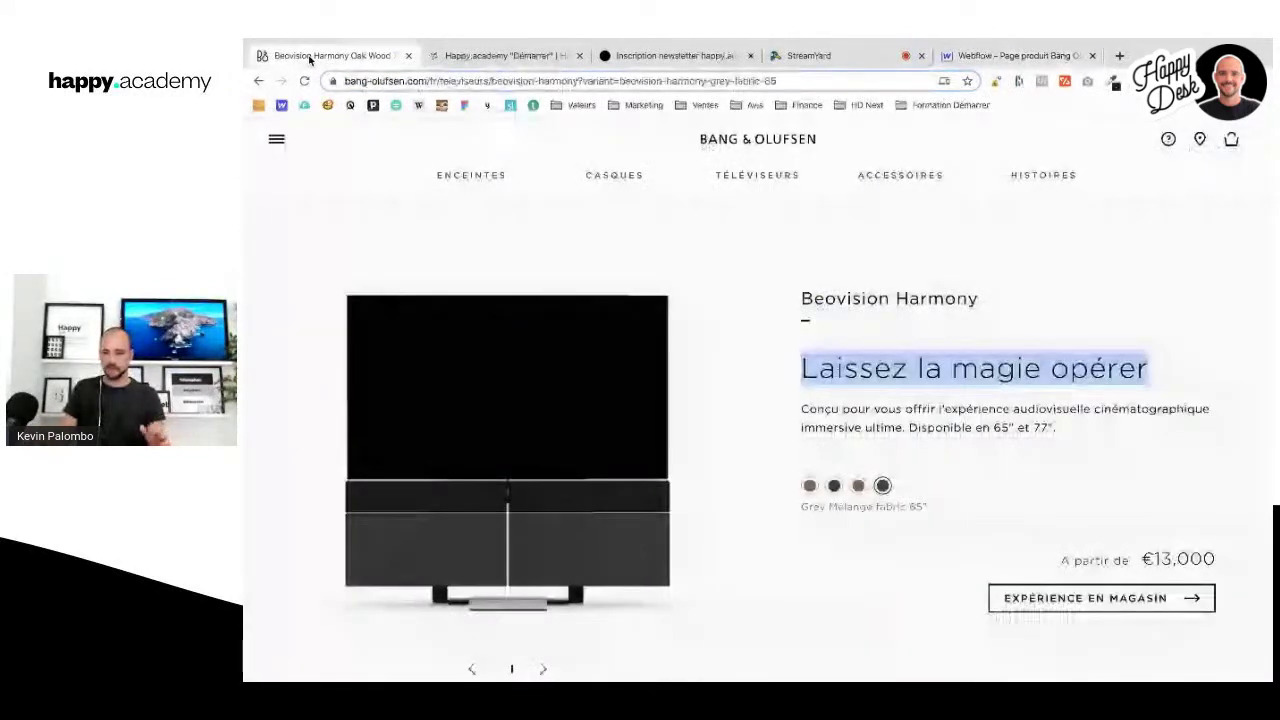
left_click_drag(1058, 430, 798, 408)
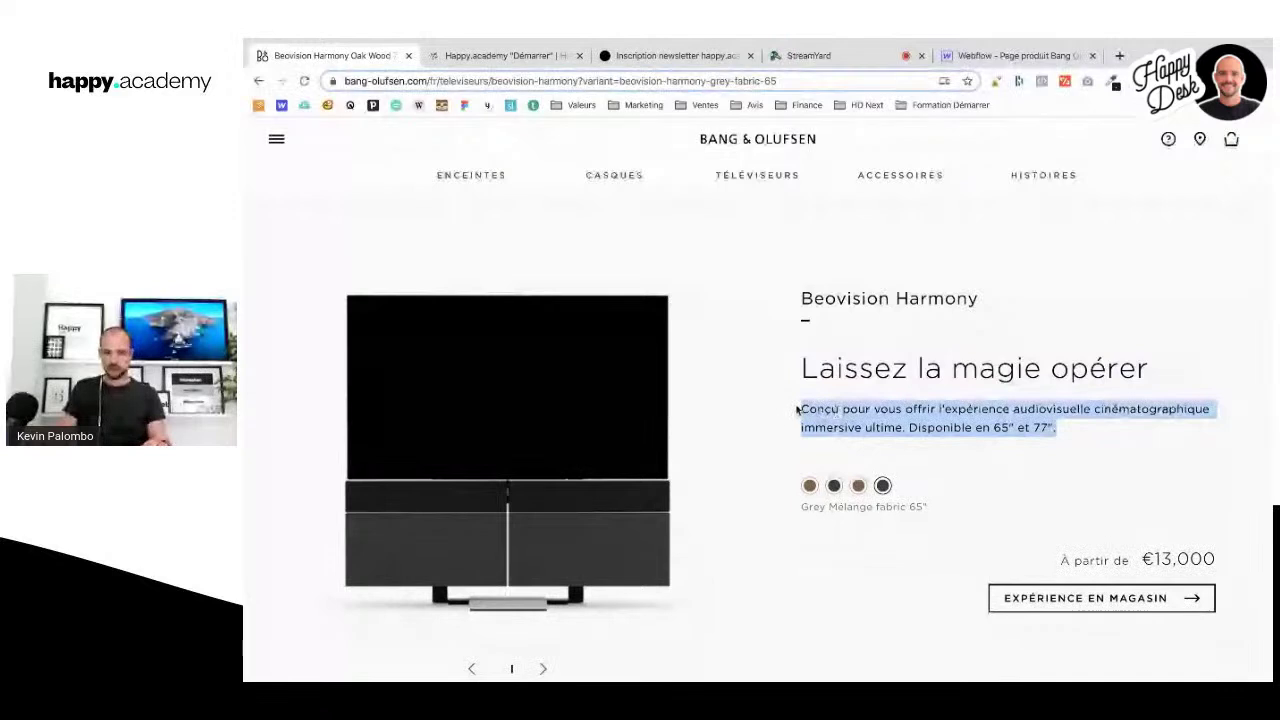
left_click(1022, 57)
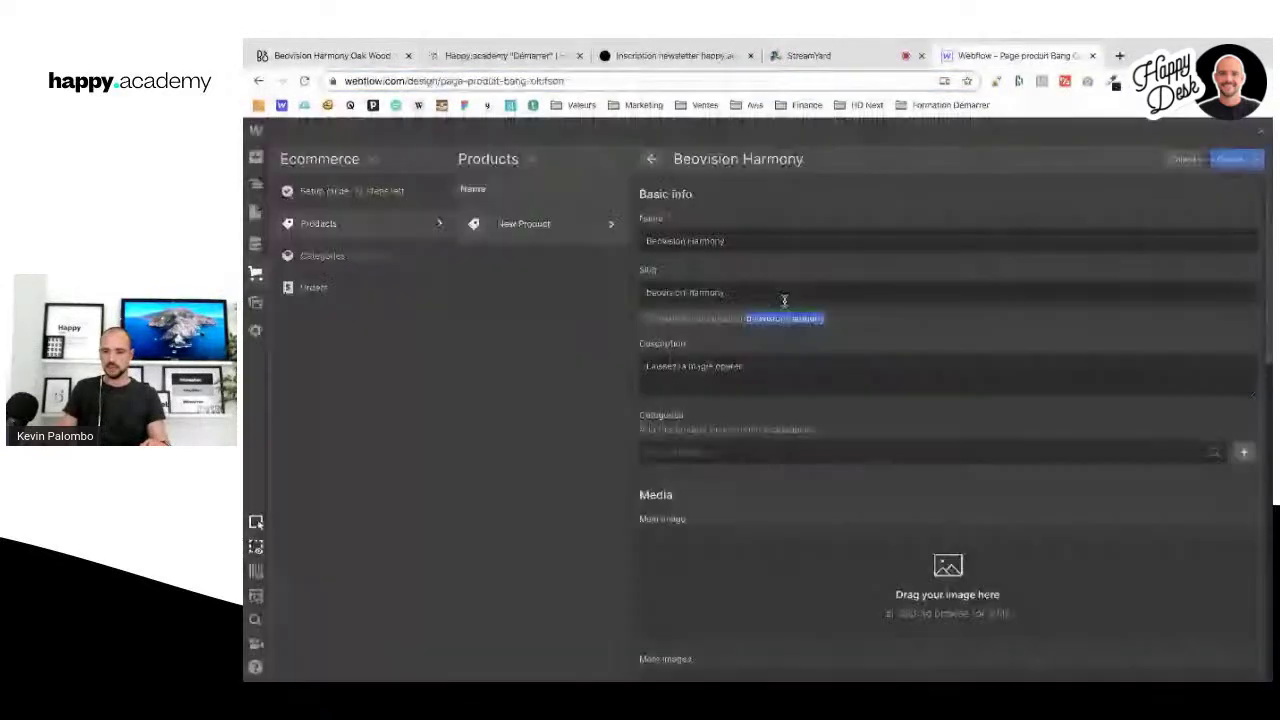
left_click(685, 451)
scroll(683, 430, "down", 1)
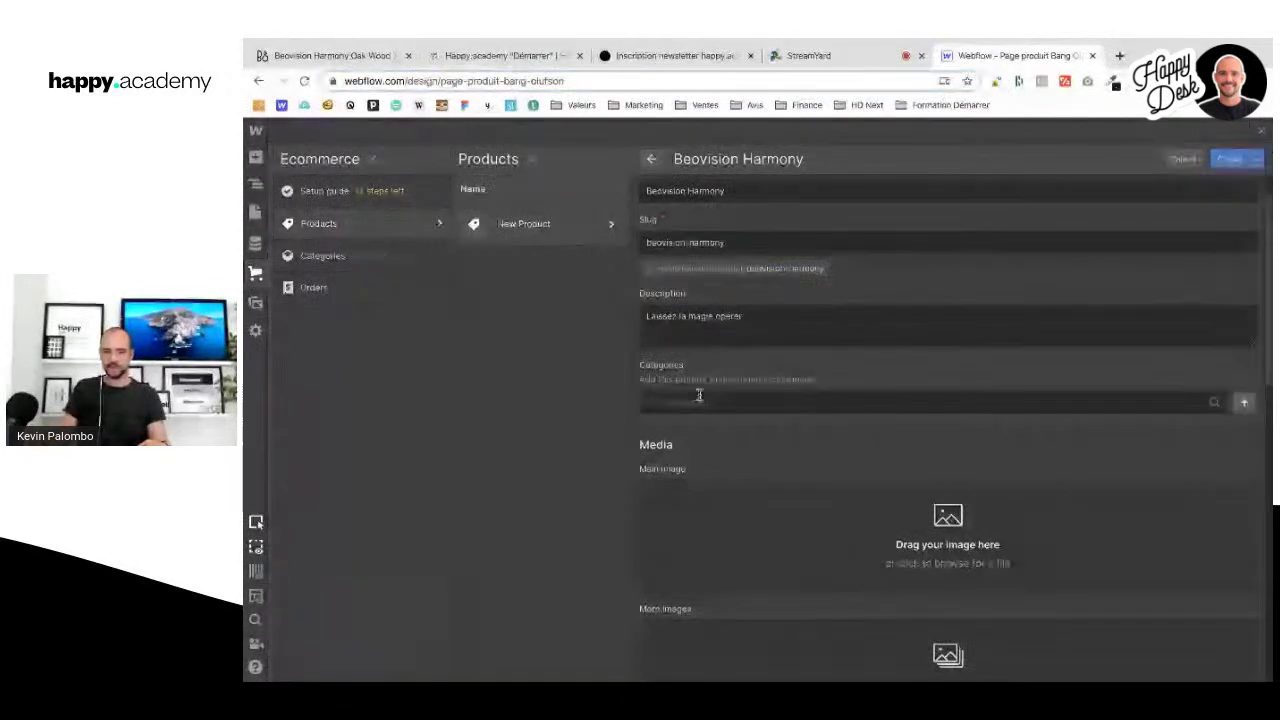
left_click(748, 317)
key("Return")
key("ctrl+v")
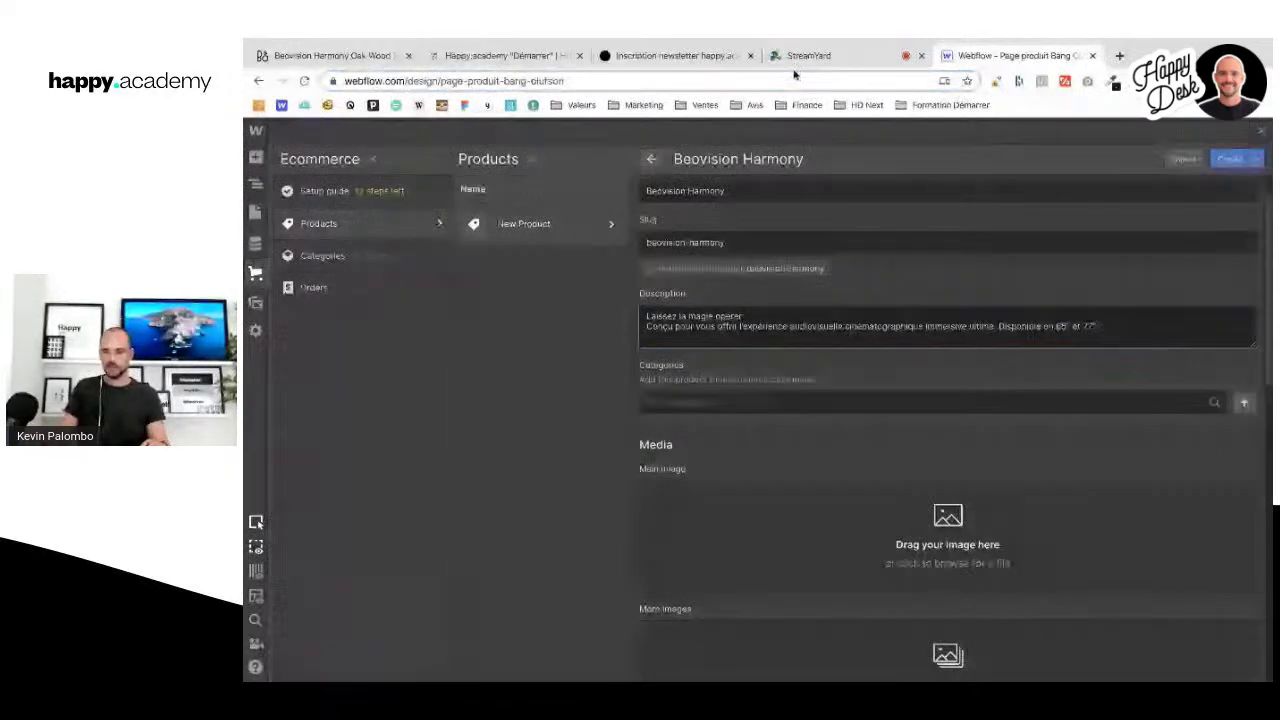
Step: Upload BeoVisionV300-77-HalfOpen-Oak-R60.png from the pCloud Drive Téléchargements folder as the product's main image
key("ctrl+1")
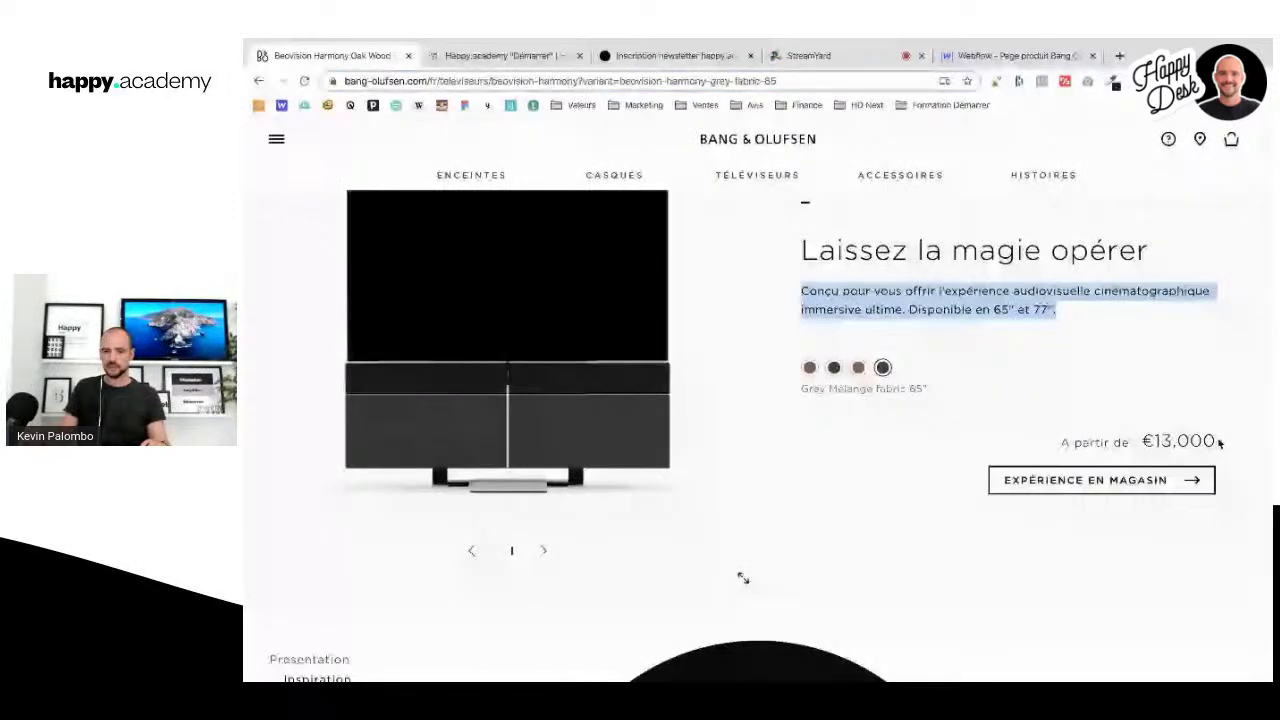
left_click(1000, 55)
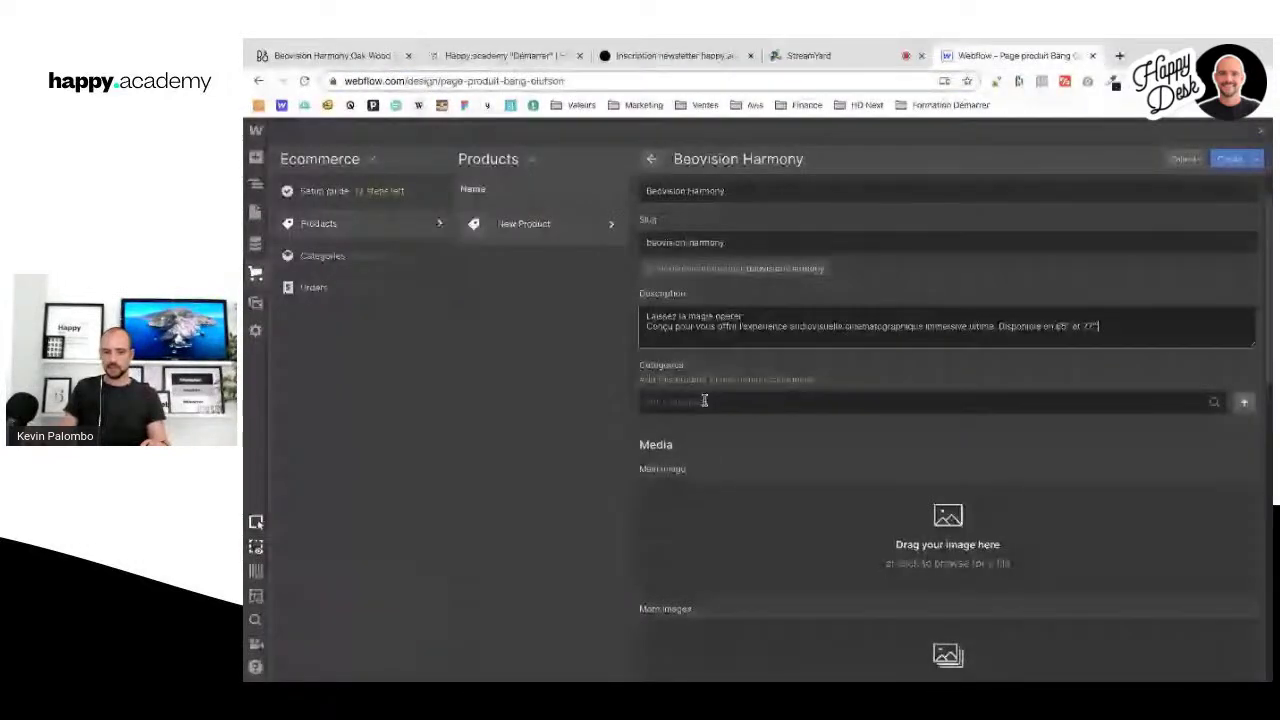
scroll(811, 417, "down", 3)
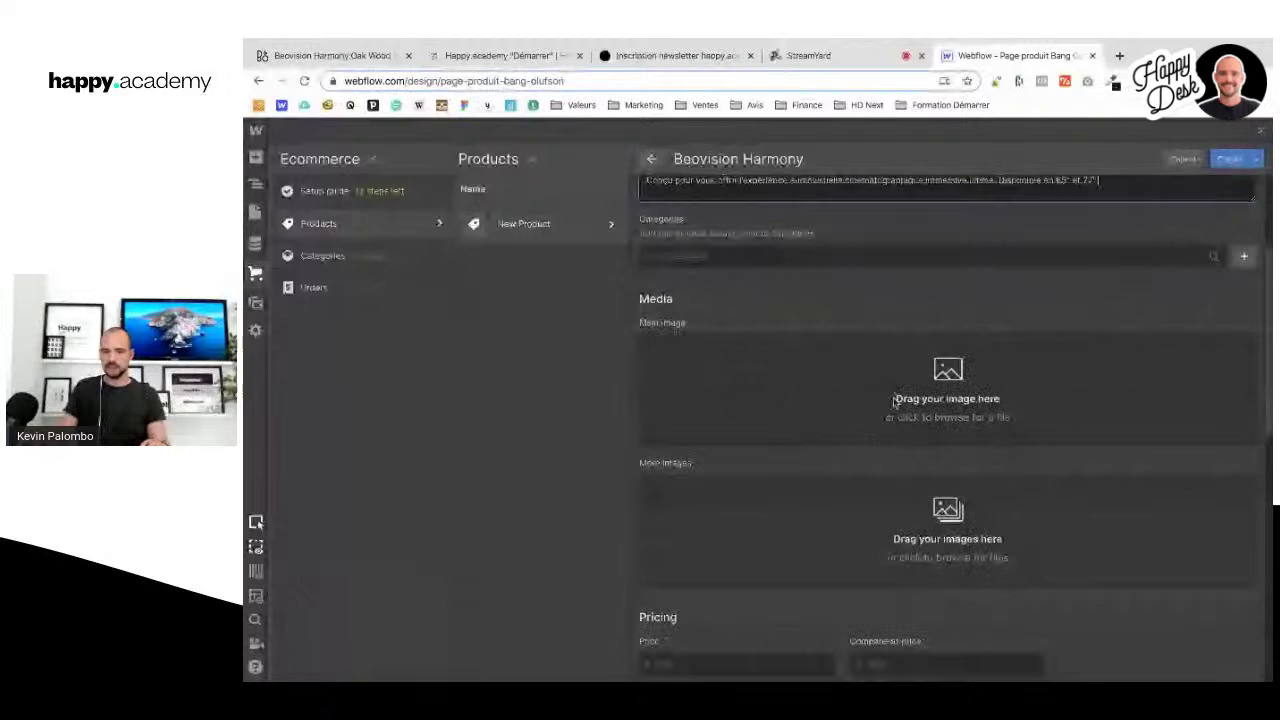
left_click(955, 388)
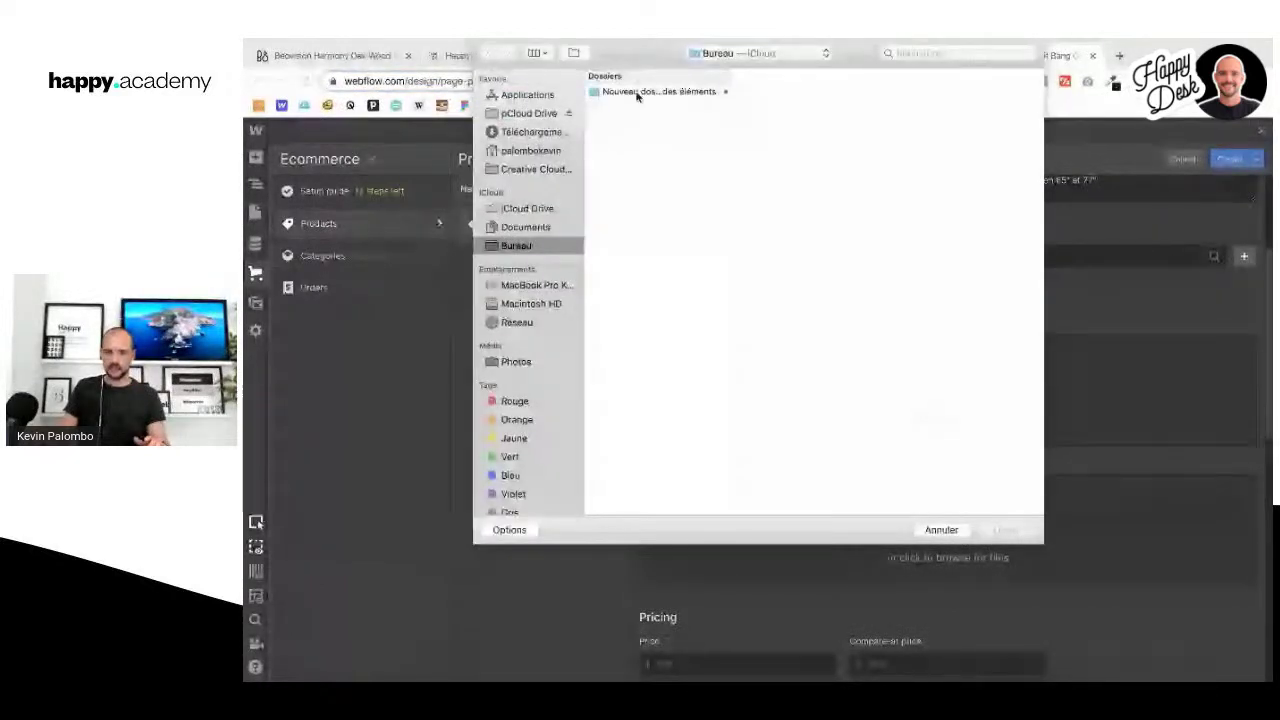
left_click(528, 132)
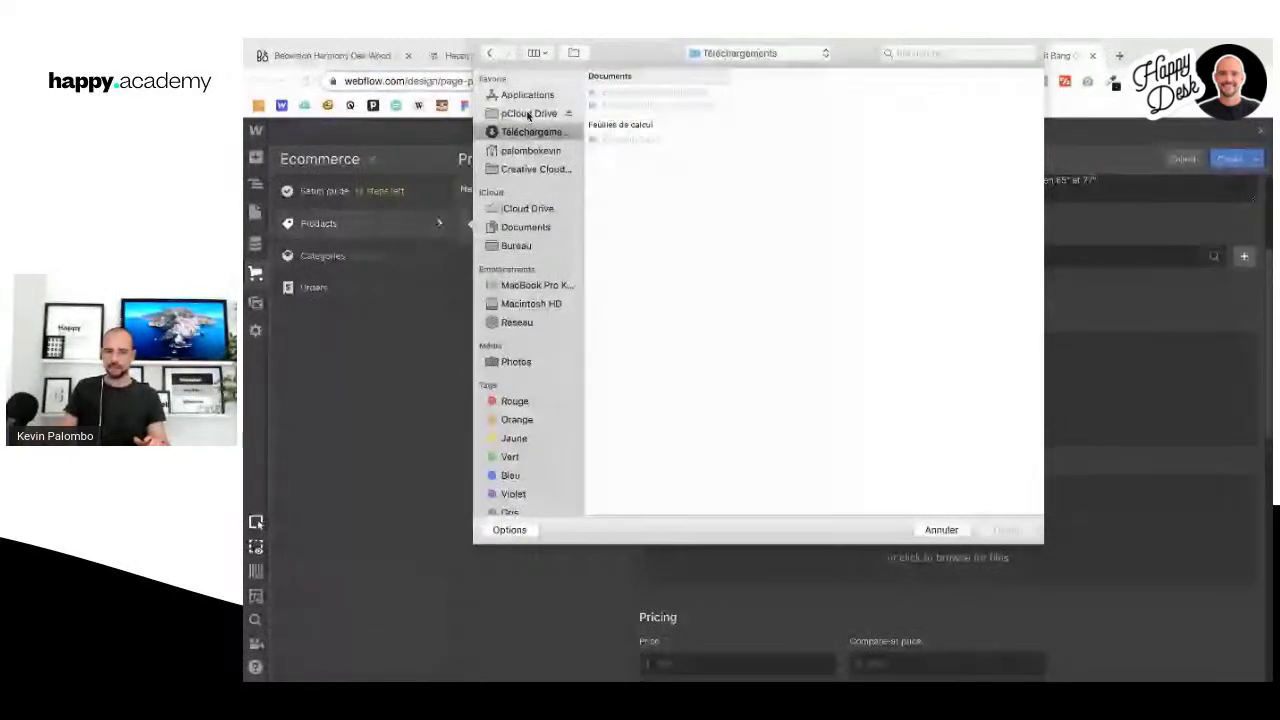
left_click(528, 116)
left_click(615, 144)
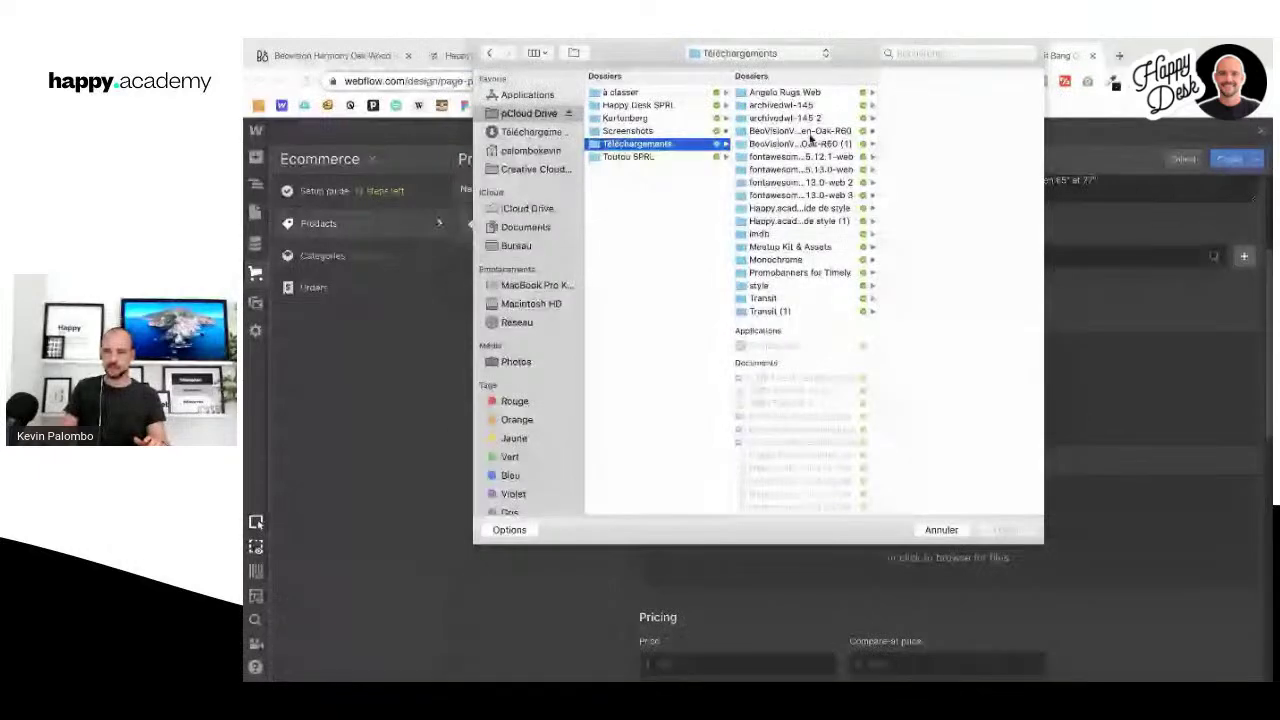
left_click(810, 134)
left_click(955, 93)
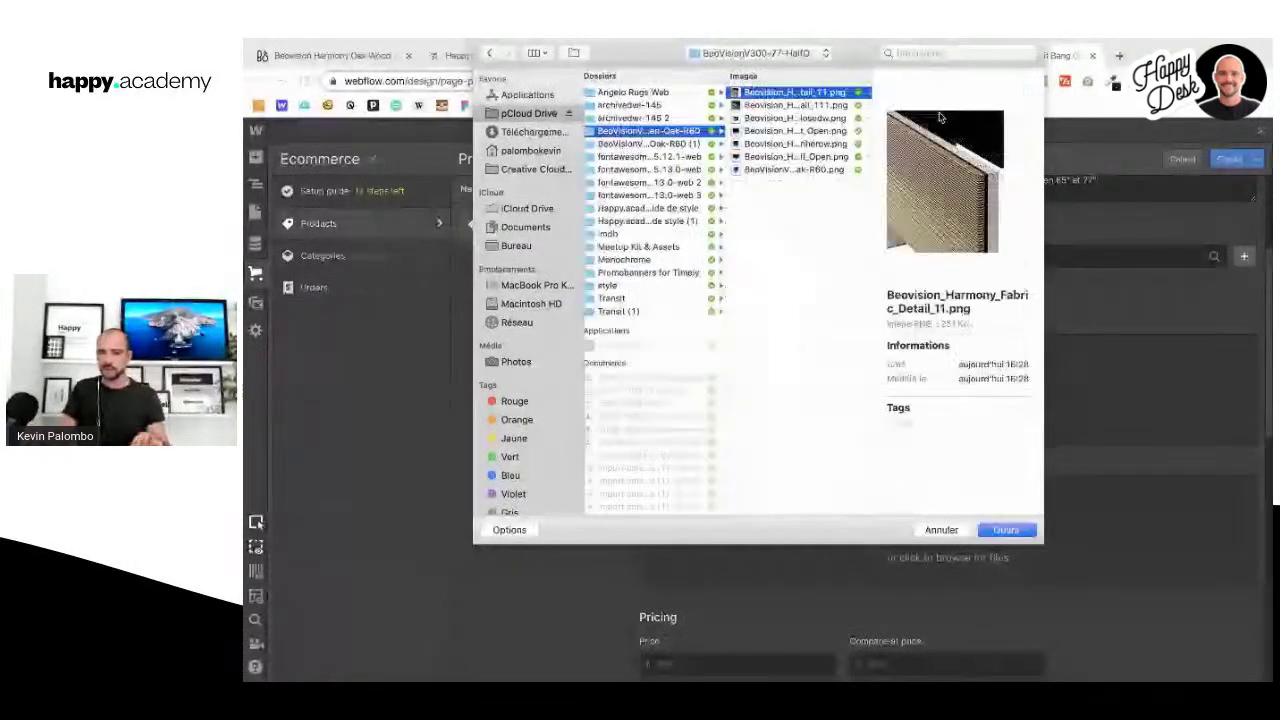
left_click(795, 169)
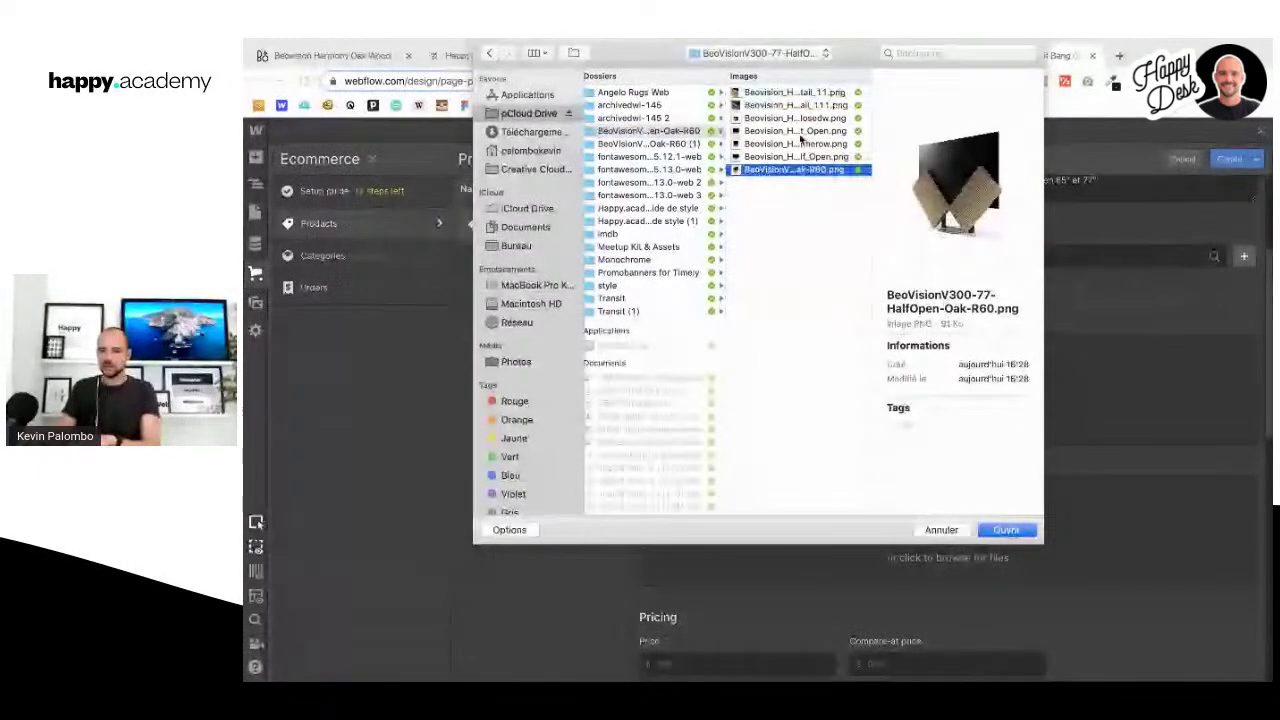
left_click(1006, 530)
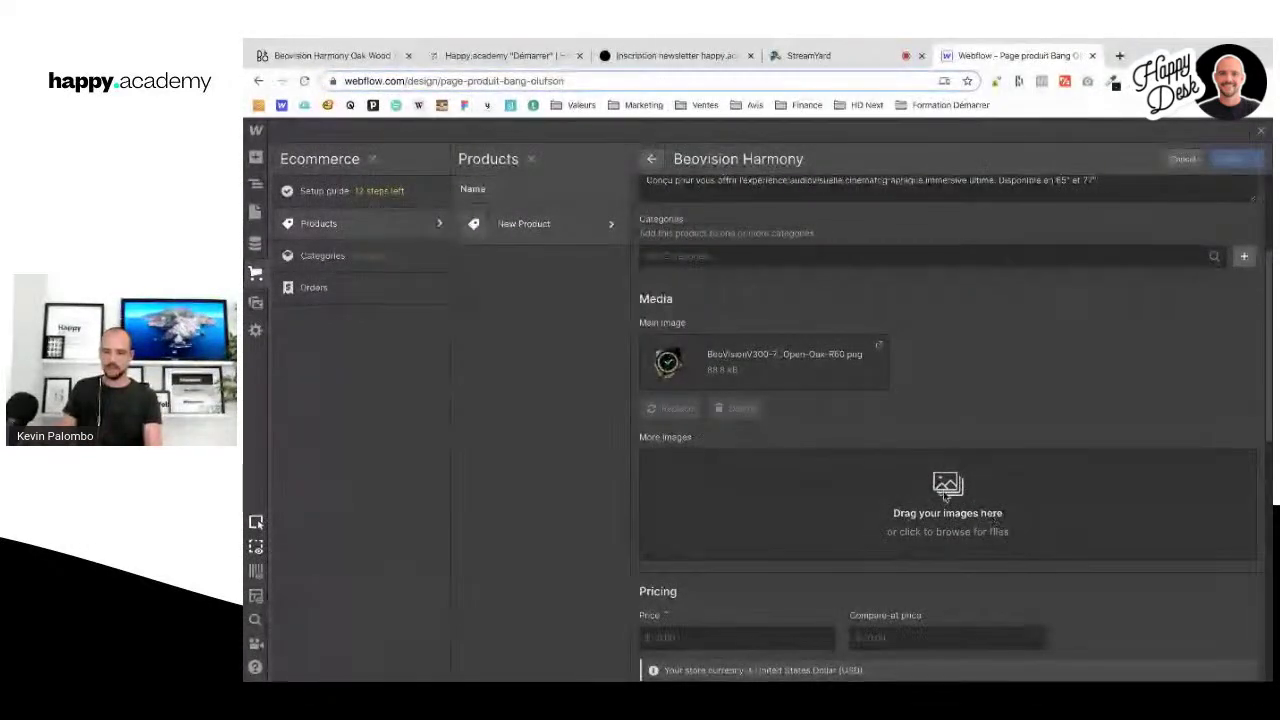
Step: Add the six other Beovision Harmony PNG files from the same folder to the product's additional images
left_click(945, 492)
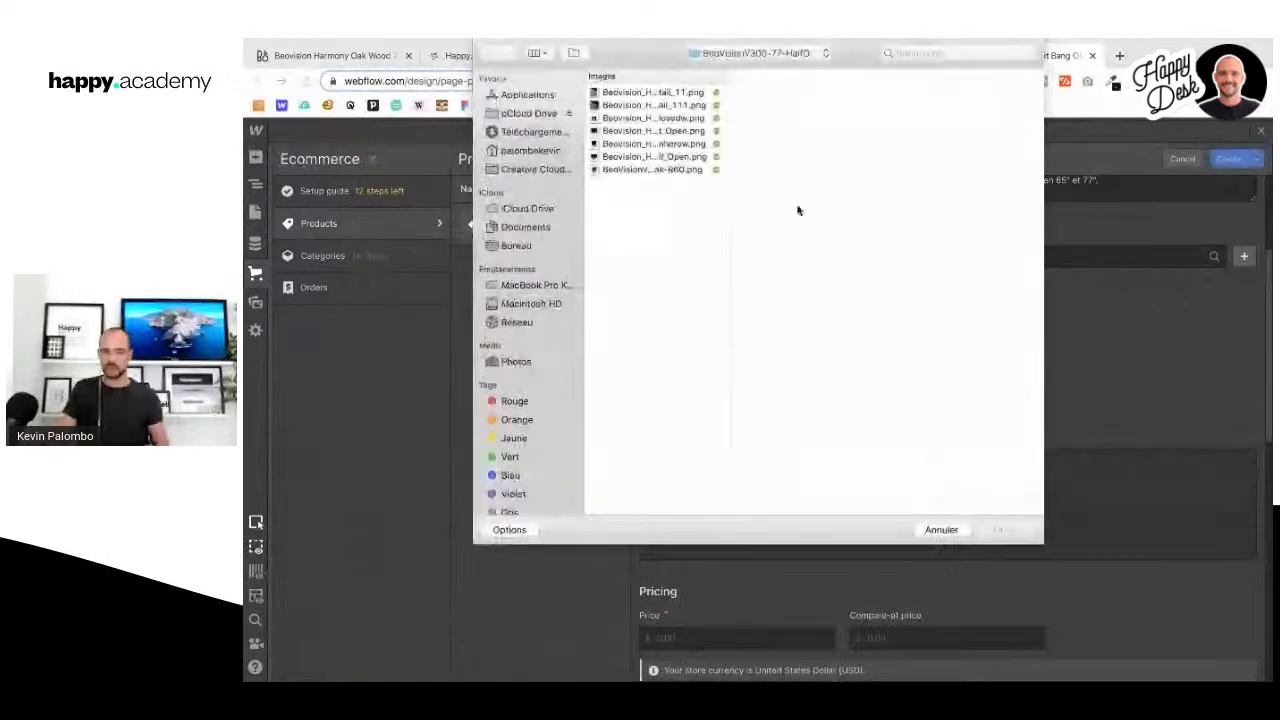
left_click(620, 170)
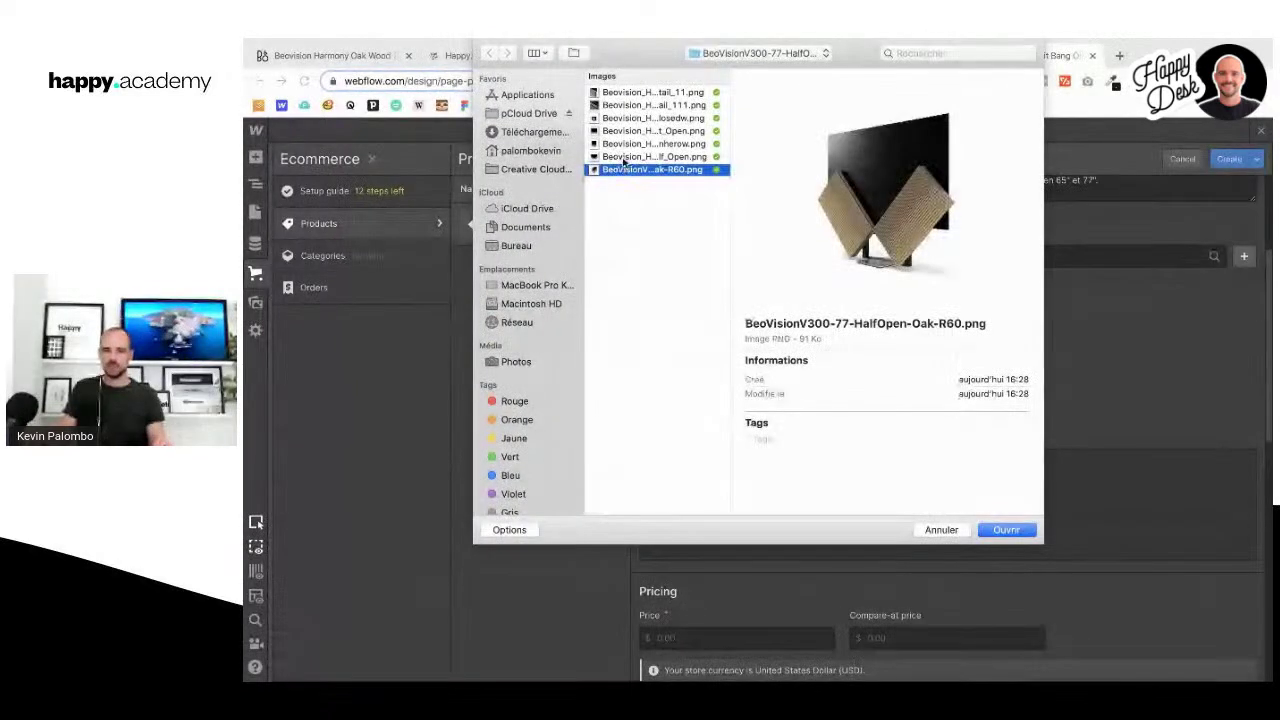
left_click(620, 93, "shift")
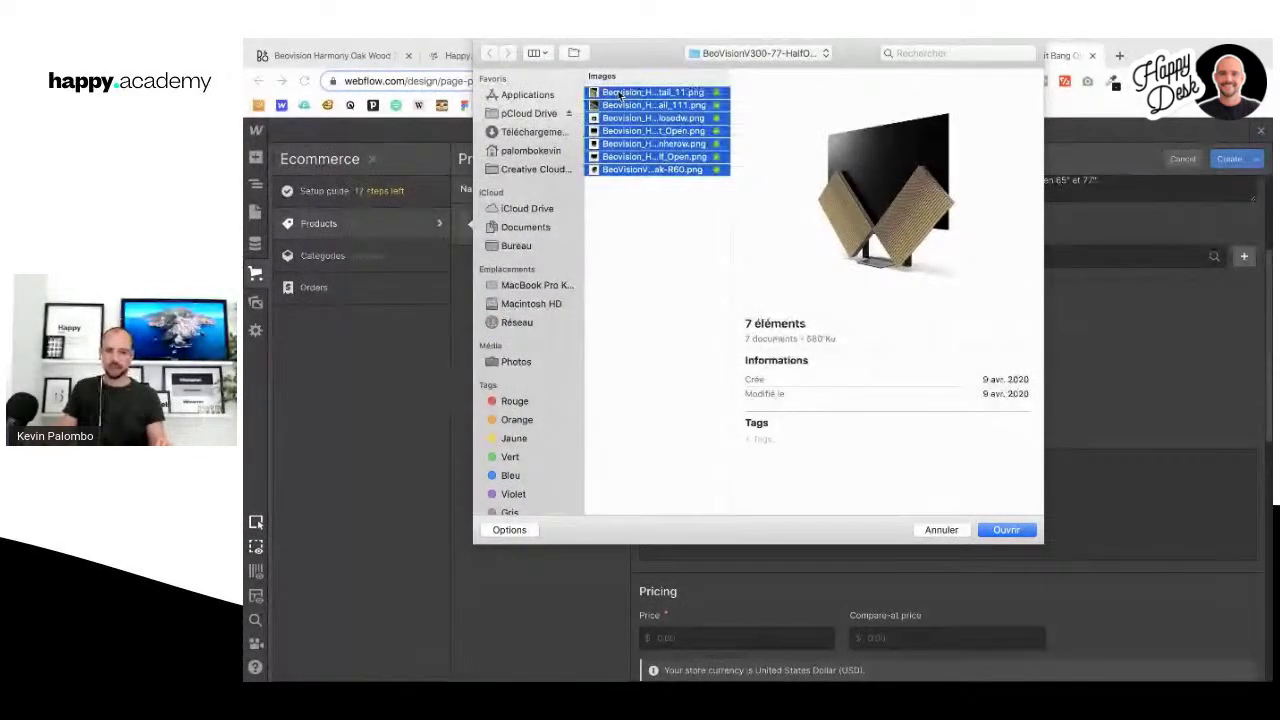
left_click(620, 157)
left_click(622, 95, "shift")
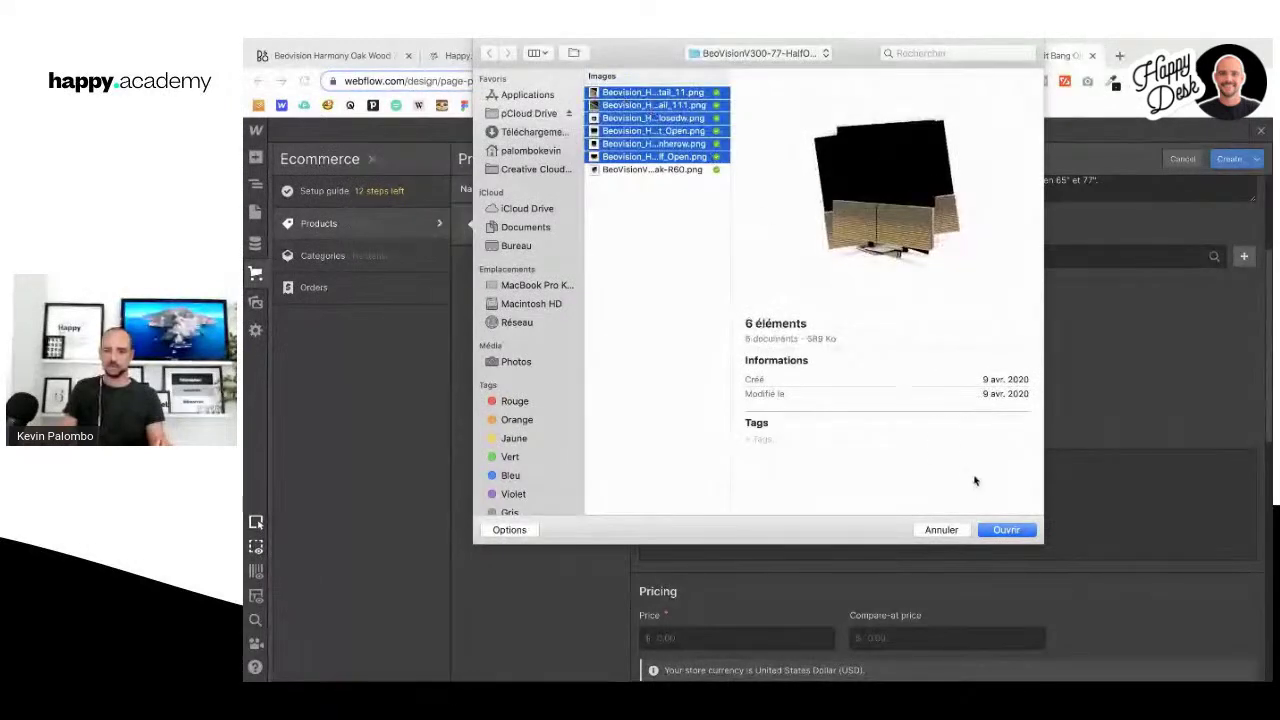
left_click(1003, 531)
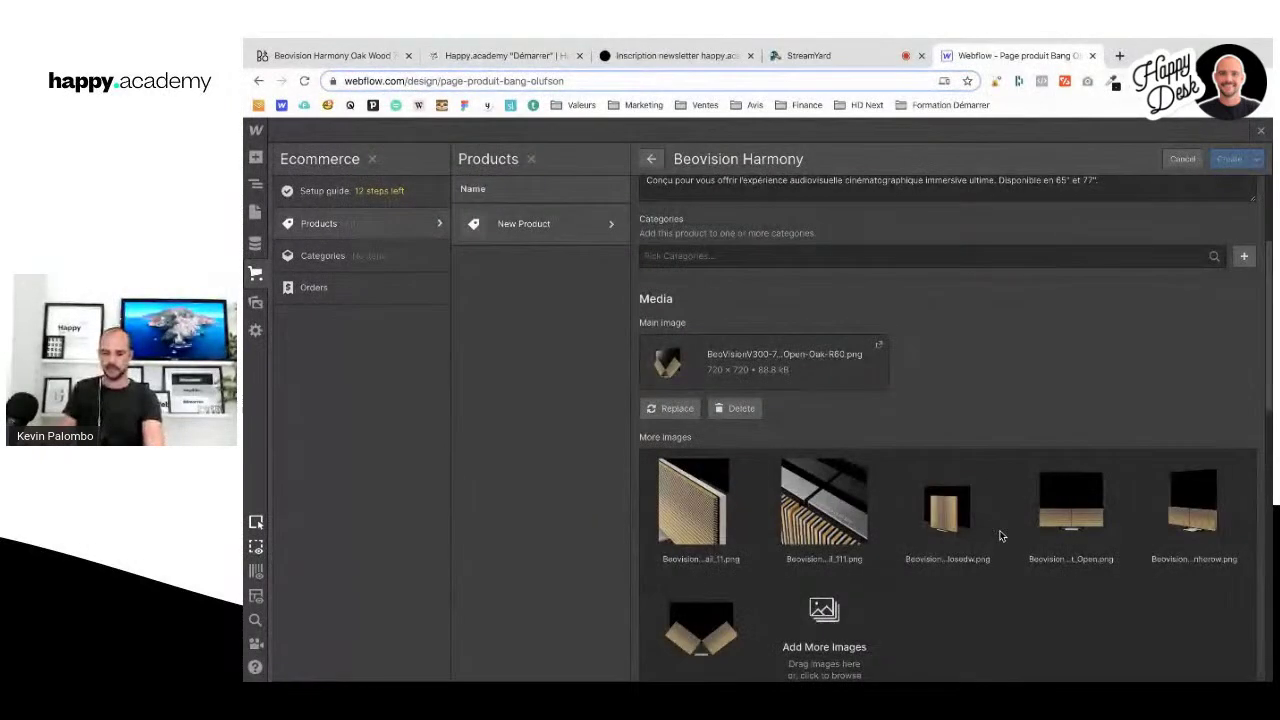
Step: Look up the television's price on the Bang & Olufsen page and set the product's price to 13,000 in Webflow
scroll(1001, 356, "down", 1)
scroll(982, 360, "down", 5)
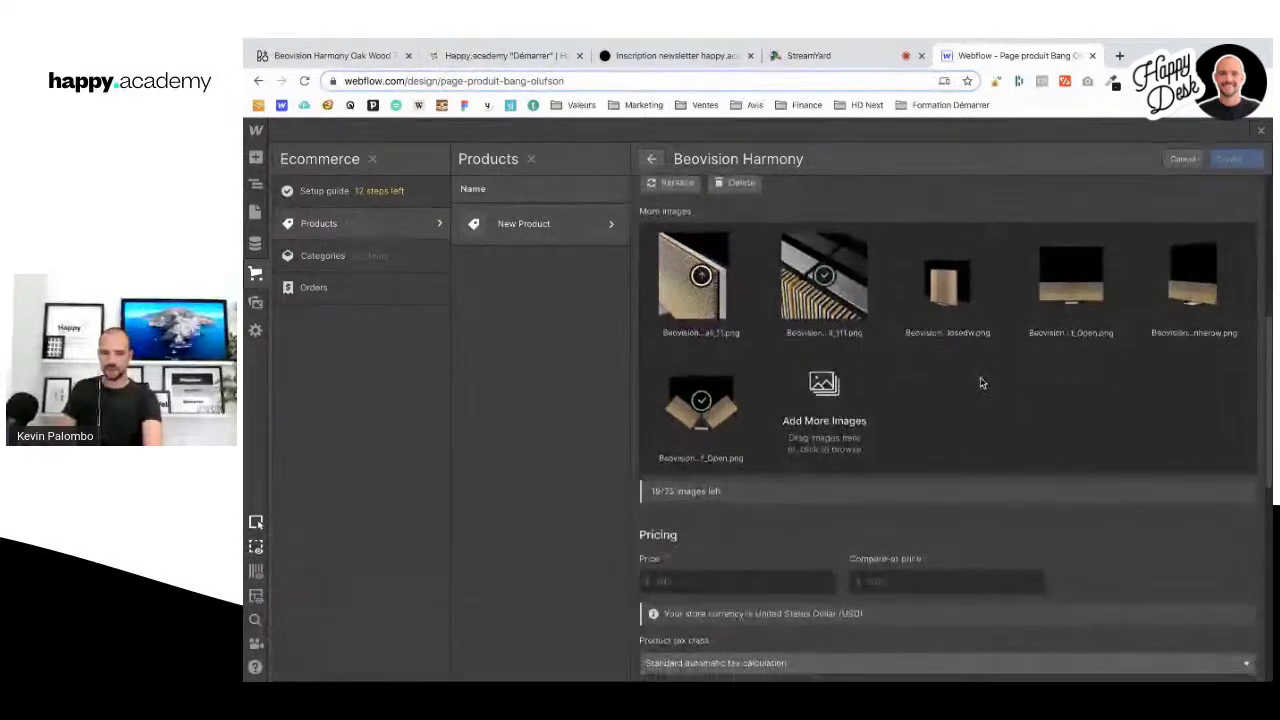
left_click(307, 57)
left_click(1108, 432)
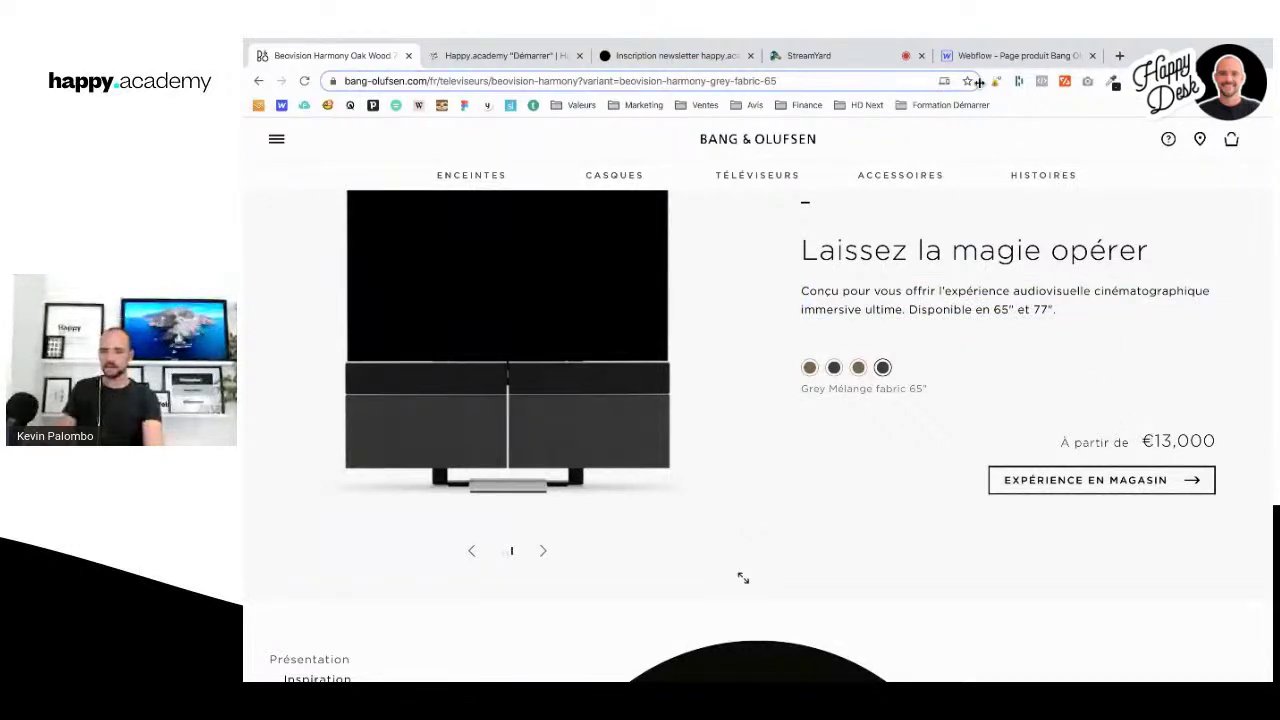
left_click(997, 57)
left_click(716, 459)
scroll(730, 485, "down", 3)
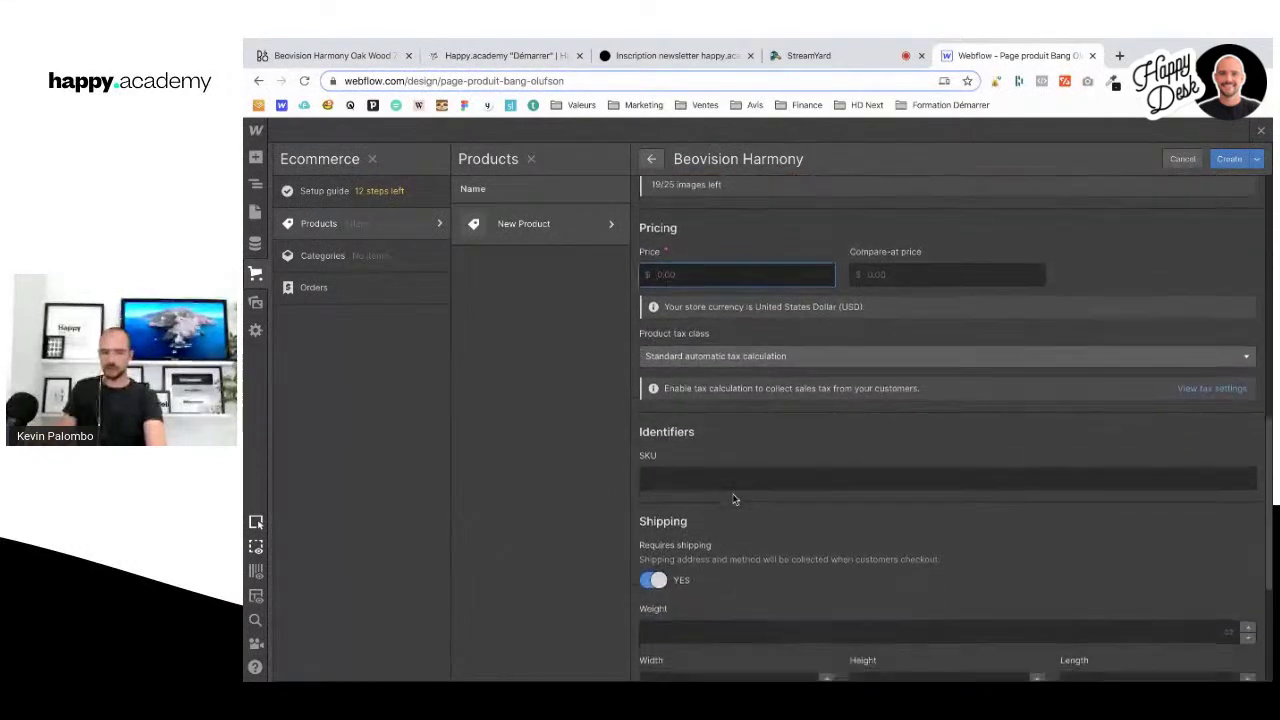
scroll(728, 487, "down", 2)
scroll(728, 487, "up", 5)
type("13,000")
left_click(834, 425)
Step: Examine the names and prices of the Beovision Harmony colour and size variants on the Bang & Olufsen page
scroll(750, 466, "down", 7)
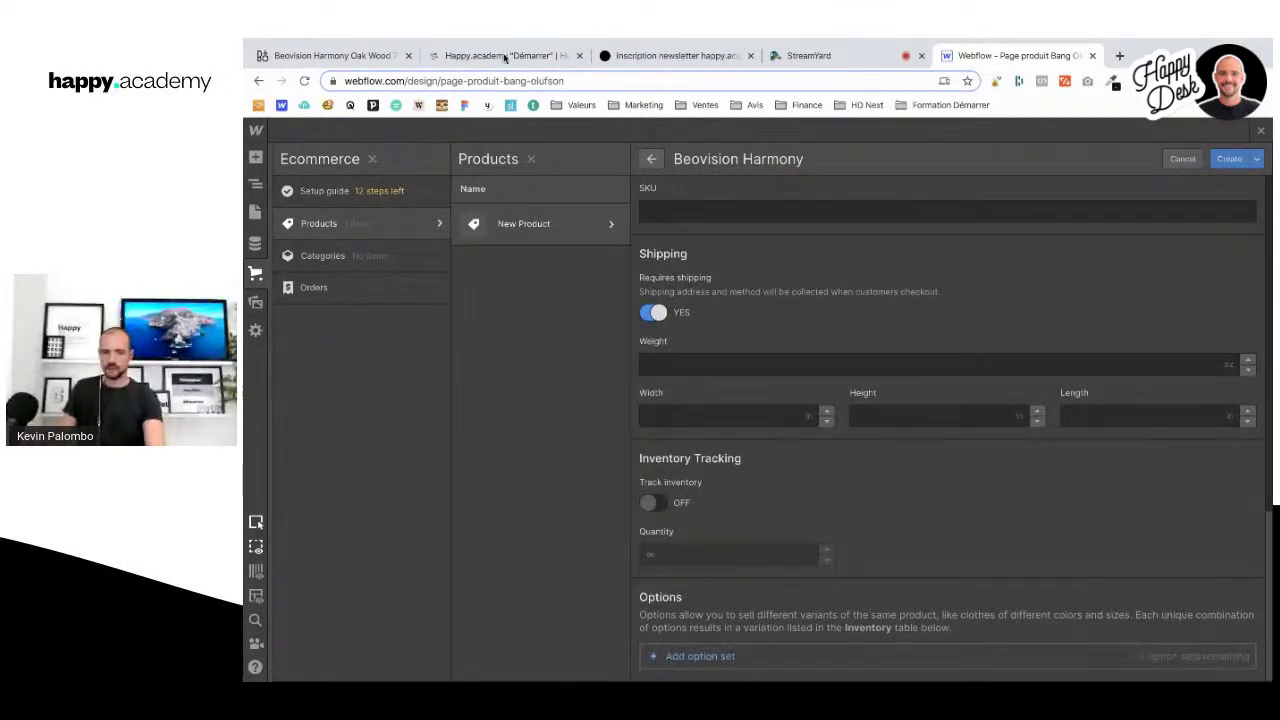
left_click(313, 56)
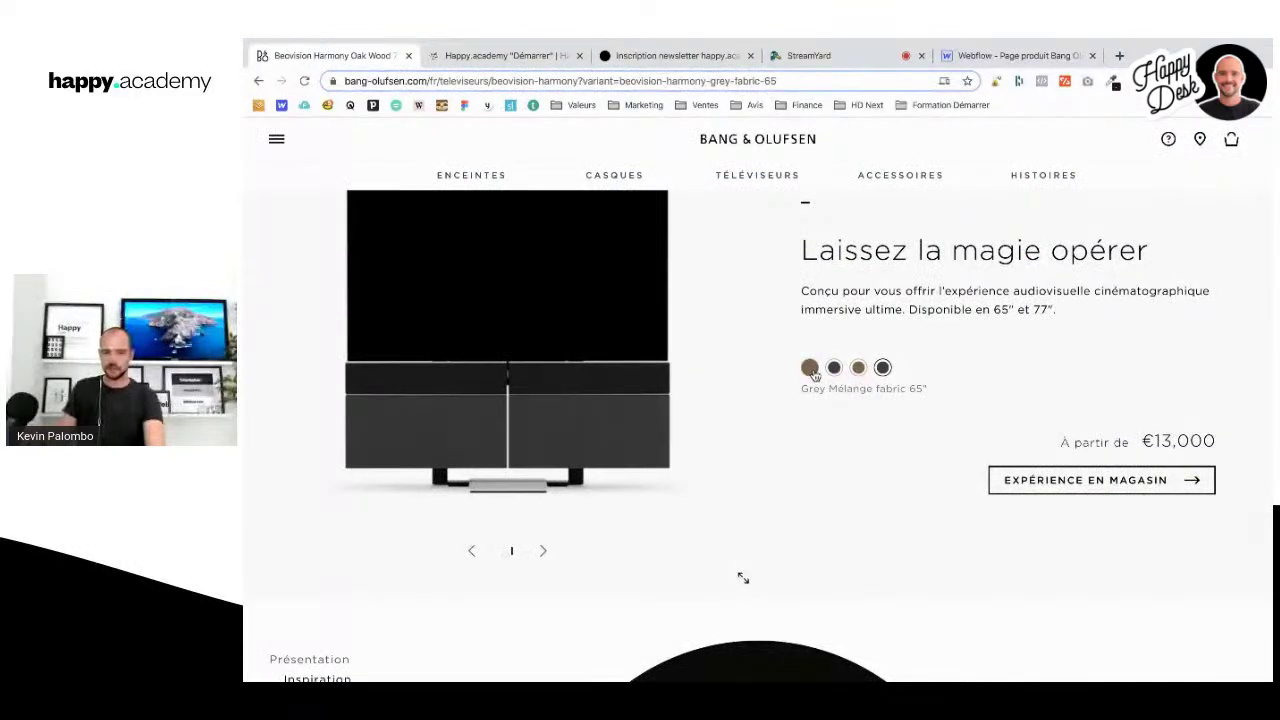
left_click(810, 368)
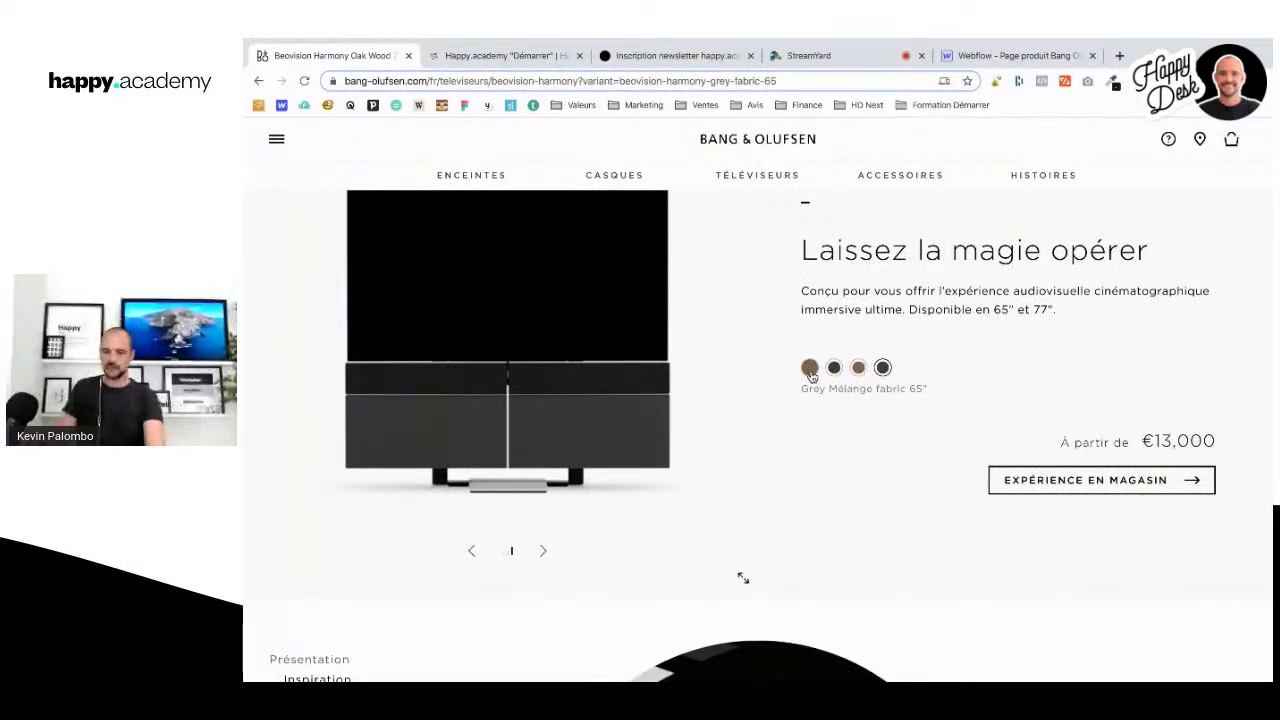
left_click(834, 369)
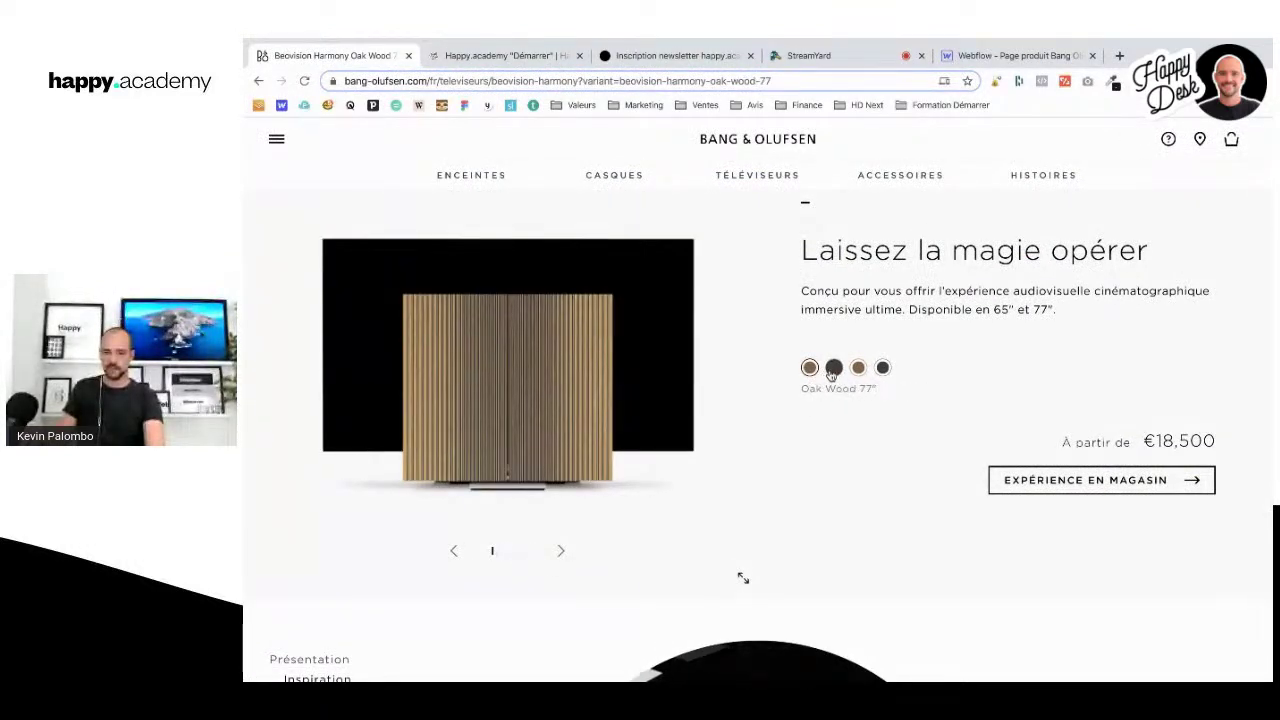
left_click(858, 369)
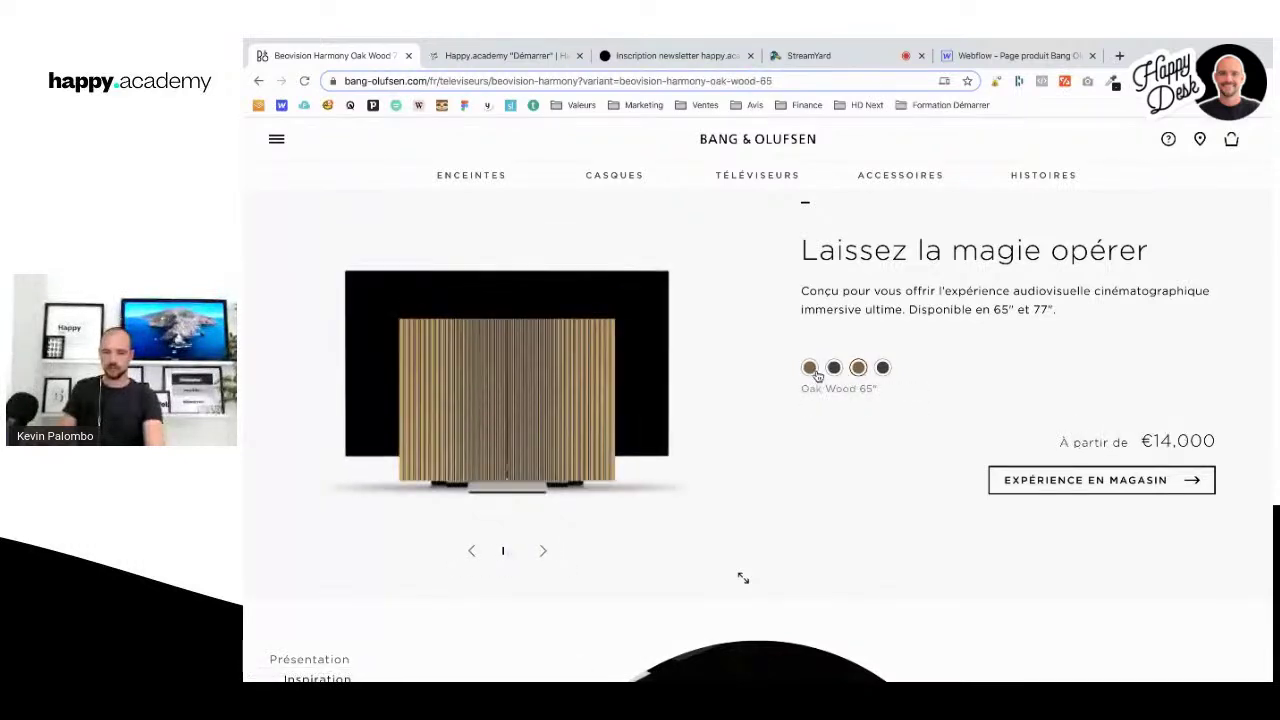
left_click(811, 370)
left_click(834, 368)
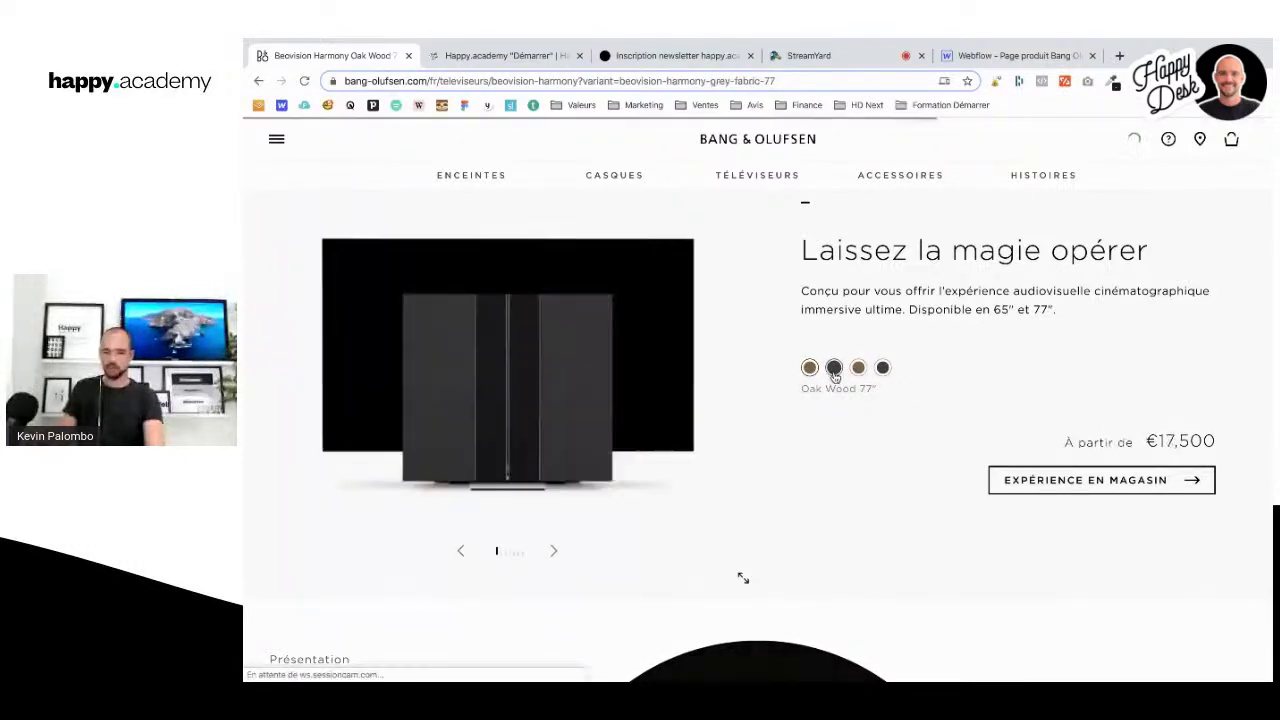
left_click(857, 369)
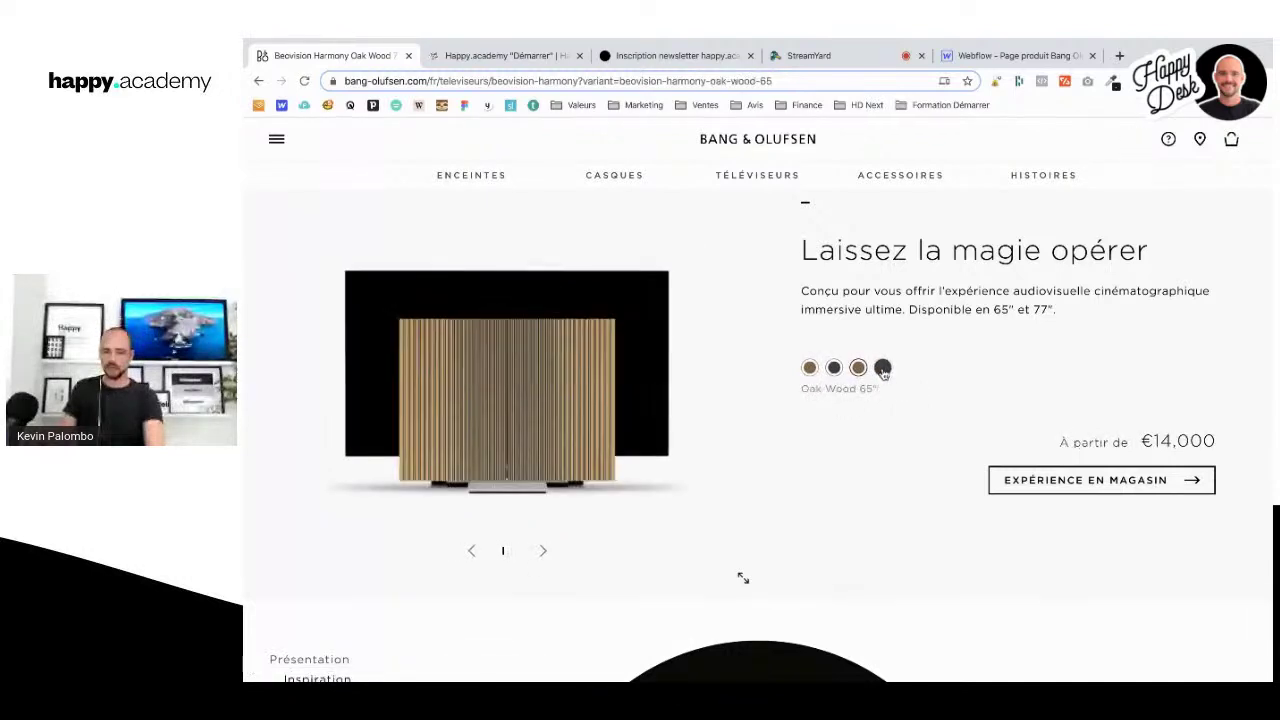
Step: Return to the Webflow product and add a new option set named Couleur
left_click(970, 57)
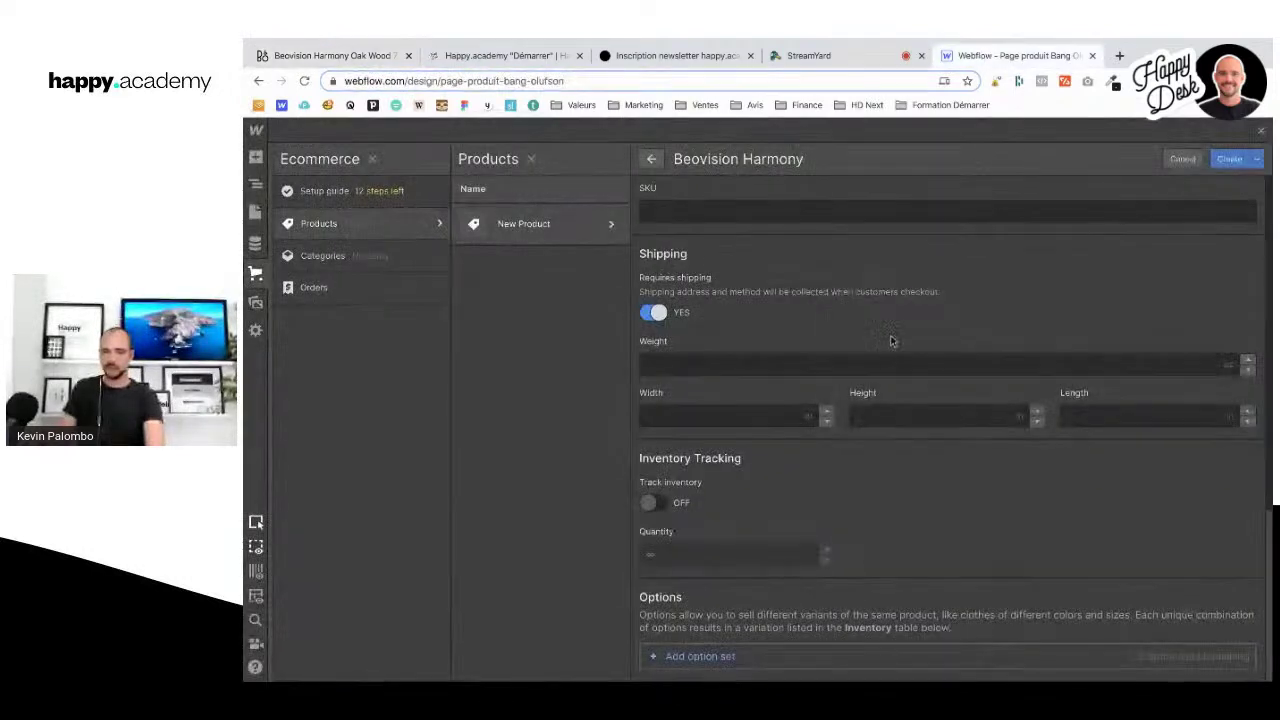
left_click(700, 656)
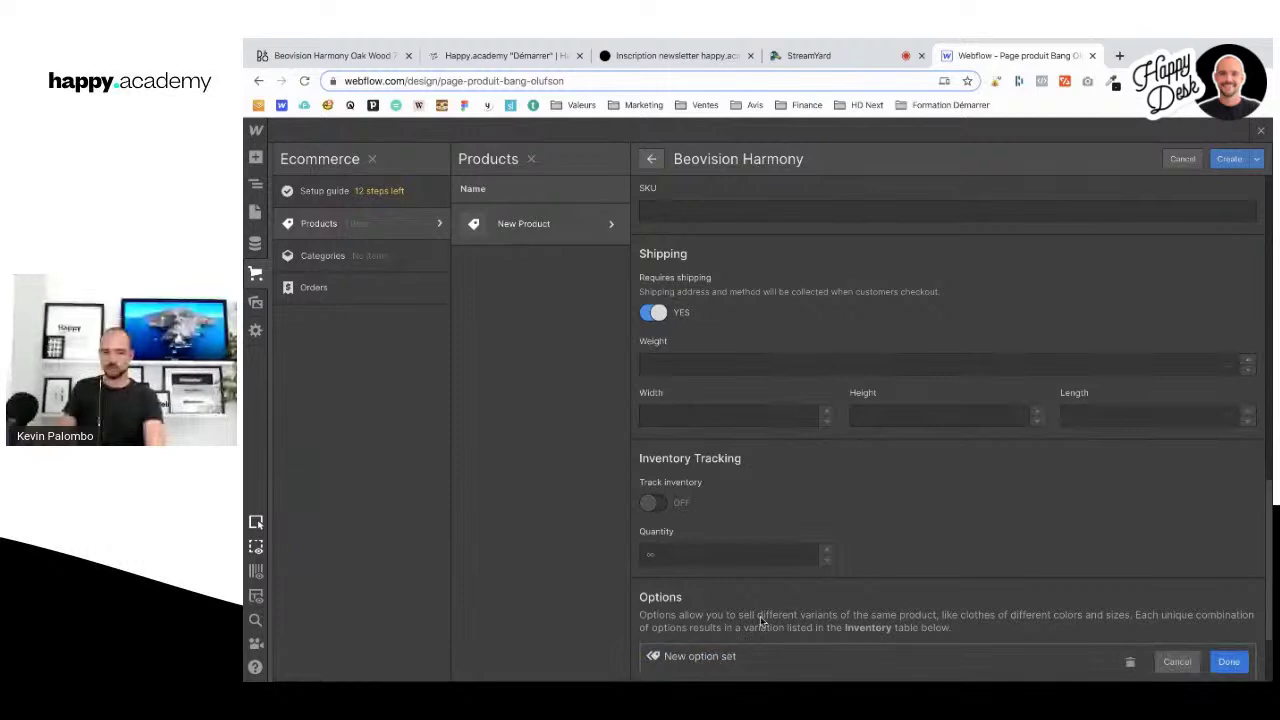
type("Couleu")
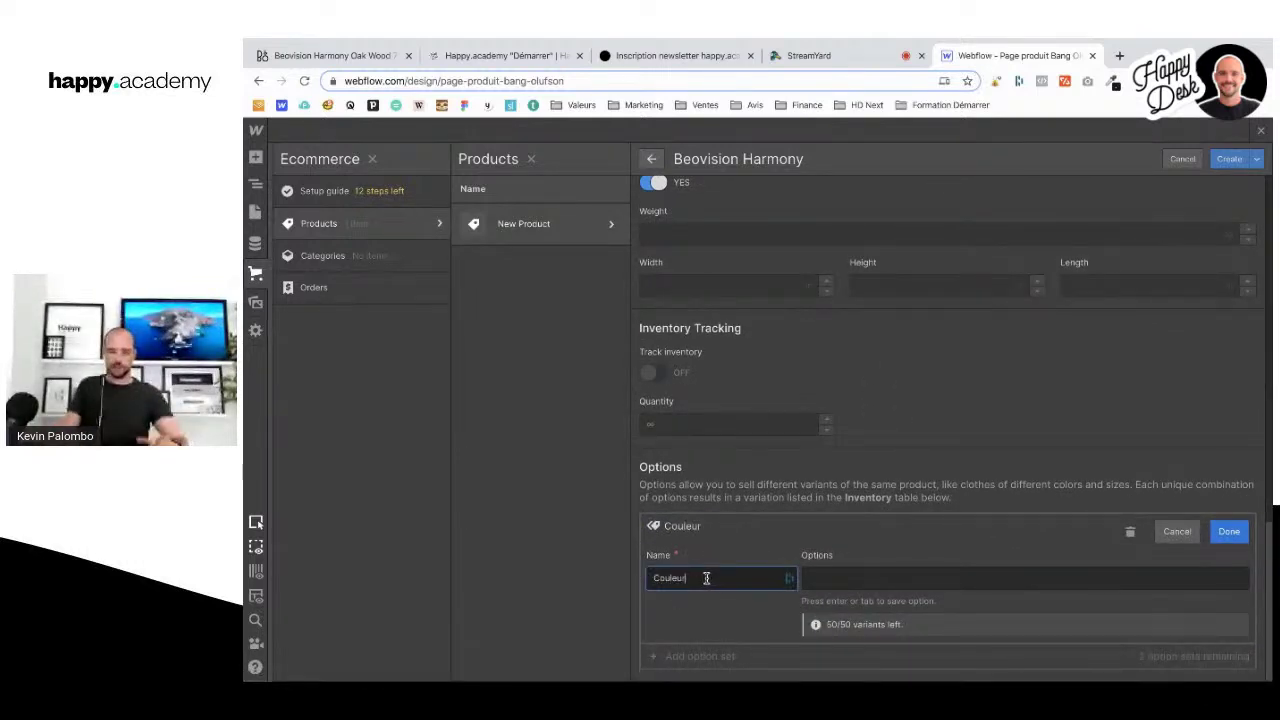
type("r")
key("Tab")
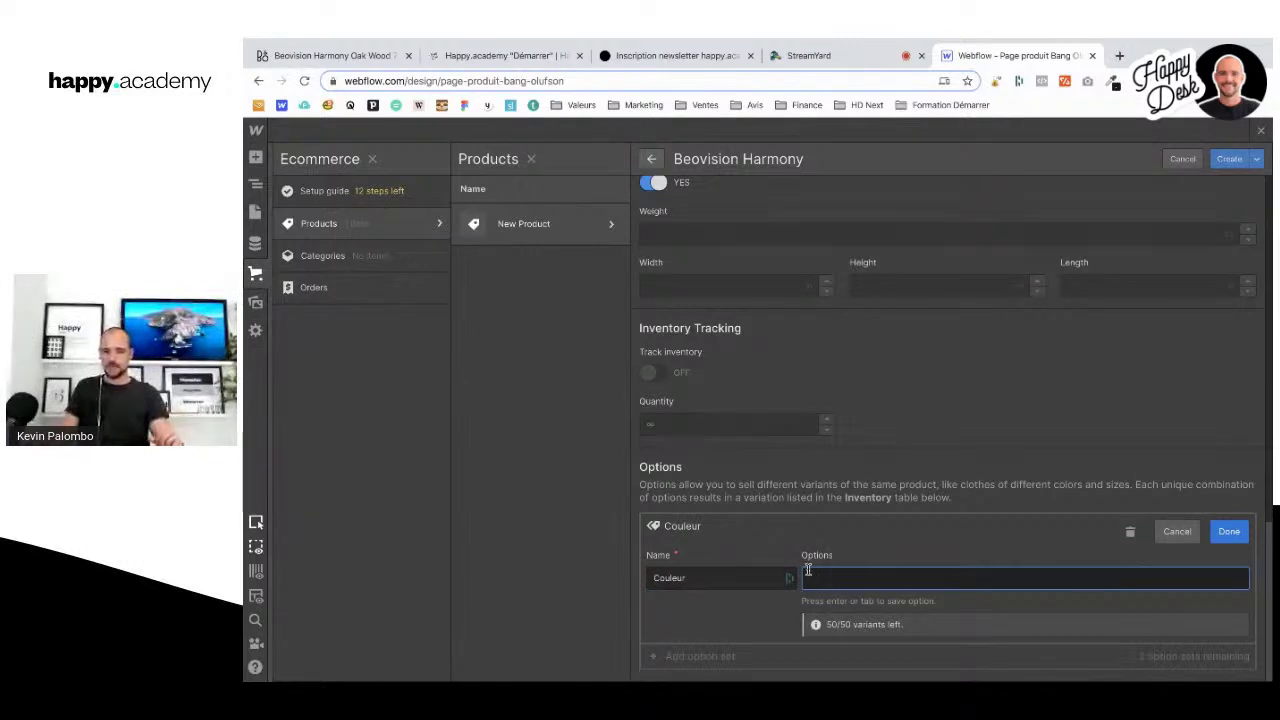
Step: Look up the first variant's name on the Bang & Olufsen page and add Oak wood 77" as a Couleur option
left_click(352, 56)
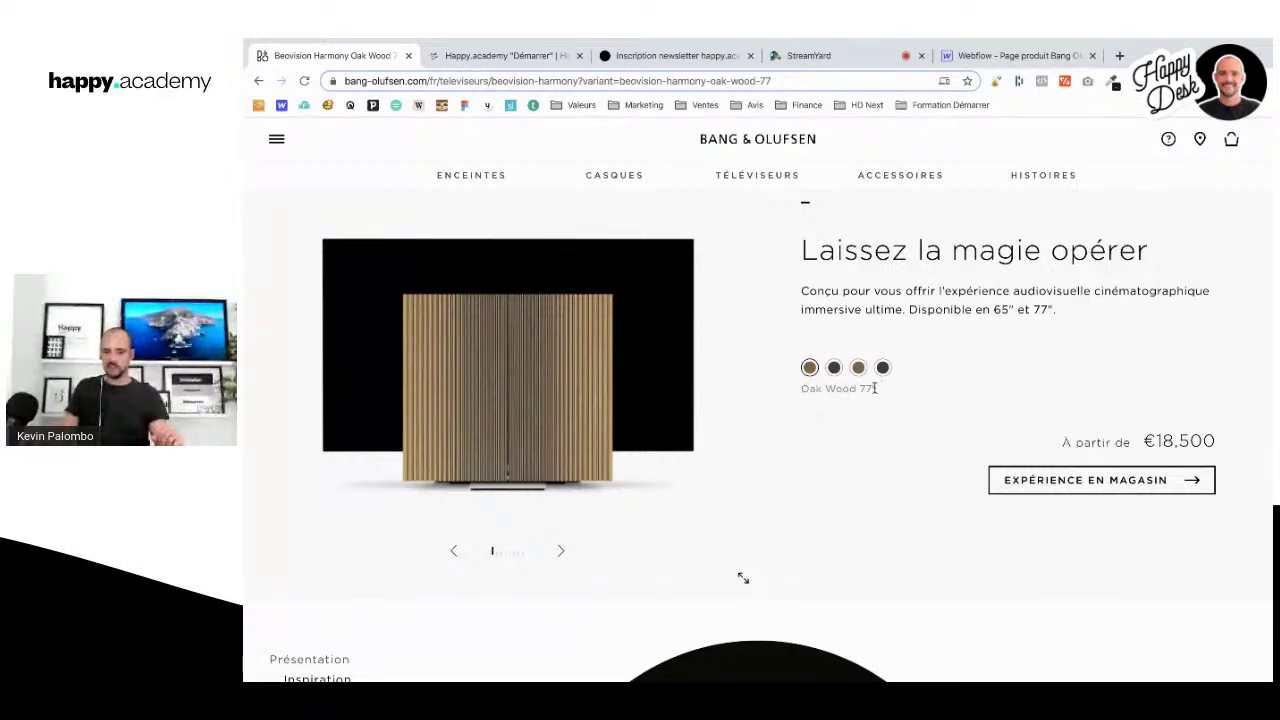
left_click_drag(804, 394, 864, 424)
scroll(864, 424, "up", 1)
left_click(890, 525)
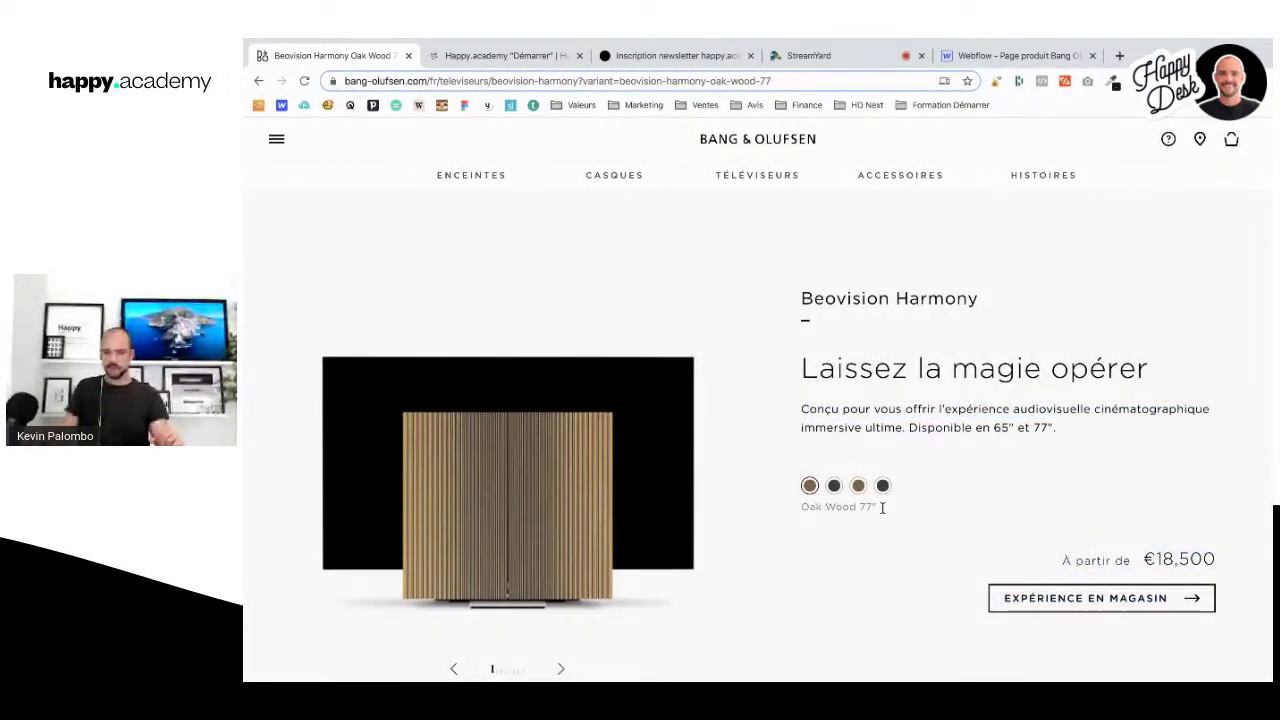
left_click(1012, 55)
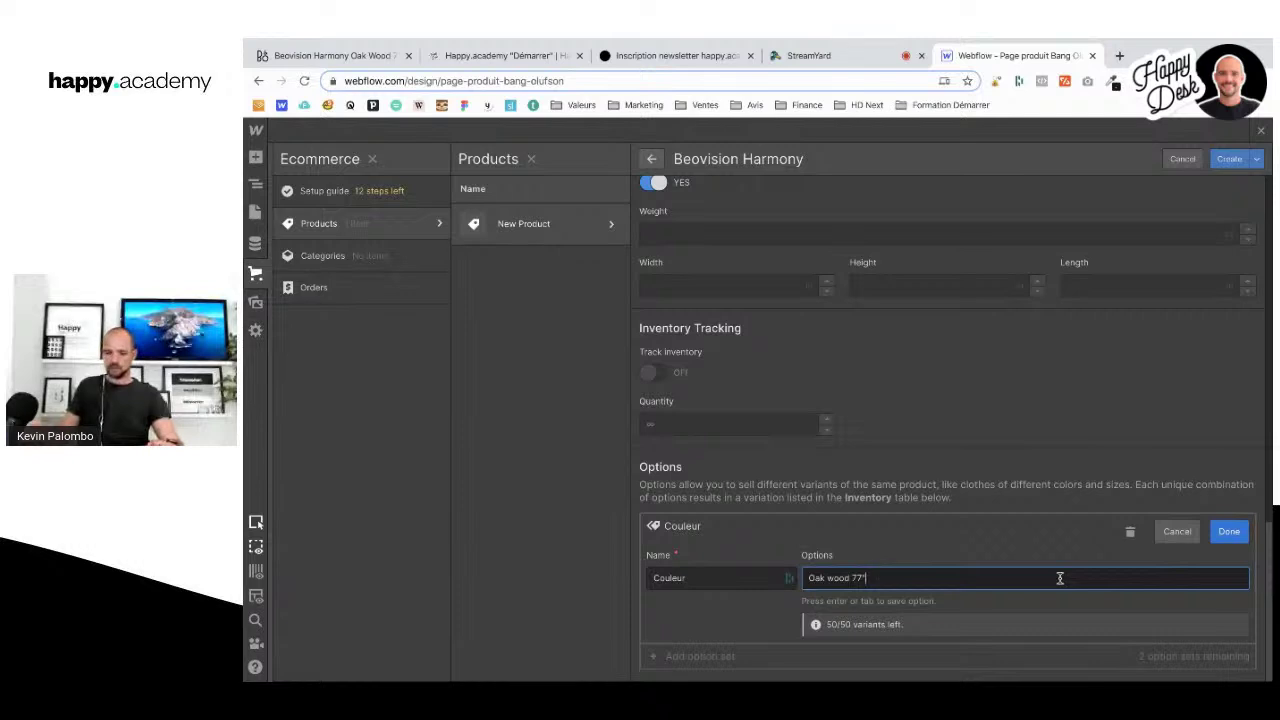
key("Return")
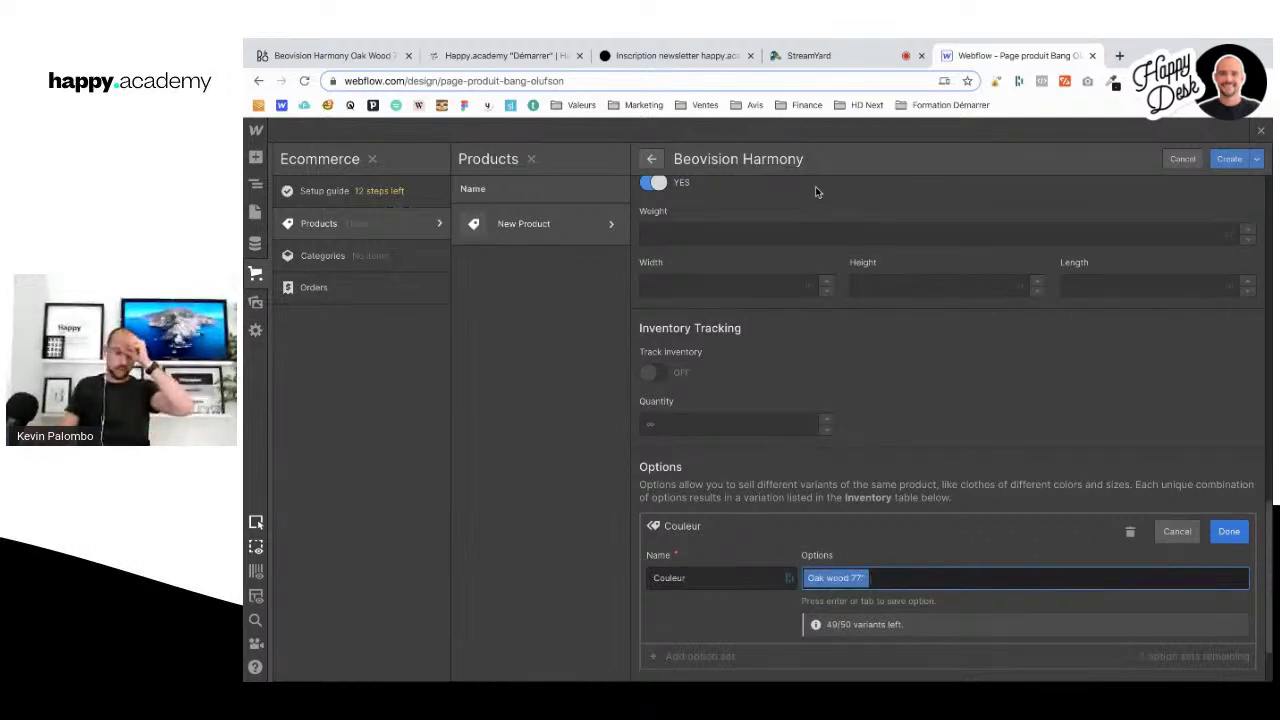
Step: Check the second variant's name on the Bang & Olufsen page and add Grey Mélange Fabric as a Couleur option
left_click(343, 55)
left_click(834, 488)
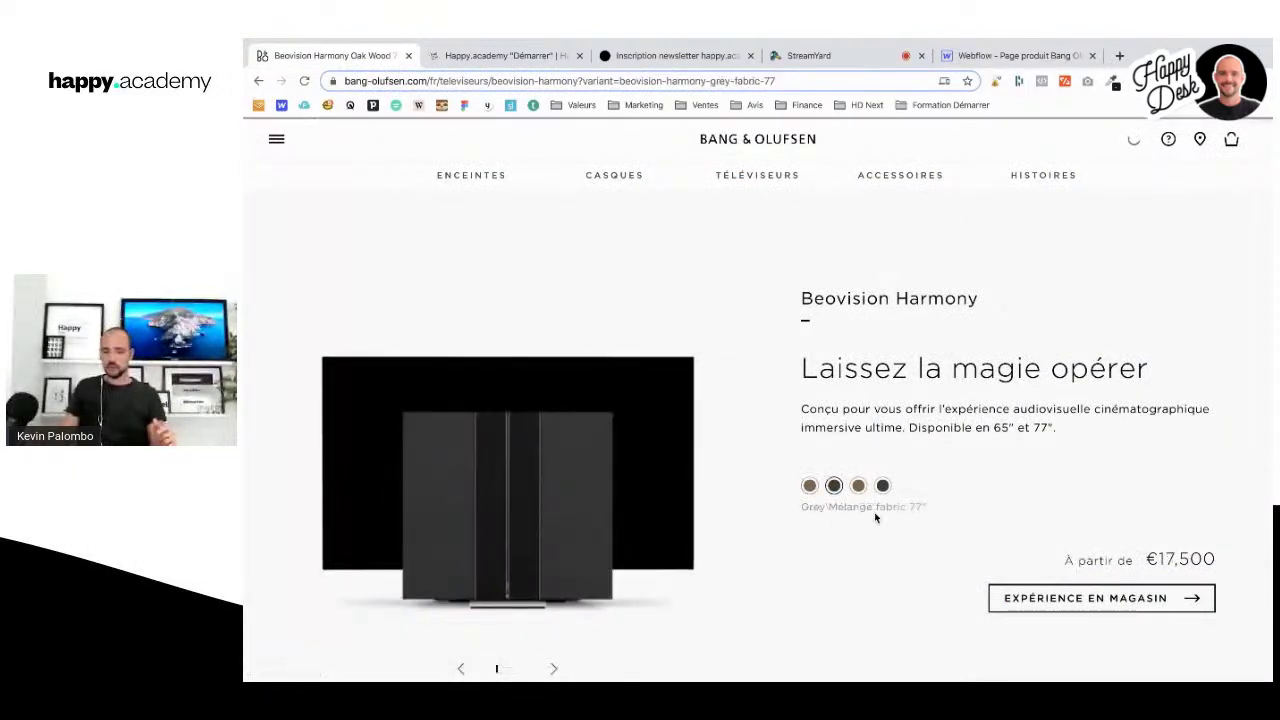
left_click_drag(838, 509, 806, 509)
left_click(811, 507)
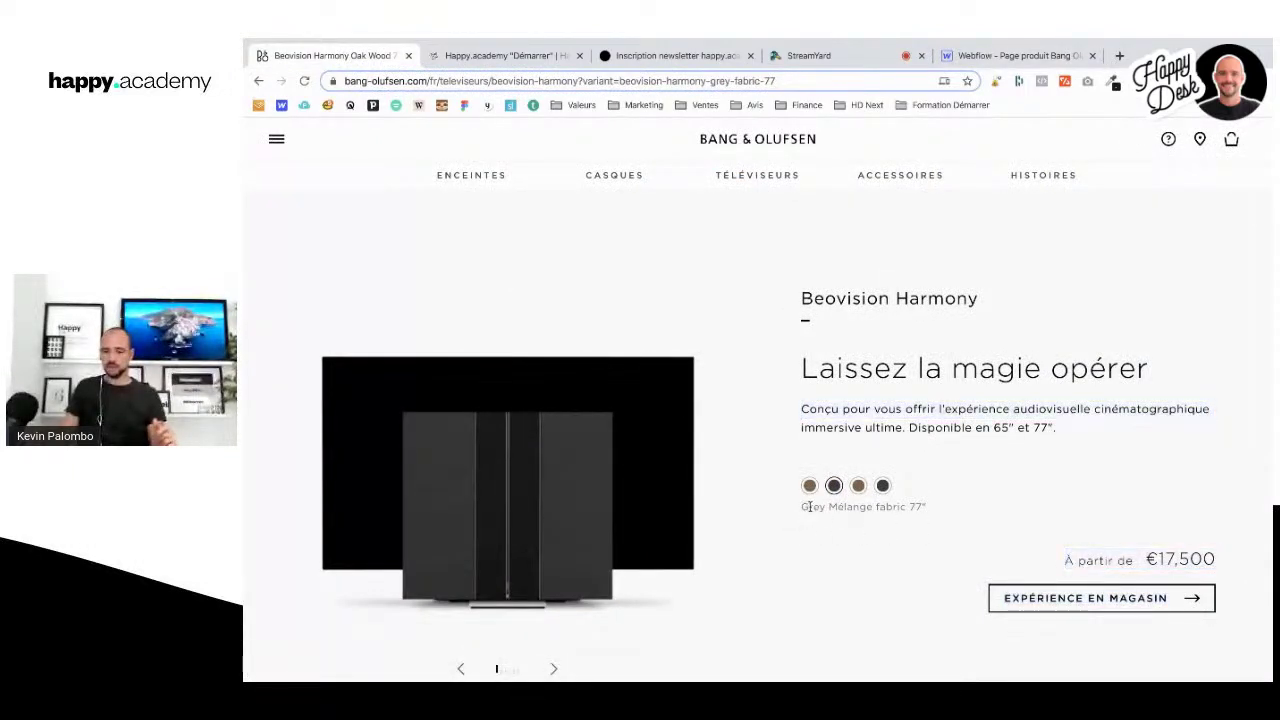
left_click(972, 58)
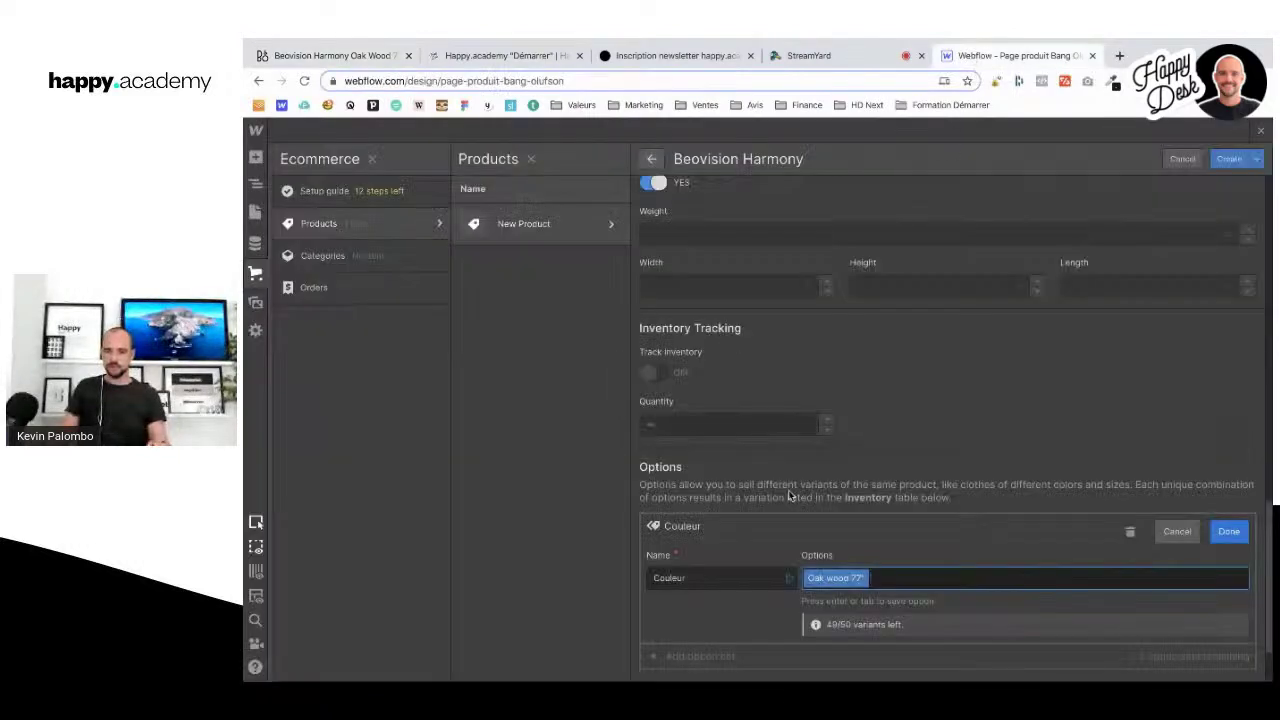
type("Me")
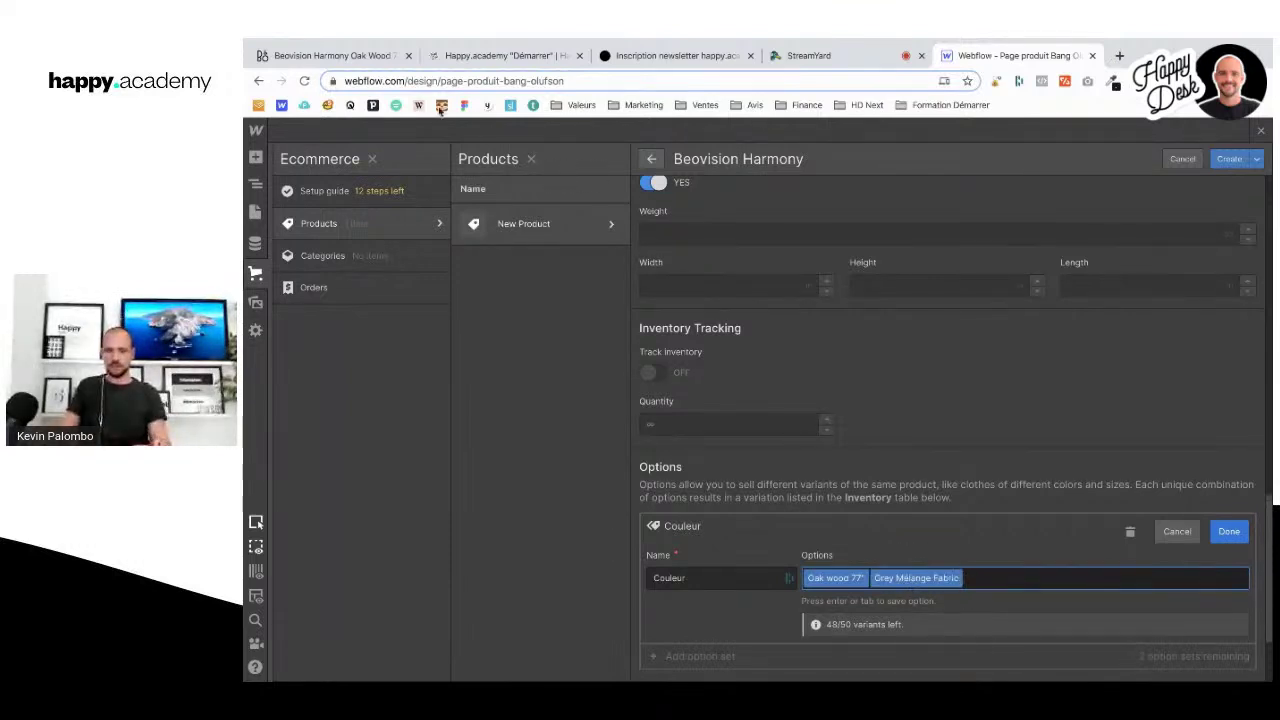
Step: Check the third variant on the Bang & Olufsen page and add Oak wood as a Couleur option
left_click(330, 55)
left_click(858, 485)
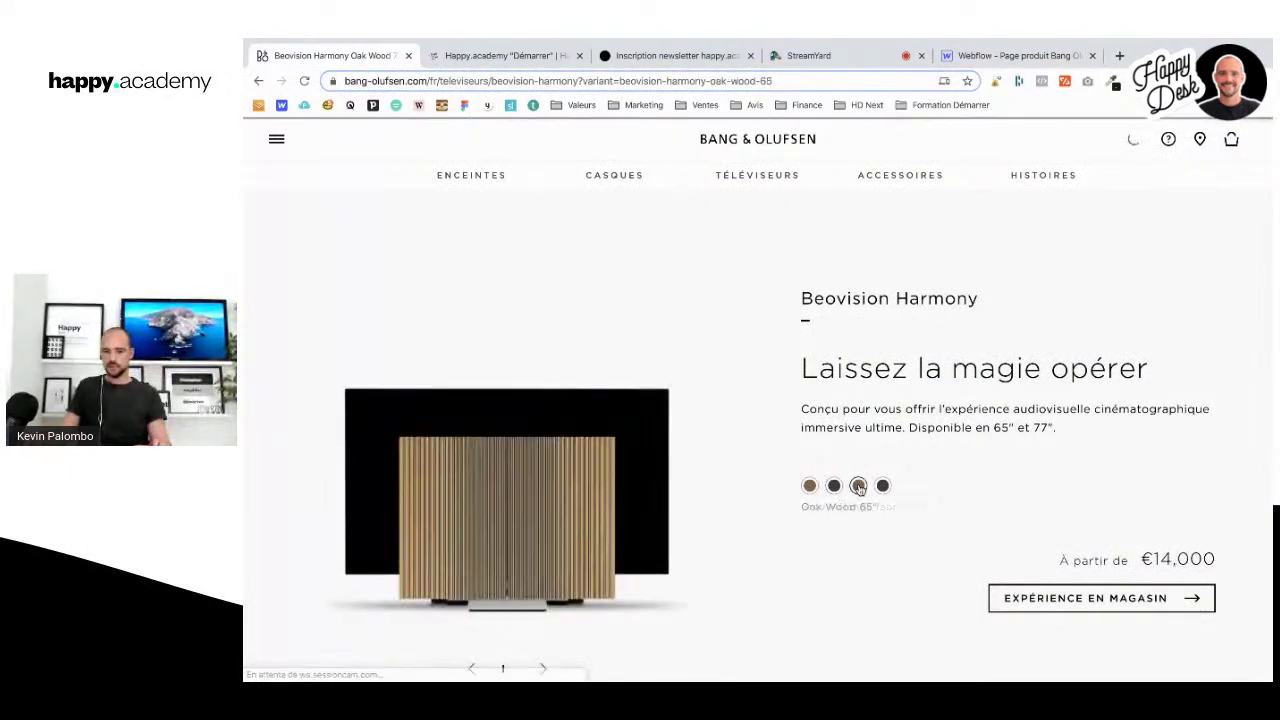
left_click(1070, 57)
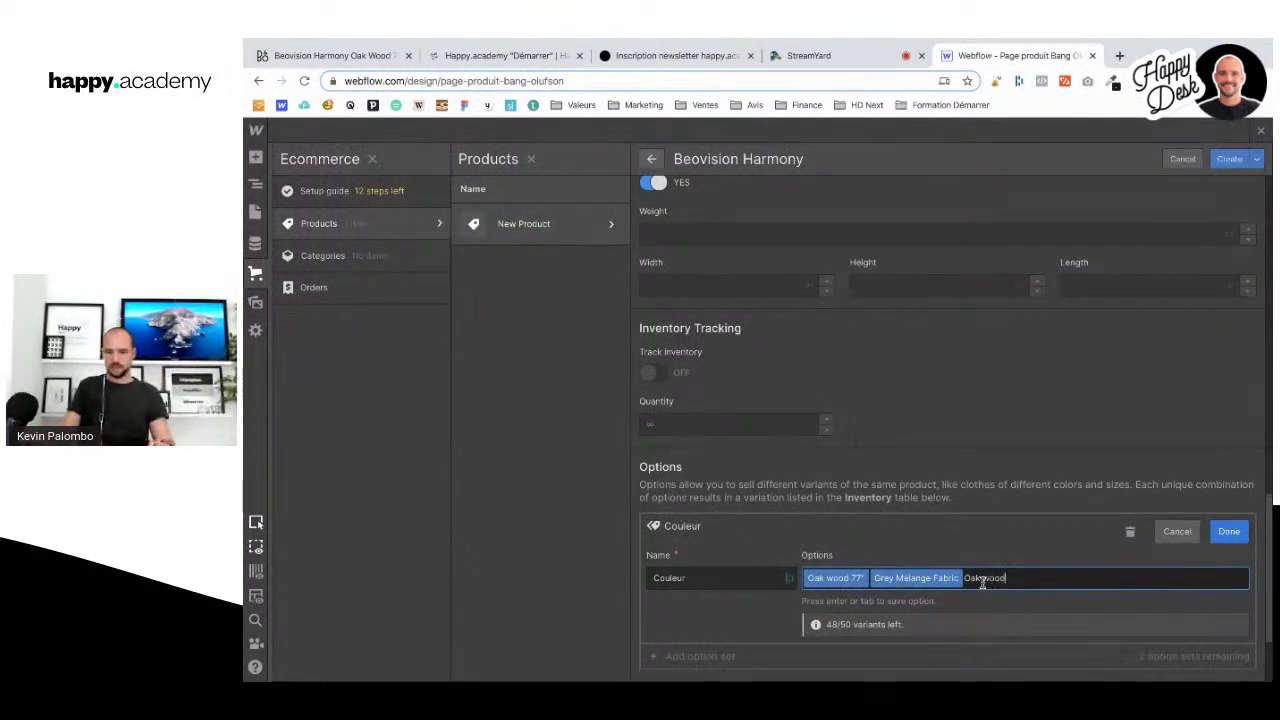
key("Return")
Step: Check the fourth variant on the Bang & Olufsen page, try to add Grey mélange fabric as another Couleur option, and clear the entry
left_click(330, 55)
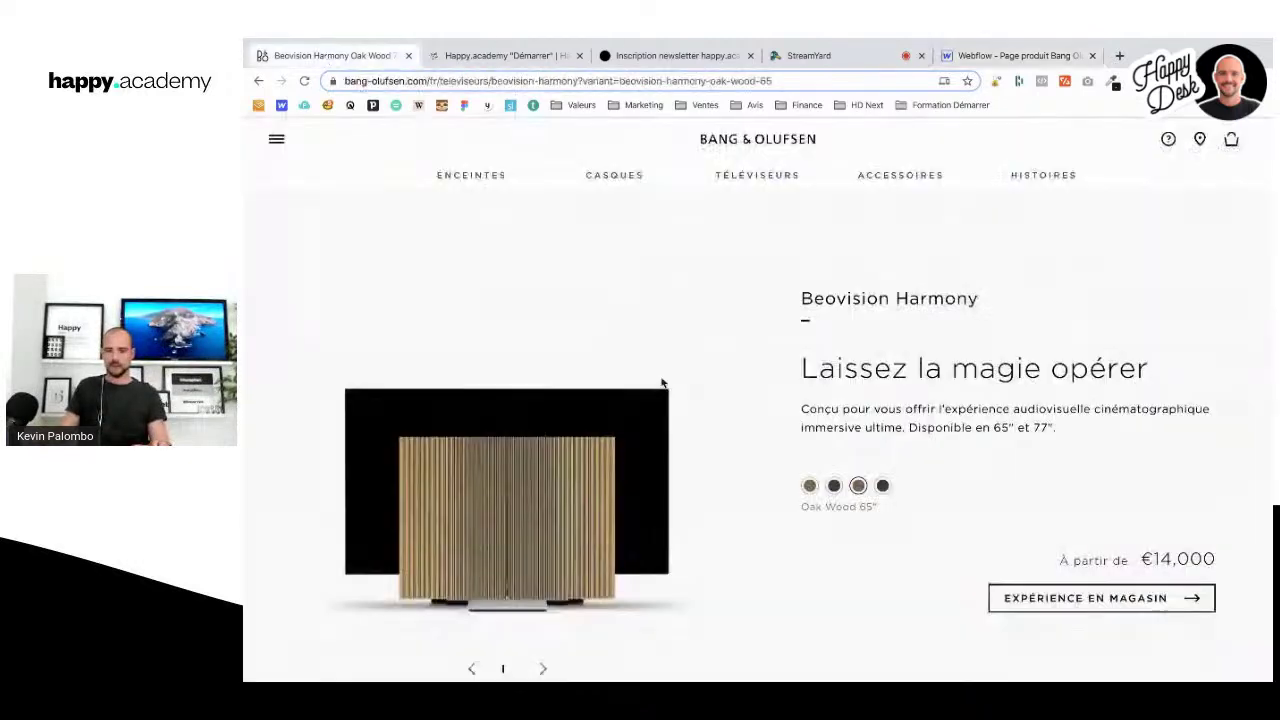
left_click(882, 486)
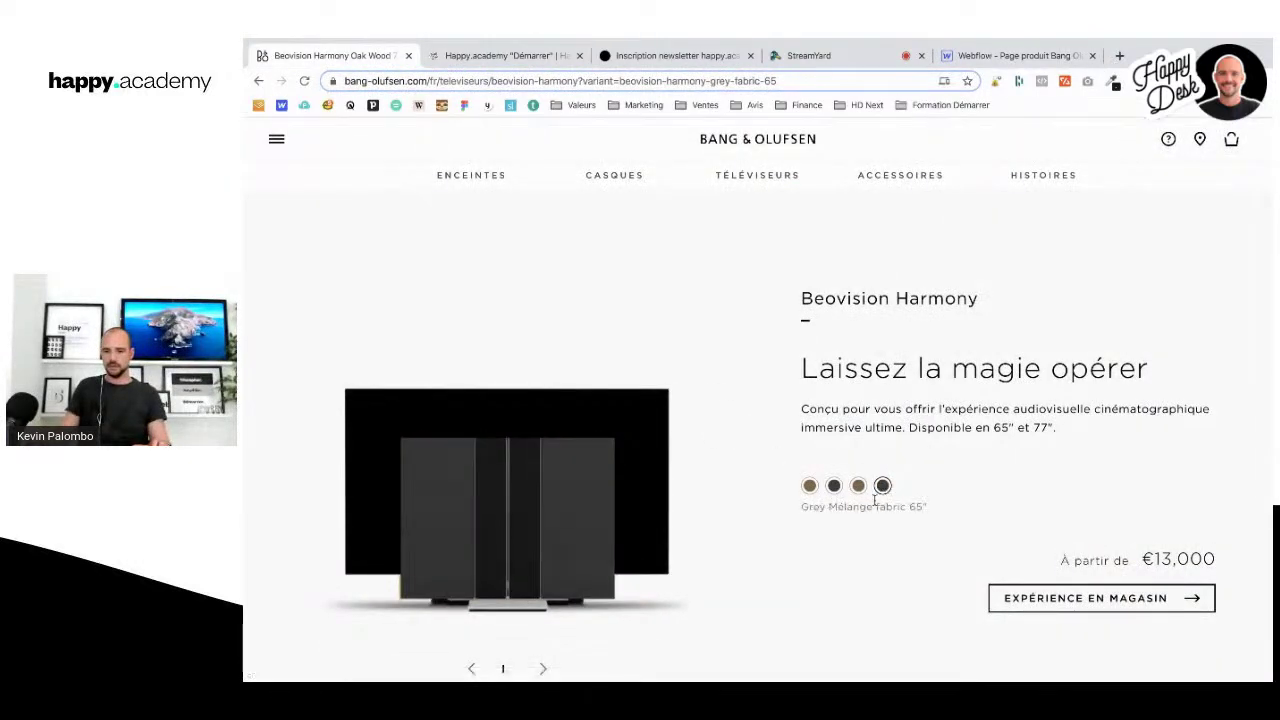
left_click(1020, 55)
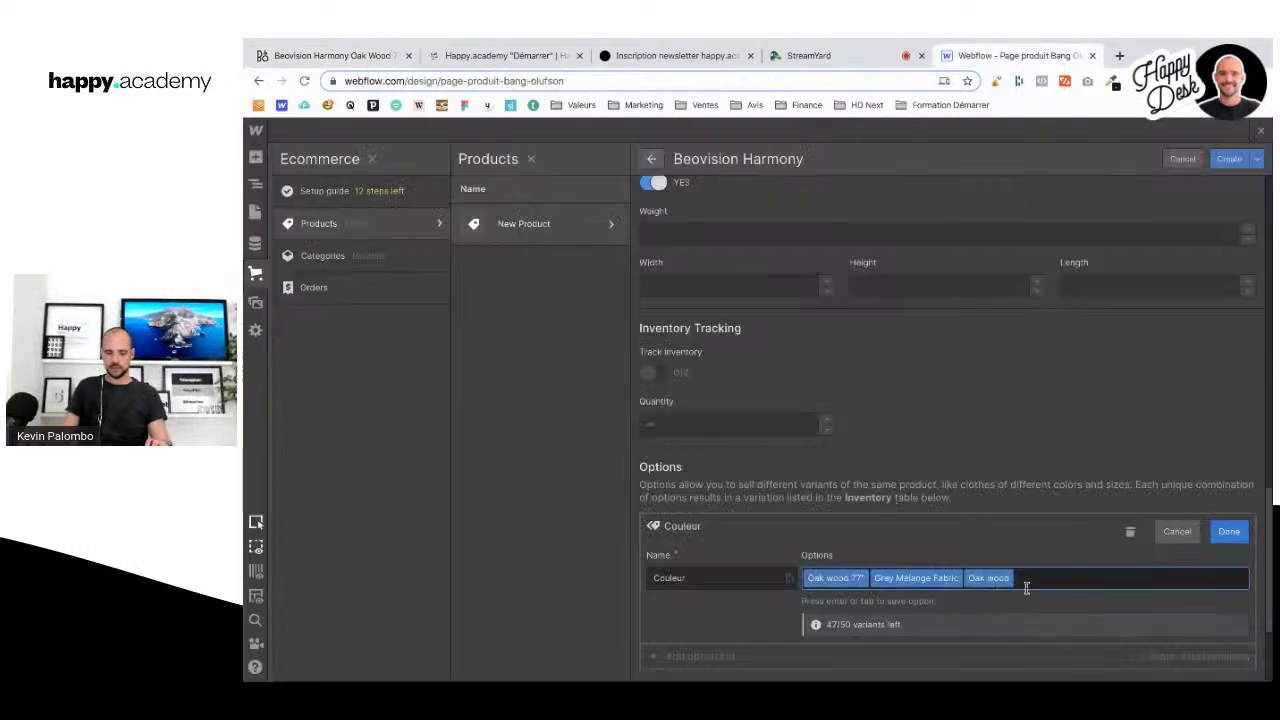
type("Grey mélange fabric")
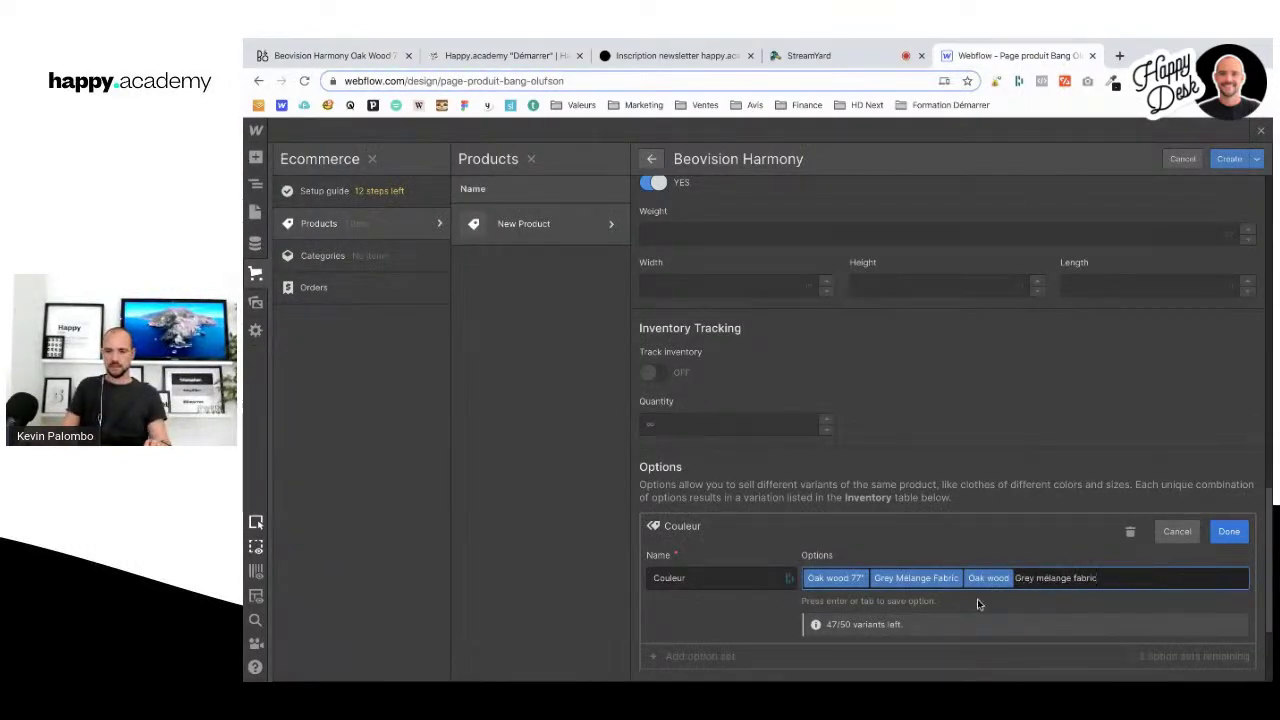
left_click(385, 56)
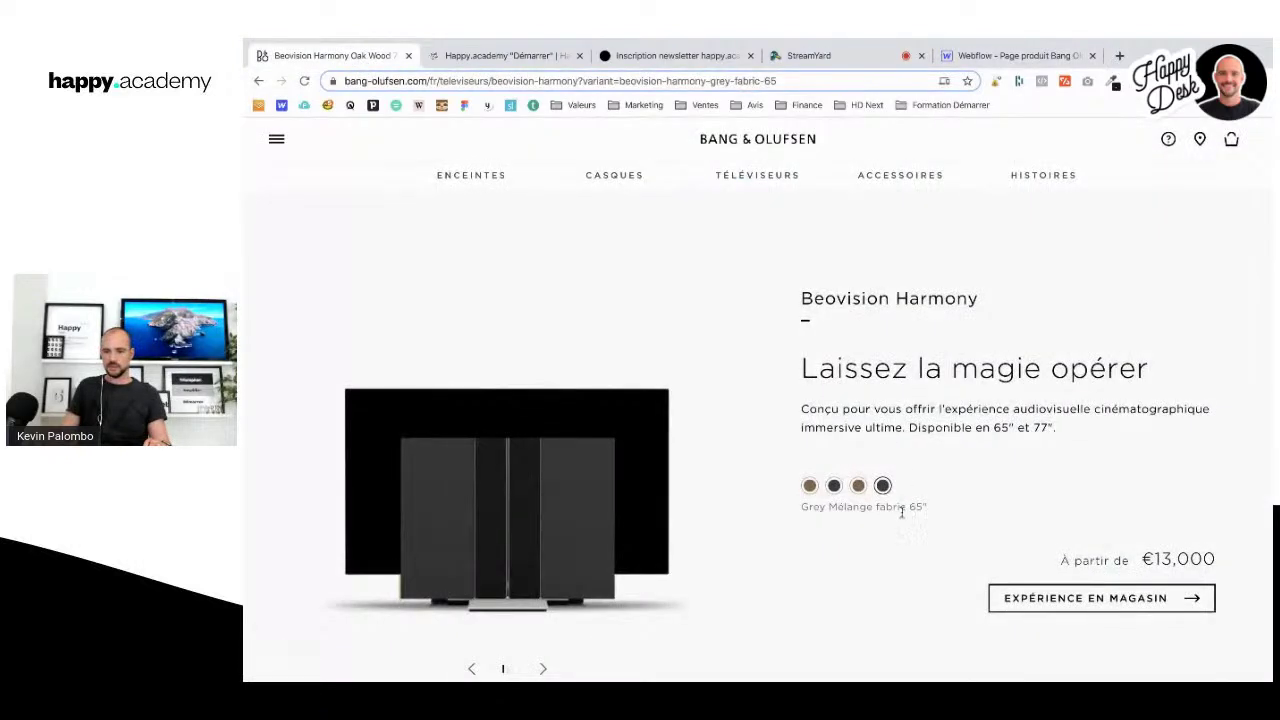
left_click(1015, 56)
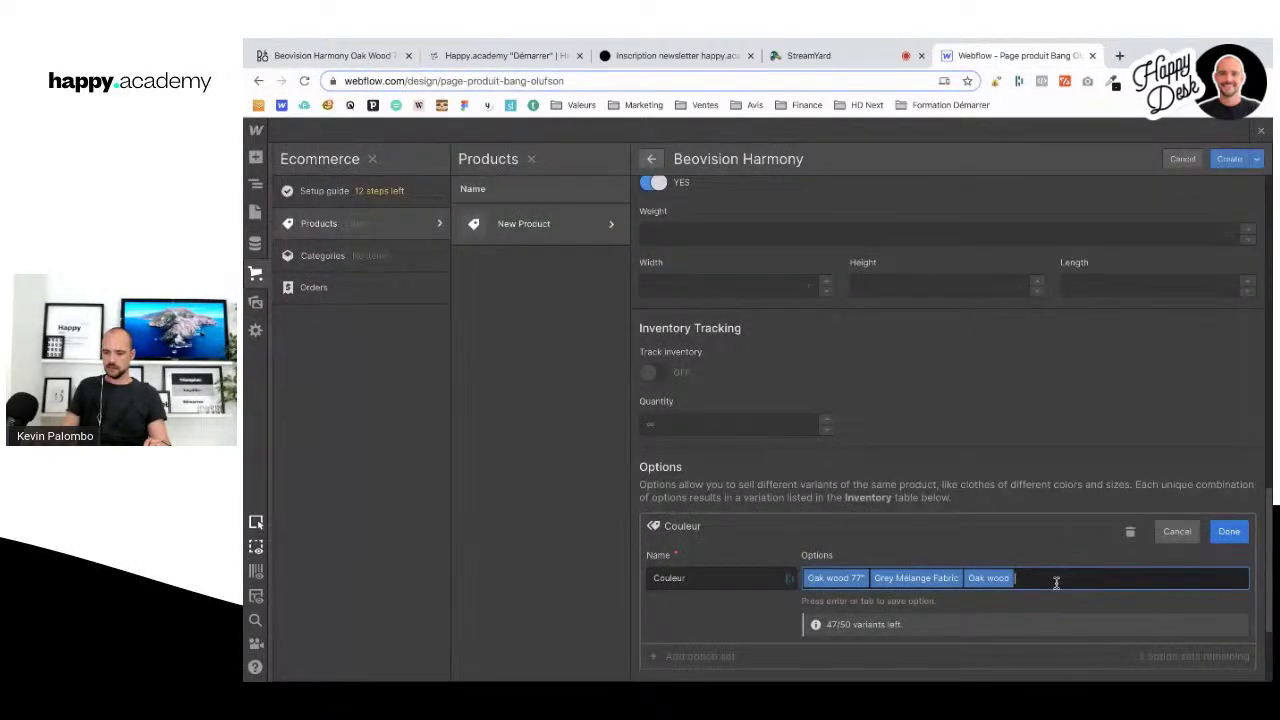
type("Grey")
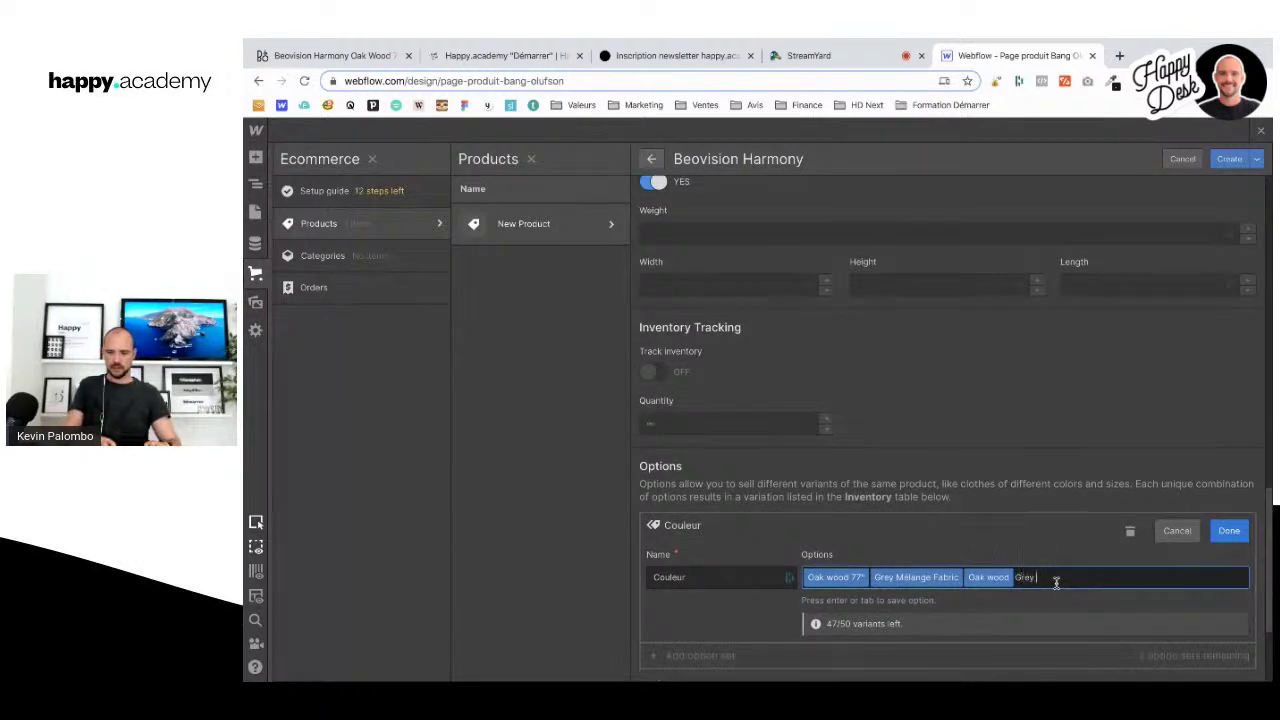
type("fabric")
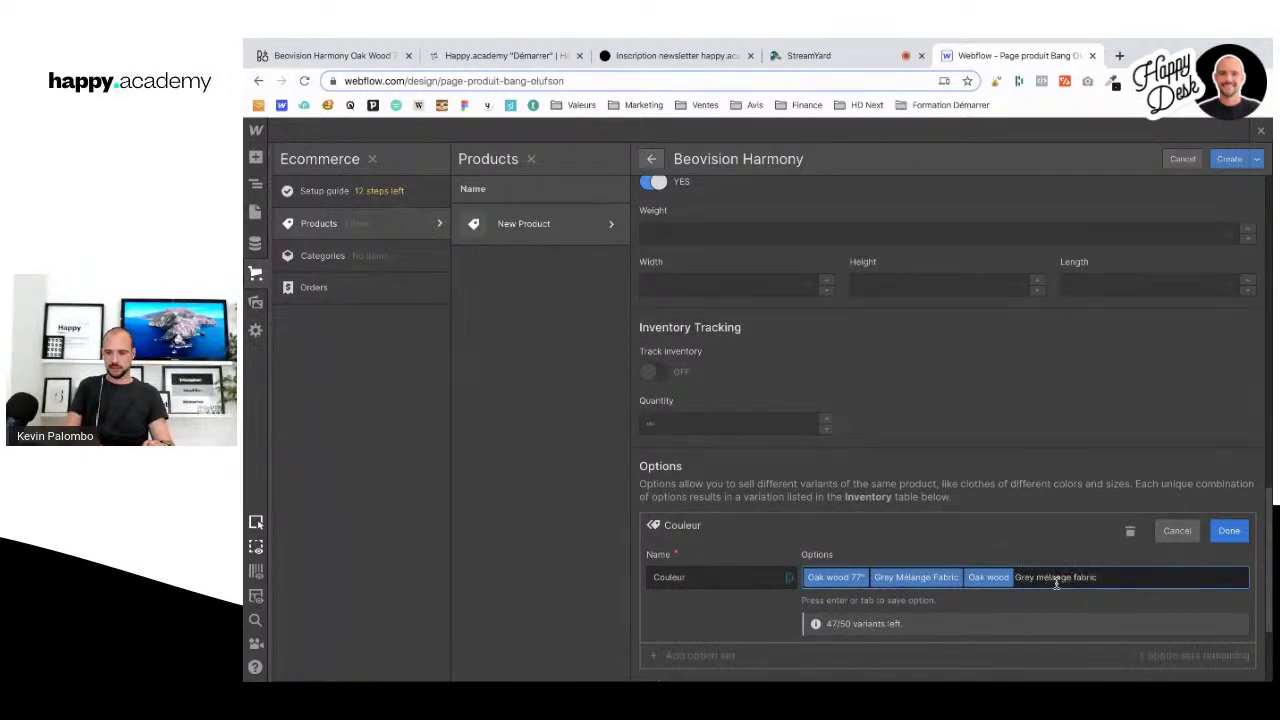
key("Return")
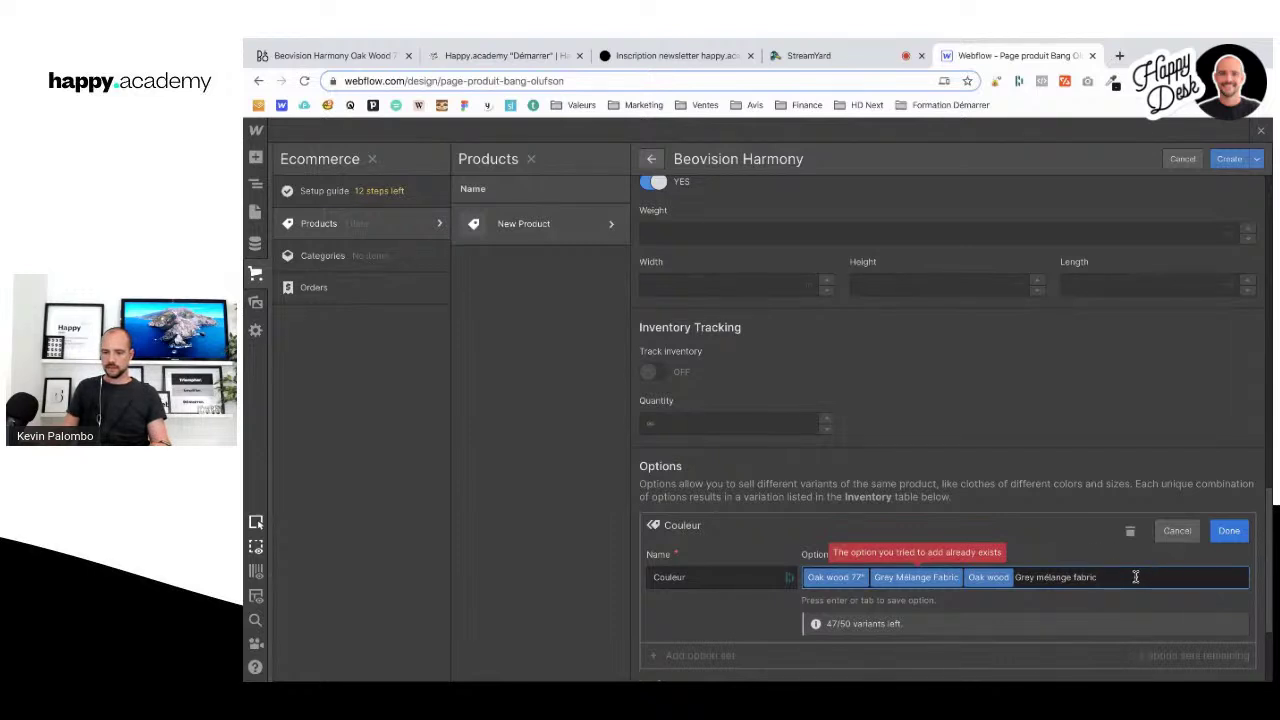
left_click_drag(1100, 577, 1017, 574)
key("BackSpace")
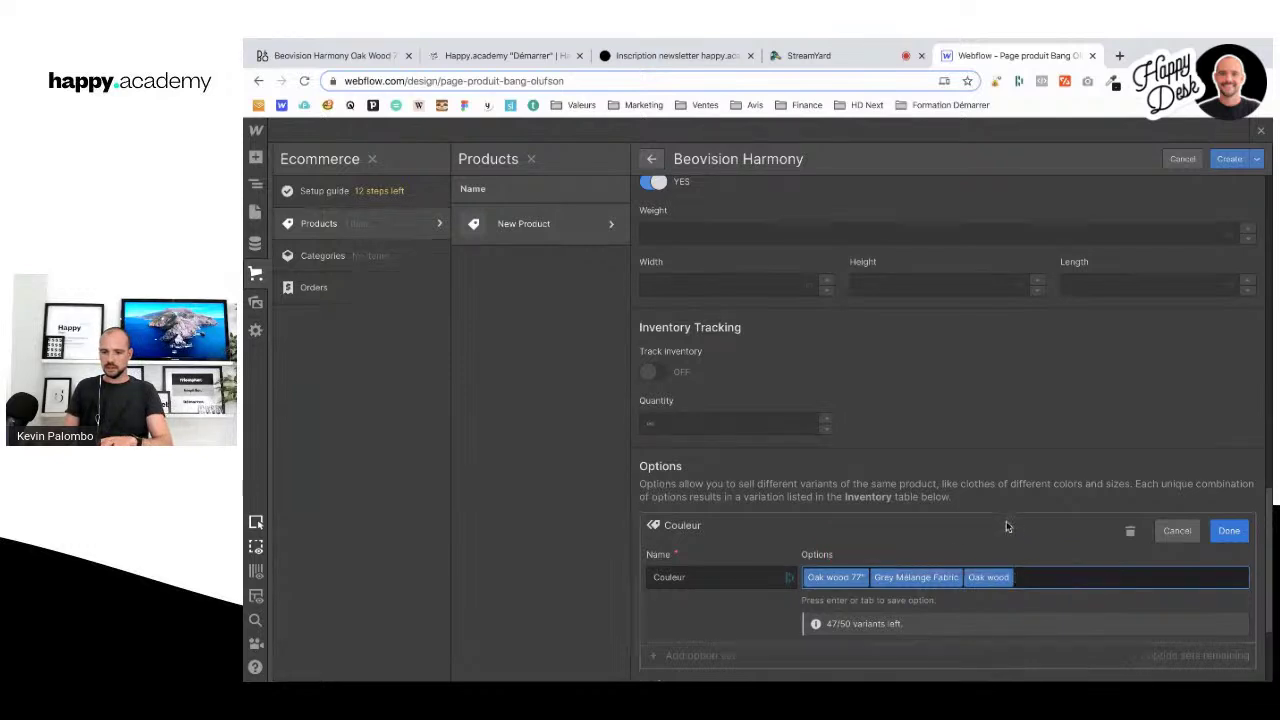
Step: Recheck the third variant's name on the Bang & Olufsen page, add Oak wood 65" as a Couleur option, and finish the option set
left_click(330, 55)
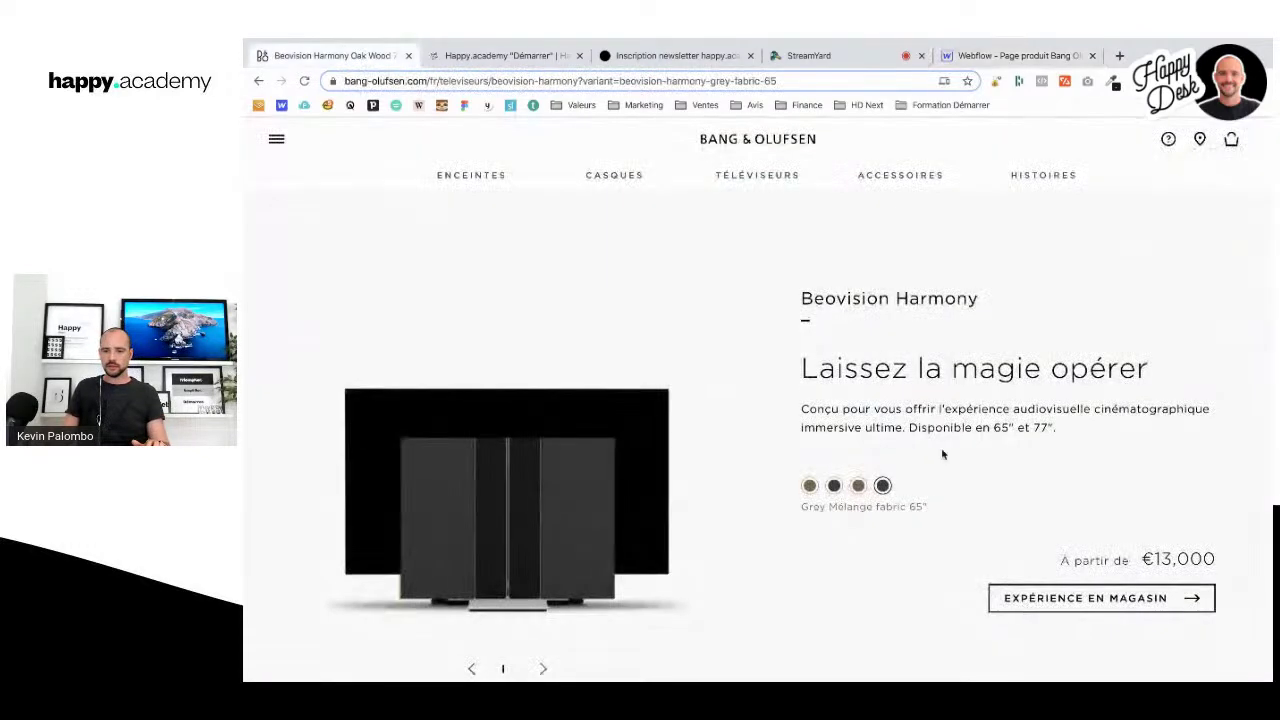
left_click(859, 487)
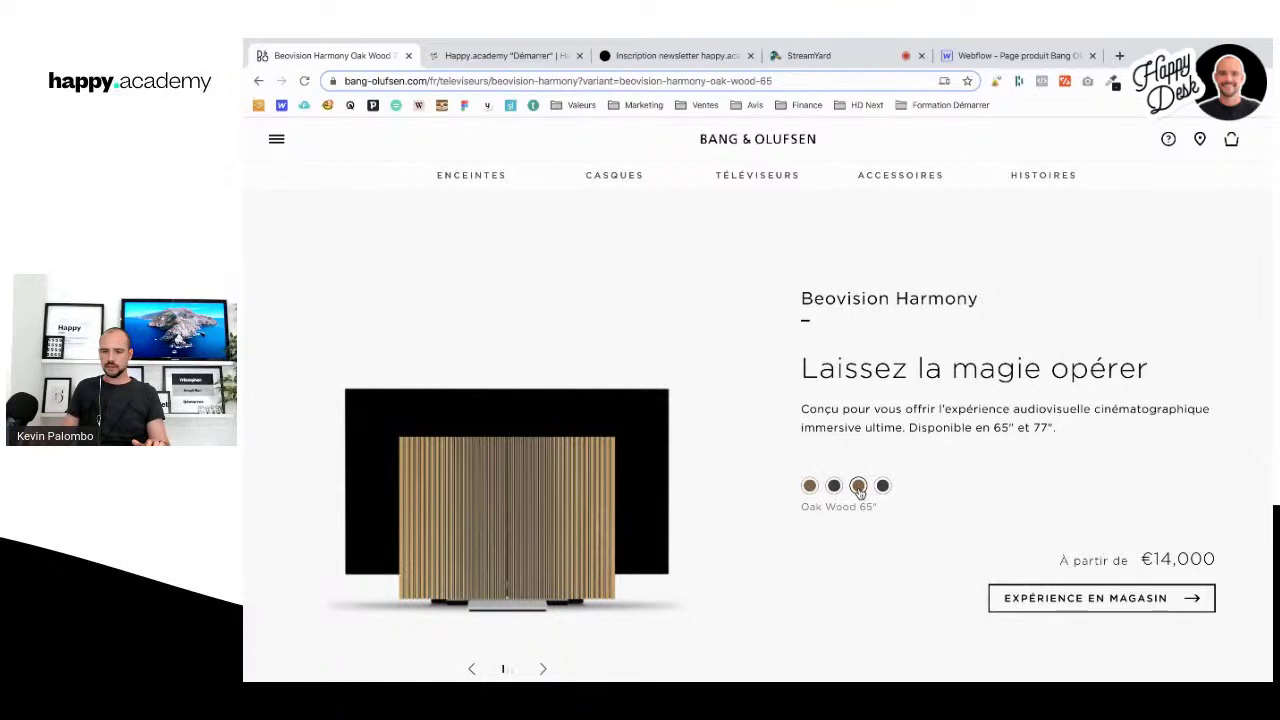
left_click(1010, 55)
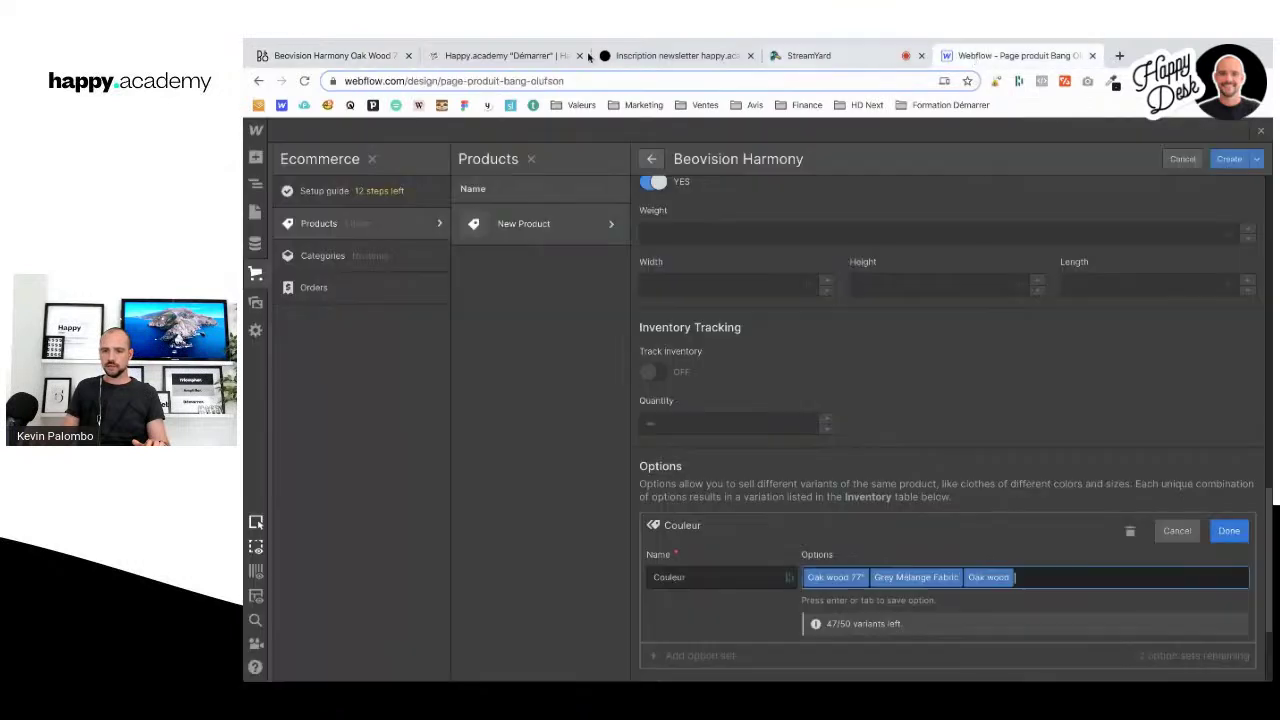
left_click(340, 56)
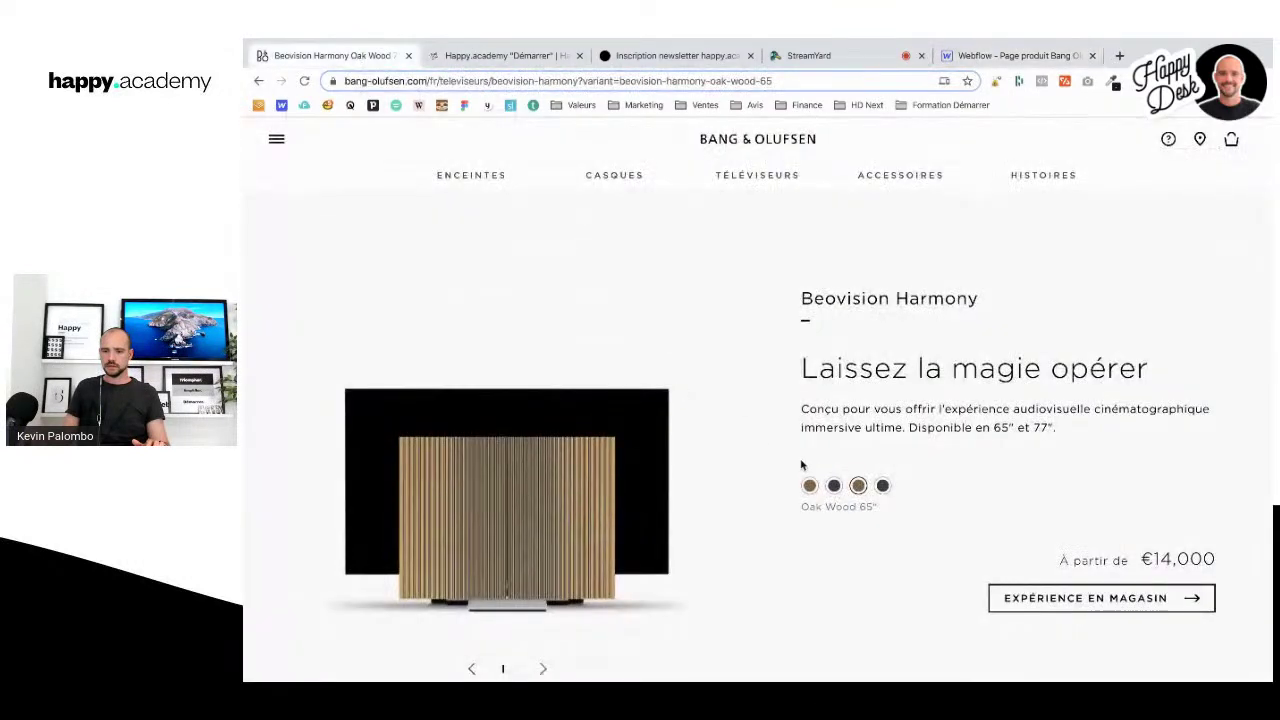
key("ctrl+shift+Tab")
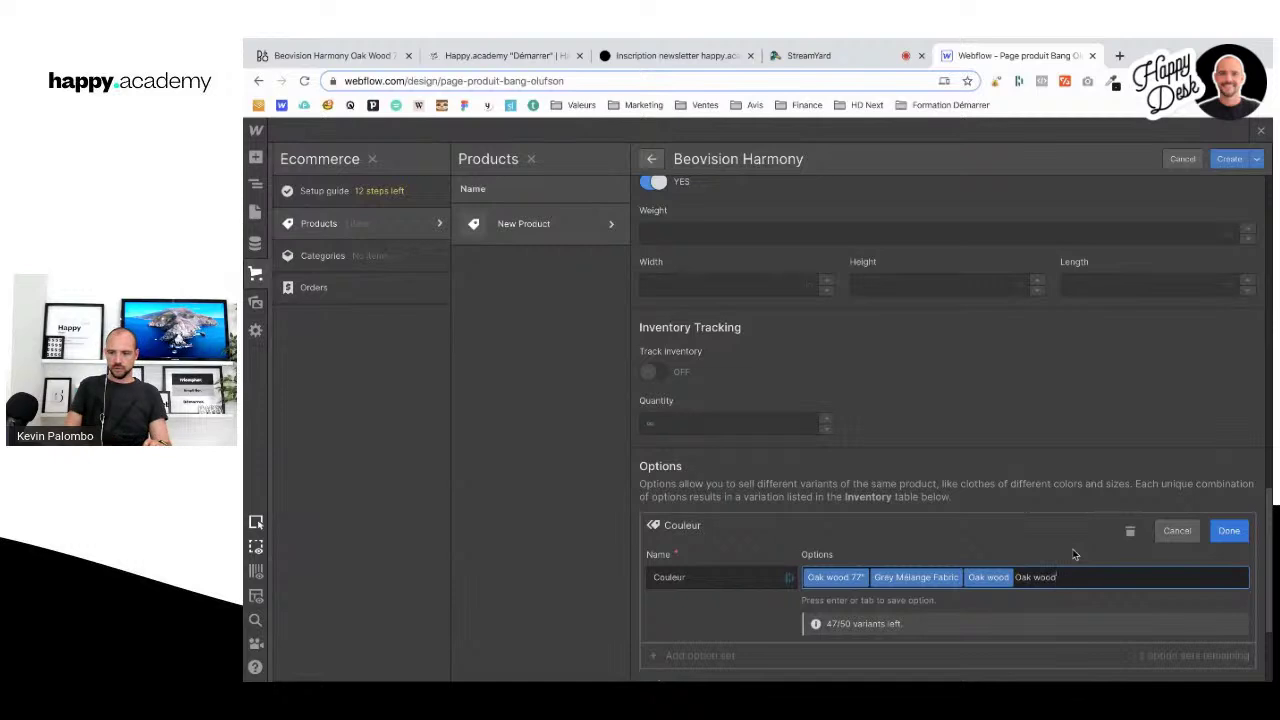
type("65\"")
key("Return")
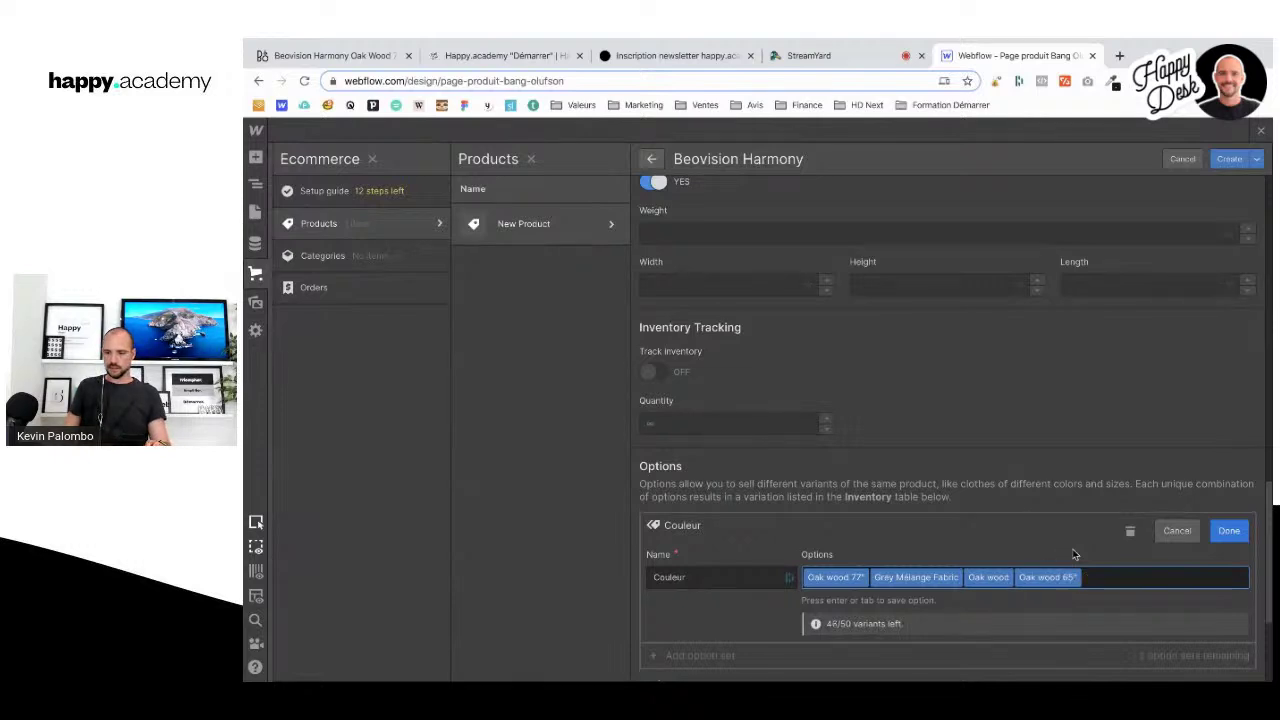
left_click(1234, 536)
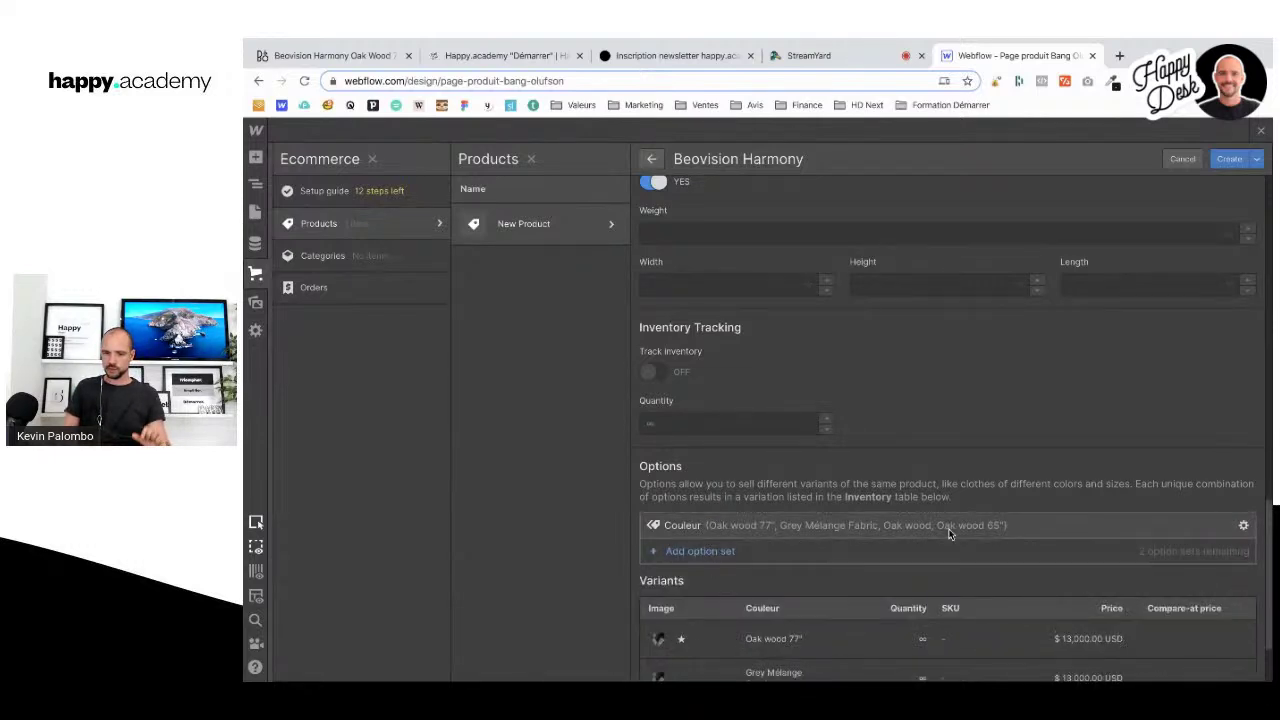
Step: Look up the Oak Wood 77" price on the Bang & Olufsen page and set the Oak wood 77" variant's price to 18,500 USD
scroll(928, 492, "down", 2)
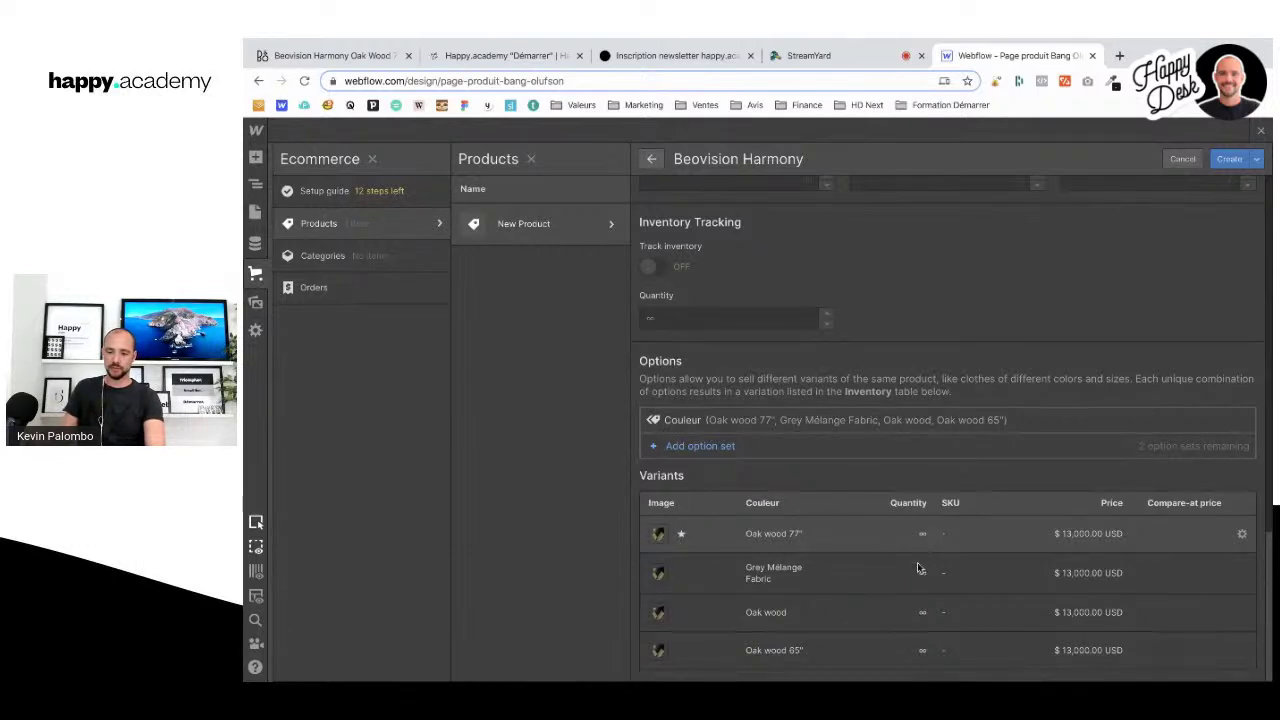
left_click(1039, 533)
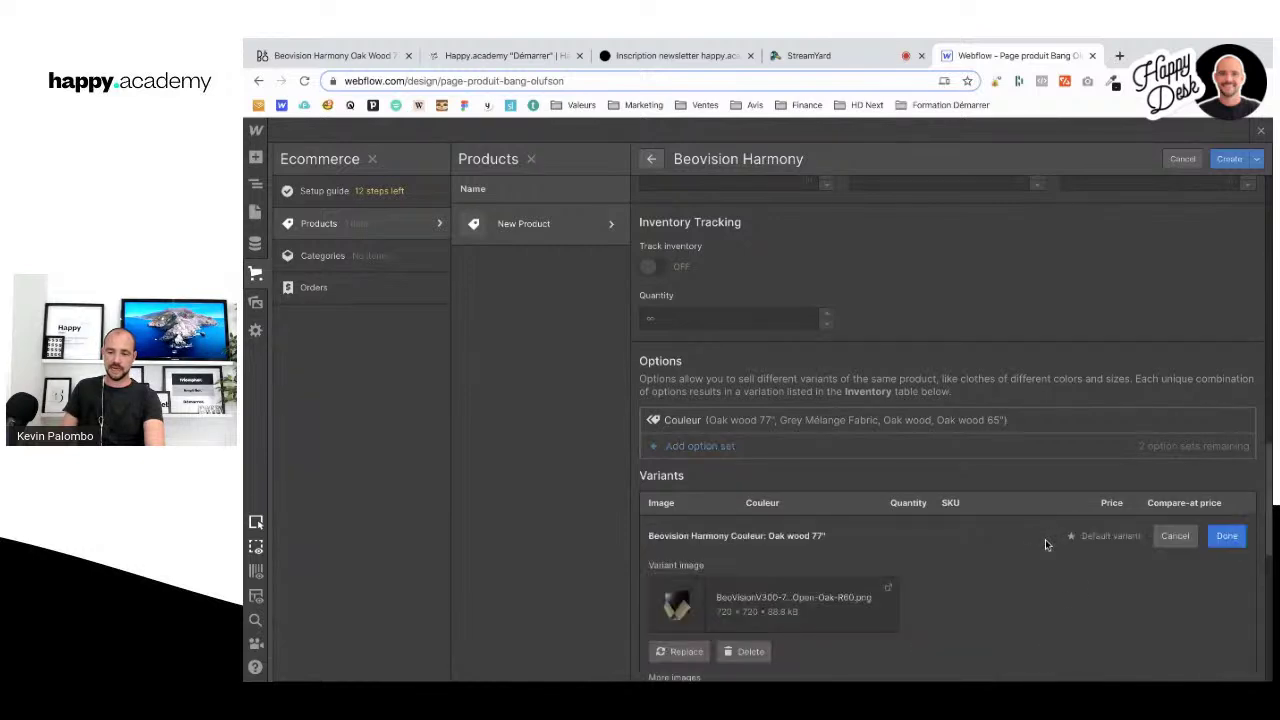
left_click(375, 56)
left_click(809, 485)
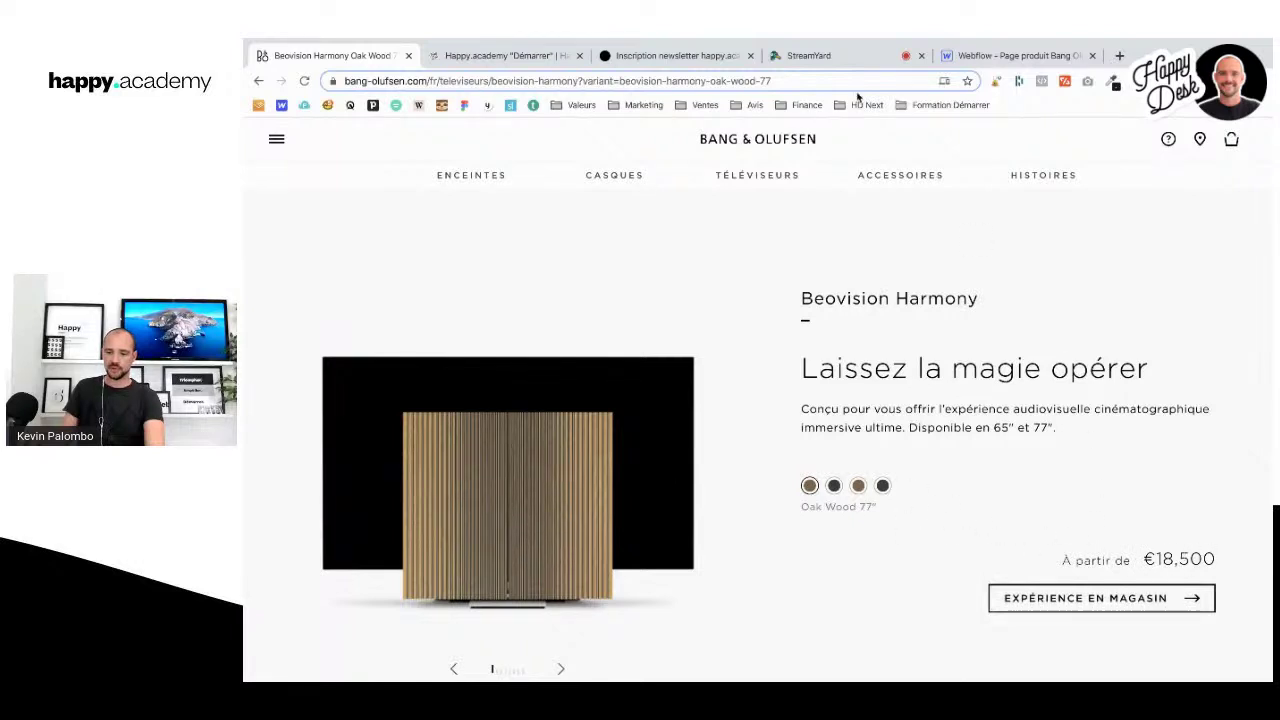
left_click(1015, 56)
scroll(940, 600, "down", 4)
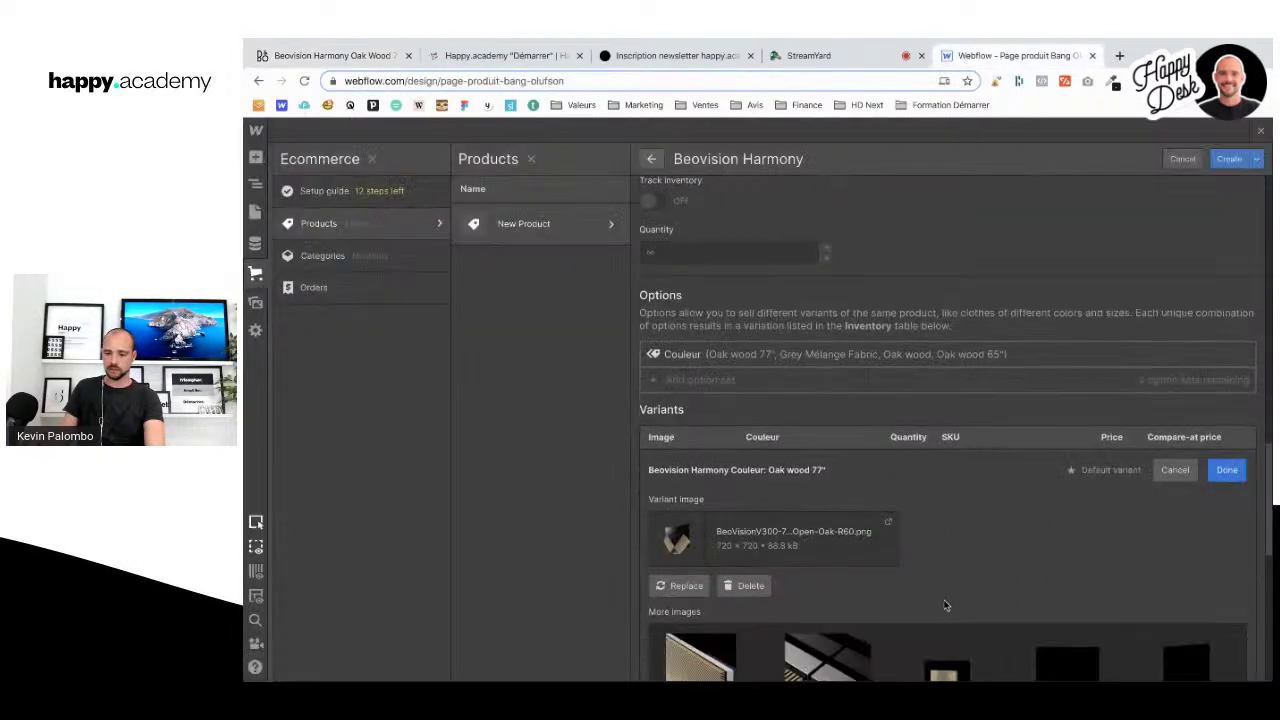
scroll(1125, 521, "down", 2)
scroll(1123, 523, "up", 5)
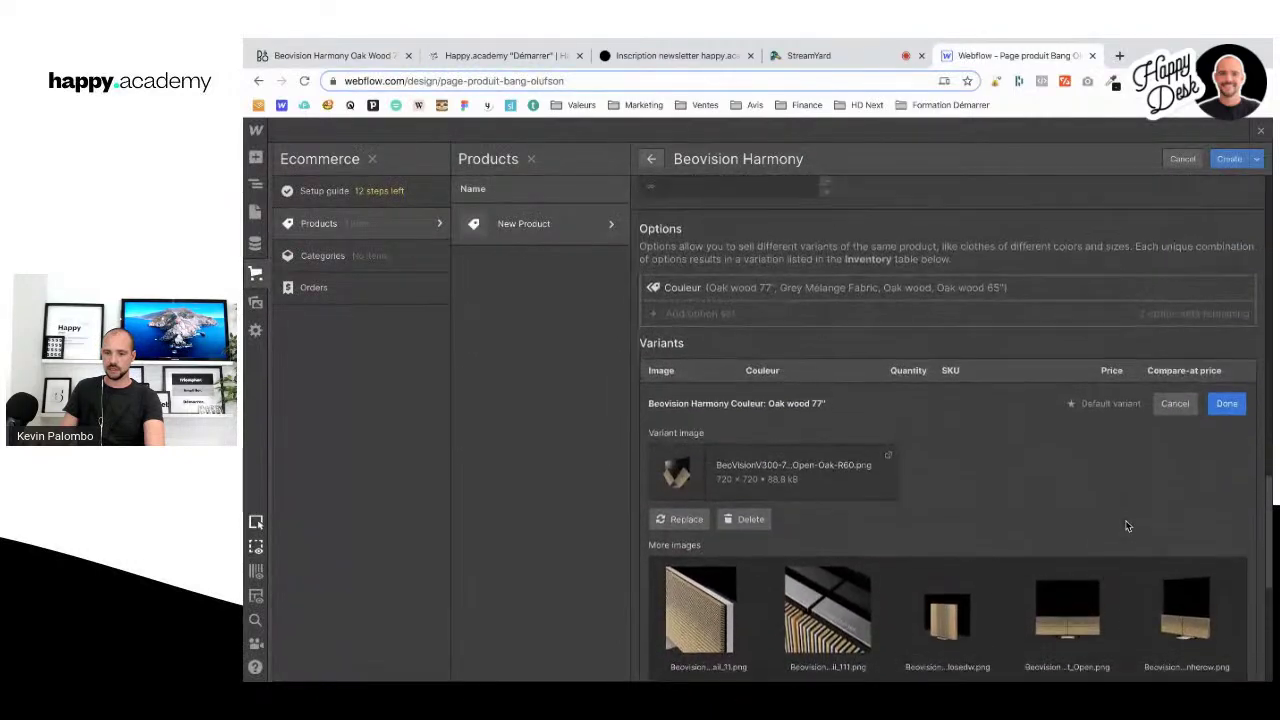
scroll(995, 550, "down", 5)
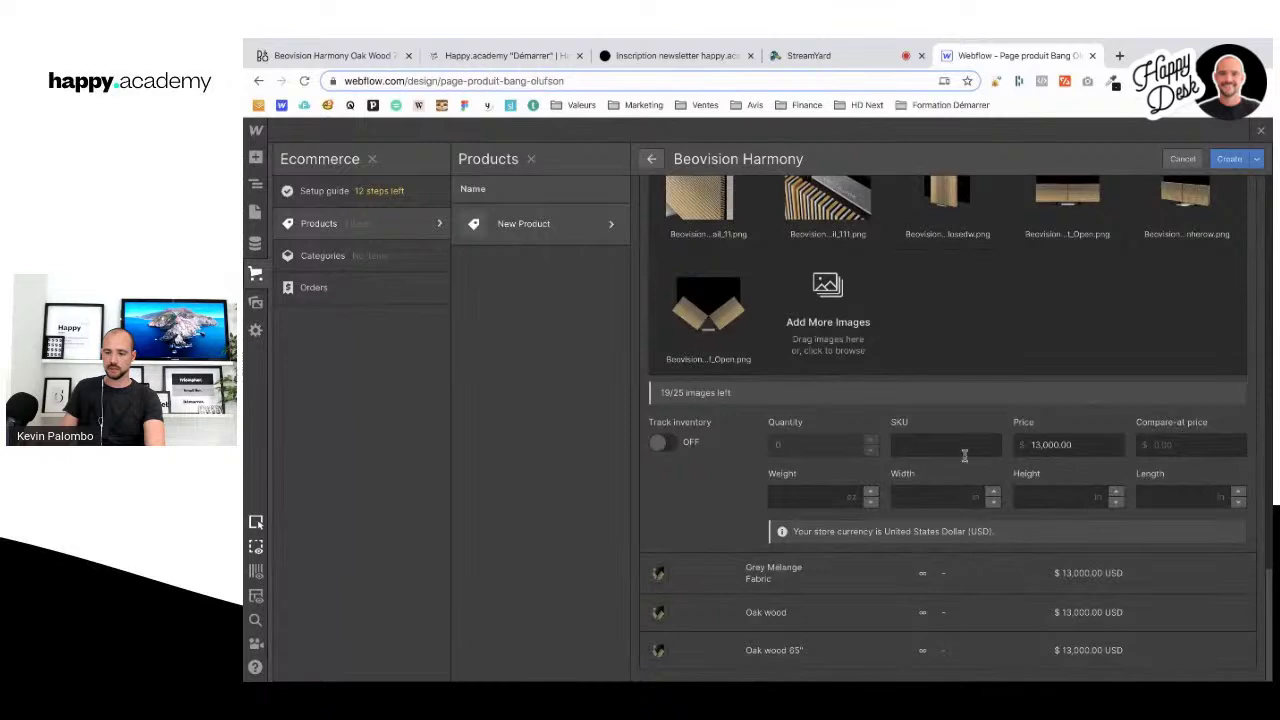
double_click(1060, 445)
type("18500")
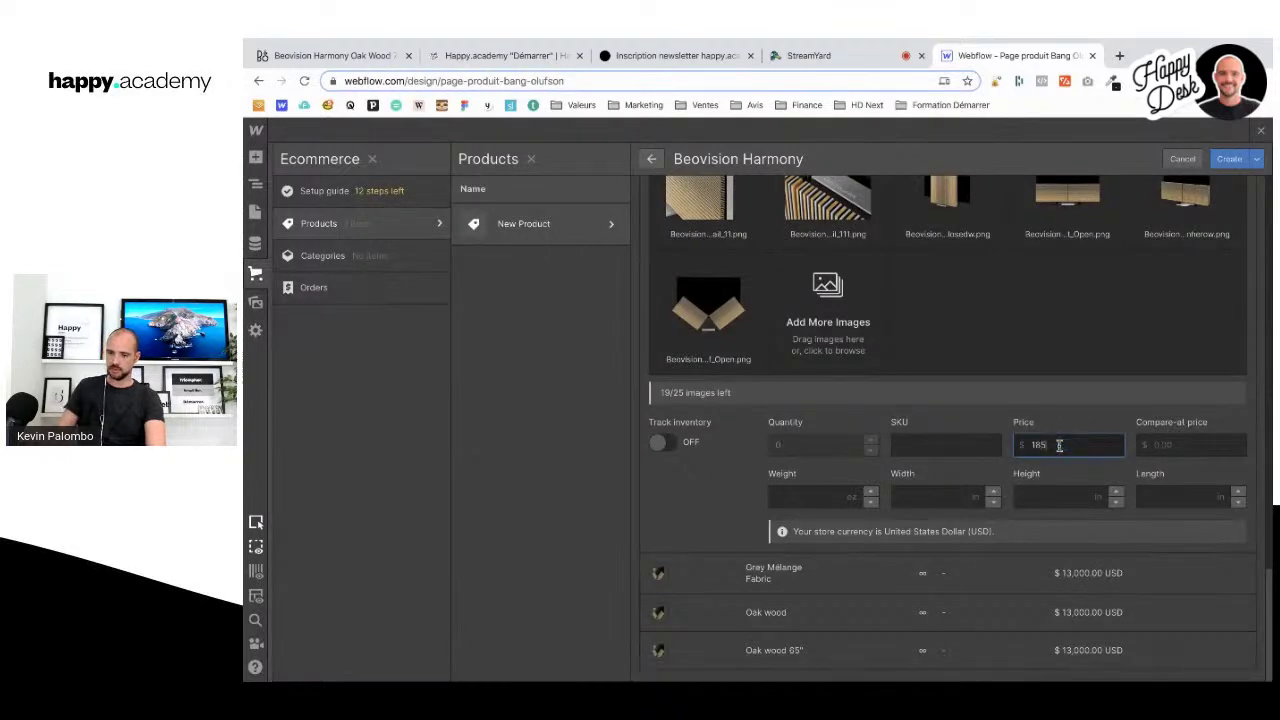
left_click(695, 487)
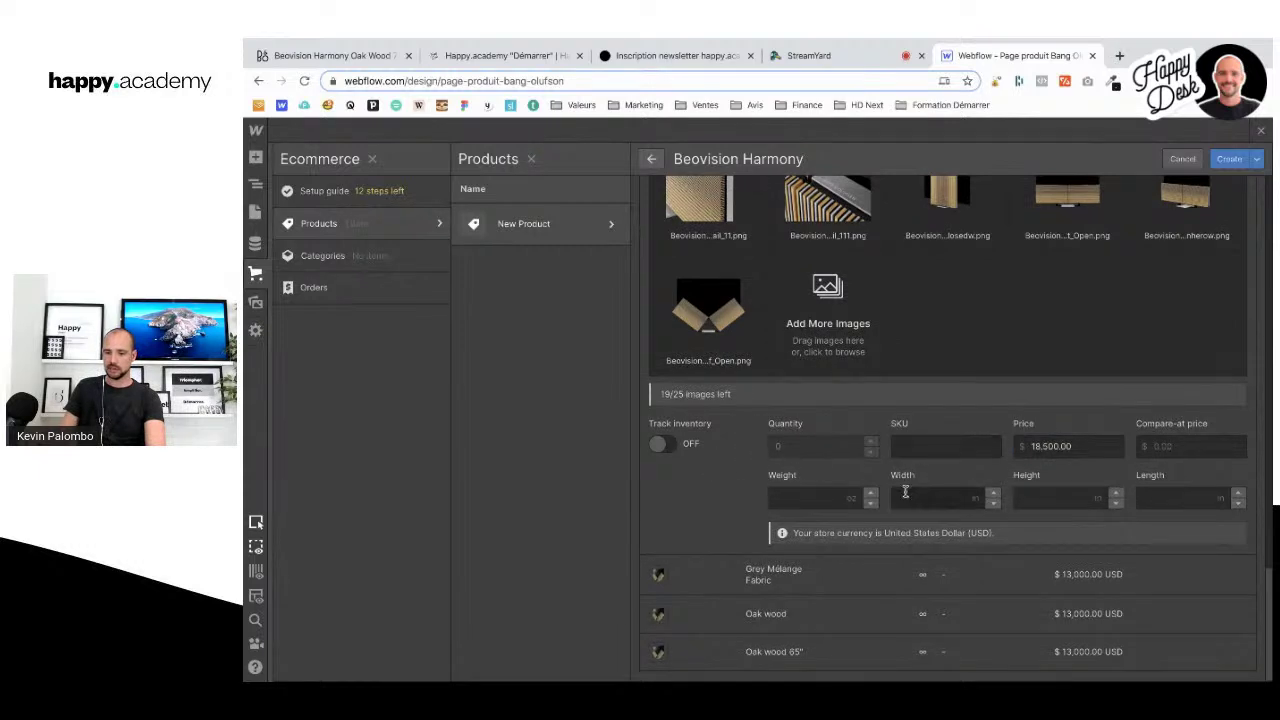
Step: Create the Beovision Harmony product and reopen it at its list of variants
left_click(1228, 160)
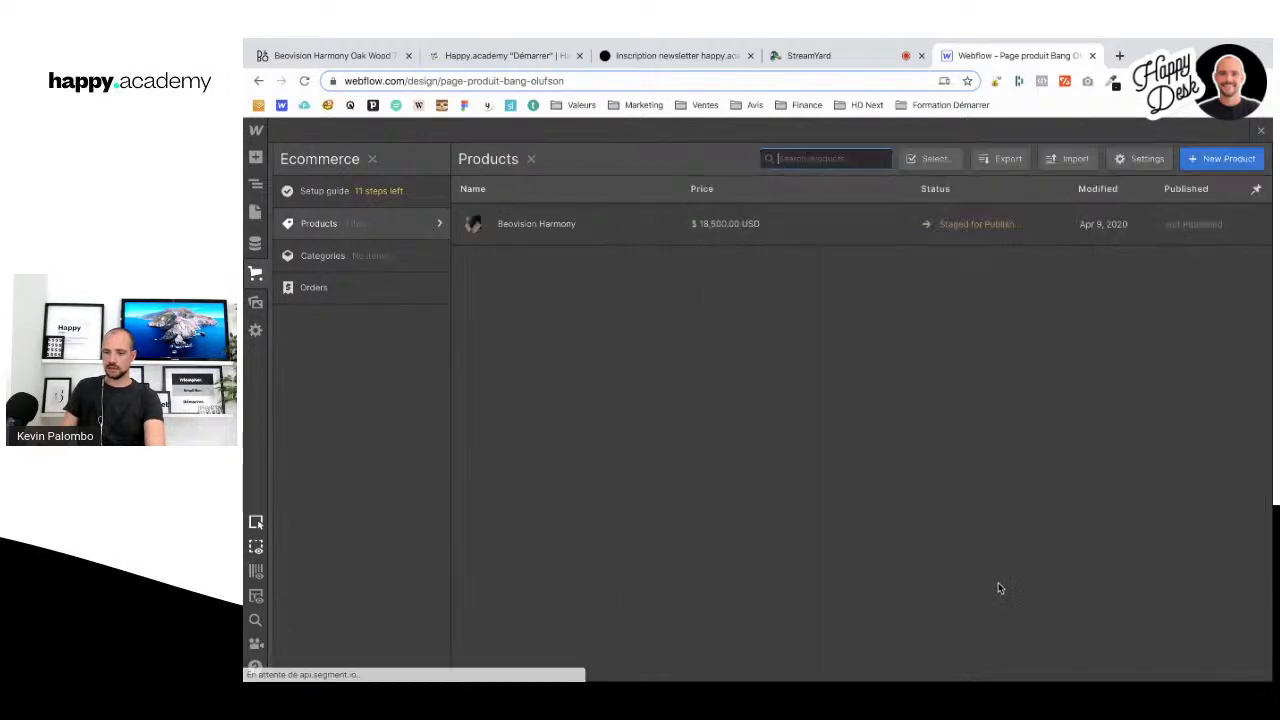
left_click(600, 223)
scroll(1083, 533, "down", 5)
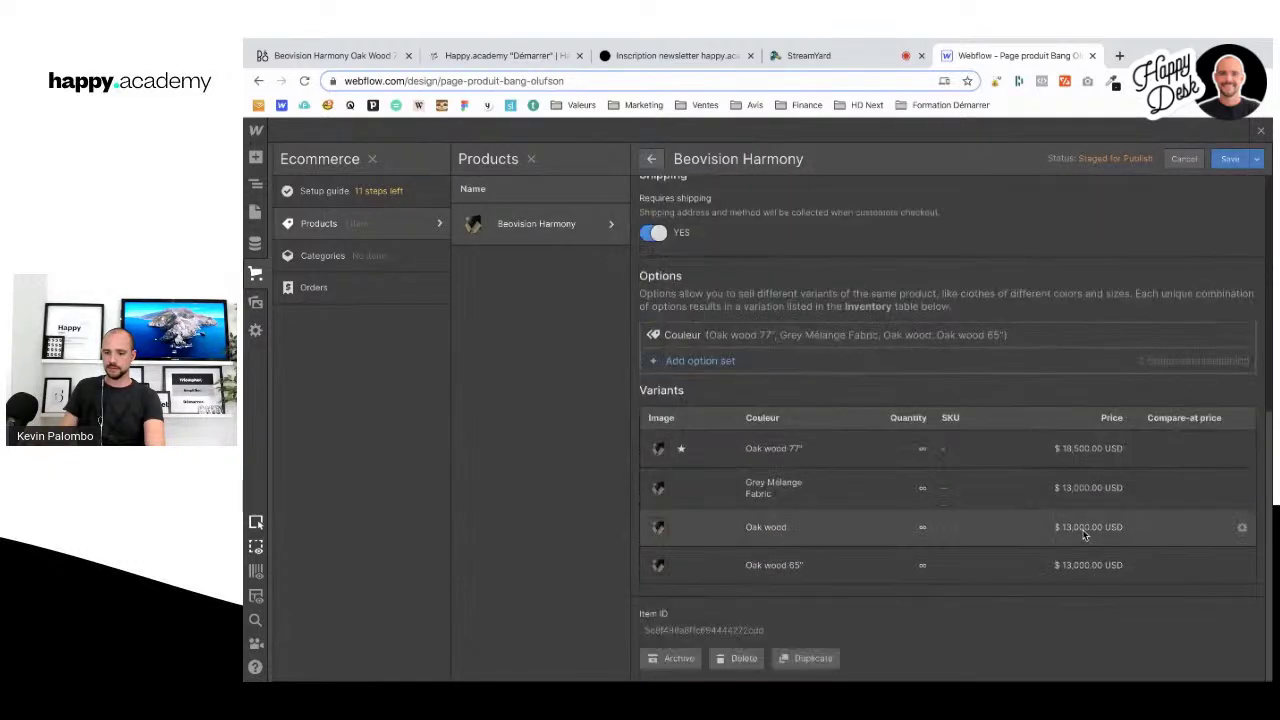
Step: Look up the Grey Mélange fabric 77" price on the Bang & Olufsen page and set the Grey Mélange Fabric variant's price to 17,500 USD
left_click(1243, 487)
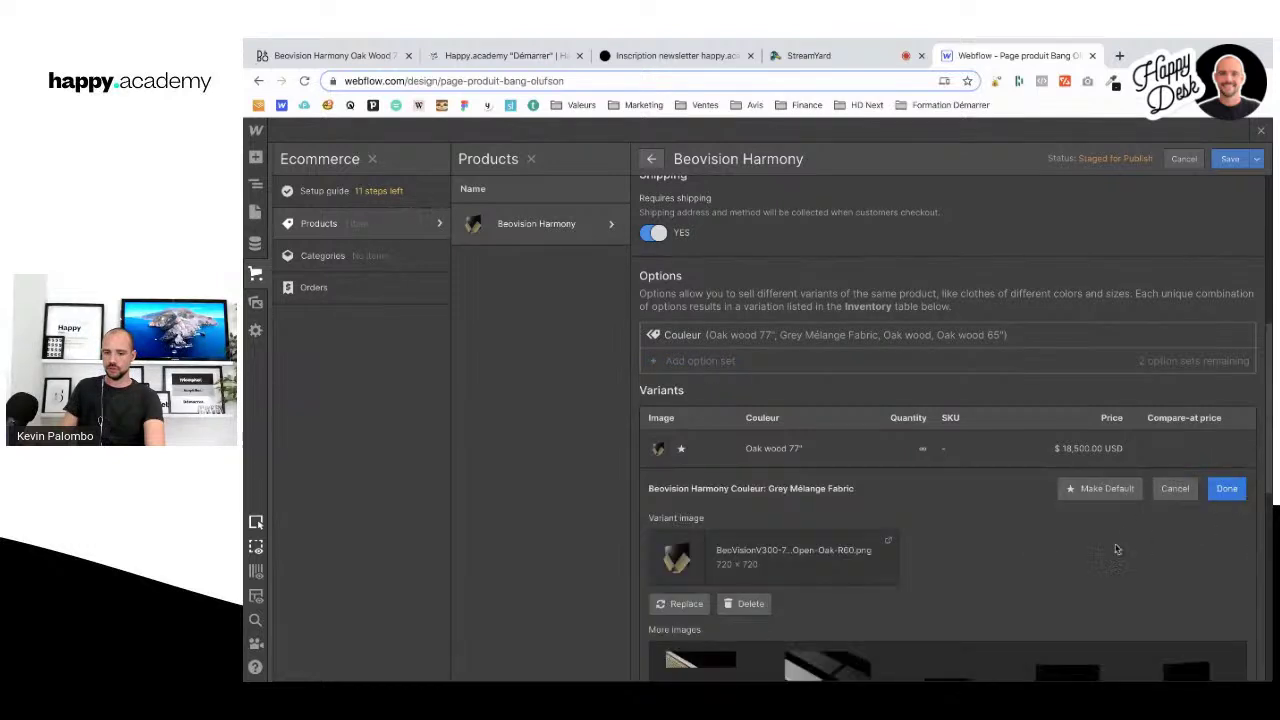
scroll(1115, 543, "down", 5)
scroll(1115, 543, "down", 3)
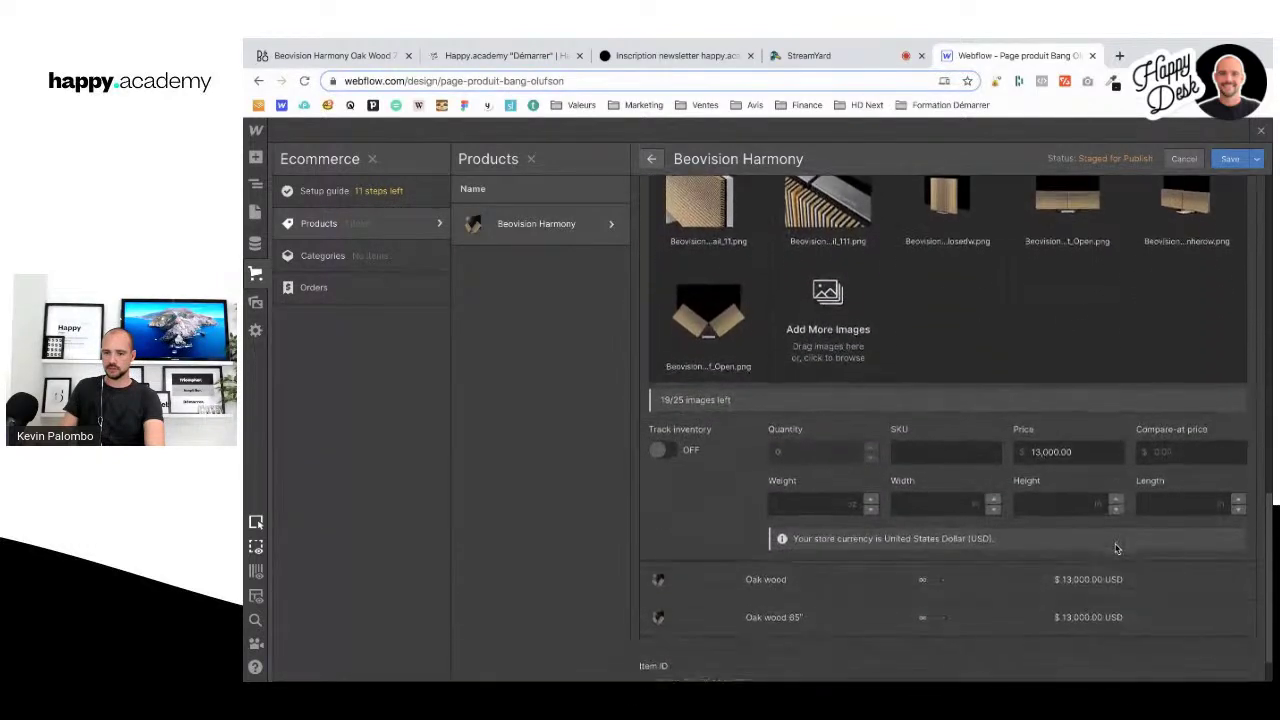
left_click(330, 55)
left_click(834, 485)
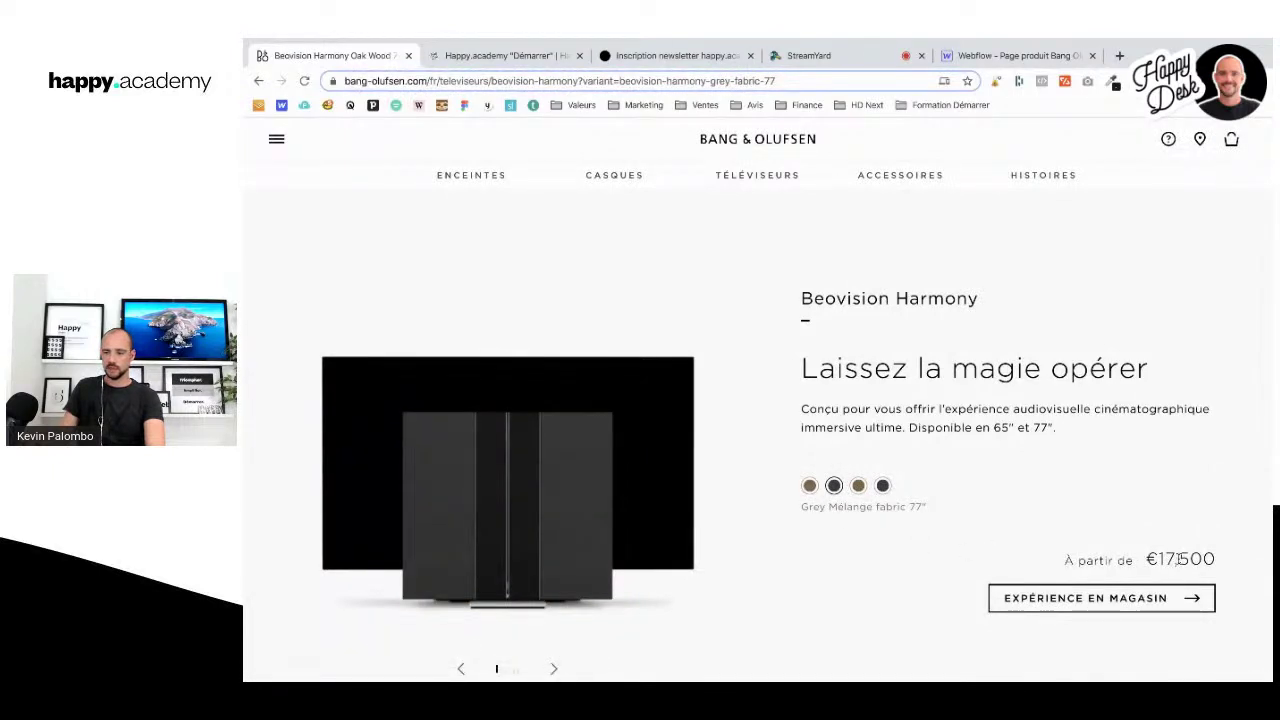
key("super+5")
double_click(1053, 450)
type("17500")
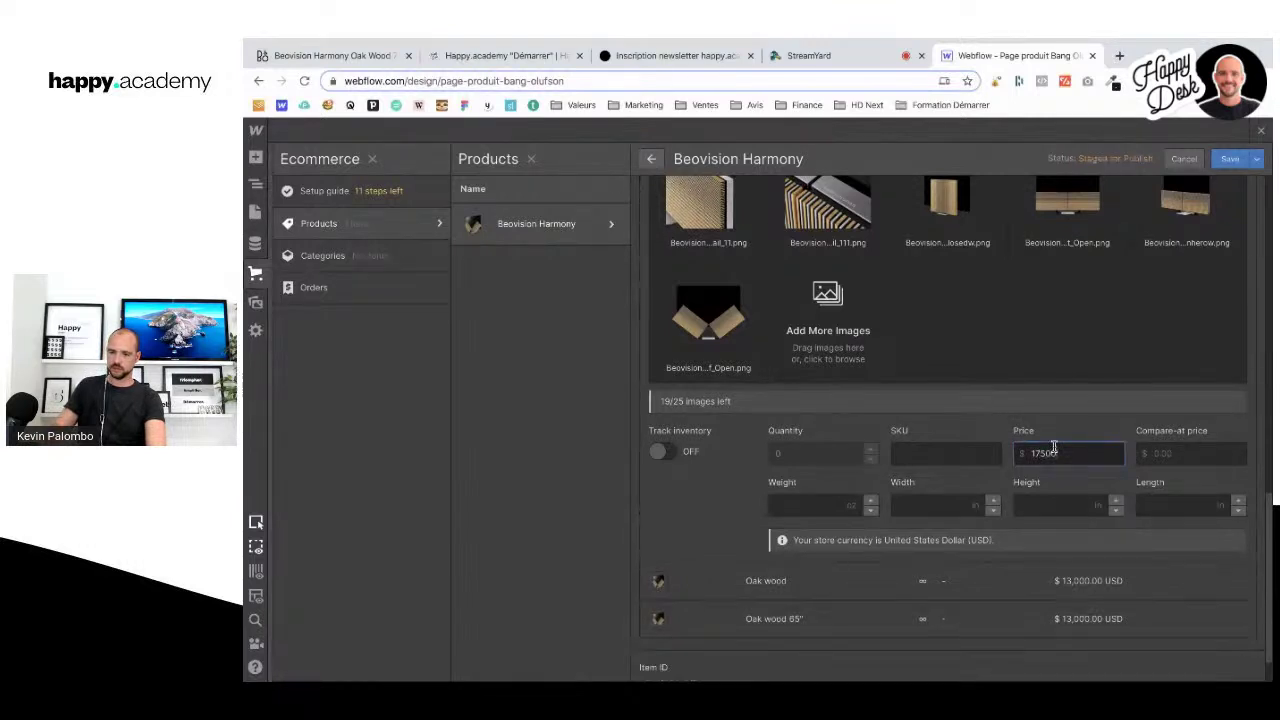
left_click(1113, 437)
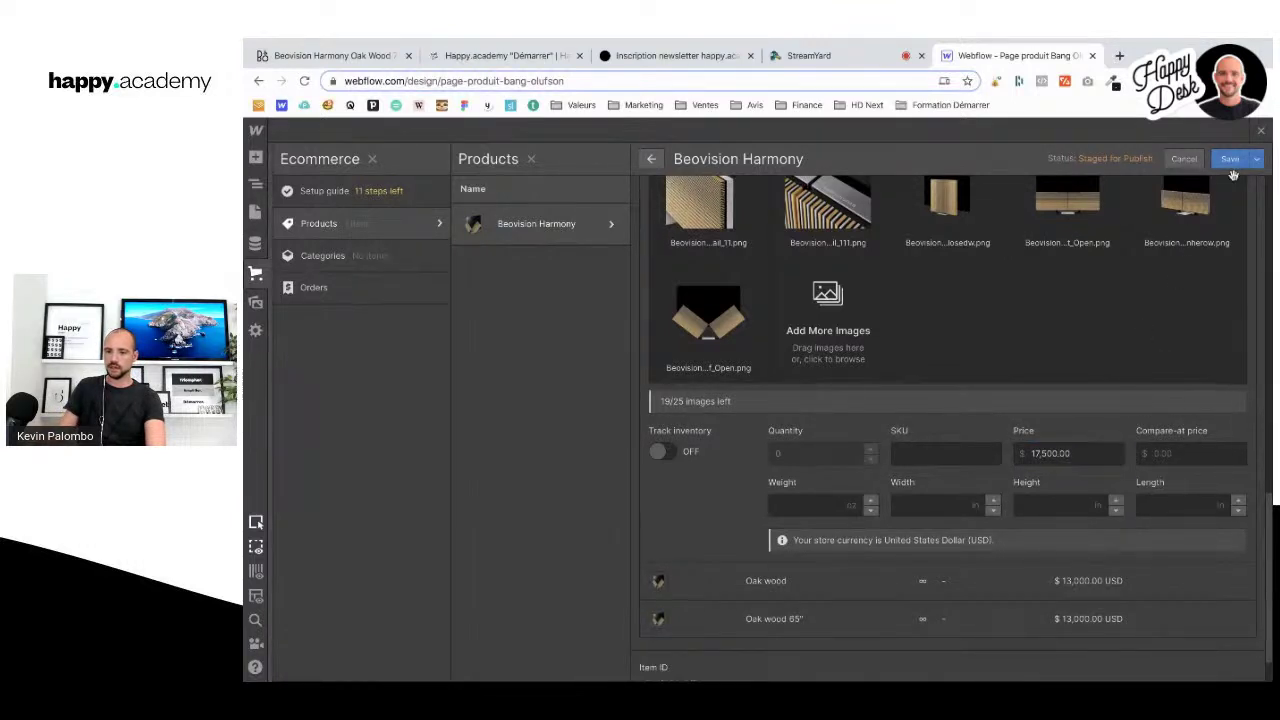
scroll(1206, 498, "up", 3)
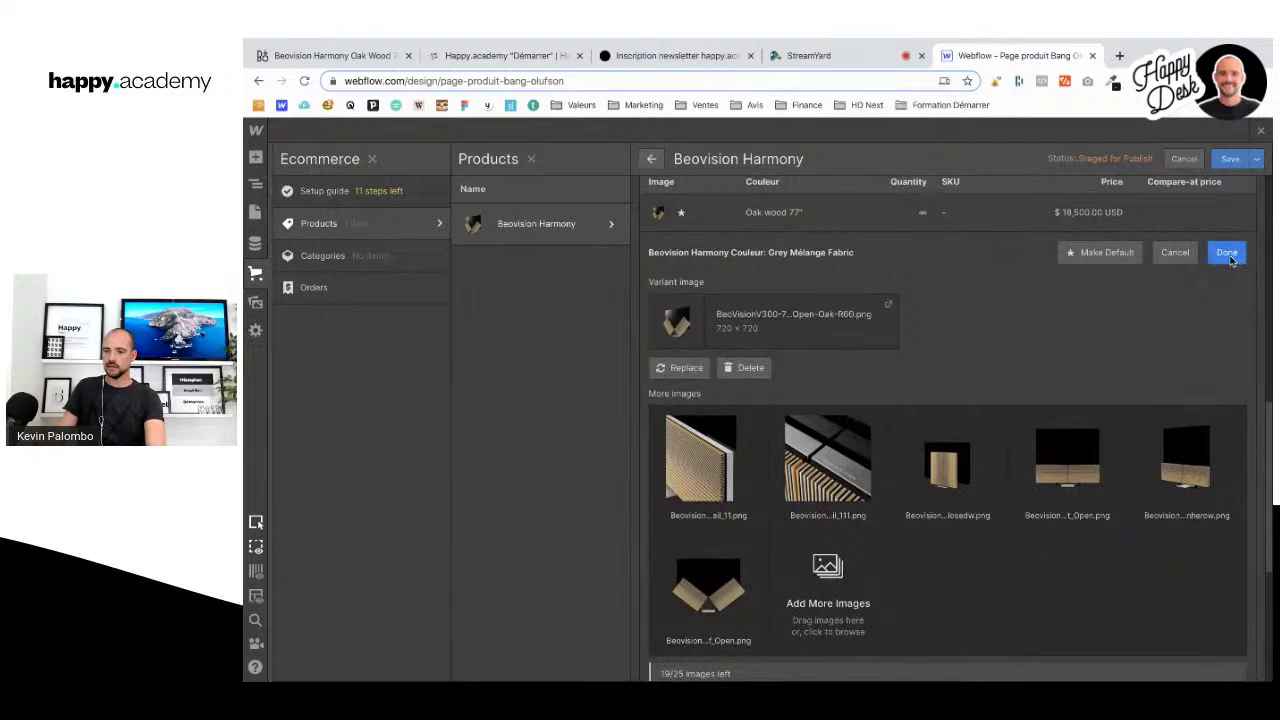
left_click(1226, 252)
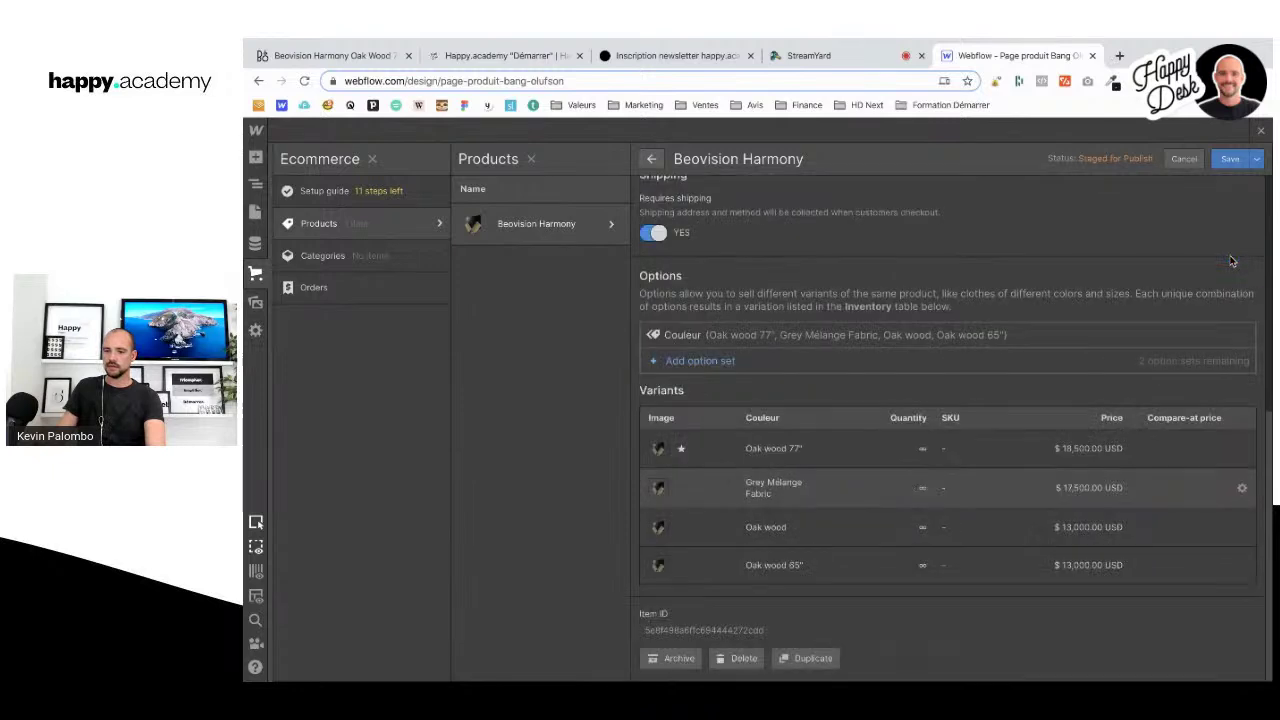
Step: Look up the Oak Wood 65" price on the Bang & Olufsen page and set the Oak wood variant's price to 14,000 USD
left_click(1241, 527)
scroll(971, 405, "down", 4)
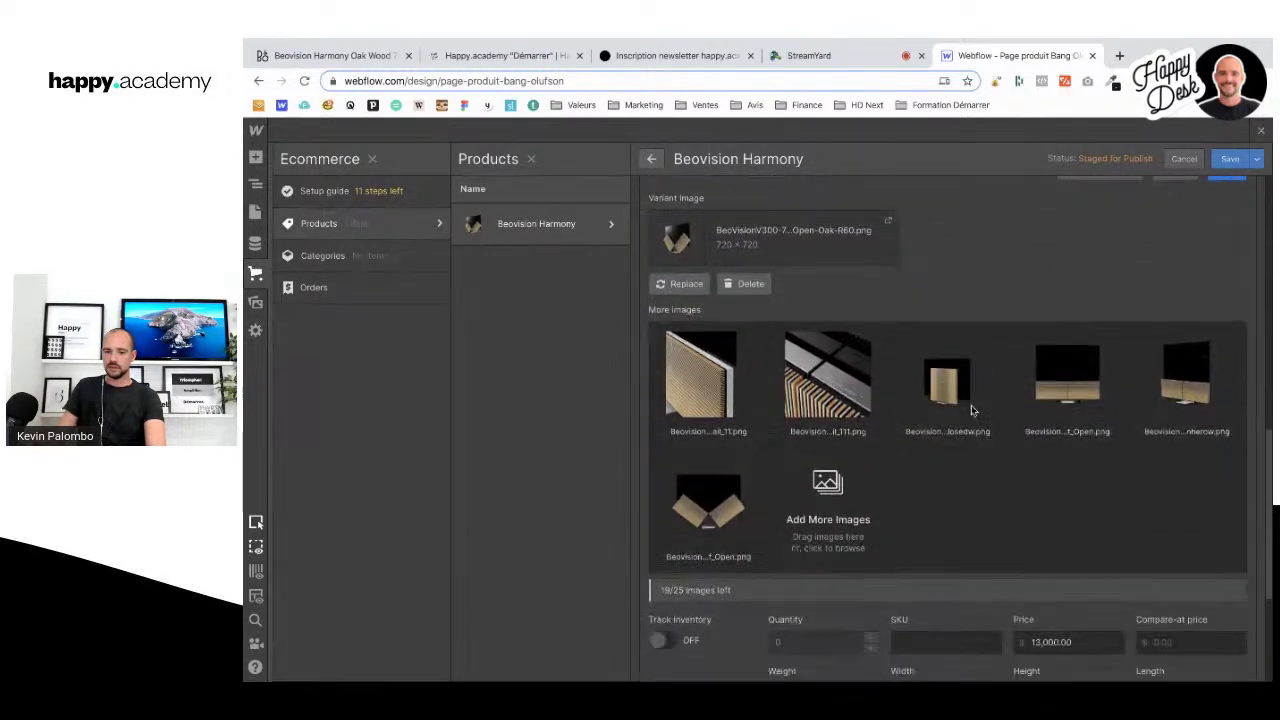
left_click(290, 63)
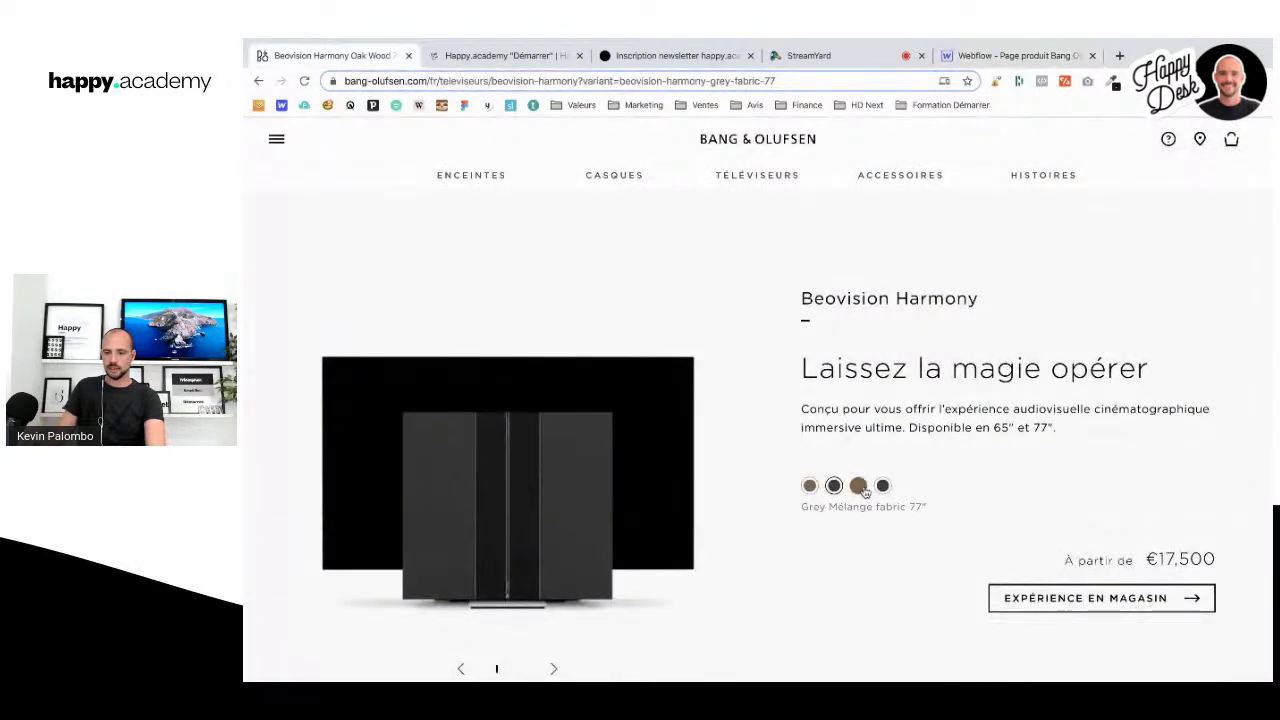
left_click(858, 485)
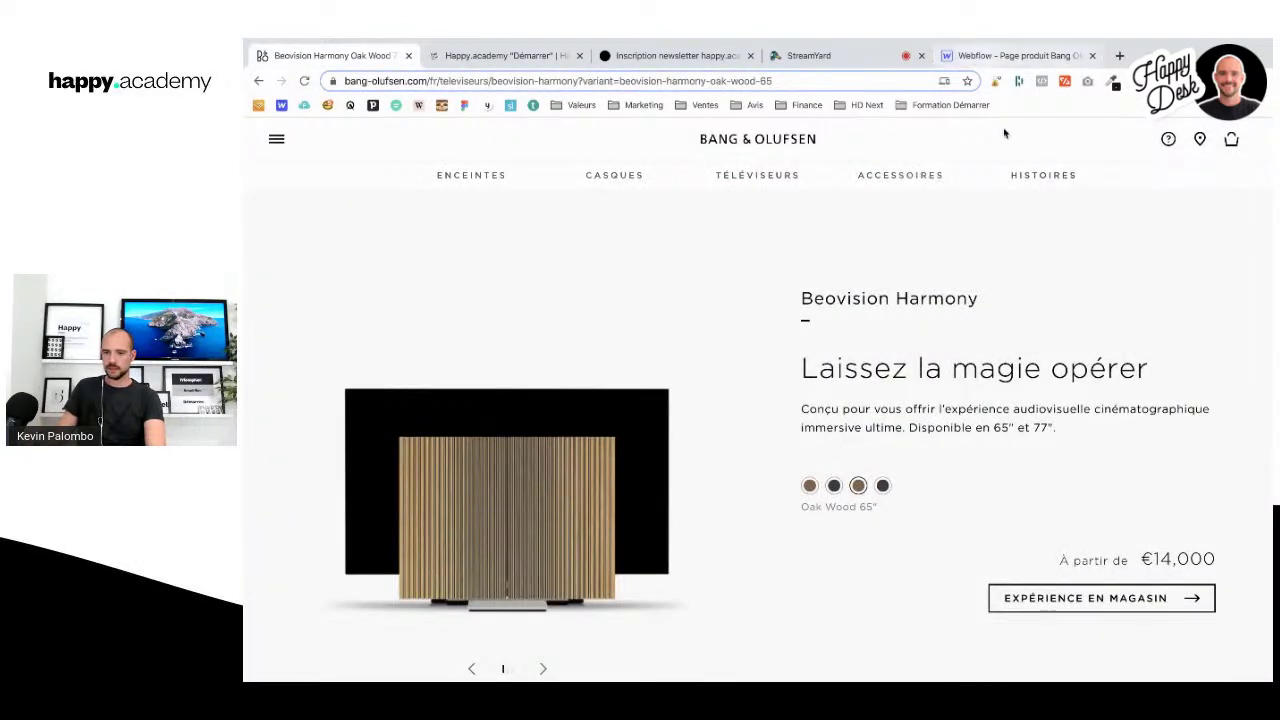
left_click(980, 56)
double_click(1030, 550)
type("1")
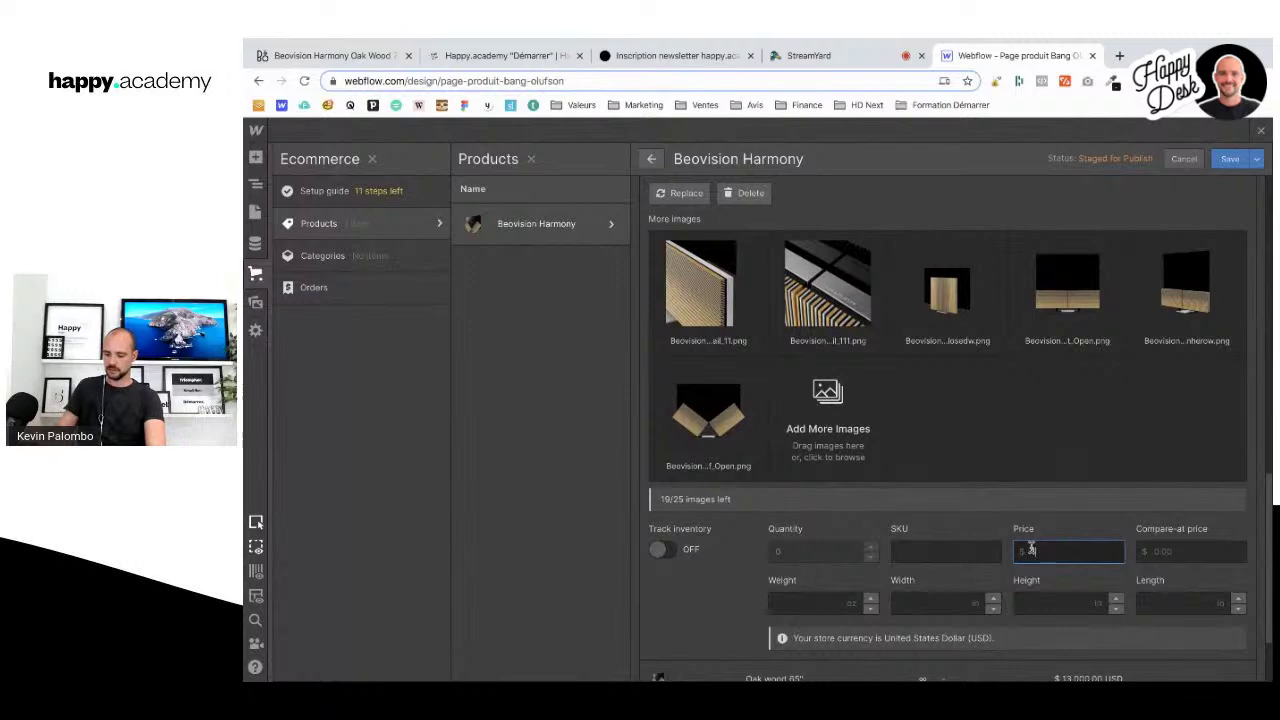
type("4,000")
key("Tab")
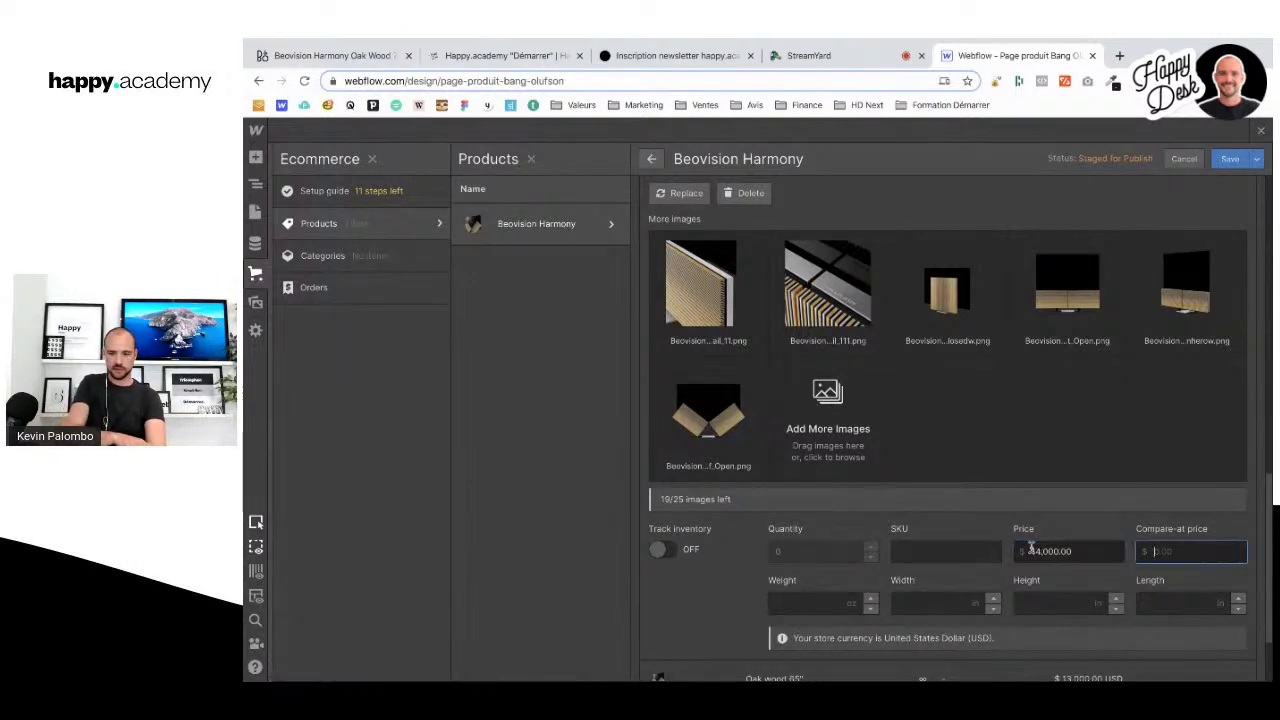
scroll(1203, 472, "up", 3)
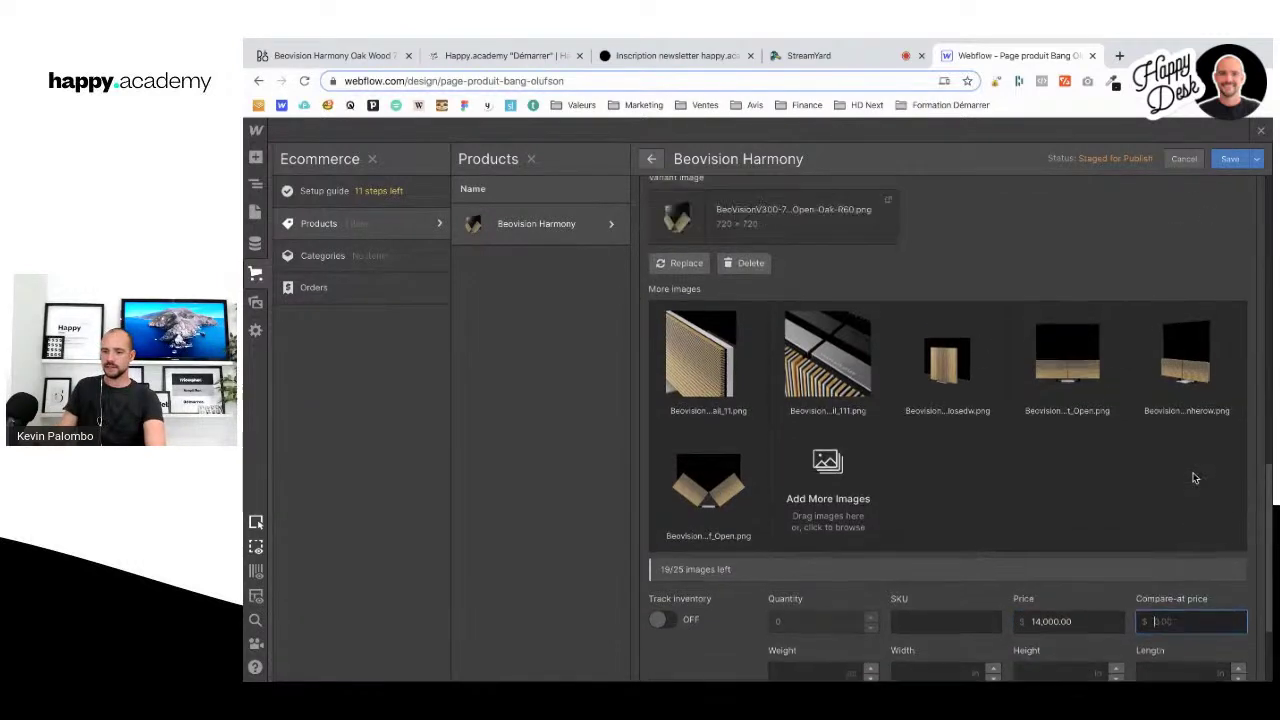
left_click(1226, 240)
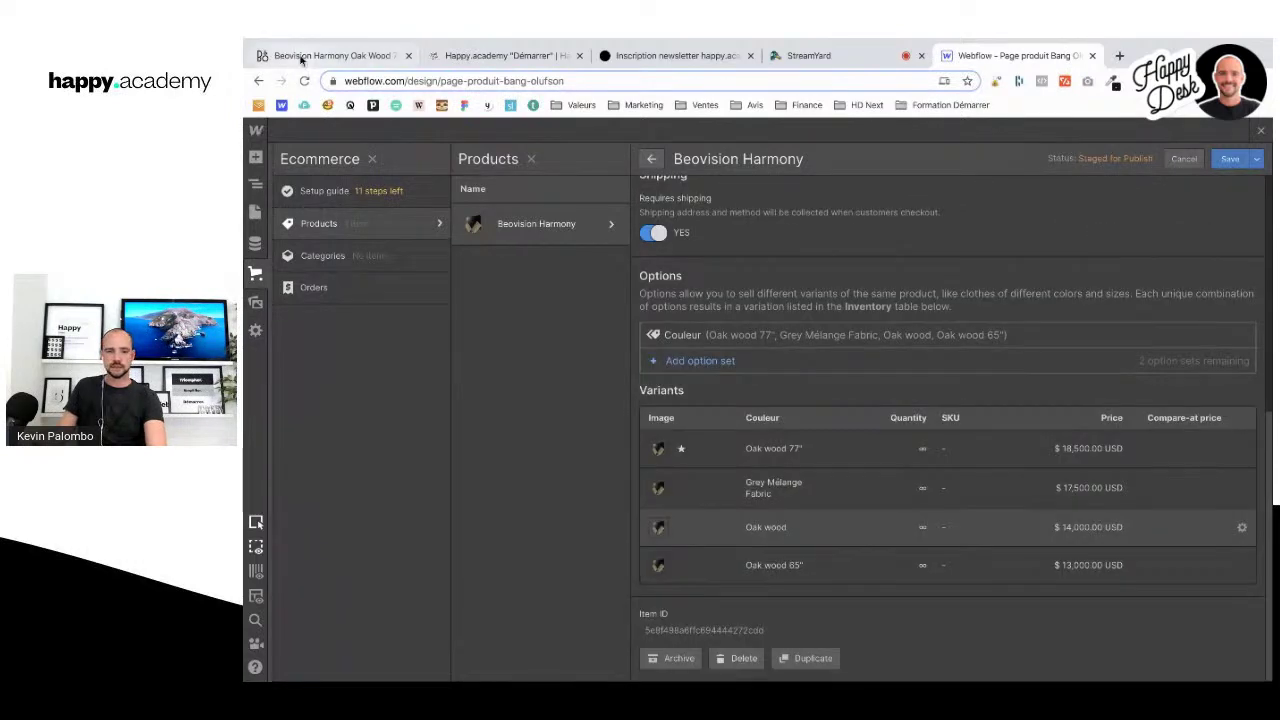
Step: Check the Grey Mélange fabric 65" price on the Bang & Olufsen page and review the Oak wood 65" variant's settings in Webflow
left_click(330, 55)
left_click(882, 485)
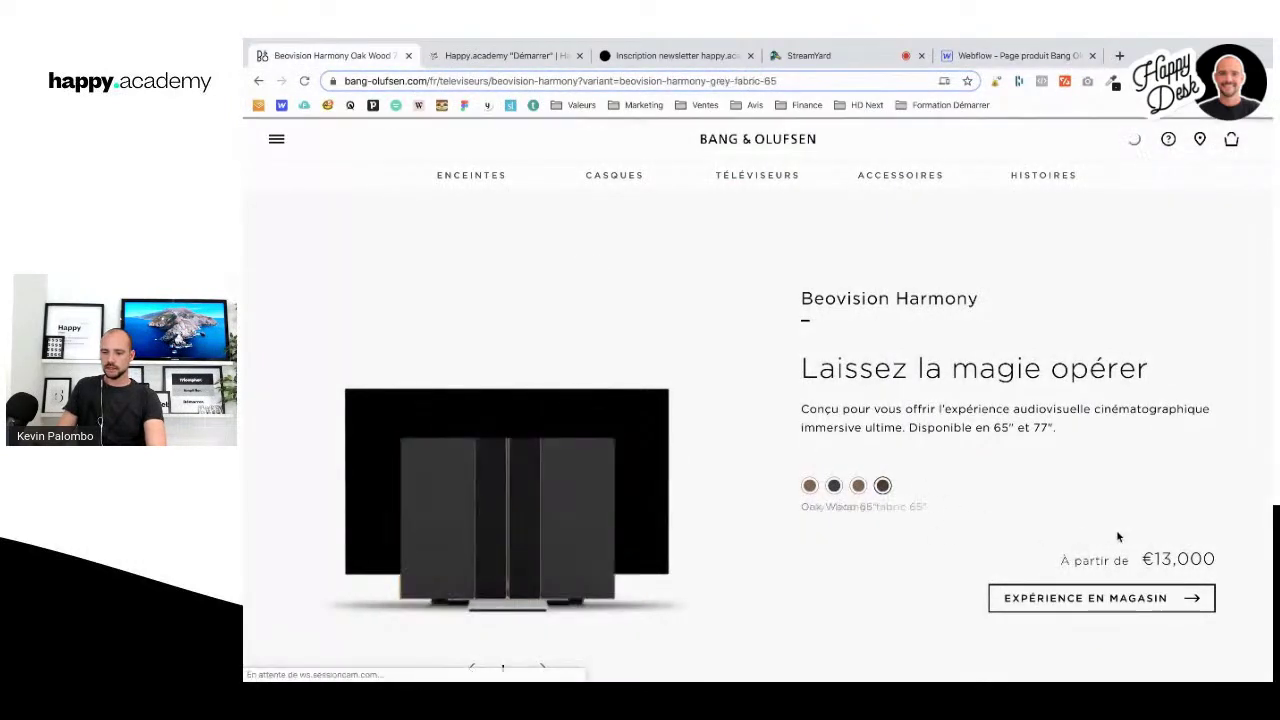
left_click(1001, 58)
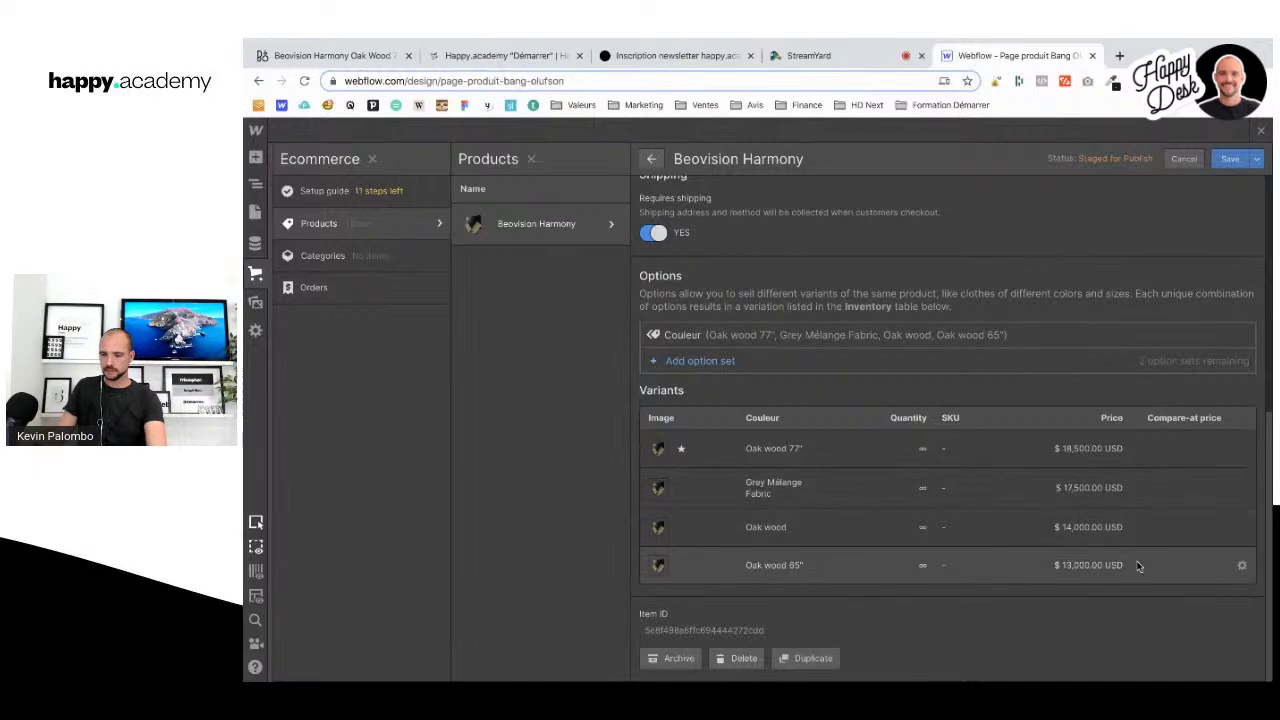
left_click(1243, 567)
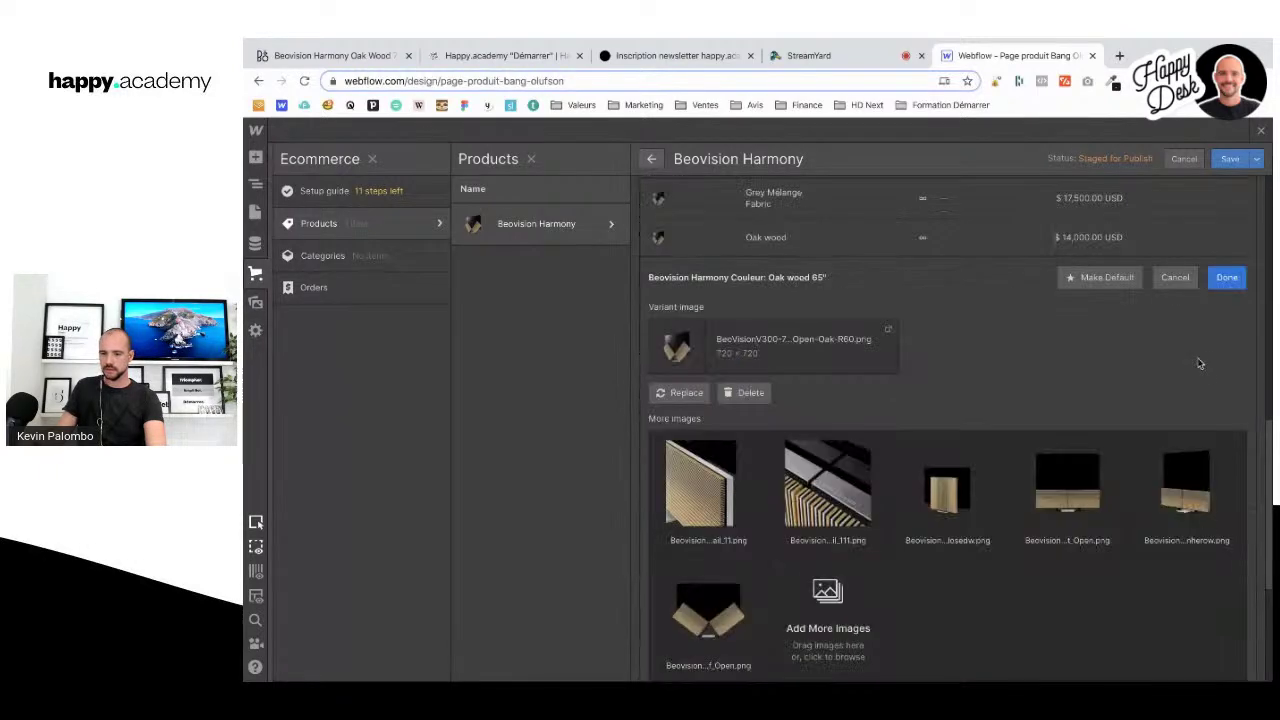
scroll(1200, 364, "down", 2)
scroll(1200, 420, "up", 4)
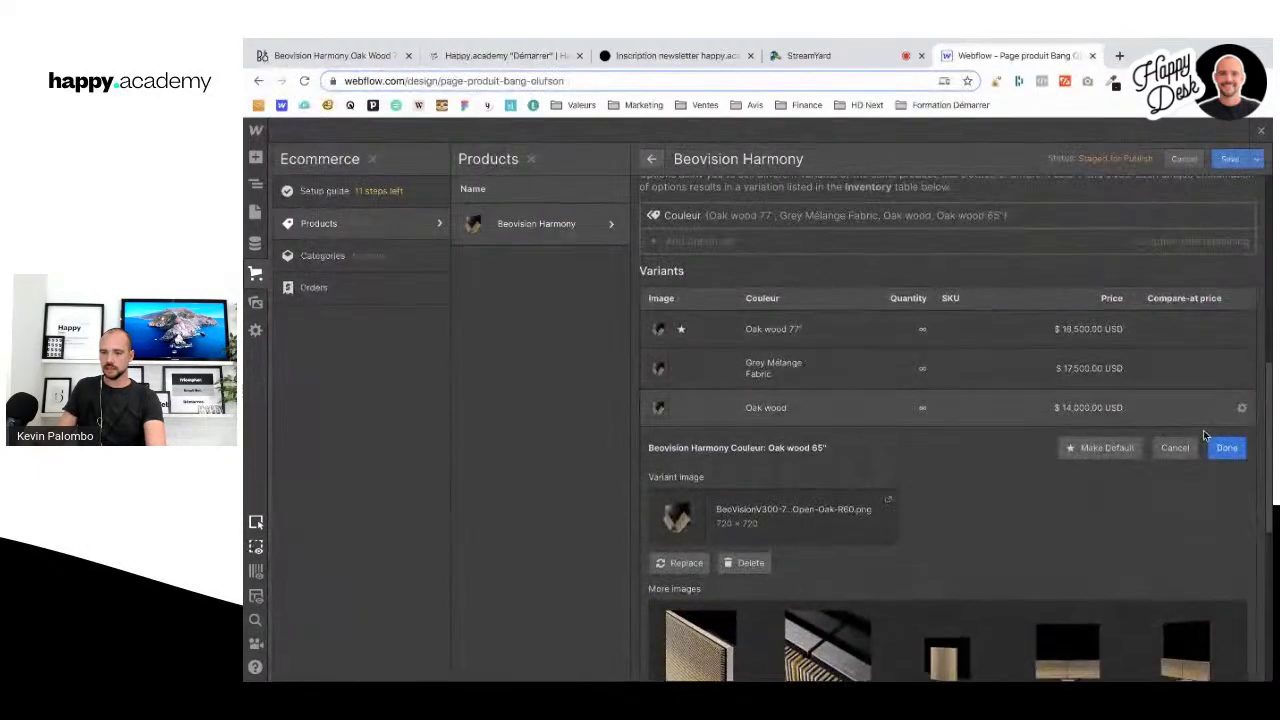
left_click(1226, 447)
Step: Review the Beovision Harmony product's details and variants, and save the product
scroll(806, 514, "up", 5)
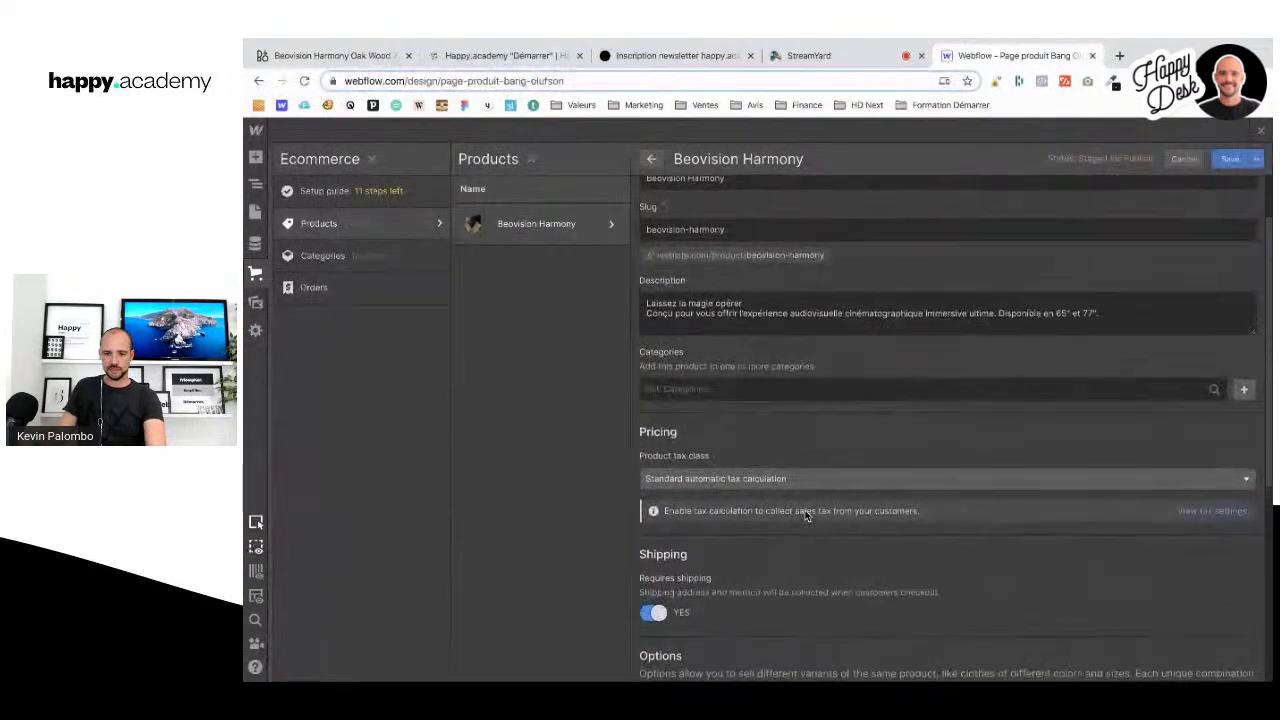
scroll(806, 514, "up", 2)
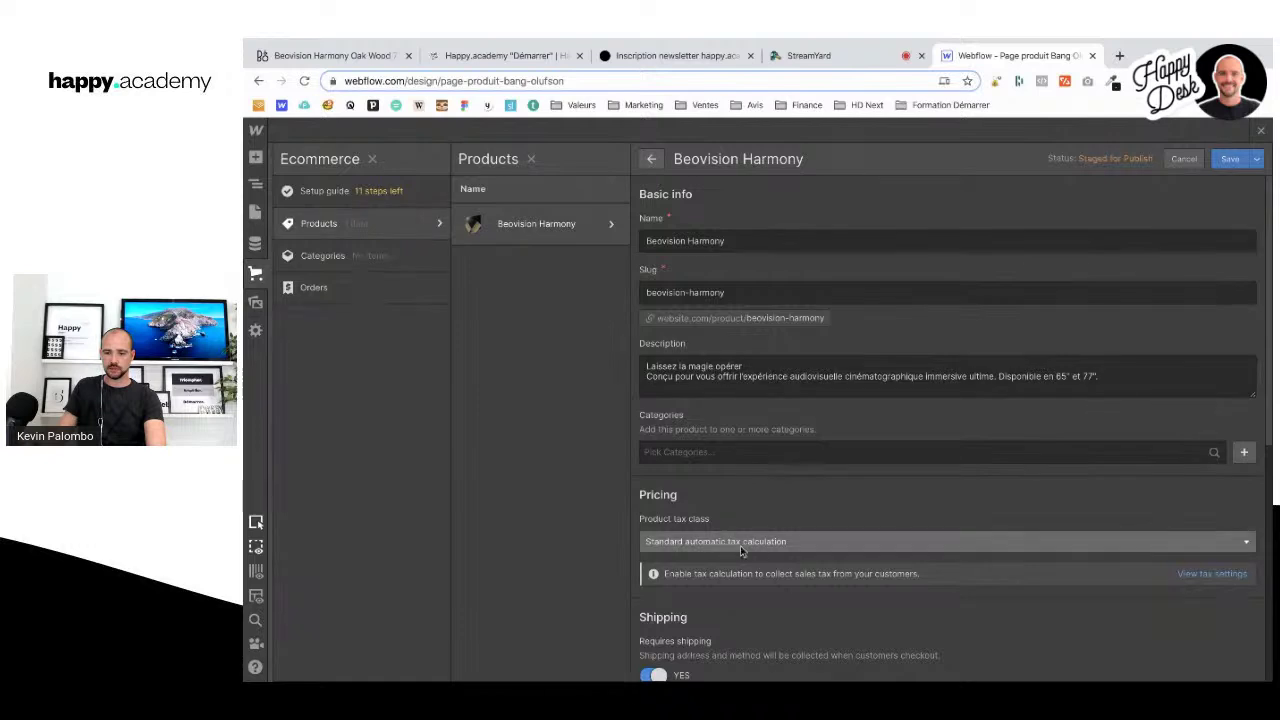
scroll(715, 520, "down", 5)
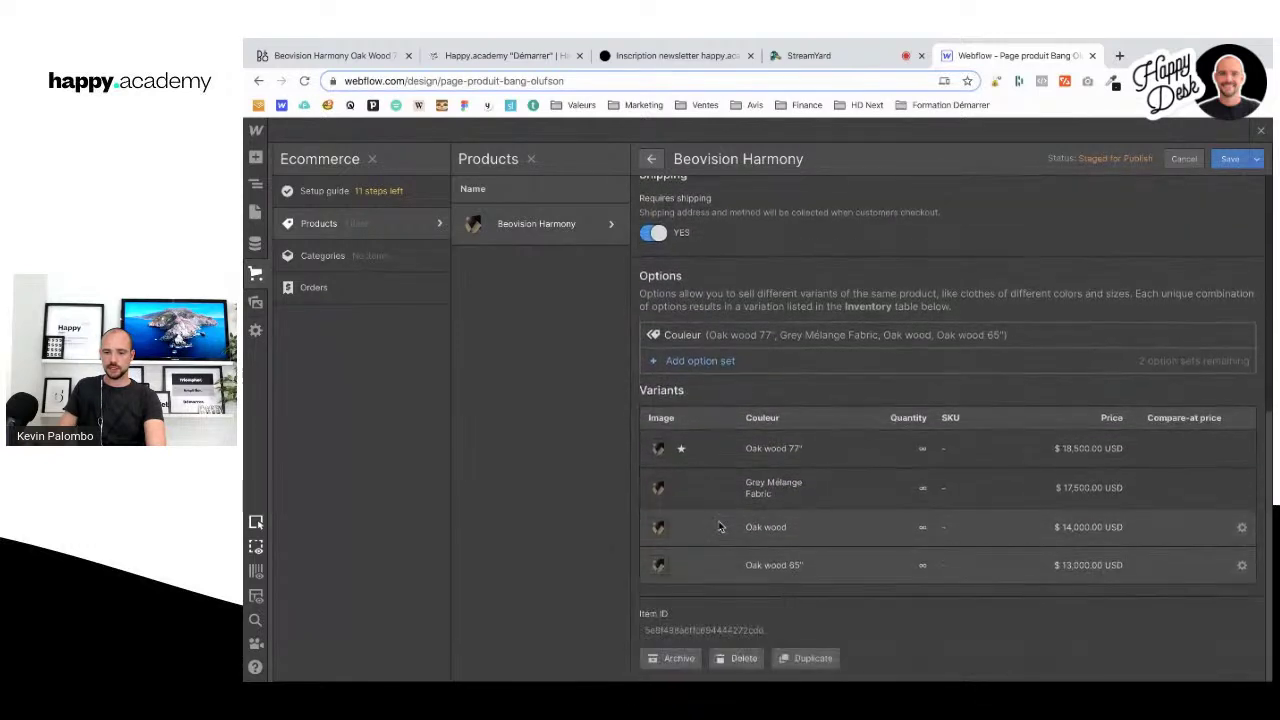
left_click(1221, 164)
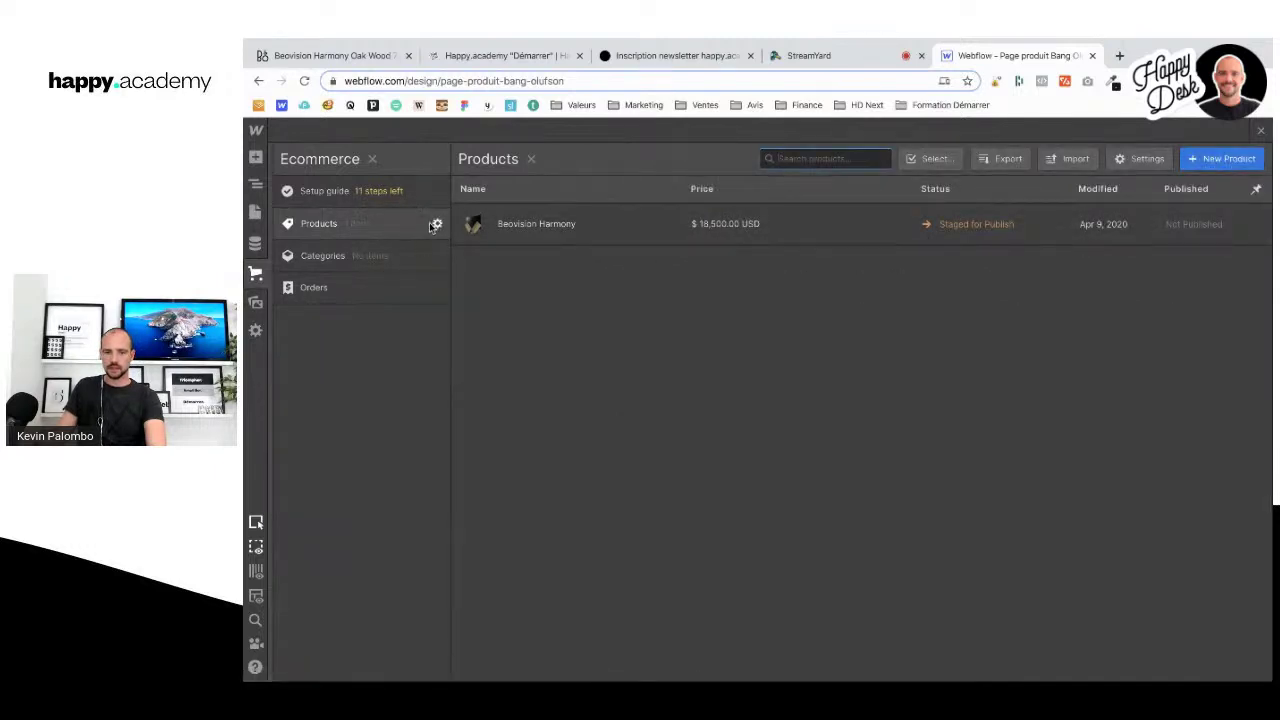
Step: Compare the heading and description on the Bang & Olufsen page, and add a single-line plain text product field labelled "sous titre" in Webflow
left_click(337, 56)
left_click_drag(802, 370, 1140, 357)
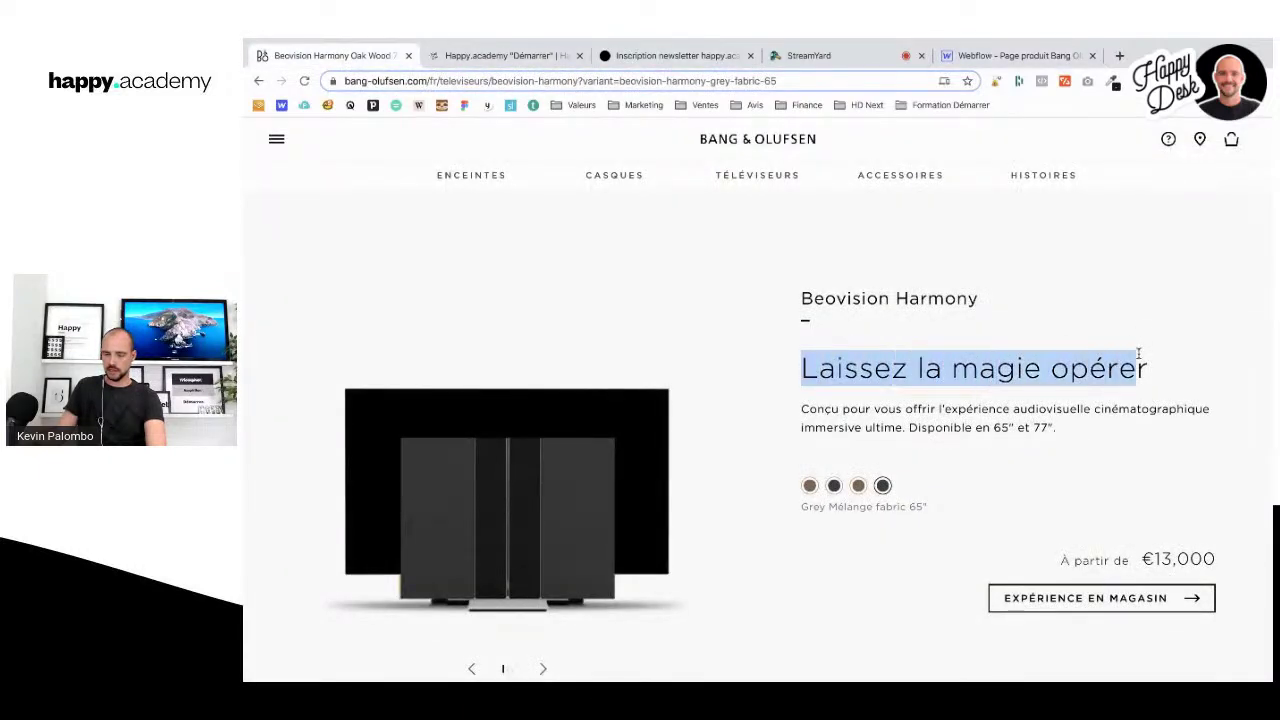
left_click_drag(1063, 442, 806, 410)
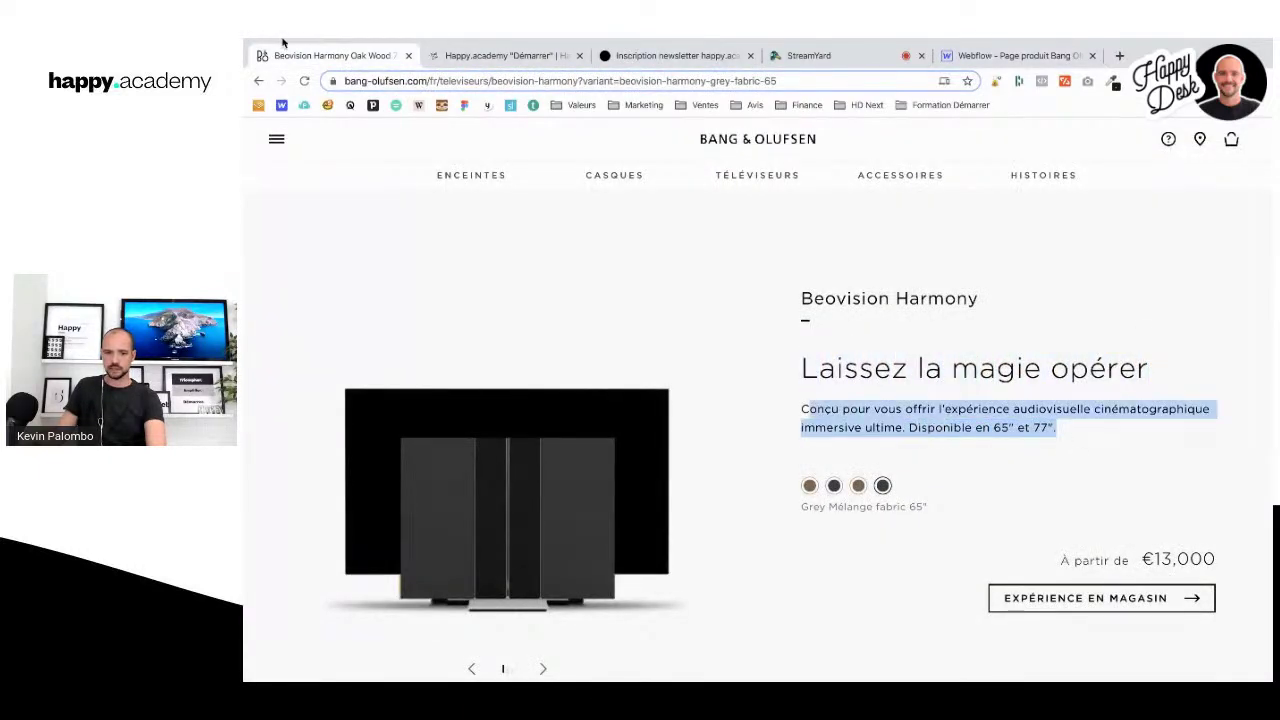
left_click(973, 58)
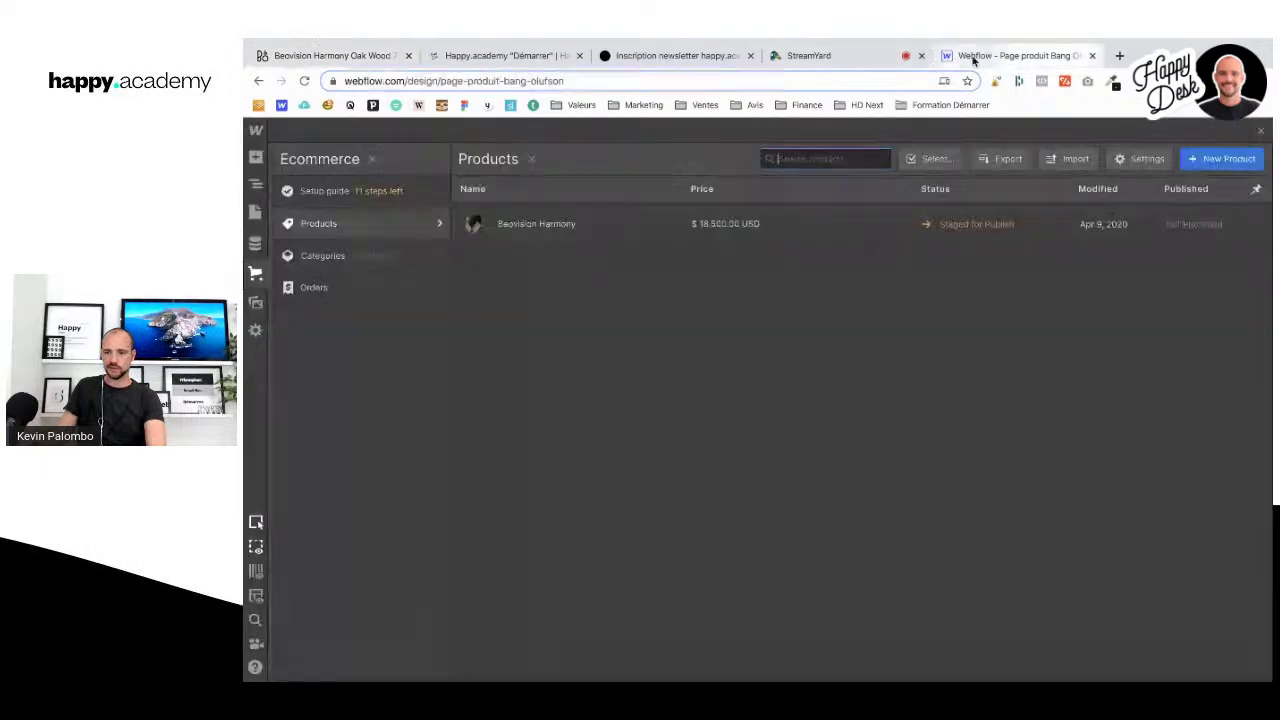
left_click(438, 224)
scroll(530, 515, "down", 3)
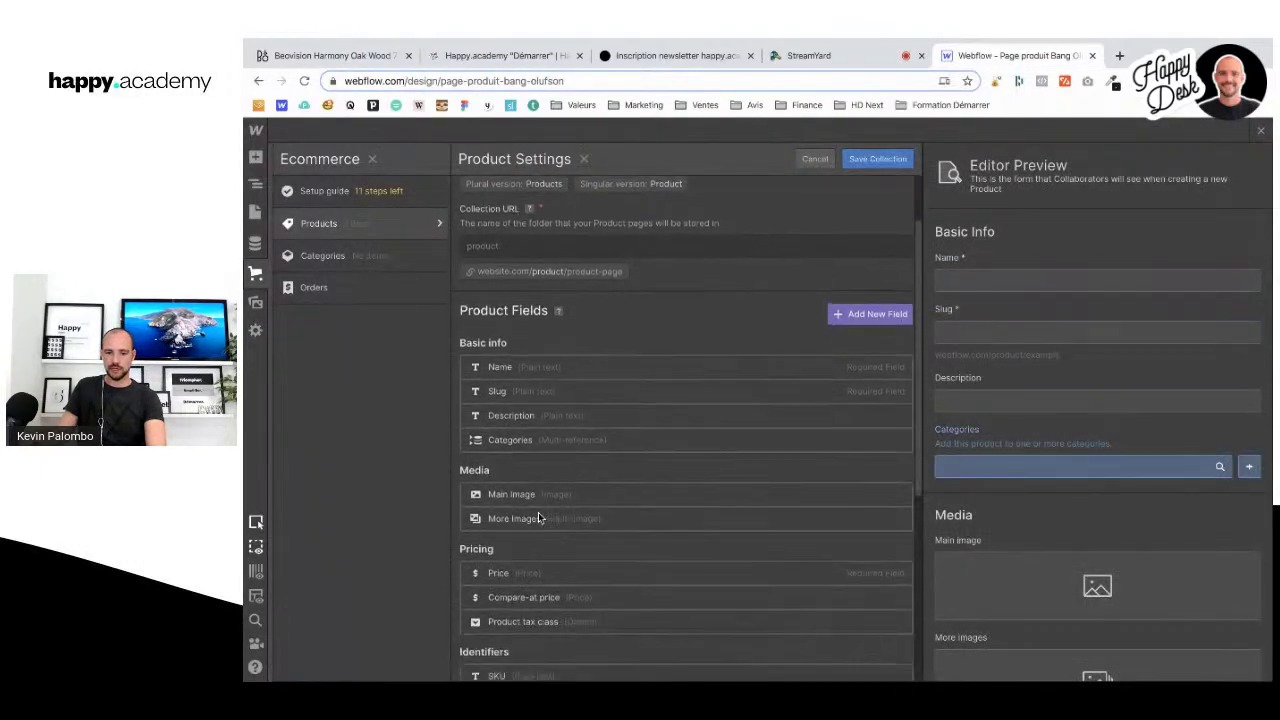
left_click(866, 280)
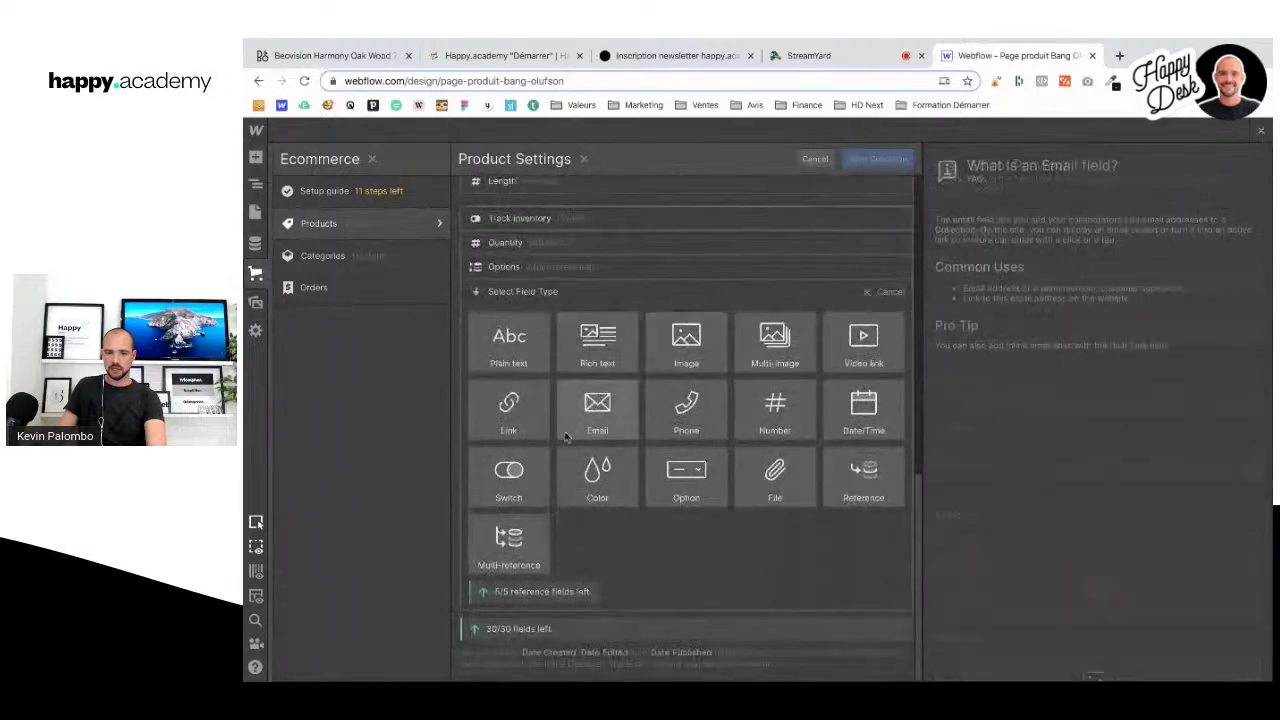
left_click(508, 341)
type("sous titre")
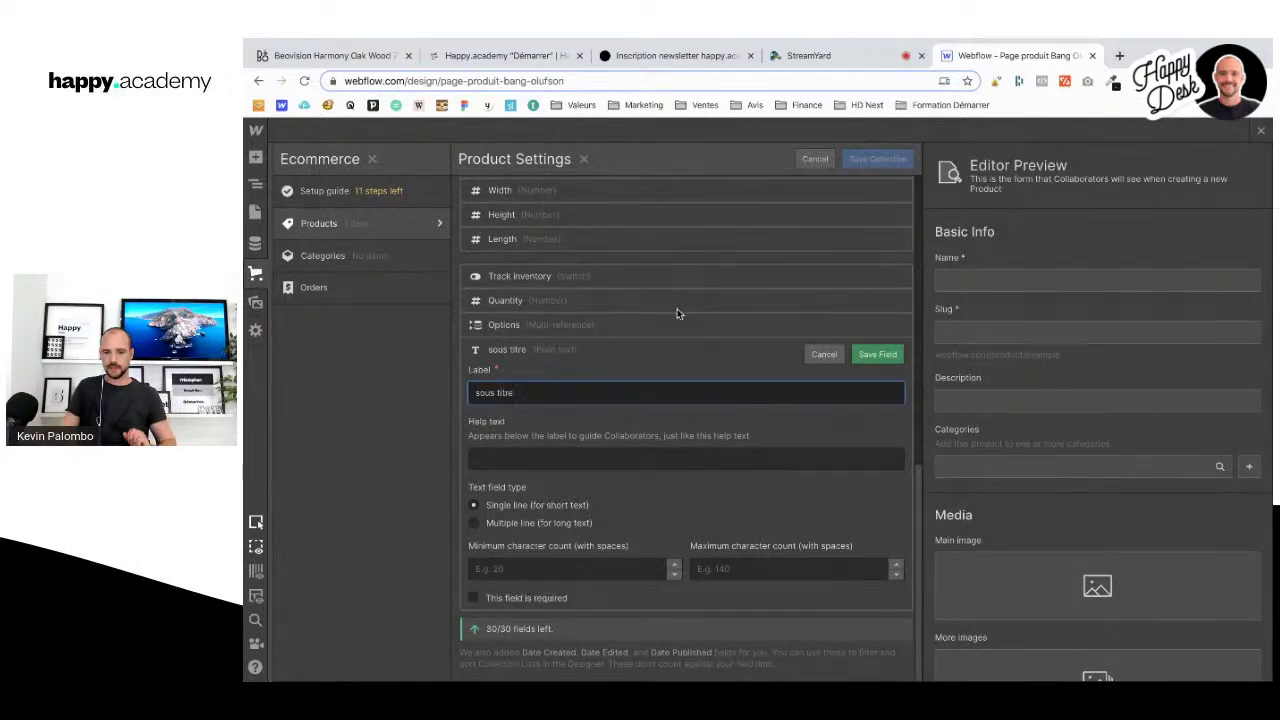
left_click(864, 354)
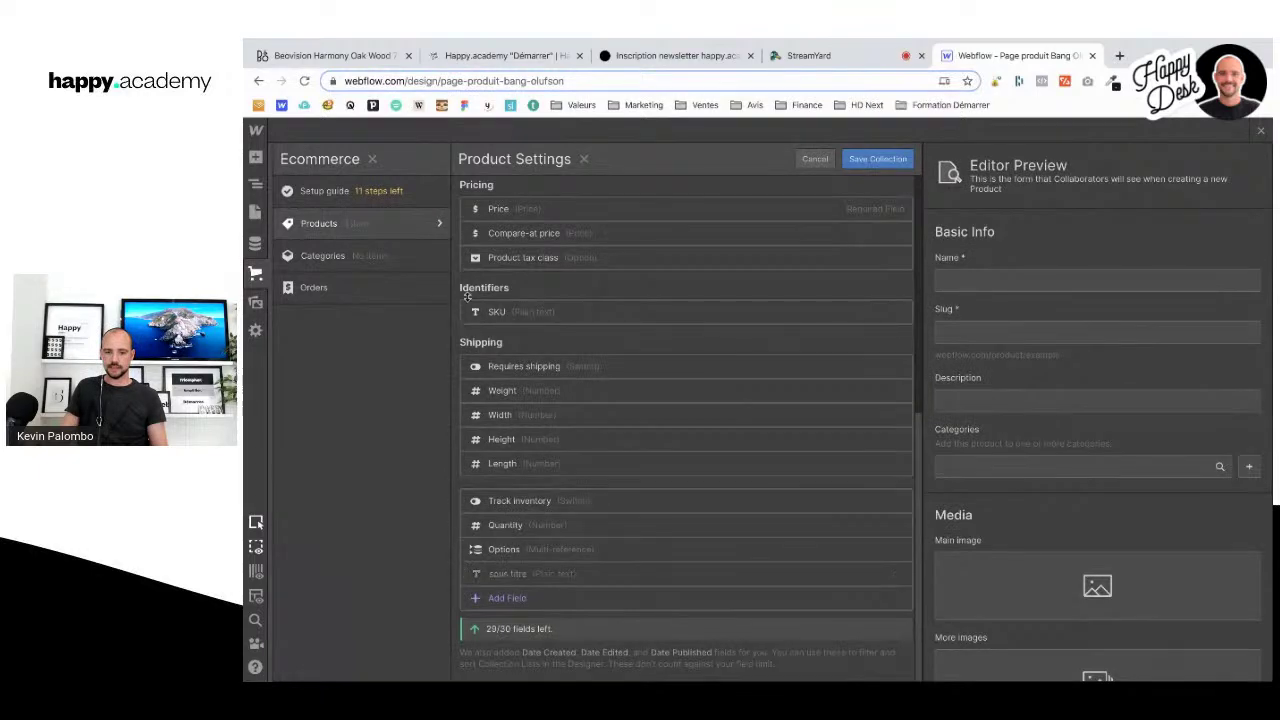
Step: Review the list of product fields and save the Products collection settings
scroll(505, 640, "up", 2)
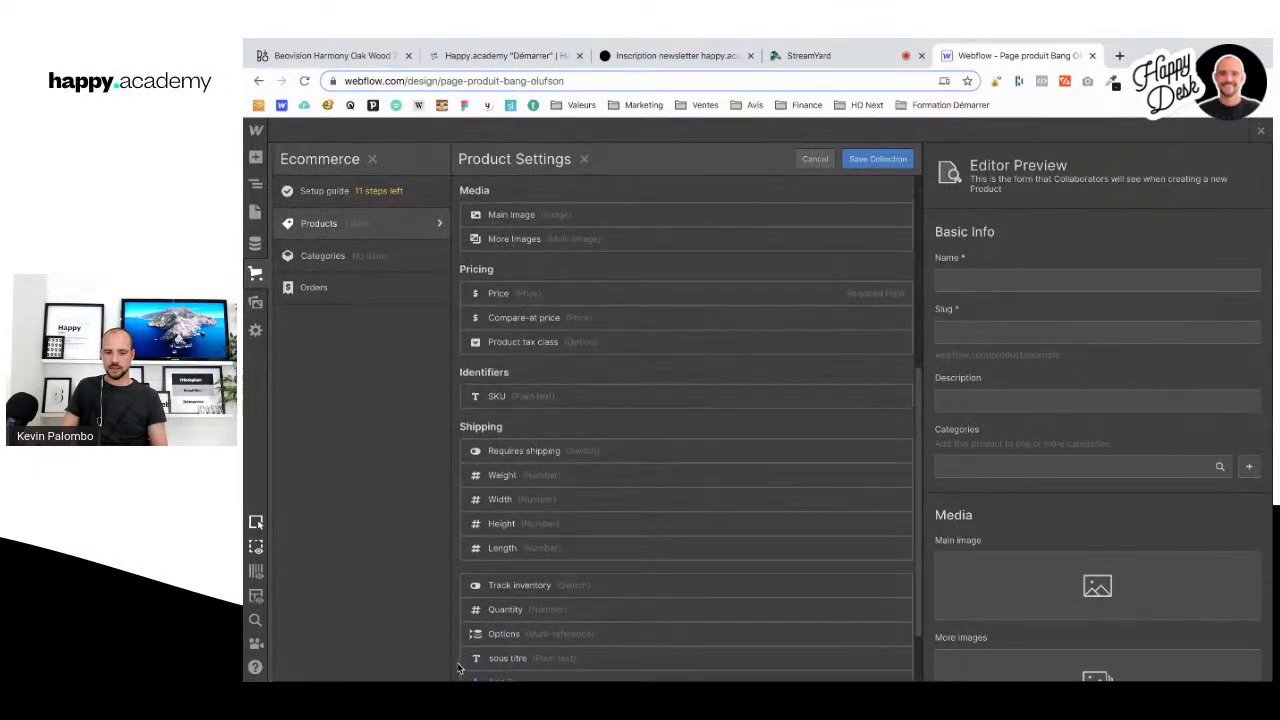
scroll(570, 470, "down", 2)
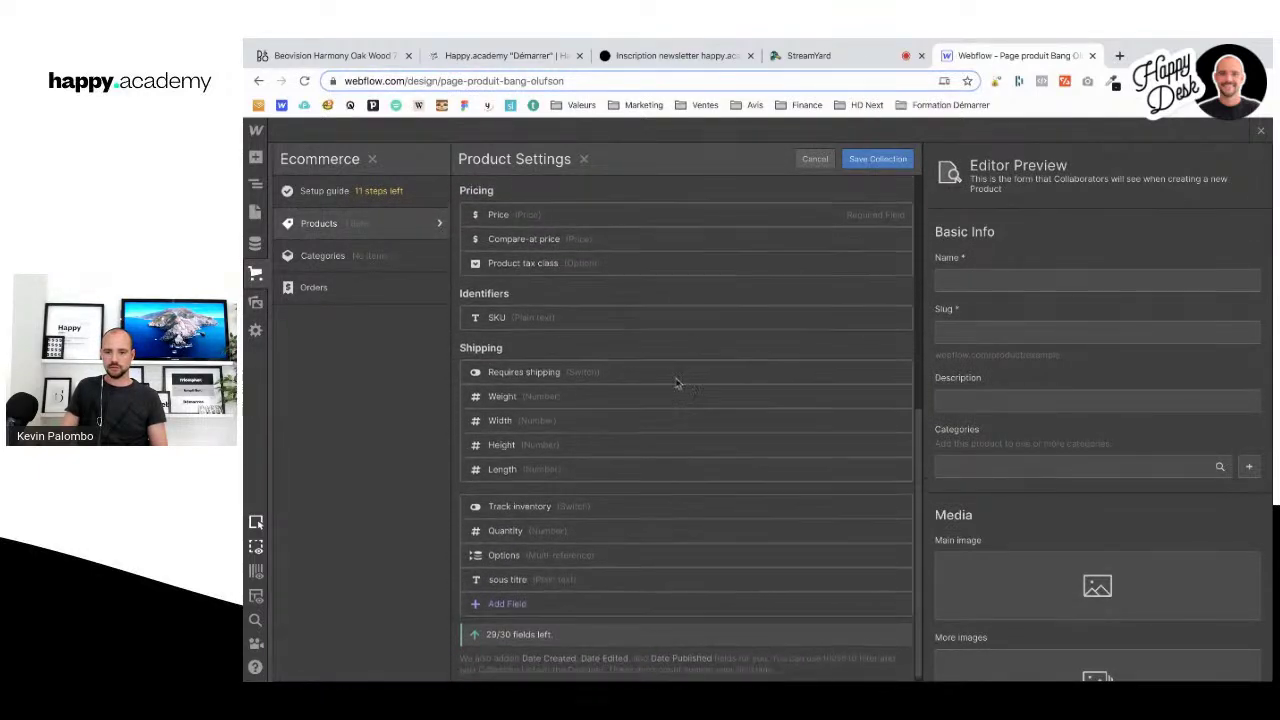
scroll(524, 563, "up", 1)
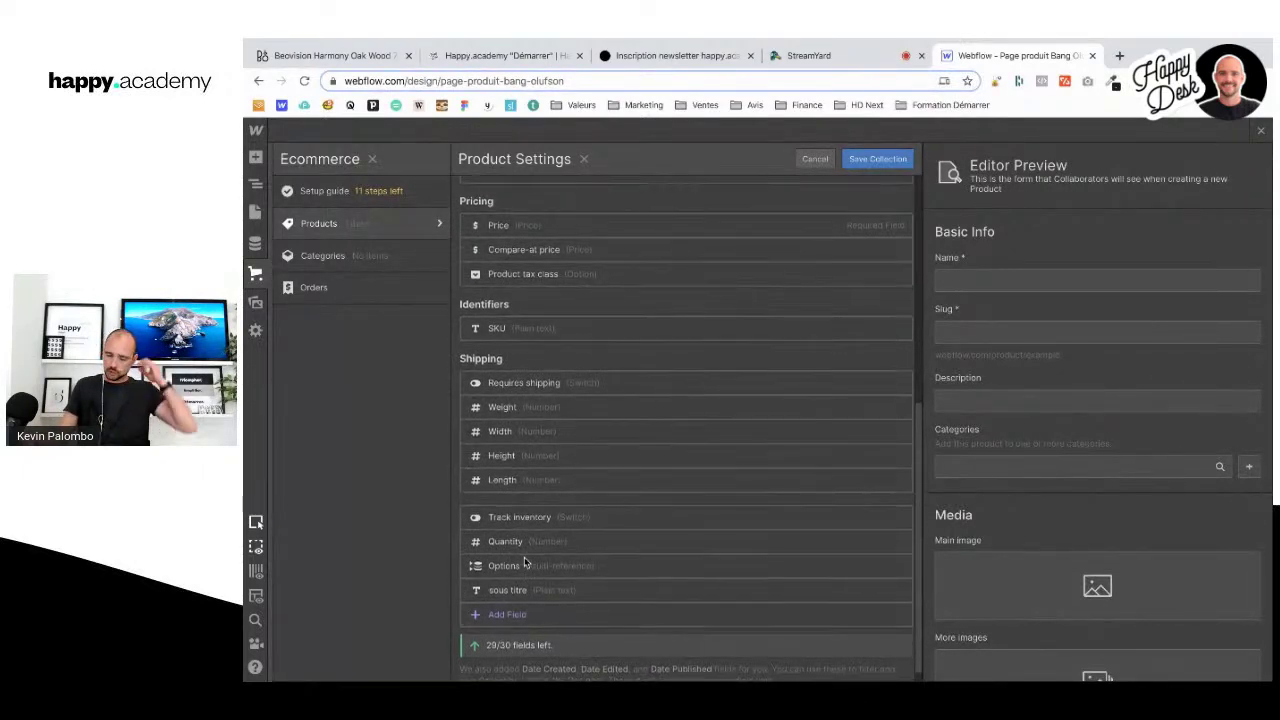
scroll(524, 563, "up", 8)
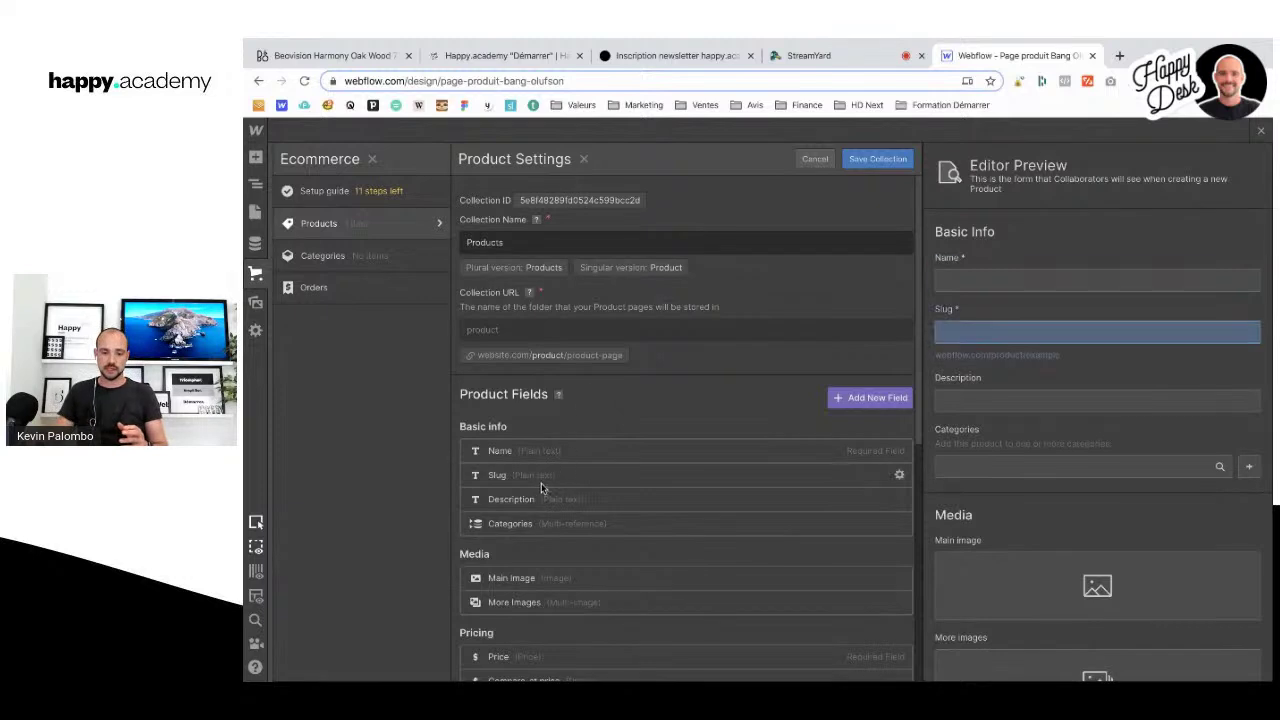
scroll(533, 491, "down", 5)
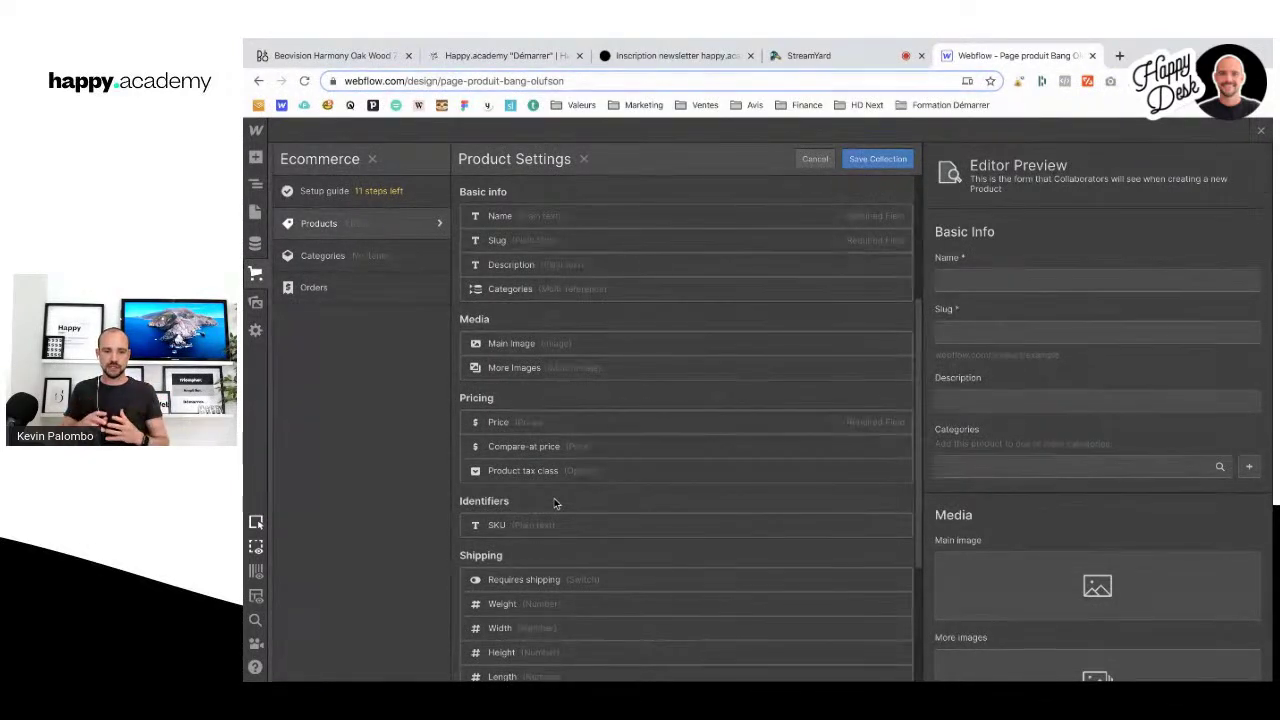
left_click(876, 158)
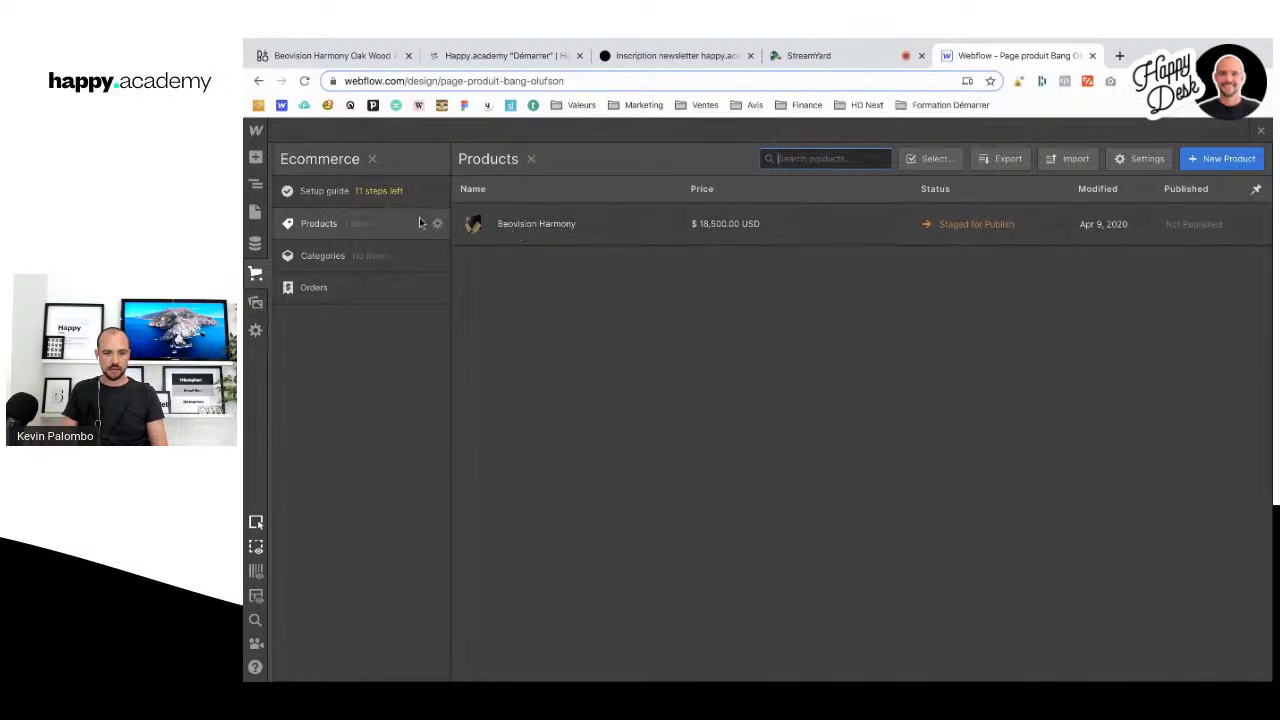
Step: Reopen the Beovision Harmony product, copy the line "Laissez la magie opérer" from its description and remove it there
left_click(566, 228)
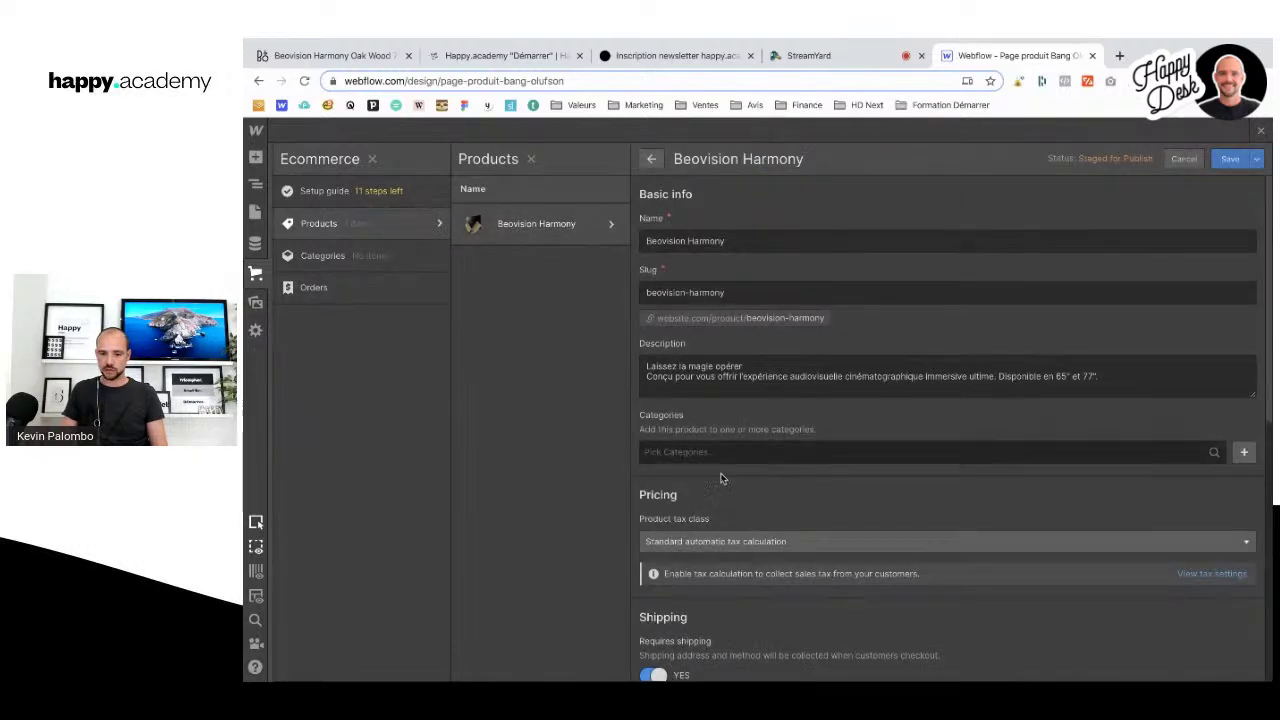
scroll(700, 457, "down", 1)
left_click(750, 307)
left_click_drag(750, 307, 638, 307)
key("ctrl+c")
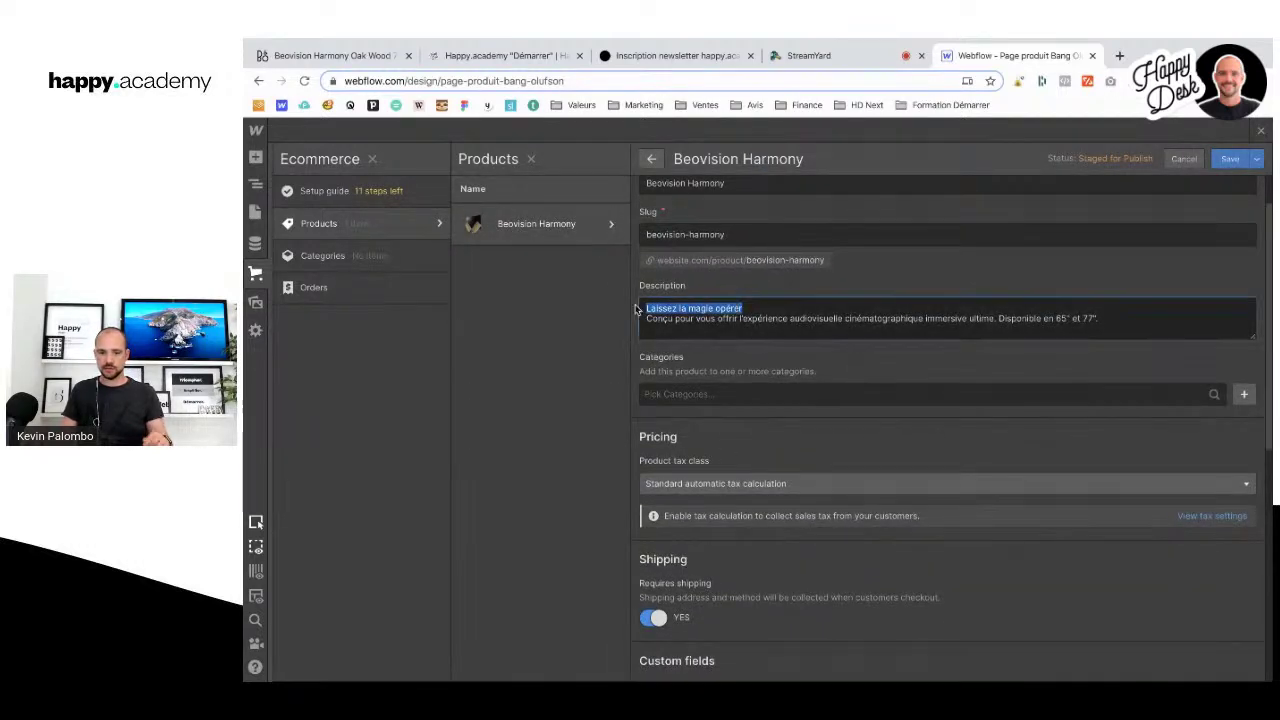
key("BackSpace")
key("Delete")
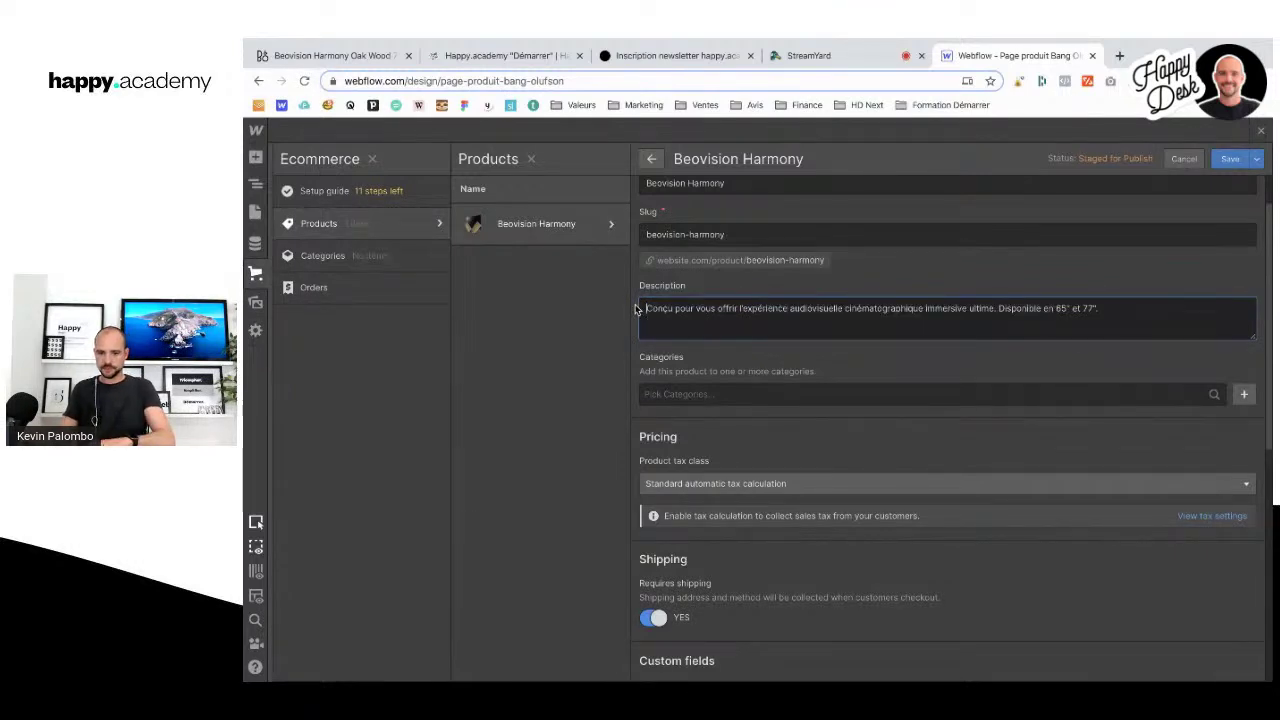
Step: Paste "Laissez la magie opérer" into the product's "sous titre" custom field and save the product
scroll(880, 318, "down", 5)
scroll(880, 318, "down", 2)
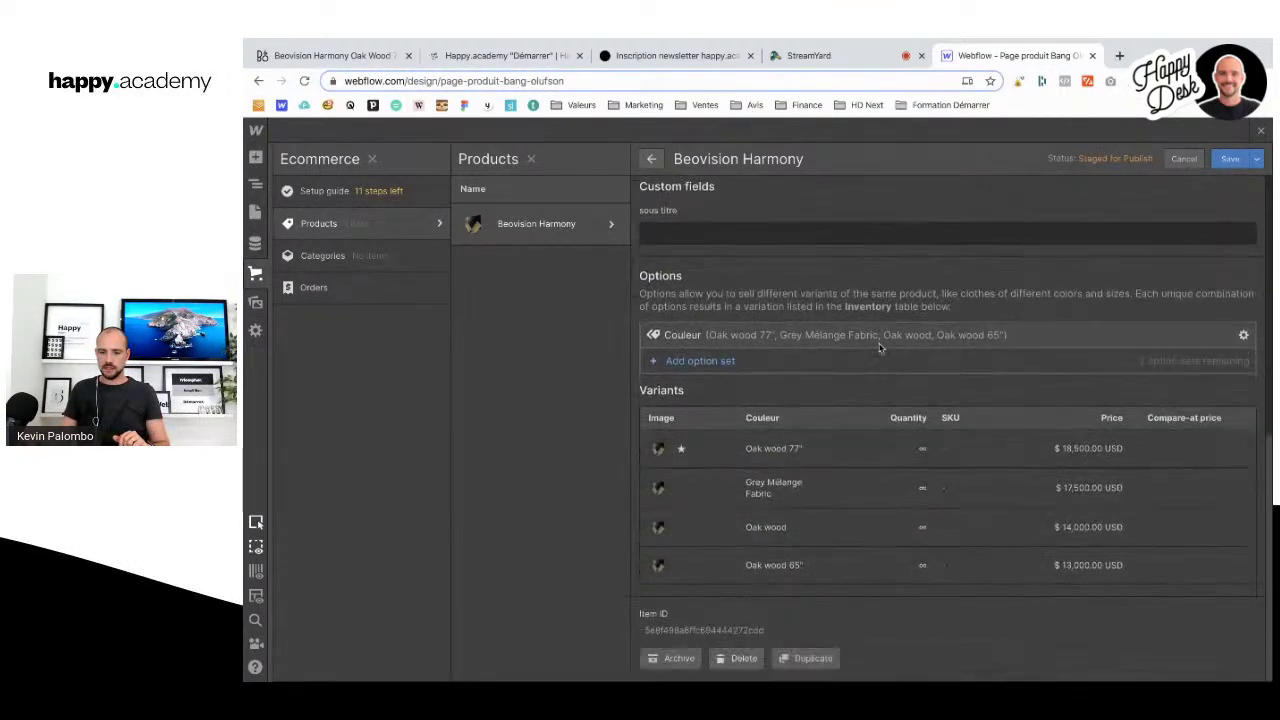
scroll(855, 500, "up", 4)
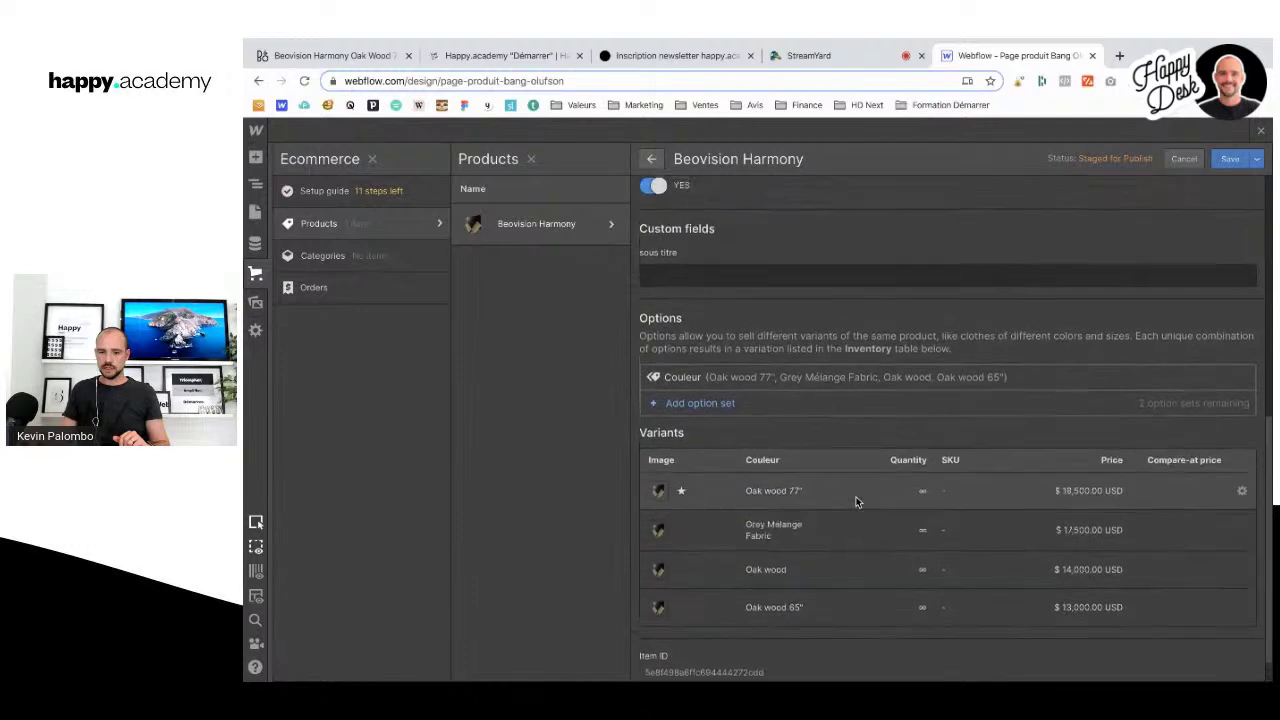
left_click(737, 492)
key("ctrl+v")
left_click(1230, 159)
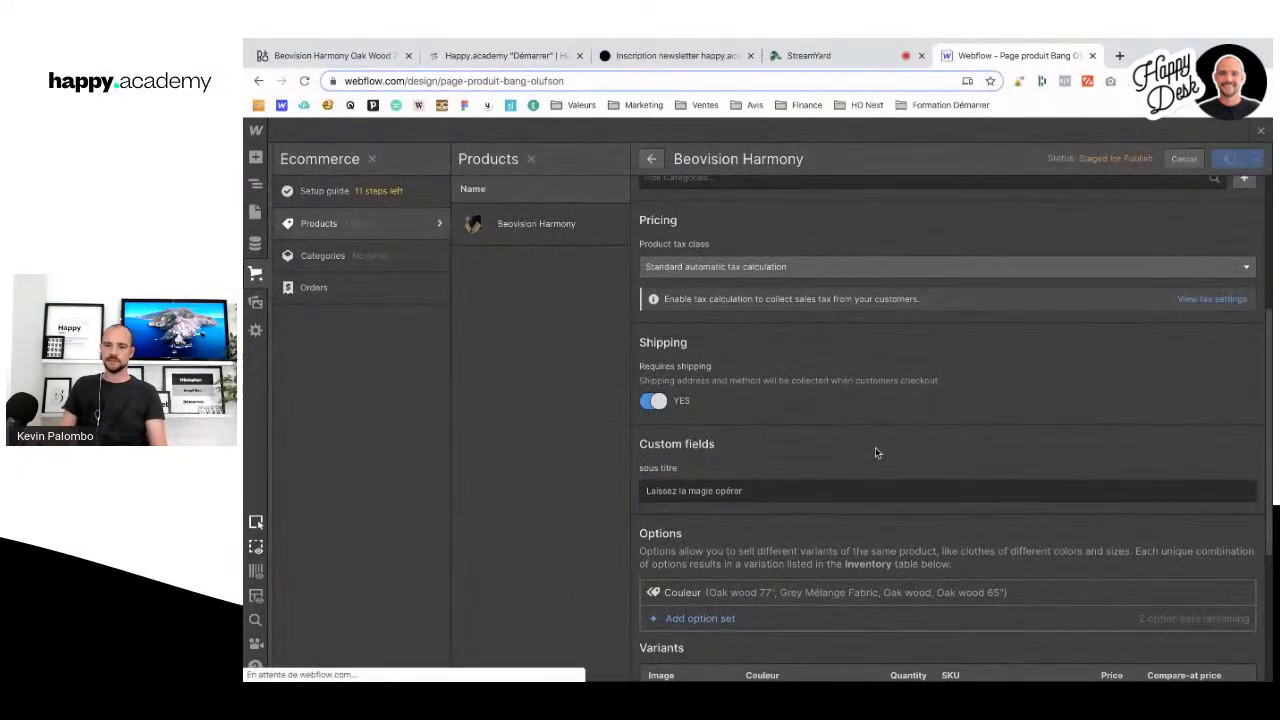
Step: Open the Products Template page in the designer
left_click(255, 213)
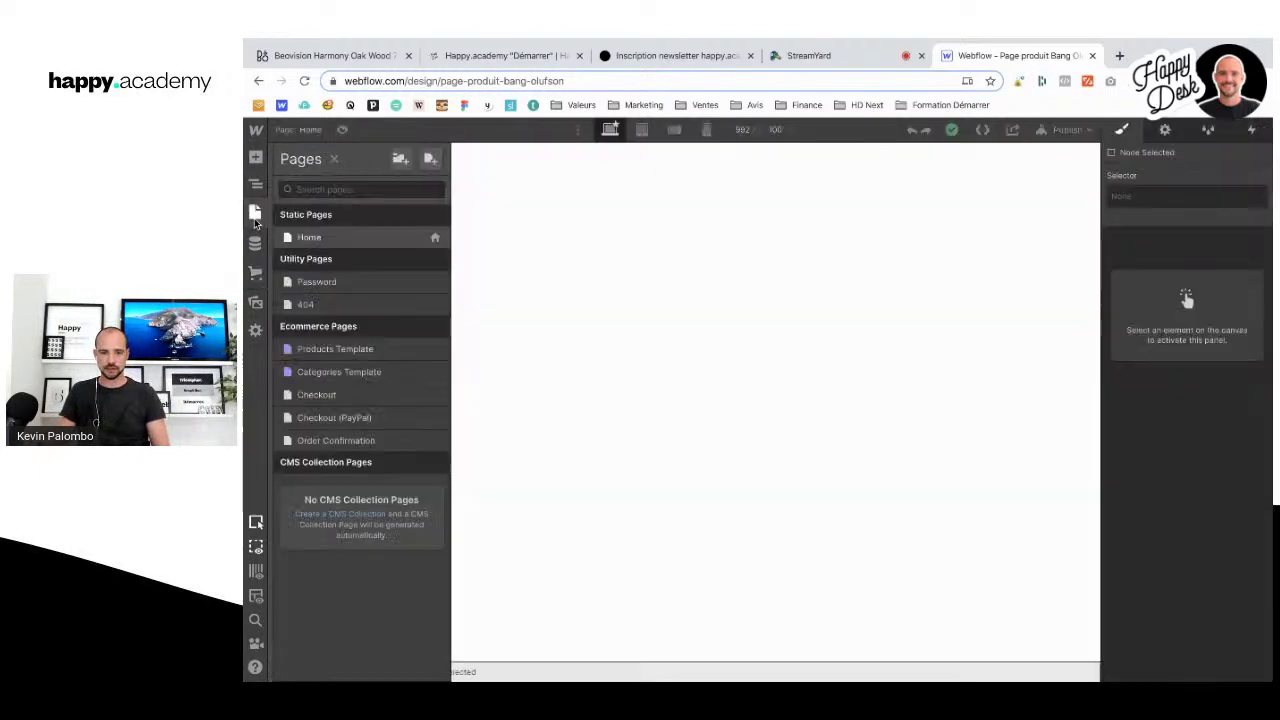
left_click(334, 350)
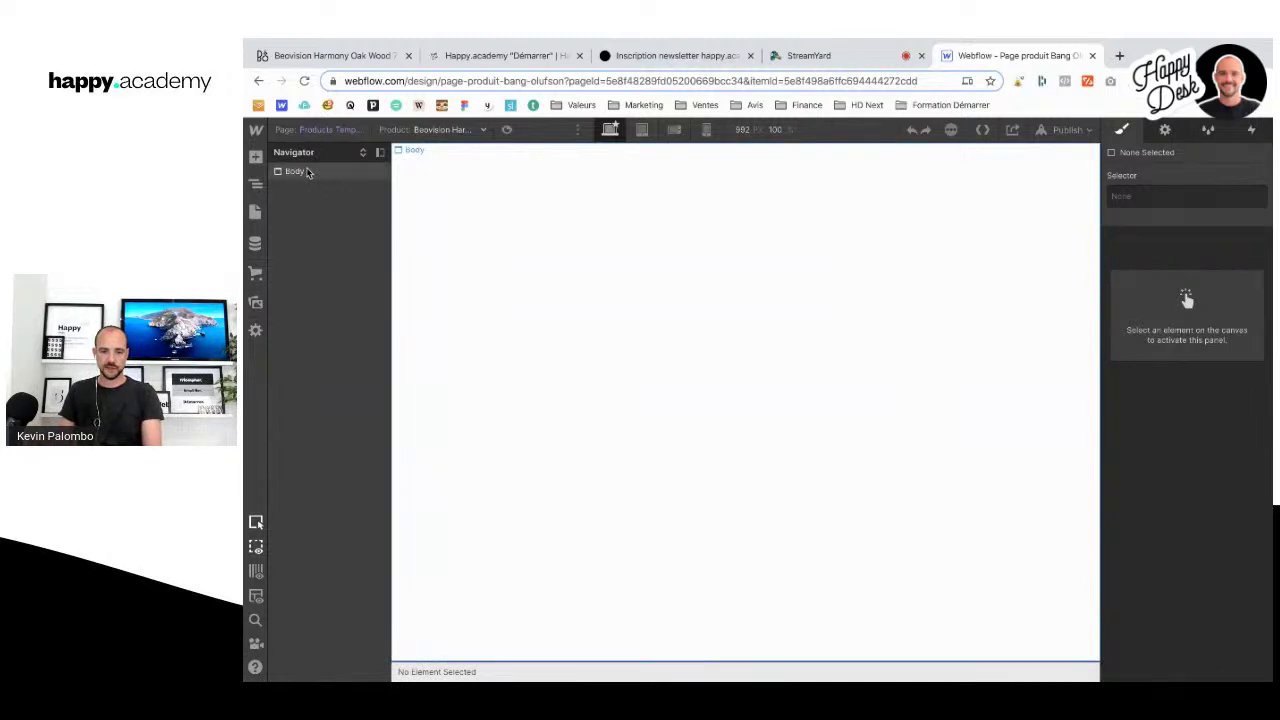
left_click(255, 212)
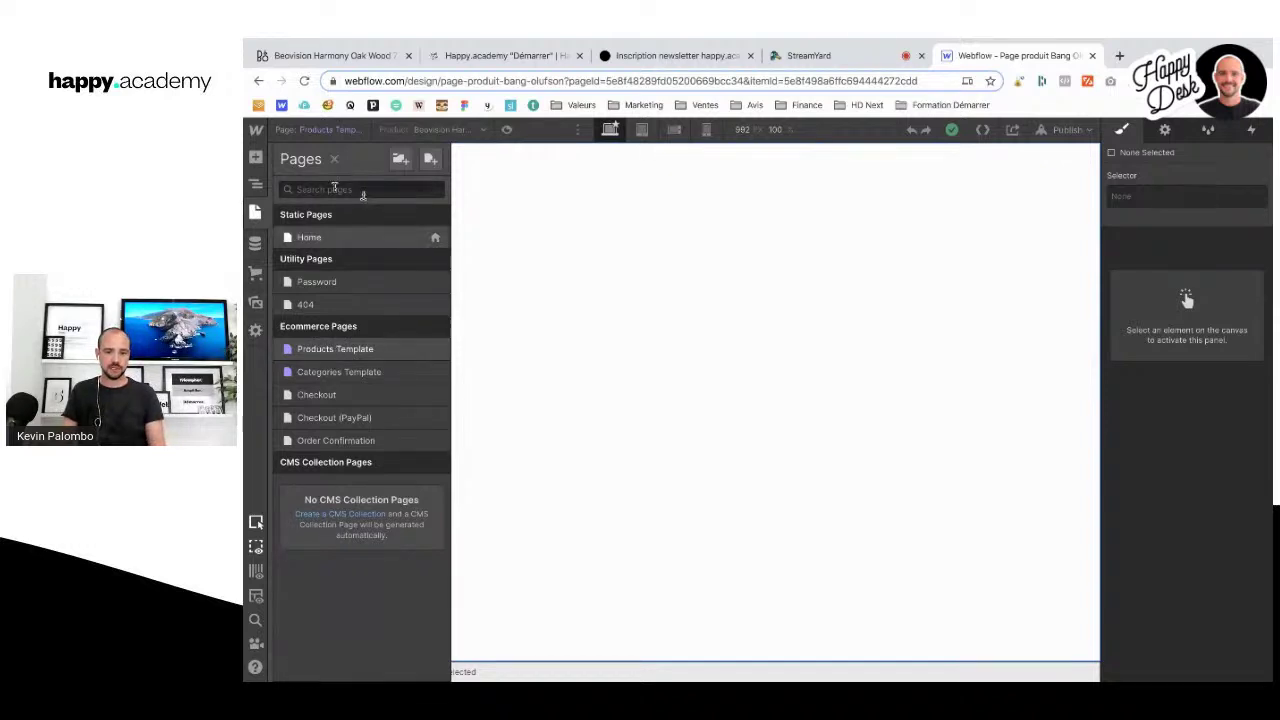
left_click(256, 213)
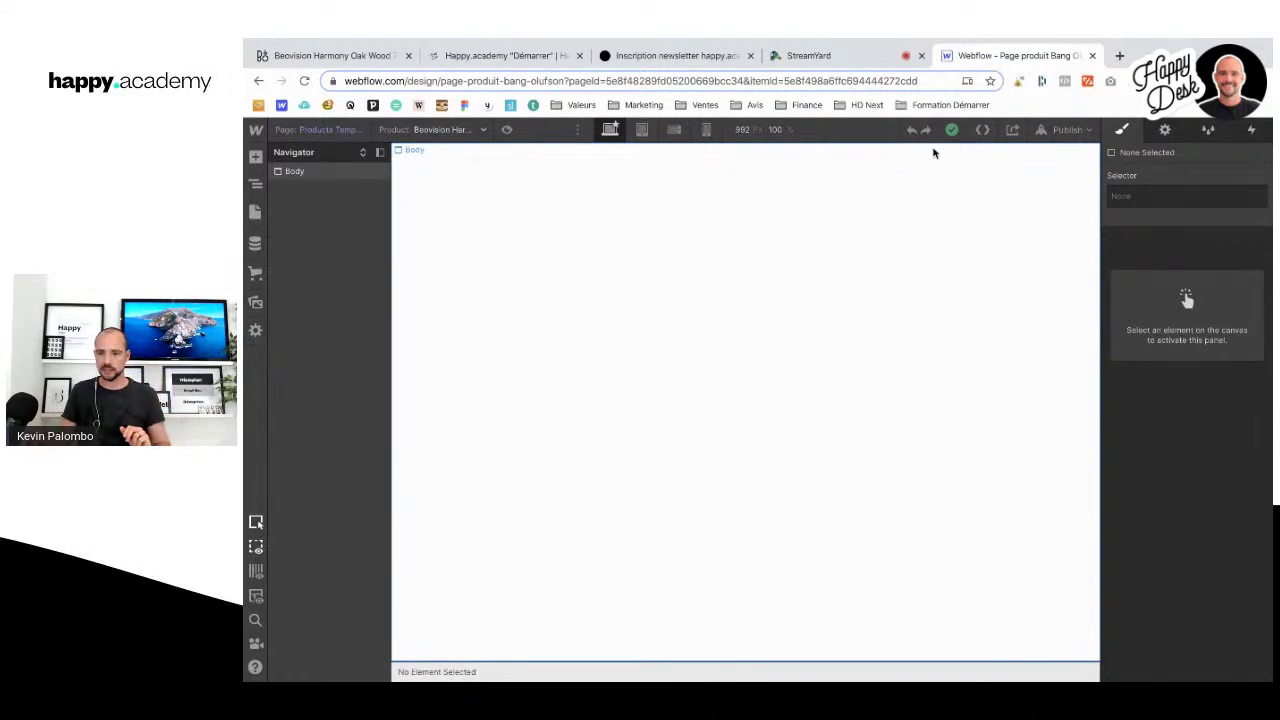
Step: Switch to StreamYard and read the viewers' comments on the live broadcast
left_click(849, 56)
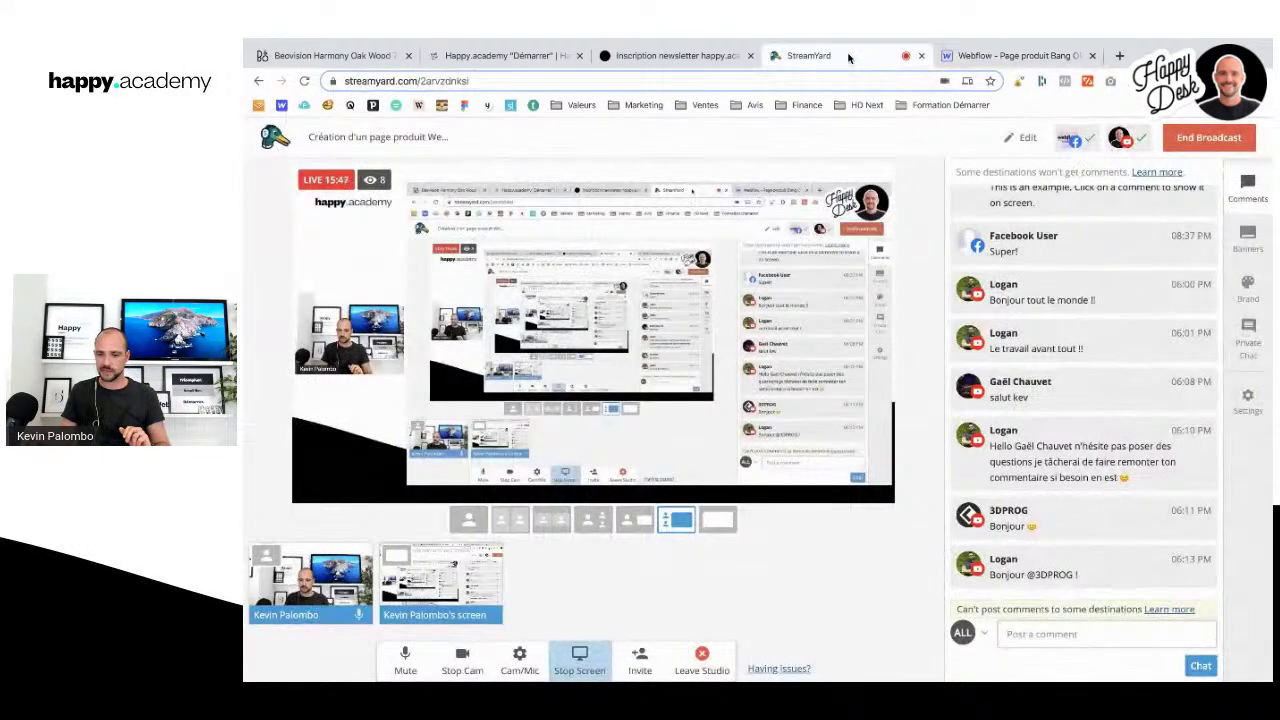
mouse_move(1010, 429)
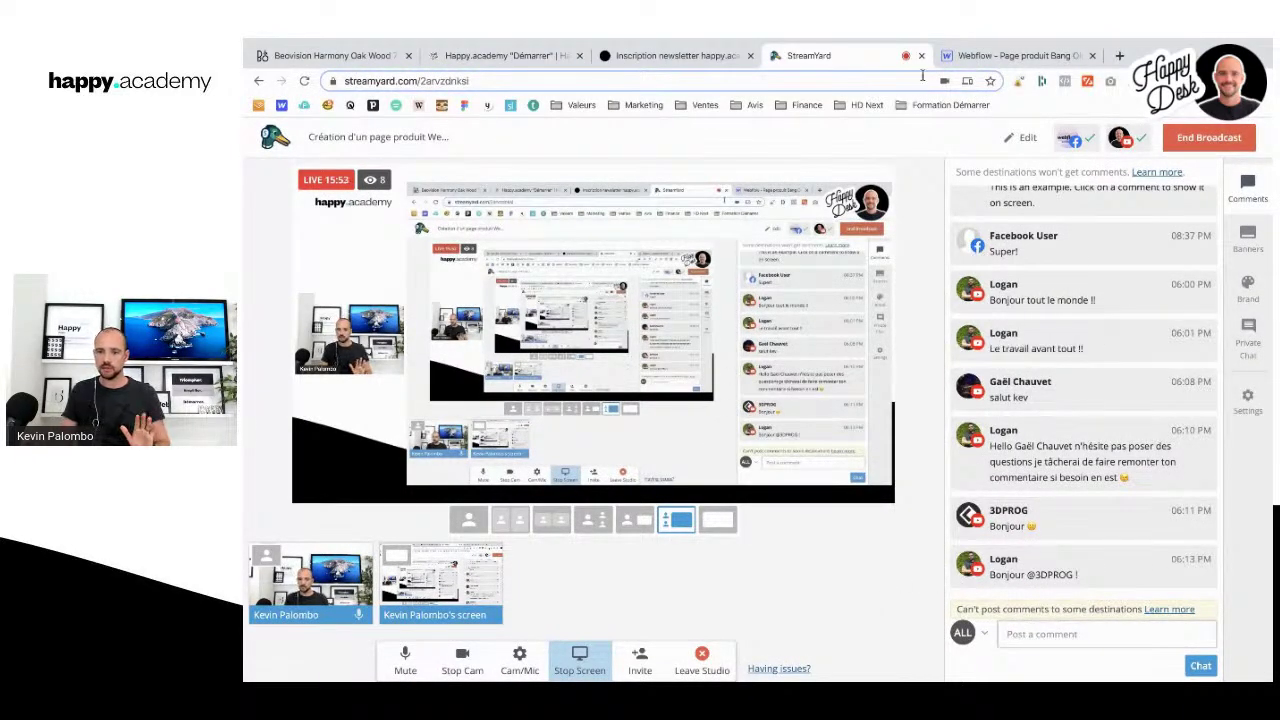
left_click(976, 58)
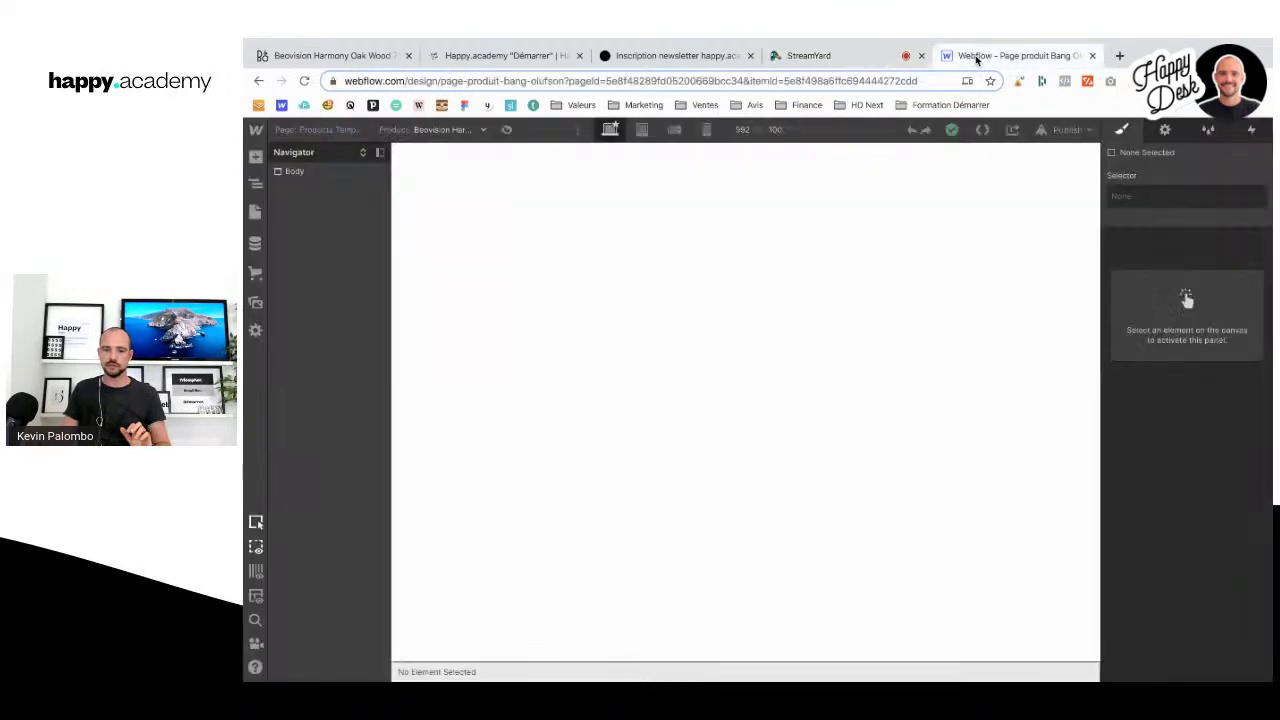
left_click(816, 56)
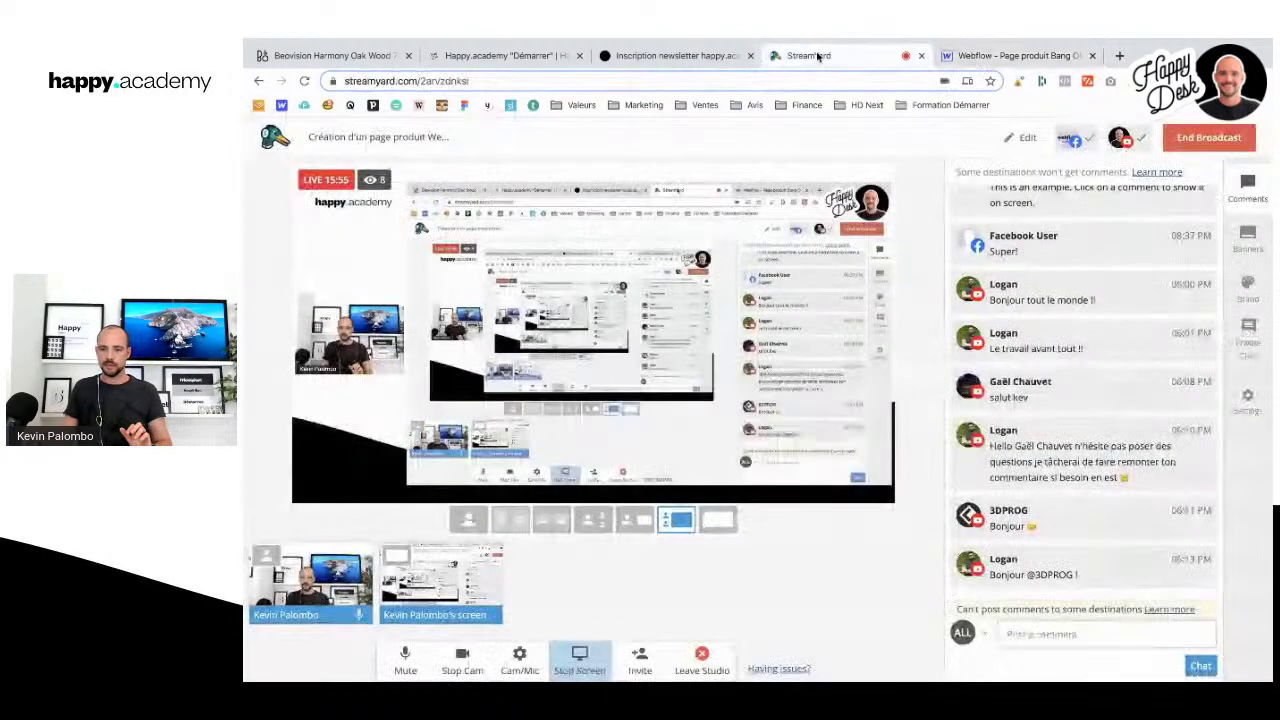
Step: Switch back to Webflow, look through the prebuilt layouts and add the Sticky Nav to the Products Template page
left_click(983, 58)
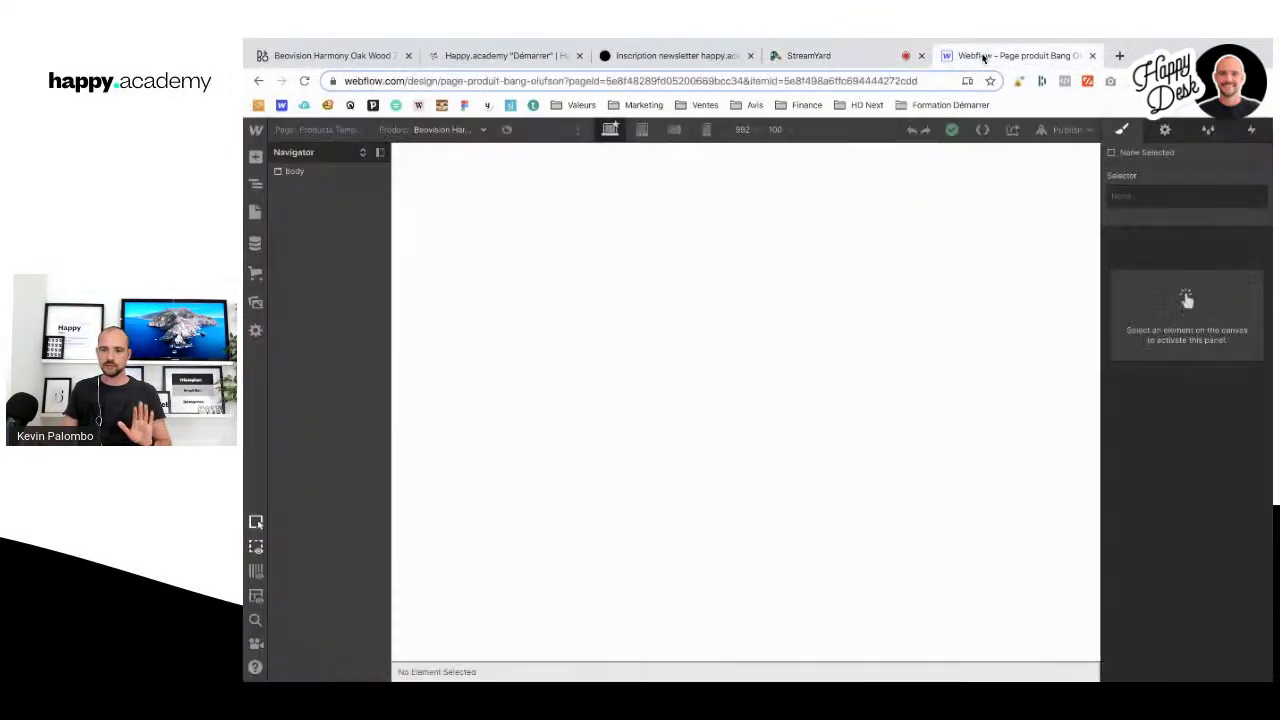
left_click(262, 158)
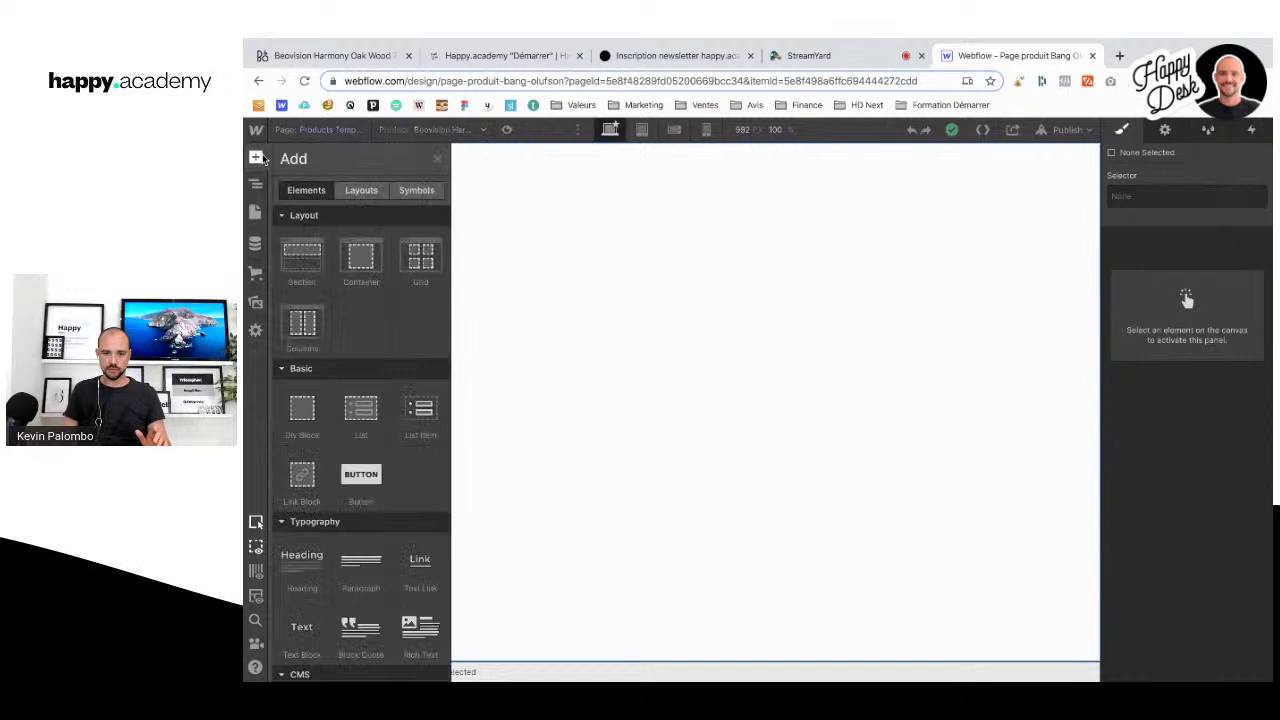
left_click(413, 192)
left_click(364, 192)
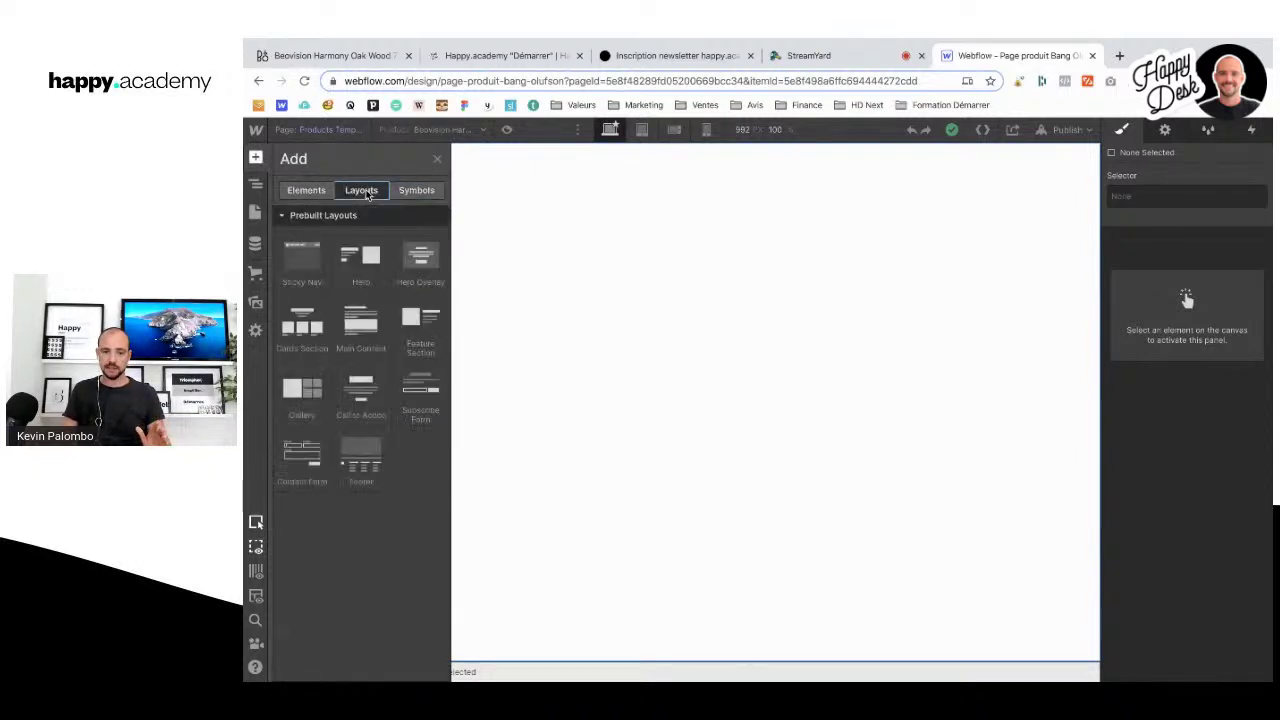
mouse_move(347, 263)
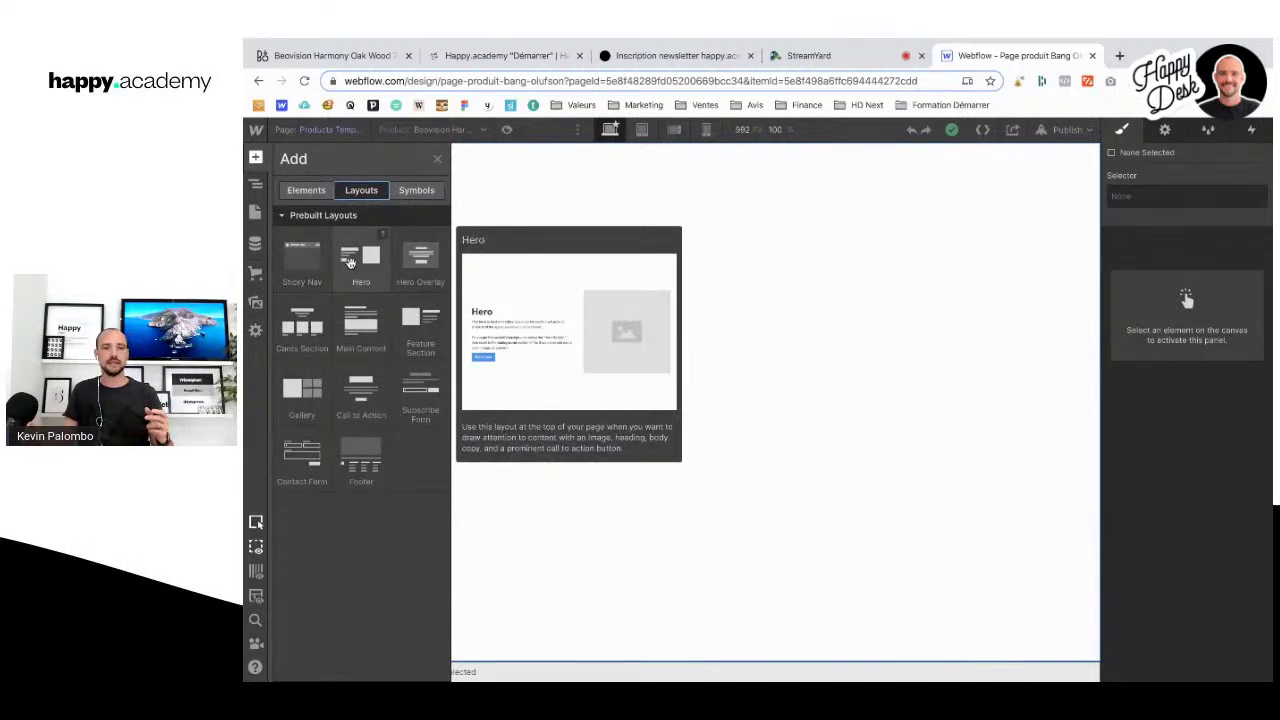
mouse_move(417, 261)
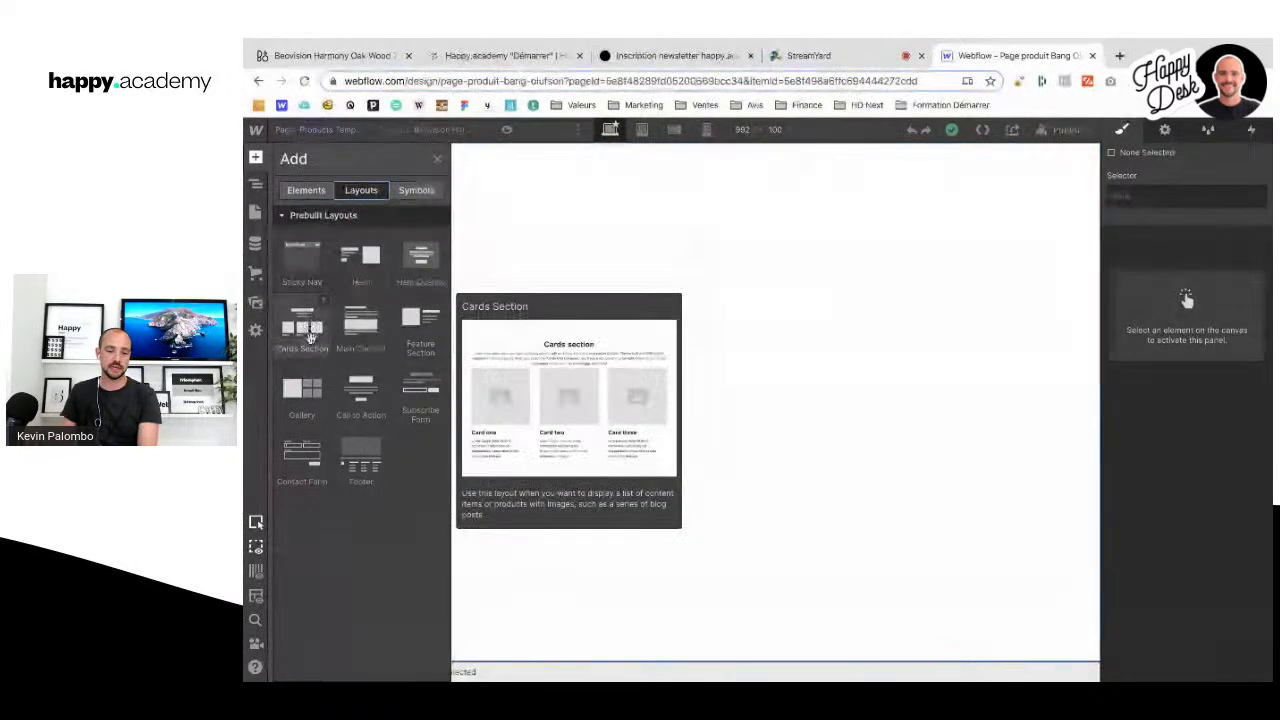
mouse_move(352, 397)
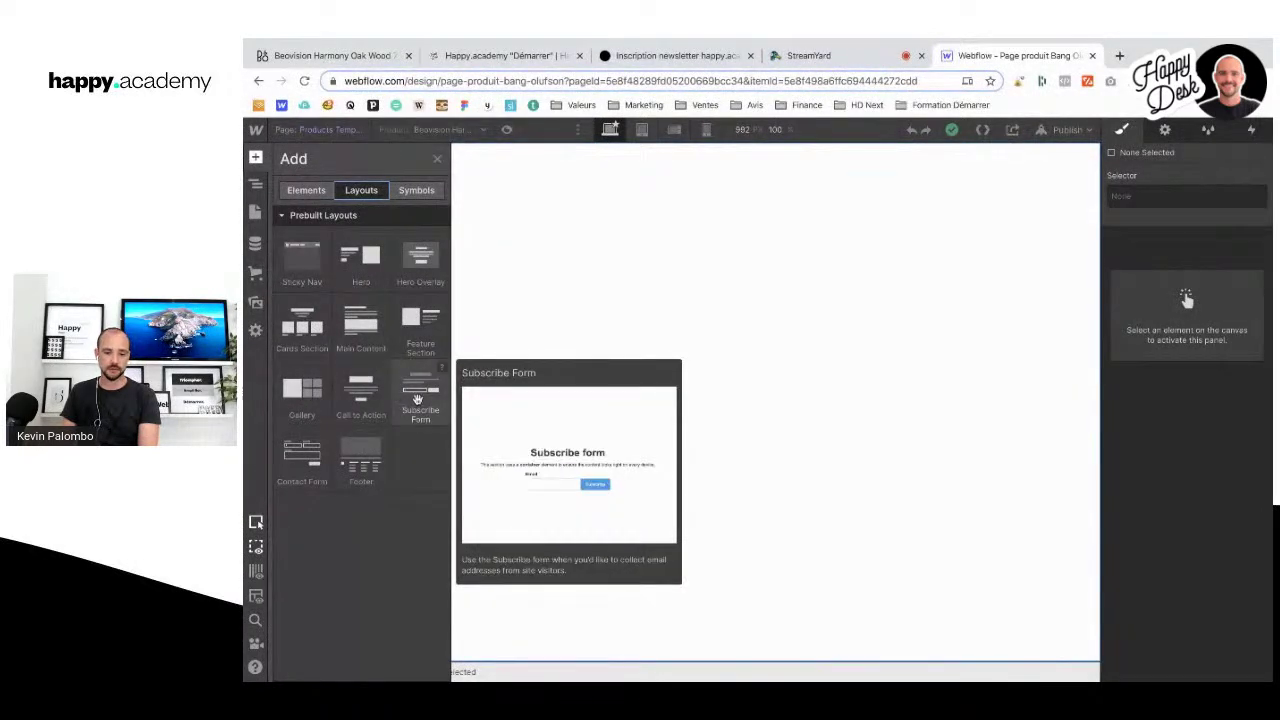
mouse_move(322, 461)
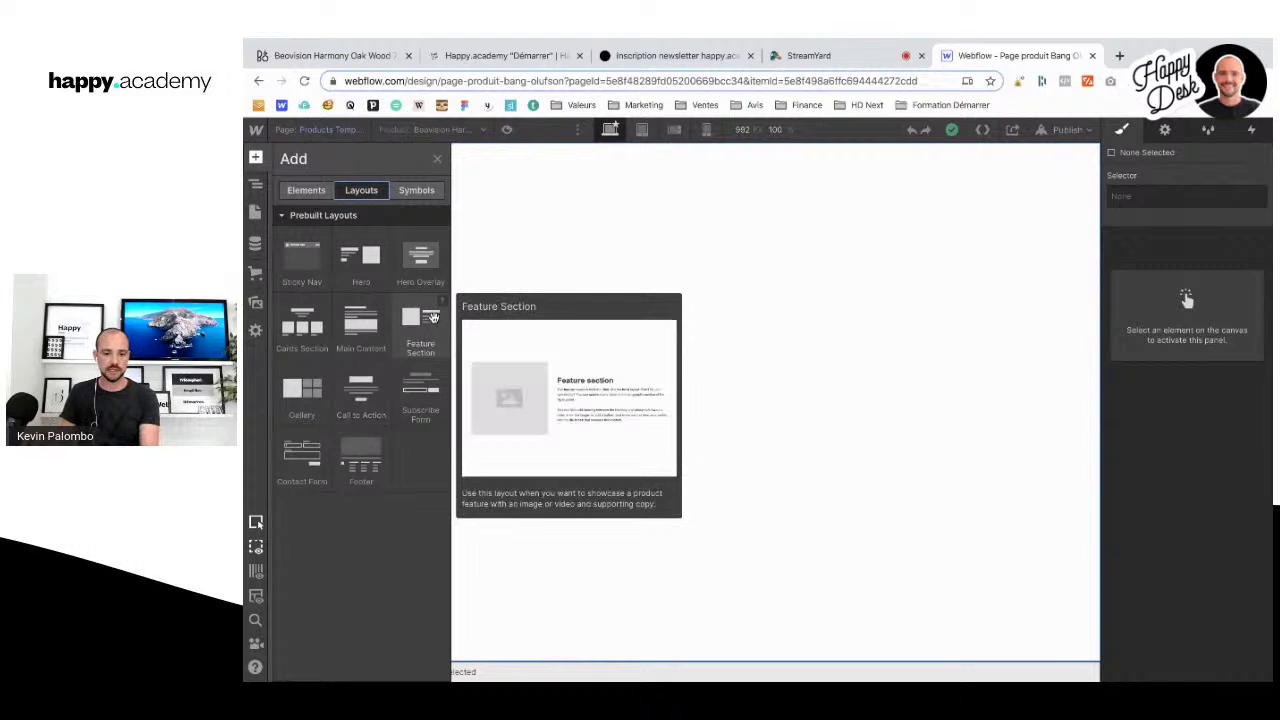
mouse_move(409, 328)
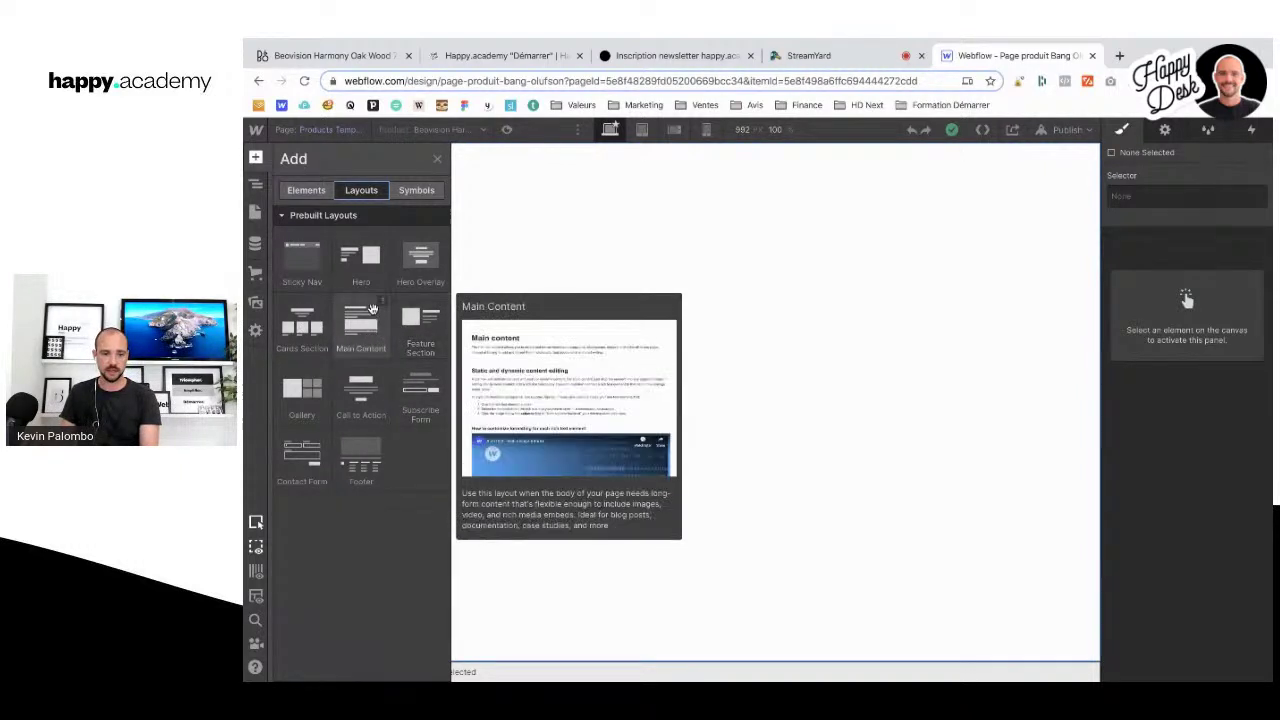
mouse_move(299, 264)
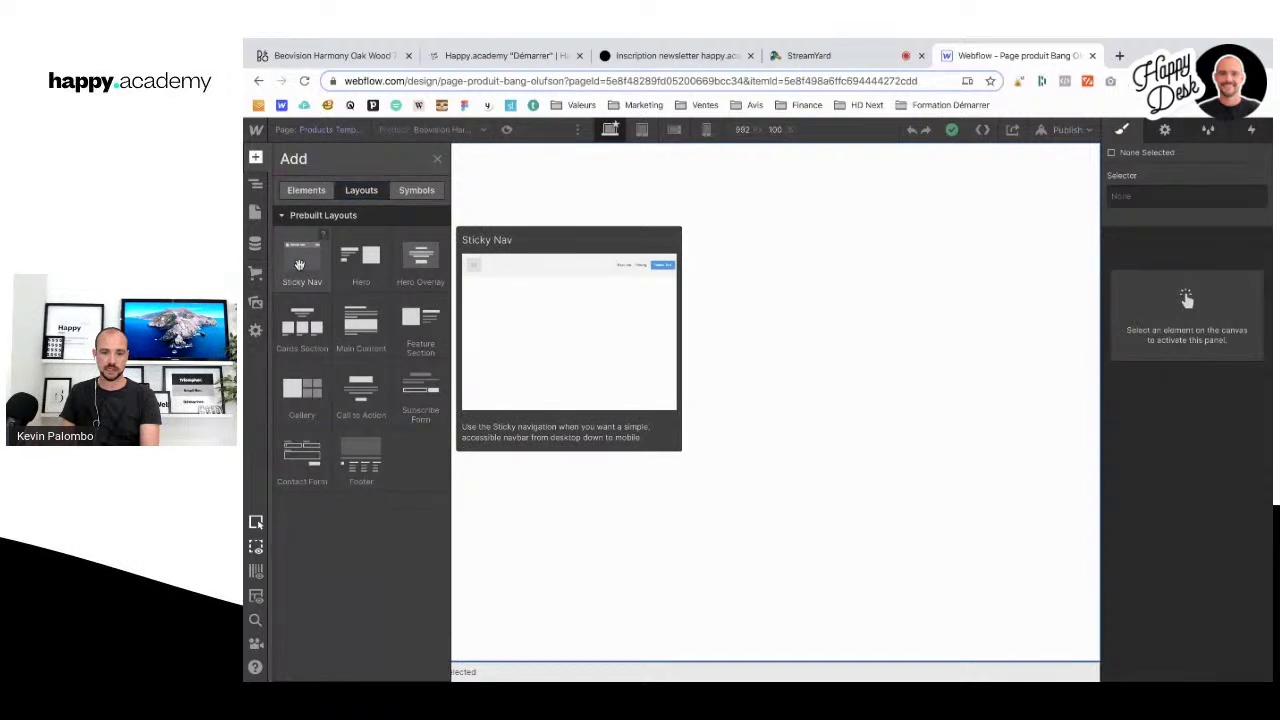
left_click(299, 264)
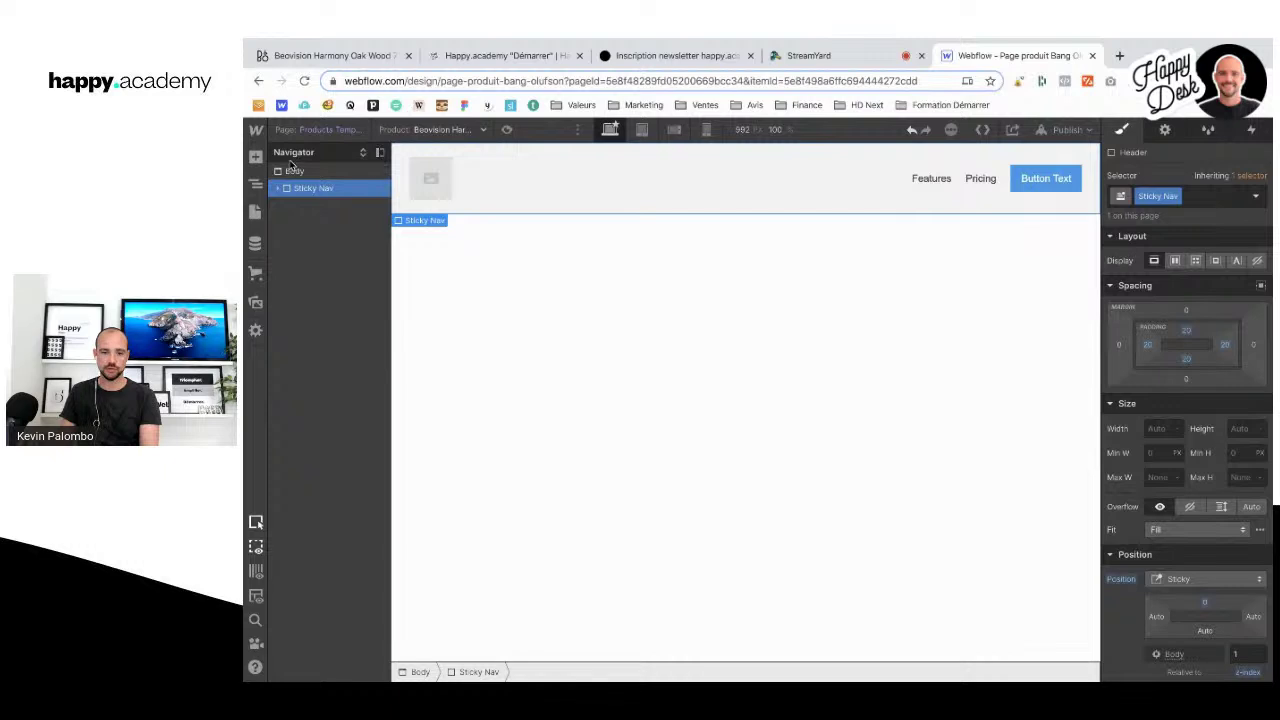
Step: Insert the prebuilt Feature Section layout into the Sticky Nav element
left_click(255, 157)
mouse_move(419, 318)
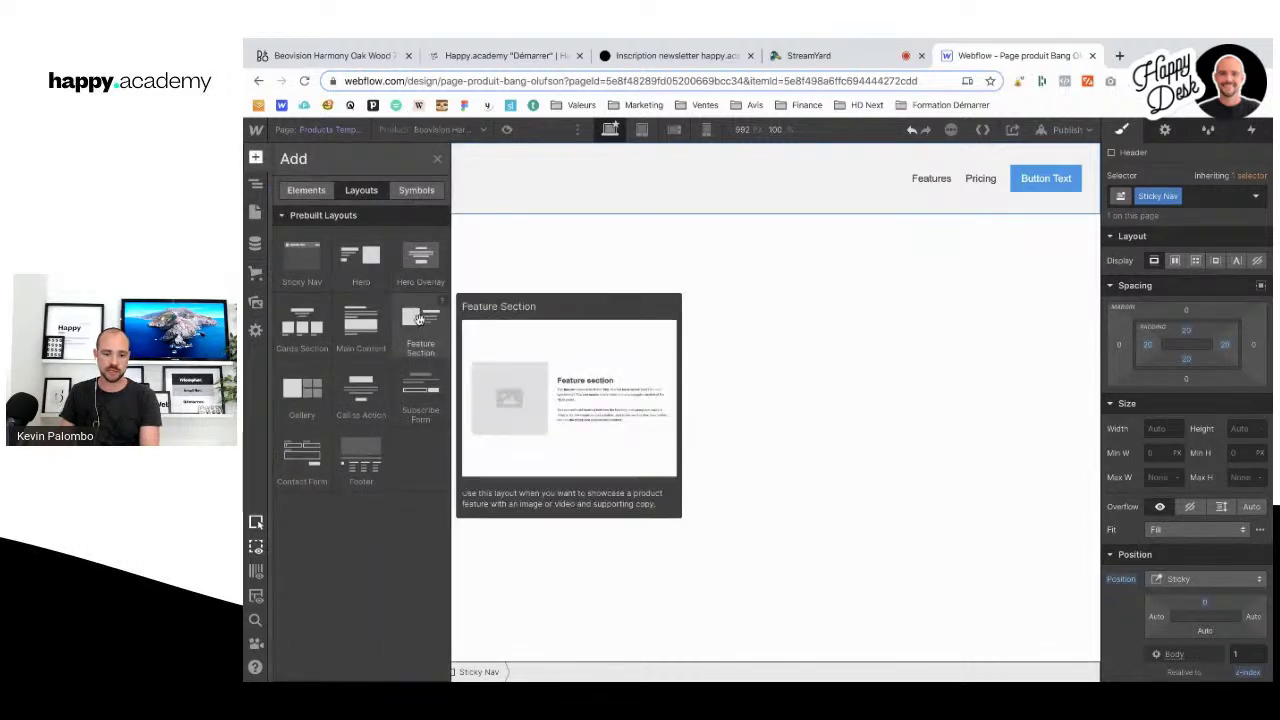
left_click(422, 327)
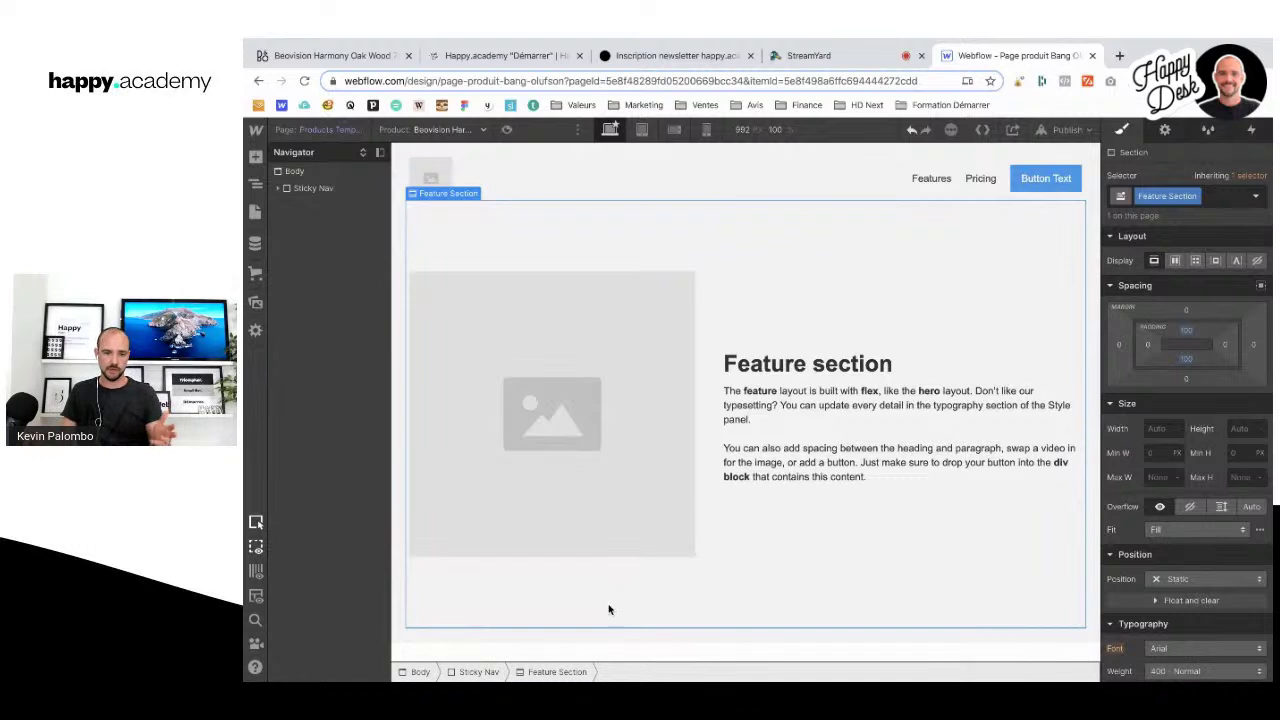
Step: Expand the Feature Section's element tree and duplicate the div block holding its heading and paragraph
left_click(286, 221)
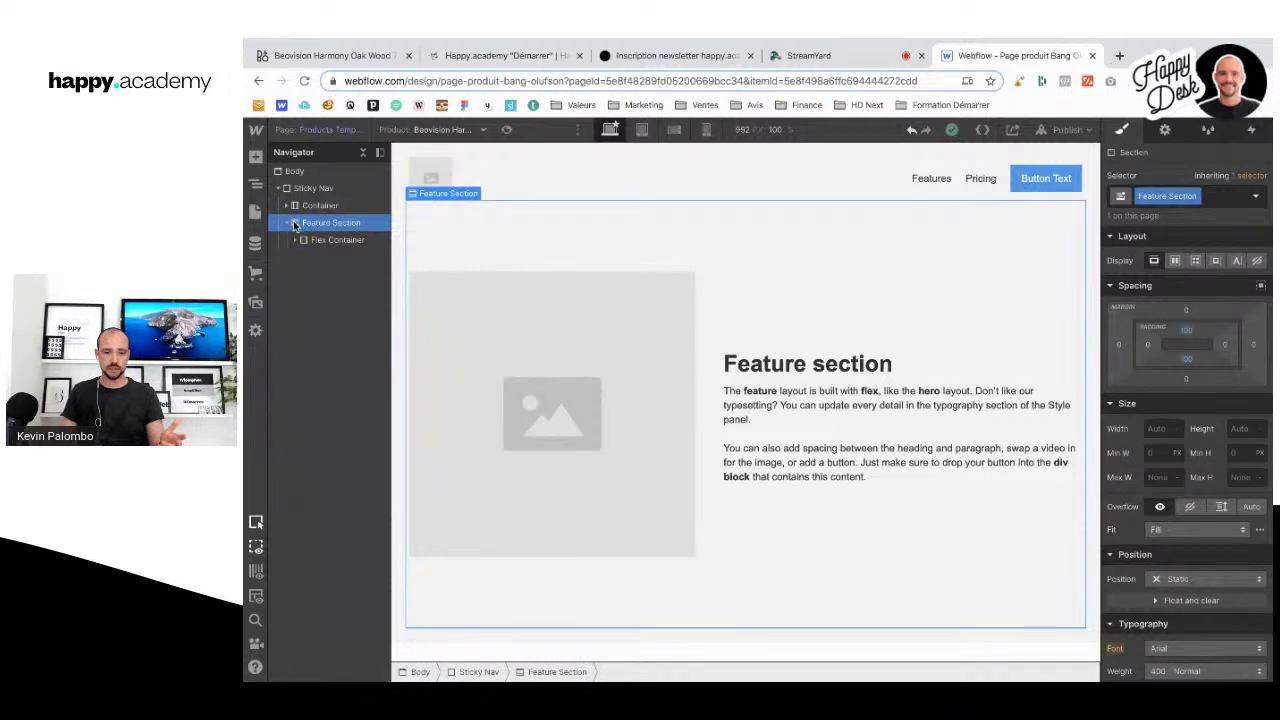
left_click(295, 240)
left_click(305, 258)
left_click(305, 291)
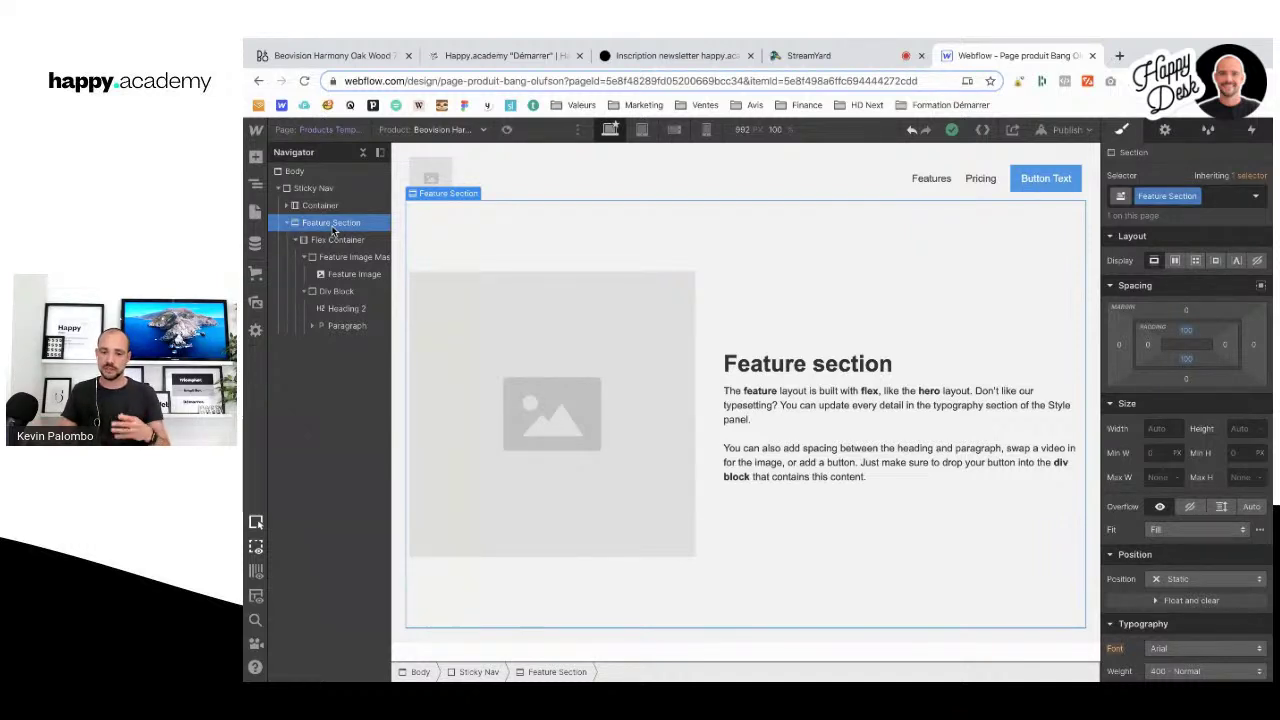
left_click(330, 291)
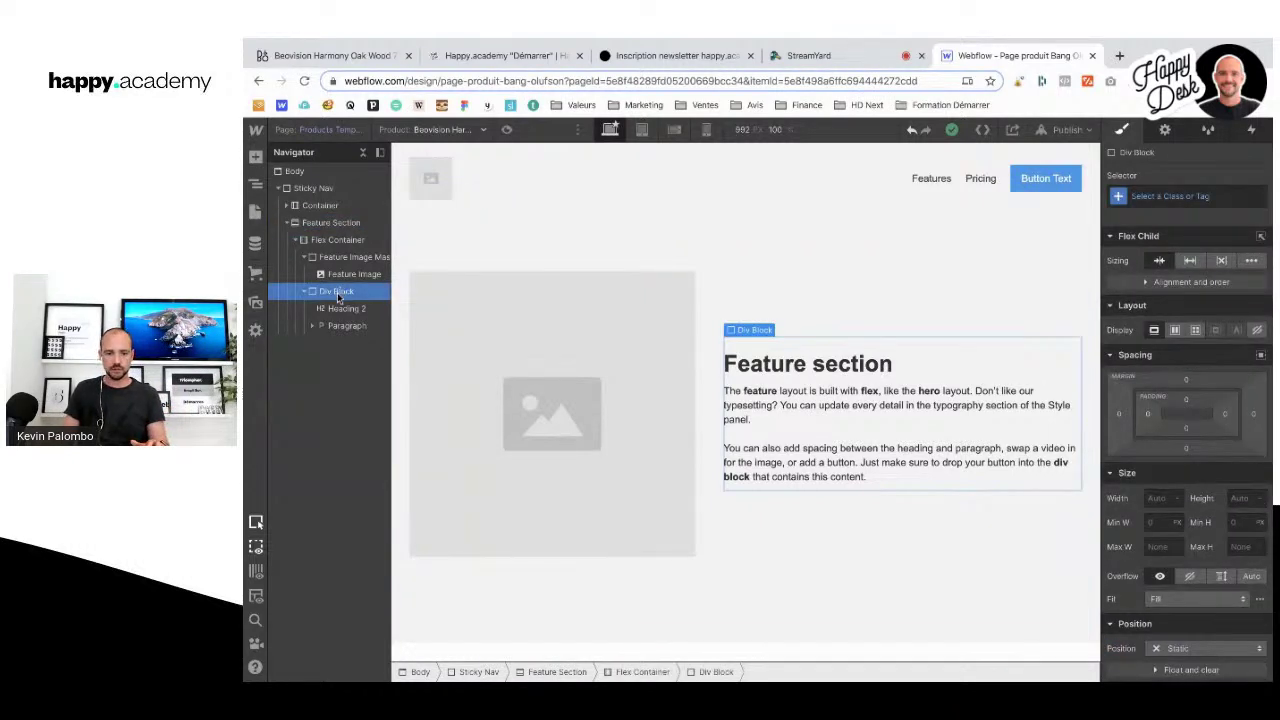
left_click(323, 241)
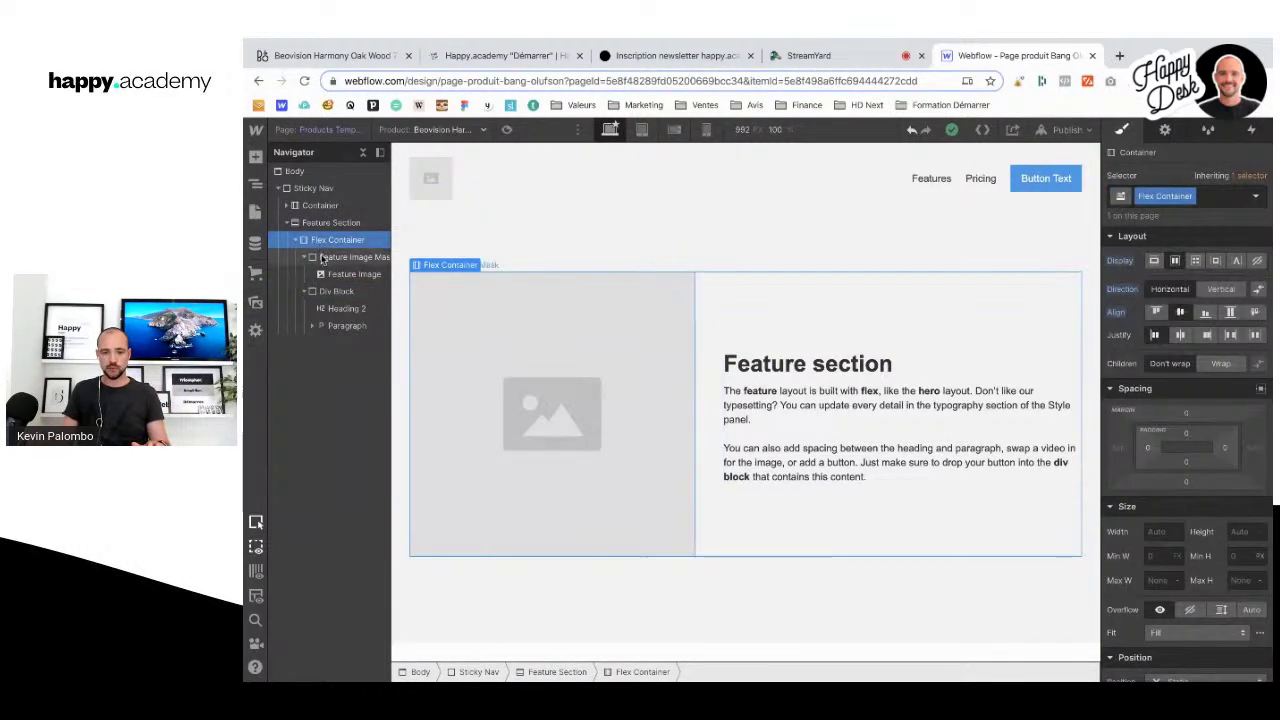
left_click(304, 258)
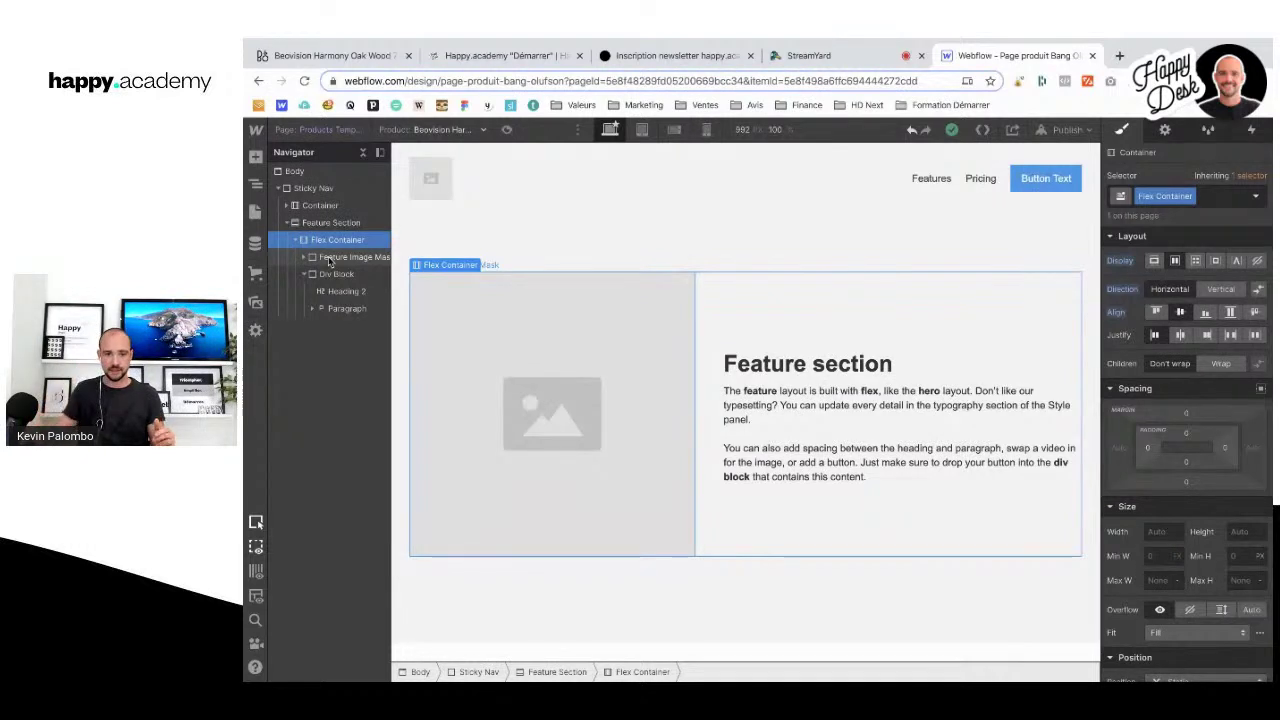
left_click(332, 274)
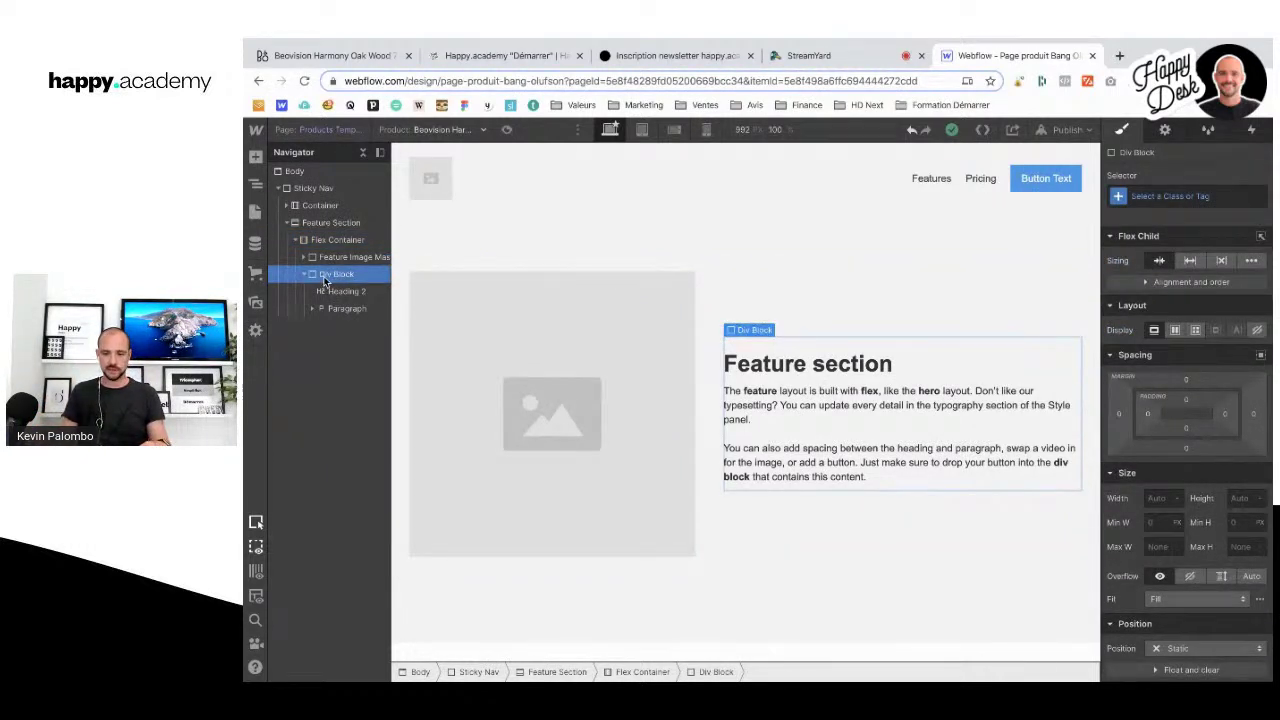
key("super+d")
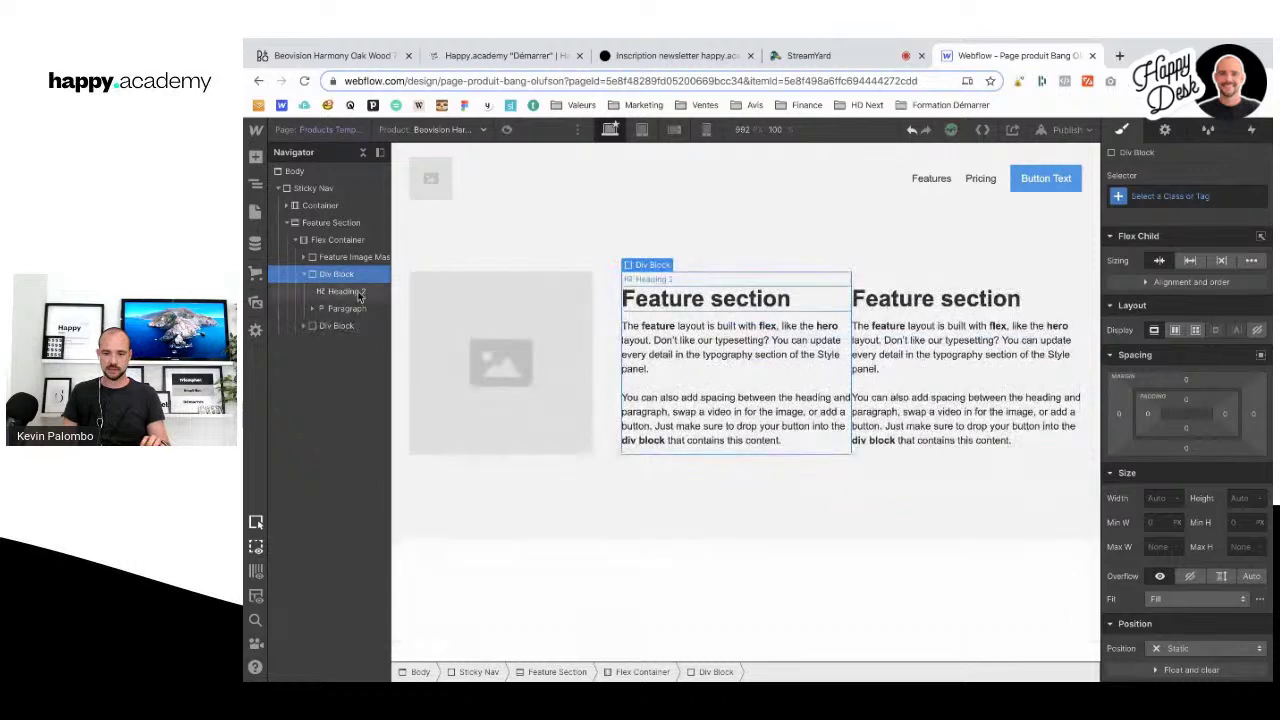
Step: Add a new div block to the Feature Section's flex container and nest both text div blocks inside it
left_click(312, 242)
left_click(255, 157)
mouse_move(310, 348)
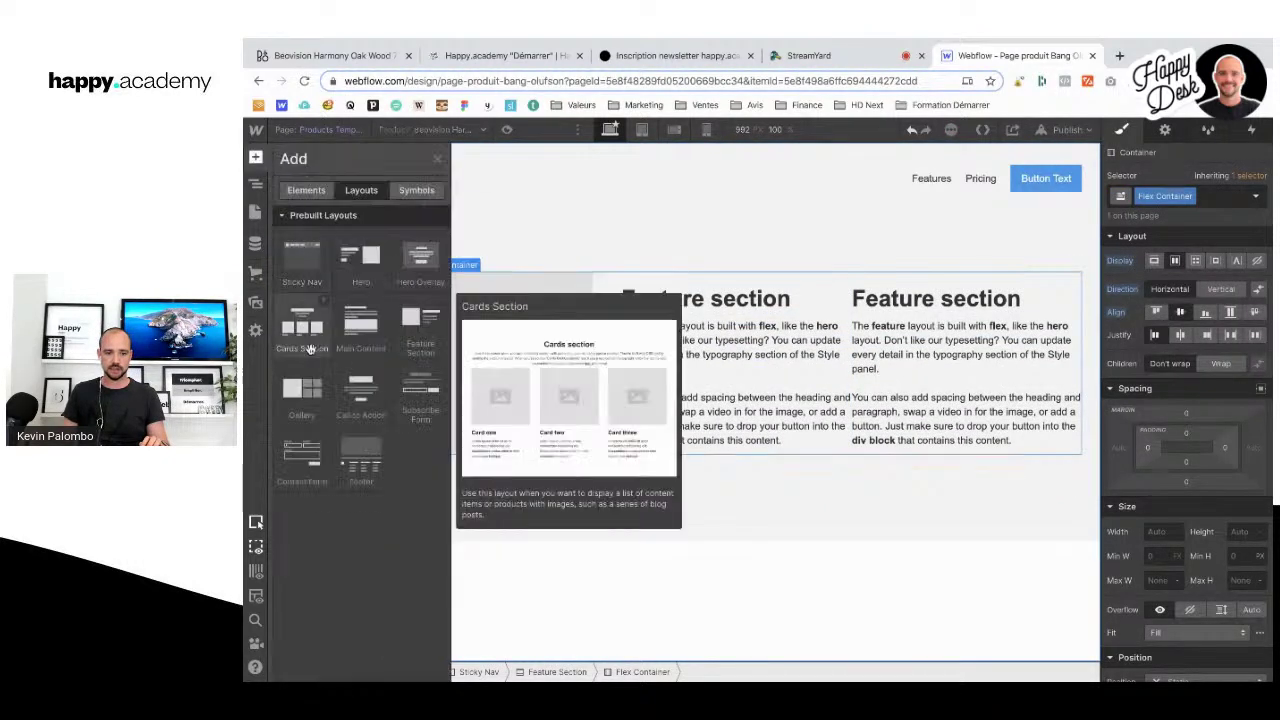
left_click(255, 186)
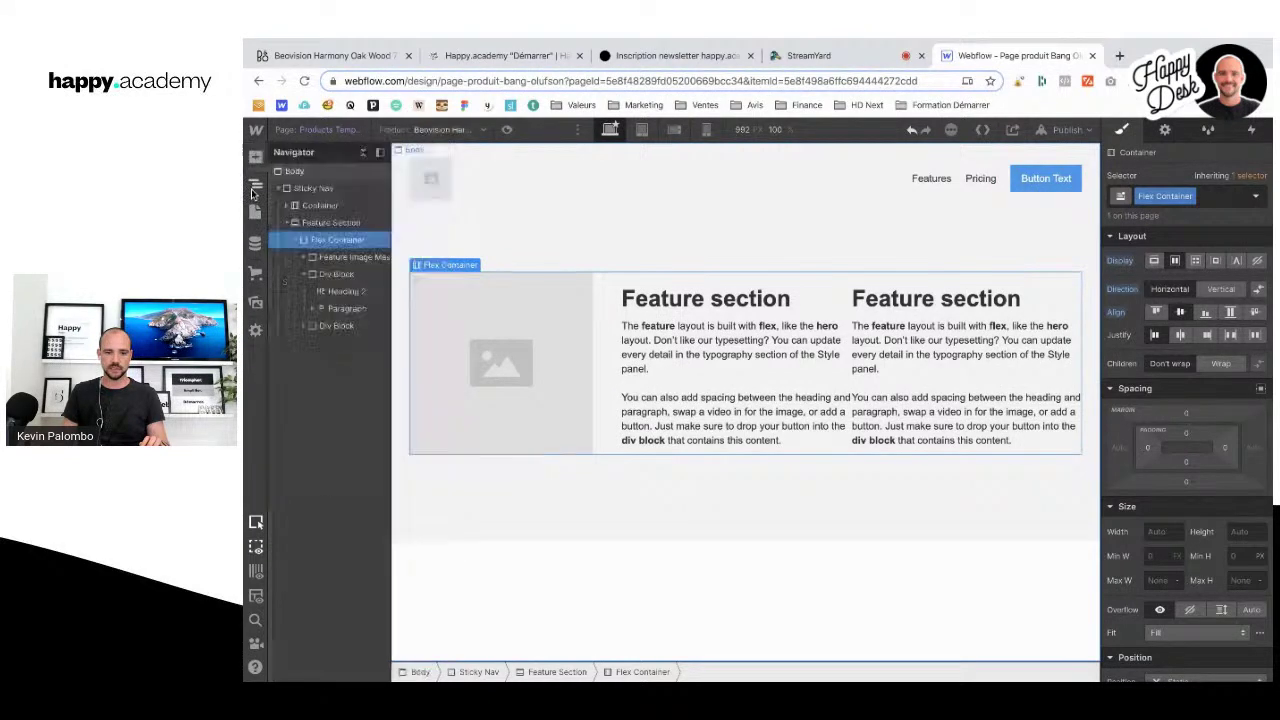
left_click(284, 192)
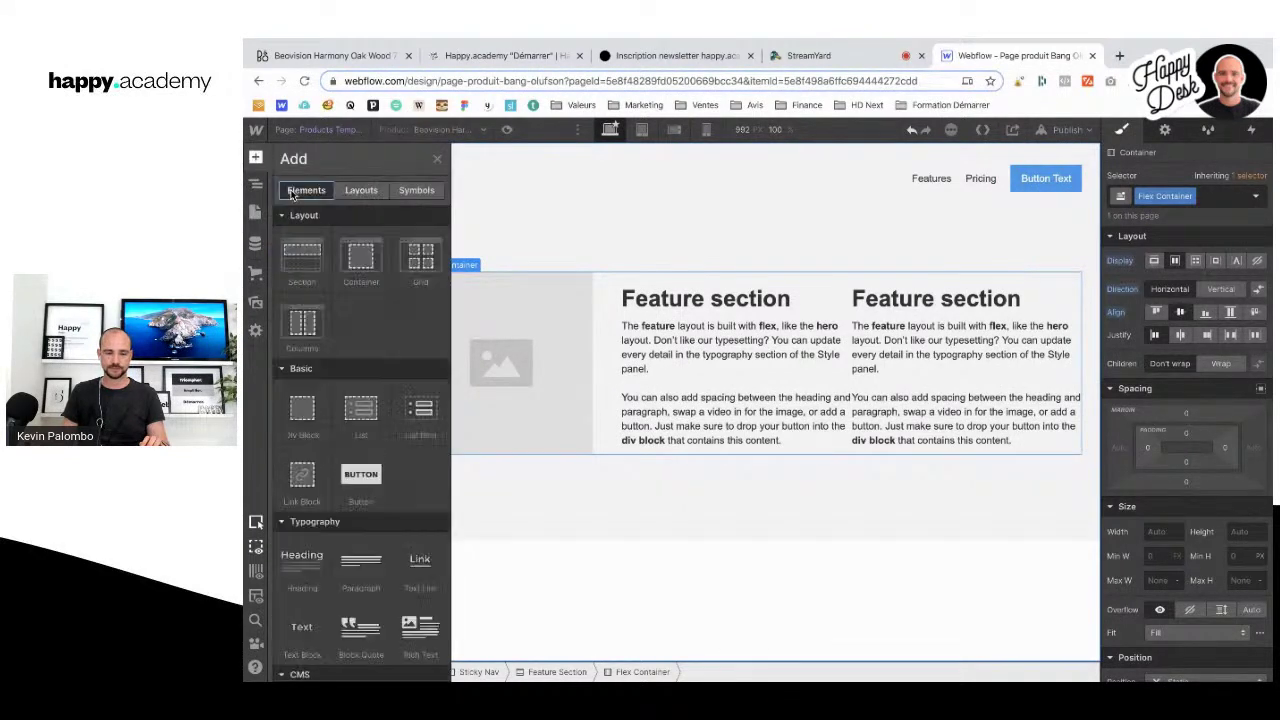
left_click(296, 410)
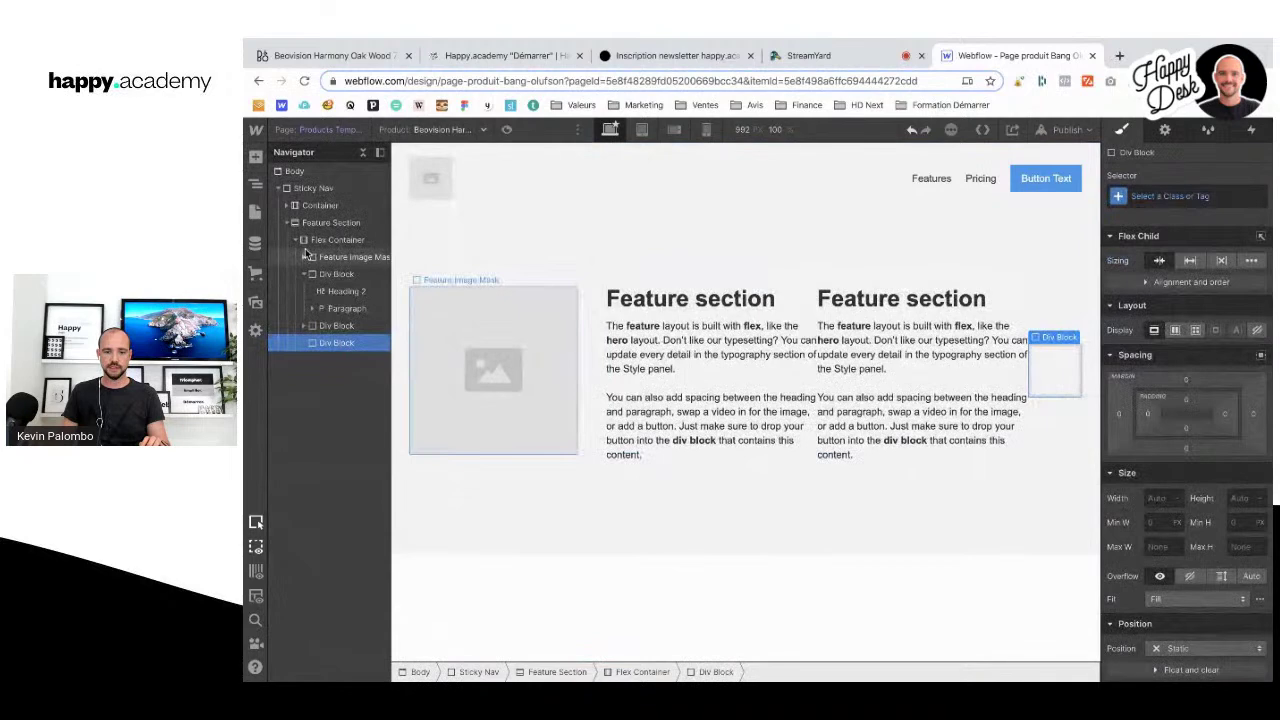
left_click_drag(317, 343, 328, 310)
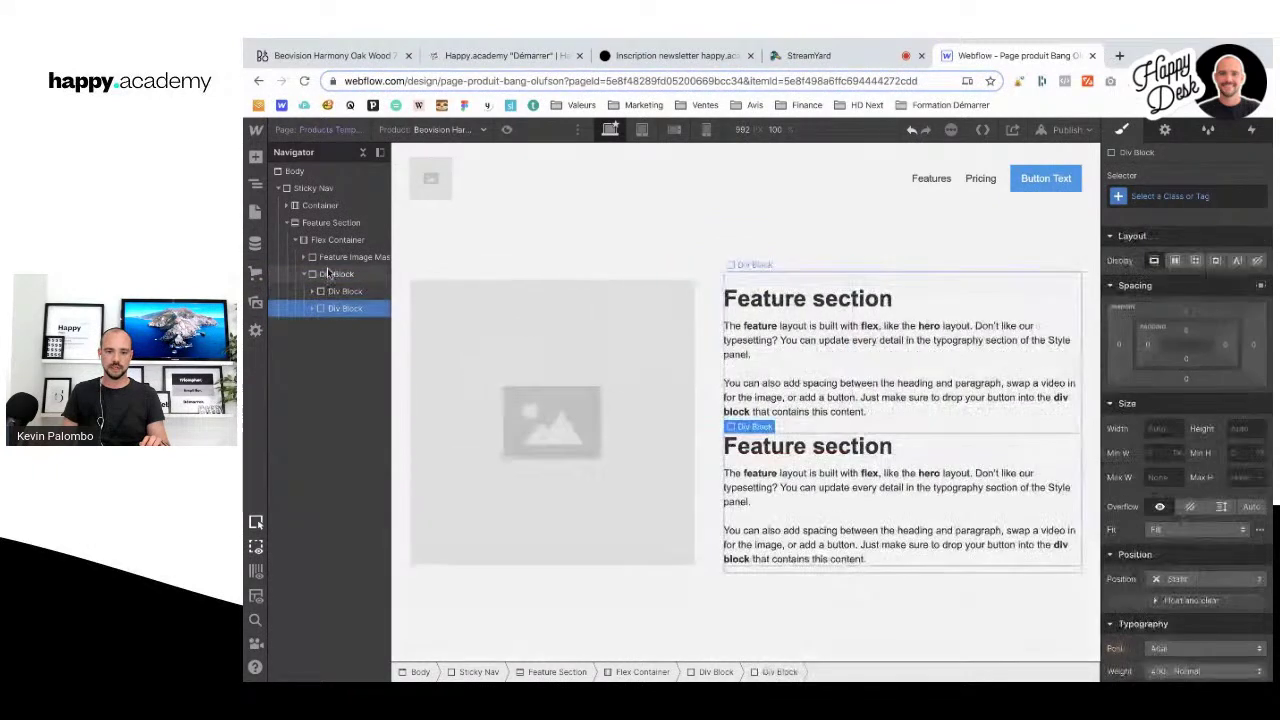
Step: Set the wrapper div block around the two text blocks to a vertical flex layout
left_click(326, 257)
left_click(334, 274)
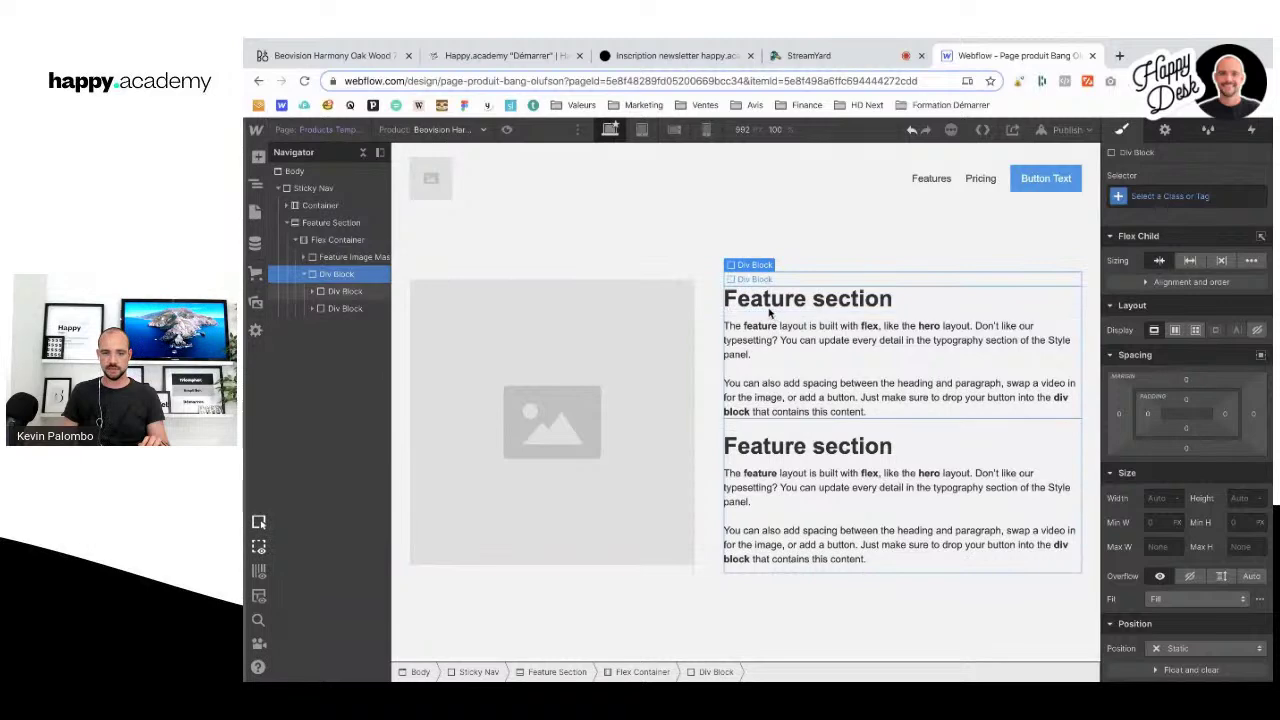
left_click(1178, 333)
left_click(1220, 358)
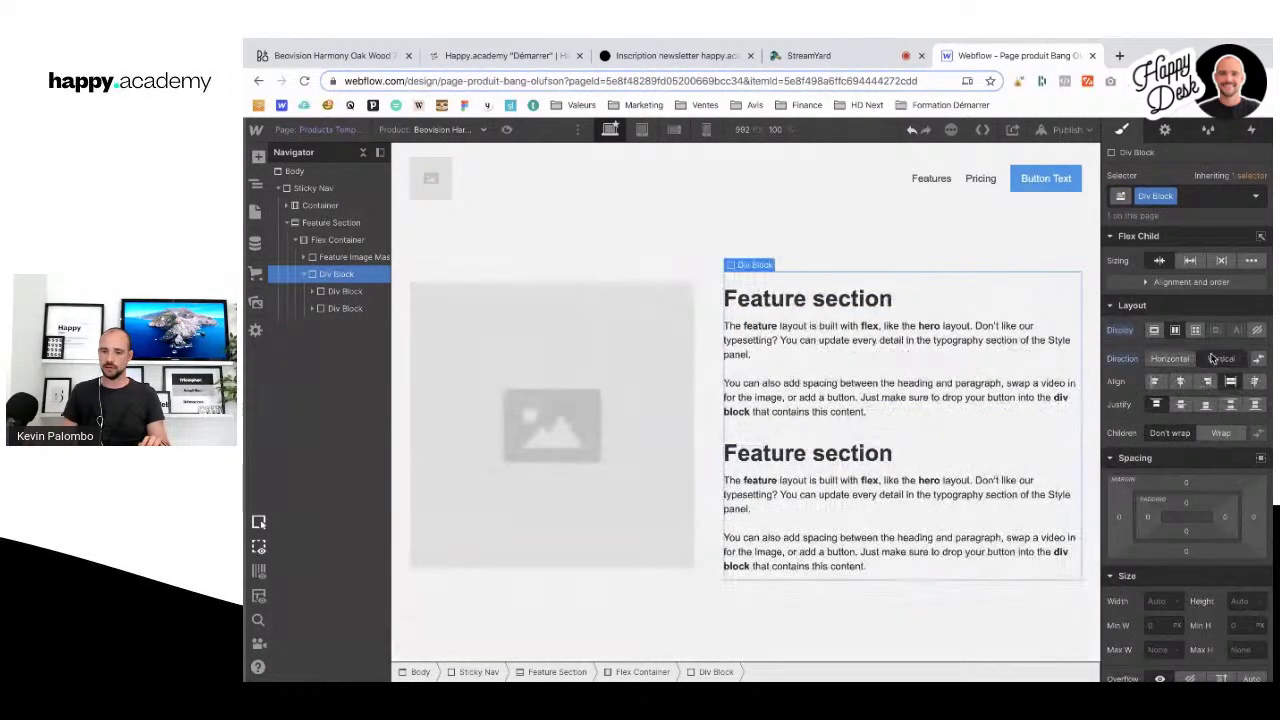
Step: Give the first nested text div block a flex display with vertical direction
left_click(345, 291)
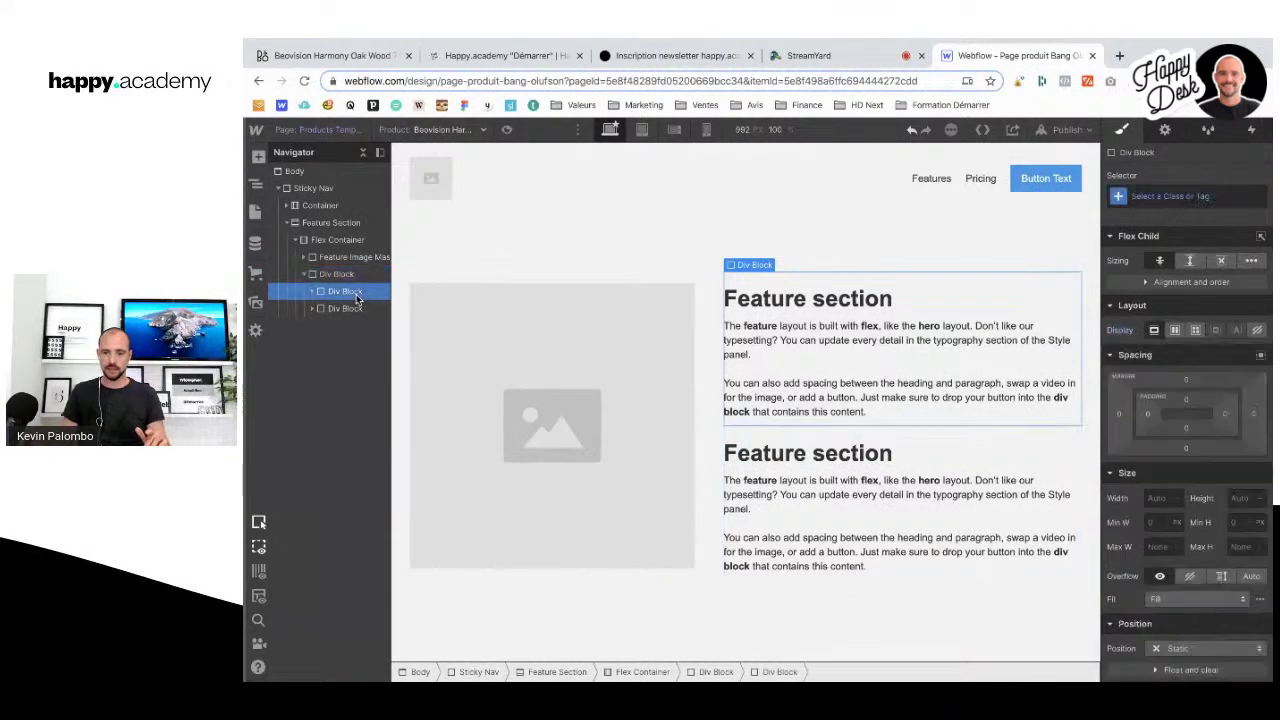
left_click(1176, 331)
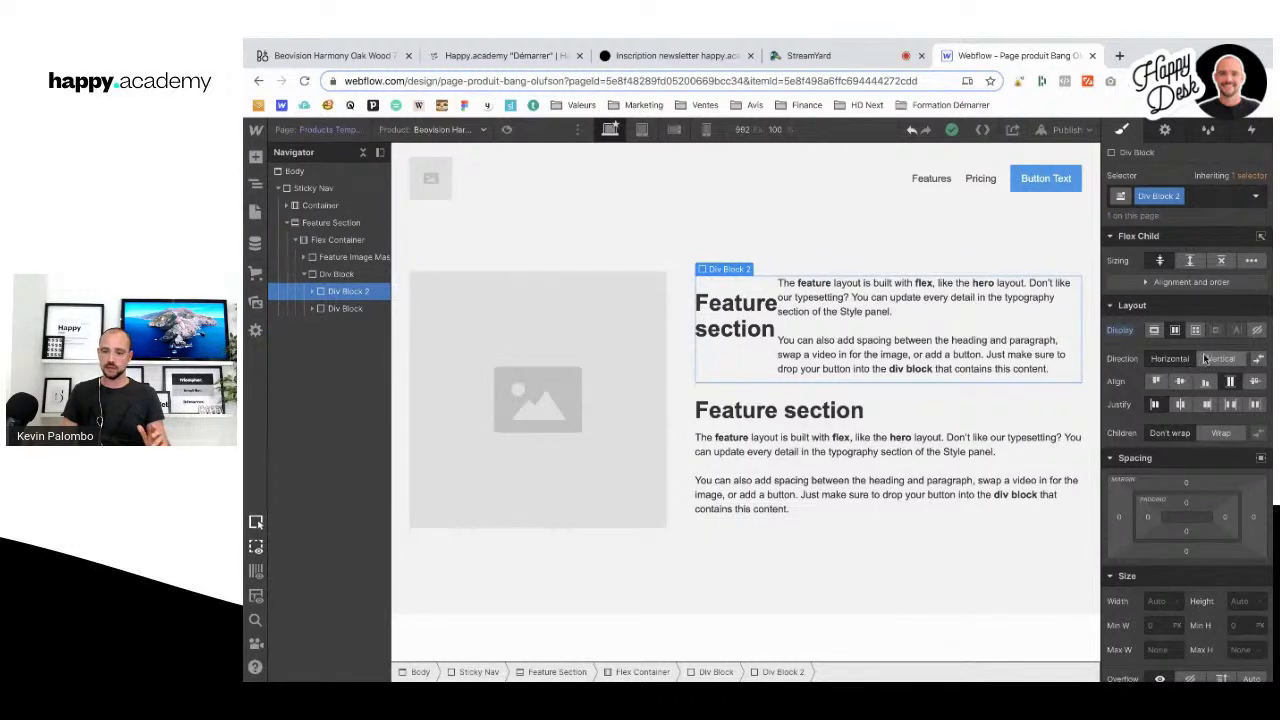
left_click(1214, 357)
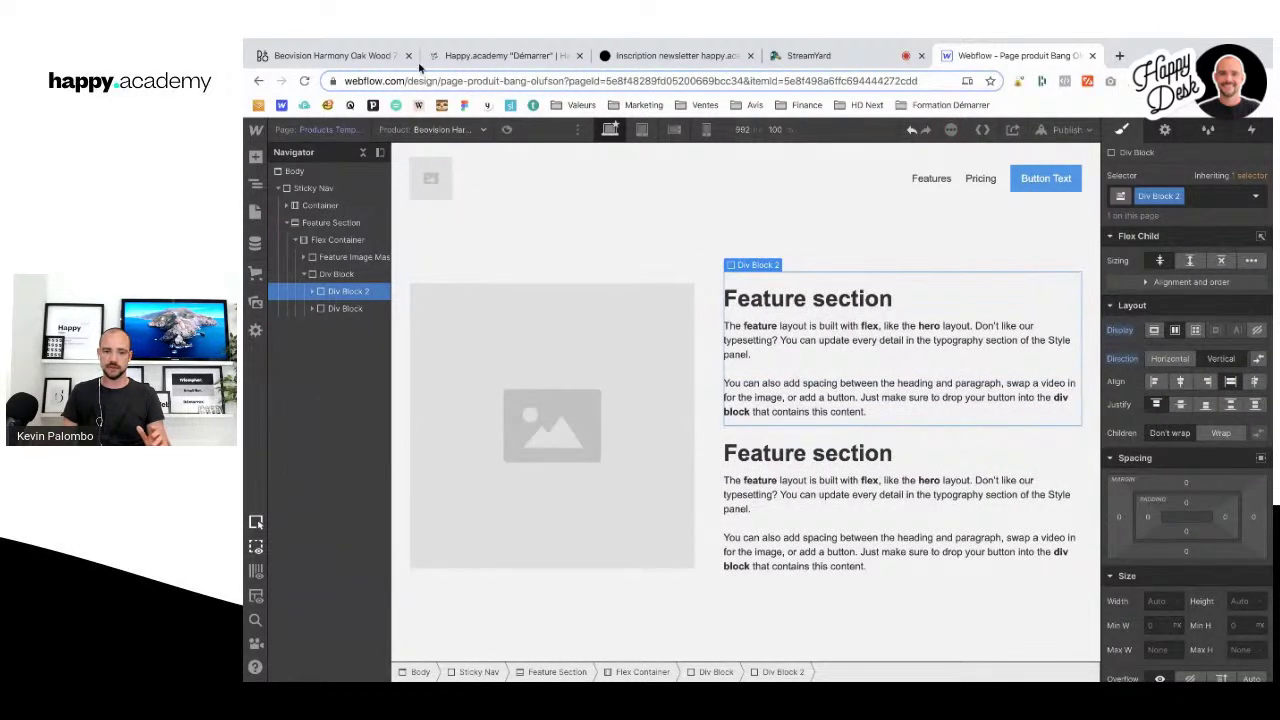
Step: Switch to the Bang & Olufsen page and examine how the Beovision Harmony texts and the price area are grouped
left_click(340, 55)
left_click_drag(802, 298, 926, 507)
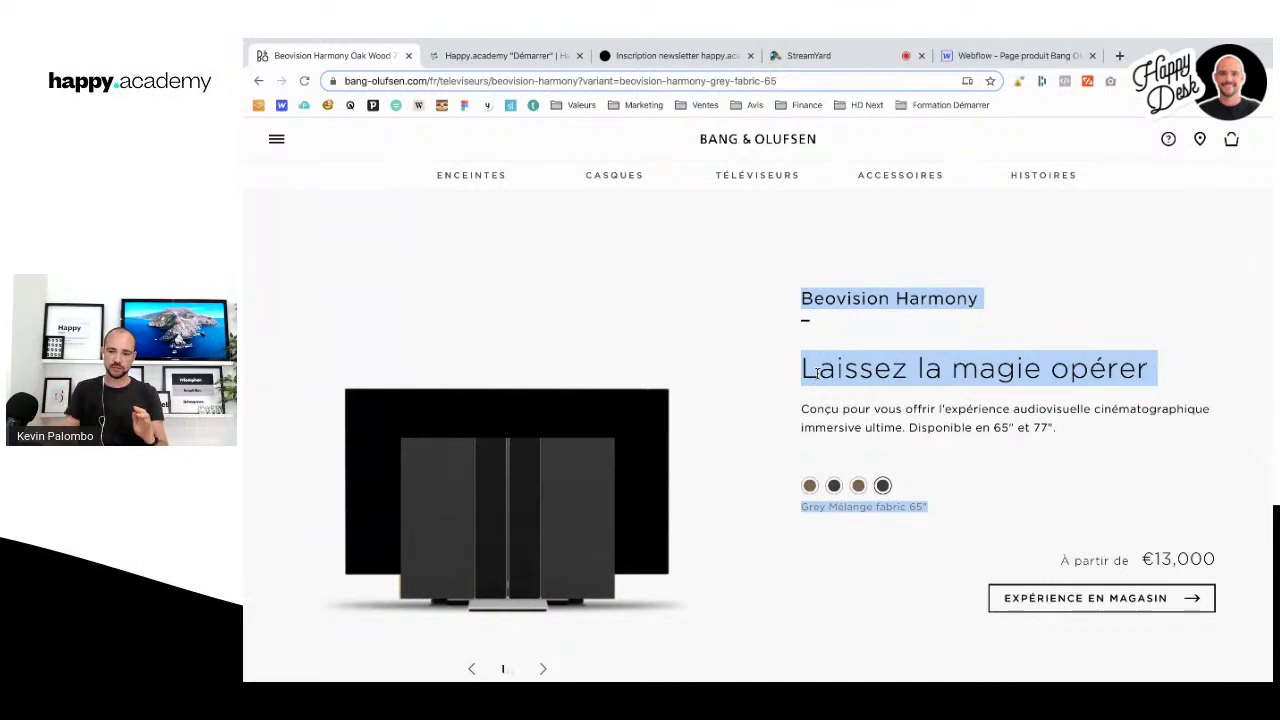
left_click(955, 544)
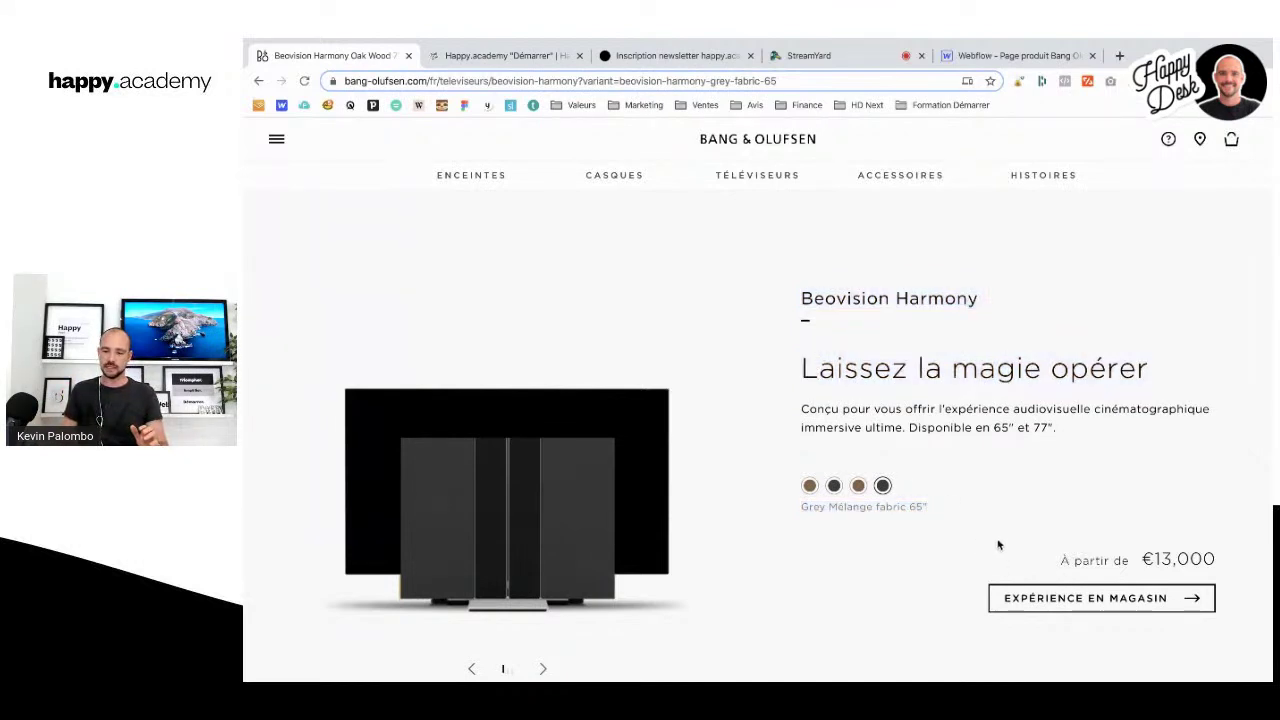
left_click_drag(978, 544, 1262, 594)
left_click(1245, 568)
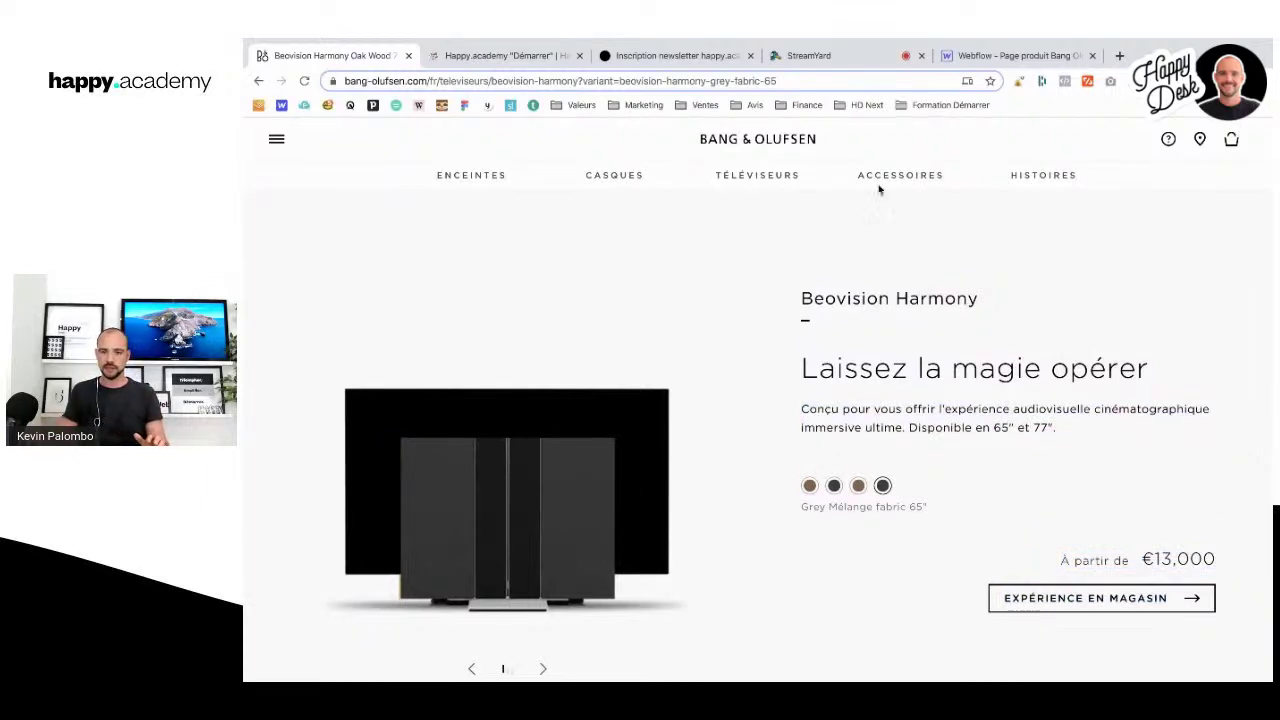
Step: Return to Webflow and delete the paragraph from the second text div block, keeping its heading
left_click(1012, 55)
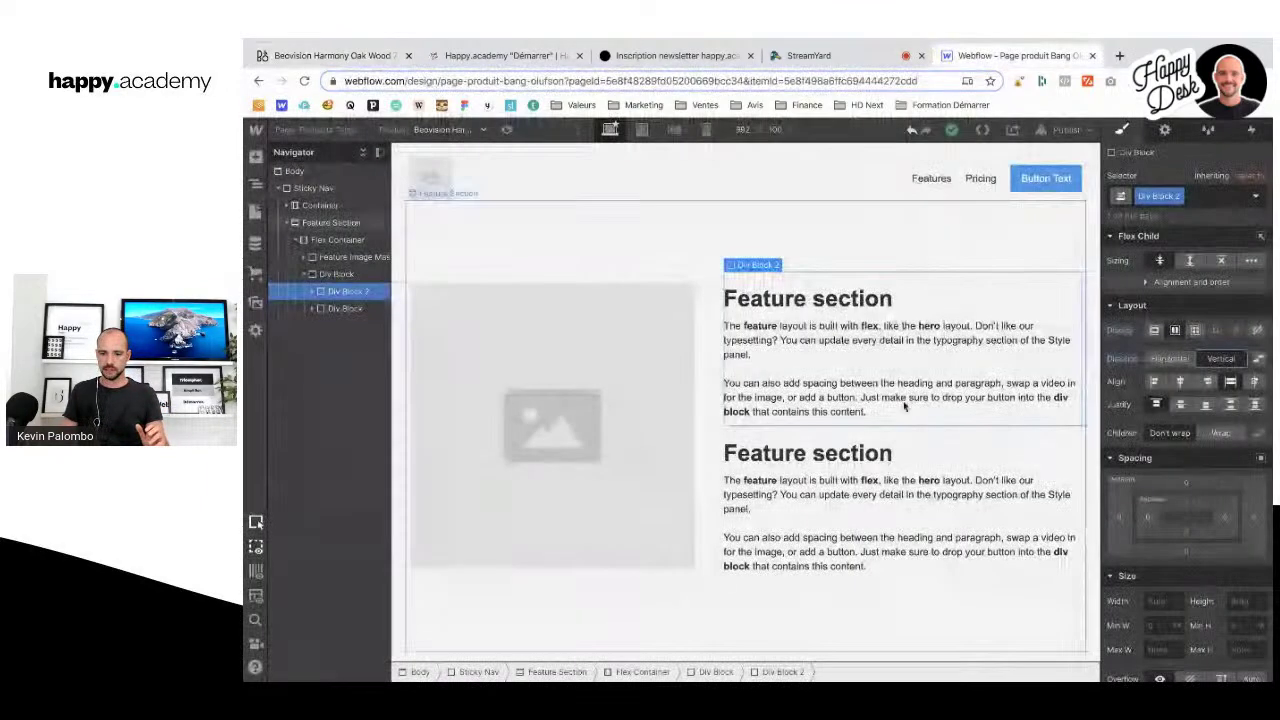
left_click(819, 460)
left_click(822, 487)
key("Delete")
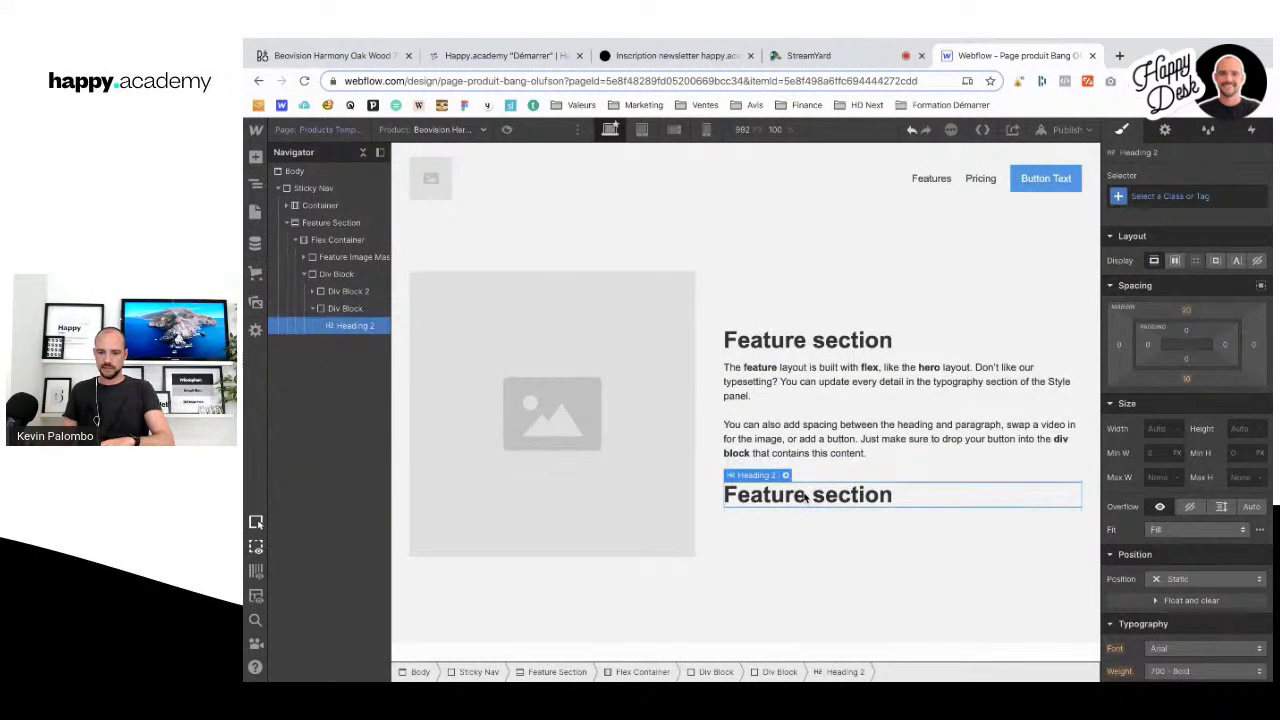
Step: Check the title texts on the Bang & Olufsen page, and duplicate the heading in the first text div block in Webflow
key("ctrl+Tab")
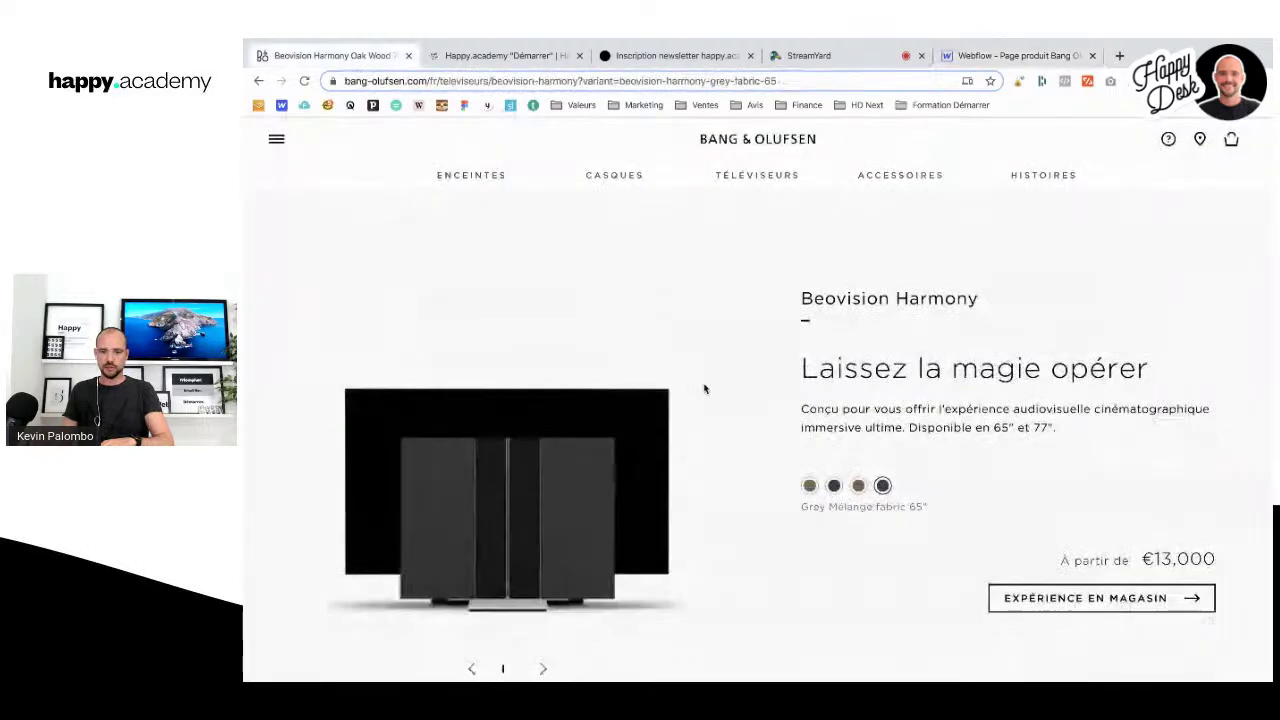
left_click(1040, 56)
left_click(832, 340)
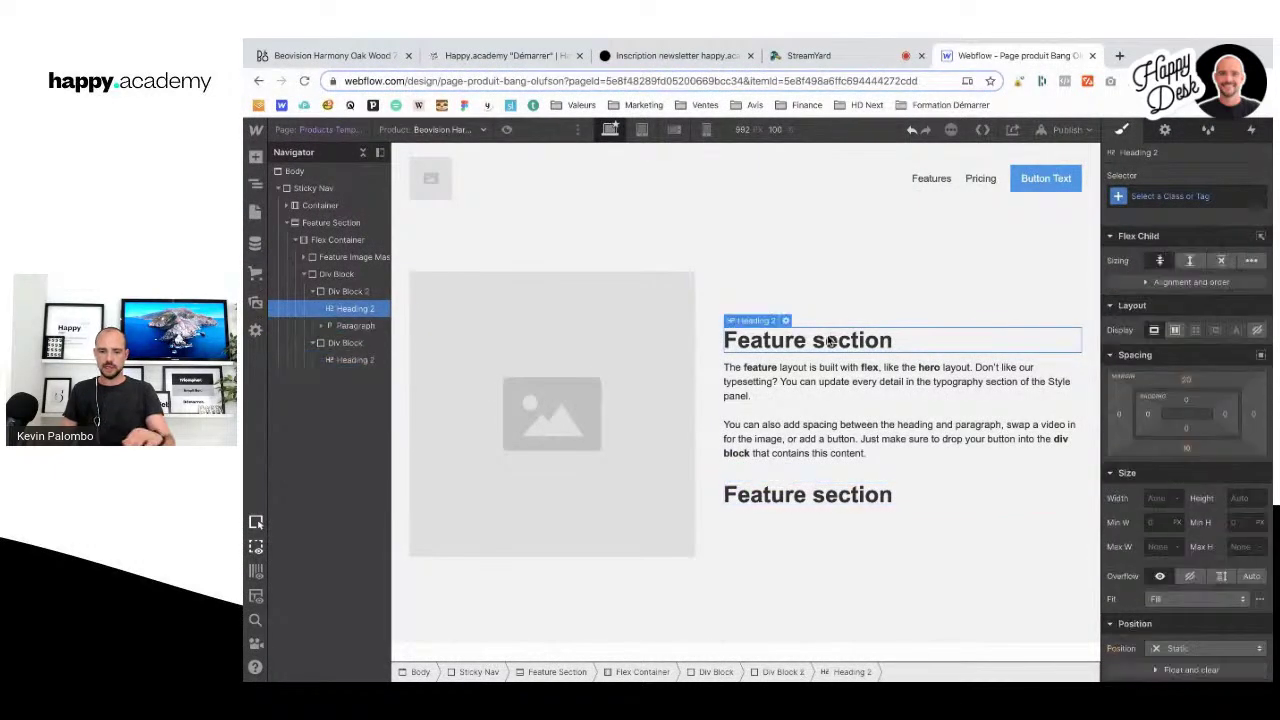
key("ctrl+Tab")
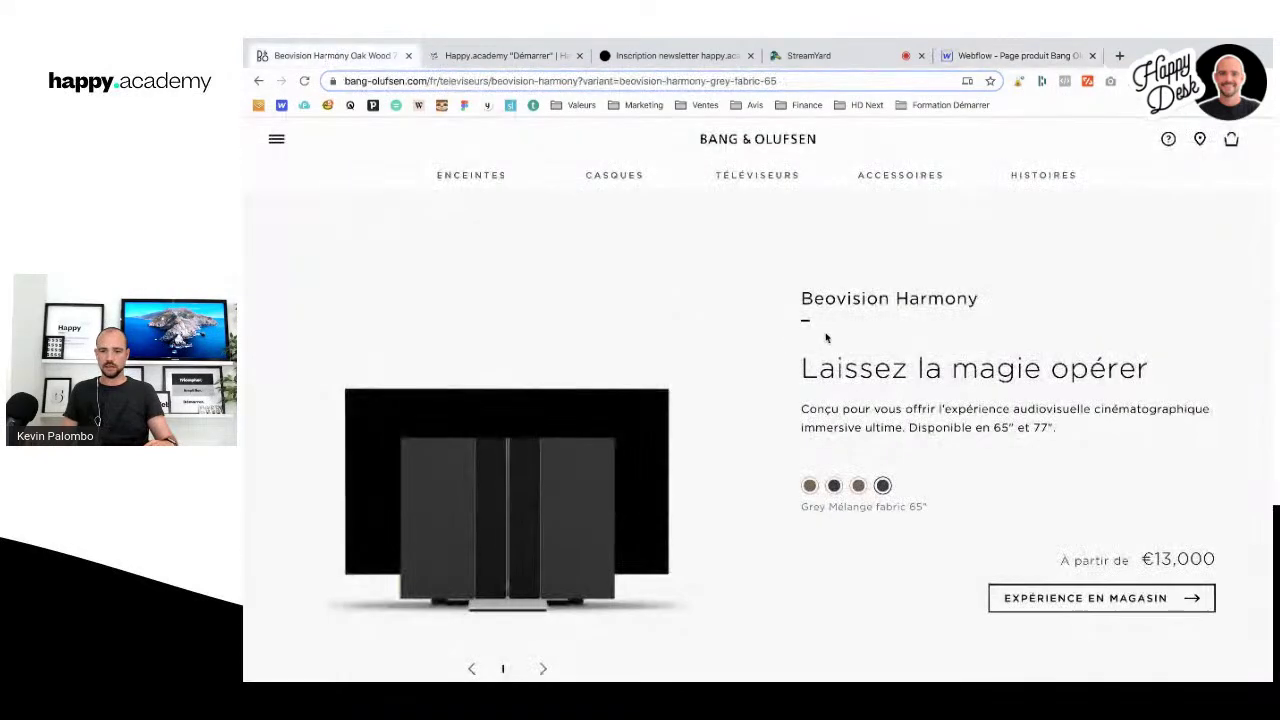
key("ctrl+shift+Tab")
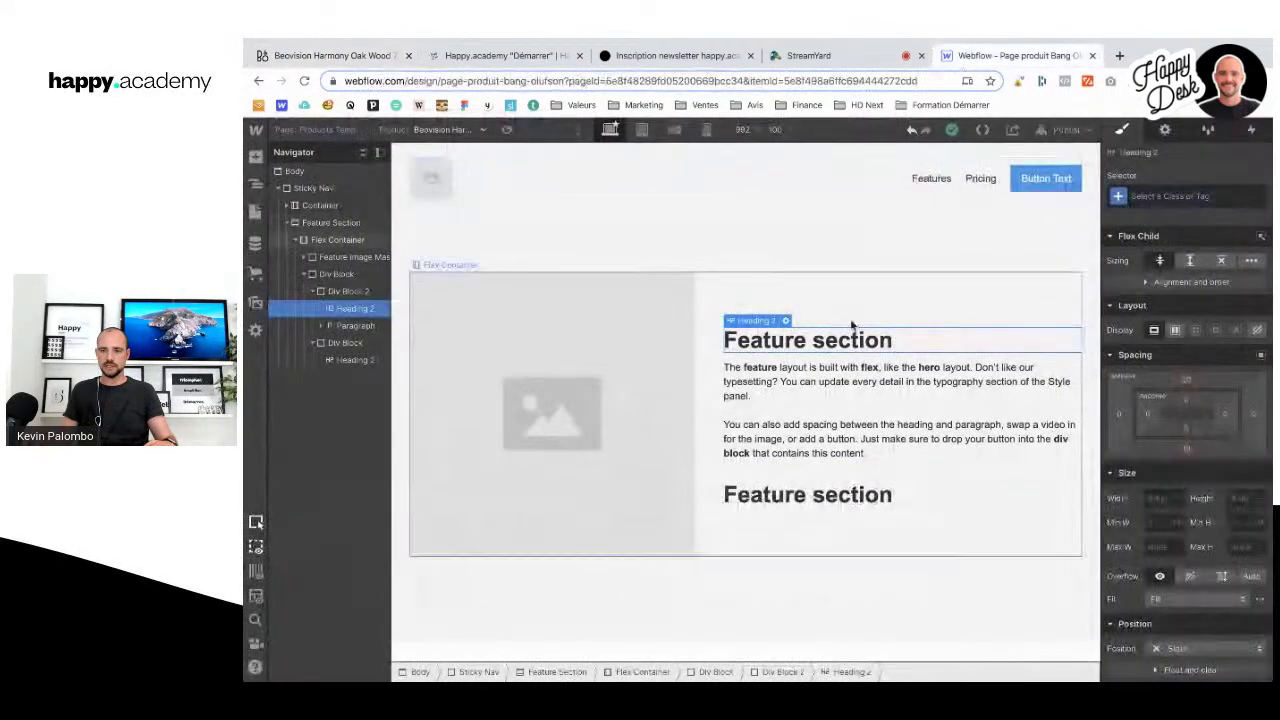
key("ctrl+d")
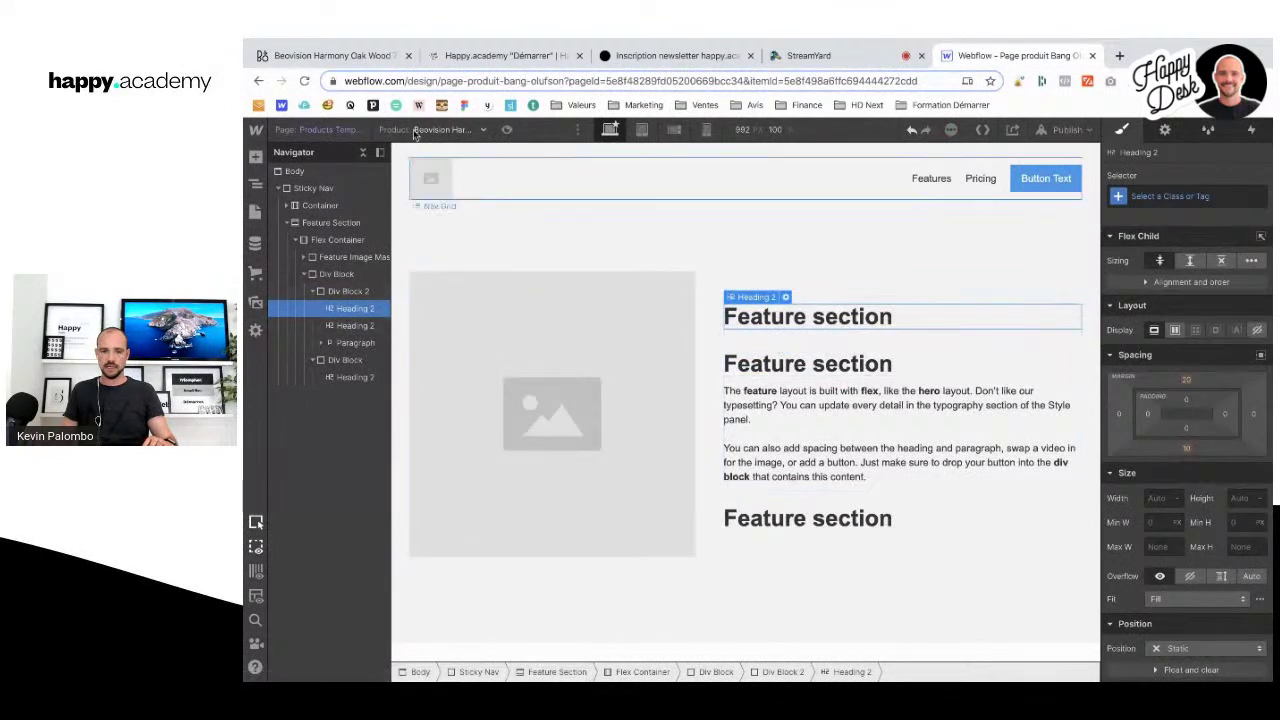
Step: Check the separator dash on the Bang & Olufsen page, and insert a div block between the two upper headings in Webflow
key("ctrl+Tab")
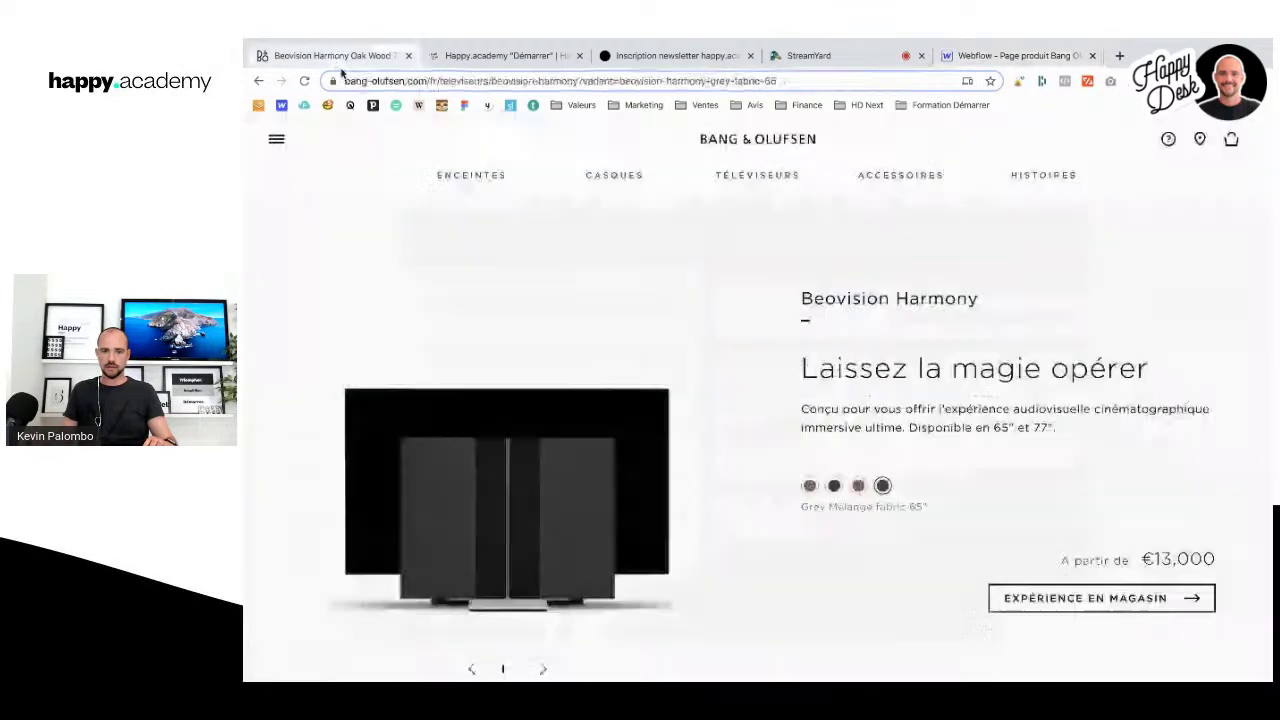
left_click_drag(812, 325, 800, 325)
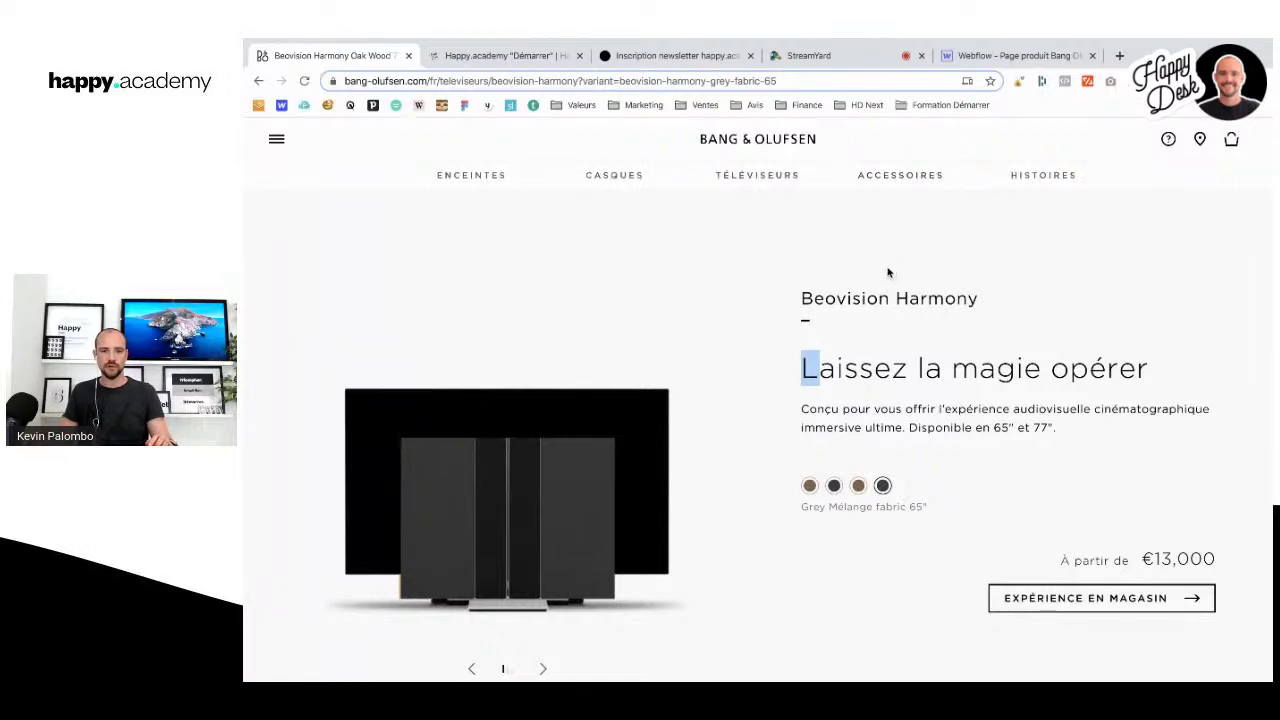
left_click(985, 56)
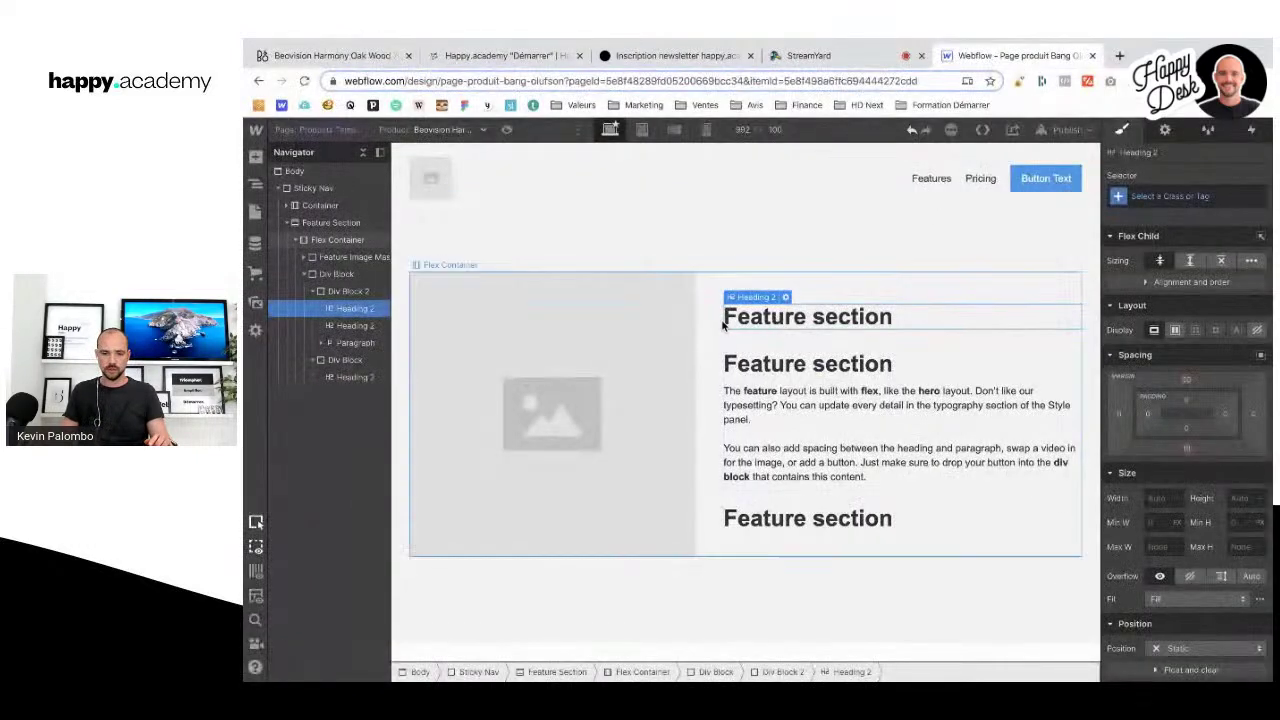
left_click(256, 159)
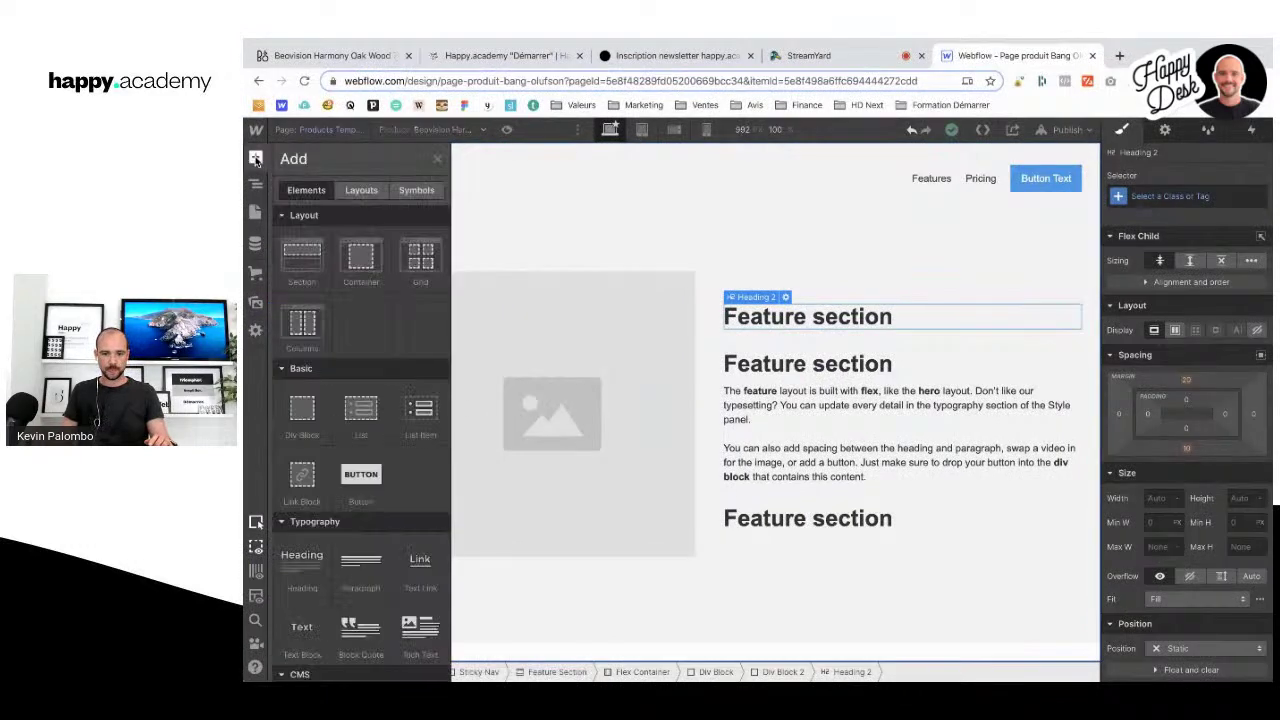
left_click(303, 420)
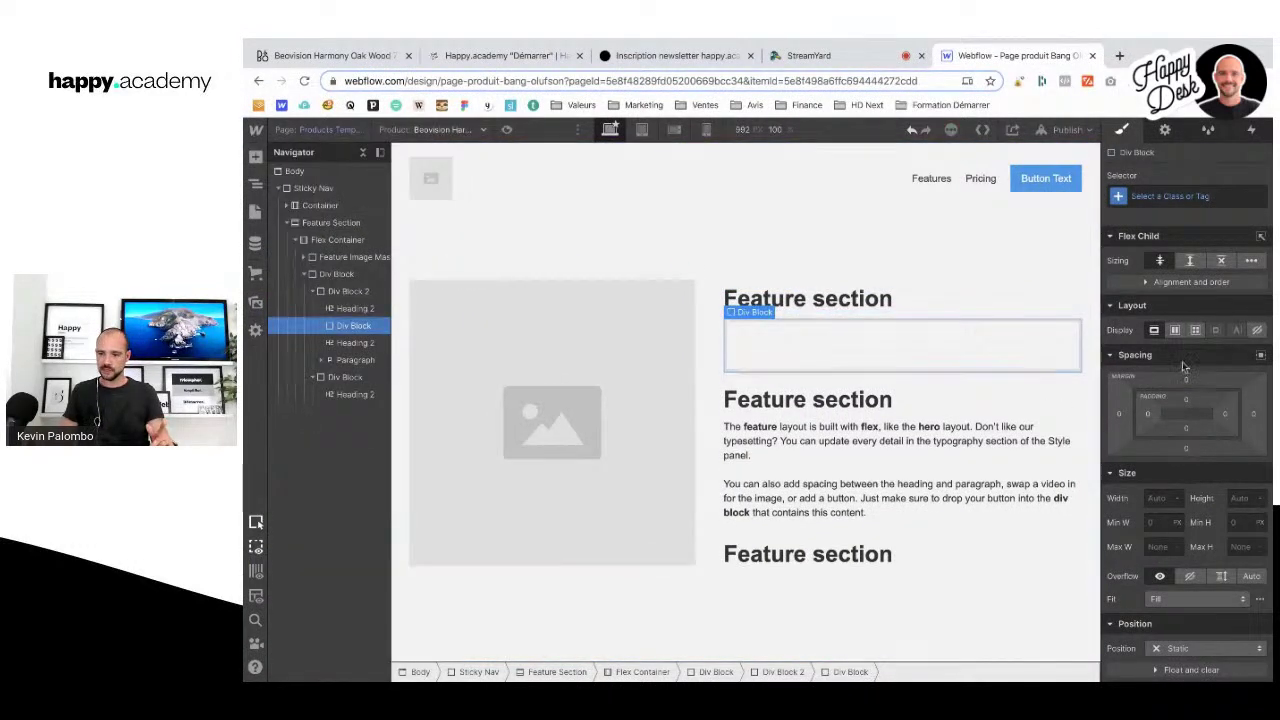
Step: Size the new separator div block to 20 px wide and 2 px high, checking the dash on the Bang & Olufsen page
left_click(1160, 499)
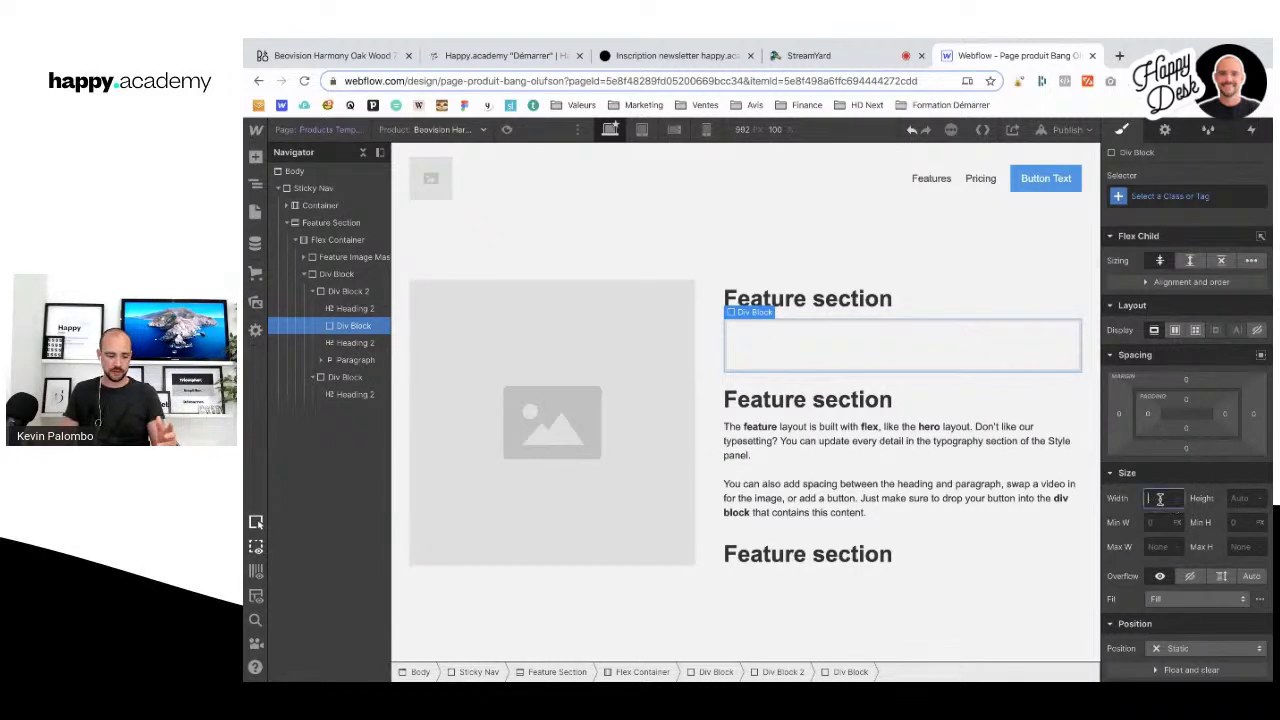
left_click(1238, 498)
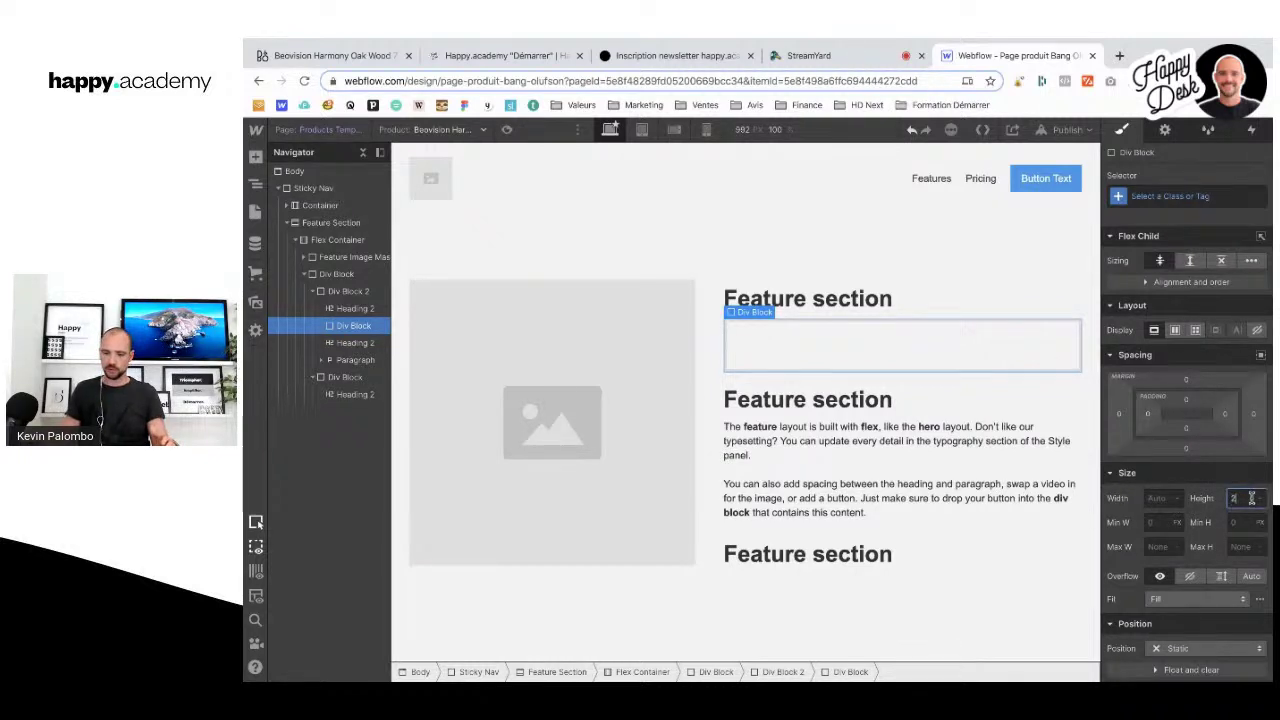
type("2")
key("Tab")
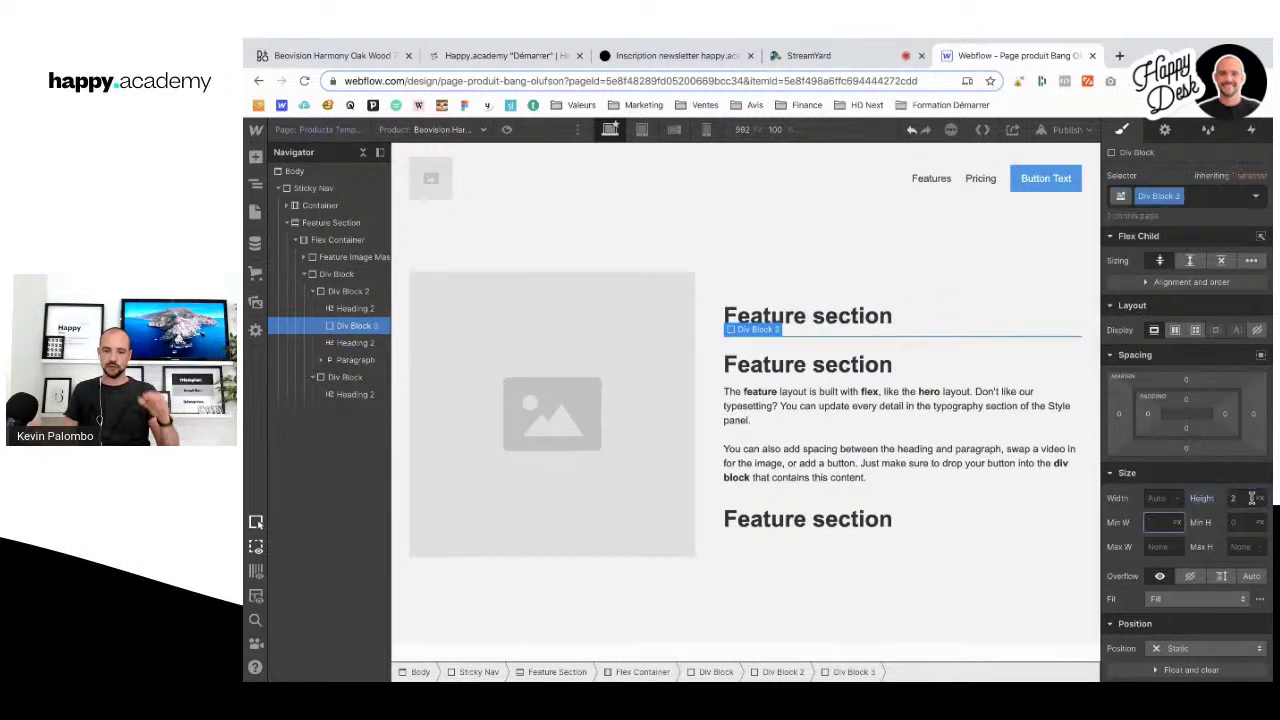
left_click(1152, 498)
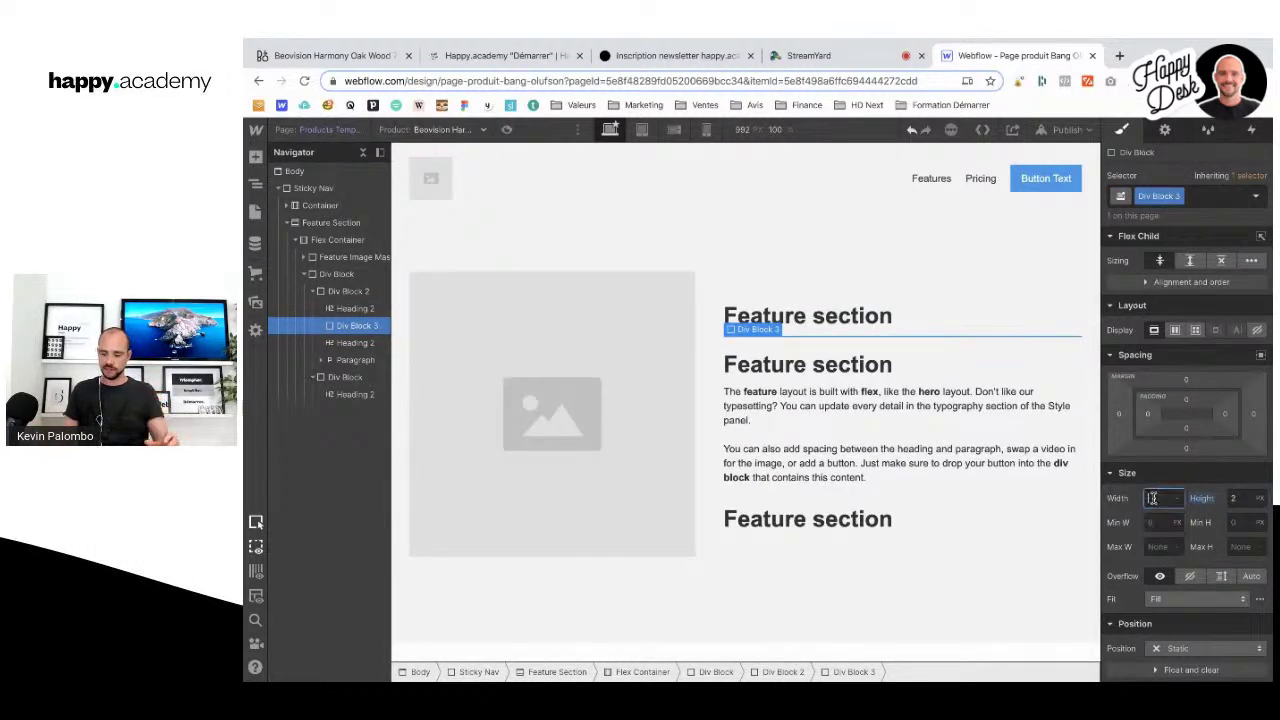
key("Tab")
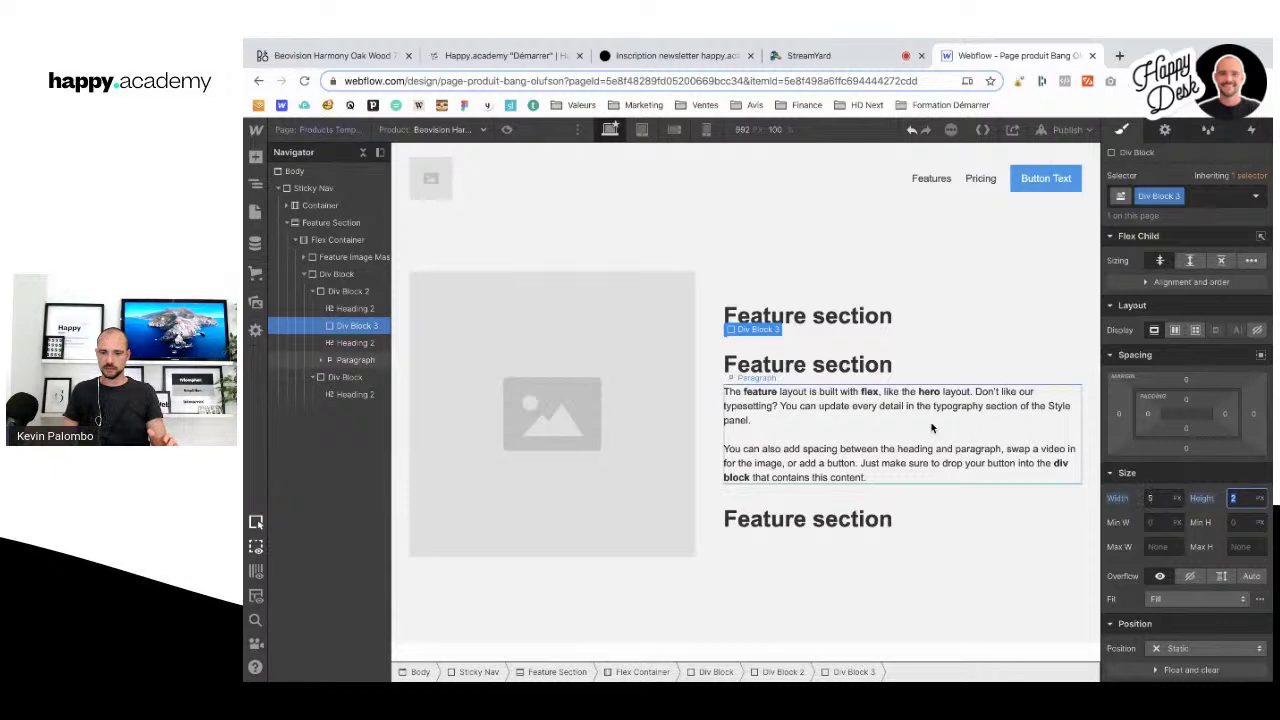
left_click(1157, 498)
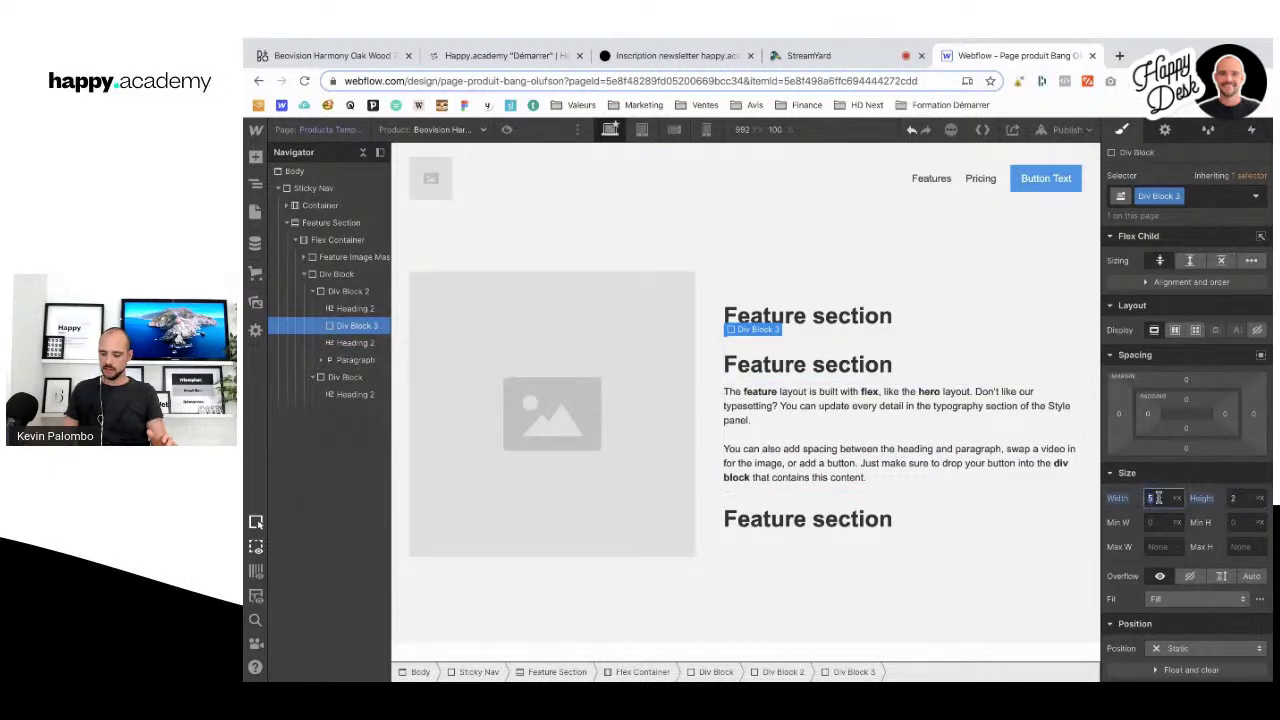
left_click(330, 55)
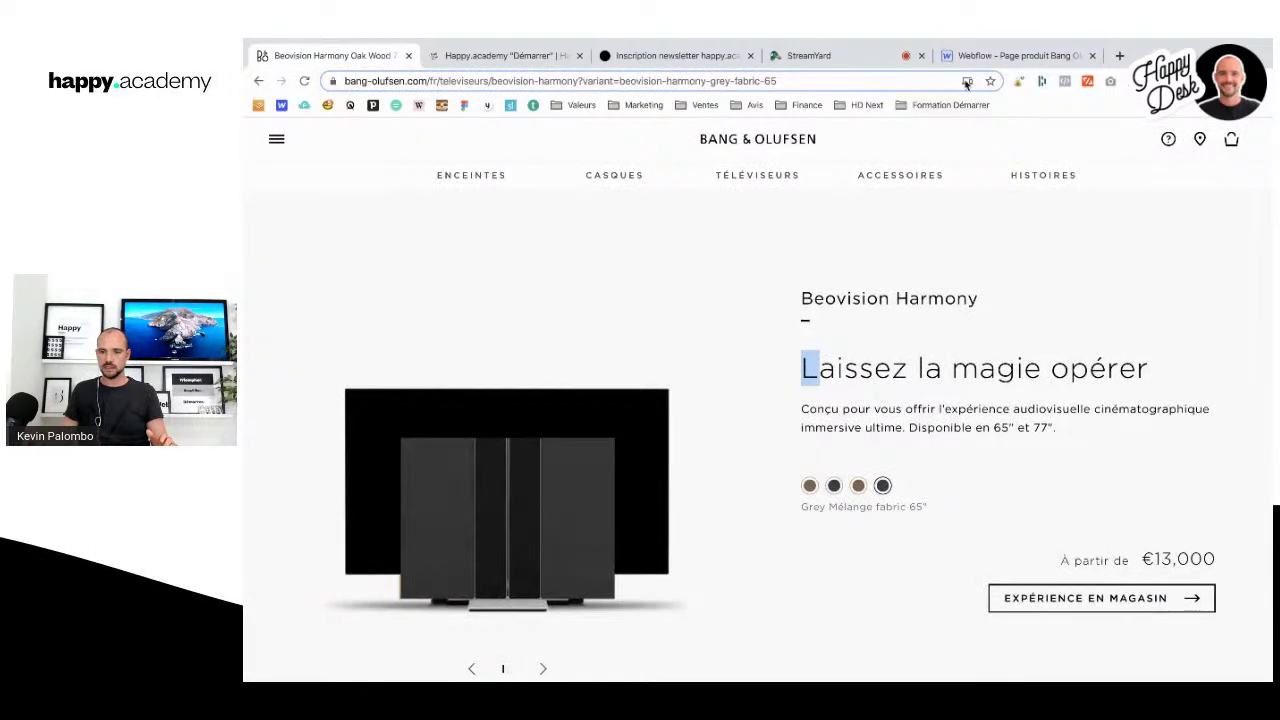
left_click(1012, 55)
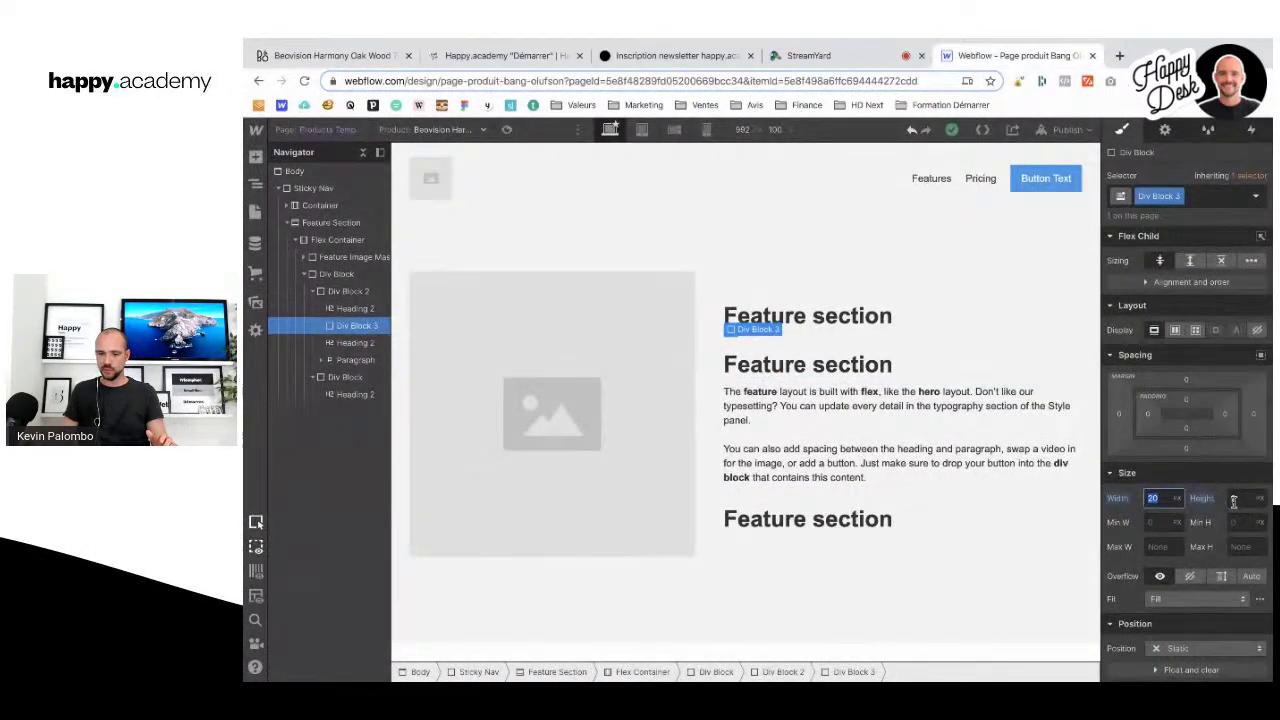
Step: Give the separator div block a black background and check it in the page preview
scroll(1217, 536, "down", 8)
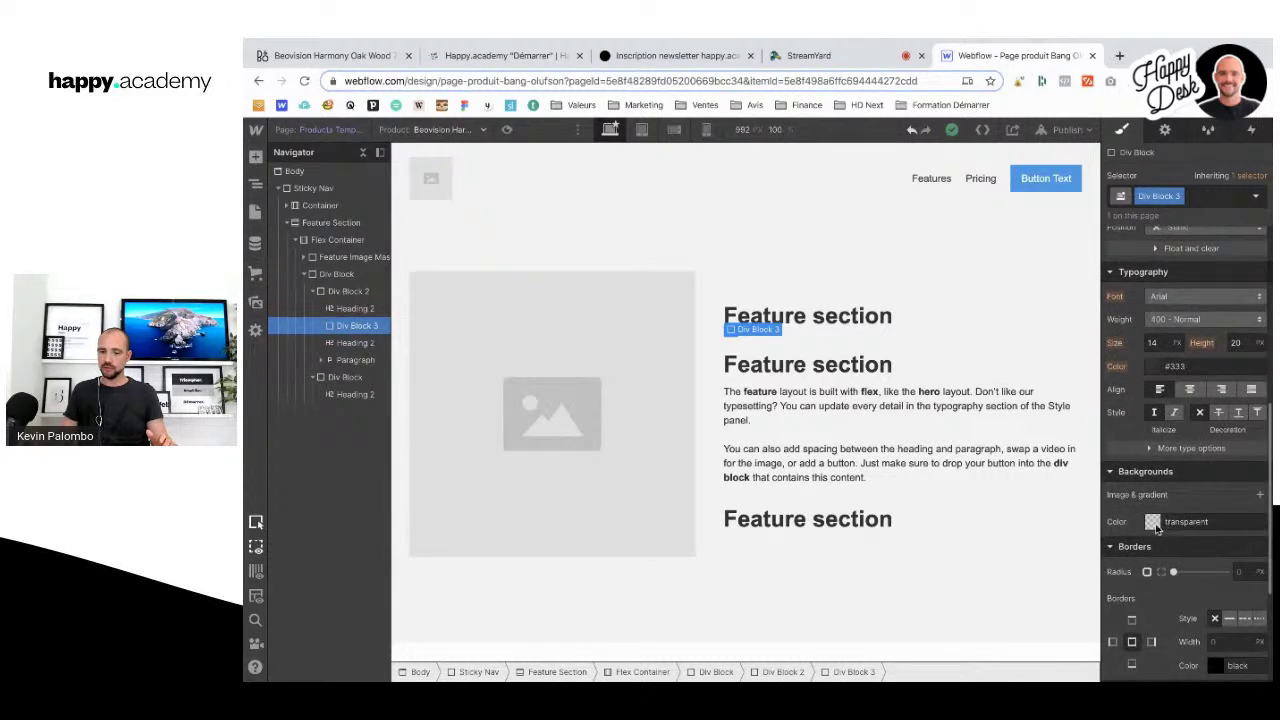
left_click(1154, 523)
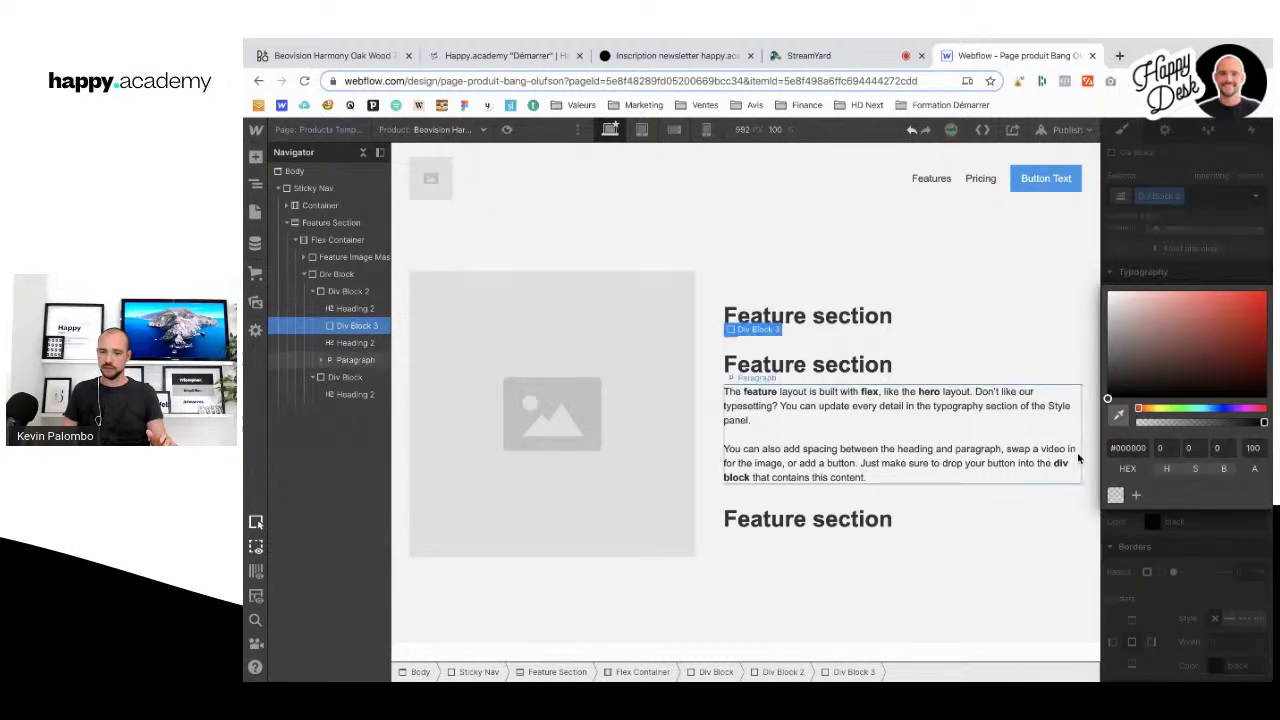
left_click(1222, 598)
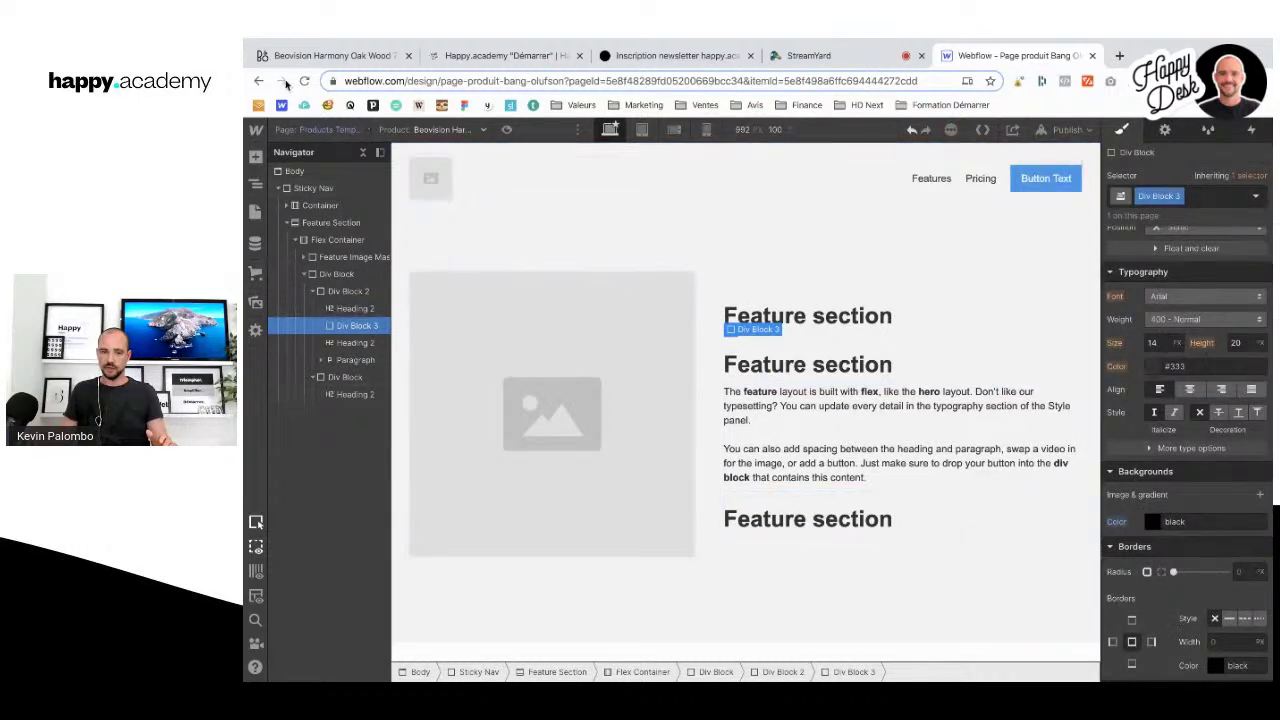
left_click(507, 129)
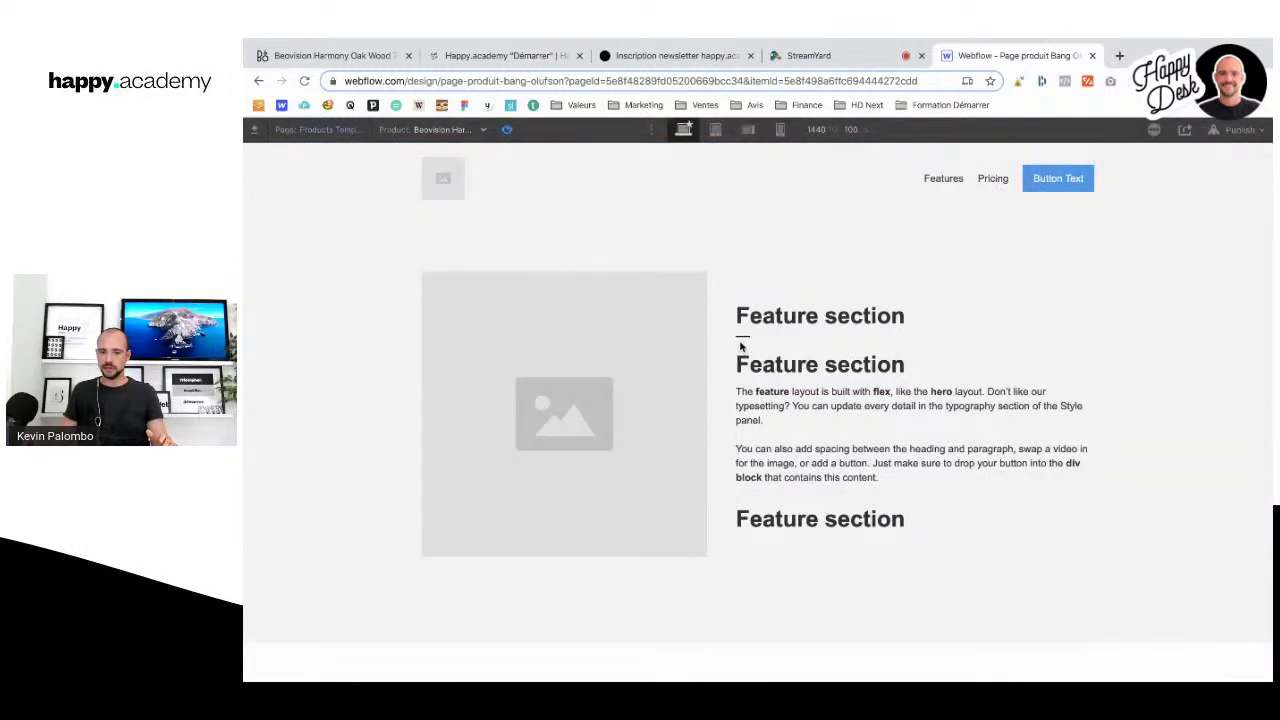
left_click(507, 129)
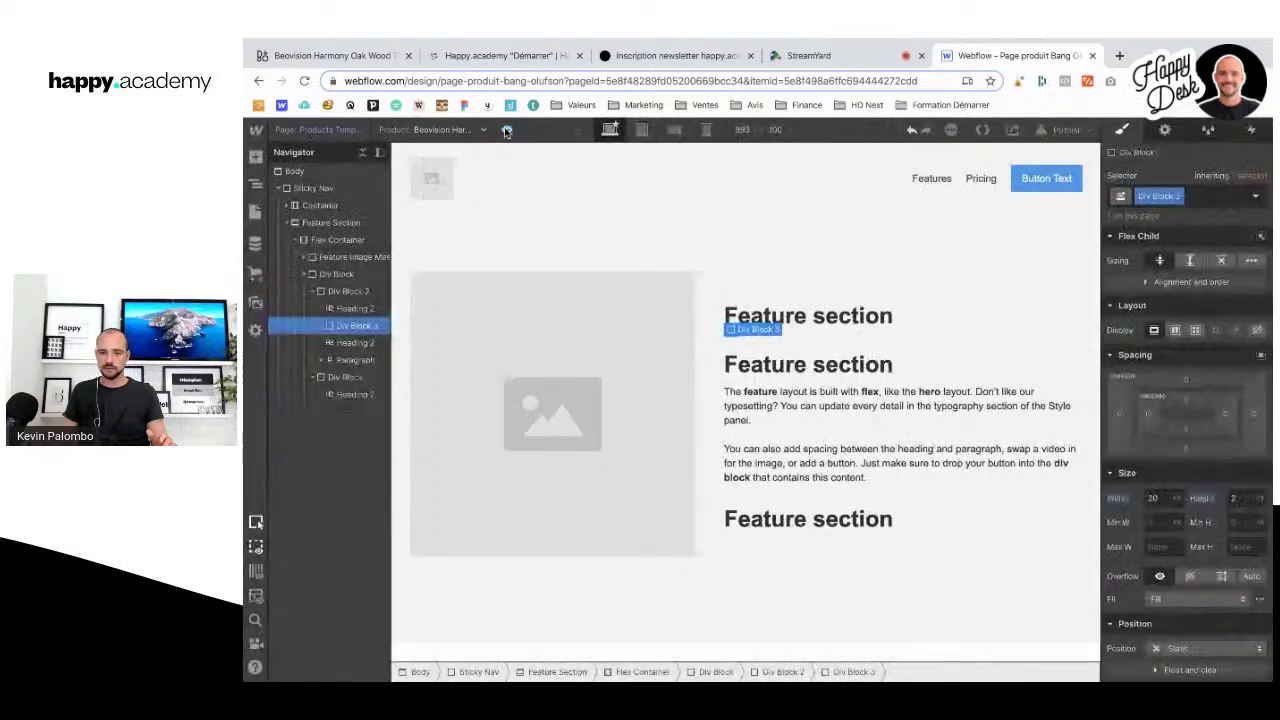
Step: Compare the two upper headings with the Bang & Olufsen page and examine its title, tagline, description, price and button
left_click(791, 317)
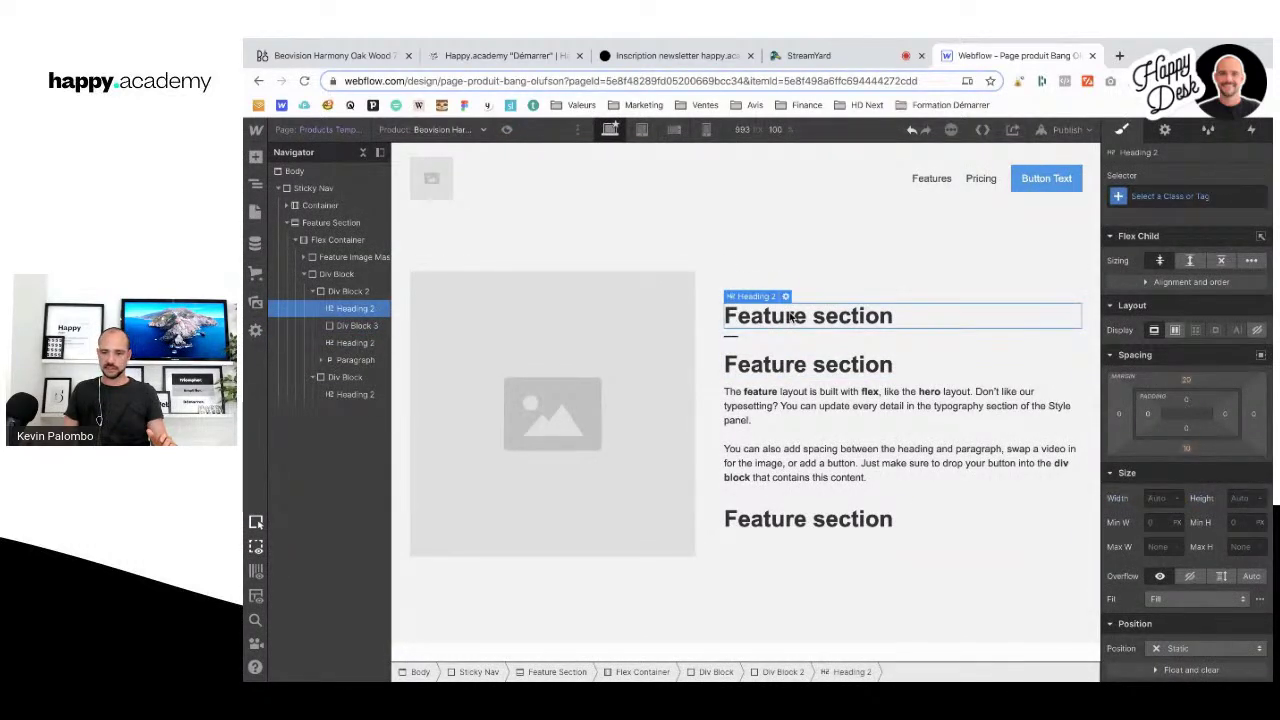
left_click(792, 365)
left_click(305, 52)
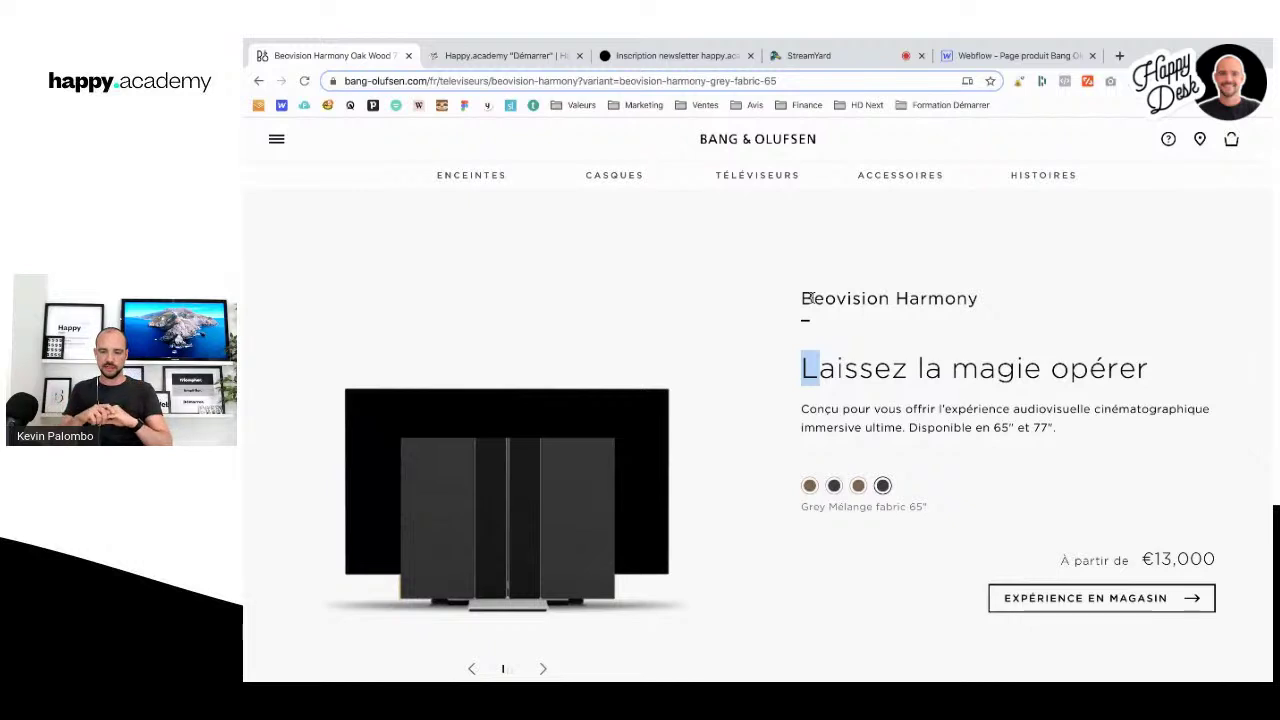
left_click_drag(803, 298, 997, 297)
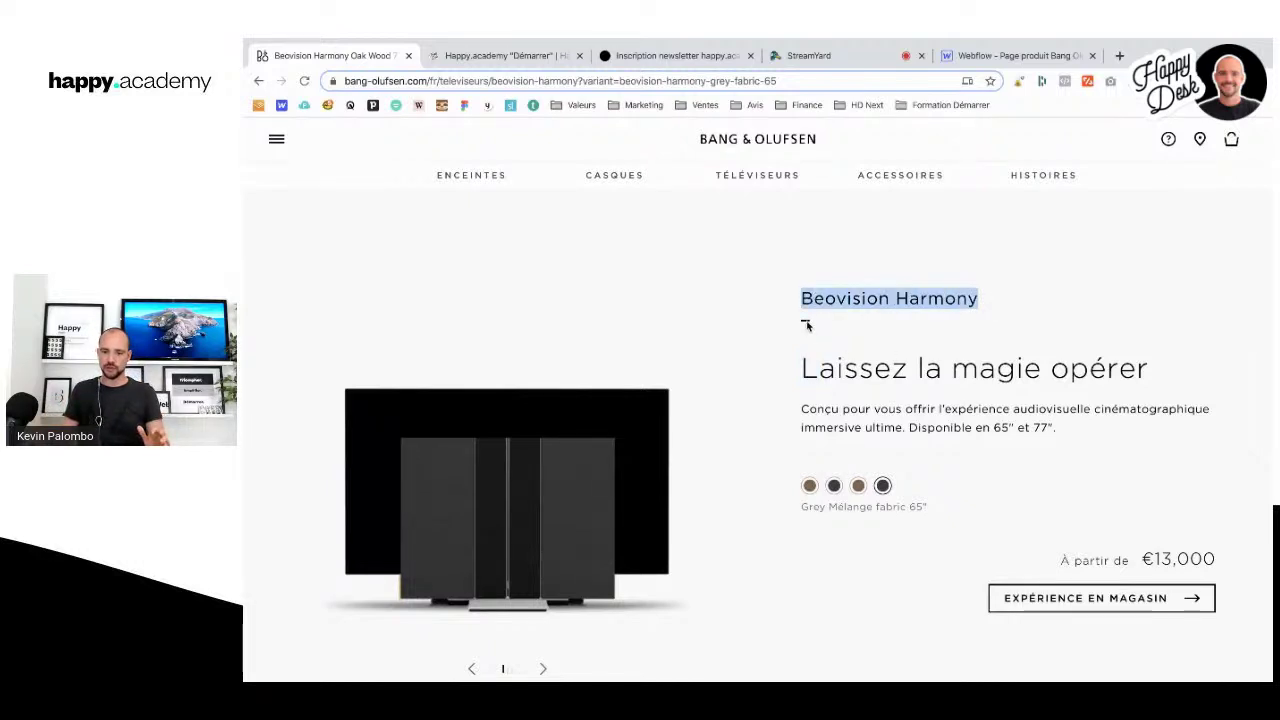
left_click_drag(801, 363, 1118, 360)
left_click_drag(1061, 422, 795, 409)
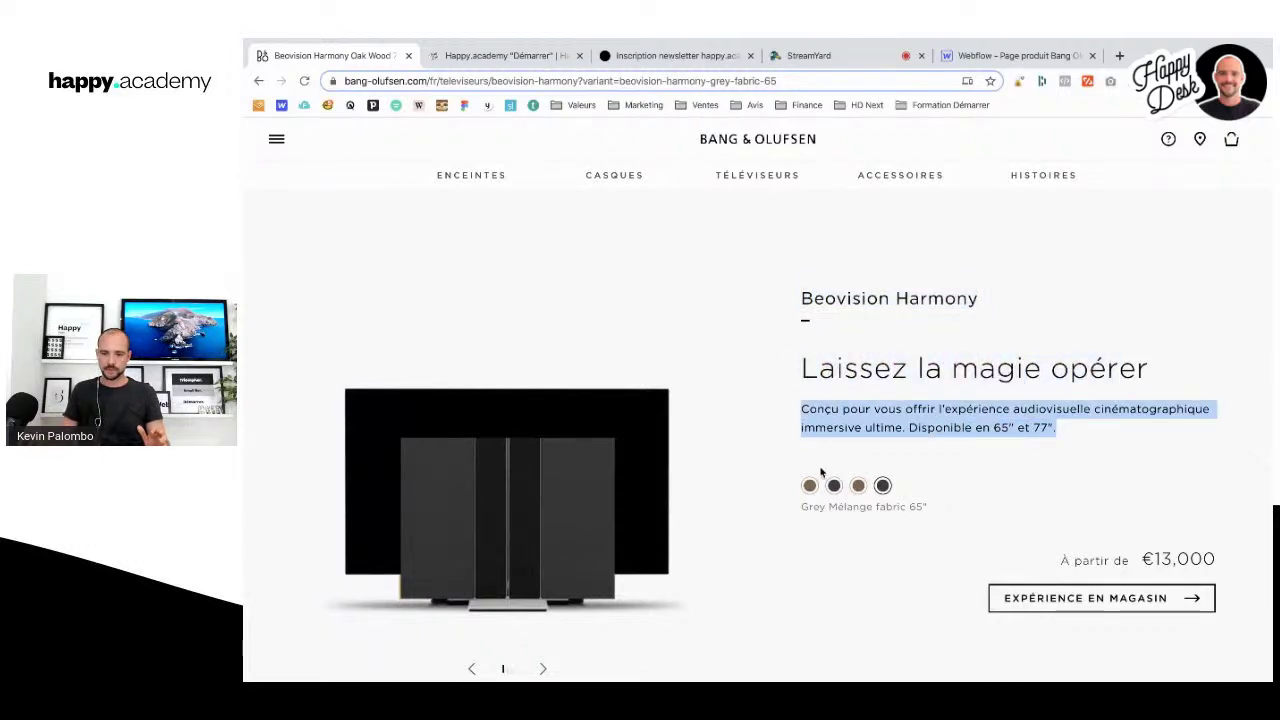
left_click_drag(929, 513, 1216, 560)
left_click(1004, 527)
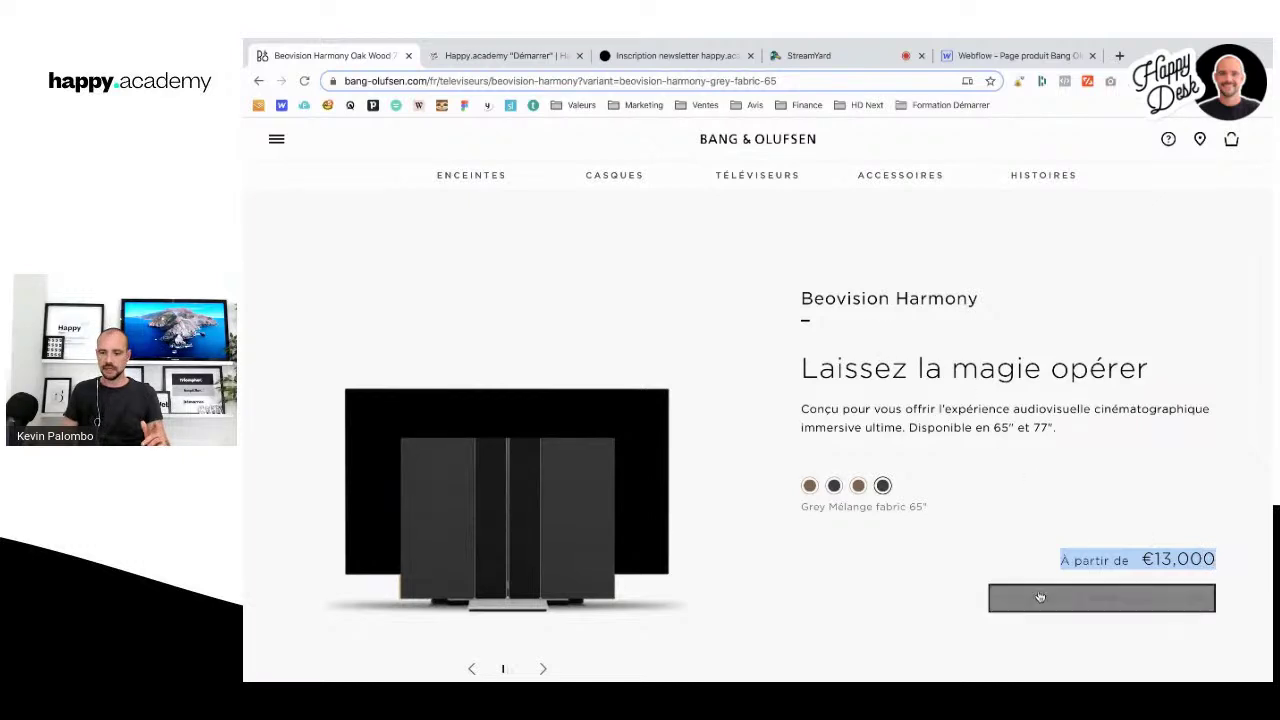
Step: Return to Webflow and add a button below the heading in the second text div block
left_click(992, 58)
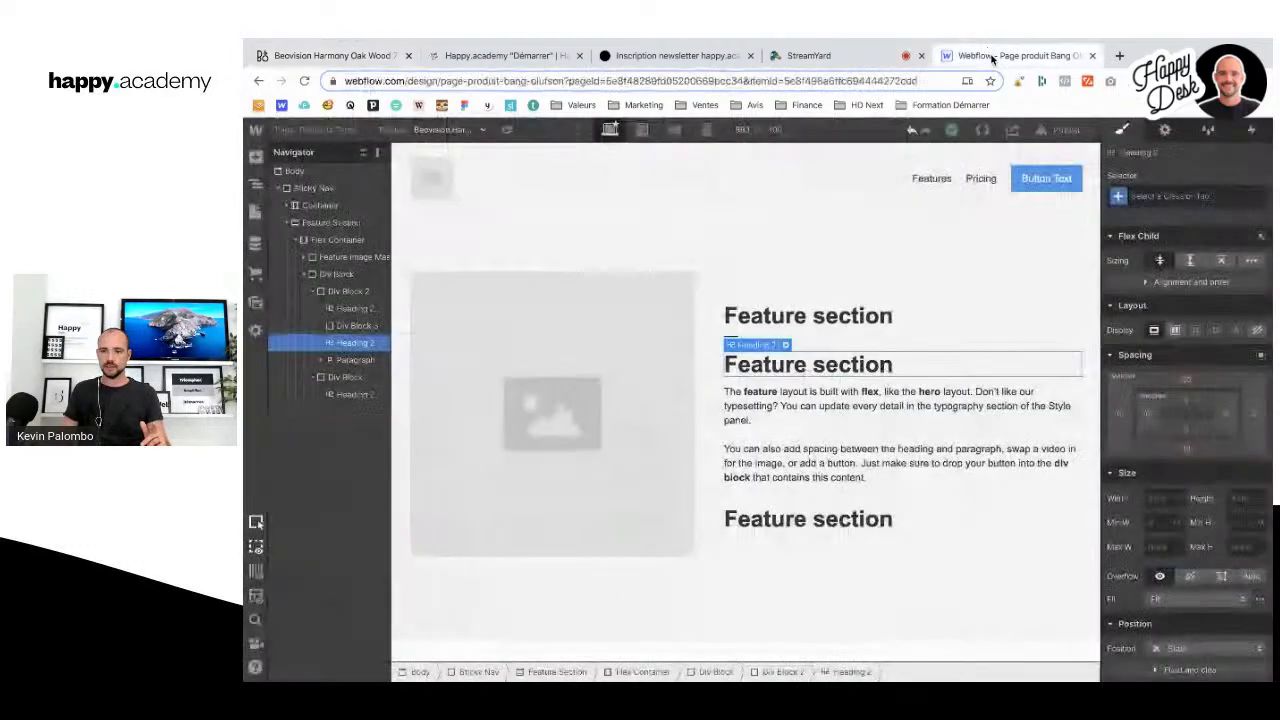
left_click(917, 530)
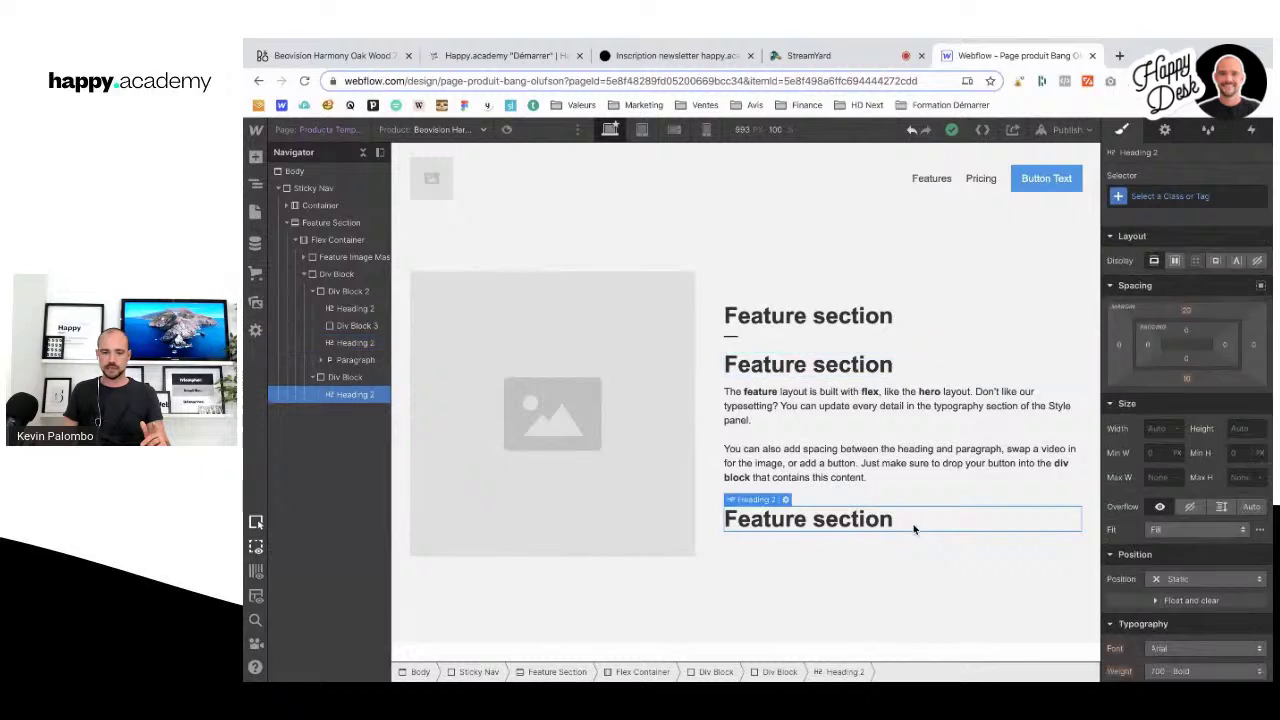
left_click(345, 377)
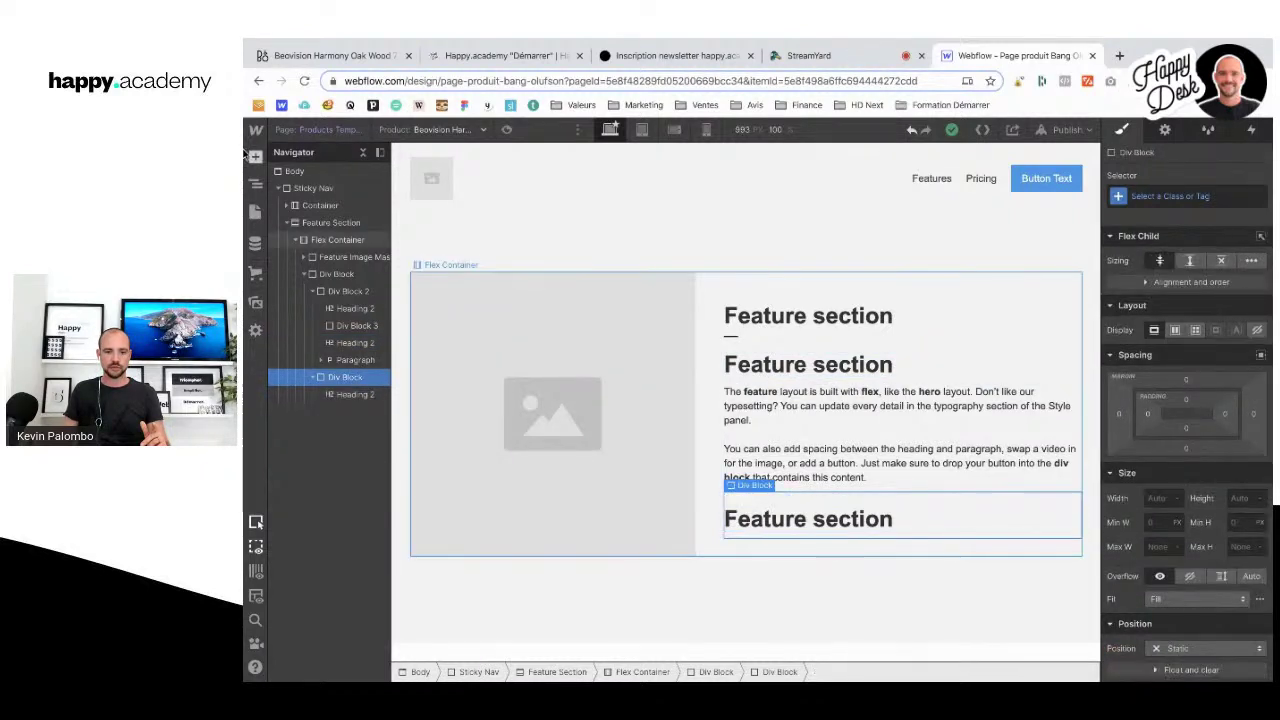
left_click(255, 157)
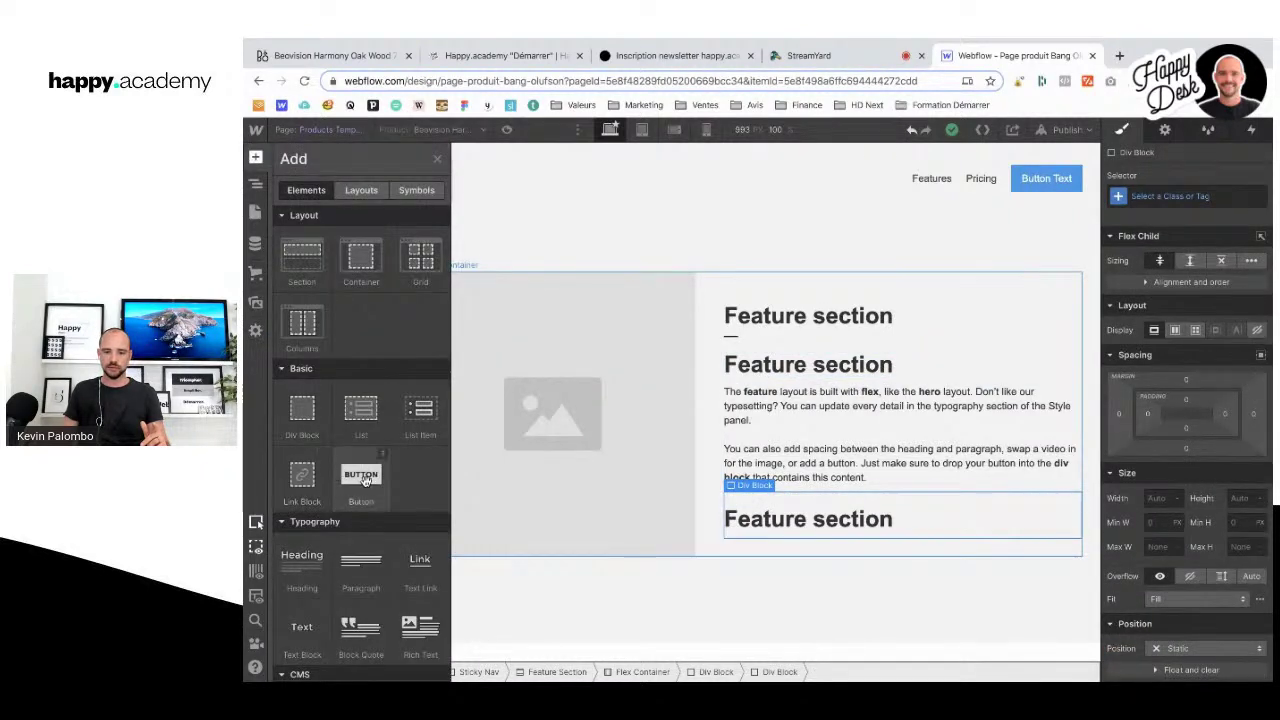
left_click(365, 481)
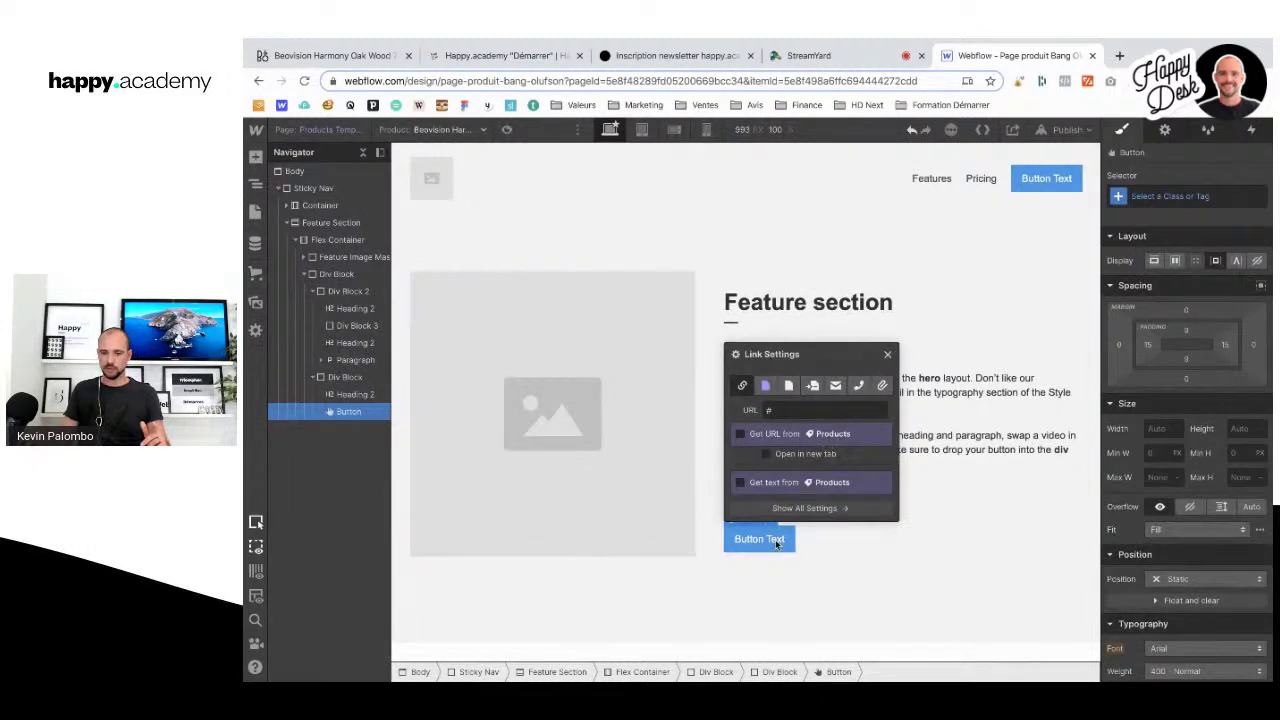
Step: Create the class "bouton achat" on the new button in the second text div block
left_click(1155, 196)
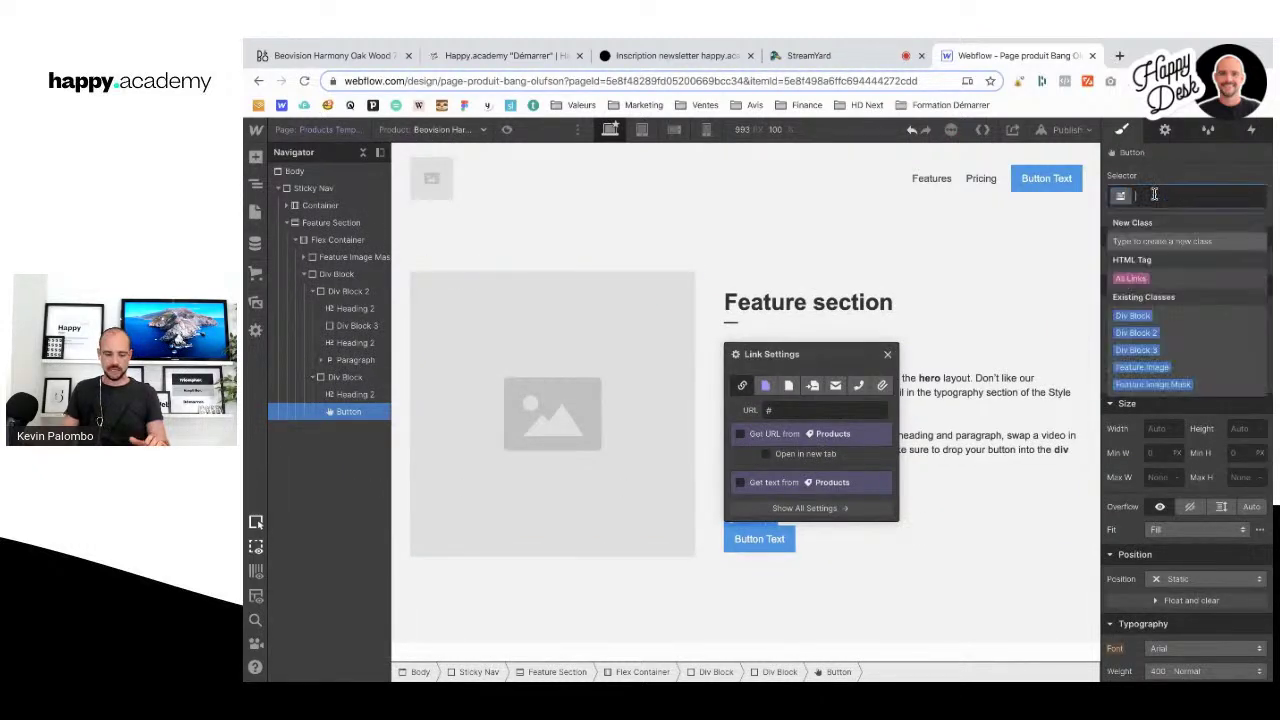
type("bouton")
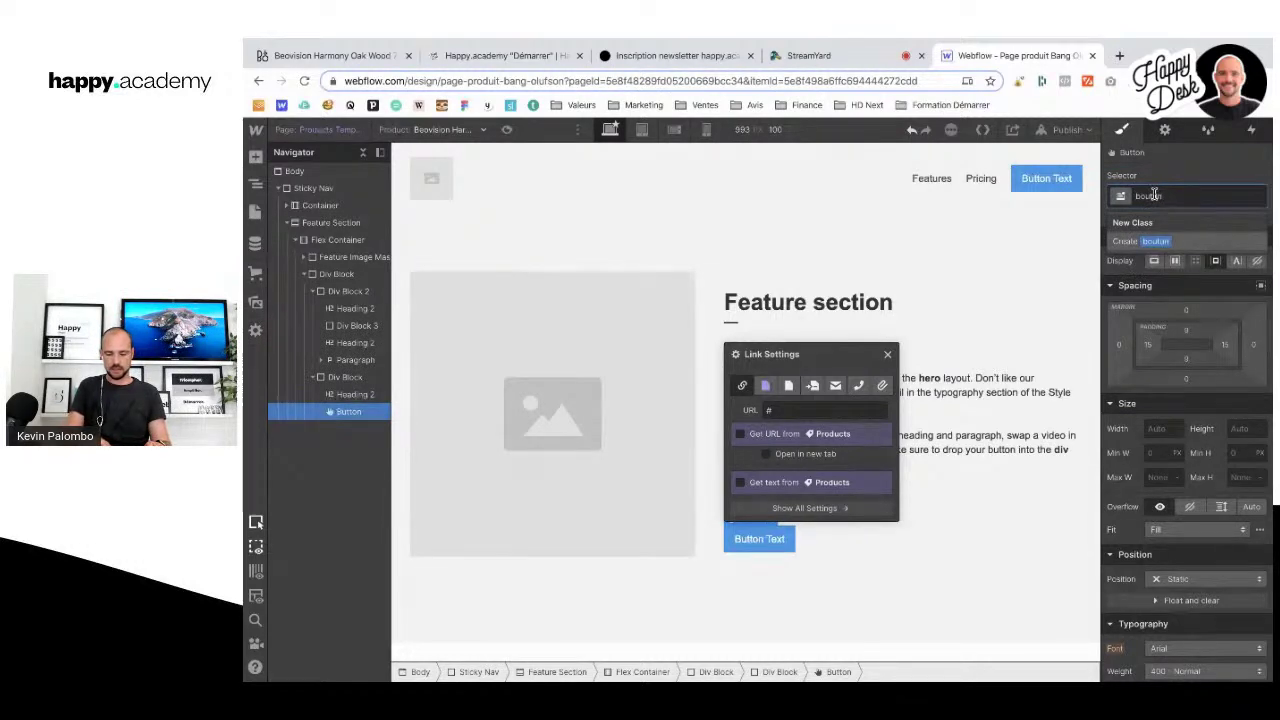
type(" achat")
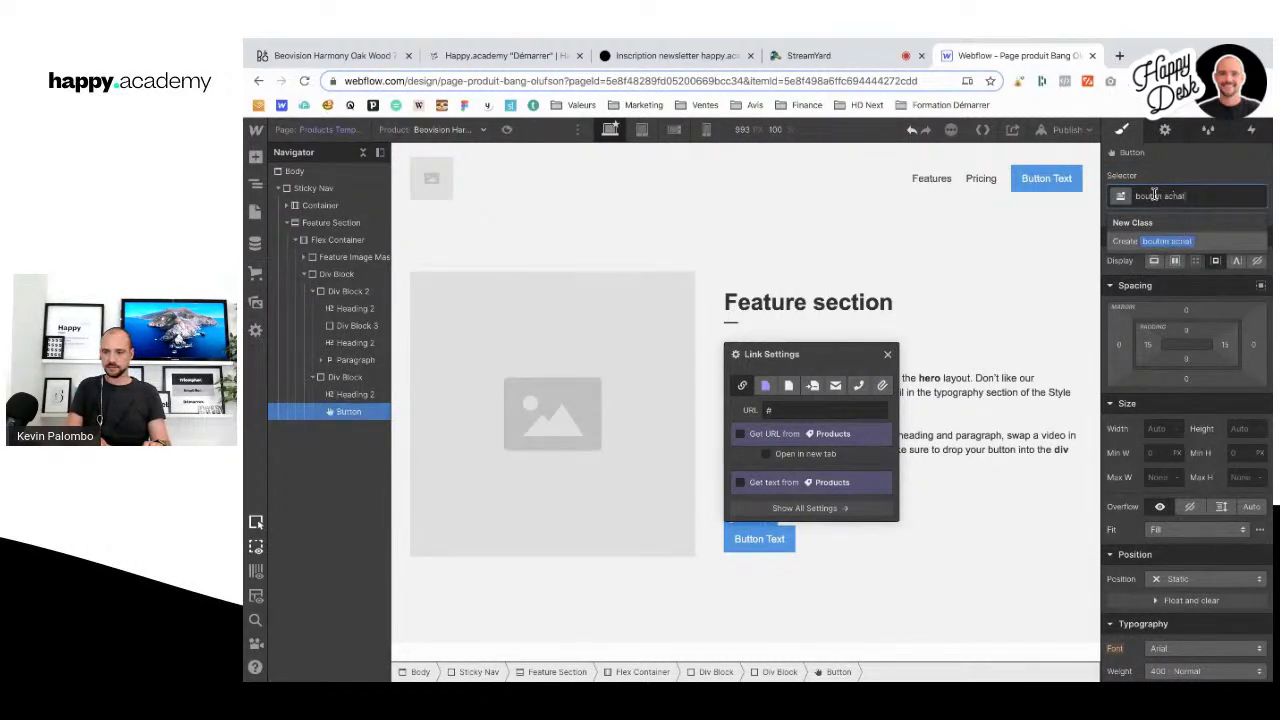
key("Return")
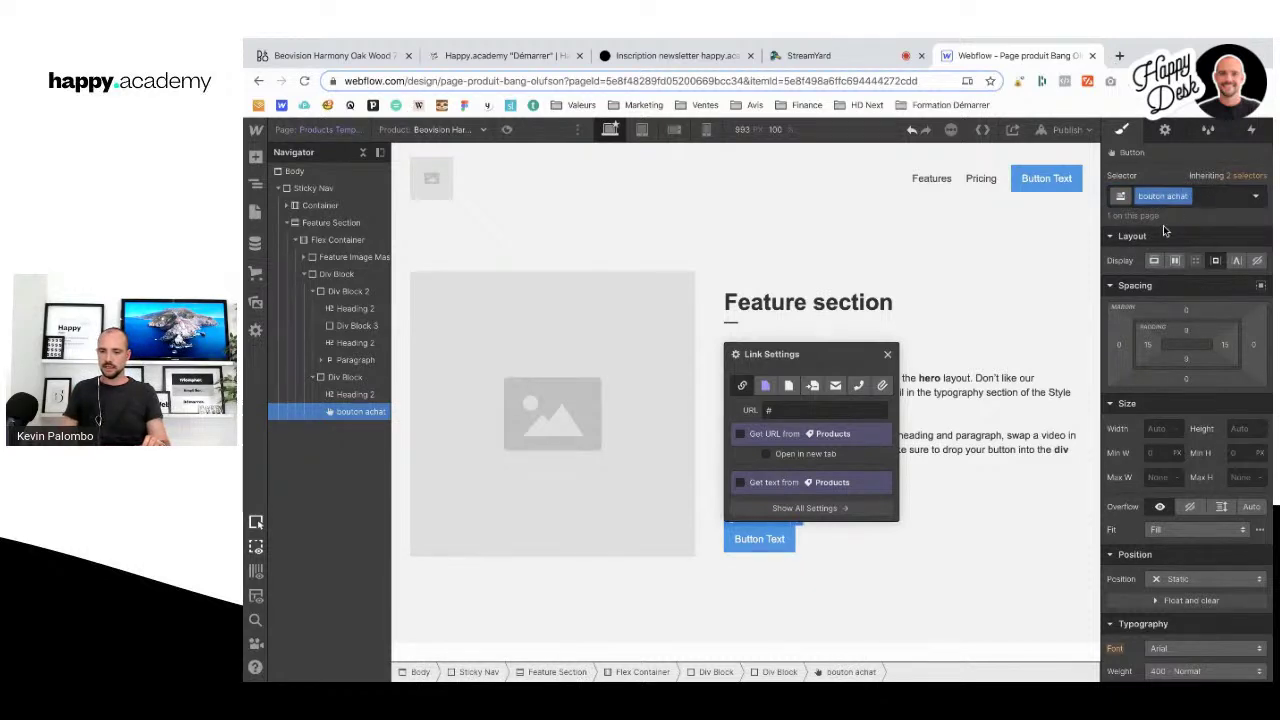
Step: Make the button's blue background colour fully transparent by reducing its alpha to 0
scroll(1204, 434, "down", 4)
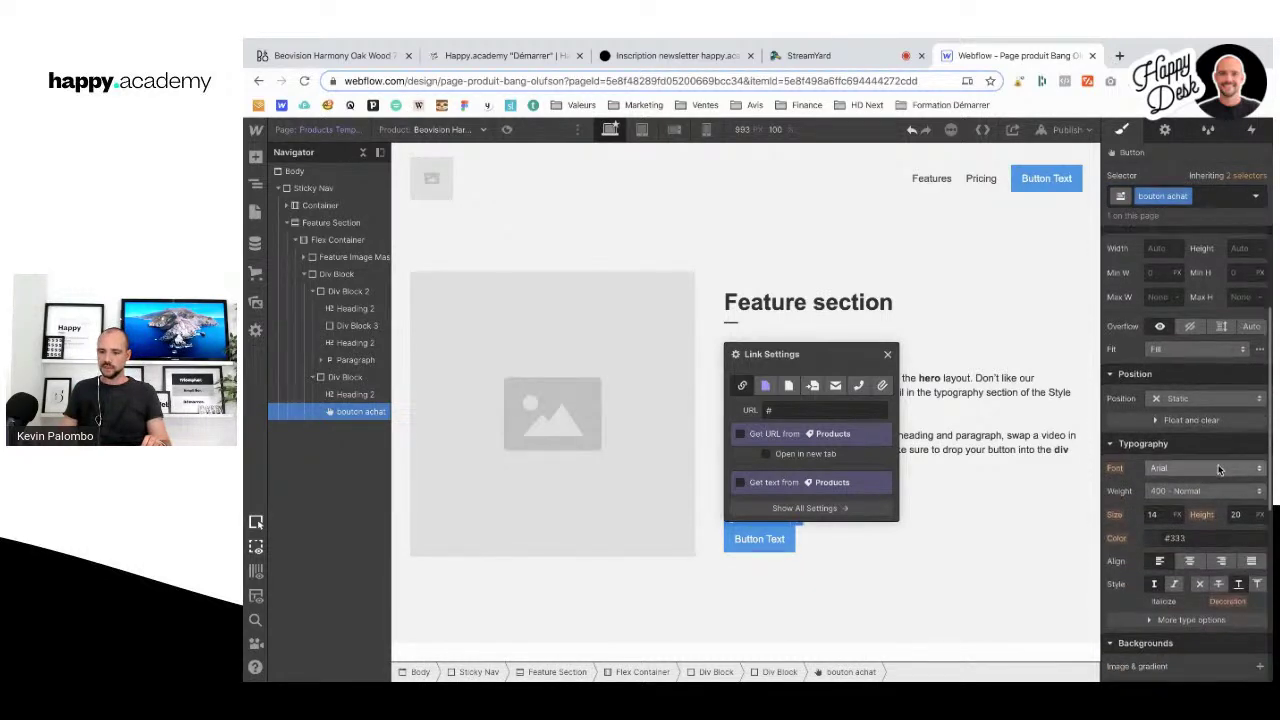
scroll(1218, 470, "down", 3)
left_click(1153, 391)
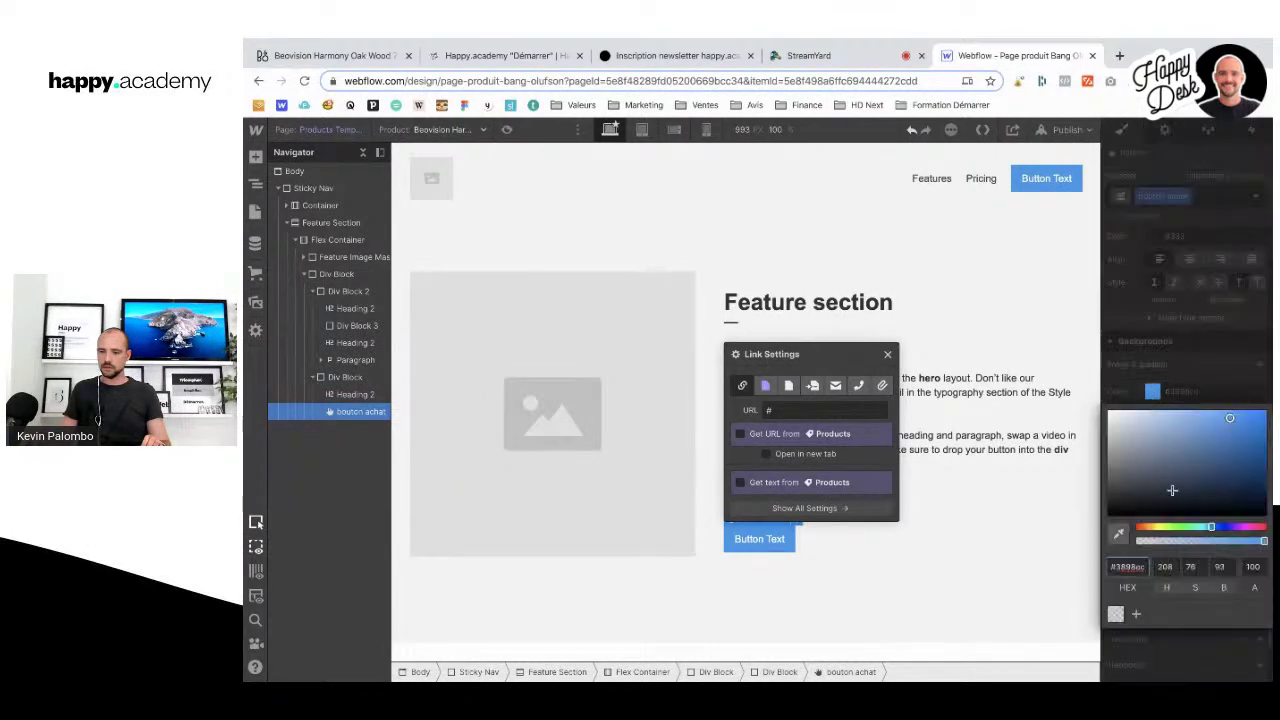
left_click(1160, 399)
left_click(1151, 392)
left_click_drag(1245, 541, 1138, 541)
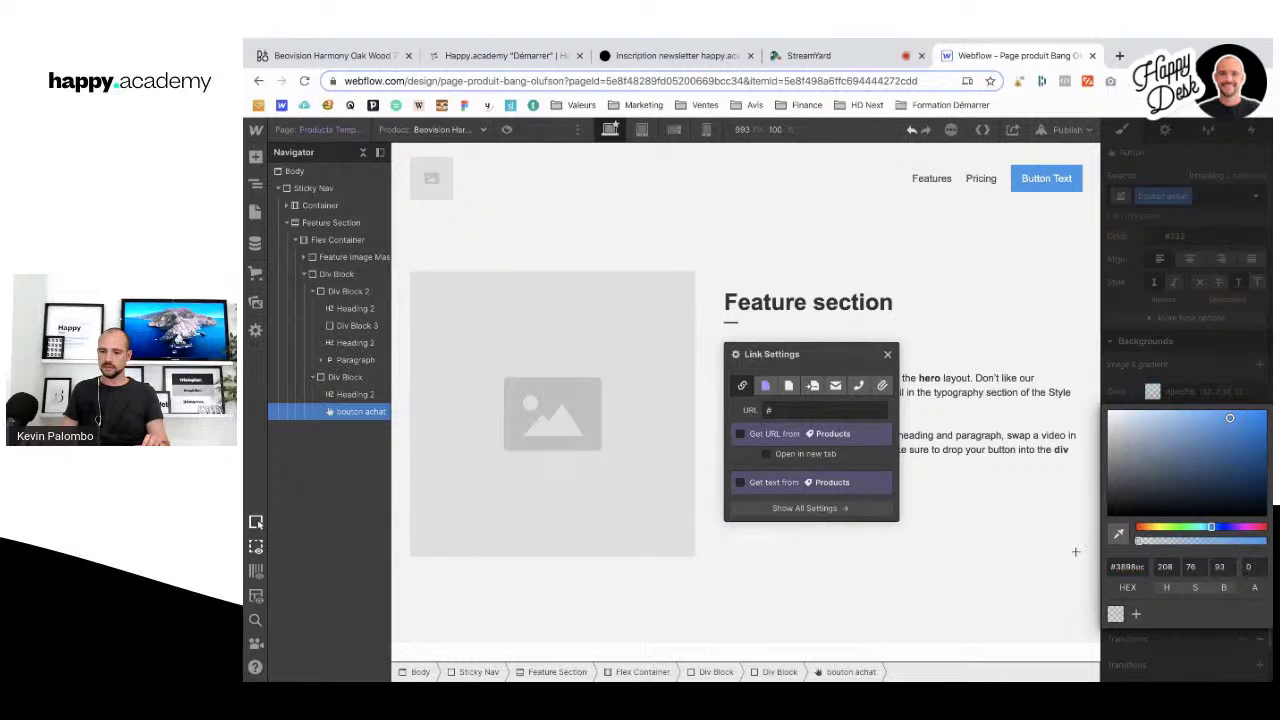
left_click(1175, 374)
Step: Set the button's text colour to black
scroll(1165, 490, "up", 5)
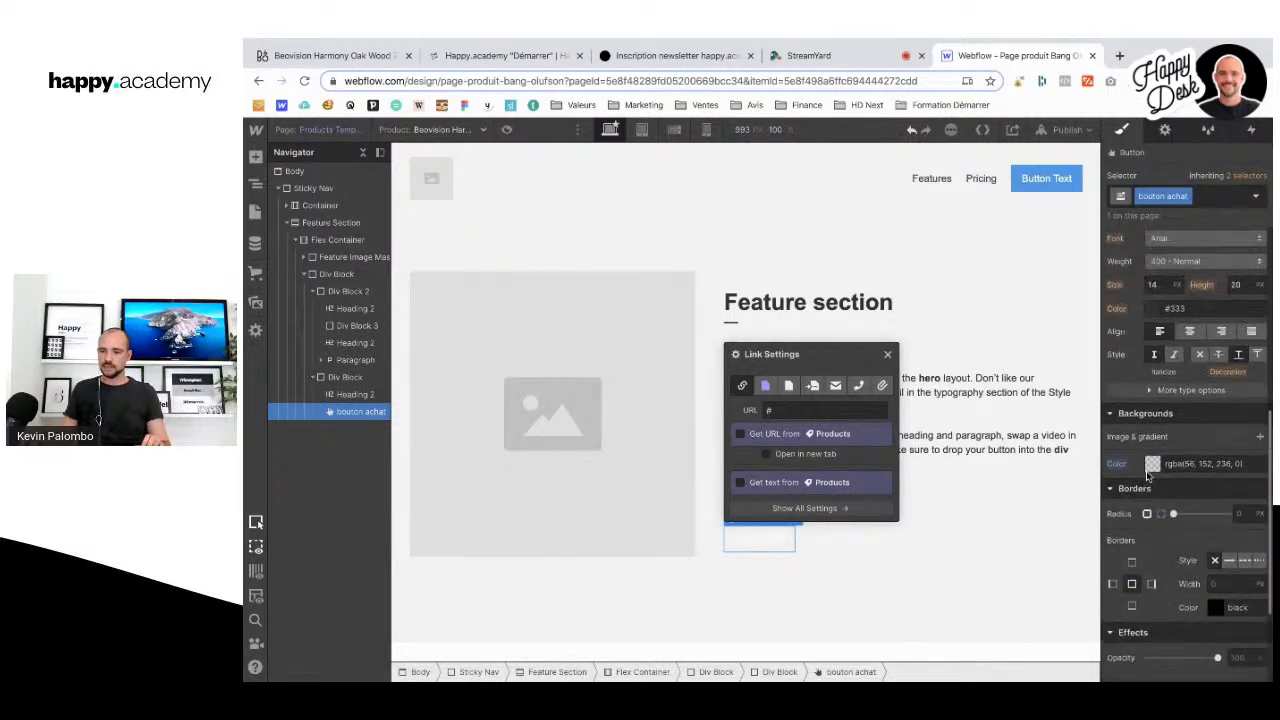
left_click(1156, 460)
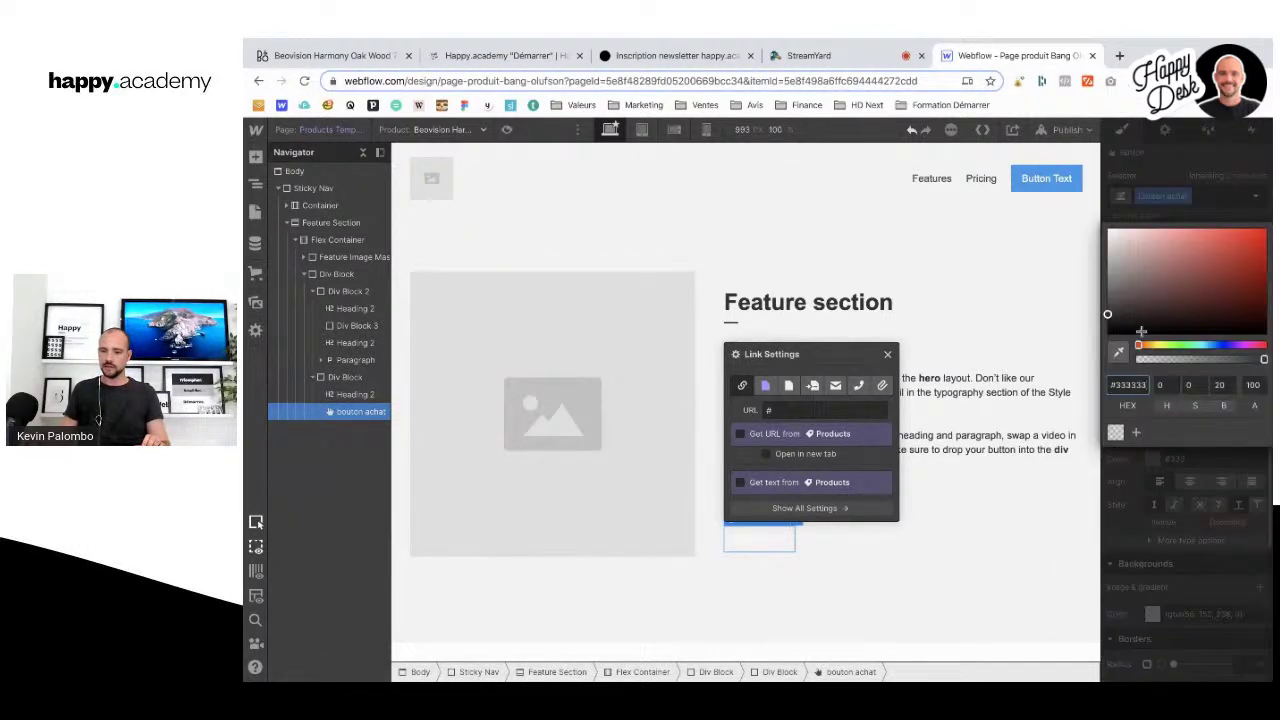
left_click(1173, 548)
Step: Give the button a solid black border 3 px wide, checking the outline of the Bang & Olufsen page's button
scroll(1173, 548, "down", 6)
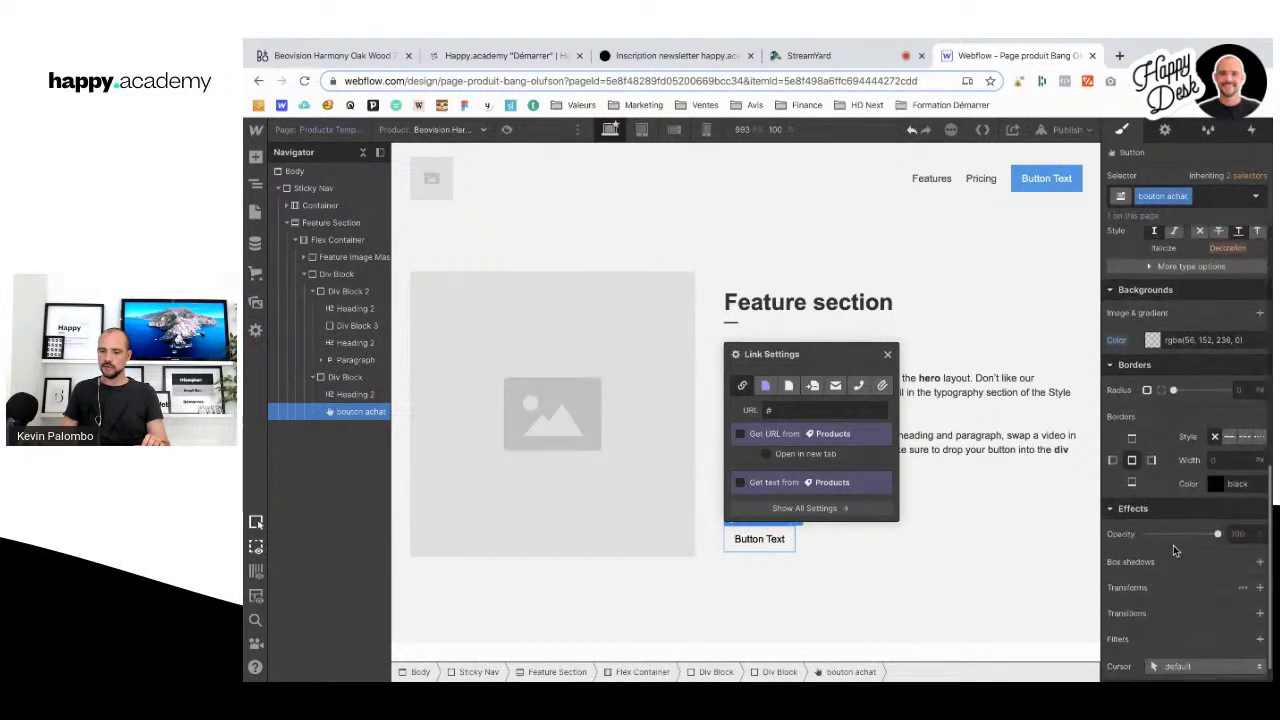
left_click(1230, 438)
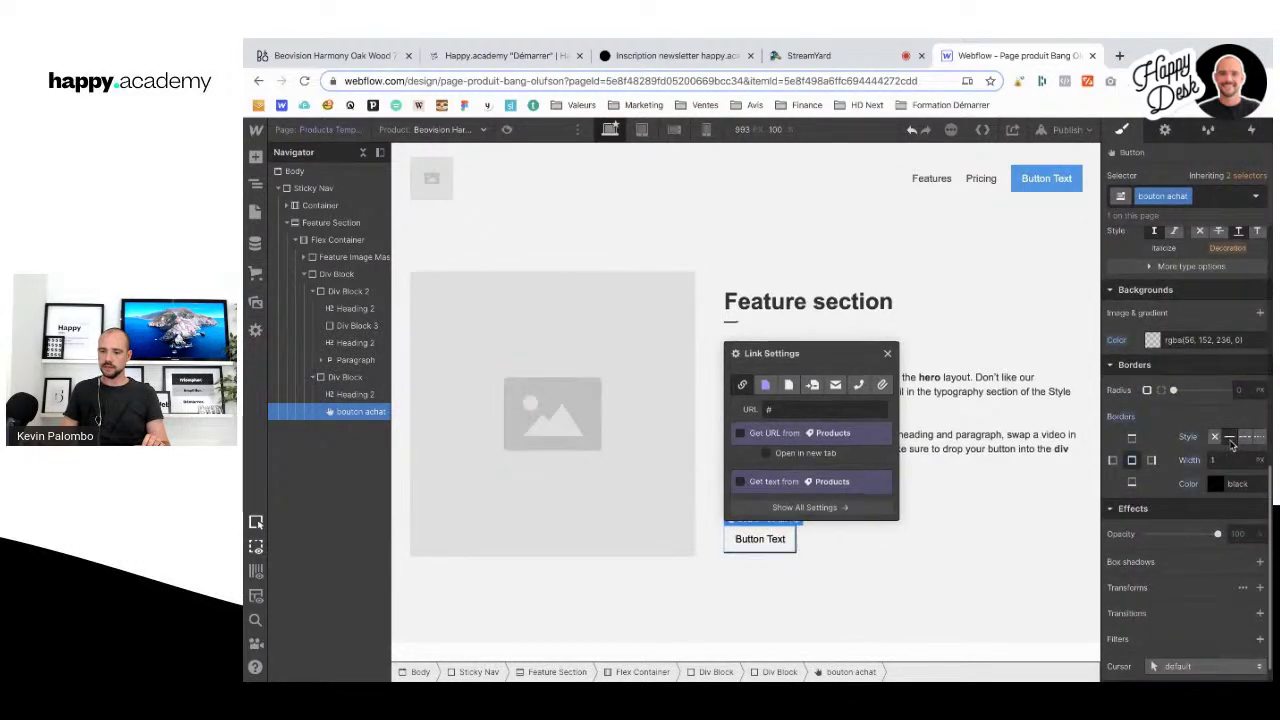
left_click(1222, 462)
type("2")
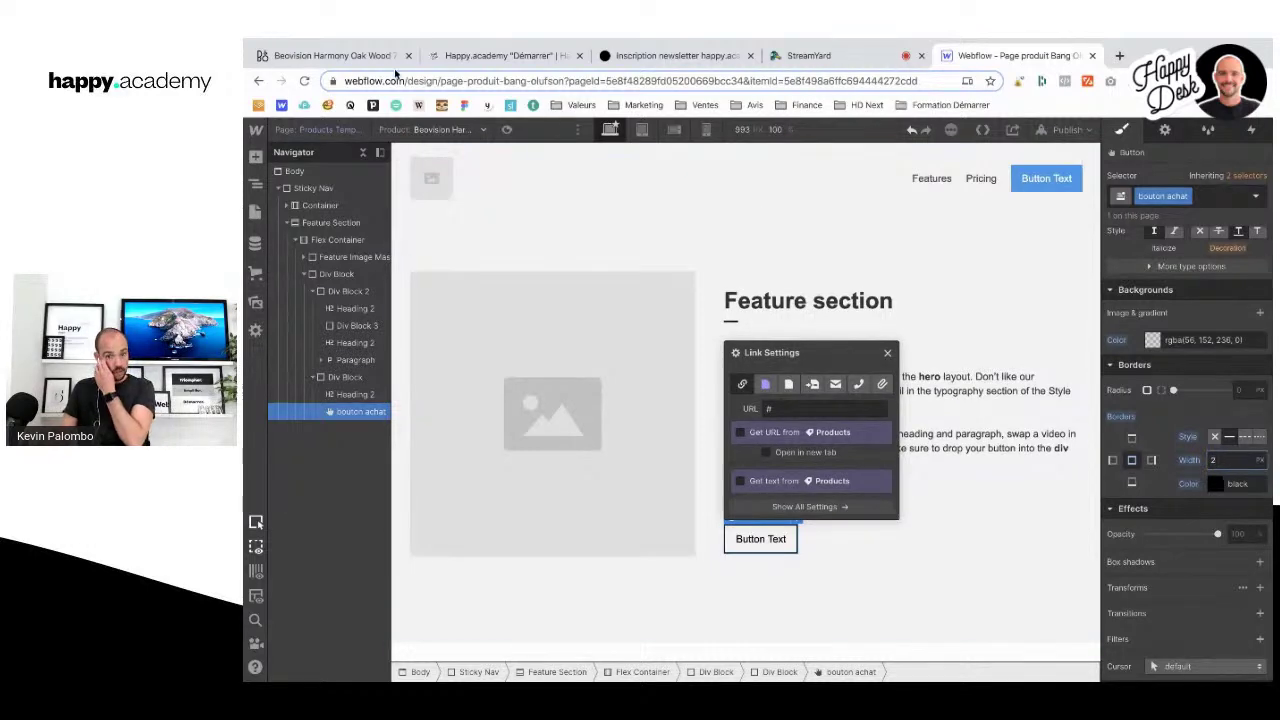
left_click(330, 55)
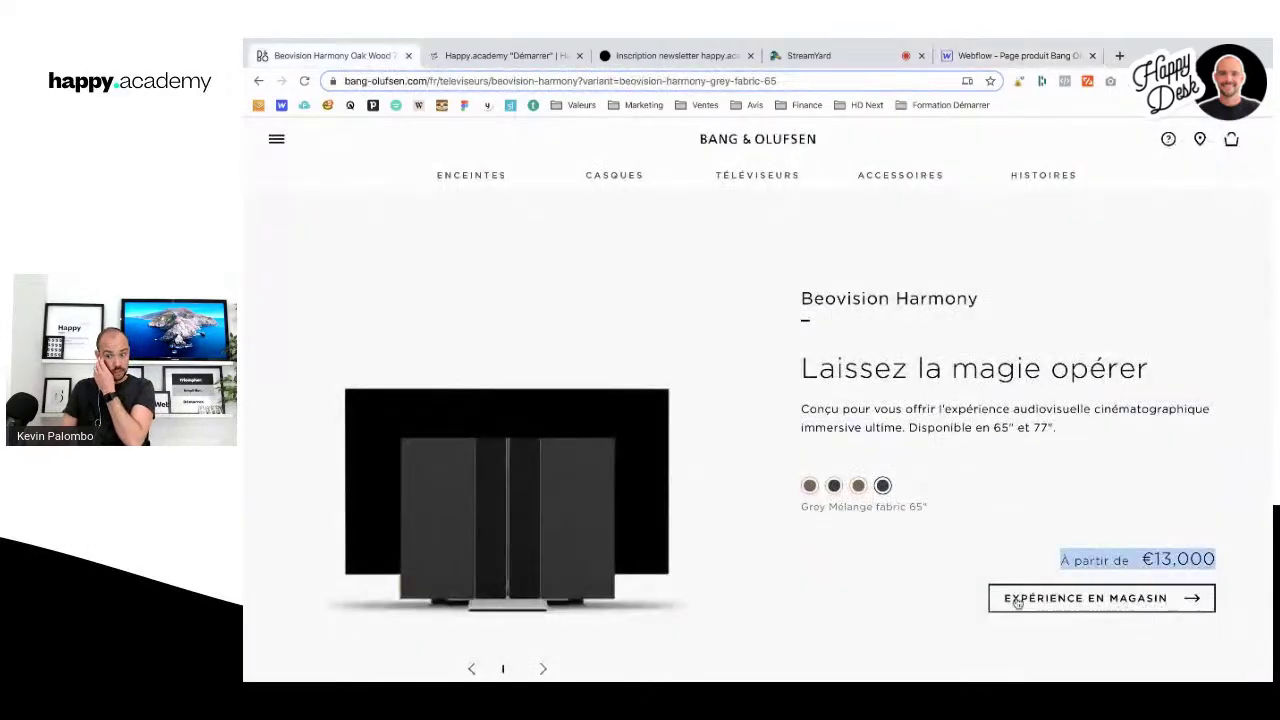
left_click(975, 55)
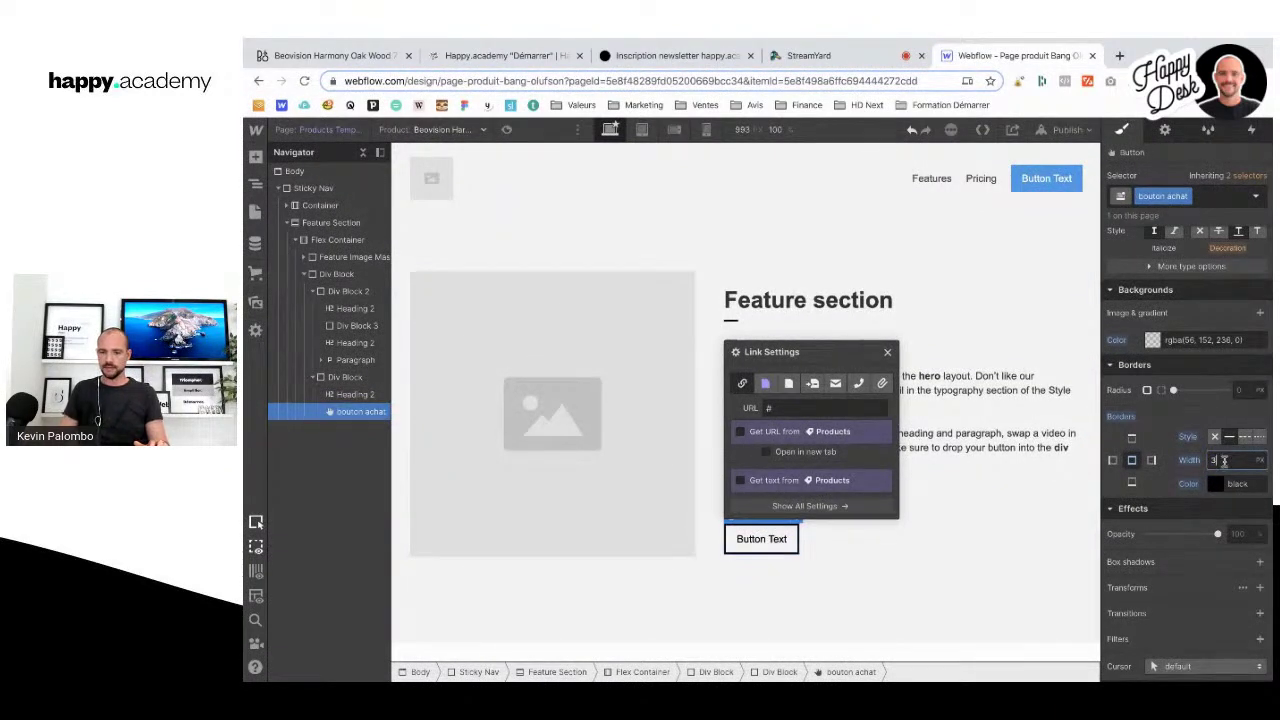
Step: Make the div block around the lower heading and button a vertical flex layout with its children aligned to the right
left_click(848, 545)
scroll(1201, 472, "up", 5)
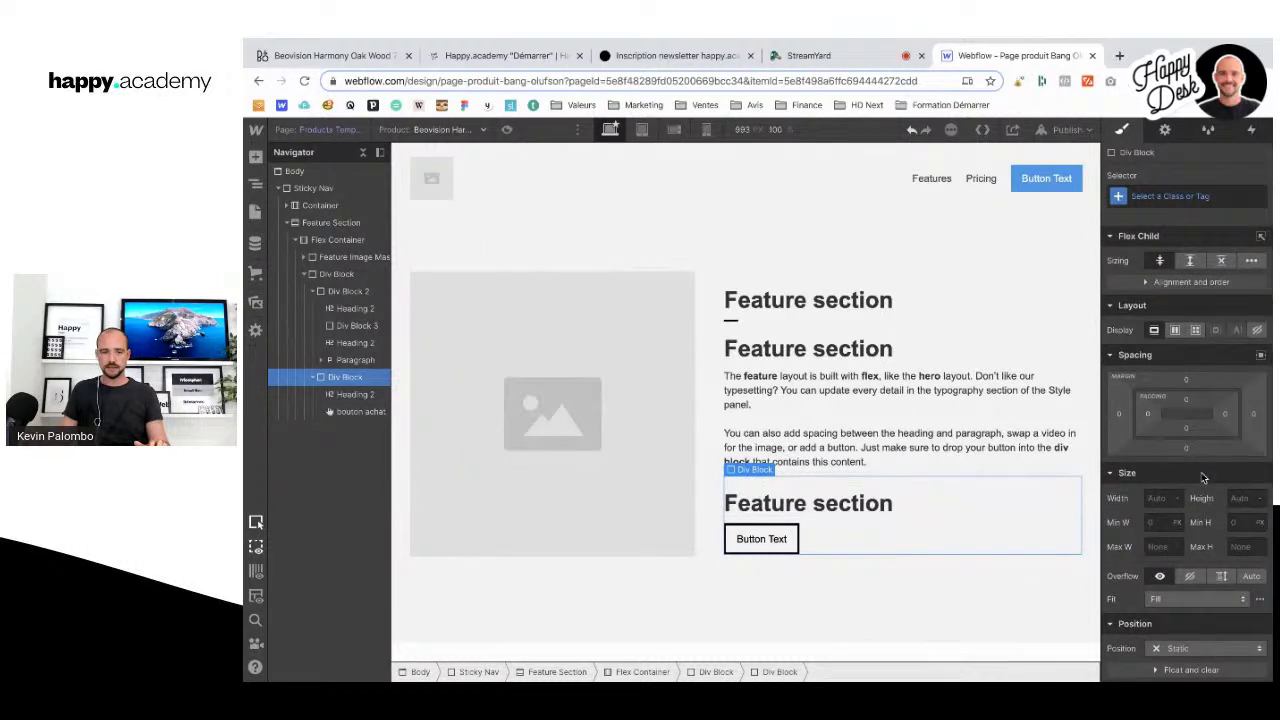
left_click(1175, 330)
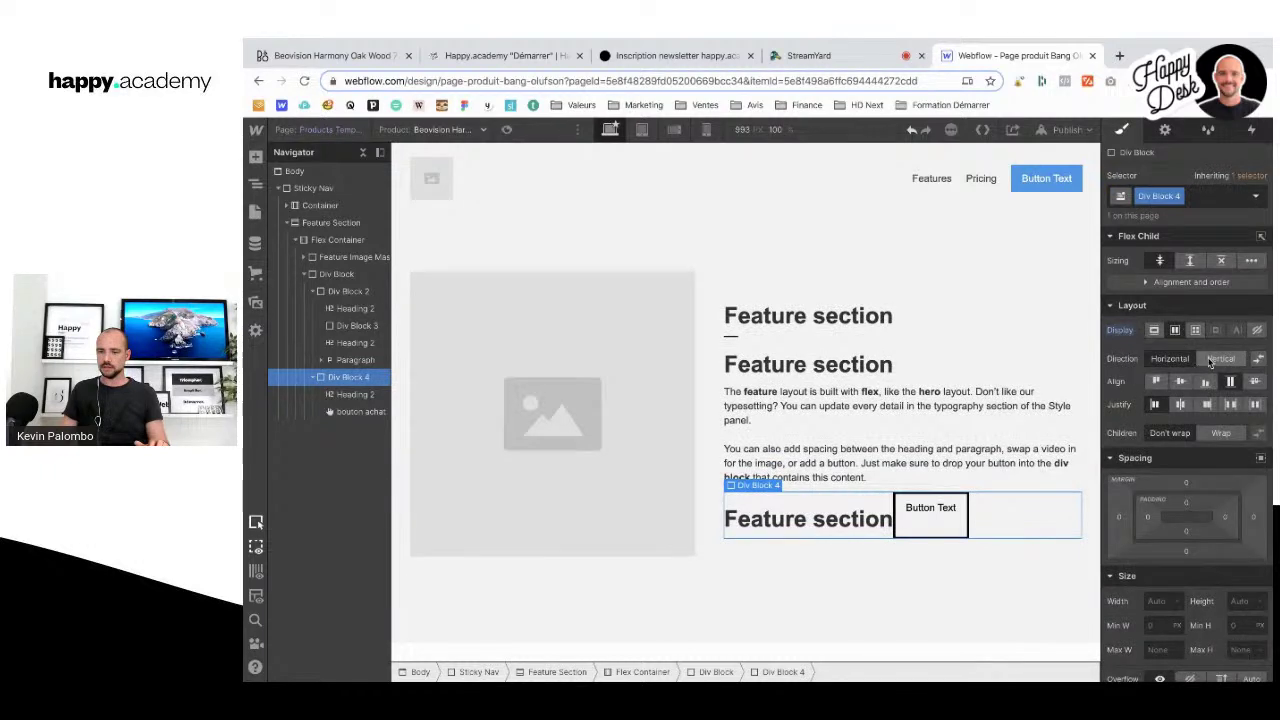
left_click(1212, 356)
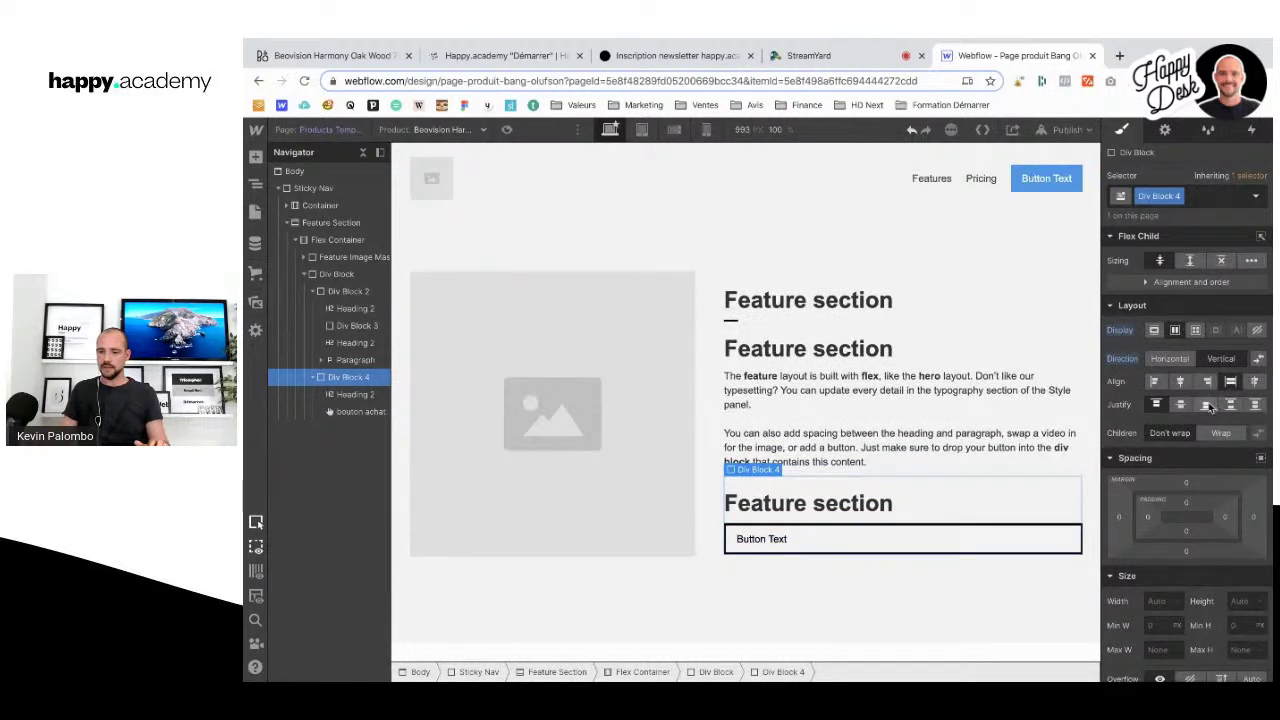
left_click(1207, 383)
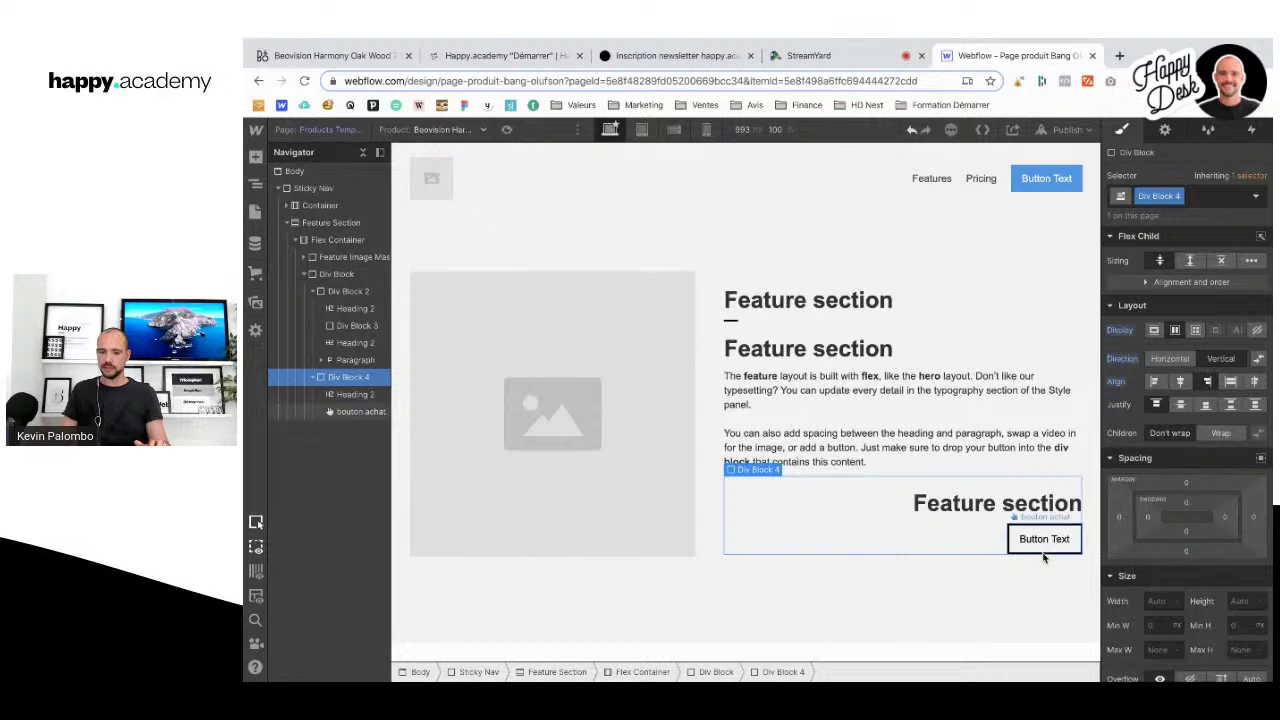
Step: Check the Bang & Olufsen button, then return to Webflow and set the purchase button's hover text colour to white
left_click(355, 57)
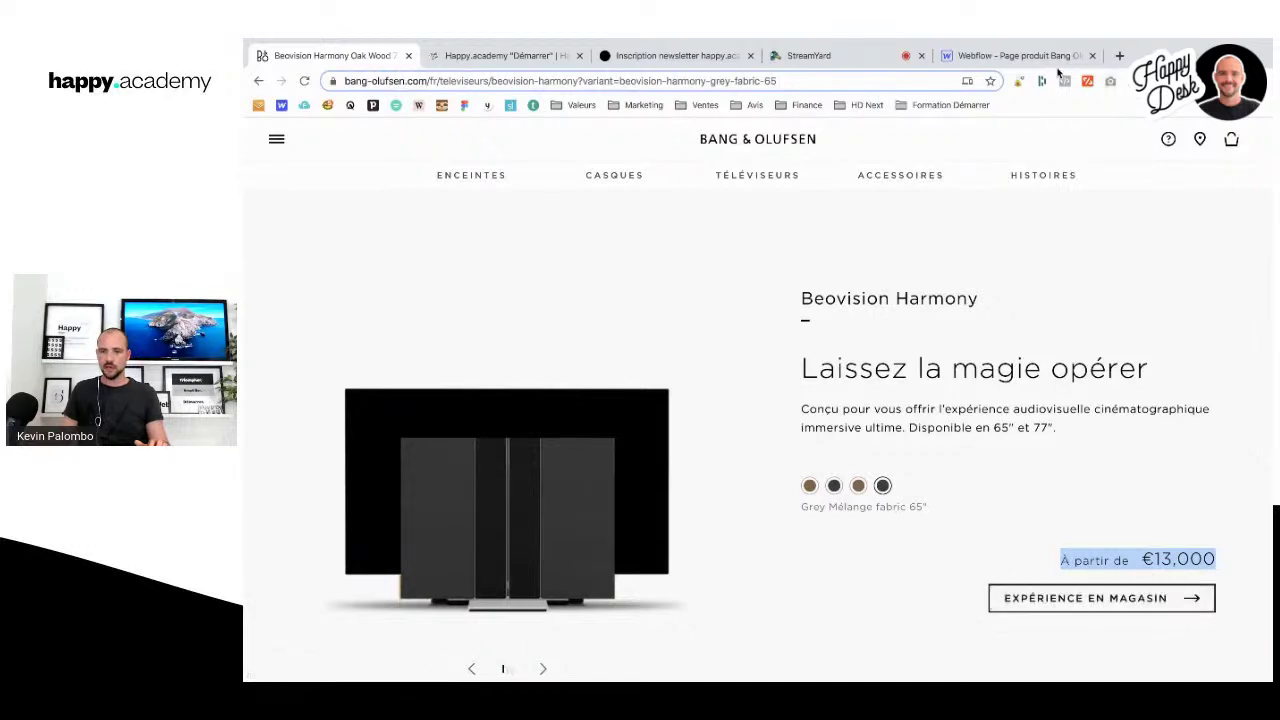
left_click(1012, 55)
left_click(1065, 543)
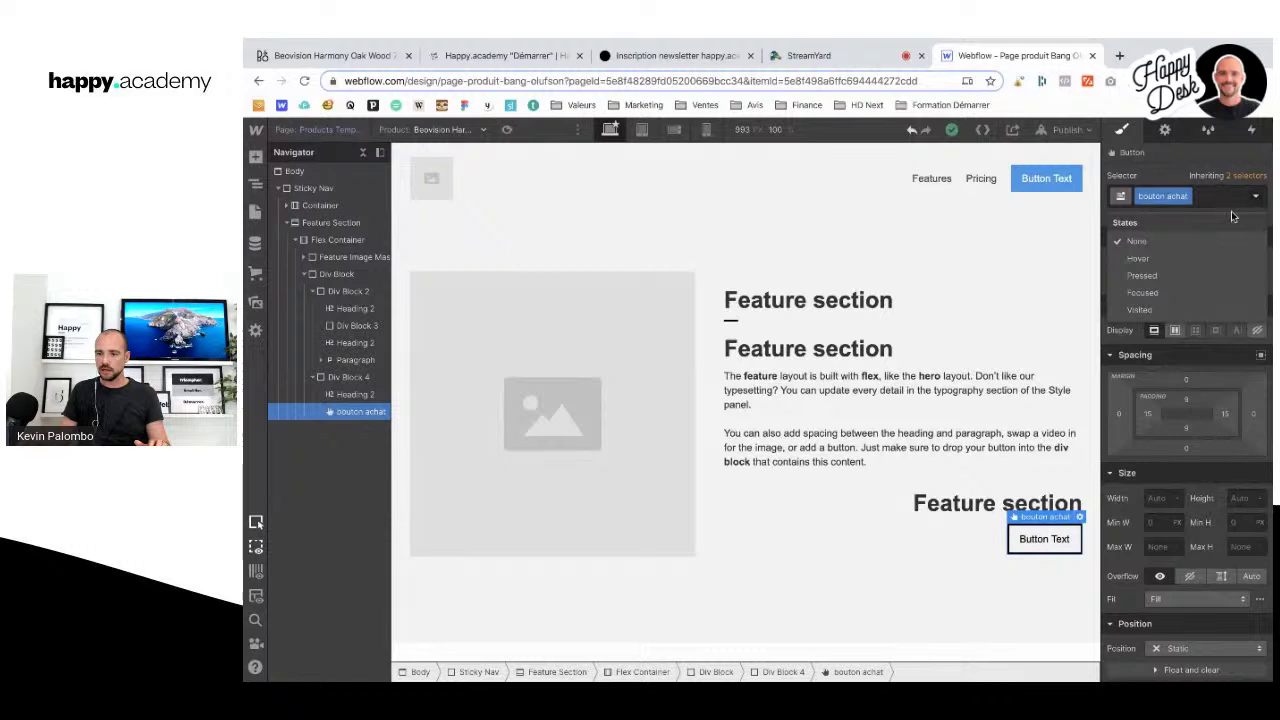
left_click(1175, 259)
scroll(1185, 515, "down", 5)
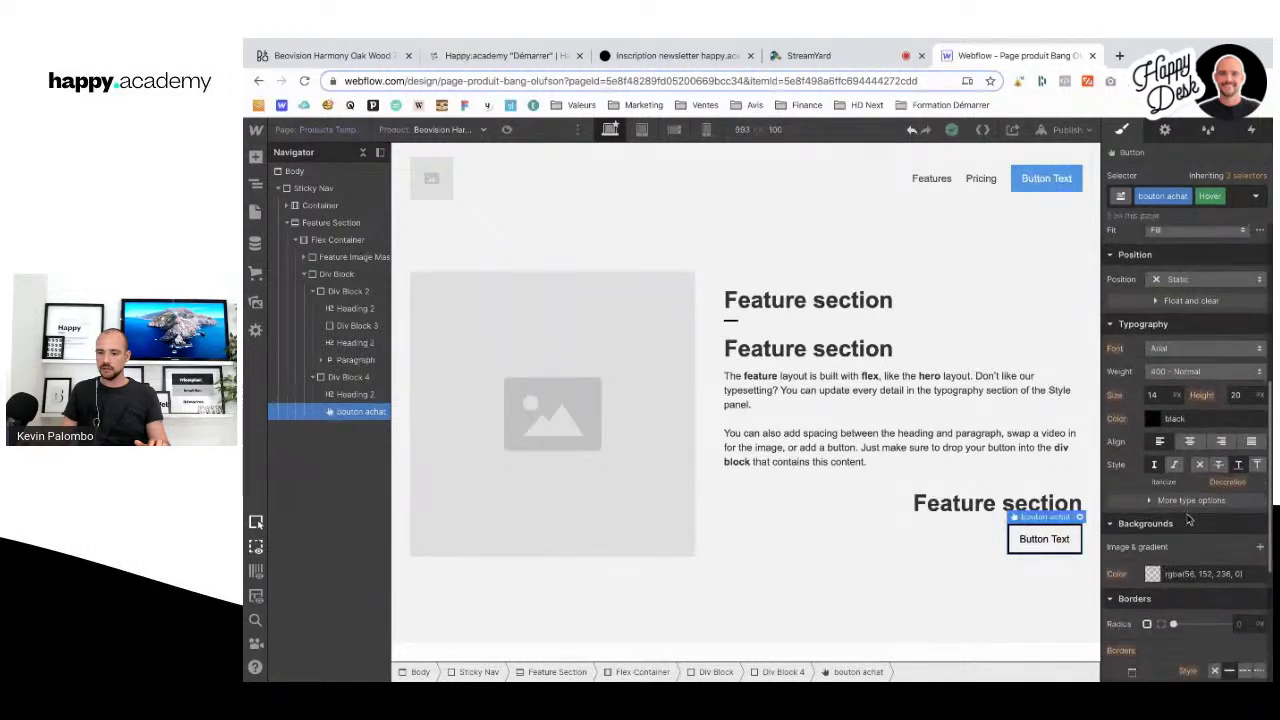
left_click(1153, 404)
left_click(1108, 425)
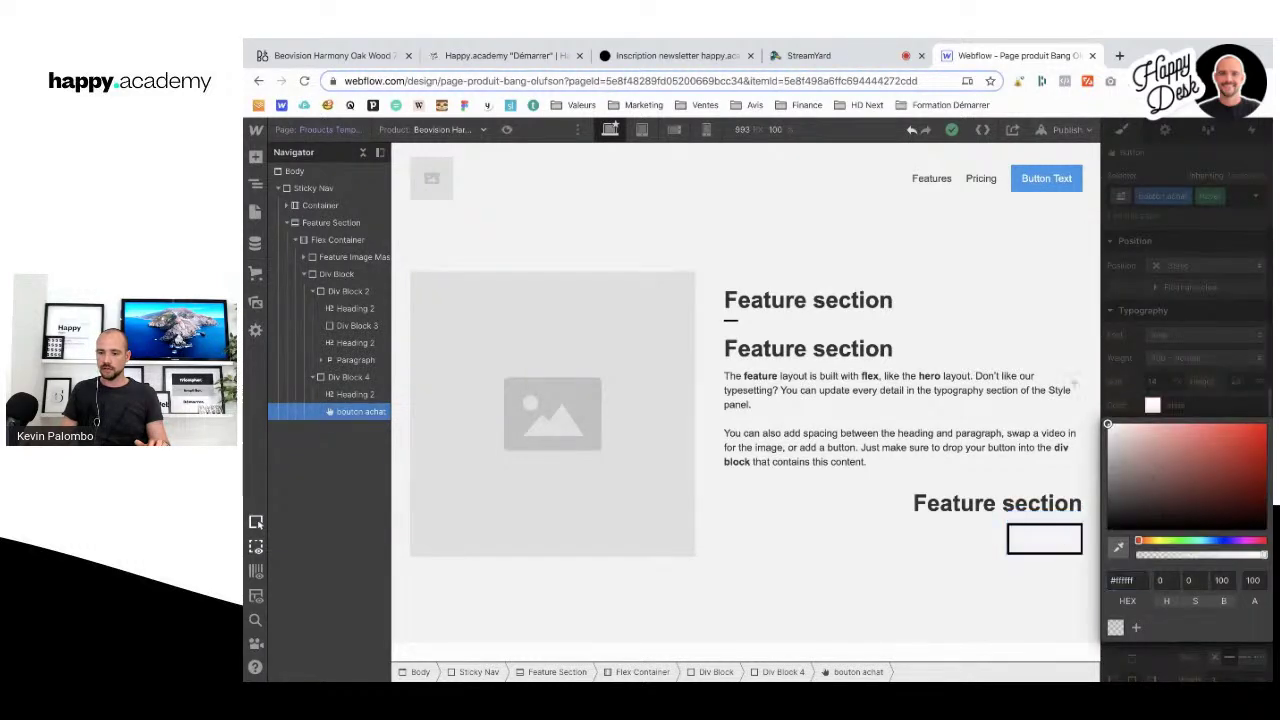
left_click(1201, 373)
scroll(1197, 443, "down", 4)
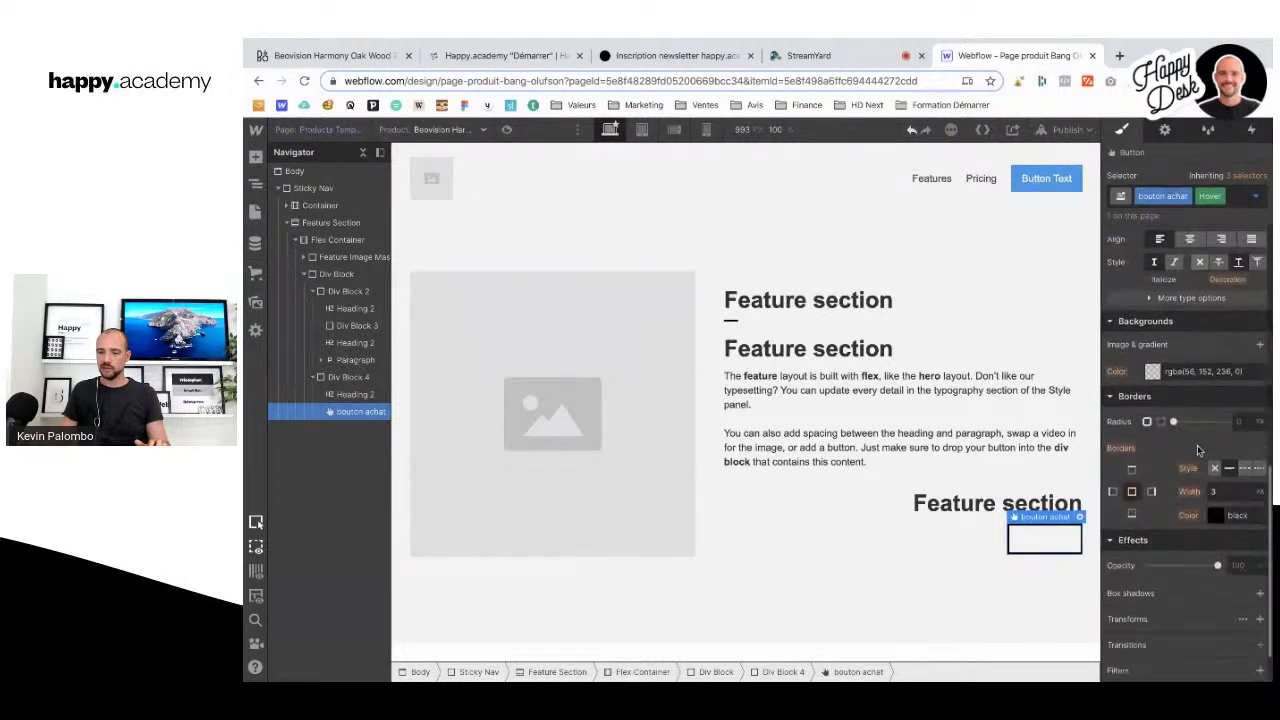
Step: Set the button's hover background to opaque black and switch its style back to the normal state
left_click(1153, 341)
left_click(1166, 429)
left_click(1107, 467)
left_click(1179, 326)
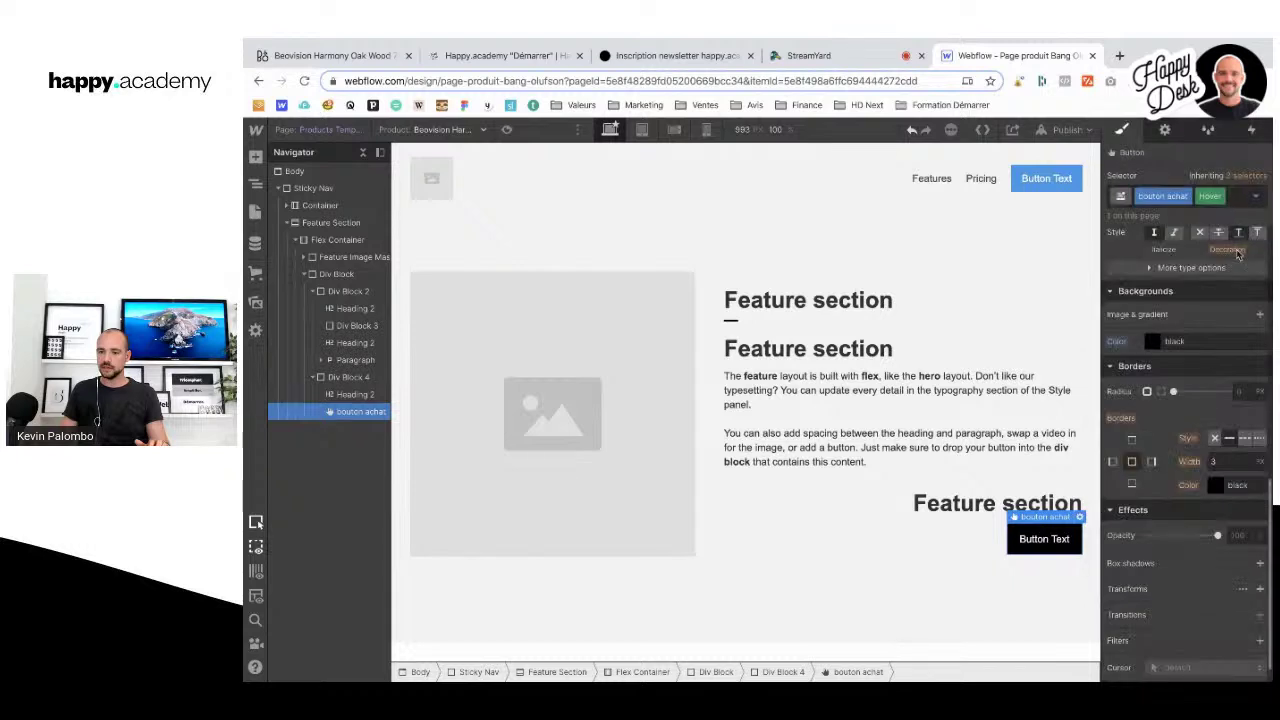
scroll(1237, 255, "up", 4)
left_click(1256, 196)
left_click(1150, 232)
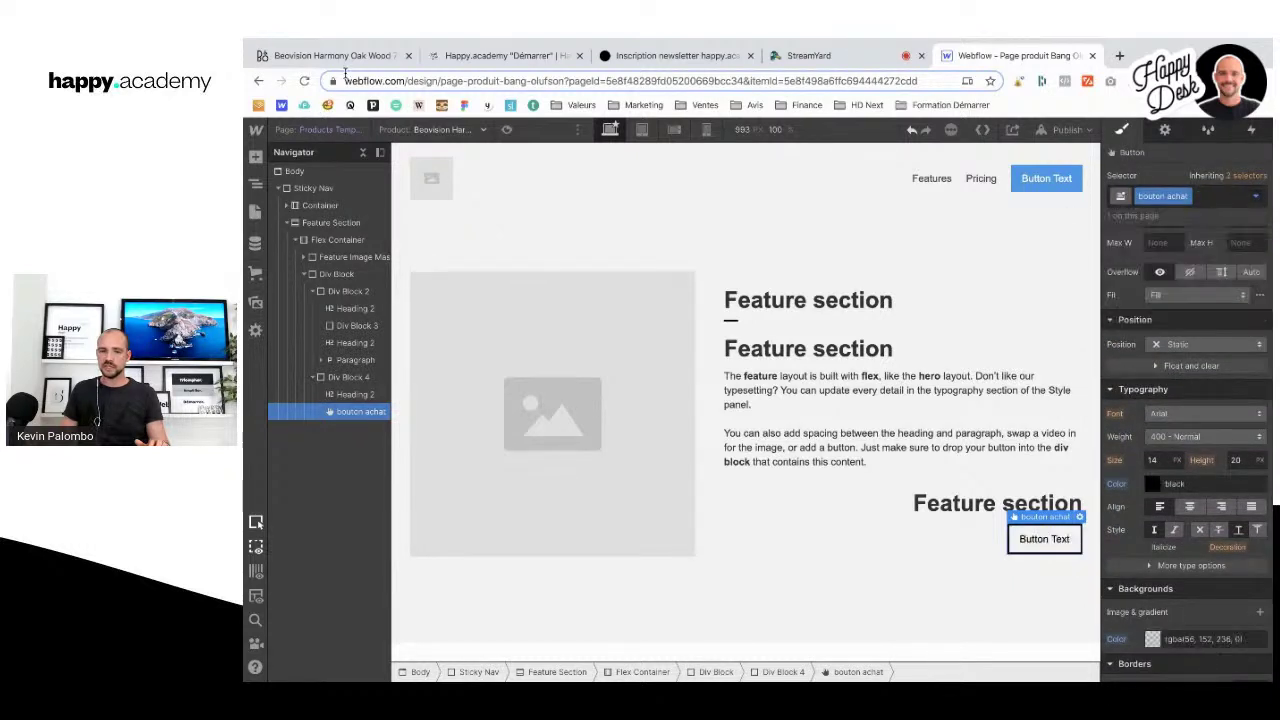
Step: Preview the button's hover effect, compare the layout with the price area on the Bang & Olufsen page, and return to Webflow
left_click(506, 129)
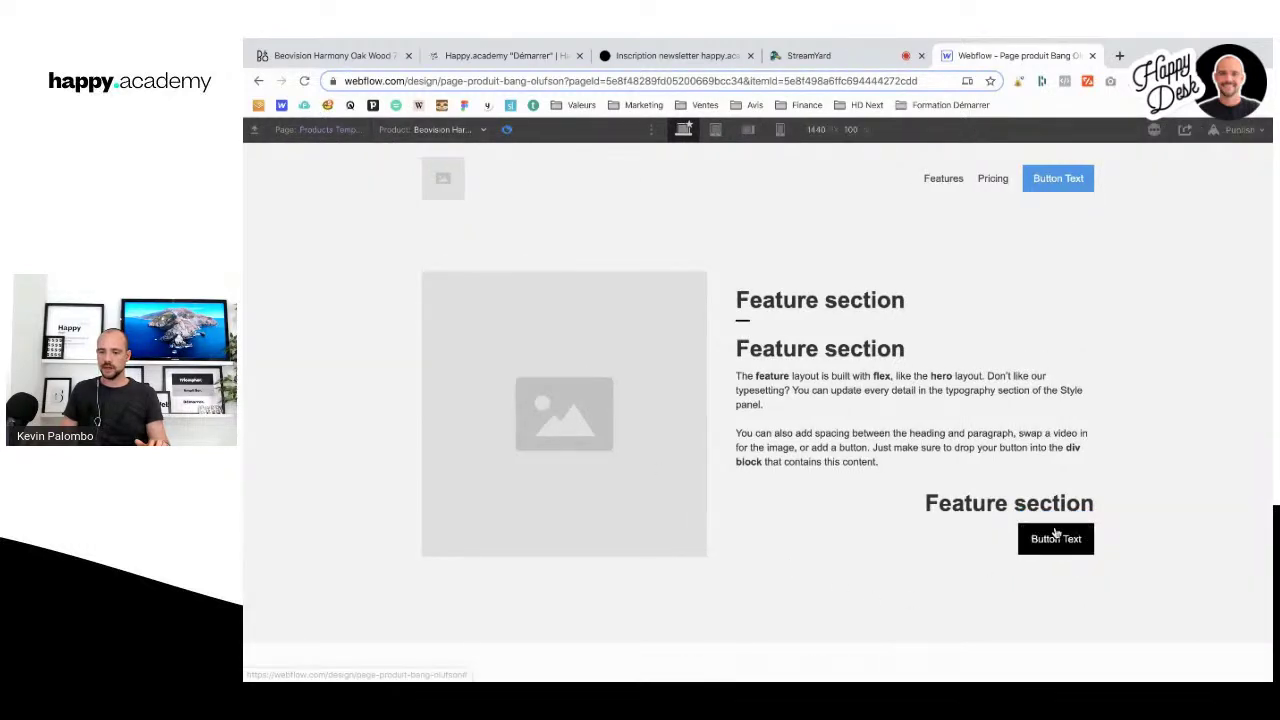
left_click(368, 57)
left_click_drag(1222, 558, 868, 573)
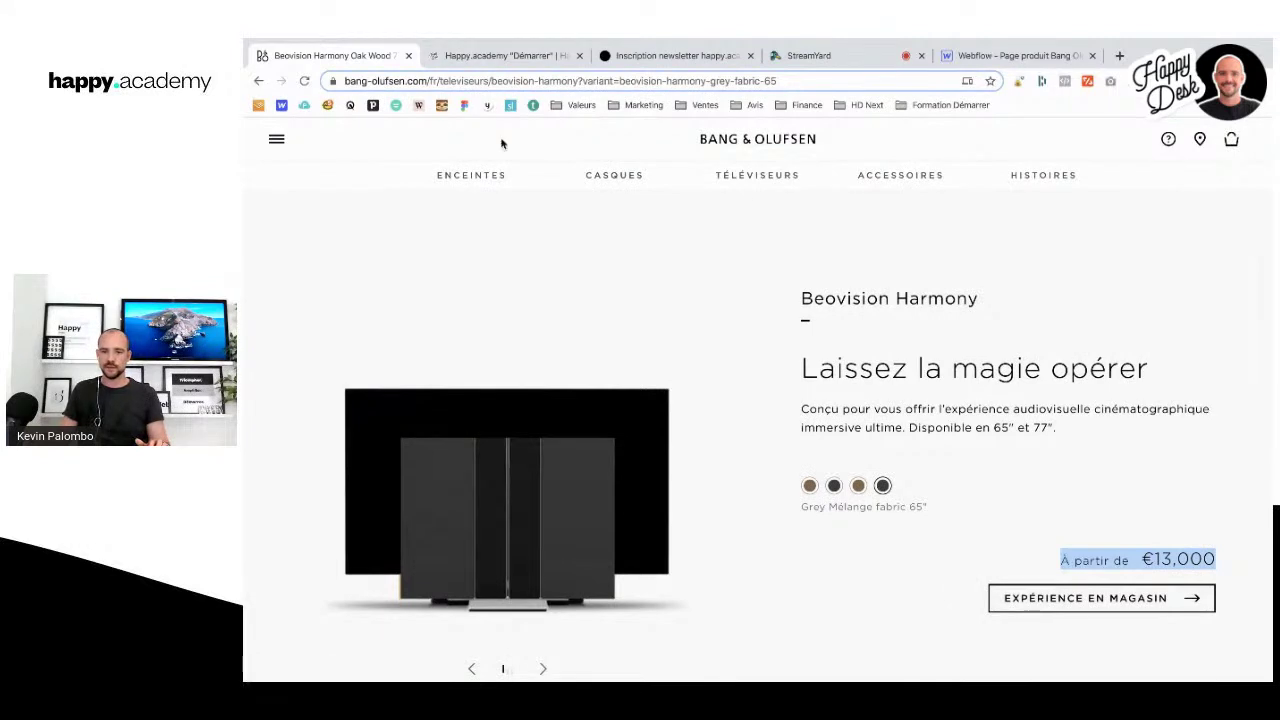
left_click(1020, 58)
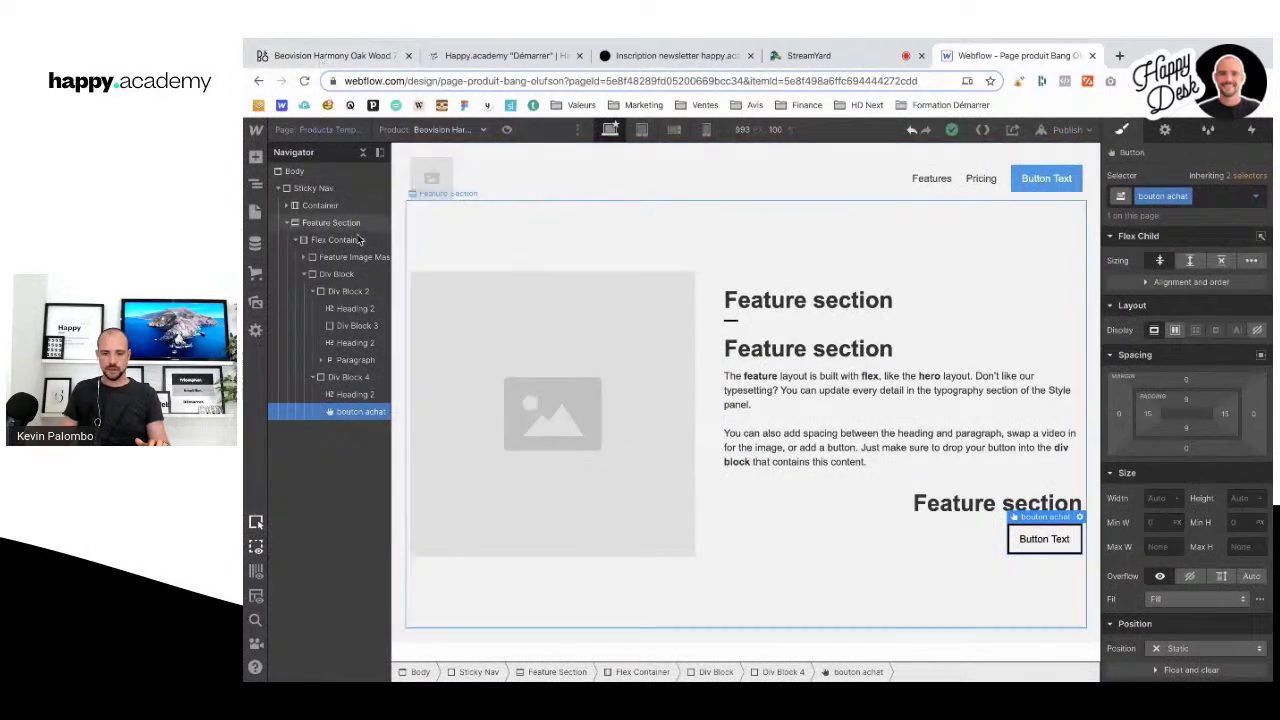
Step: Select the feature image and look through the template's product items, the CMS collections, the Ecommerce products and the site's pages
left_click(573, 376)
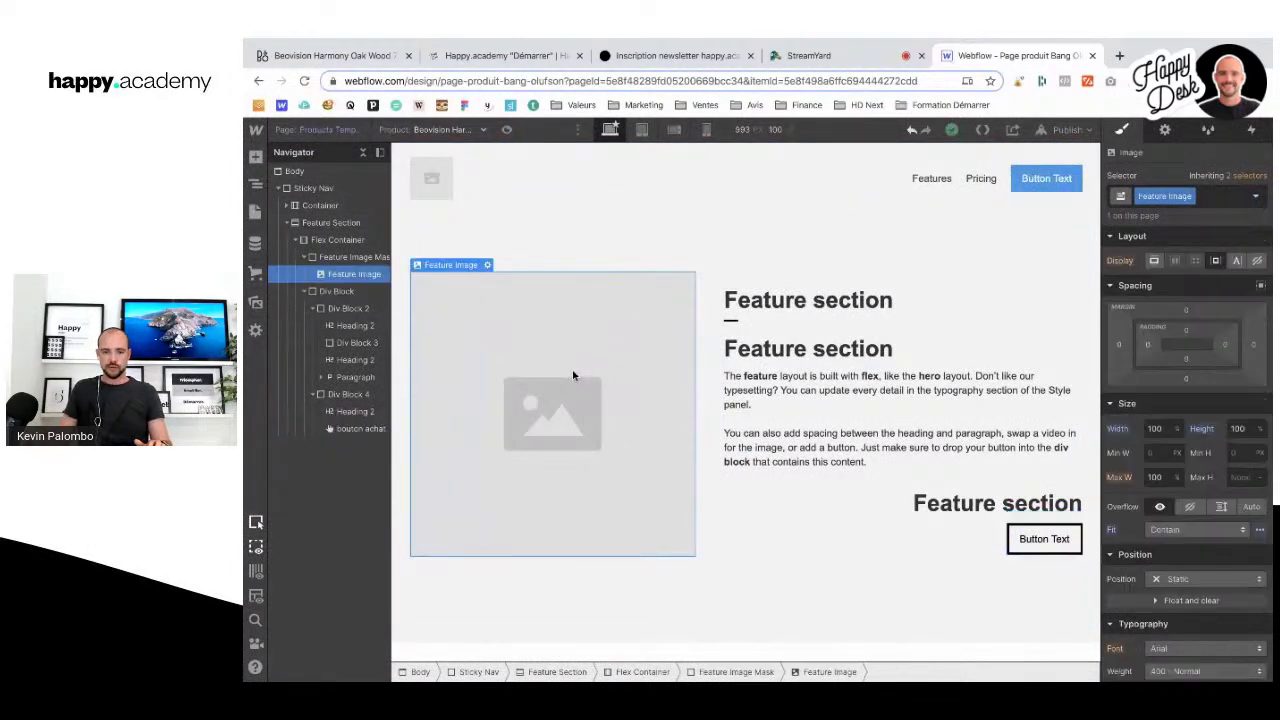
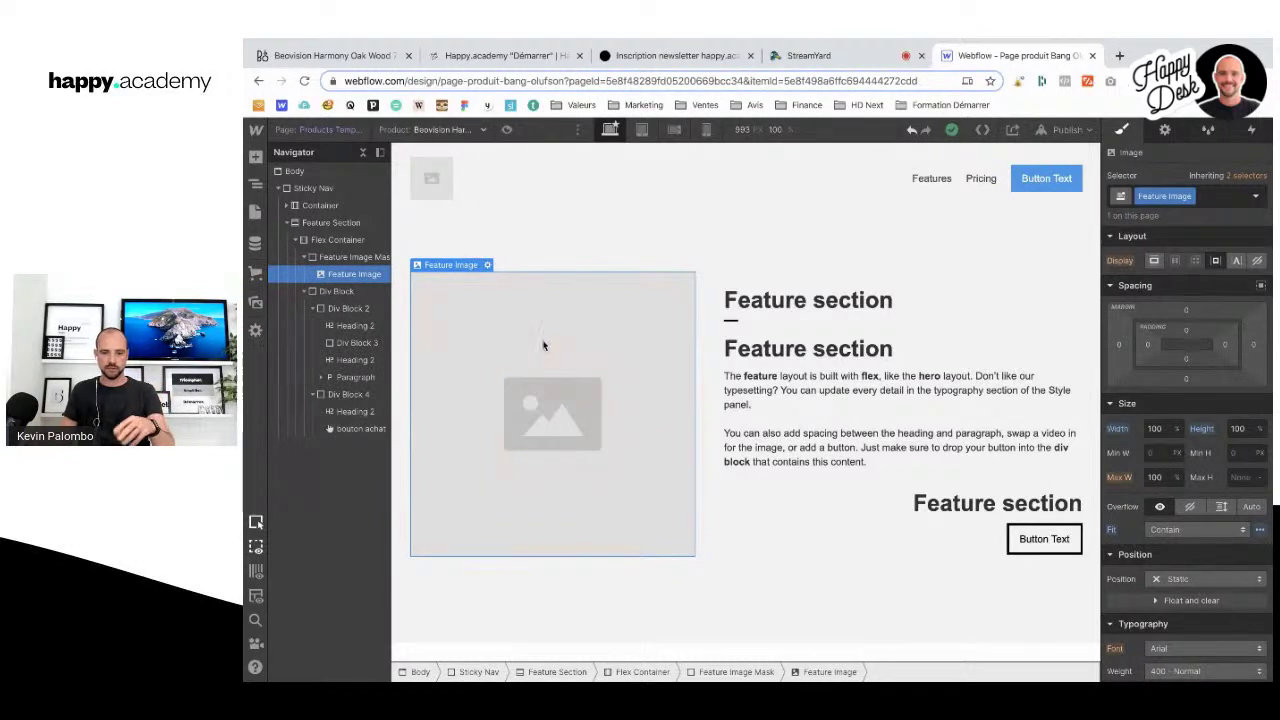
left_click(485, 131)
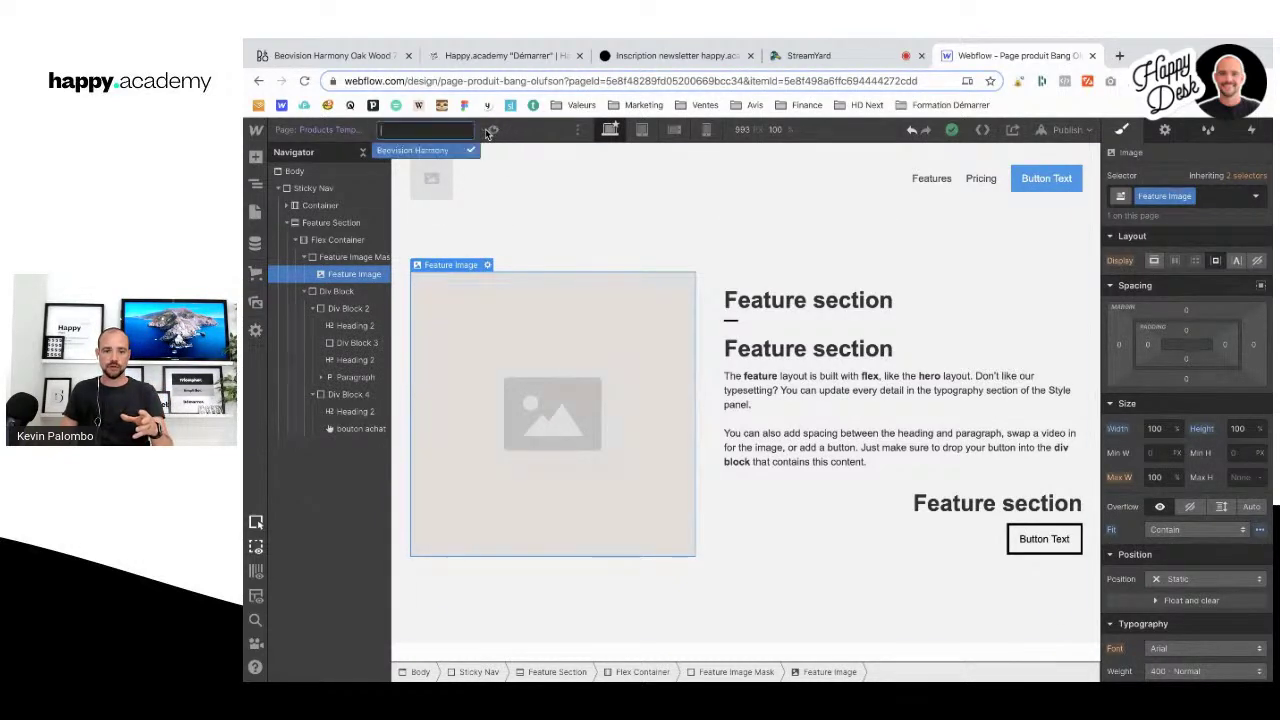
left_click(598, 230)
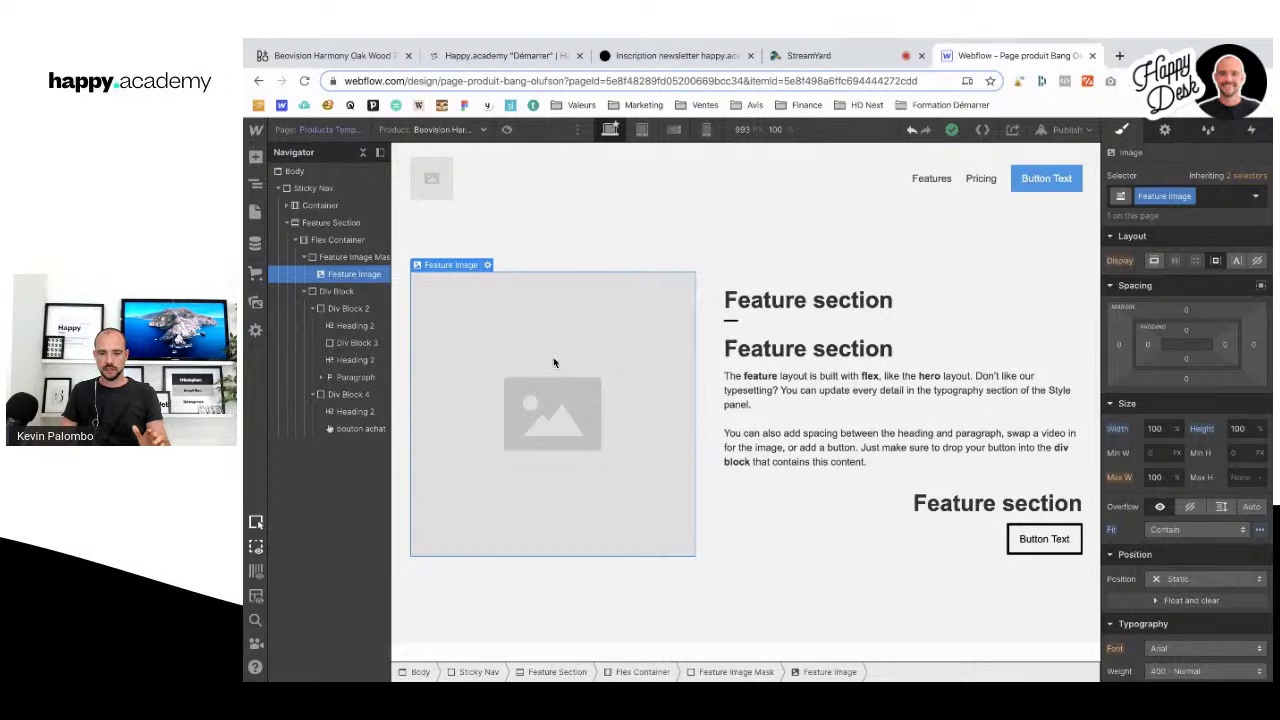
left_click(255, 211)
left_click(255, 243)
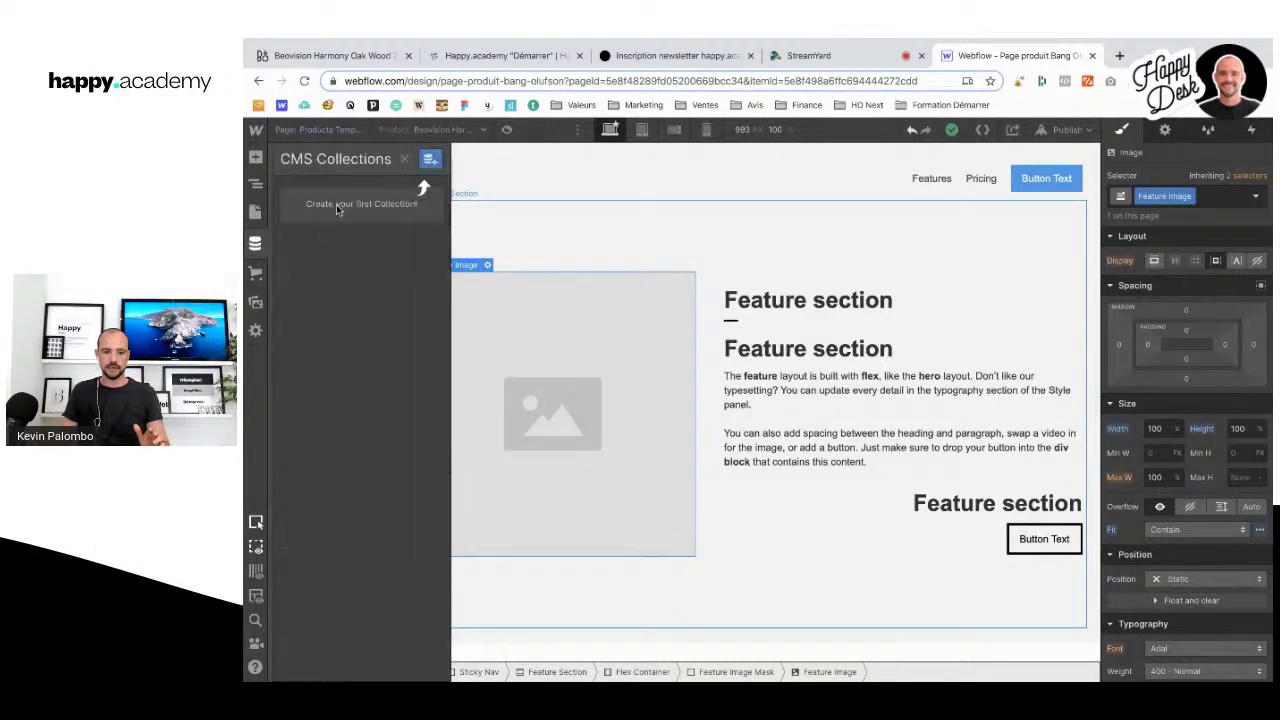
left_click(256, 272)
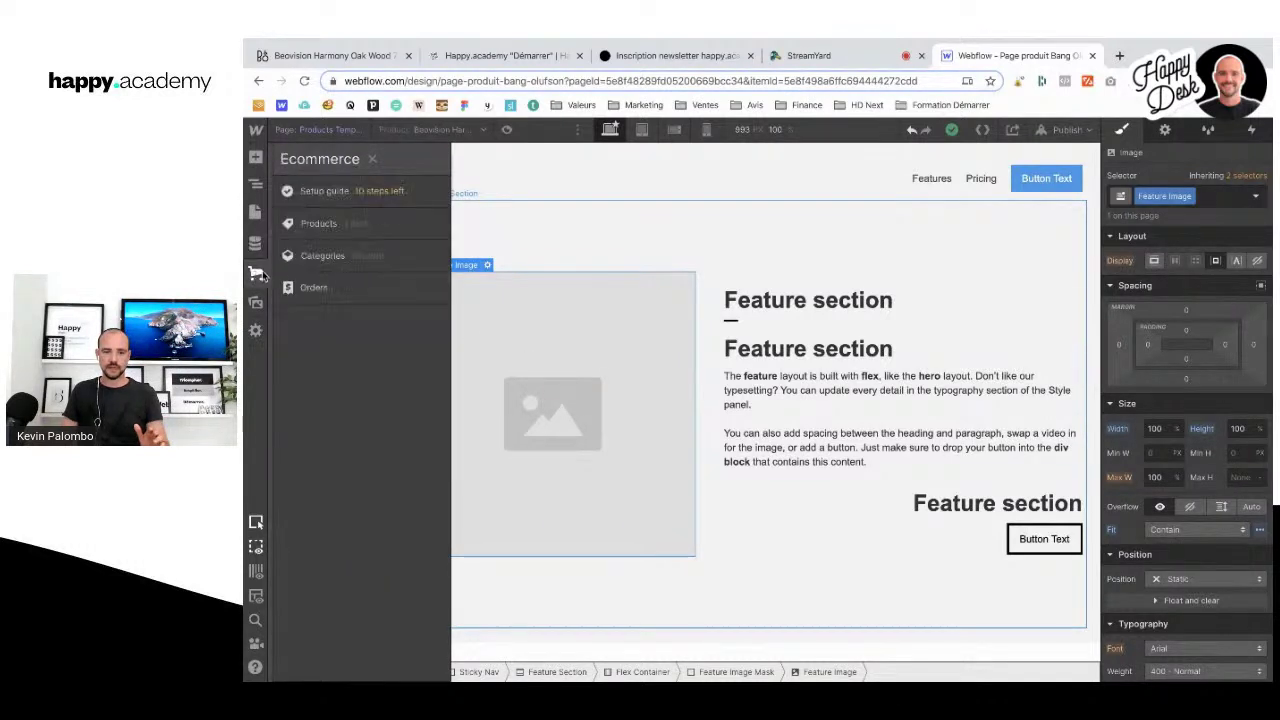
left_click(322, 226)
left_click(561, 225)
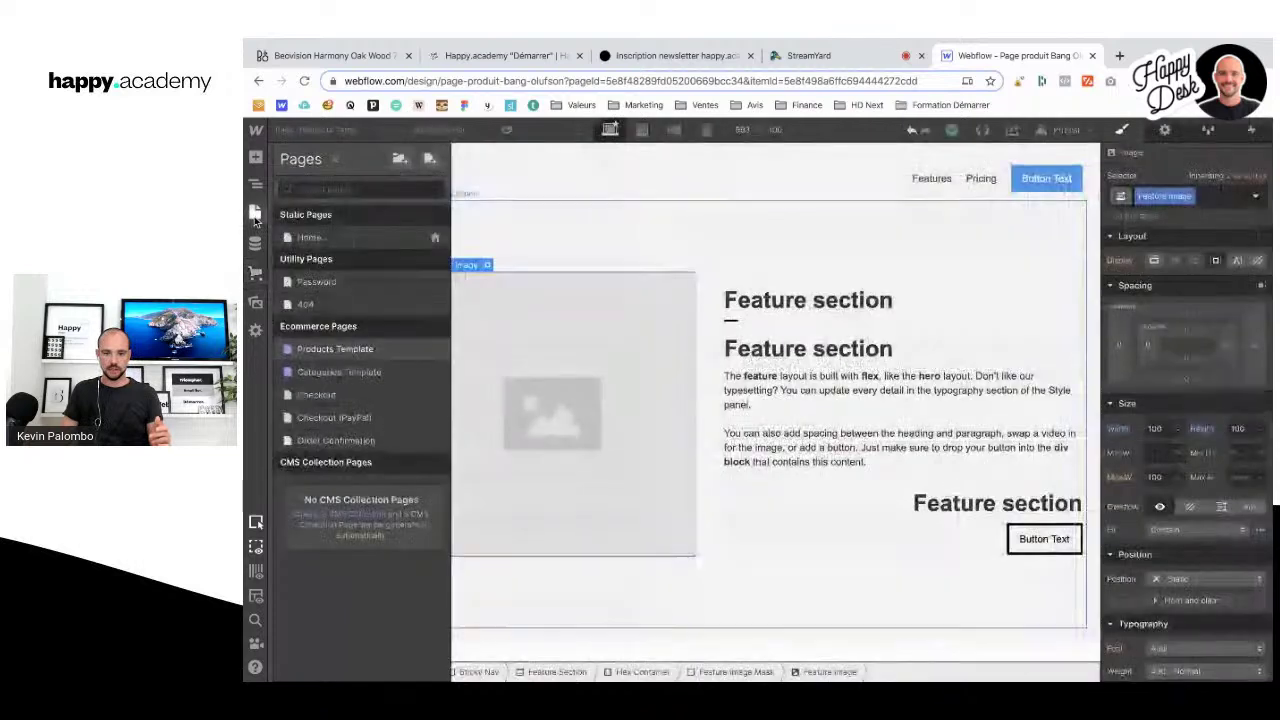
Step: Link the text of the top heading in the feature section to the Name field of Products
left_click(255, 211)
left_click(800, 300)
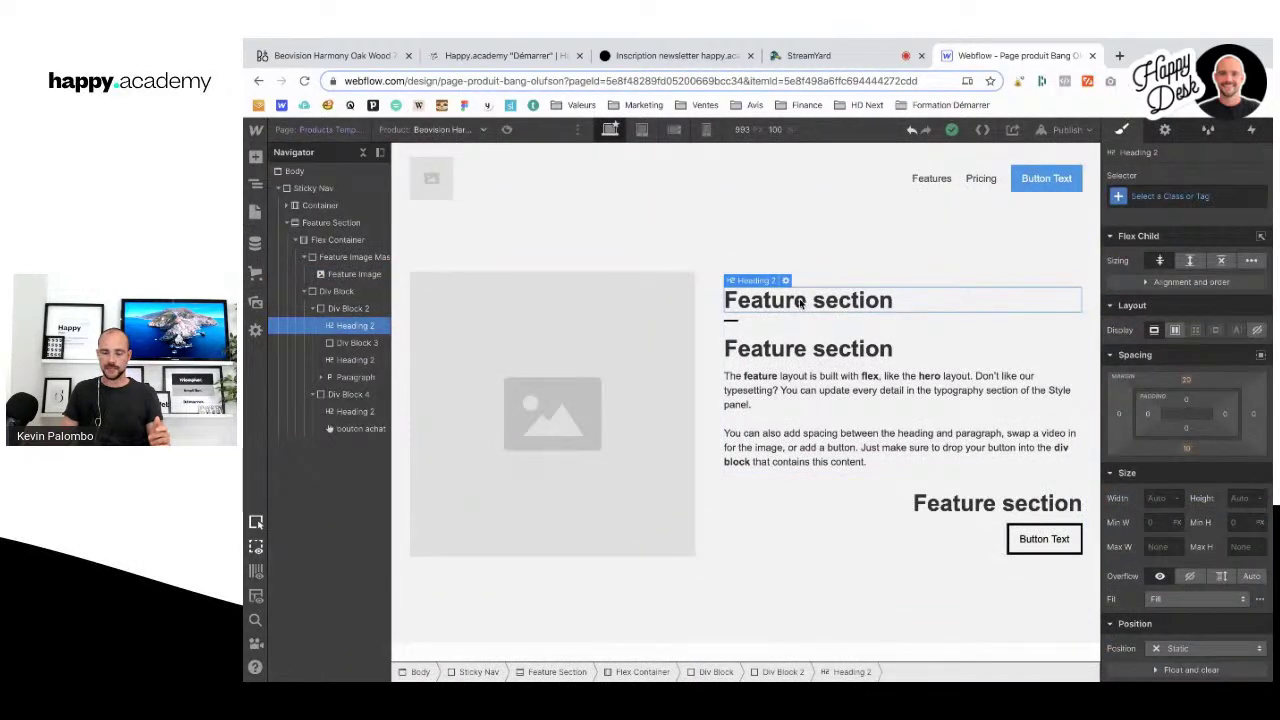
left_click(1166, 132)
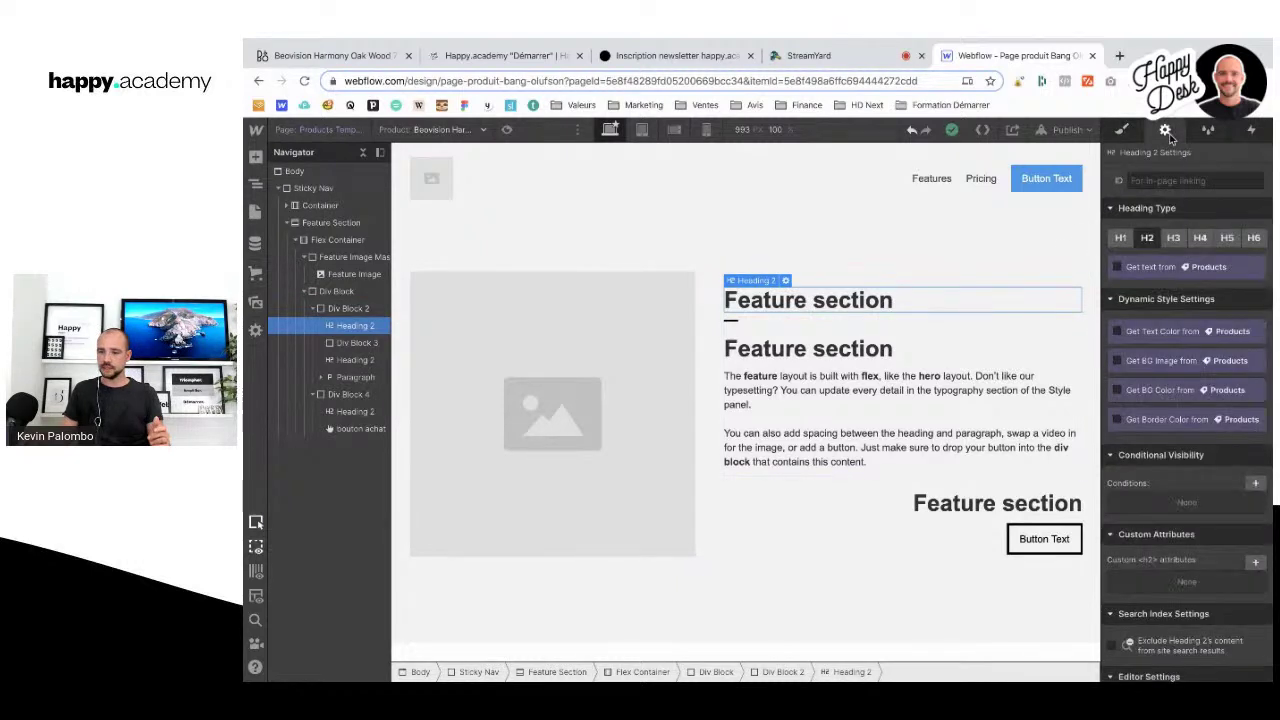
left_click(1153, 268)
left_click(1151, 284)
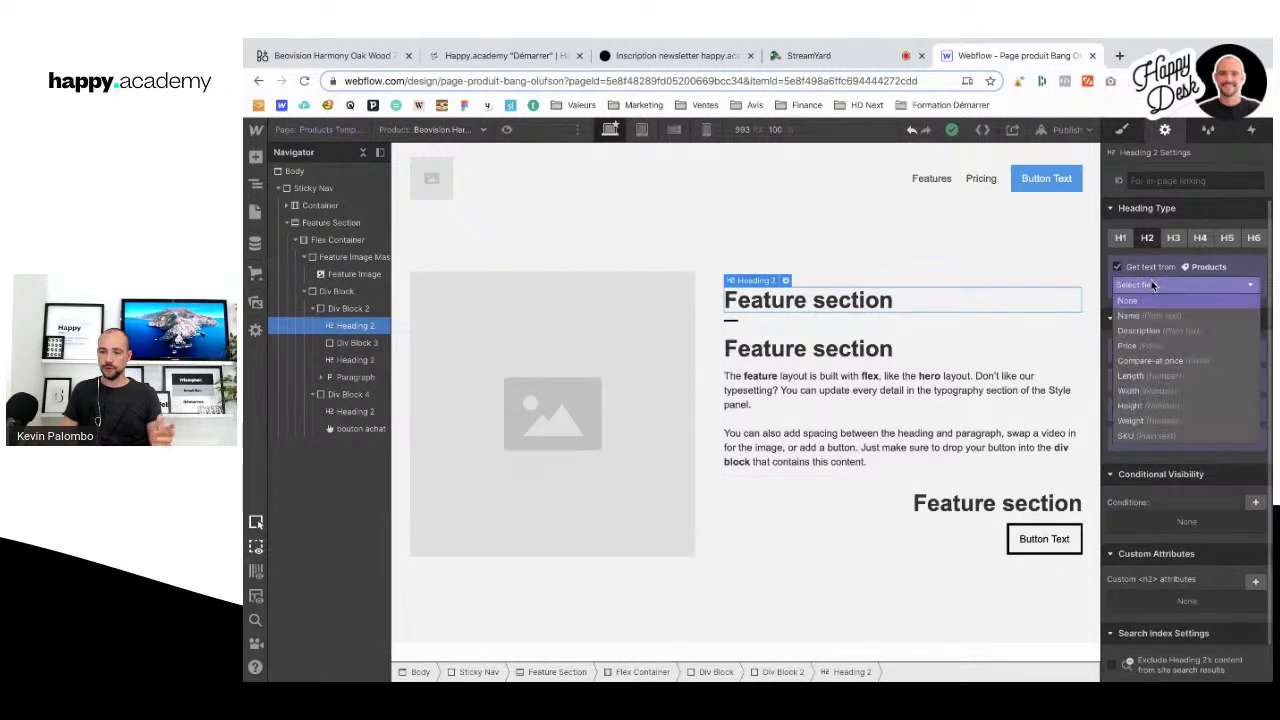
left_click(1153, 317)
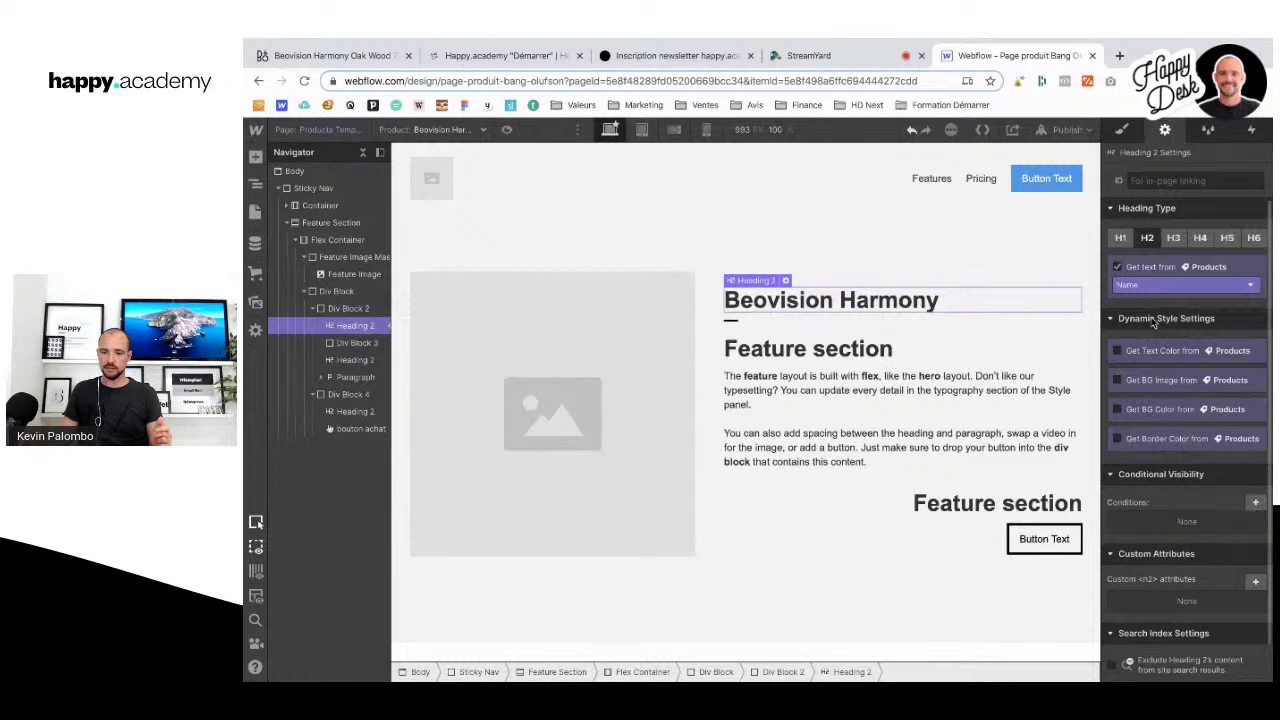
Step: Enable getting text from Products for the second heading, below the short divider line, and open the list of available fields
left_click(835, 357)
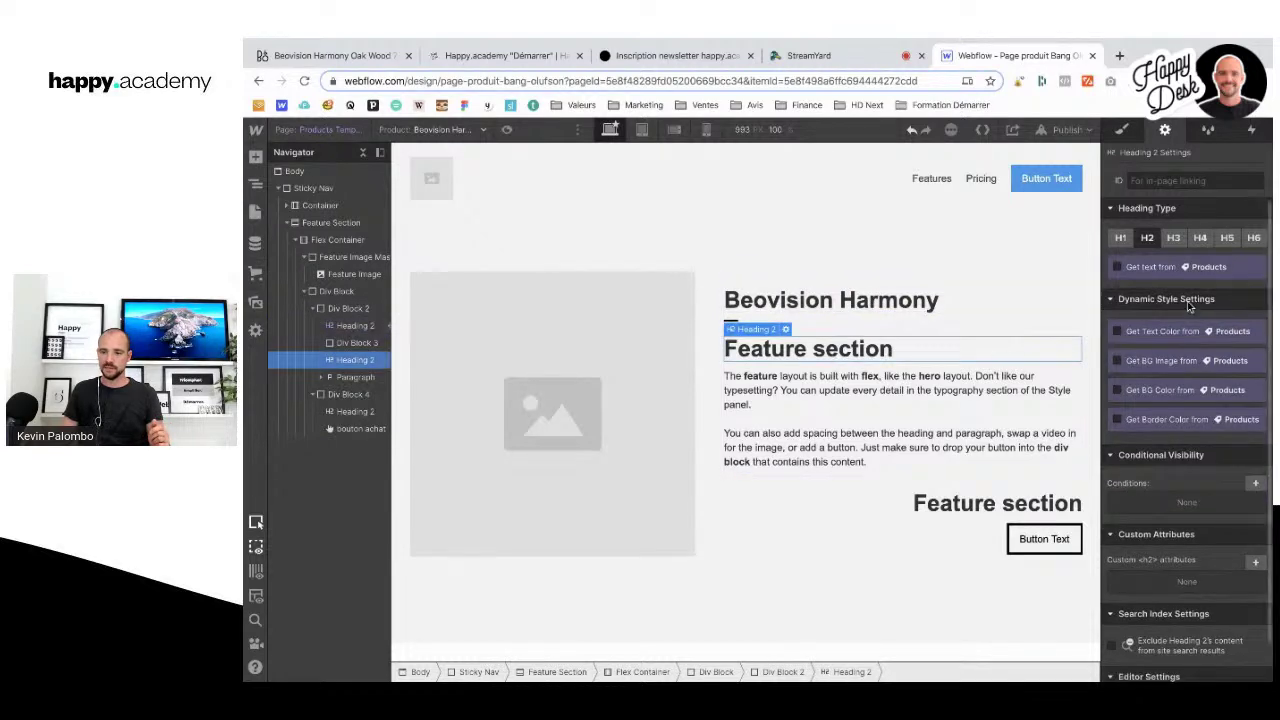
left_click(1147, 267)
left_click(1150, 287)
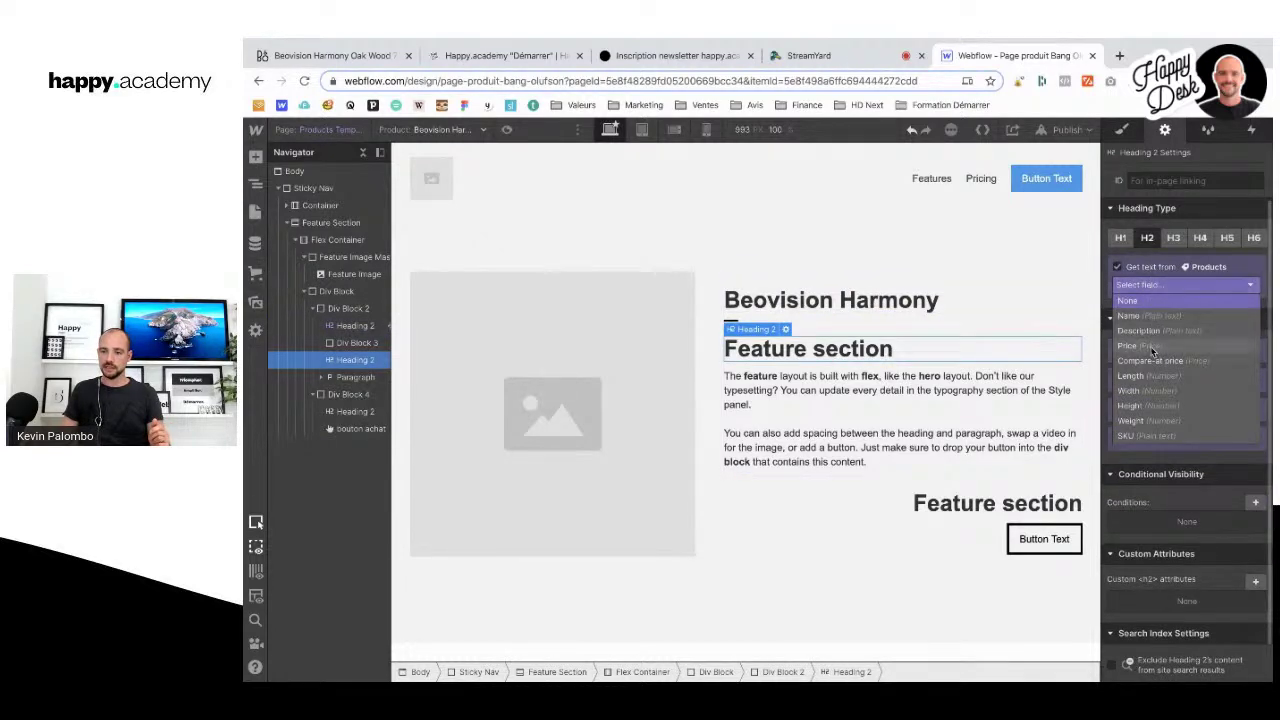
Step: Bind the second heading's text to the product's sous titre field and the paragraph's text to its Description field
scroll(1148, 355, "down", 2)
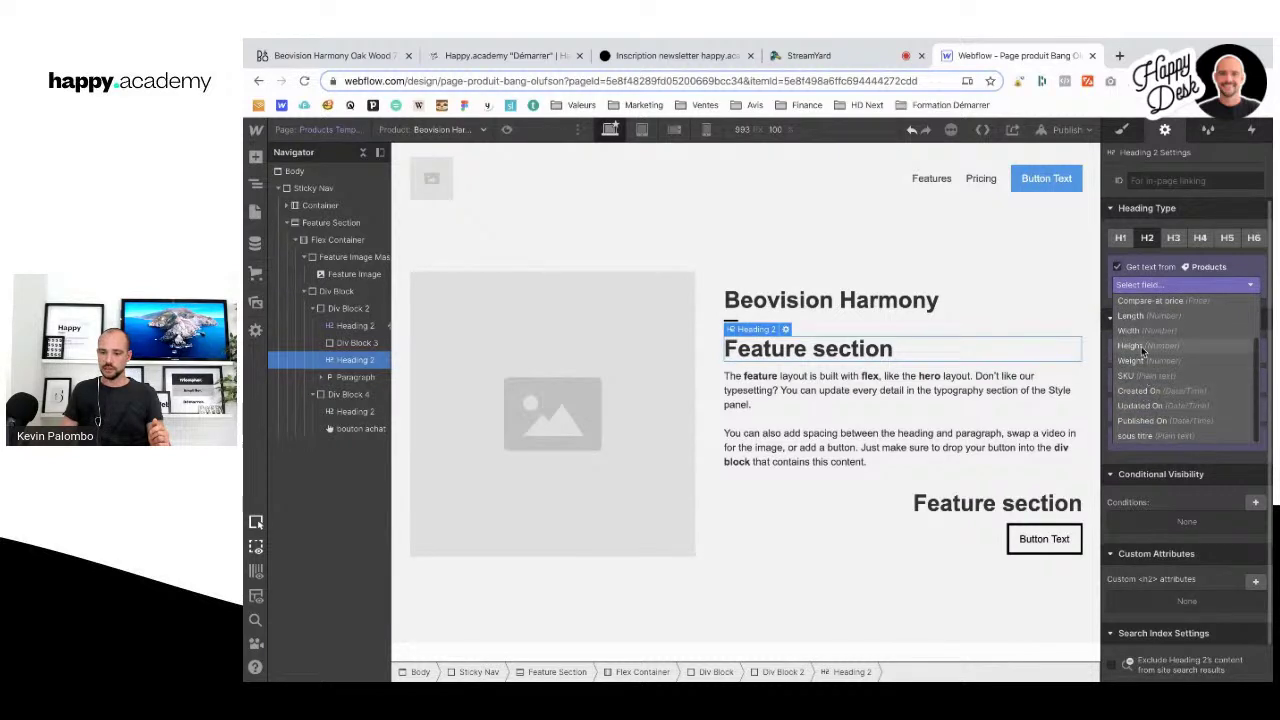
left_click(1150, 436)
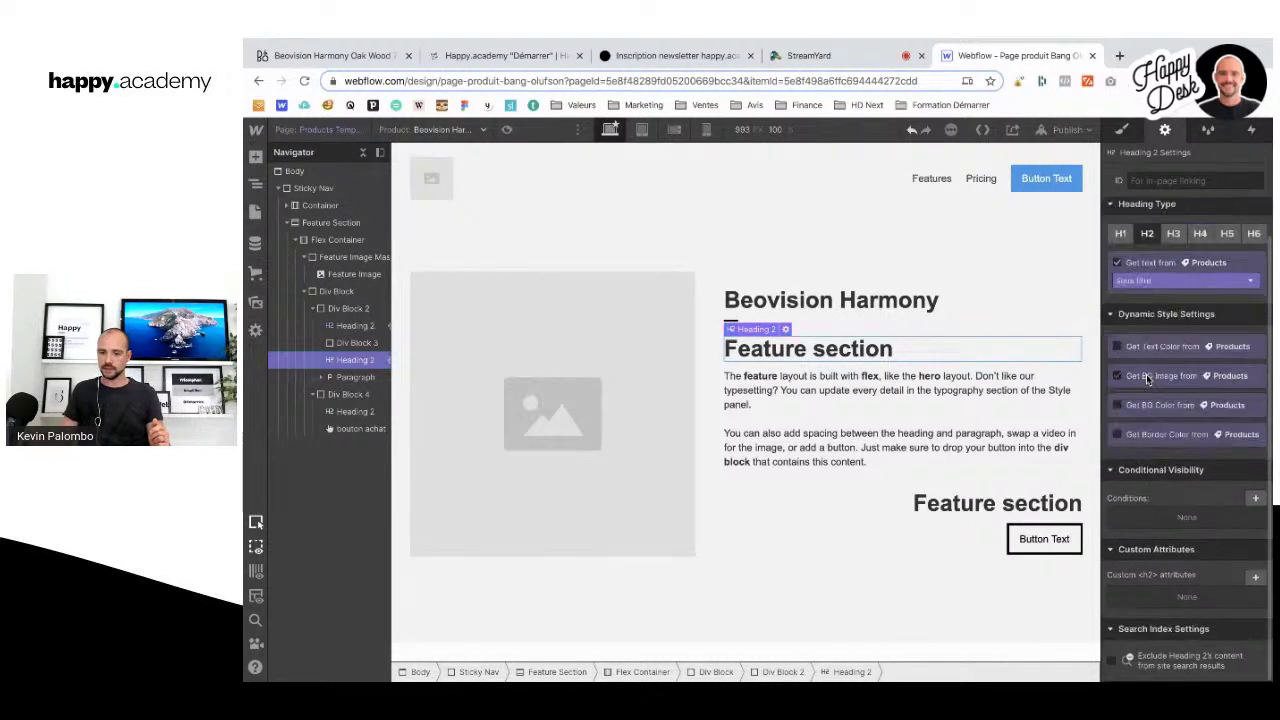
left_click(797, 393)
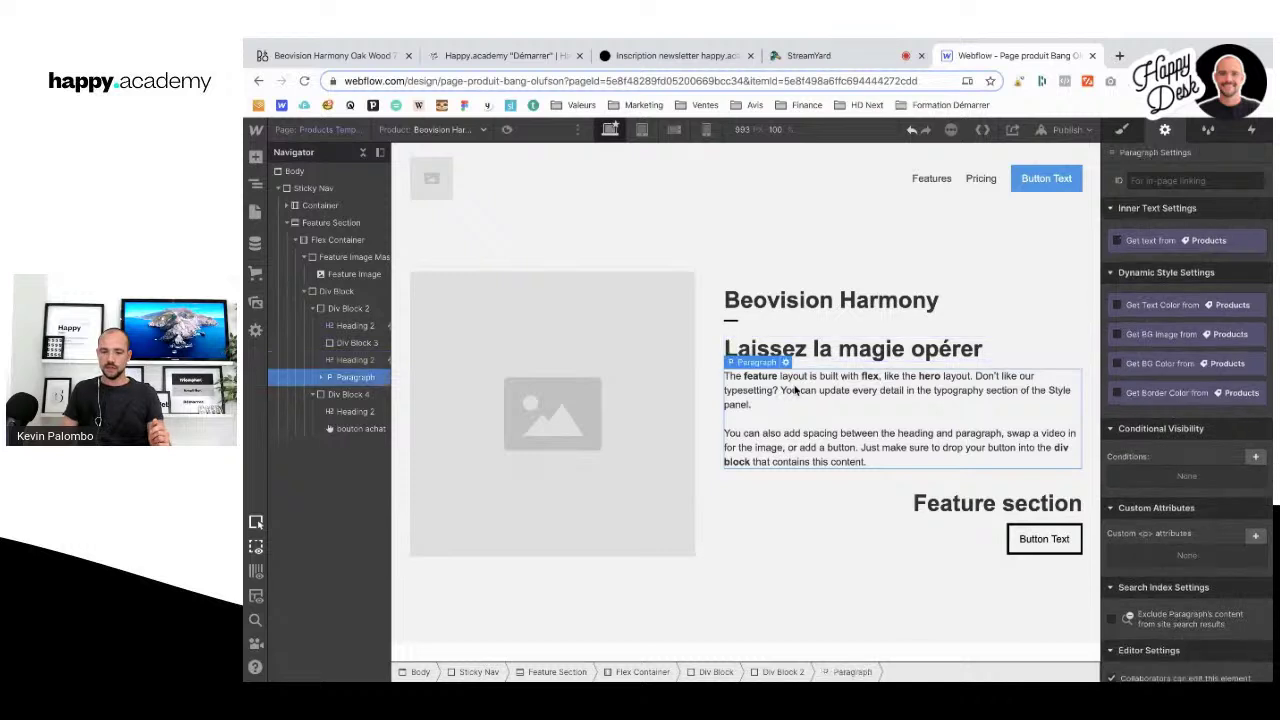
left_click(1140, 240)
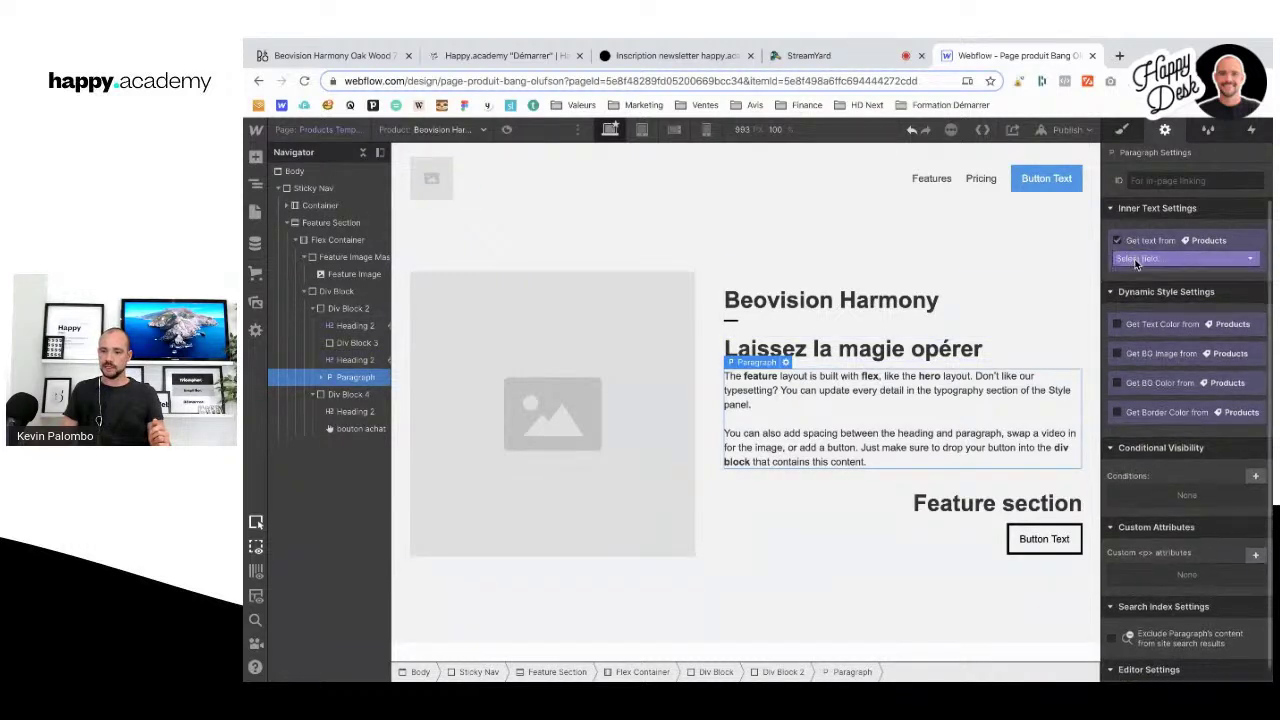
left_click(1140, 260)
left_click(1145, 304)
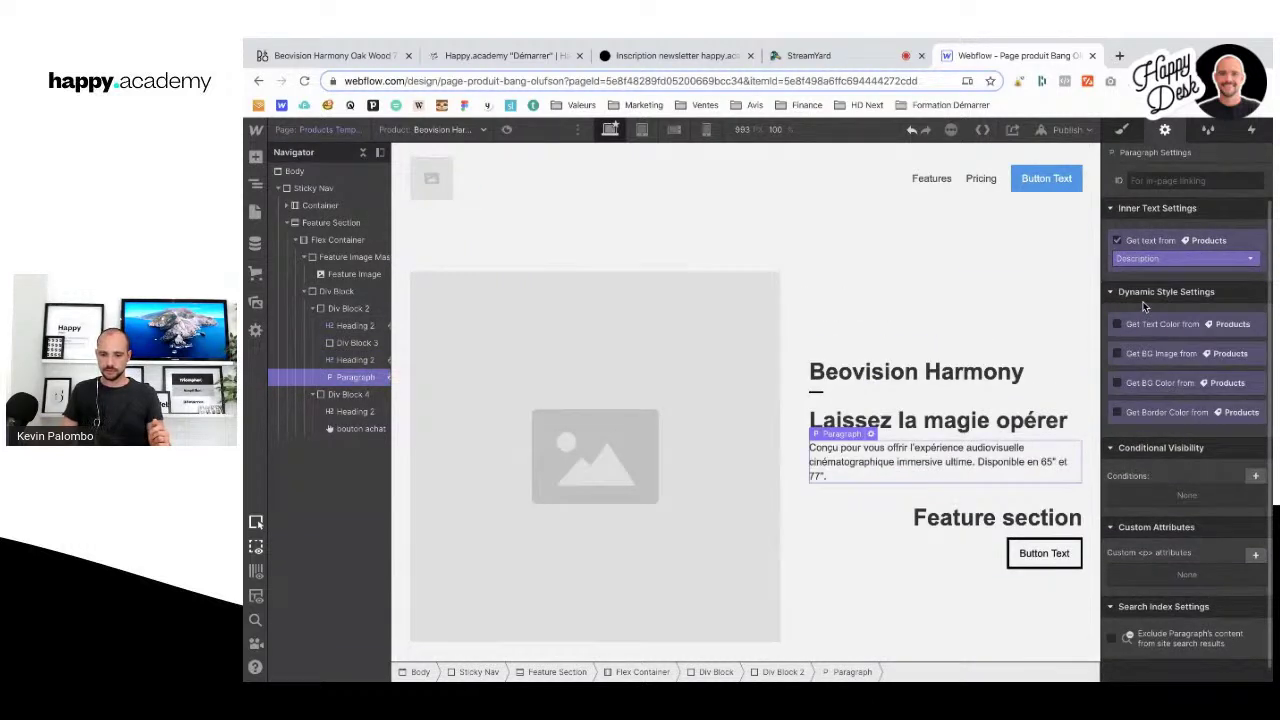
left_click(838, 621)
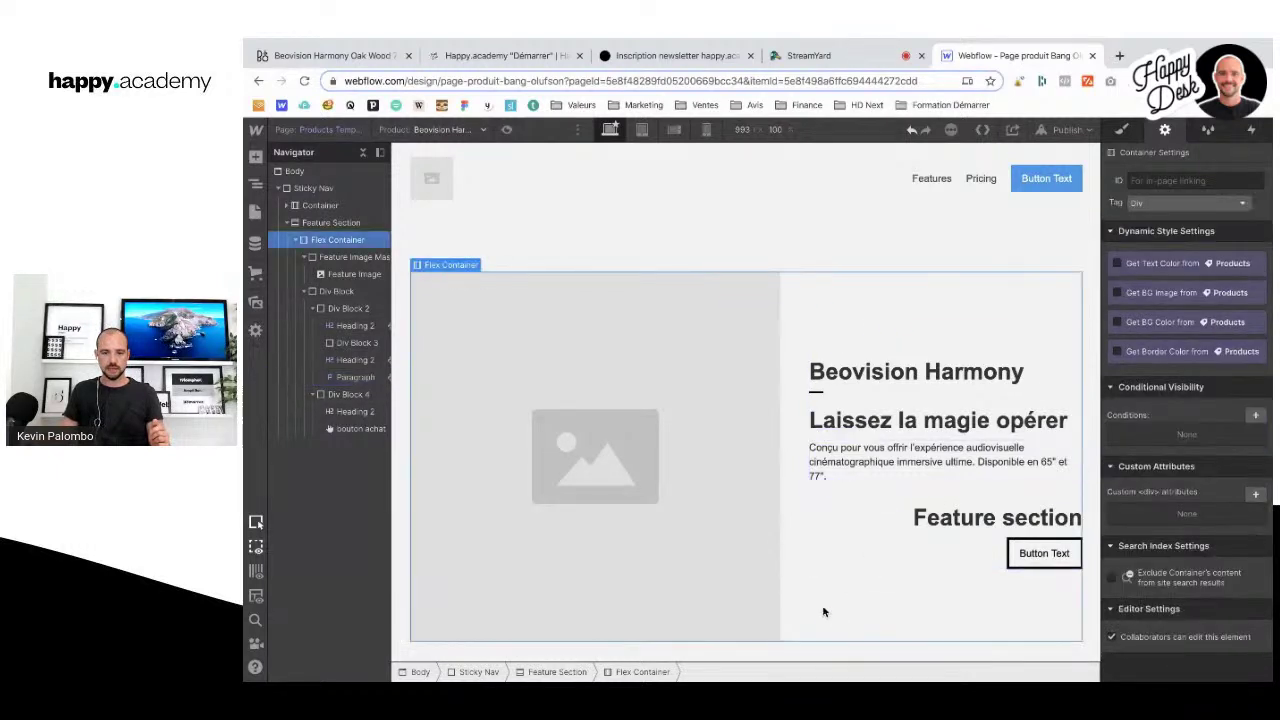
Step: Reduce the width of the Feature Image Mask inside the Flex Container
left_click(313, 309)
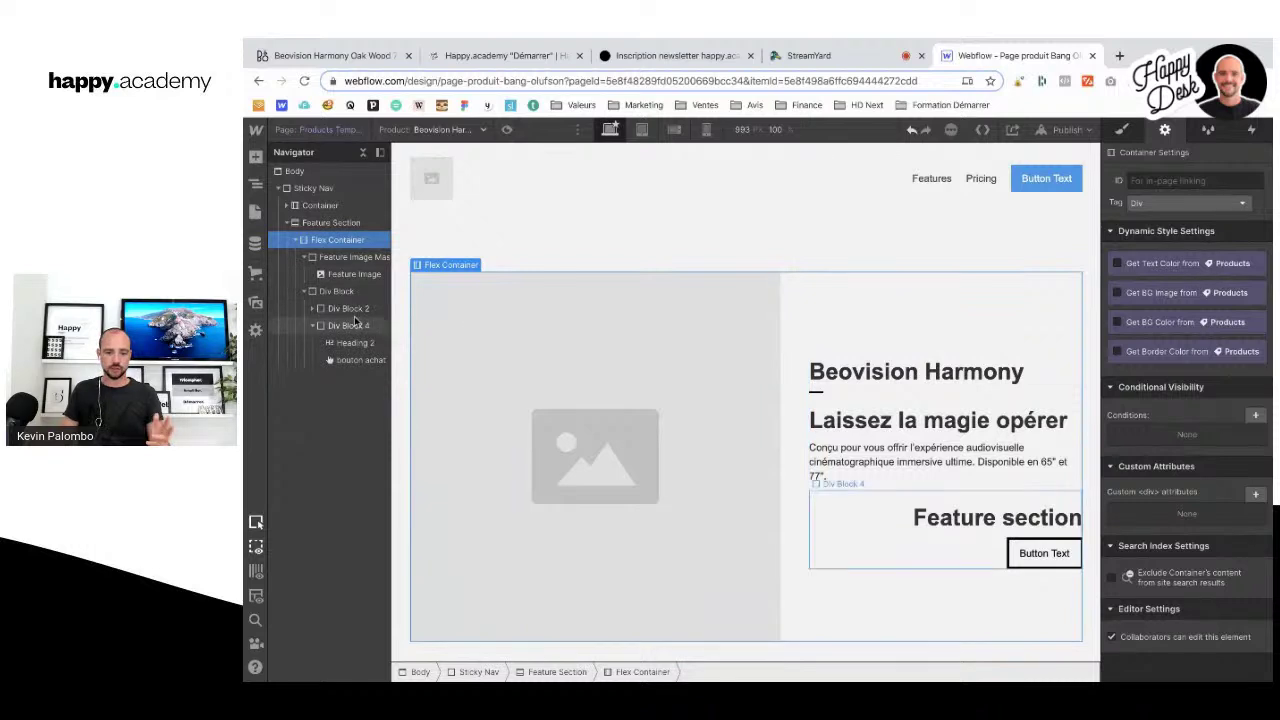
left_click(348, 308)
left_click(1120, 131)
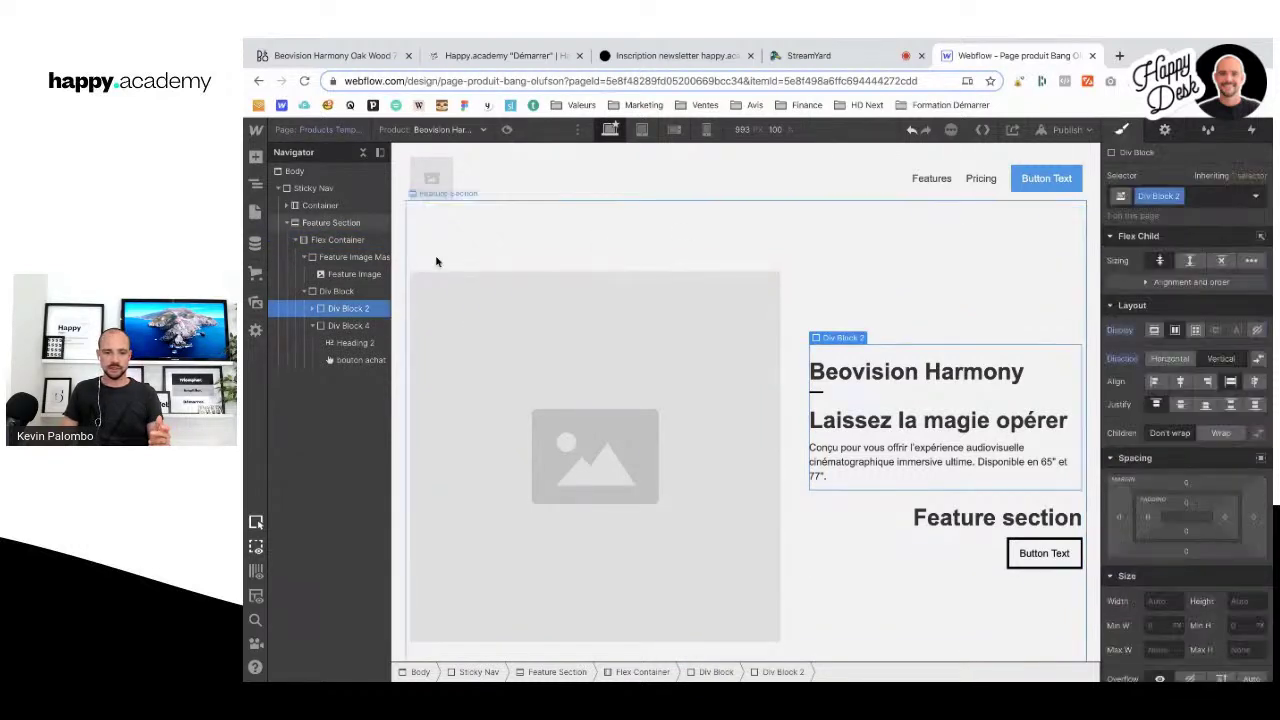
left_click(326, 245)
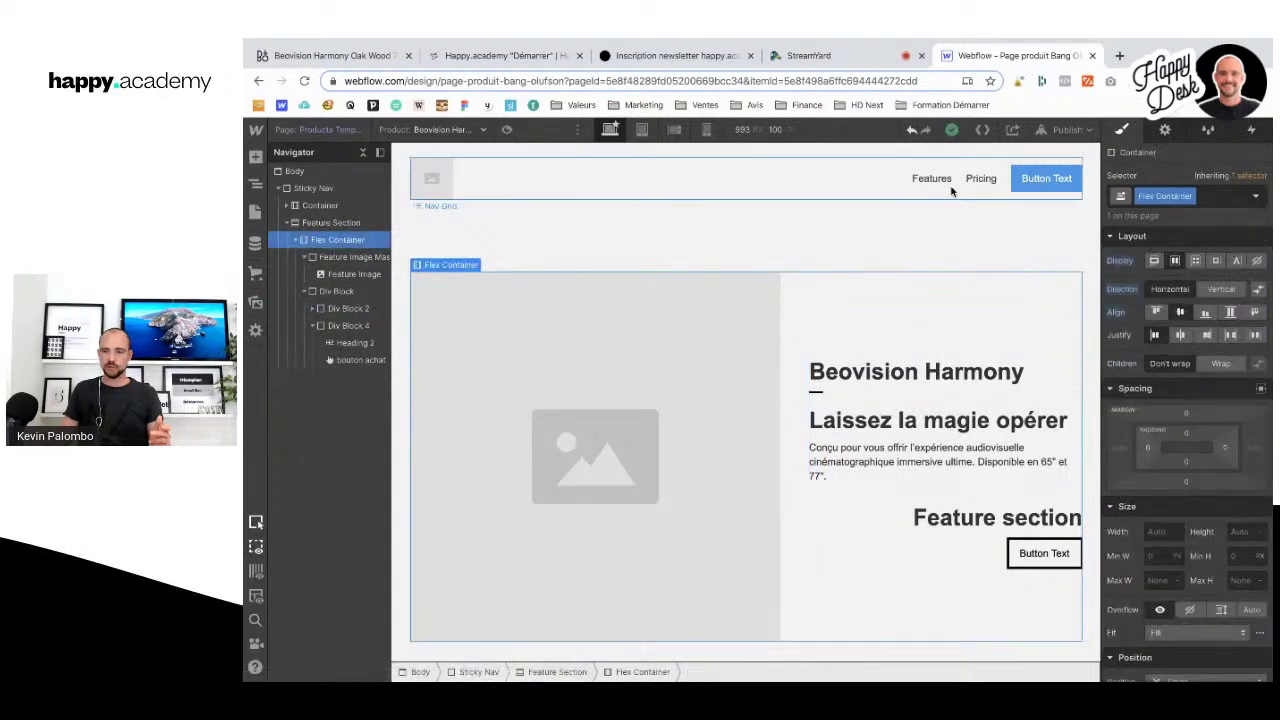
left_click(330, 258)
left_click(329, 241)
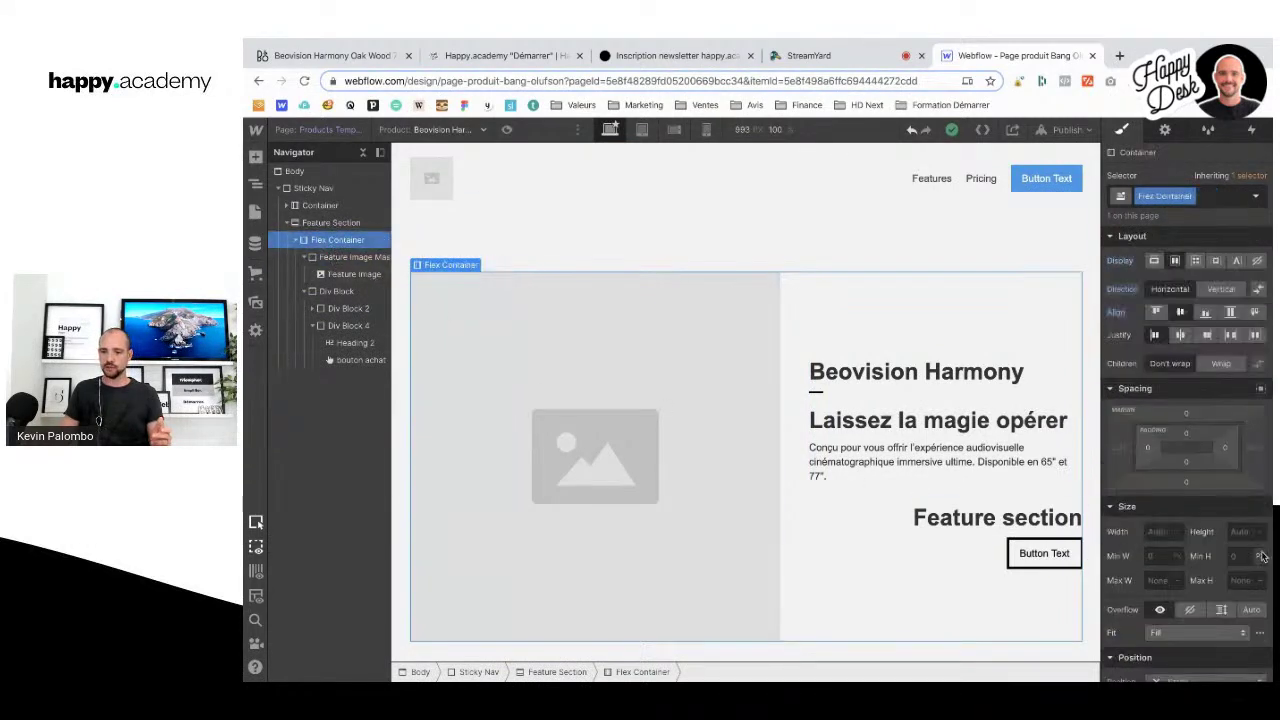
left_click(330, 258)
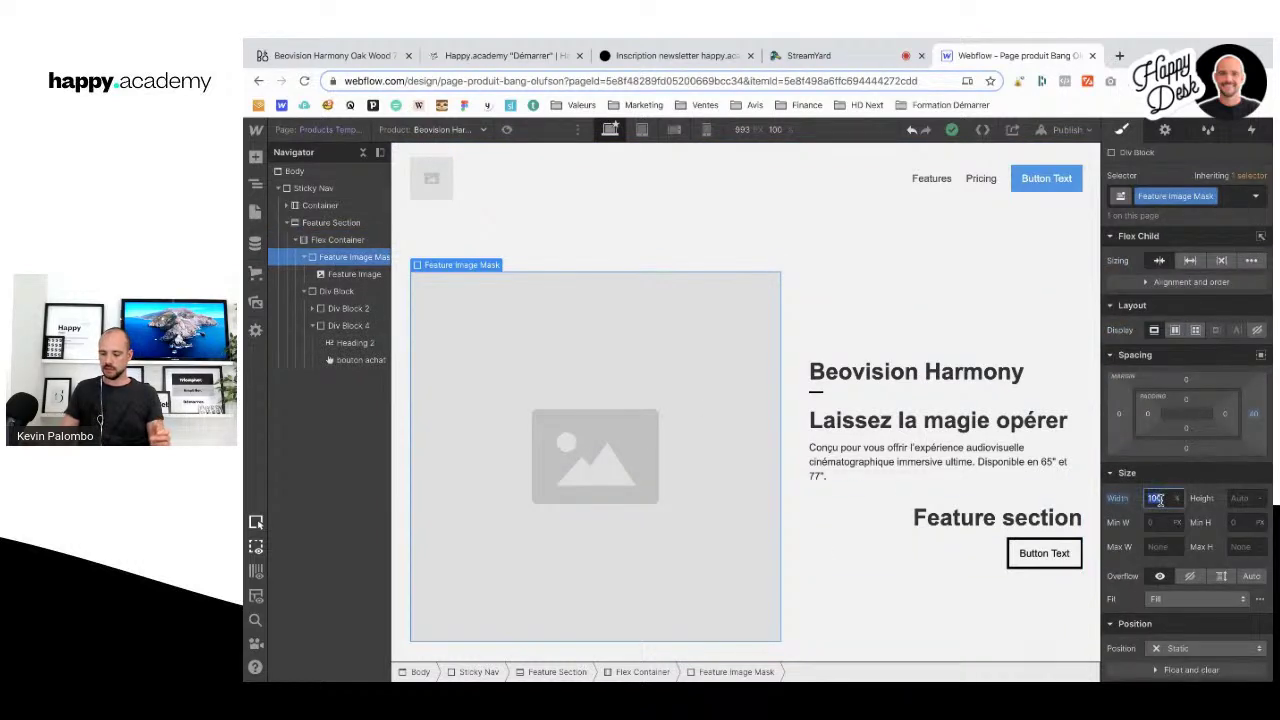
key("Return")
Step: Set the width of the Div Block holding the product texts to 50%
left_click(1072, 500)
left_click(1153, 600)
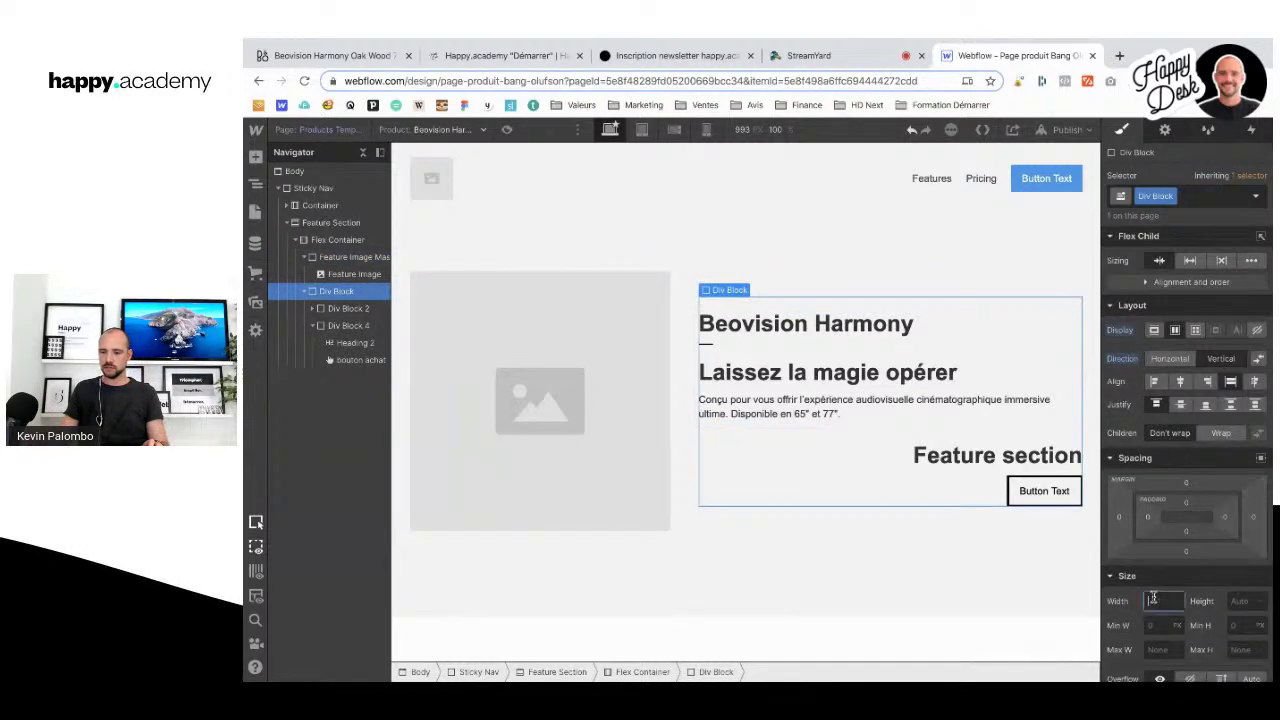
type("50%")
key("Tab")
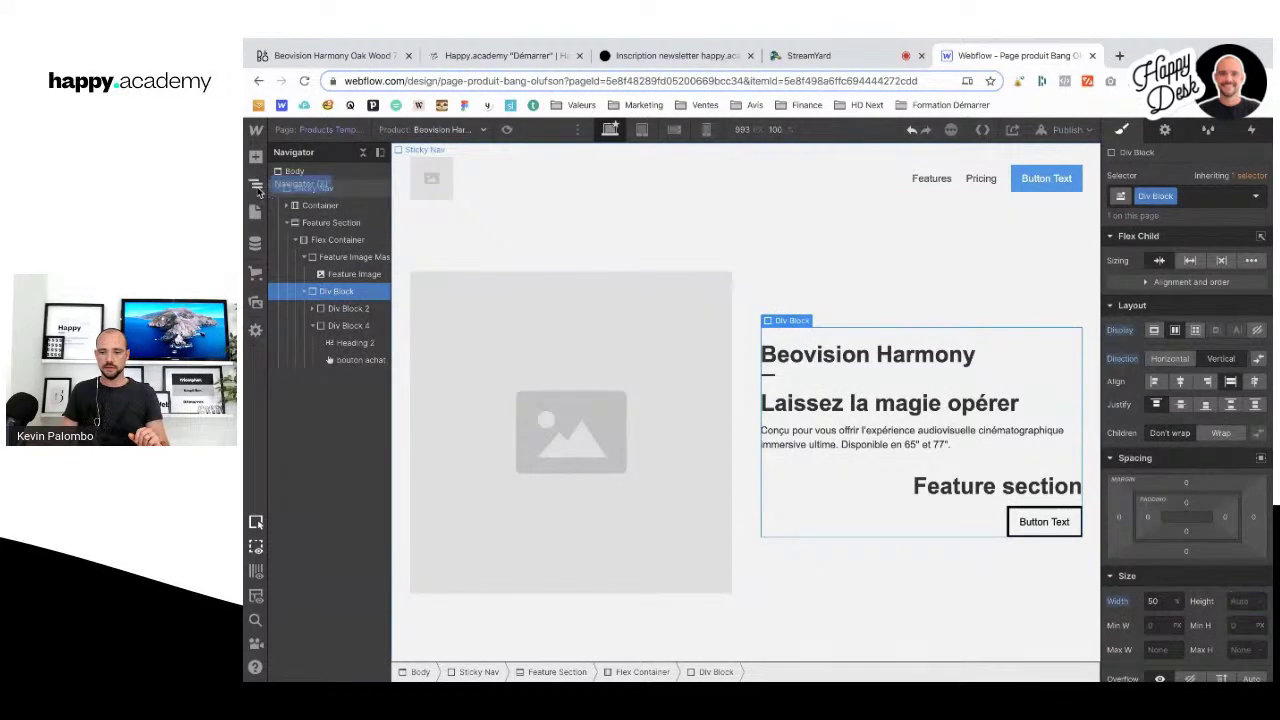
Step: Compare the layout's price heading with the price line on the Bang & Olufsen product page, and return to Webflow
left_click(256, 187)
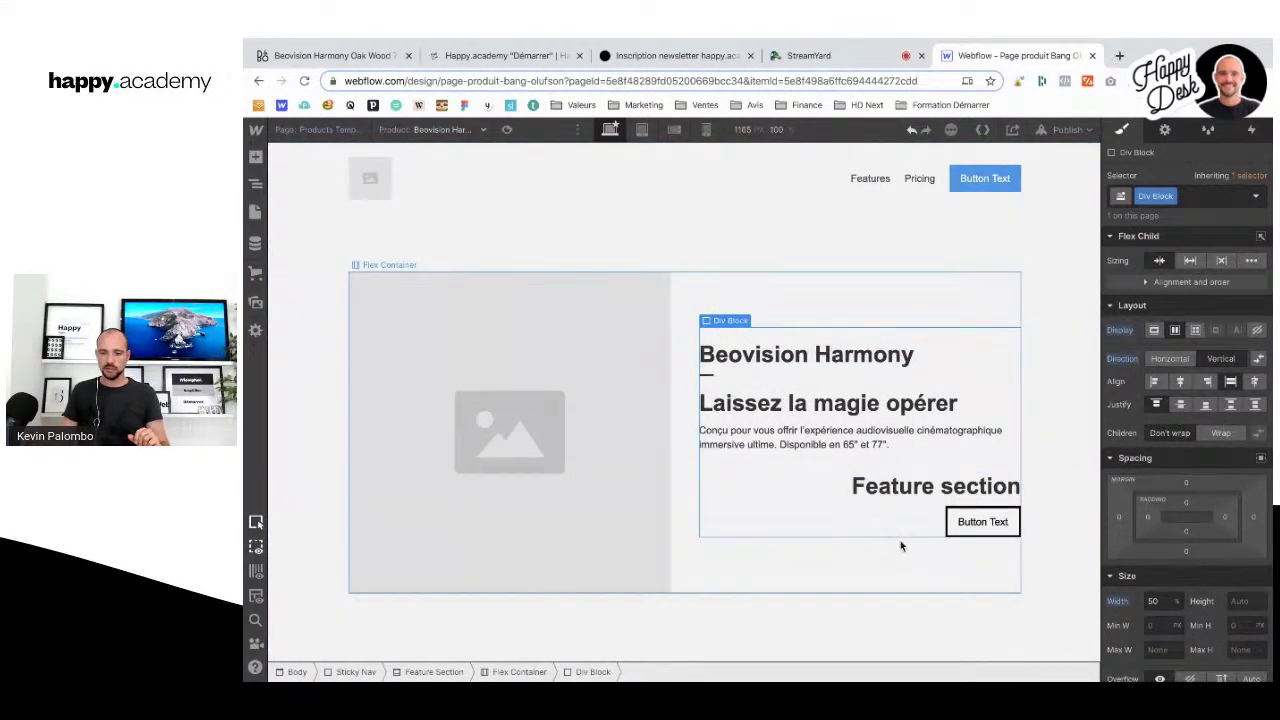
left_click(907, 497)
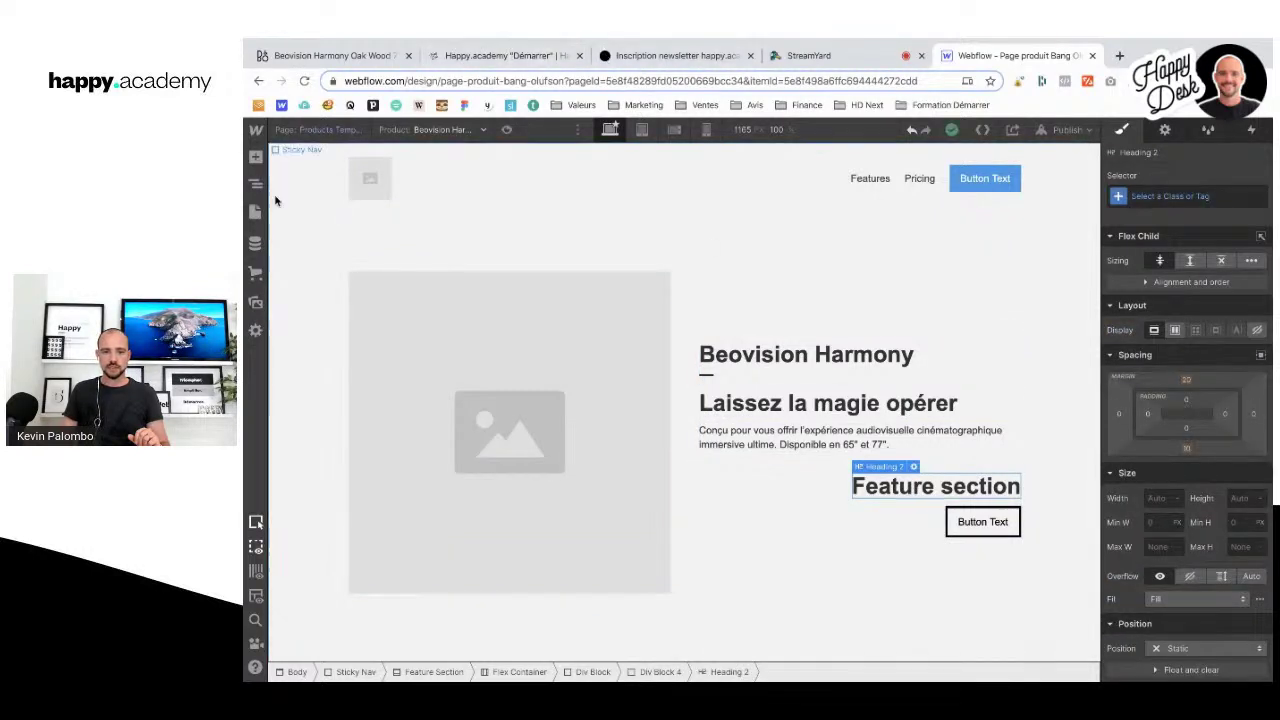
left_click(325, 56)
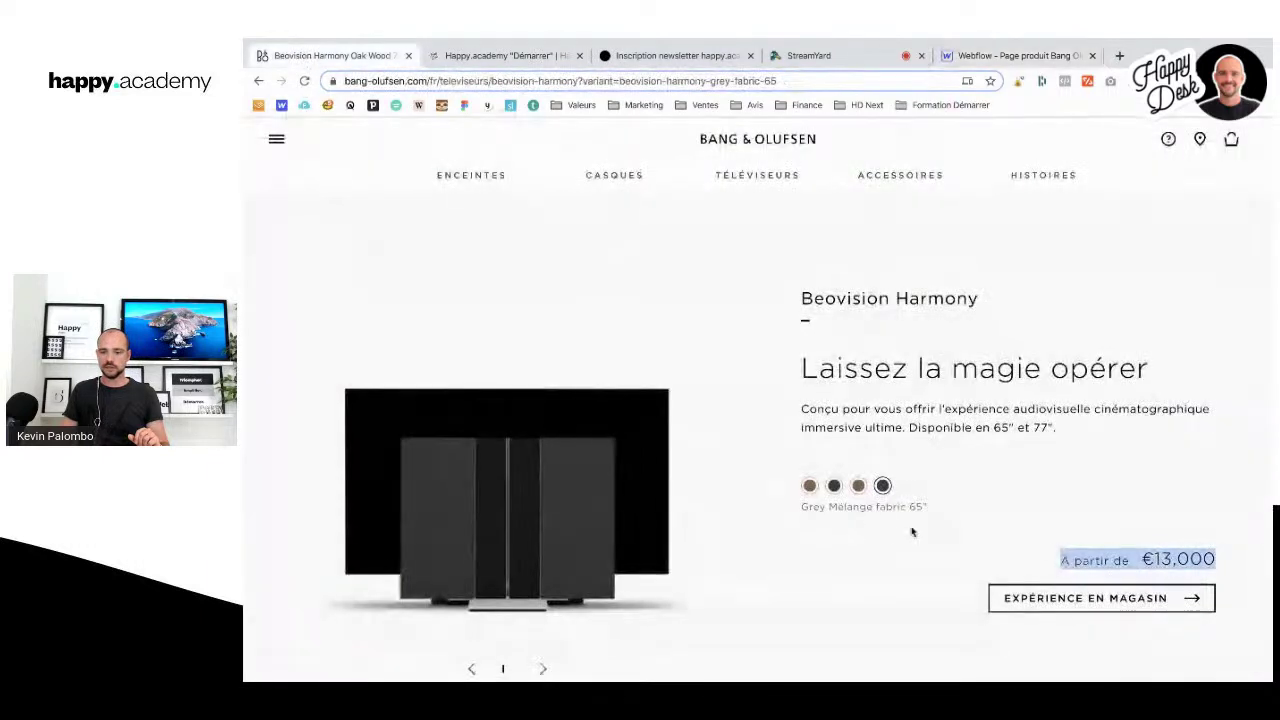
left_click_drag(1245, 570, 1208, 558)
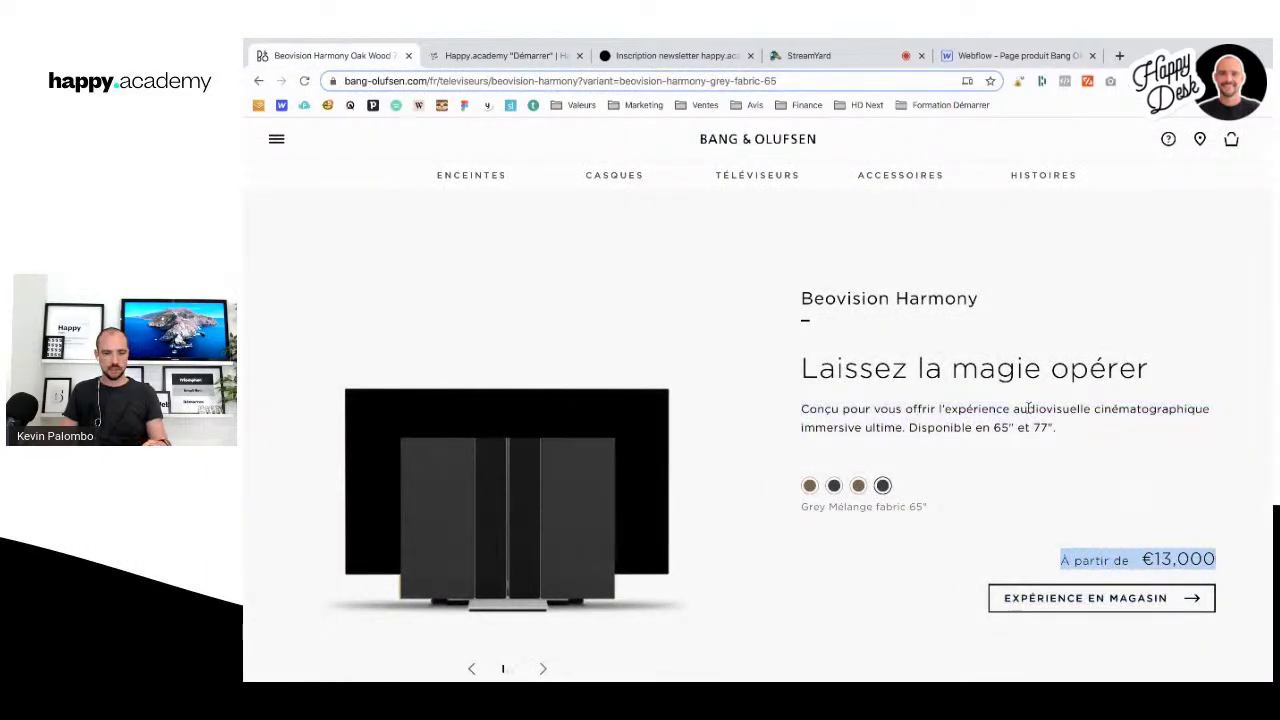
left_click(670, 56)
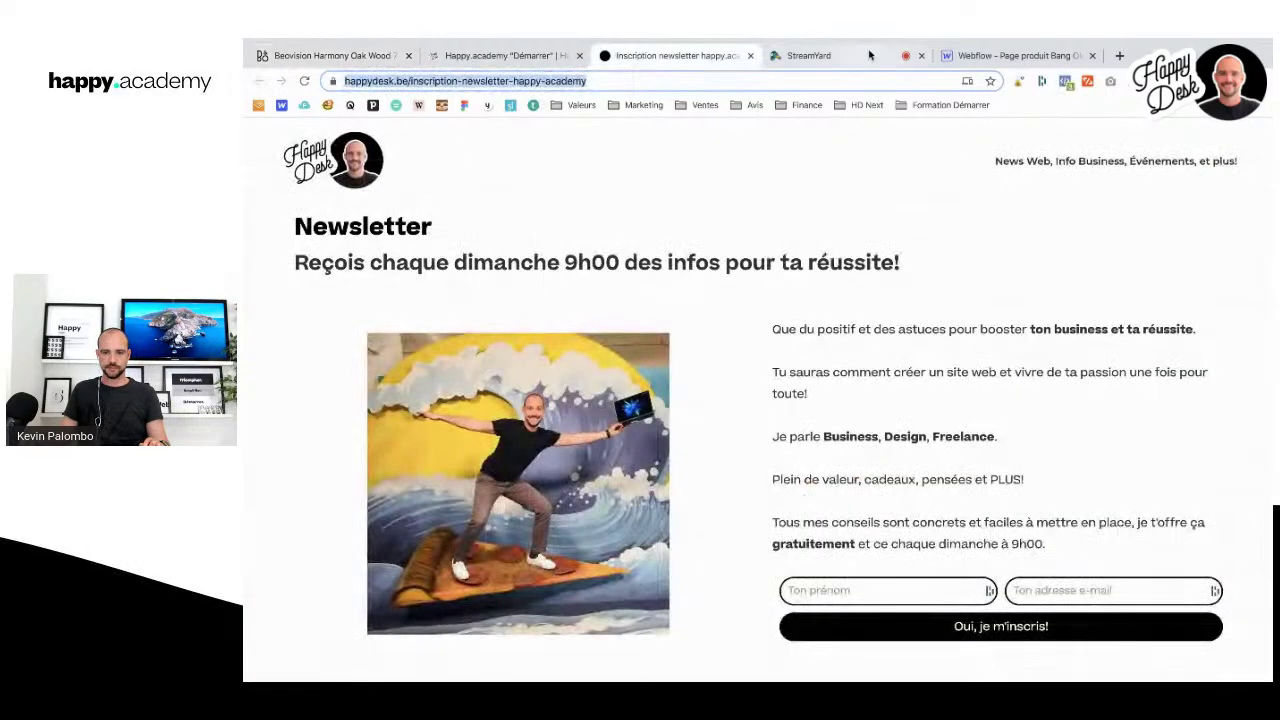
left_click(980, 55)
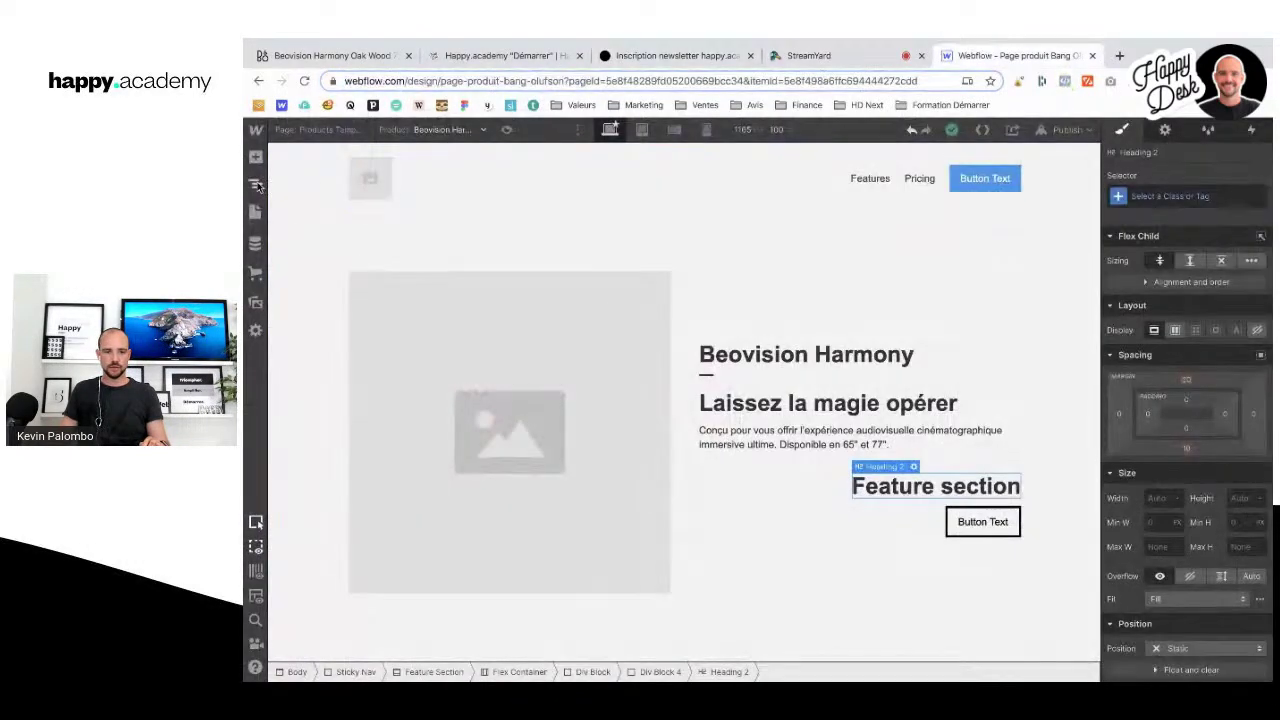
Step: Add a single-line plain text field labelled "Texte appel à l'action" to the Products collection and save the collection
left_click(256, 186)
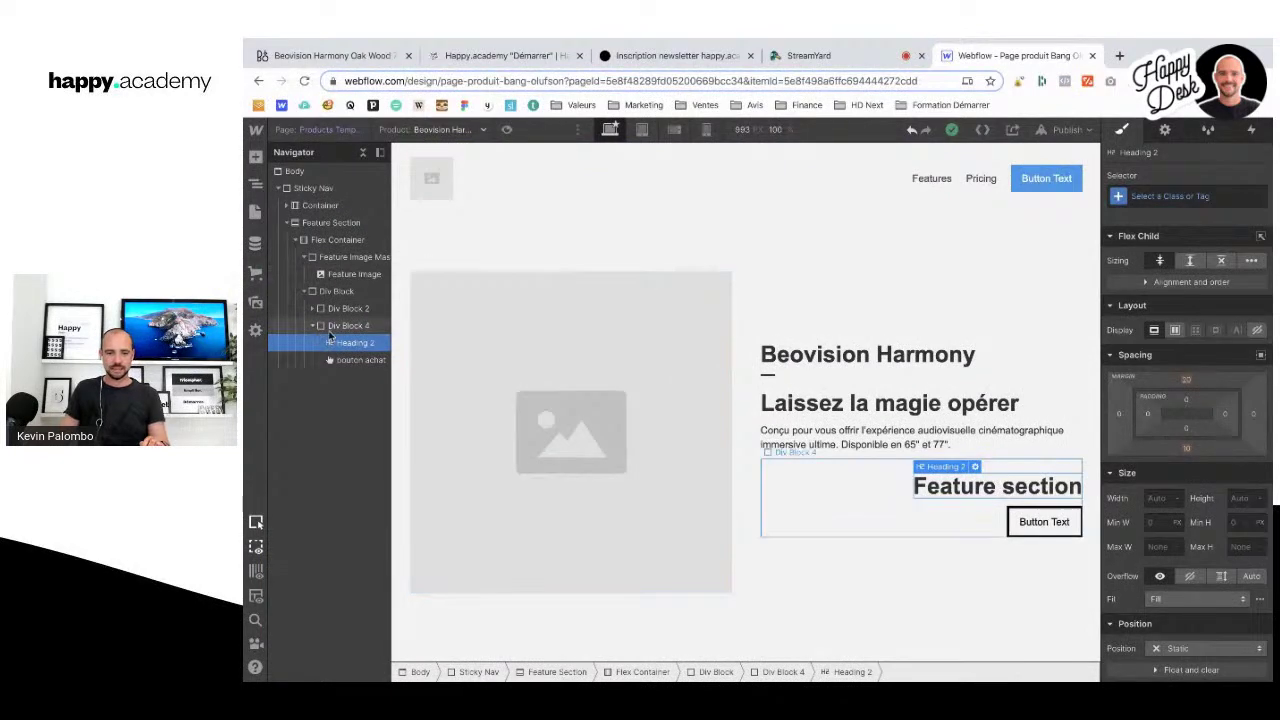
left_click(256, 244)
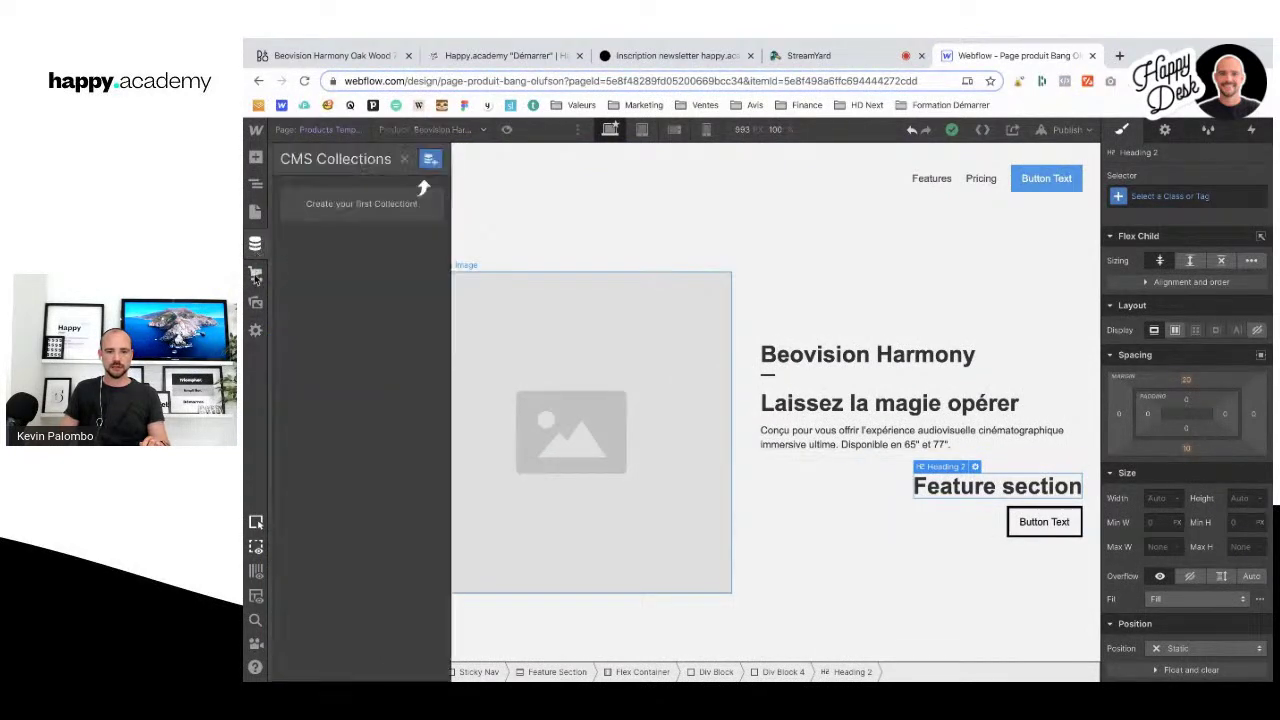
left_click(256, 275)
left_click(383, 226)
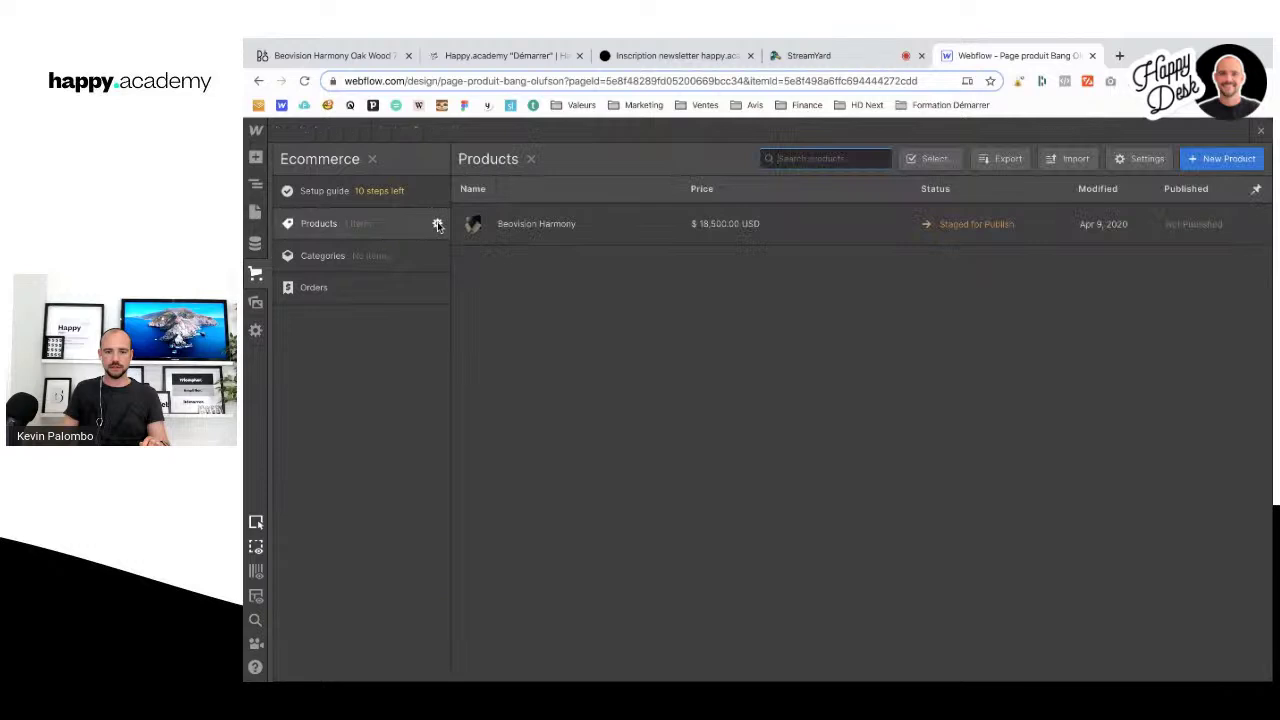
left_click(437, 224)
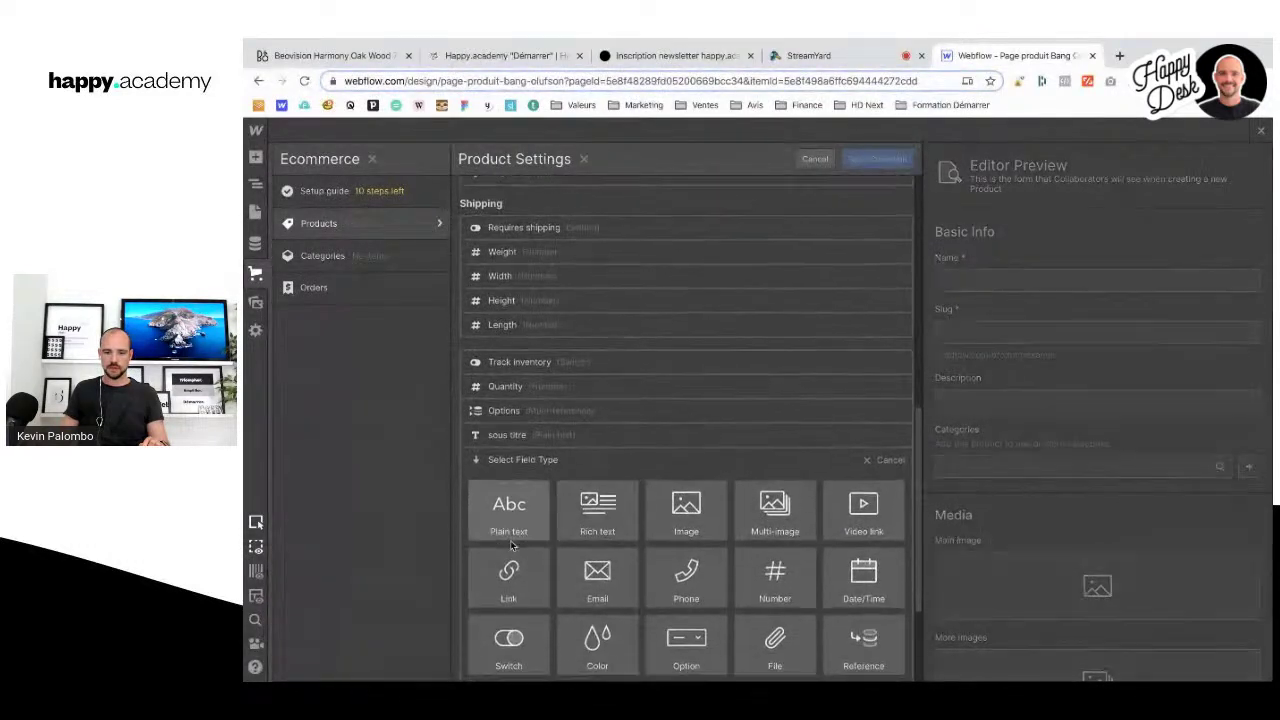
left_click(509, 512)
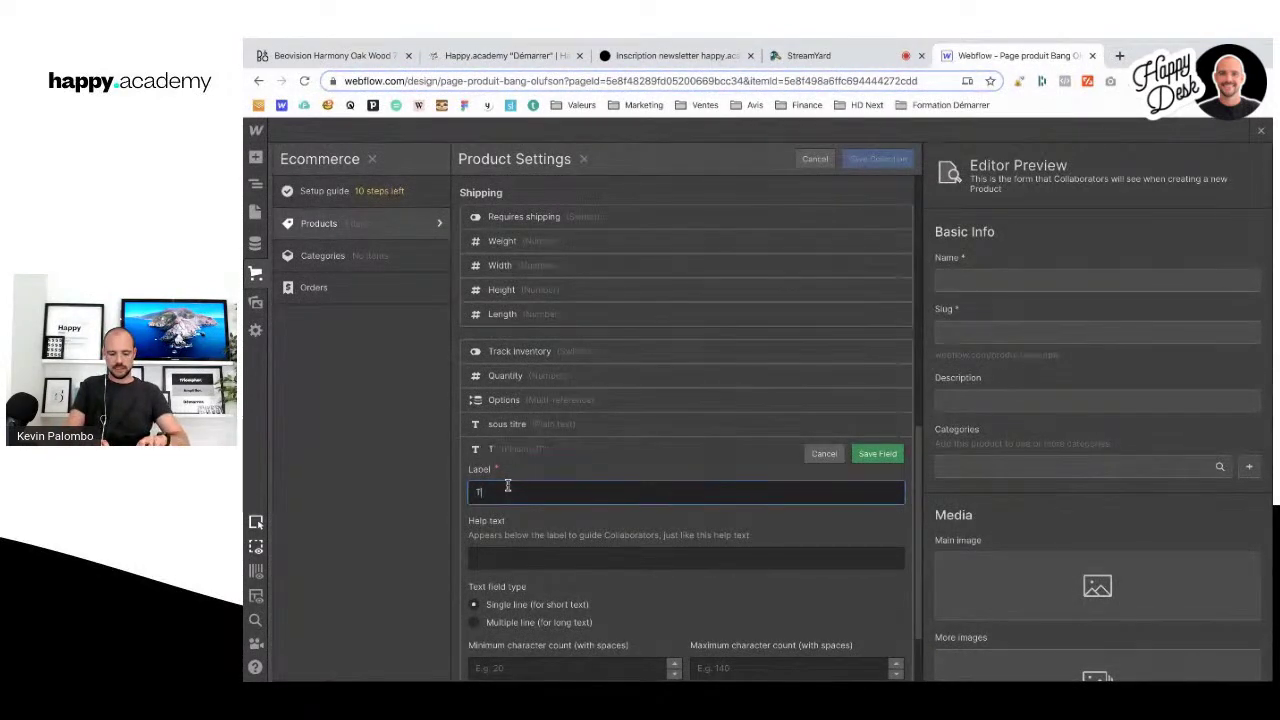
type("Texte appel à l'action")
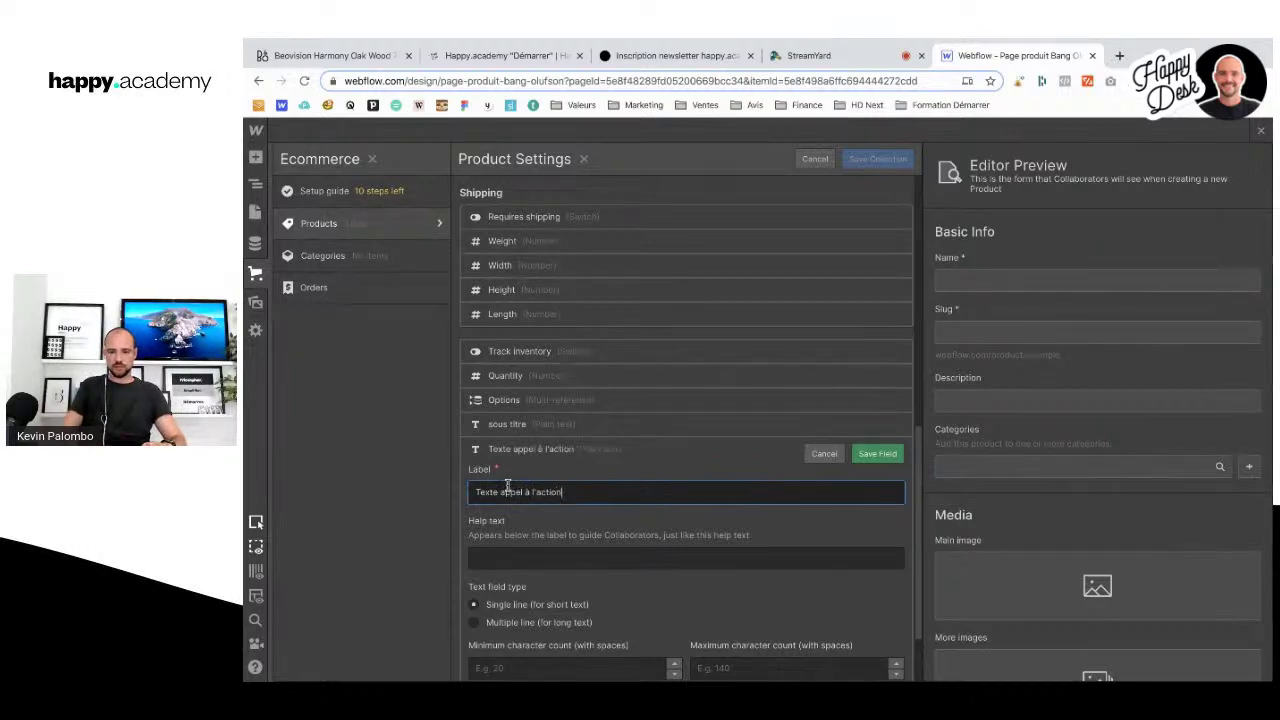
left_click(872, 455)
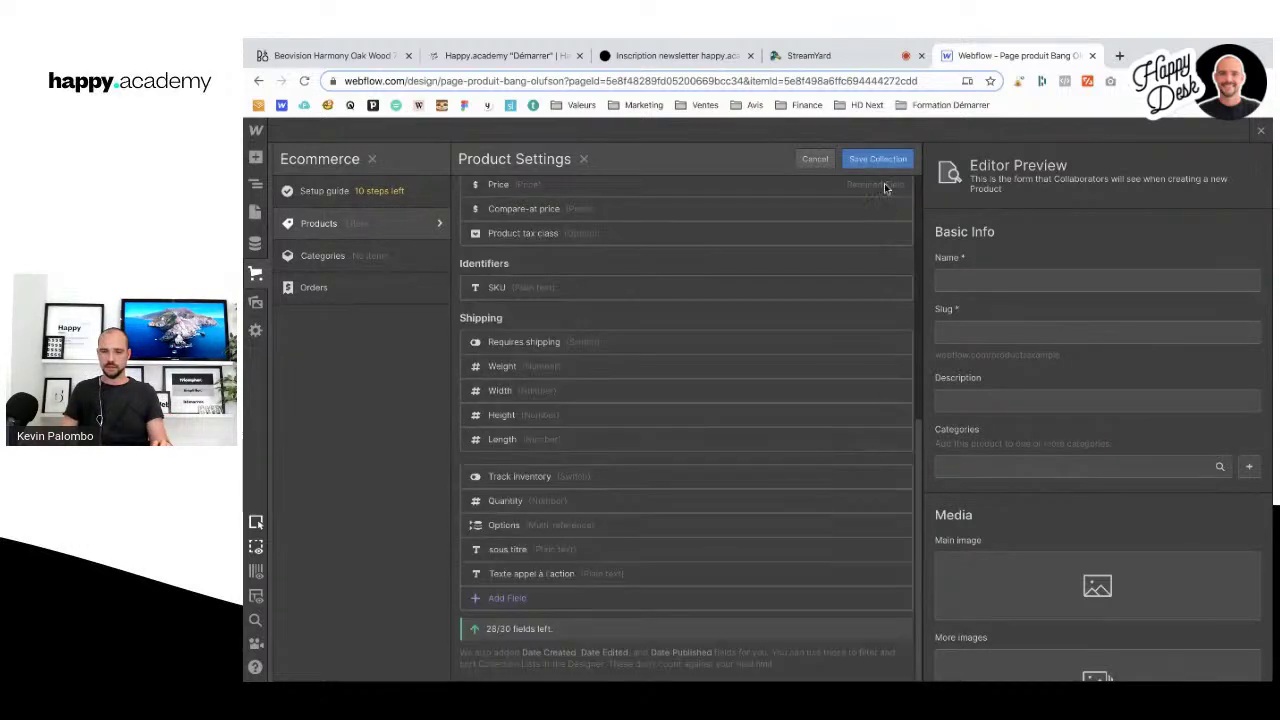
left_click(884, 160)
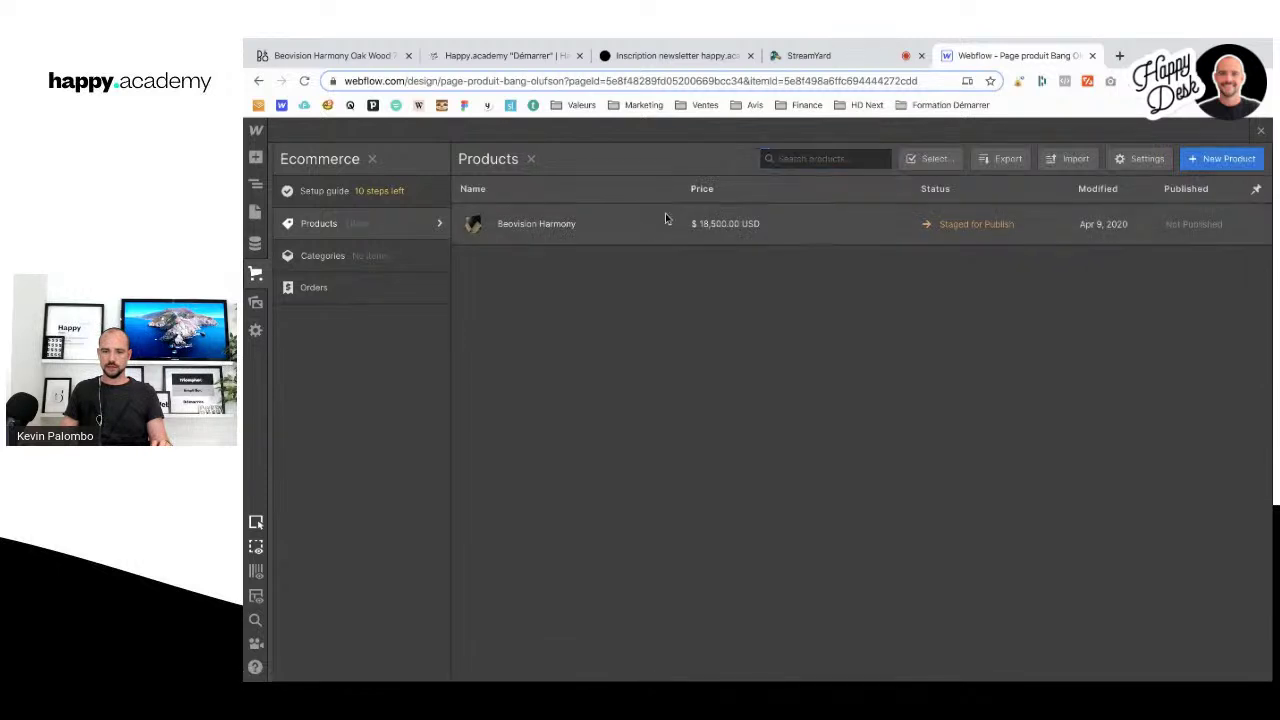
Step: Fill in the Texte appel à l'action field of the Beovision Harmony product and save the product
left_click(665, 215)
scroll(754, 413, "down", 2)
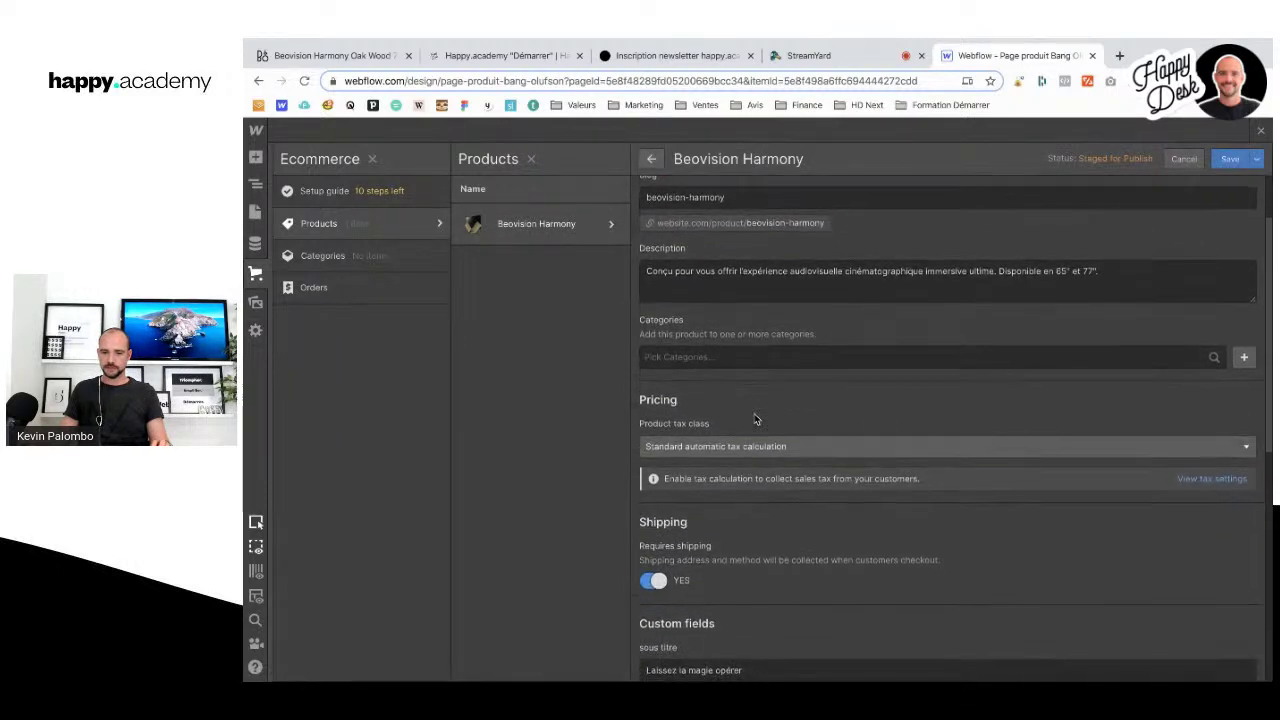
scroll(759, 413, "down", 3)
left_click(681, 413)
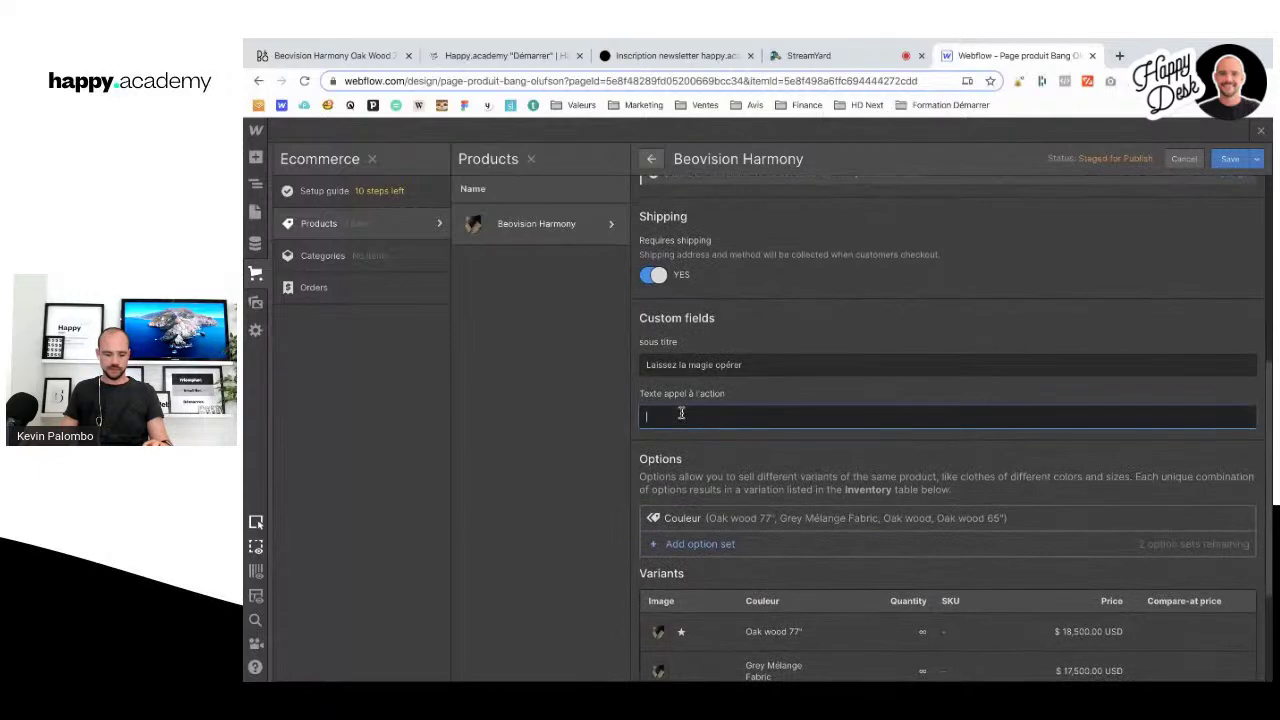
left_click(1228, 159)
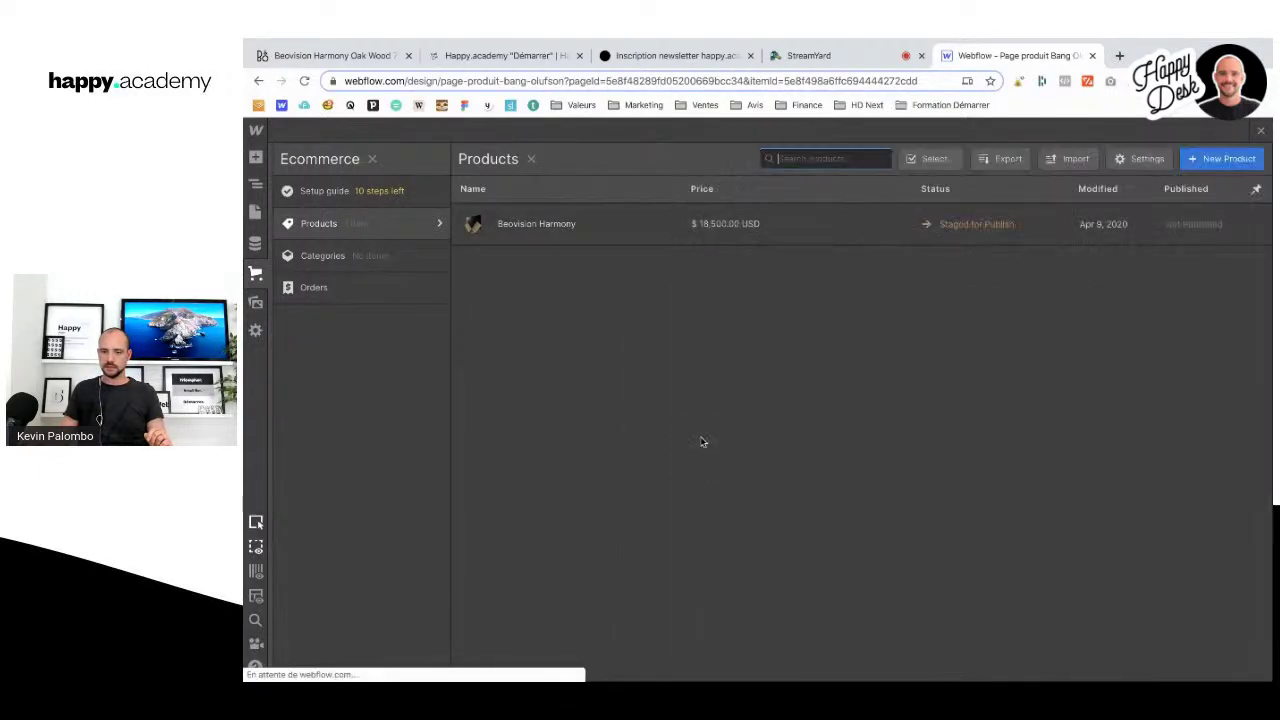
Step: Try to change the store currency to Euro (EUR) in the ecommerce store setup, and leave the setup guide
left_click(256, 212)
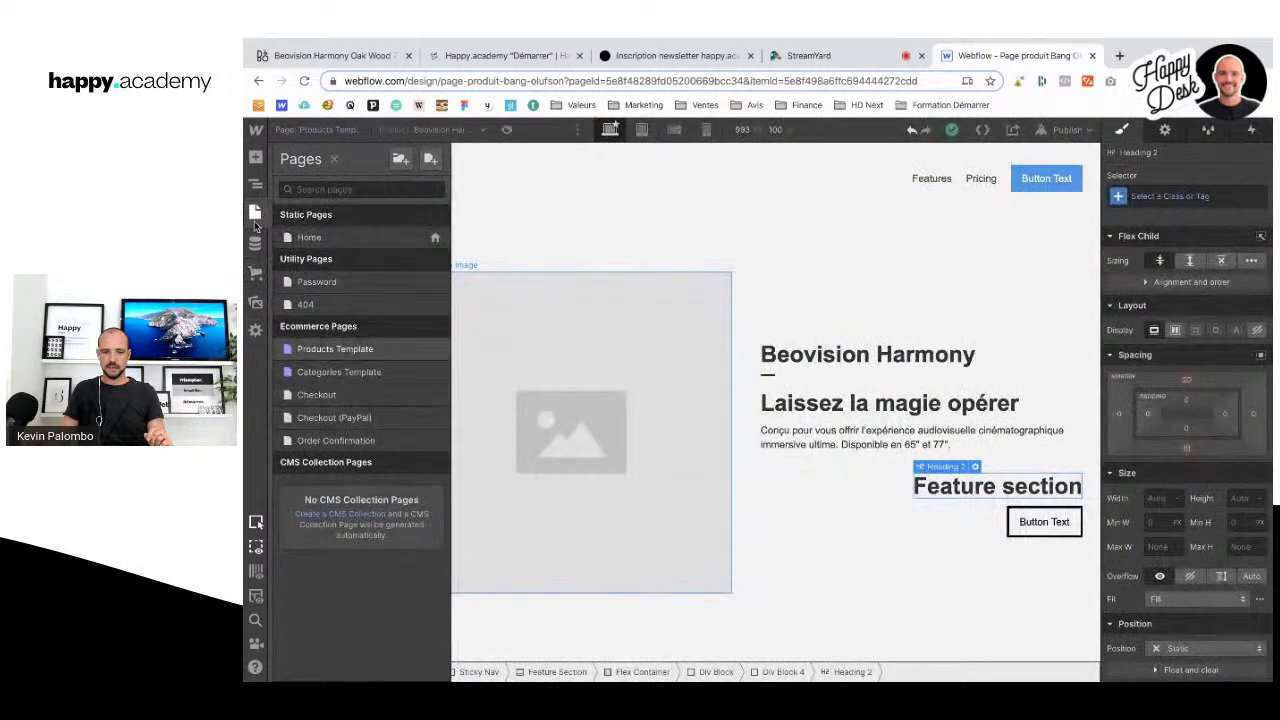
left_click(256, 273)
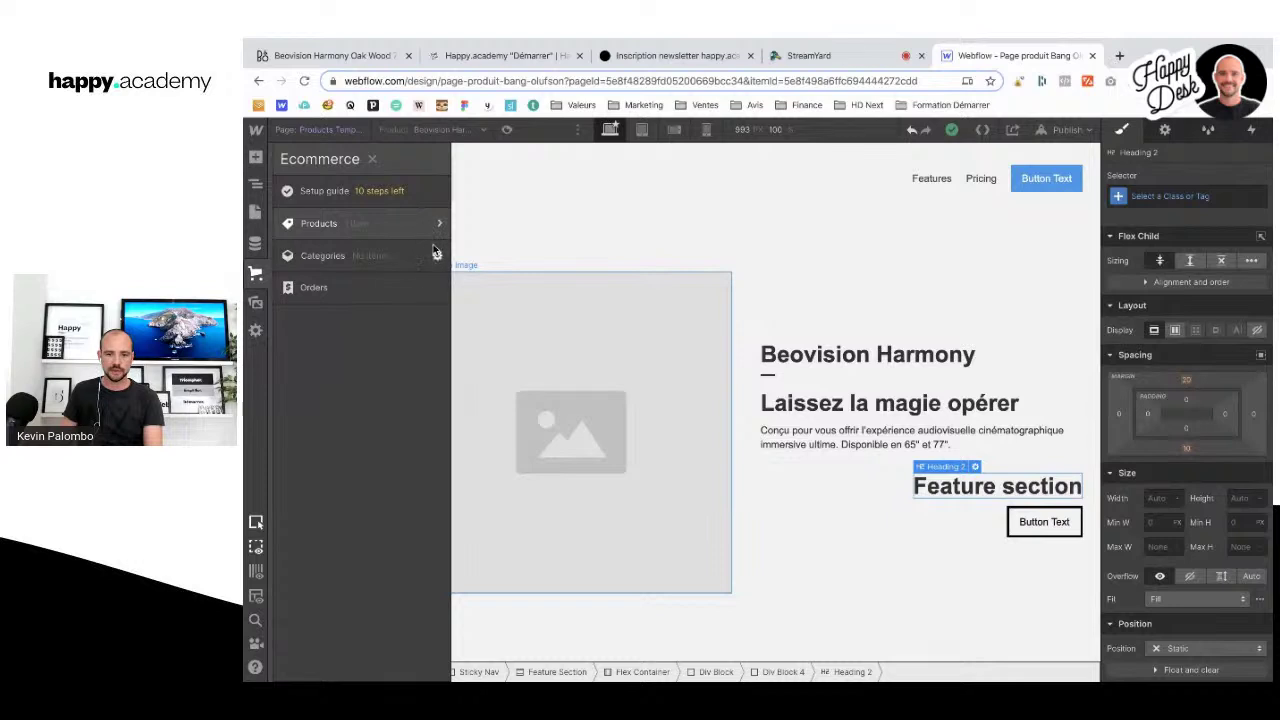
left_click(391, 193)
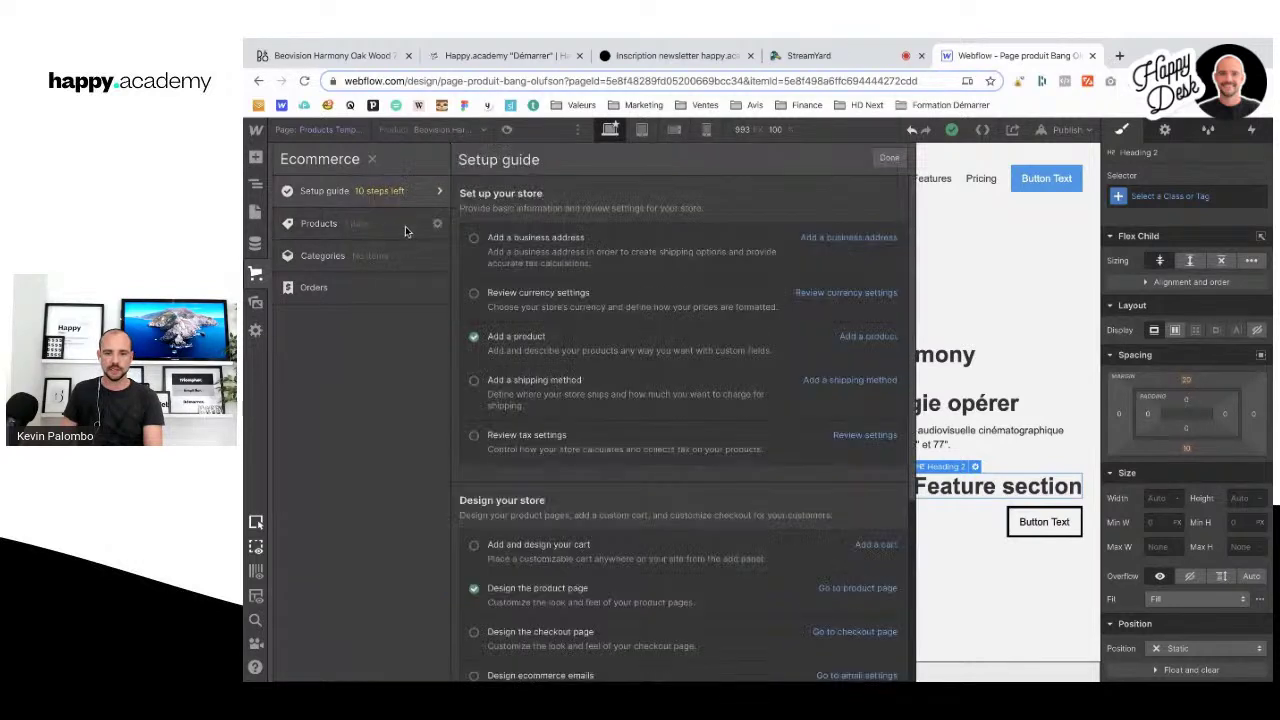
left_click(824, 300)
left_click(899, 450)
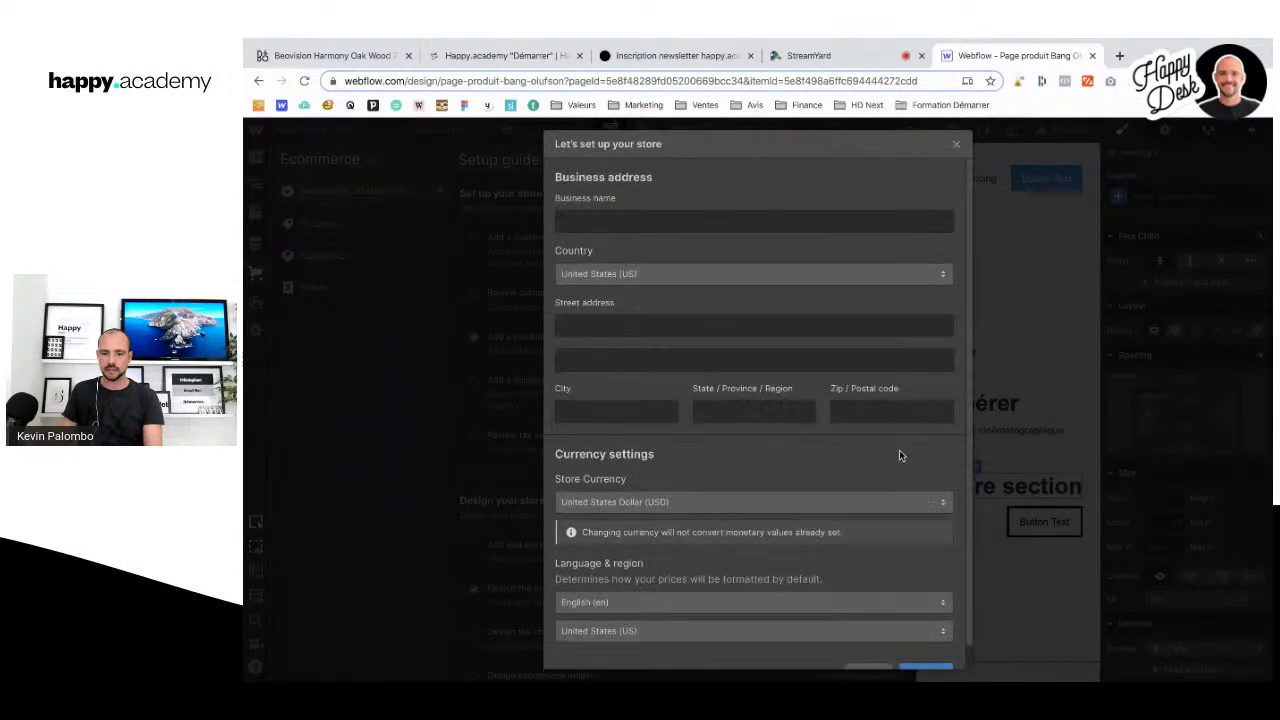
left_click(669, 502)
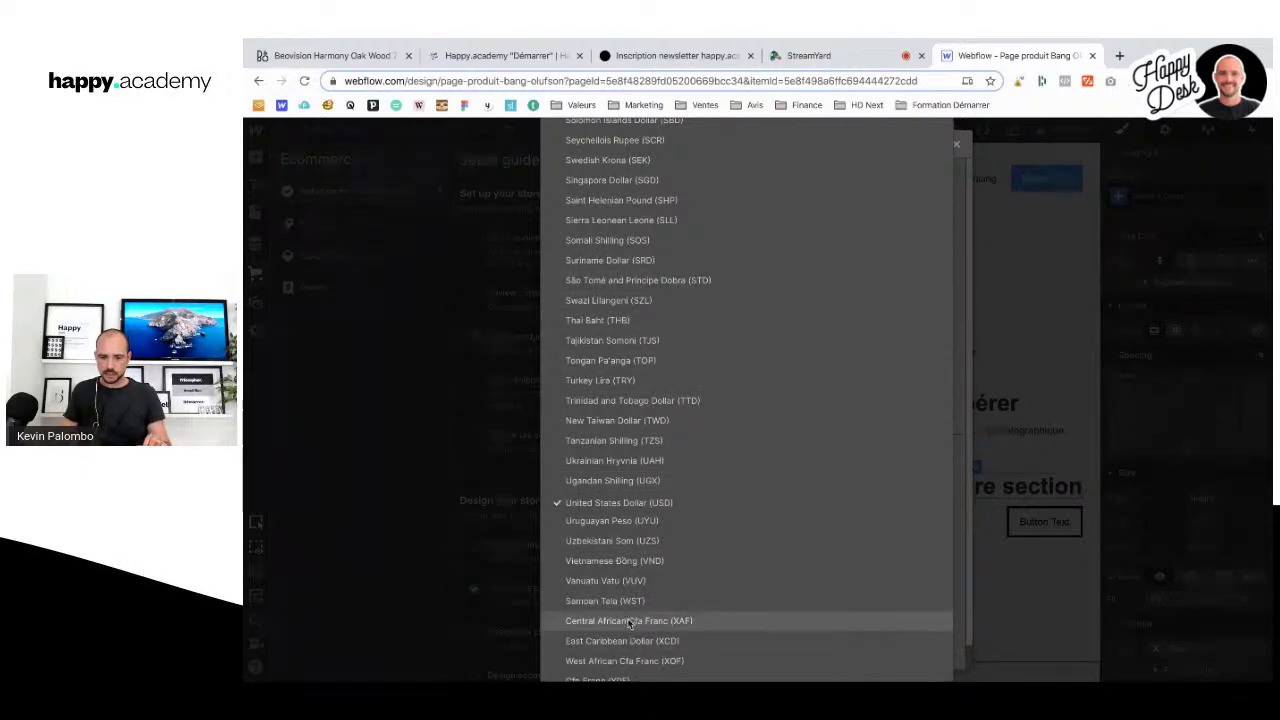
scroll(630, 622, "down", 2)
scroll(628, 580, "up", 8)
scroll(628, 570, "up", 10)
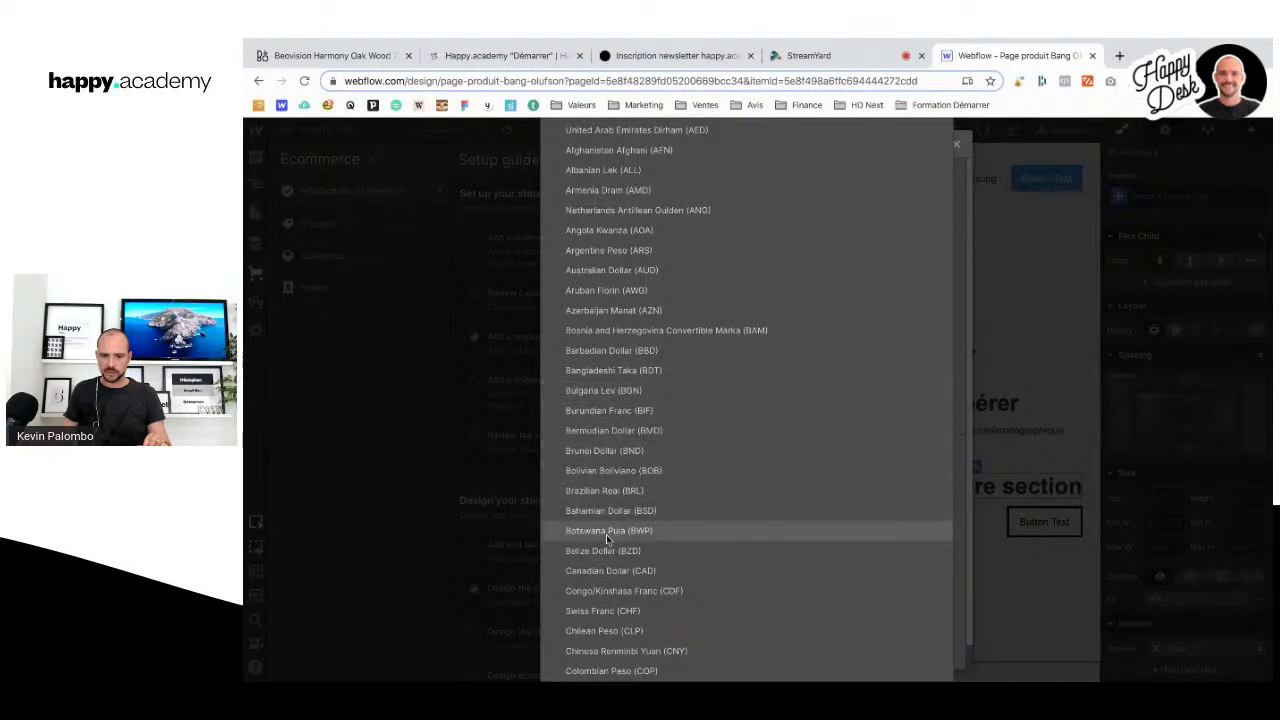
scroll(607, 545, "down", 5)
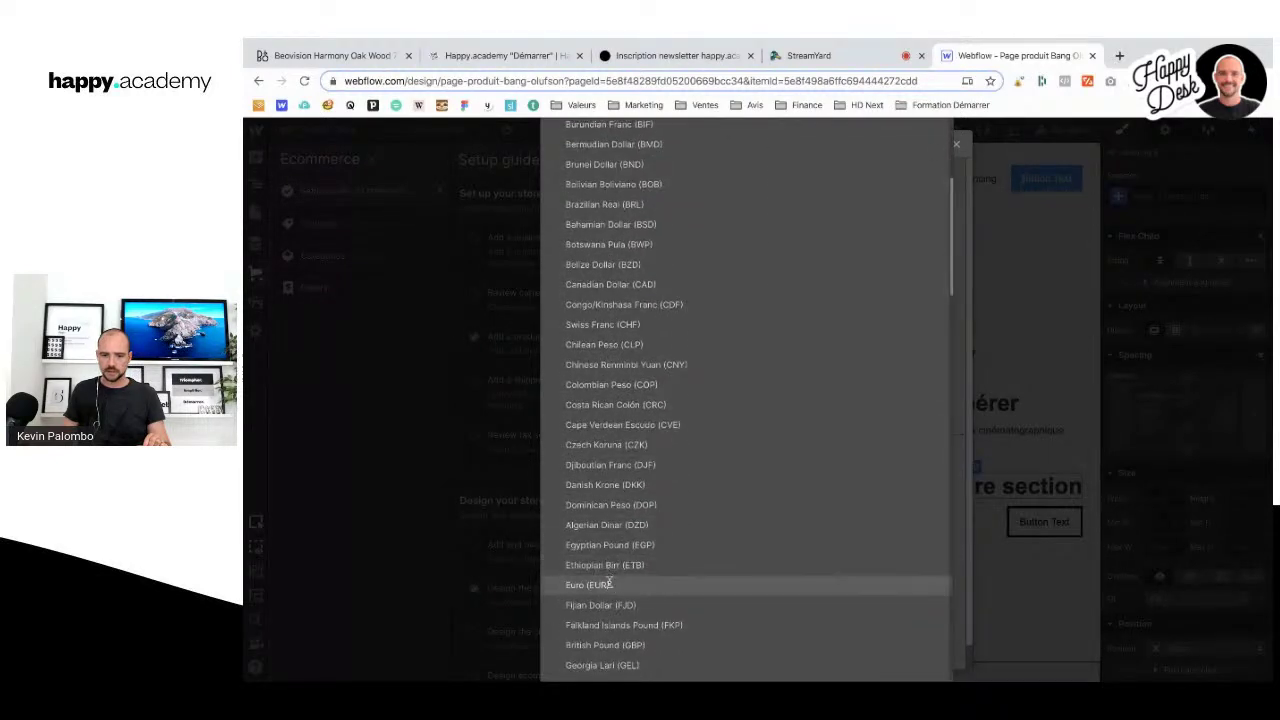
left_click(609, 585)
scroll(874, 630, "down", 2)
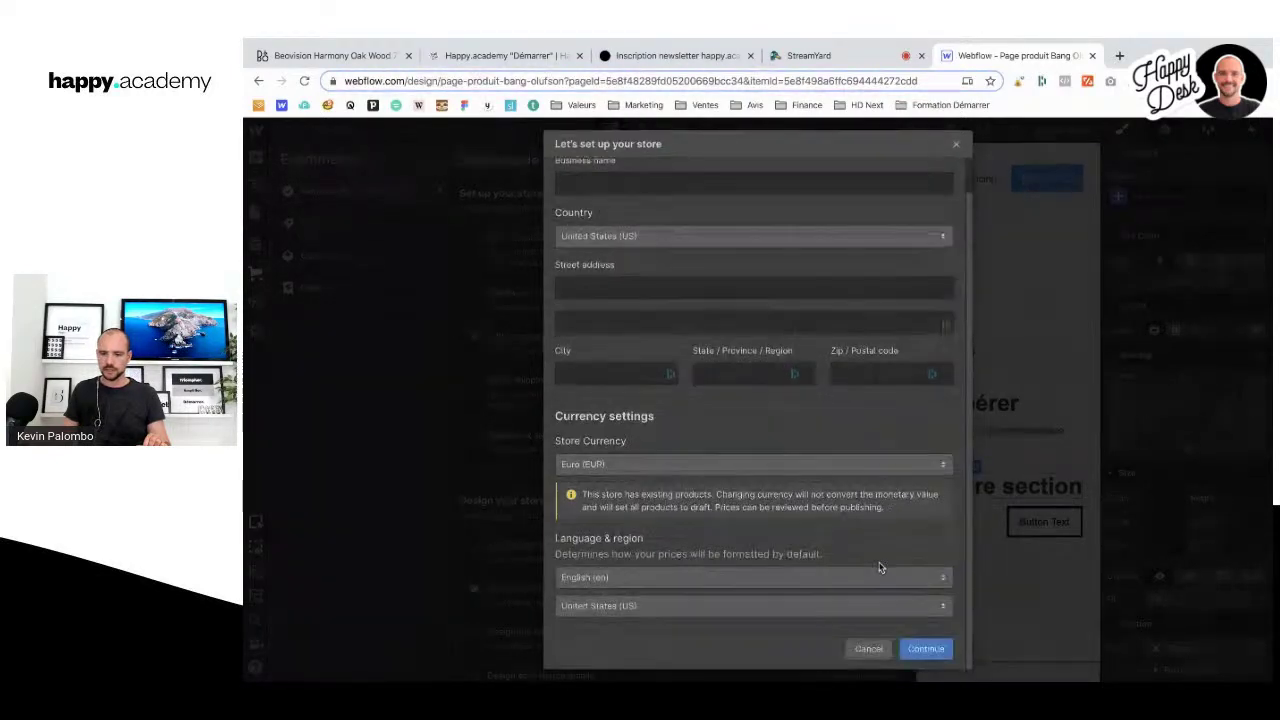
left_click(918, 651)
left_click(748, 373)
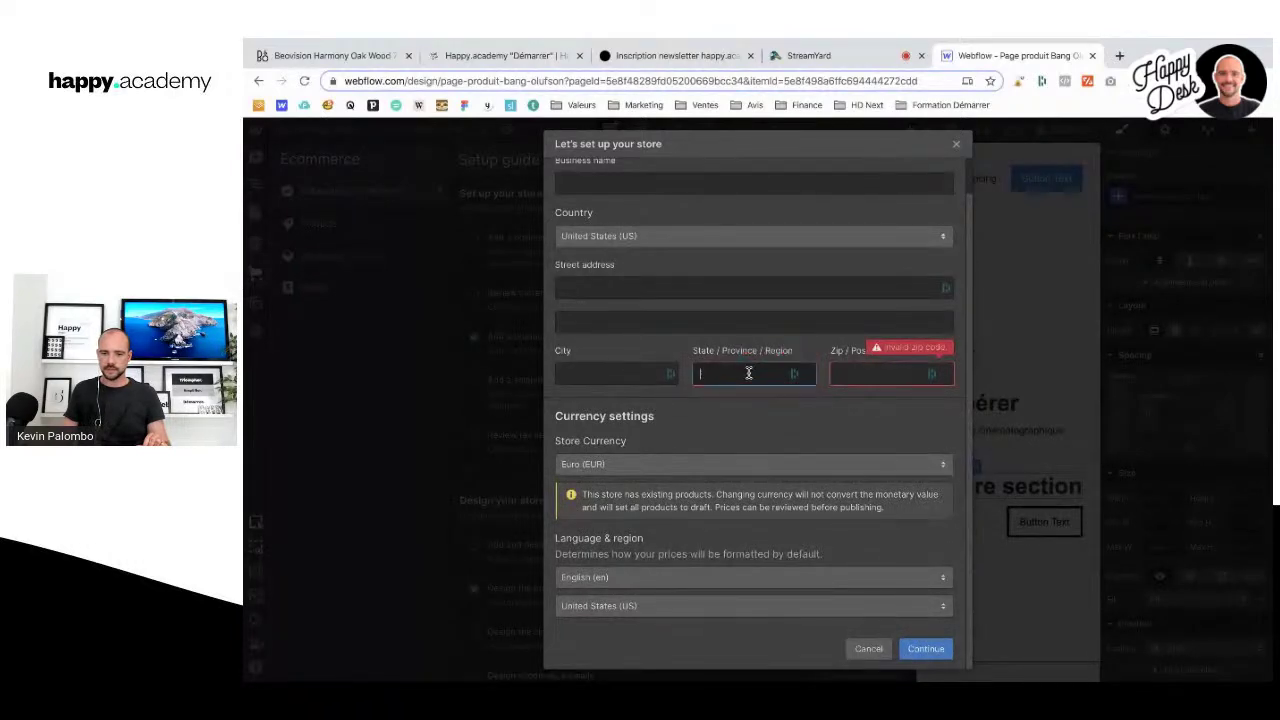
left_click(955, 145)
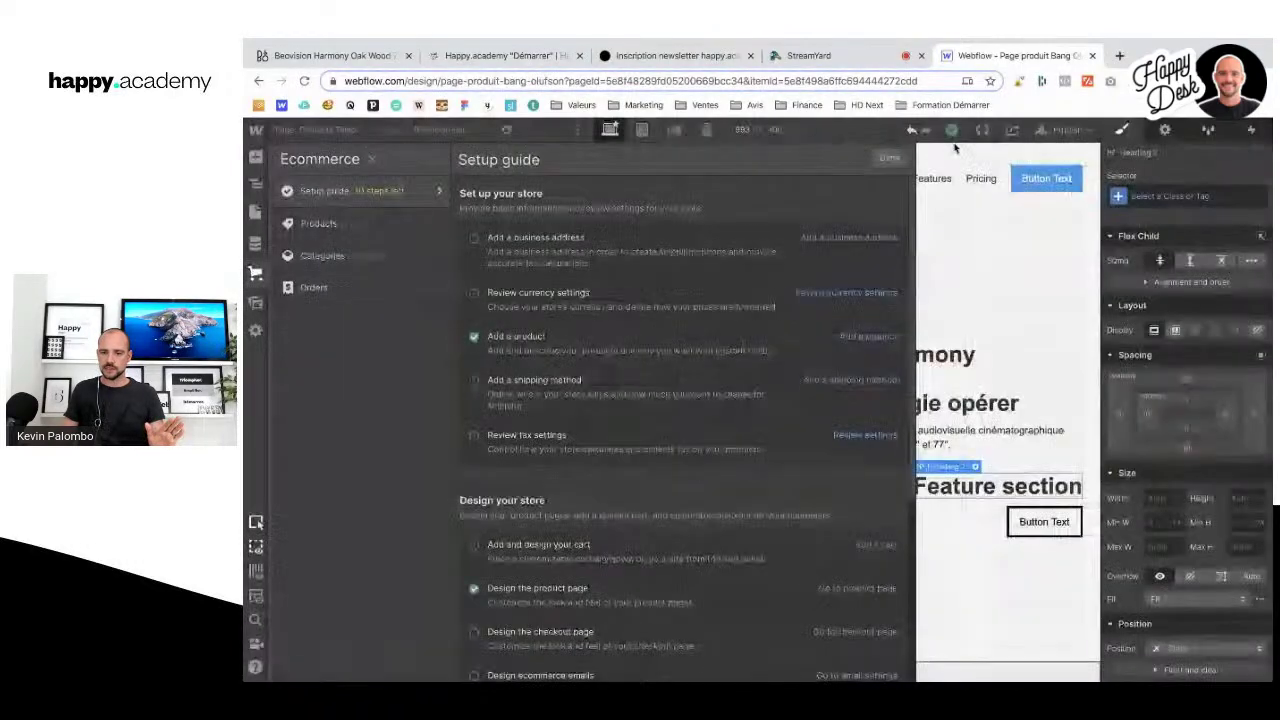
left_click(255, 278)
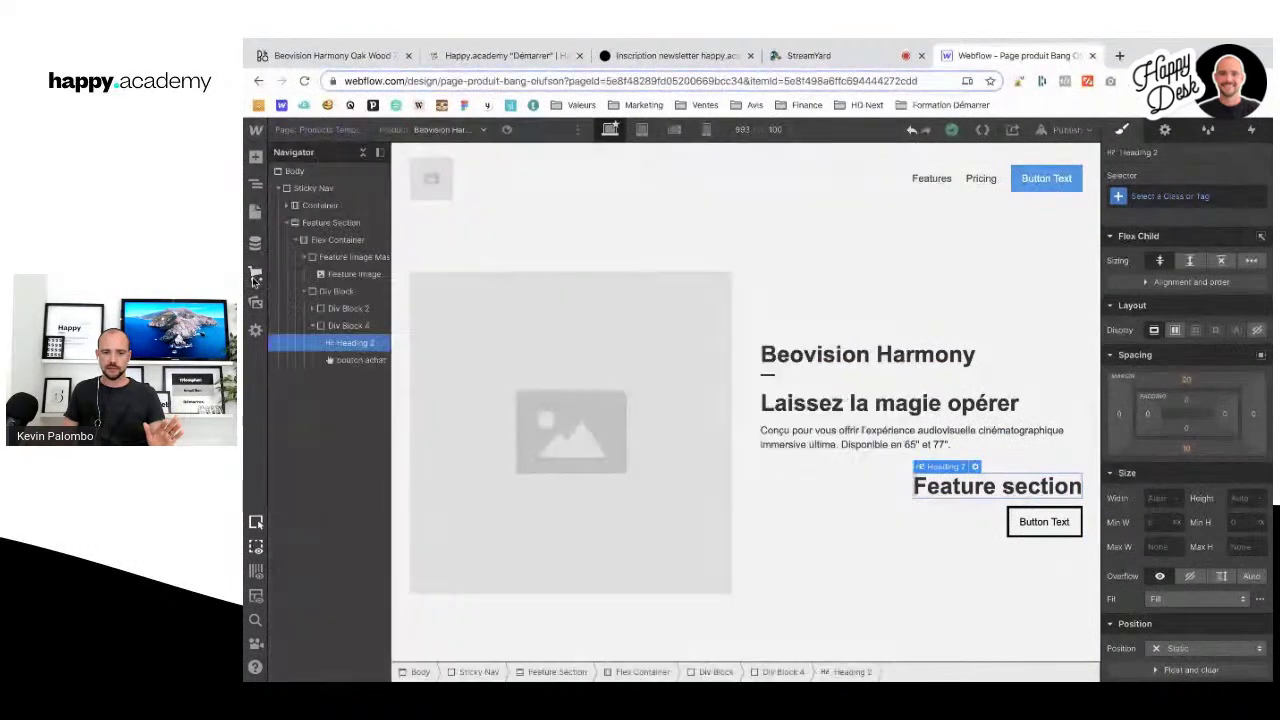
Step: Bind the text of the H2 heading above the button to the Texte appel à l'action product field
left_click(975, 467)
left_click(945, 576)
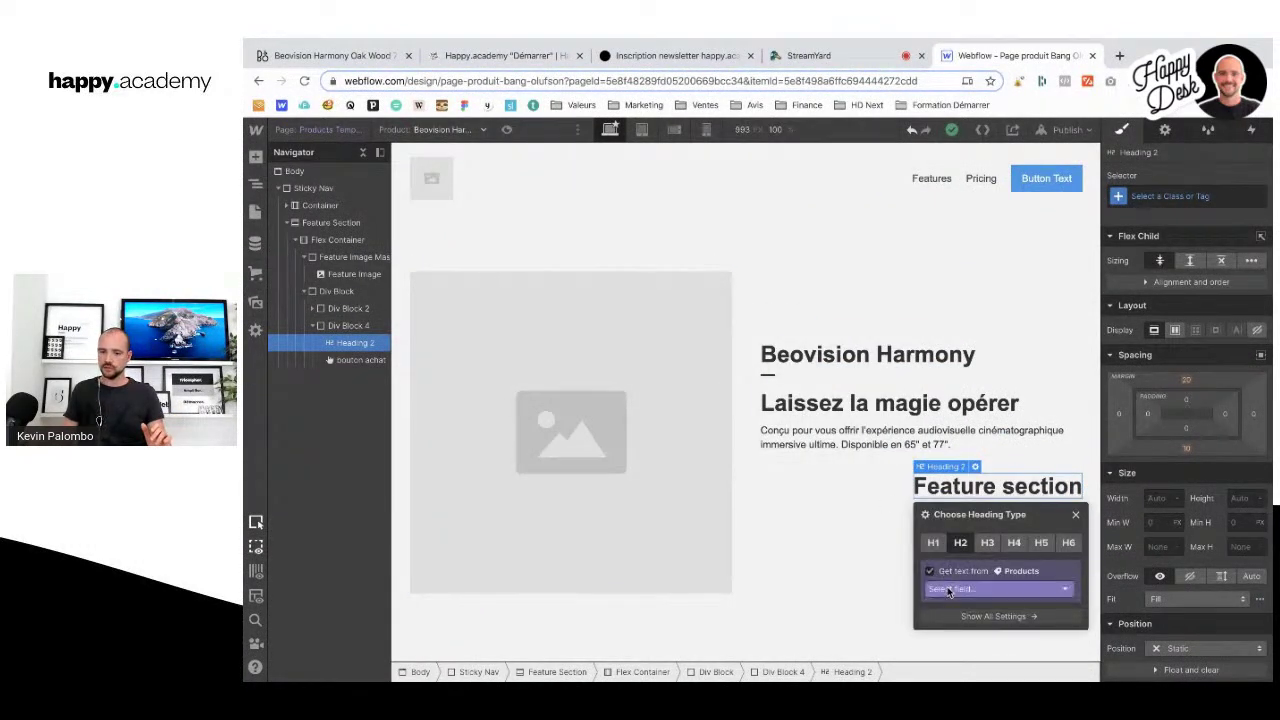
left_click(947, 588)
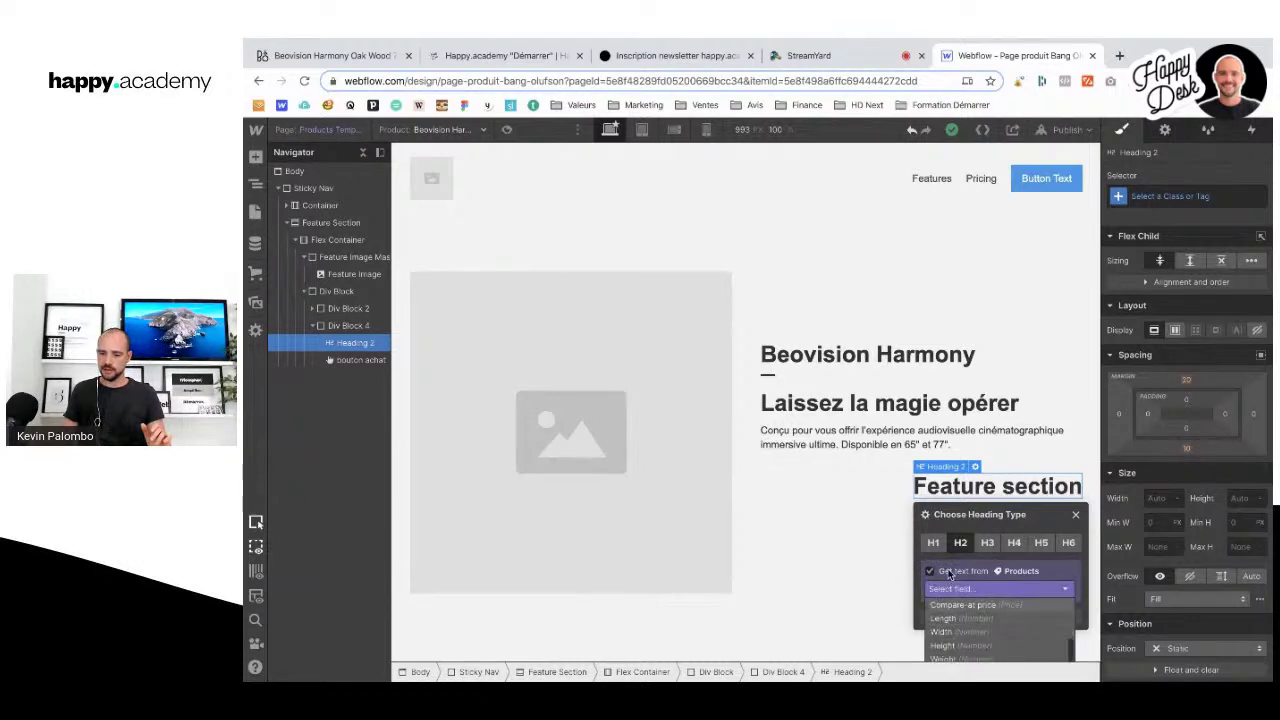
left_click_drag(952, 514, 699, 386)
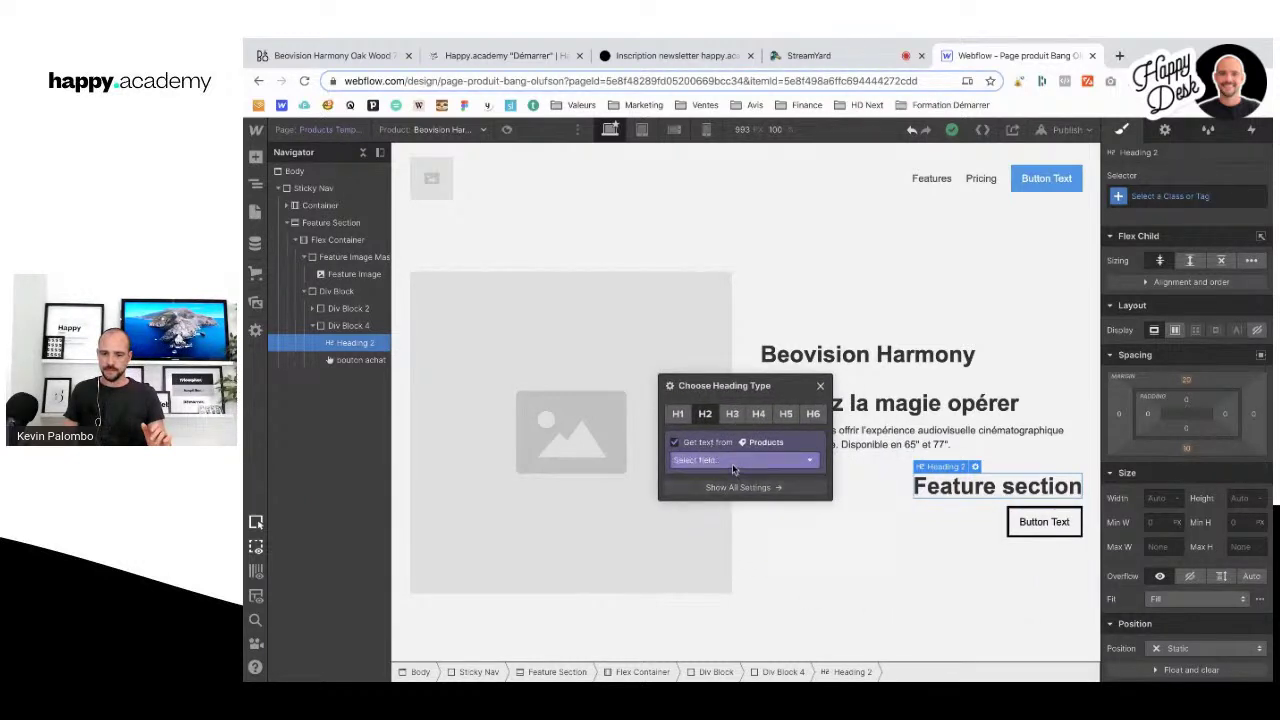
left_click(732, 462)
left_click(727, 612)
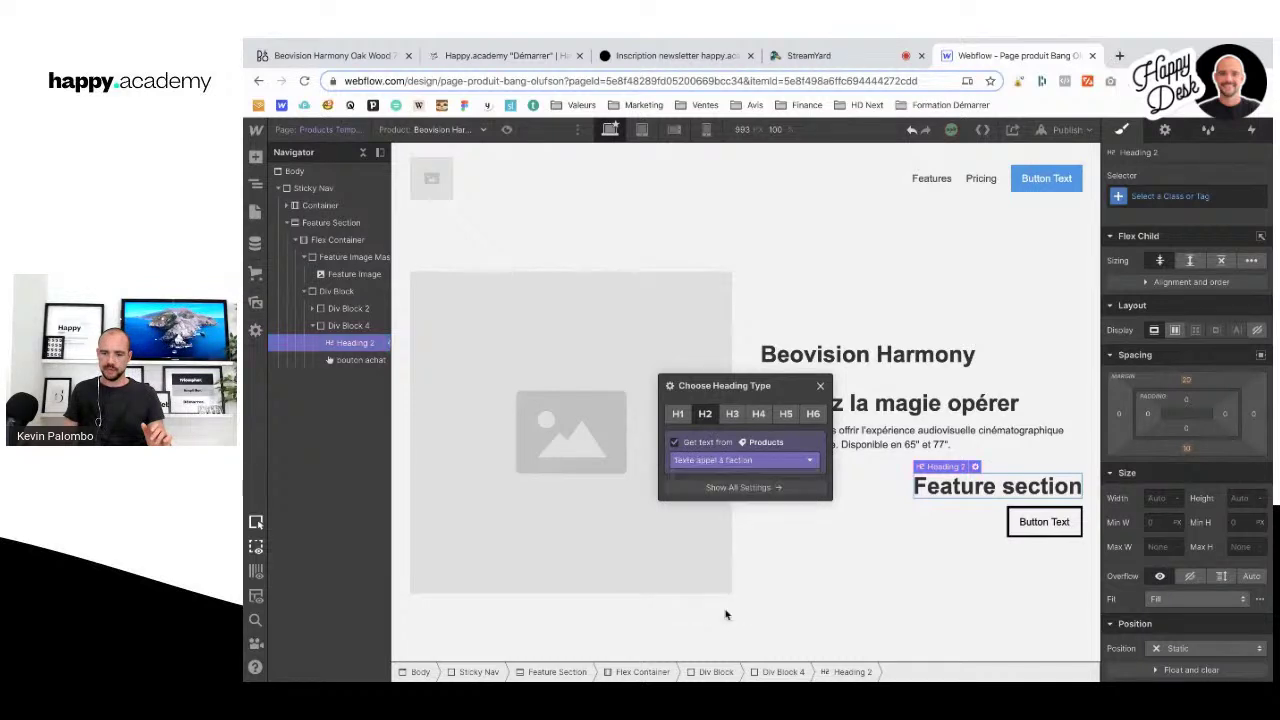
left_click(890, 608)
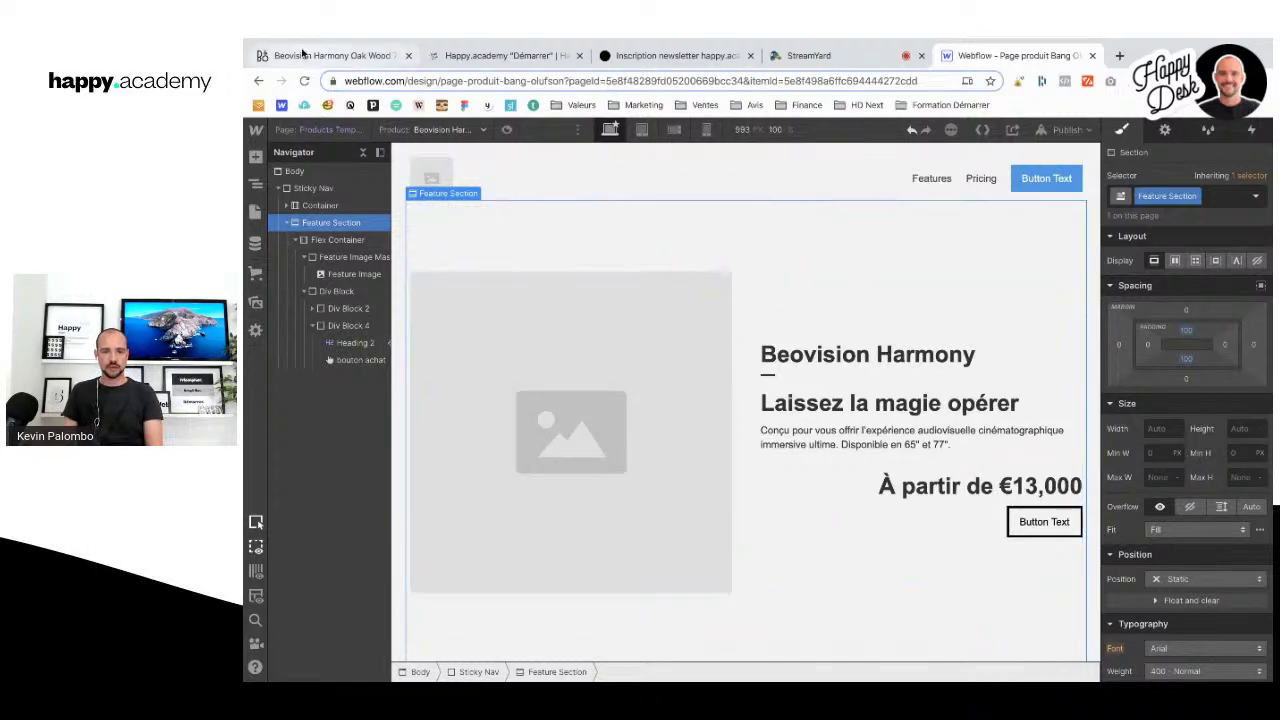
Step: Examine the image gallery on the Bang & Olufsen product page, and return to Webflow
key("ctrl+Tab")
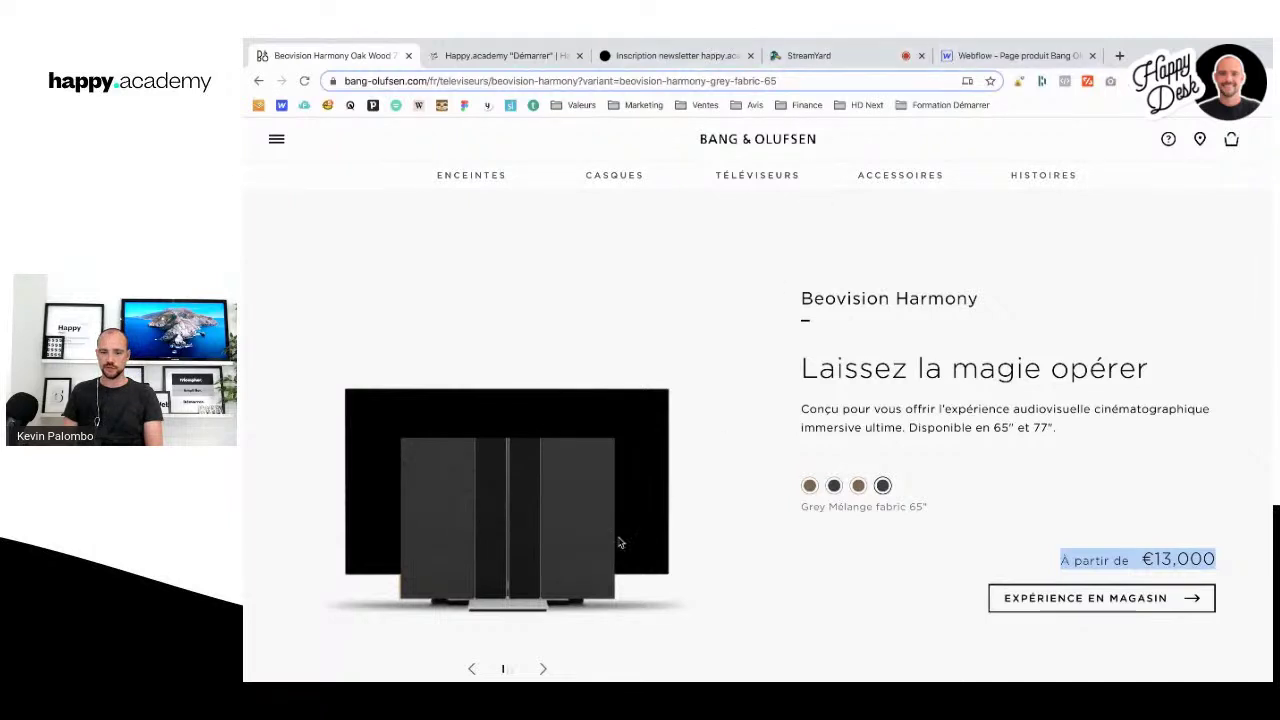
scroll(610, 555, "down", 2)
left_click(542, 577)
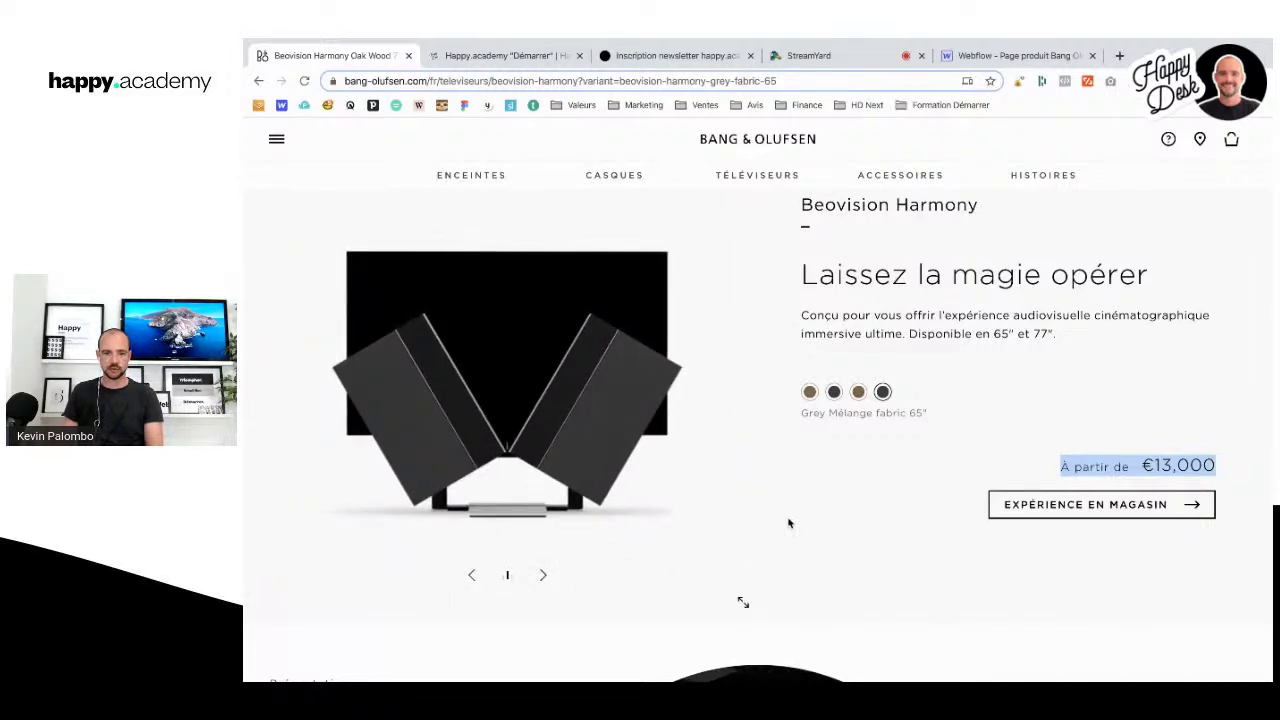
left_click(686, 56)
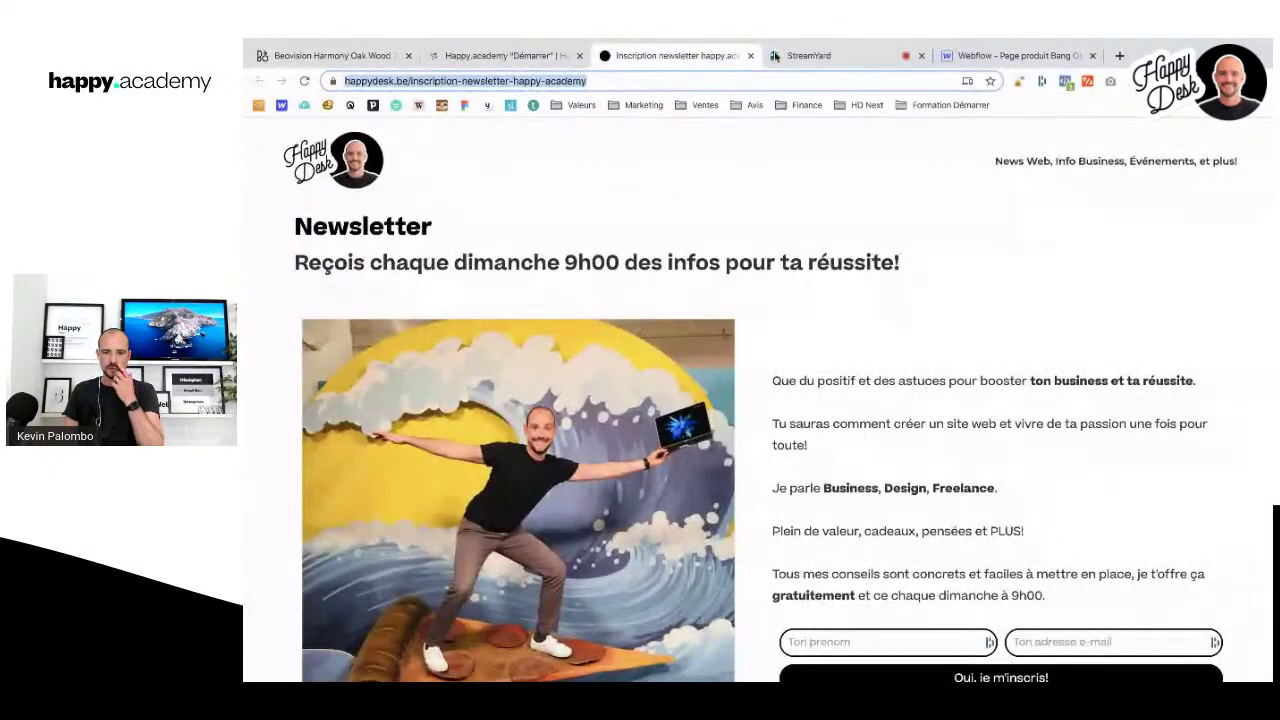
left_click(1003, 57)
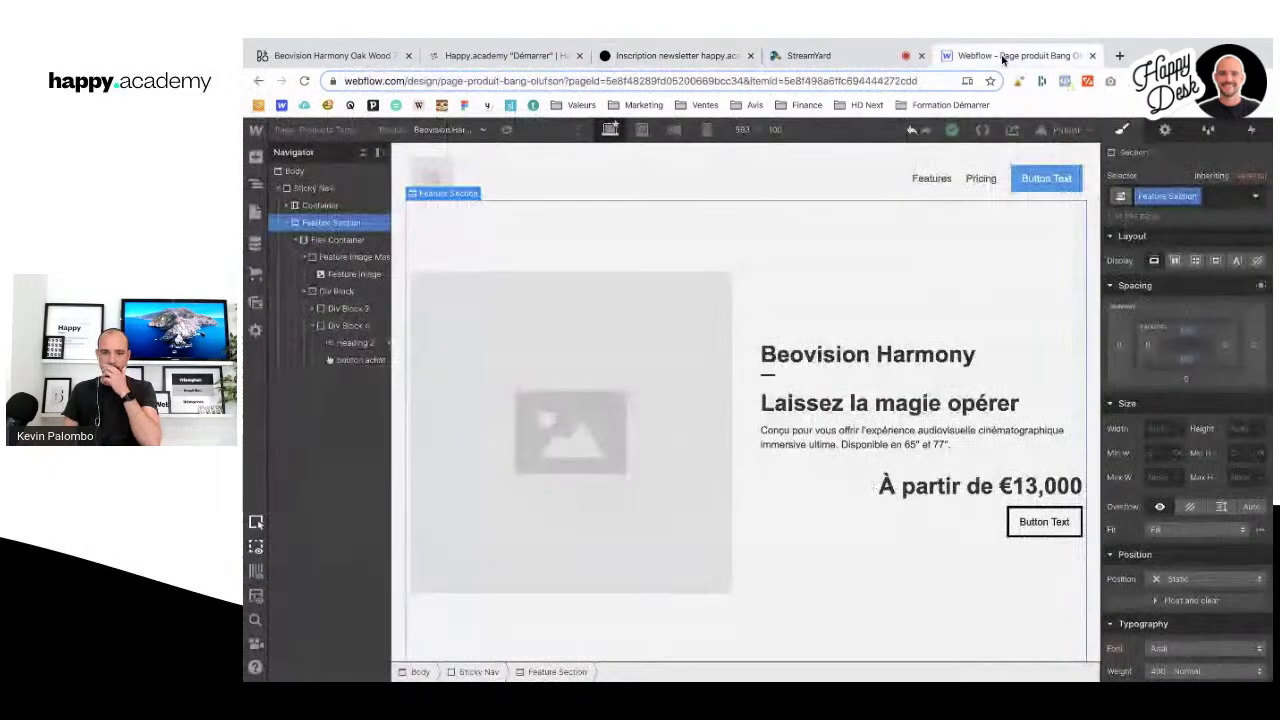
Step: Add a Collection List inside the Feature Image Mask, below the feature image
left_click(519, 355)
left_click(347, 259)
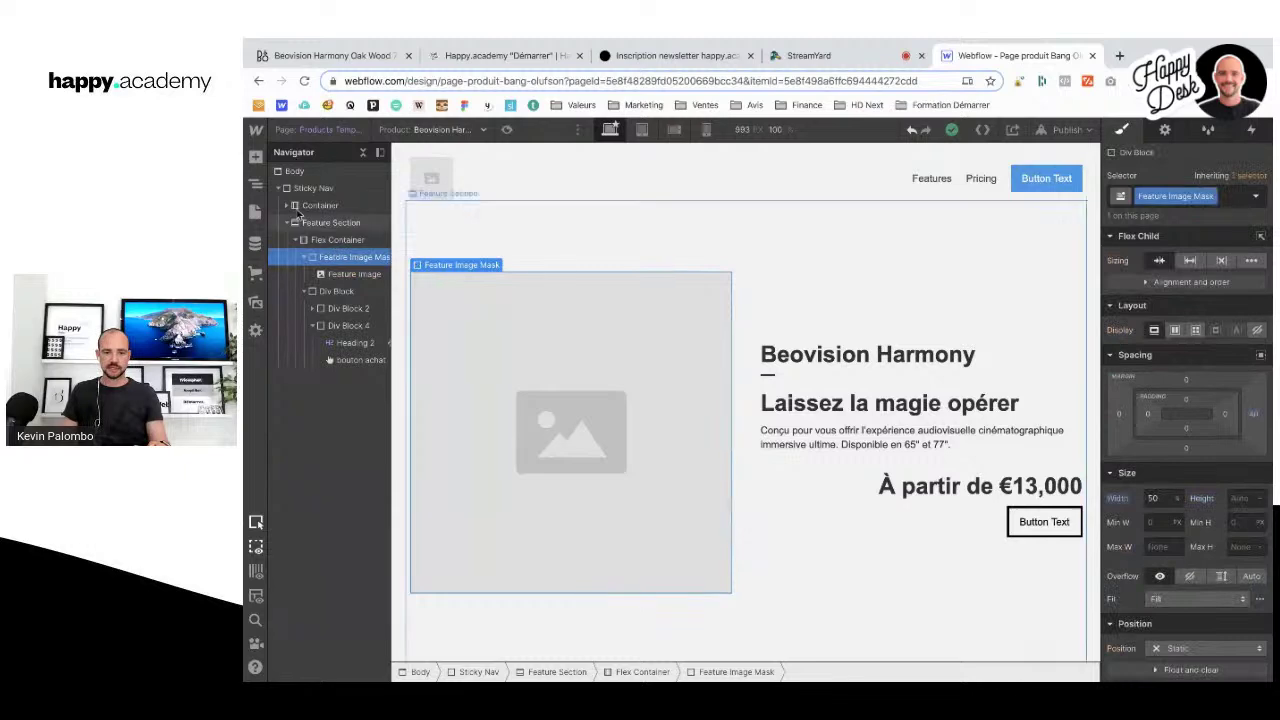
left_click(256, 160)
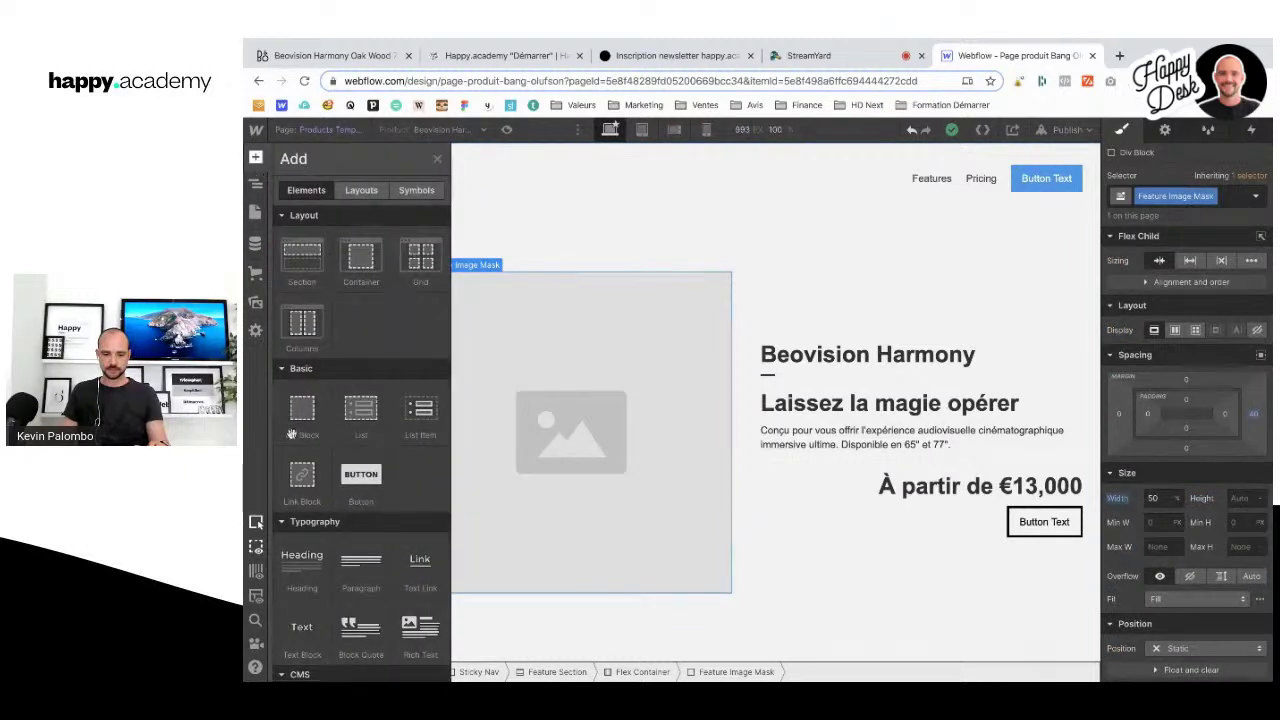
scroll(291, 434, "down", 5)
left_click(307, 513)
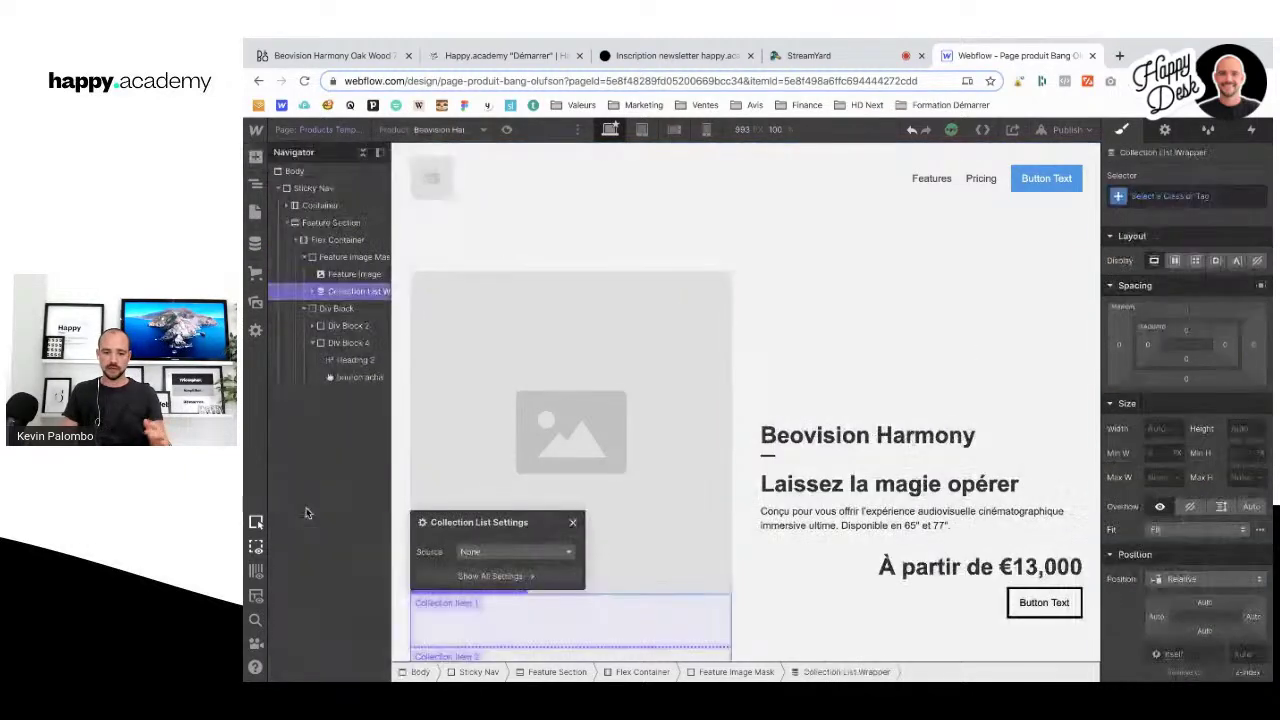
Step: Try to place a Lightbox in the collection item of the unconnected Collection List
left_click(314, 291)
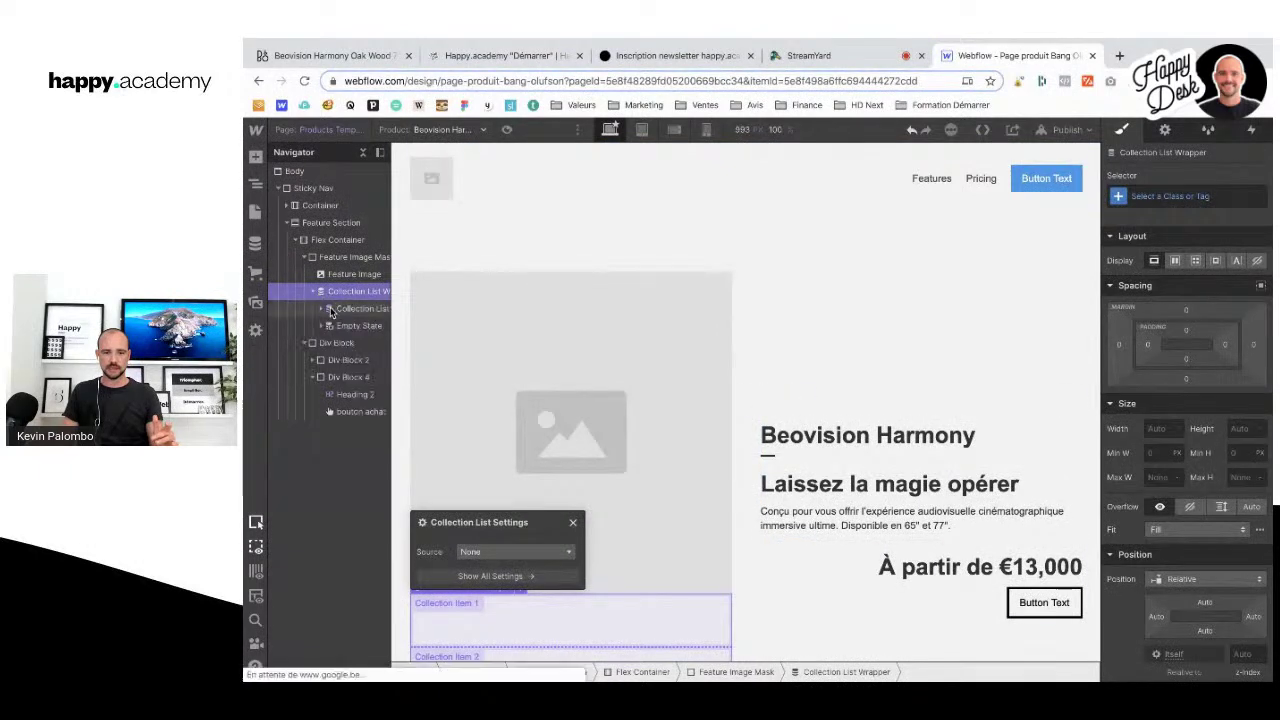
left_click(322, 309)
left_click(360, 326)
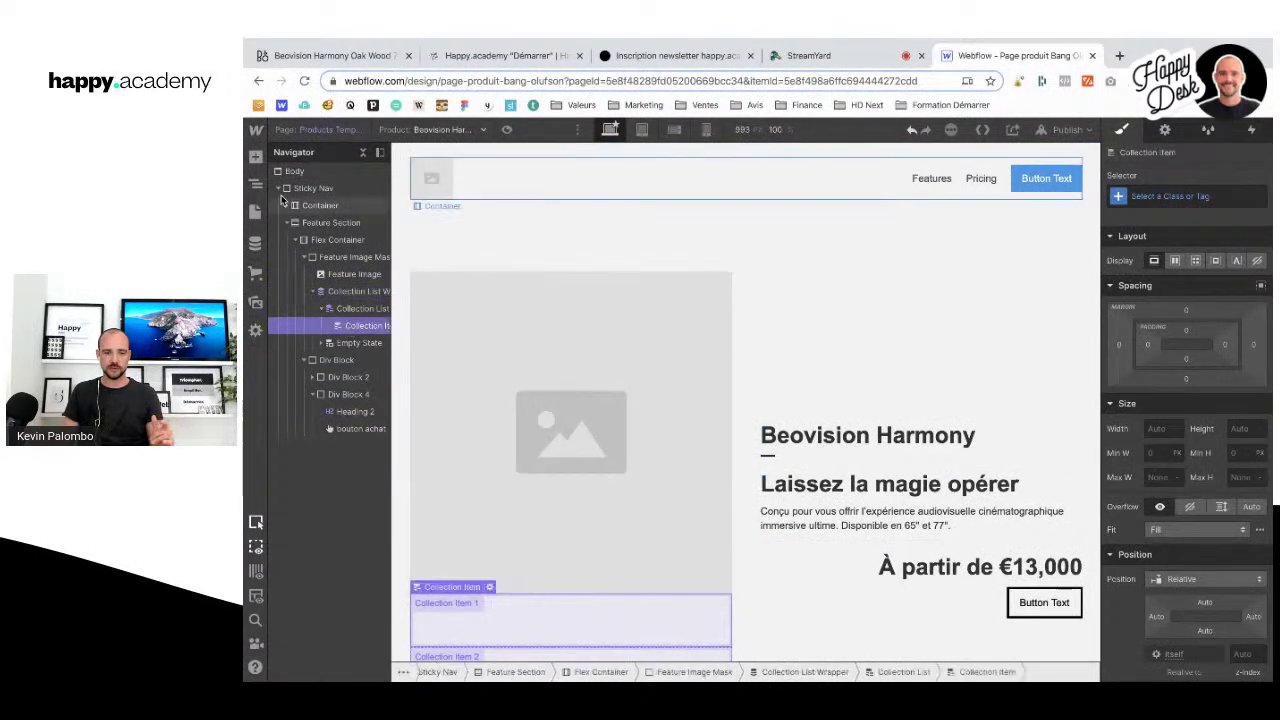
left_click(255, 157)
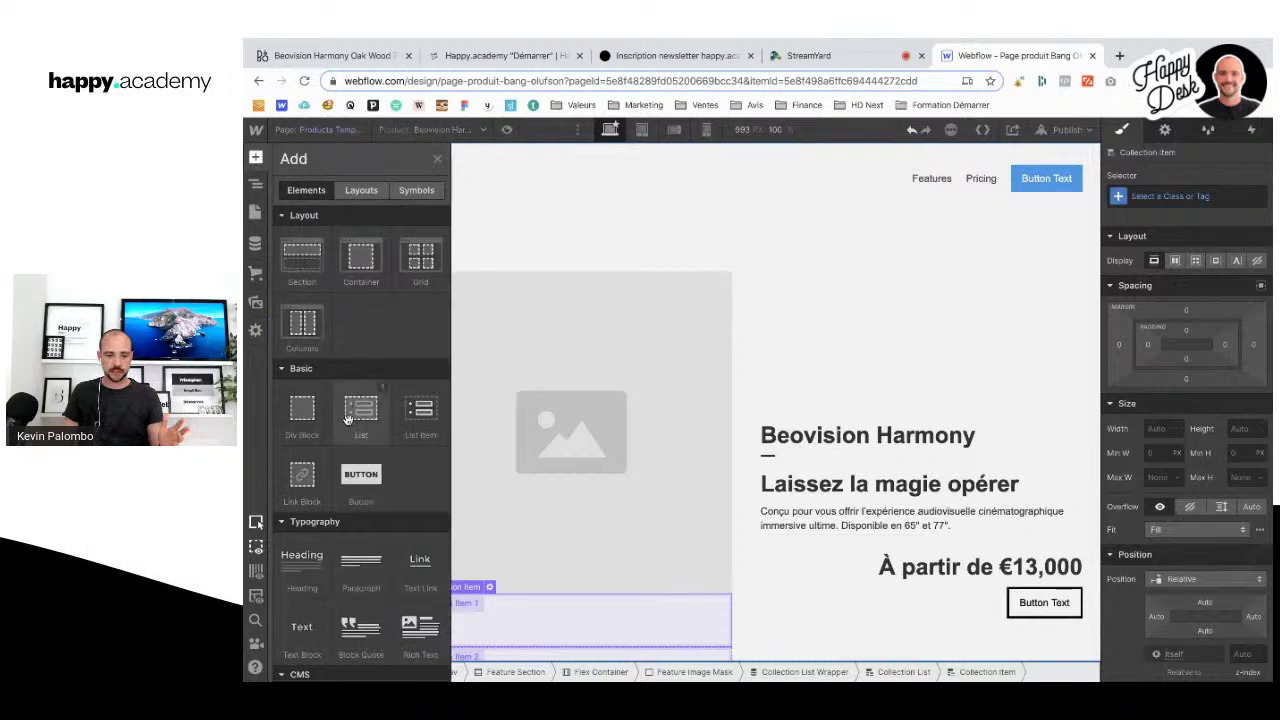
scroll(322, 538, "down", 5)
scroll(322, 538, "down", 10)
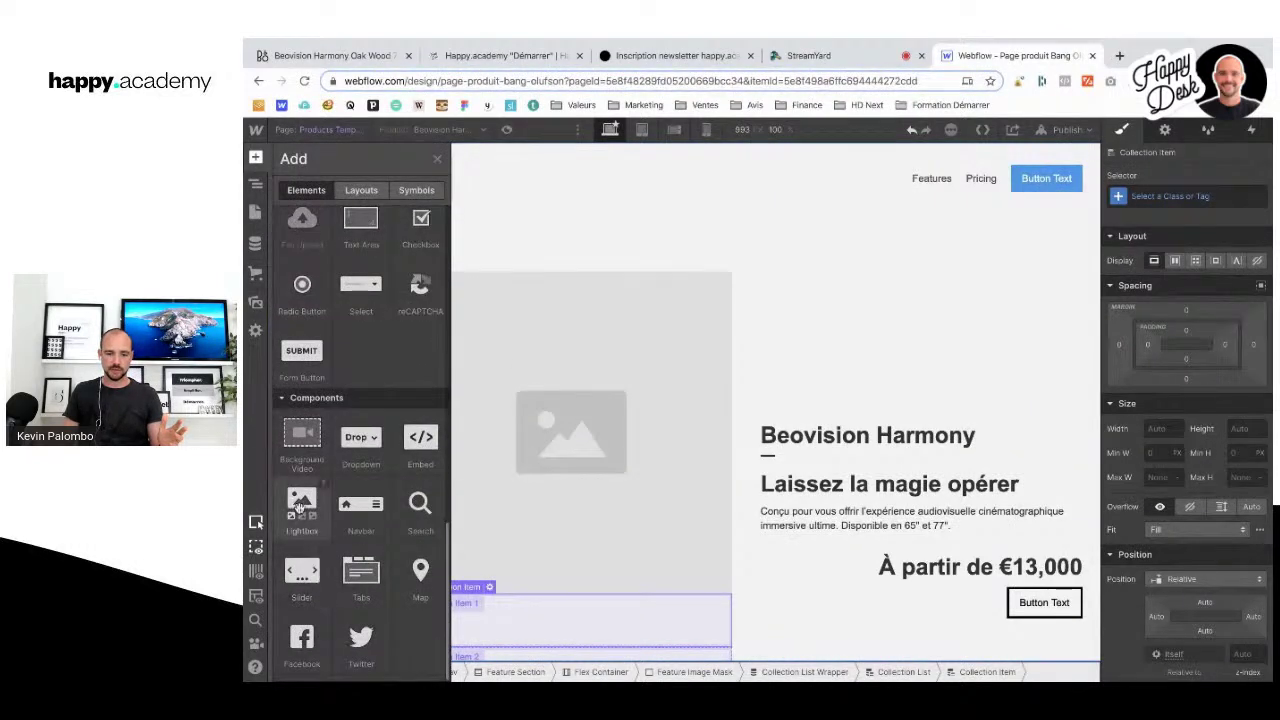
left_click_drag(298, 507, 645, 640)
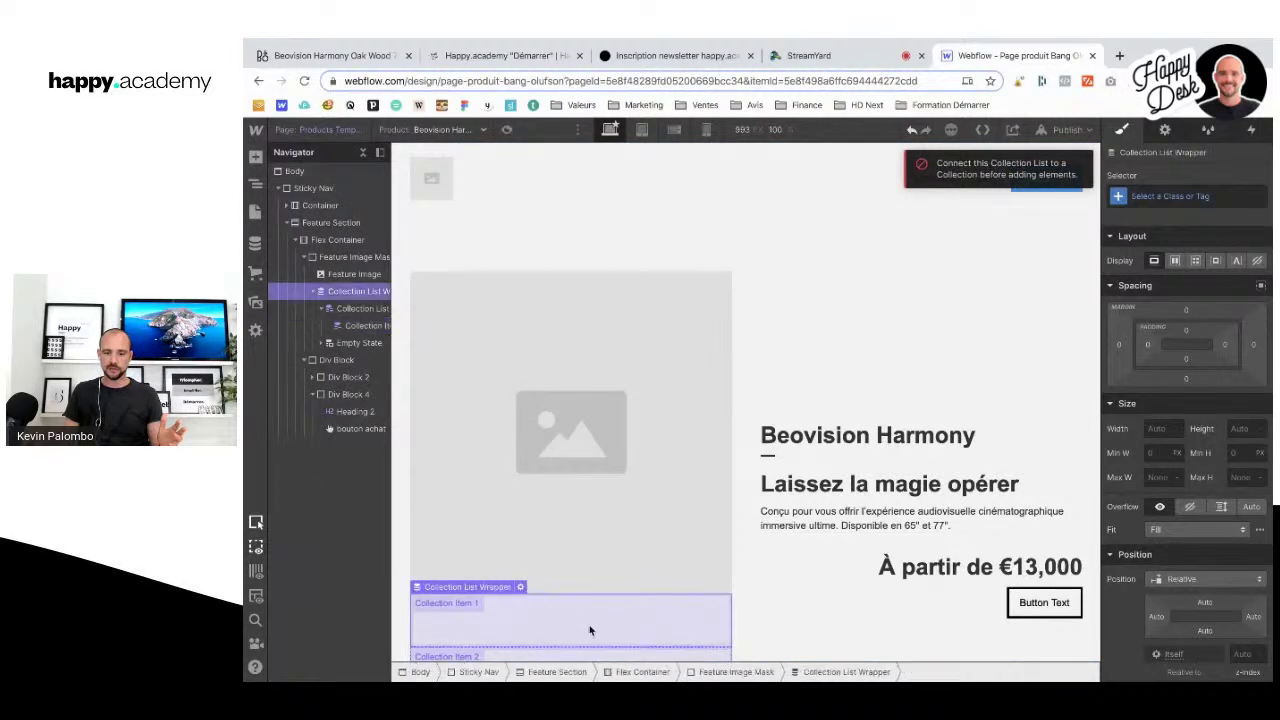
Step: Connect the Collection List to the More Images product field and lay it out in 4 columns
left_click(535, 553)
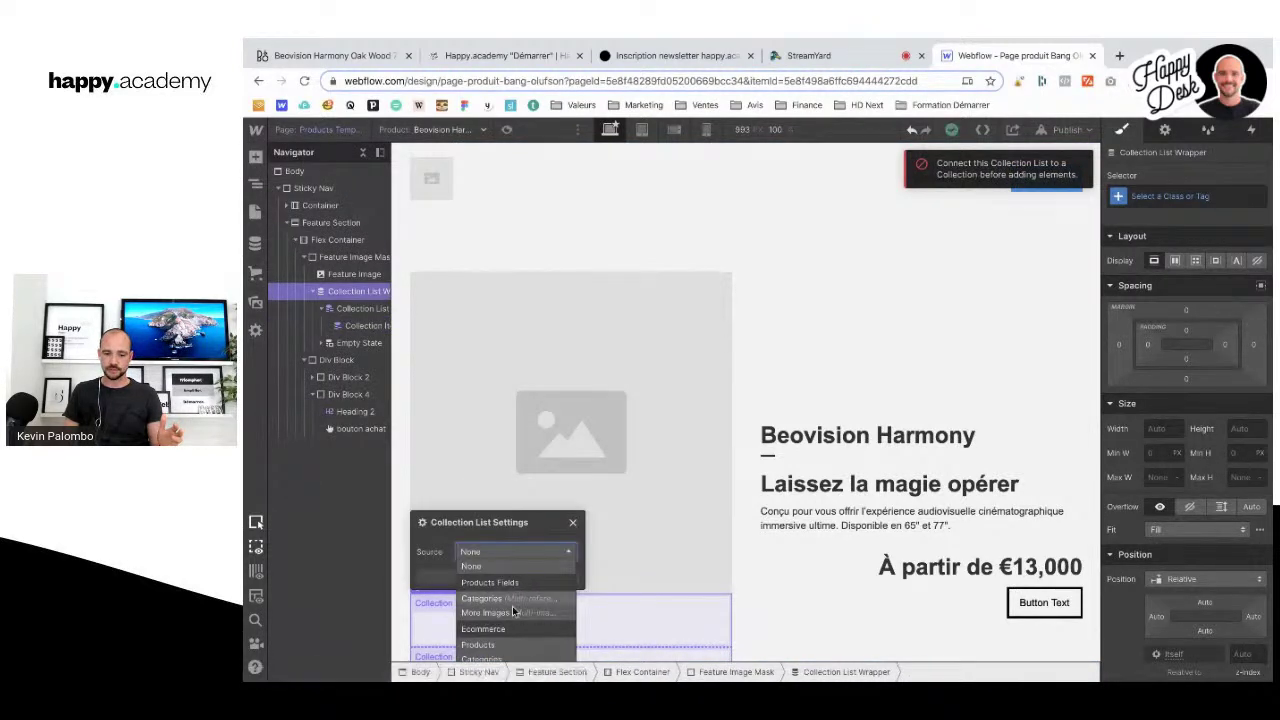
left_click(512, 614)
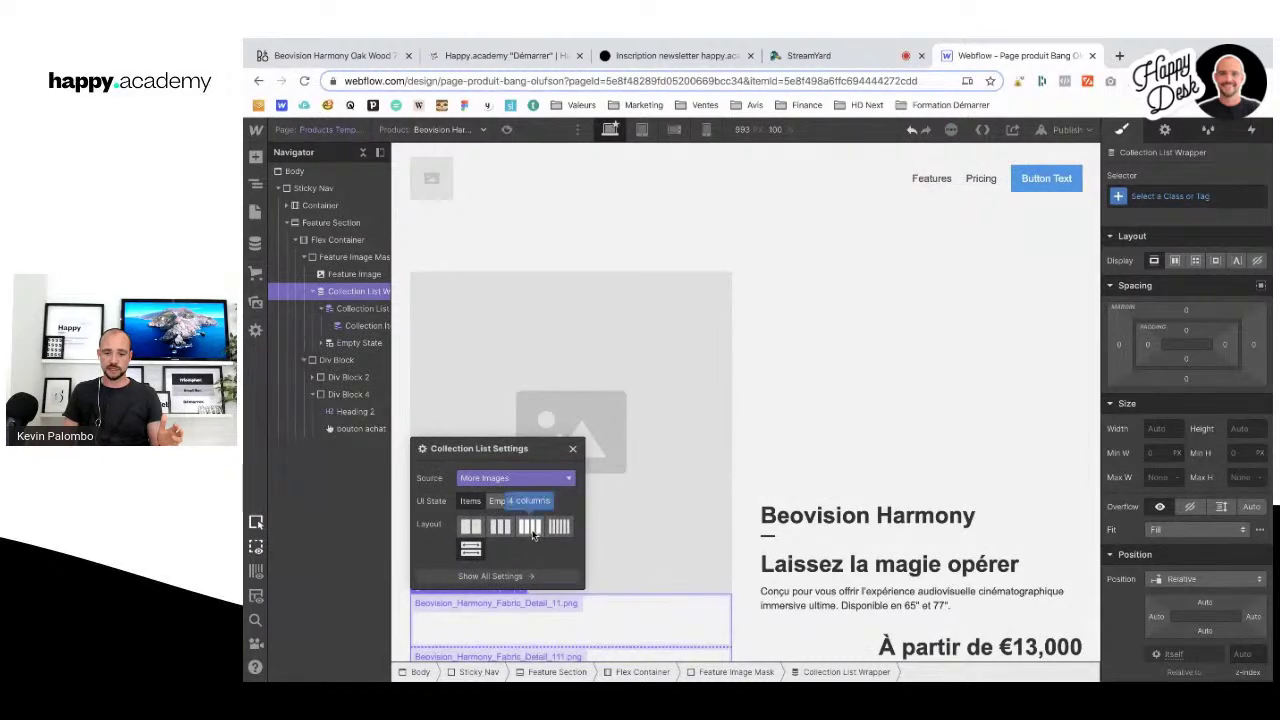
left_click(528, 528)
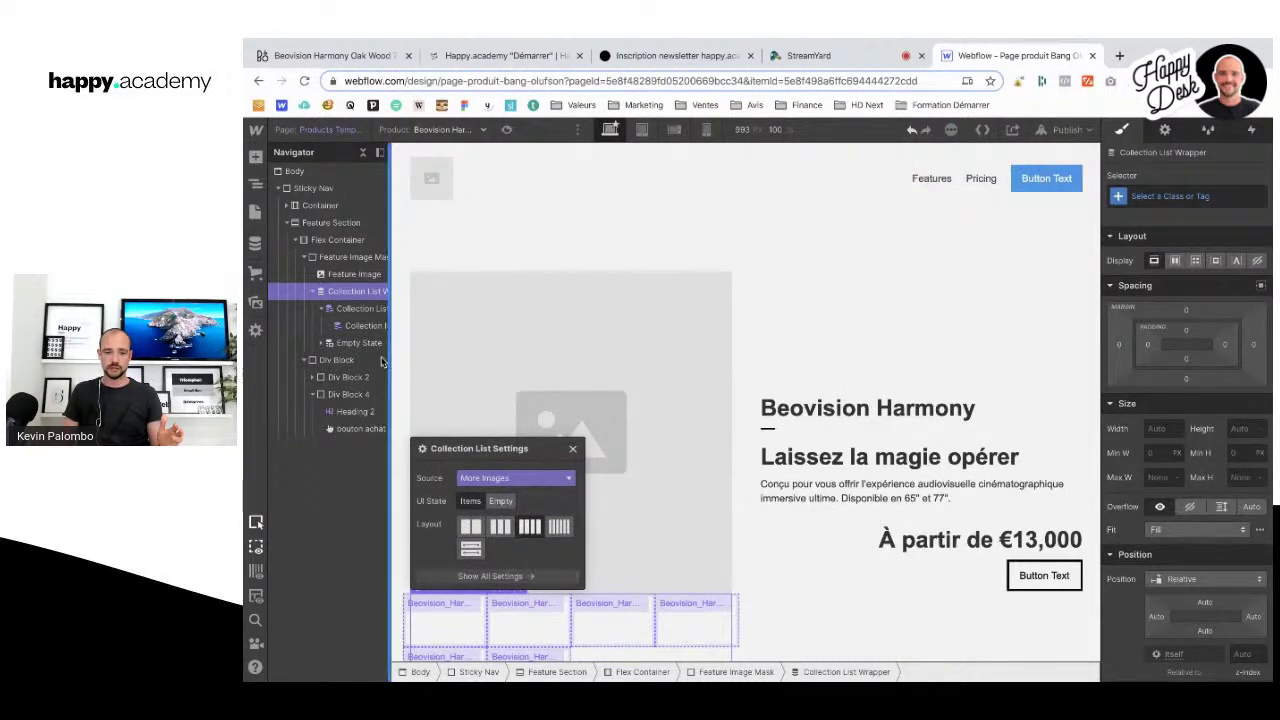
Step: Add a Lightbox inside the Collection Item of the More Images list and reveal its Lightbox Link in the element tree
left_click(360, 325)
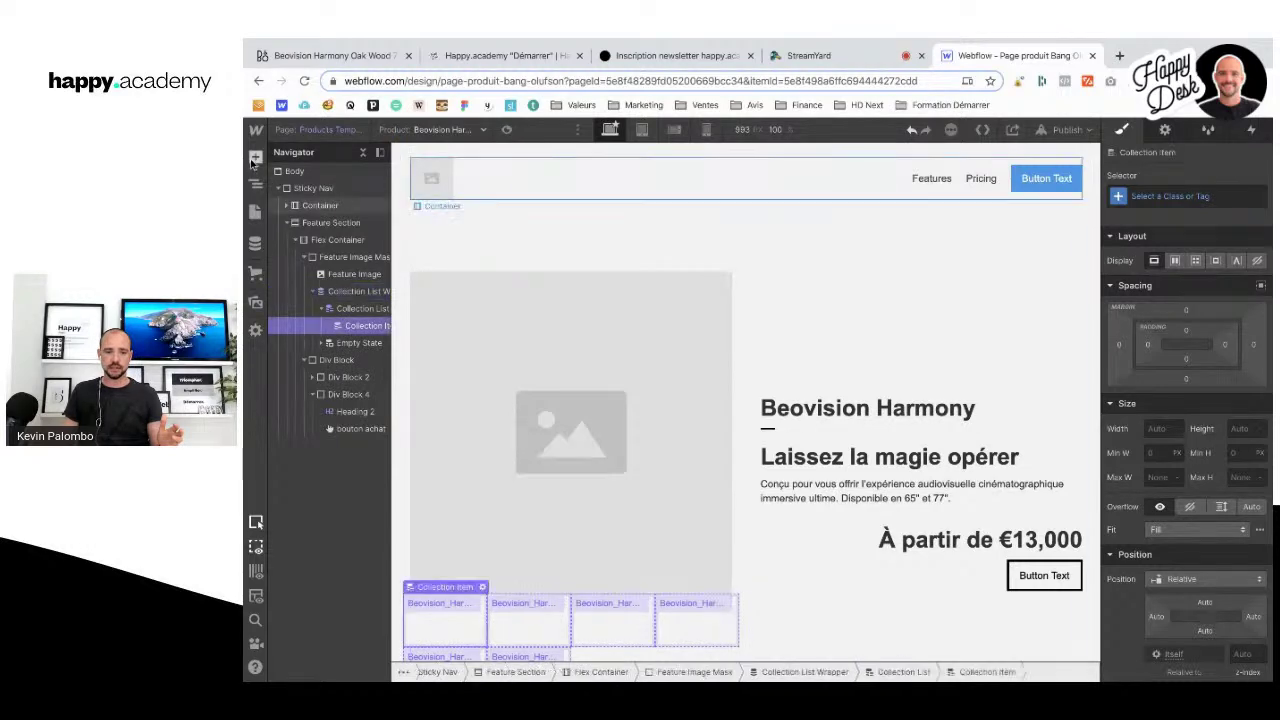
key("a")
scroll(309, 590, "down", 5)
scroll(309, 590, "down", 8)
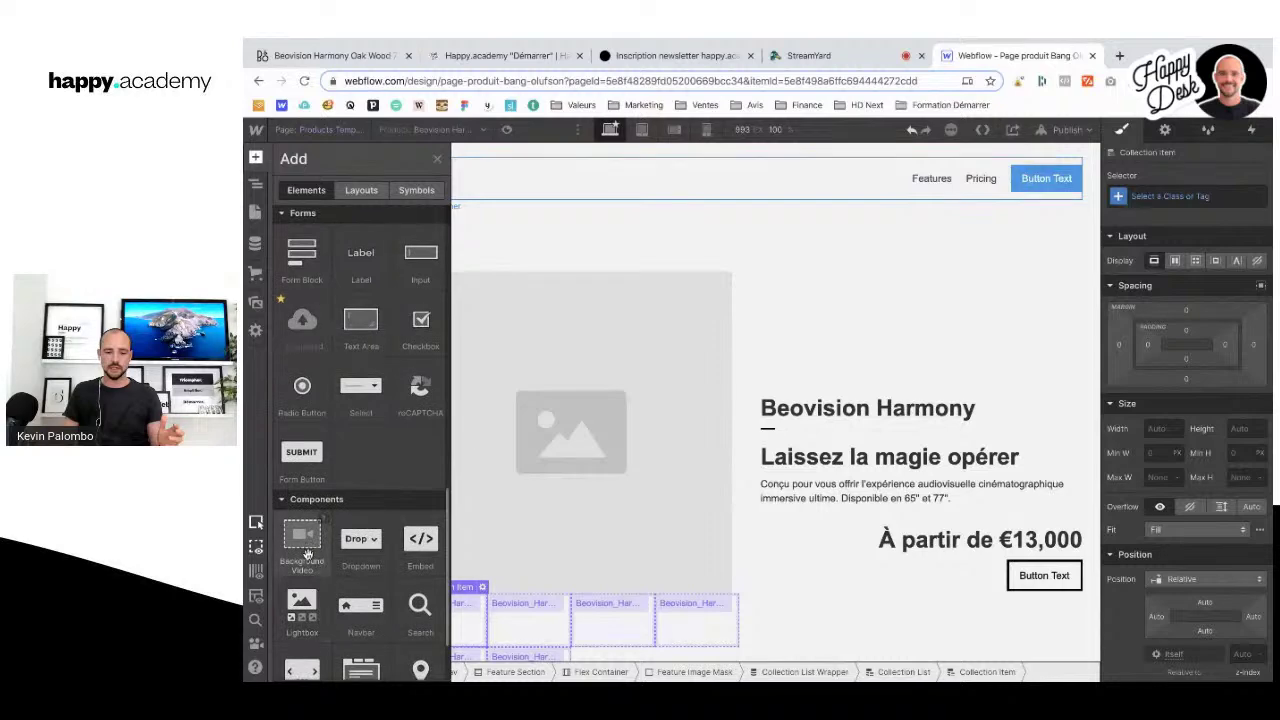
left_click_drag(303, 615, 717, 569)
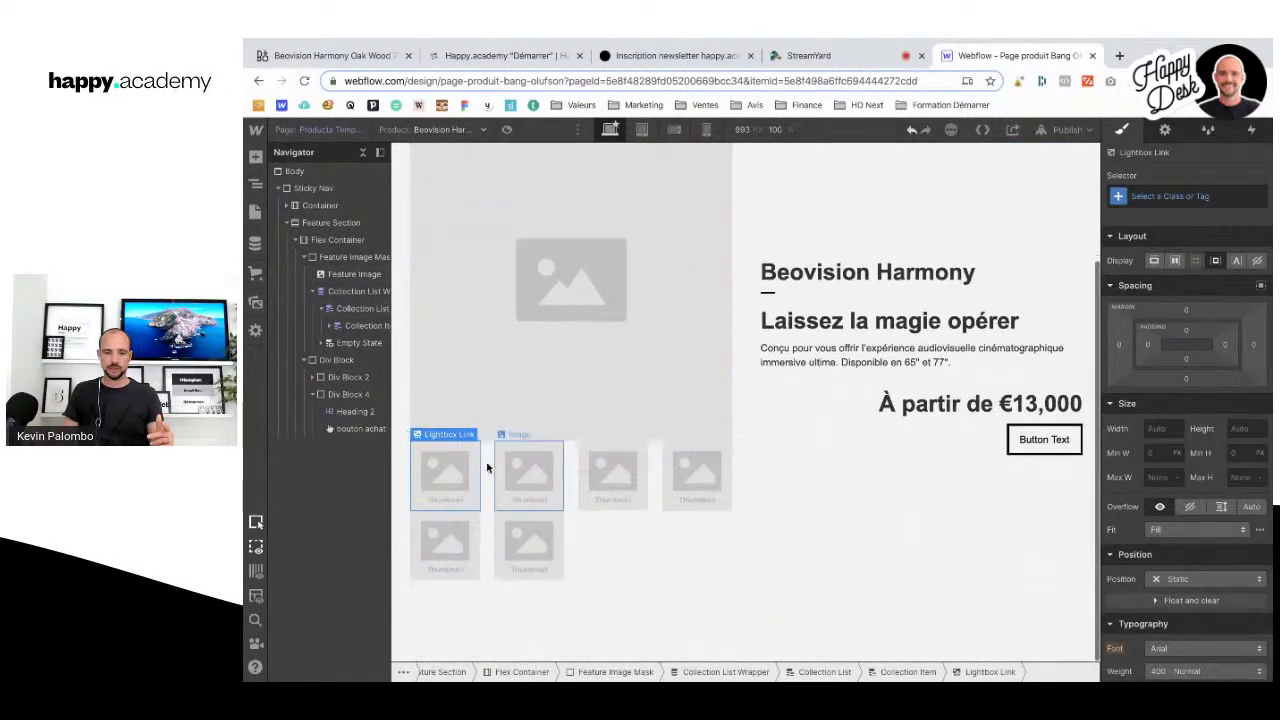
left_click(331, 327)
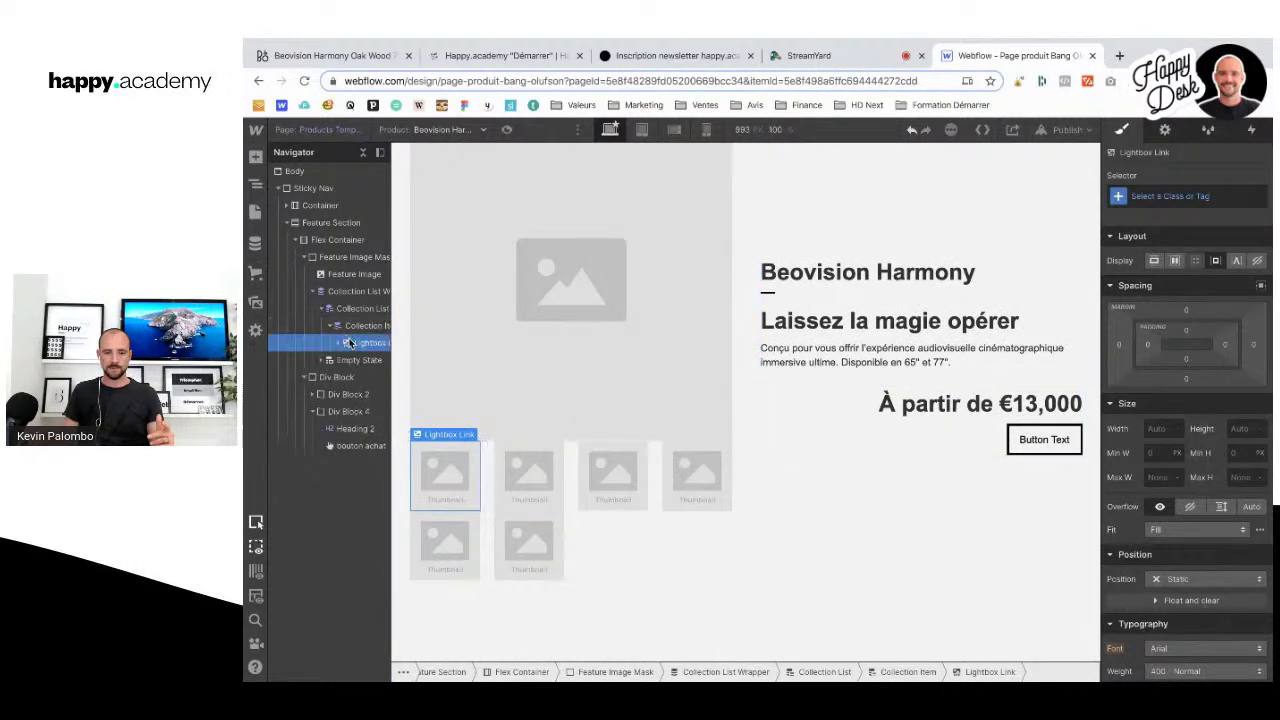
Step: Bind the Feature Image to the Main Image field of Products
left_click(339, 344)
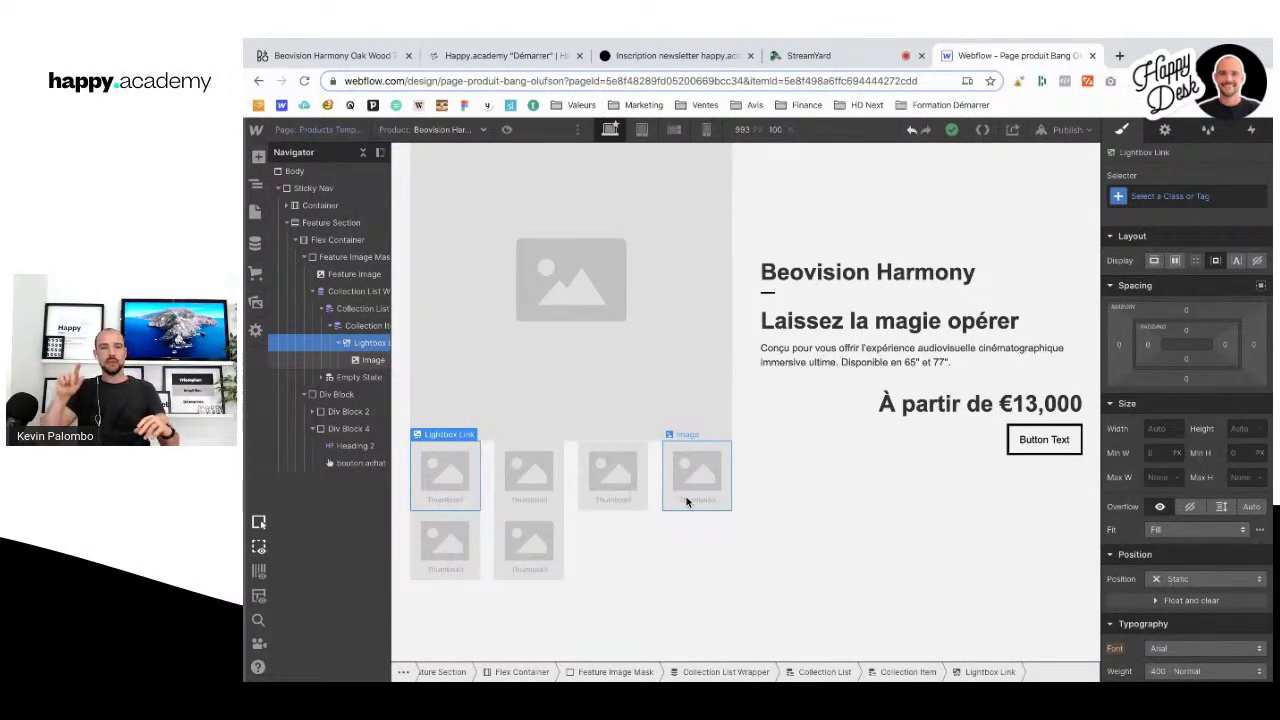
scroll(686, 496, "up", 3)
left_click(531, 429)
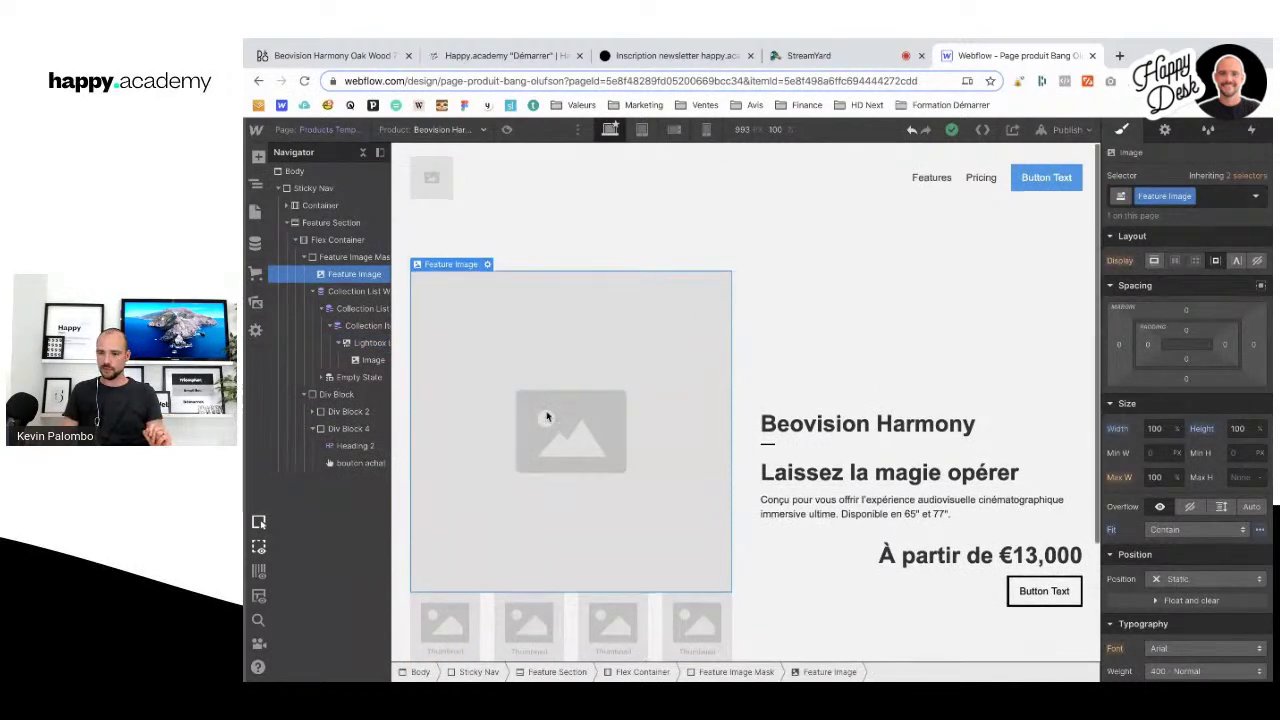
scroll(555, 420, "down", 3)
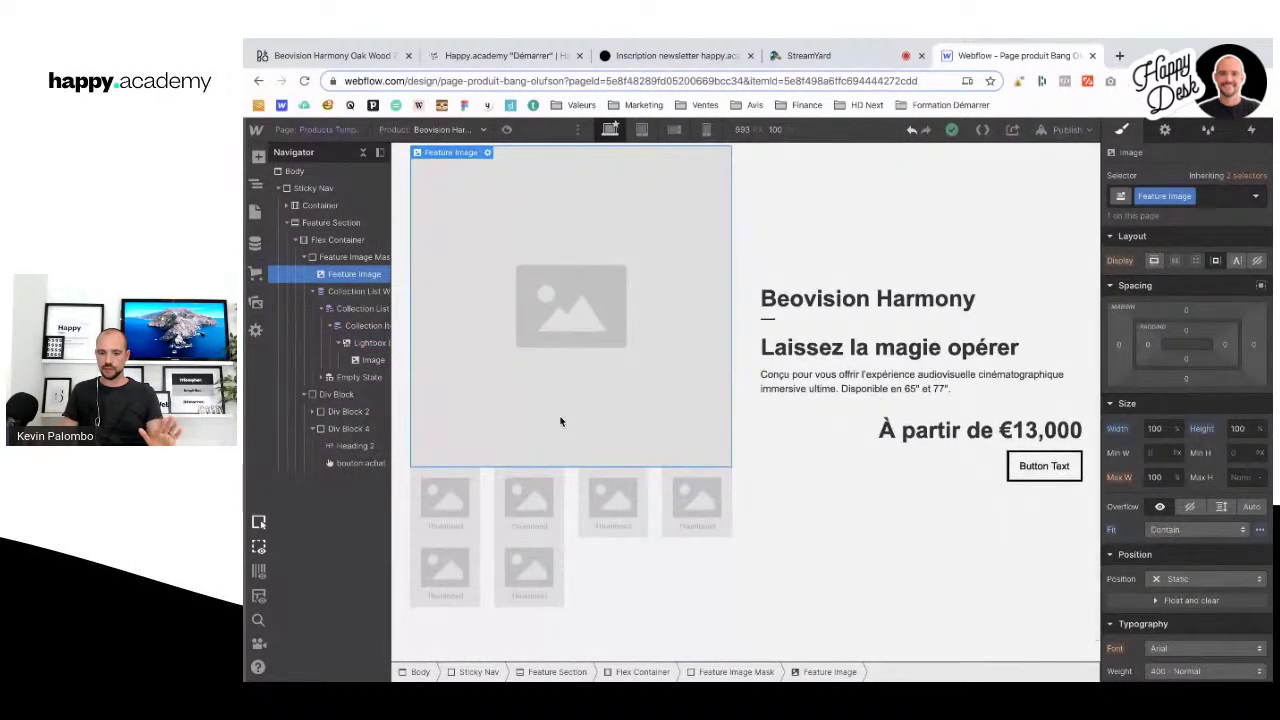
scroll(560, 421, "up", 1)
left_click(487, 186)
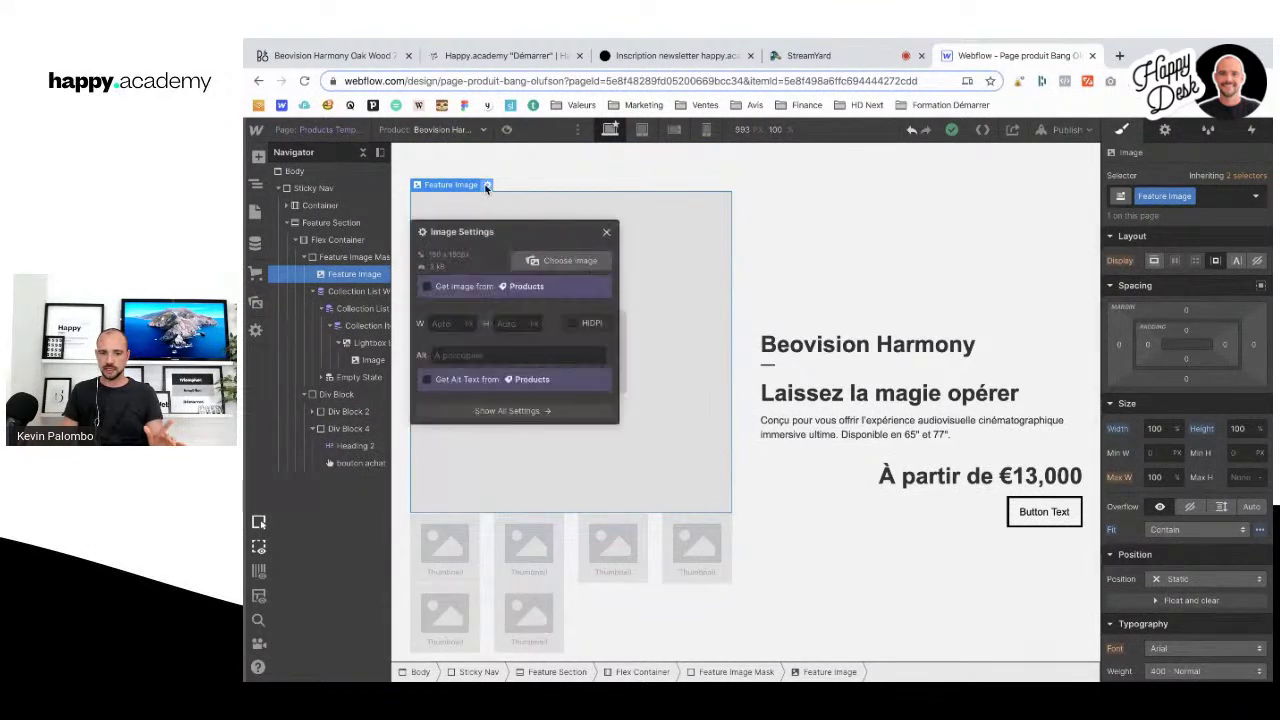
left_click(480, 285)
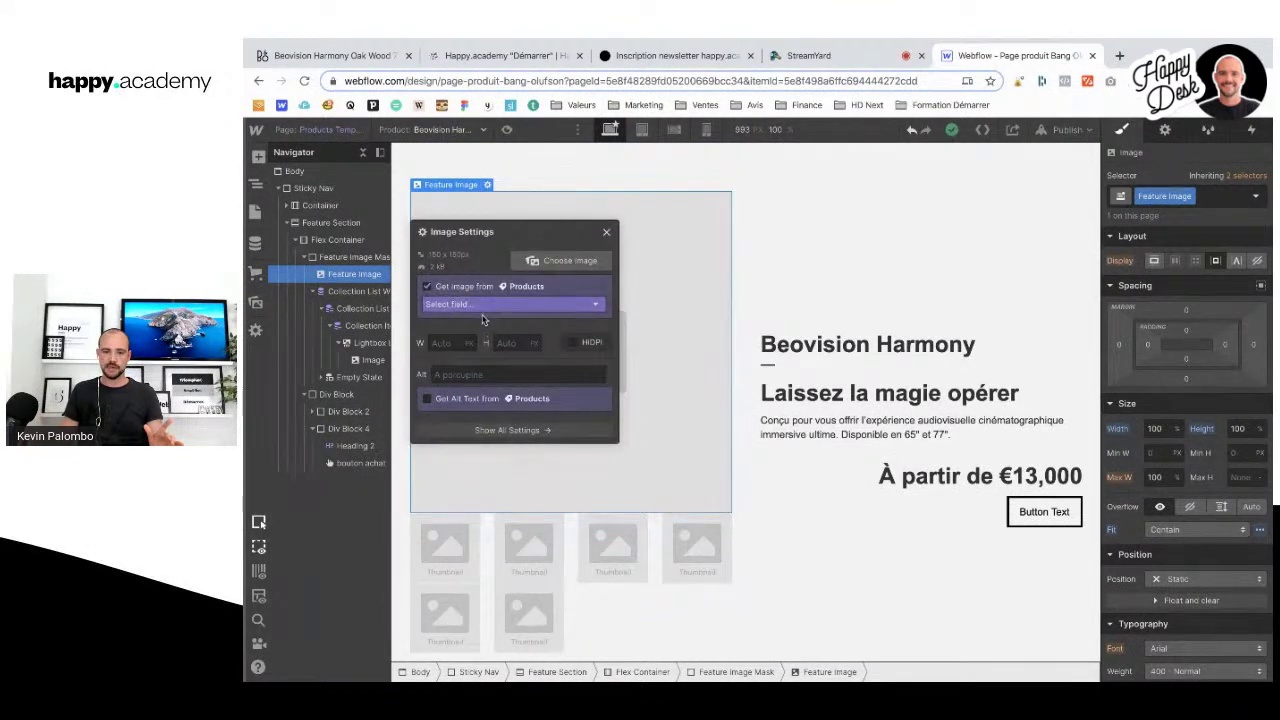
left_click(480, 305)
left_click(479, 332)
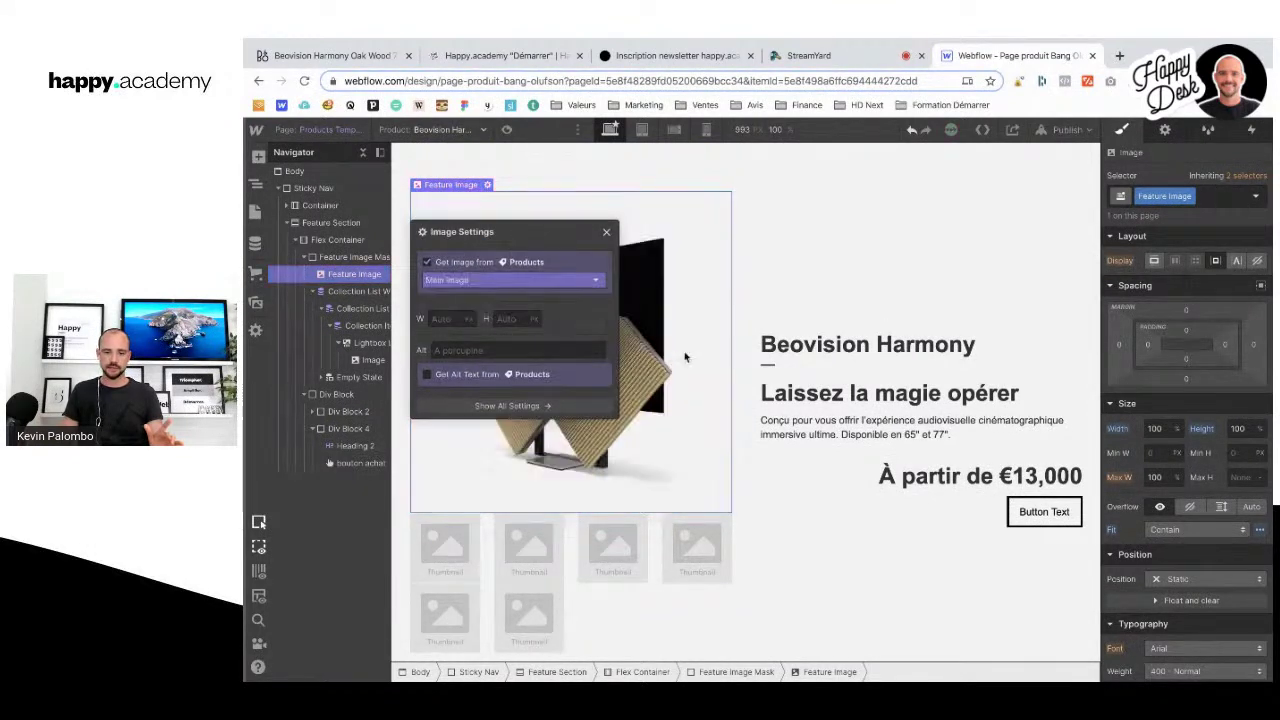
left_click(797, 550)
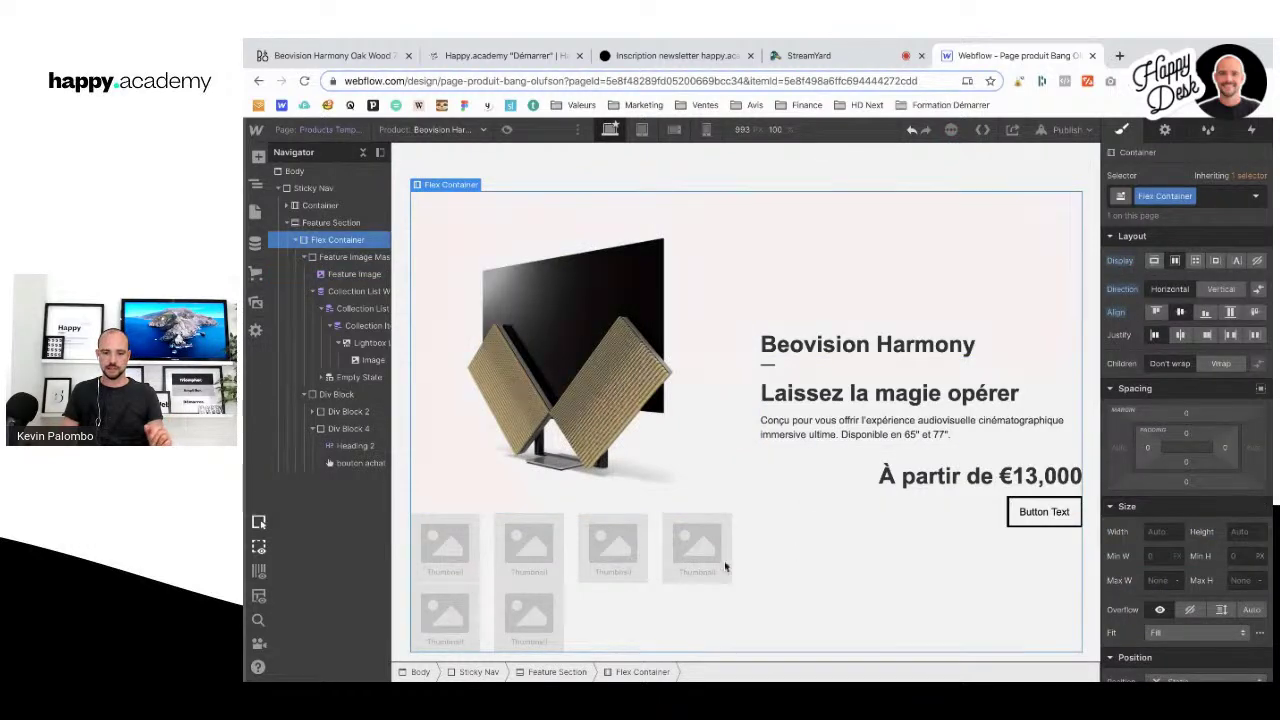
Step: Set the Lightbox Link to get its media from the More Images field and link with other lightboxes
left_click(443, 545)
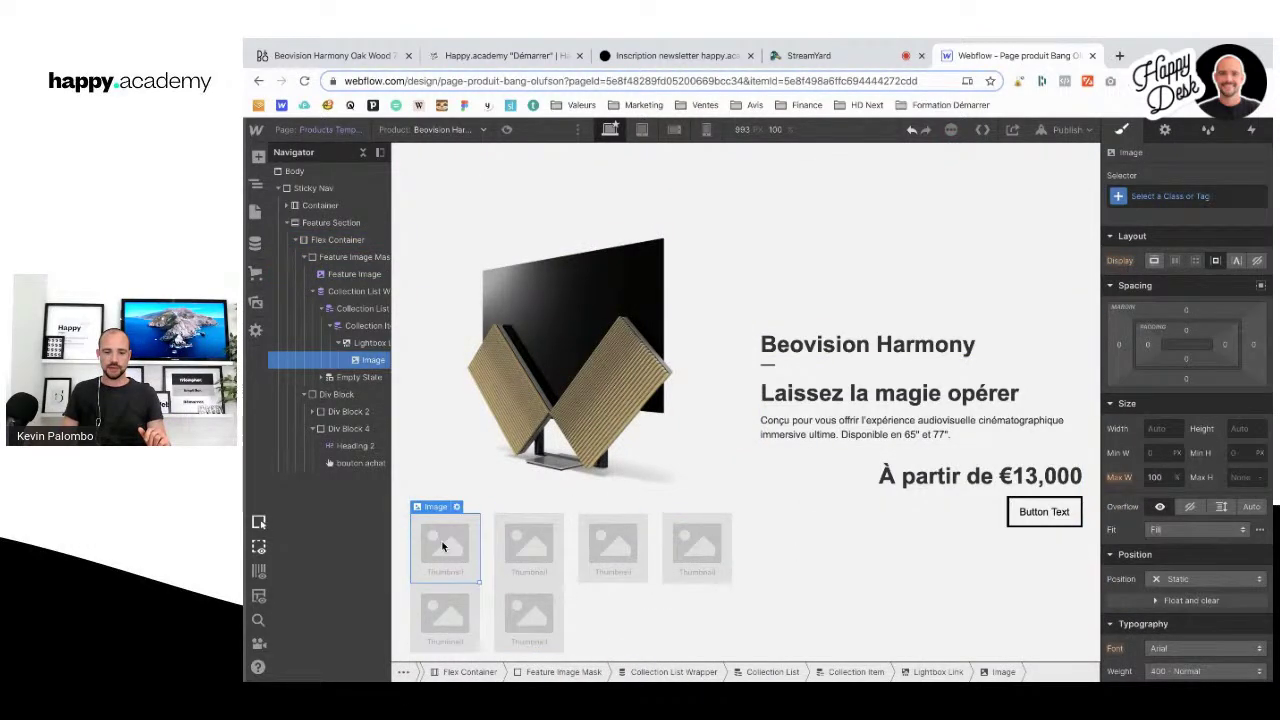
left_click(360, 344)
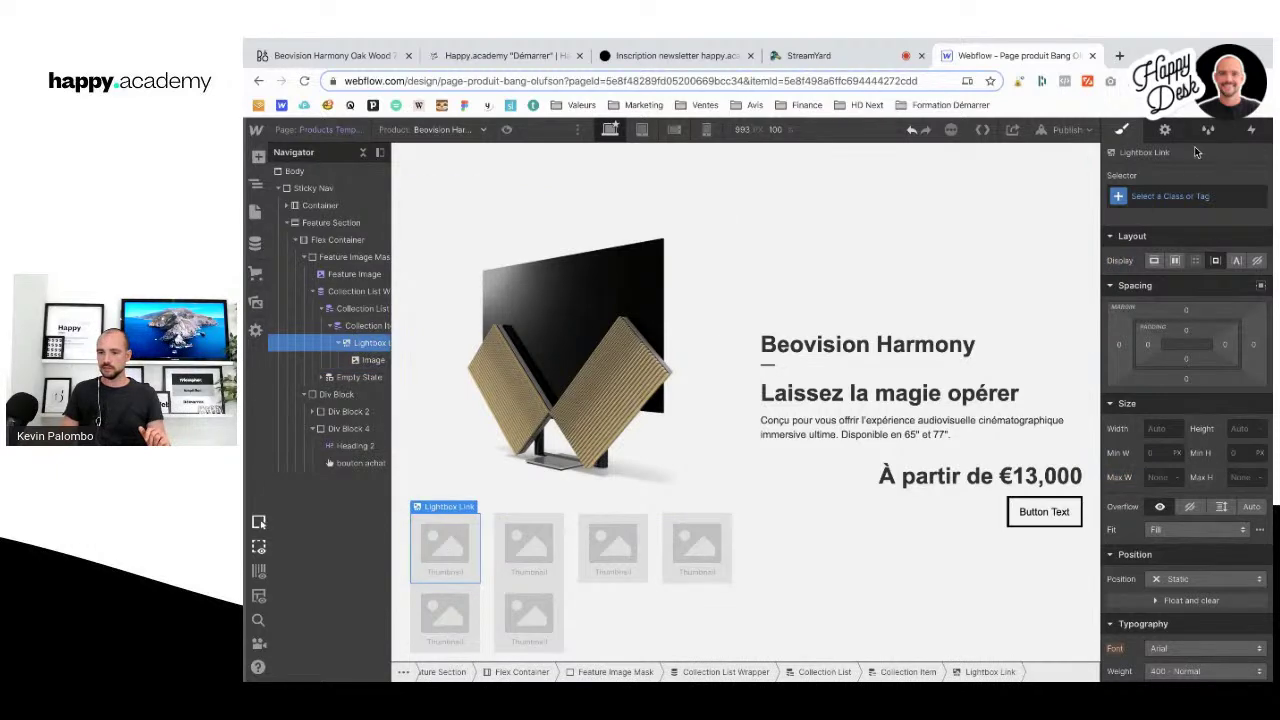
left_click(1165, 131)
left_click(1143, 288)
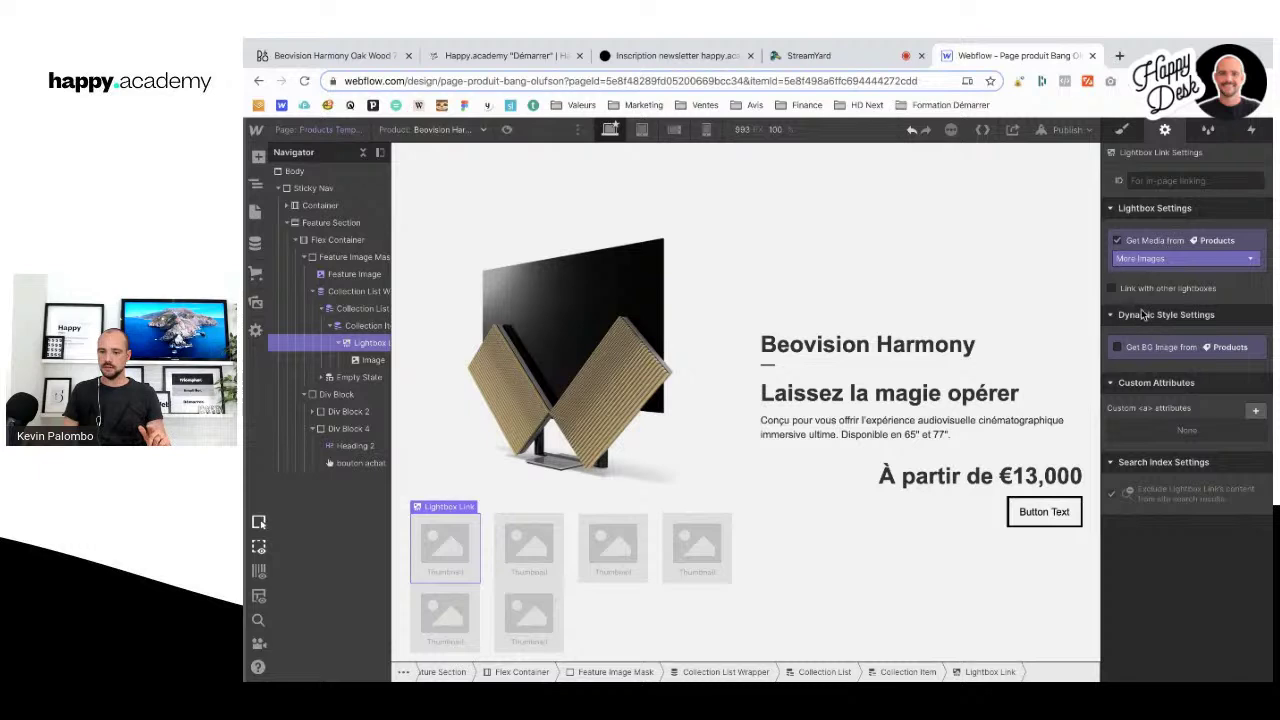
left_click(1114, 289)
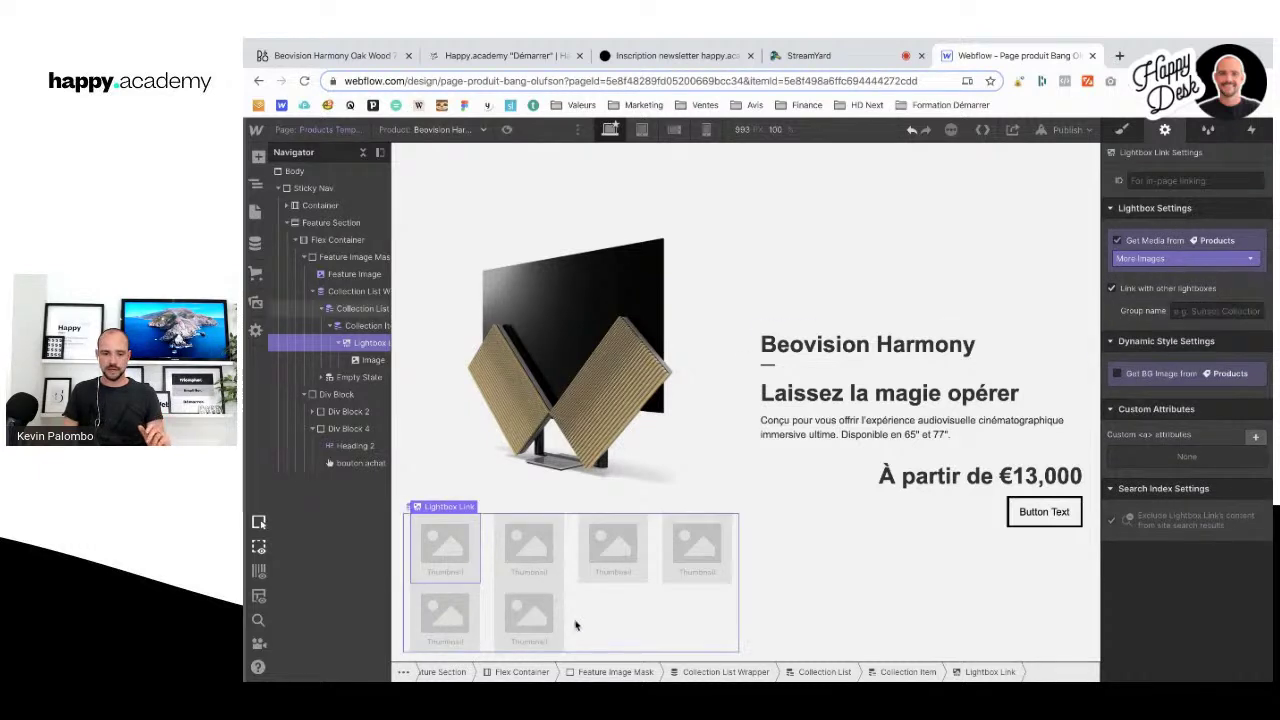
Step: Bind the thumbnail image inside the Lightbox Link to the More Images field of Products
left_click(372, 360)
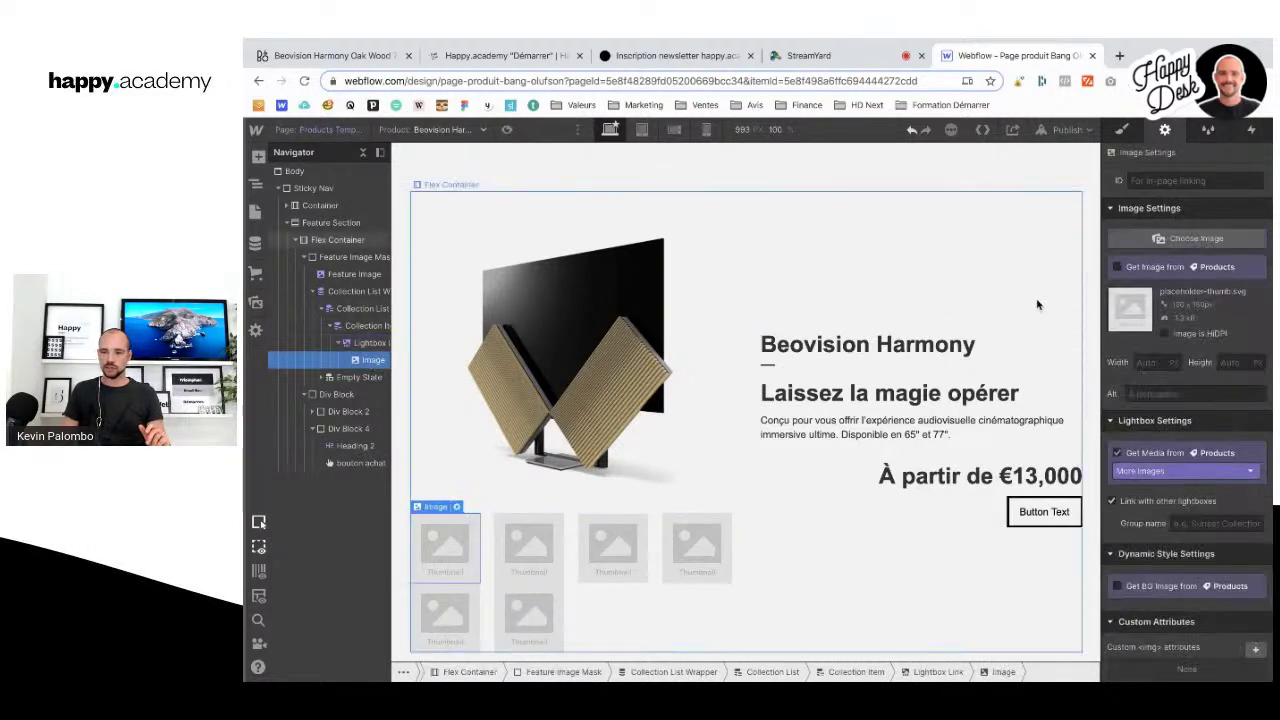
left_click(1117, 267)
left_click(1150, 285)
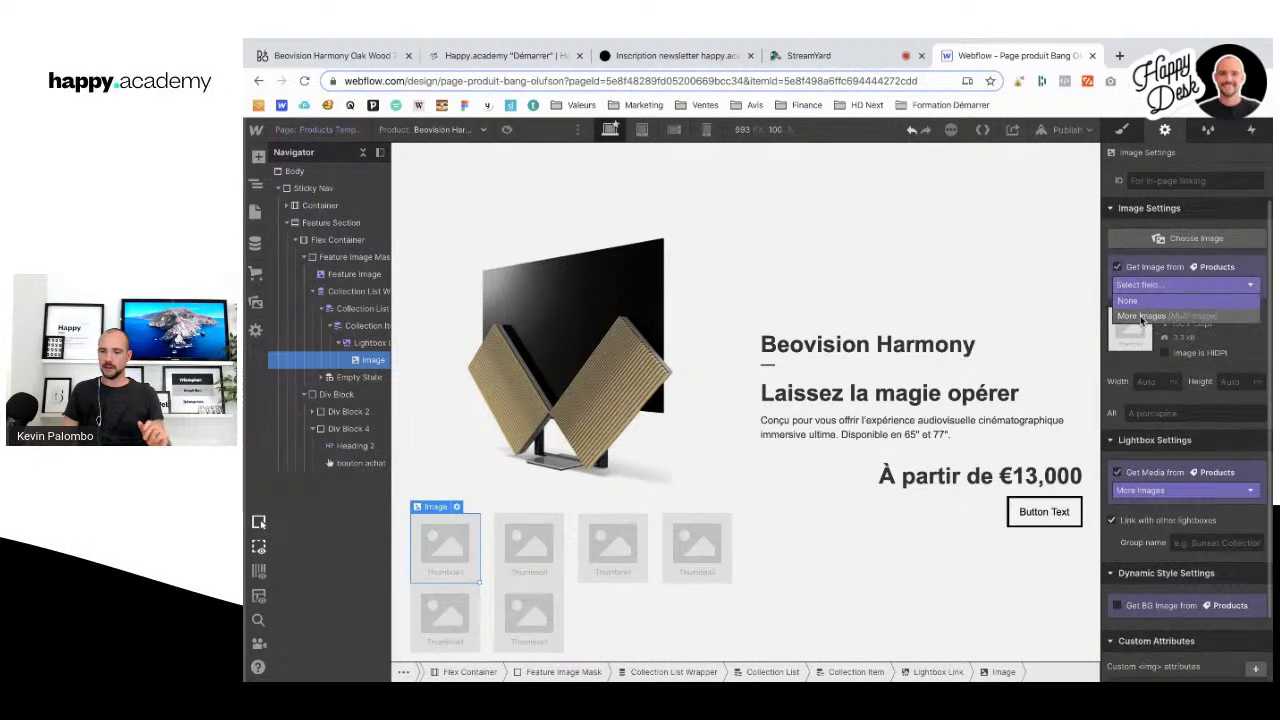
left_click(1143, 316)
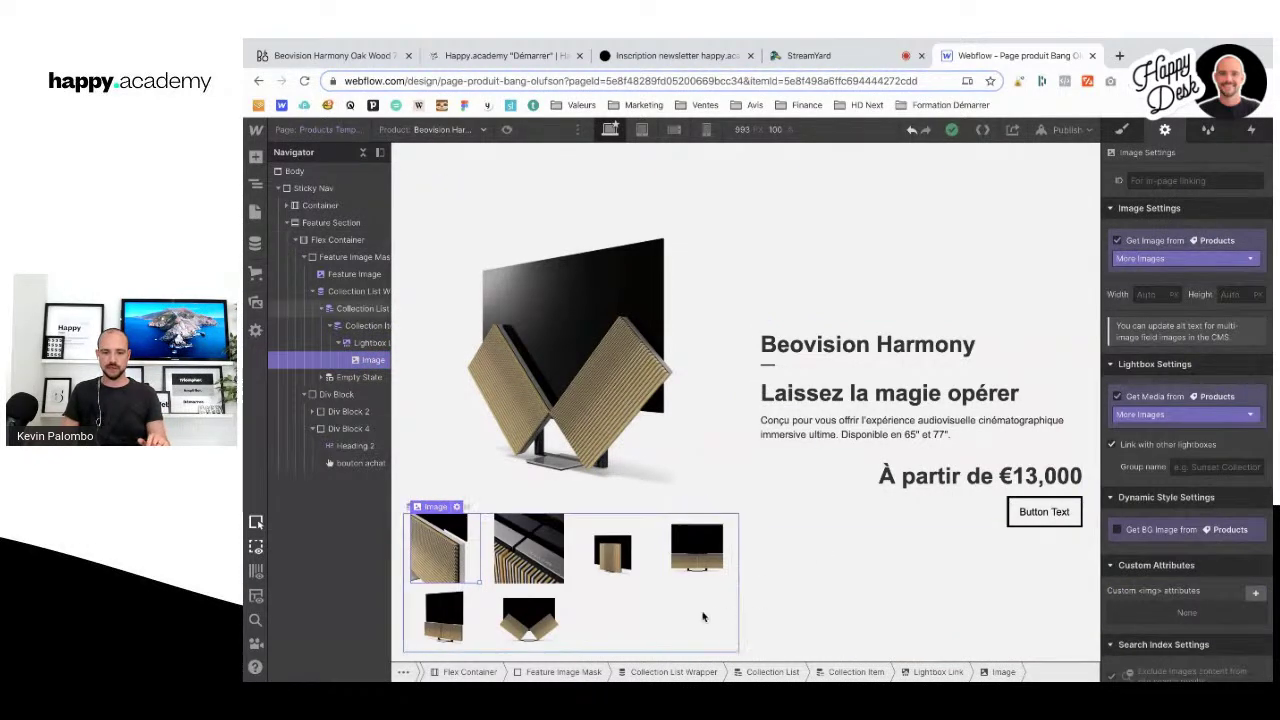
left_click(614, 599)
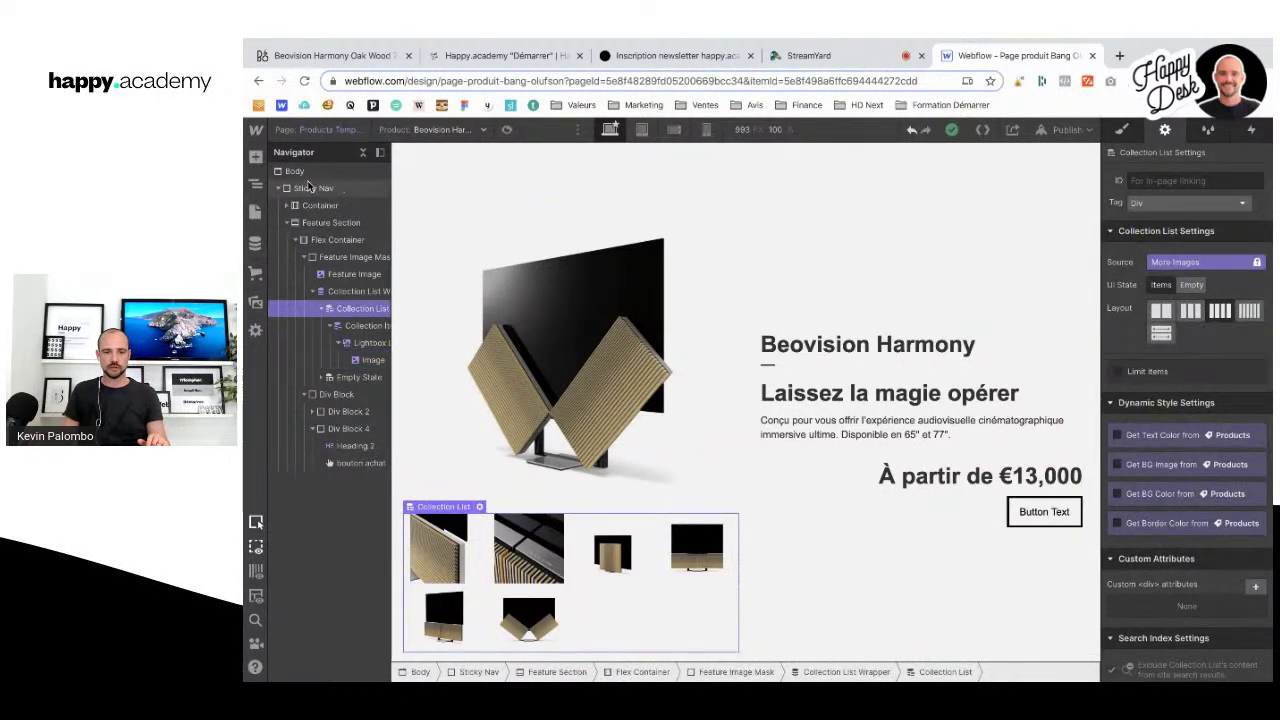
Step: Preview the page, open the first gallery thumbnail in the lightbox, close it and return to the design view
left_click(507, 129)
scroll(501, 383, "down", 2)
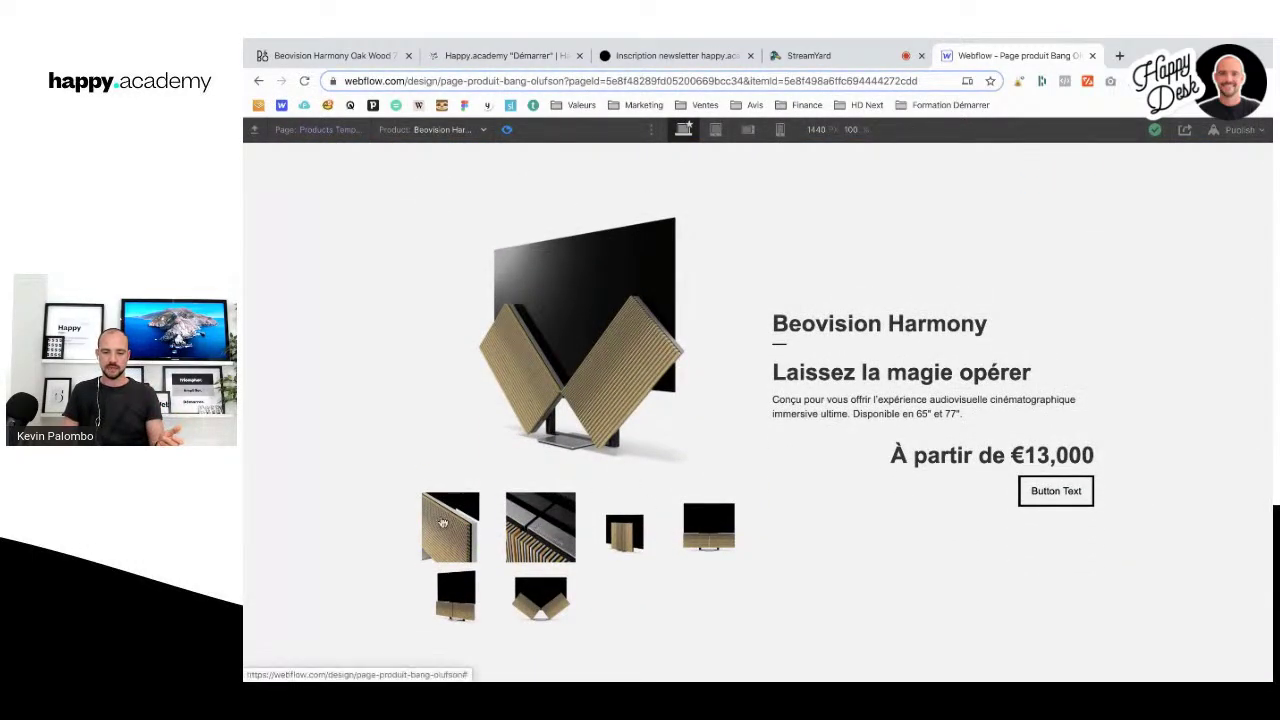
left_click(454, 520)
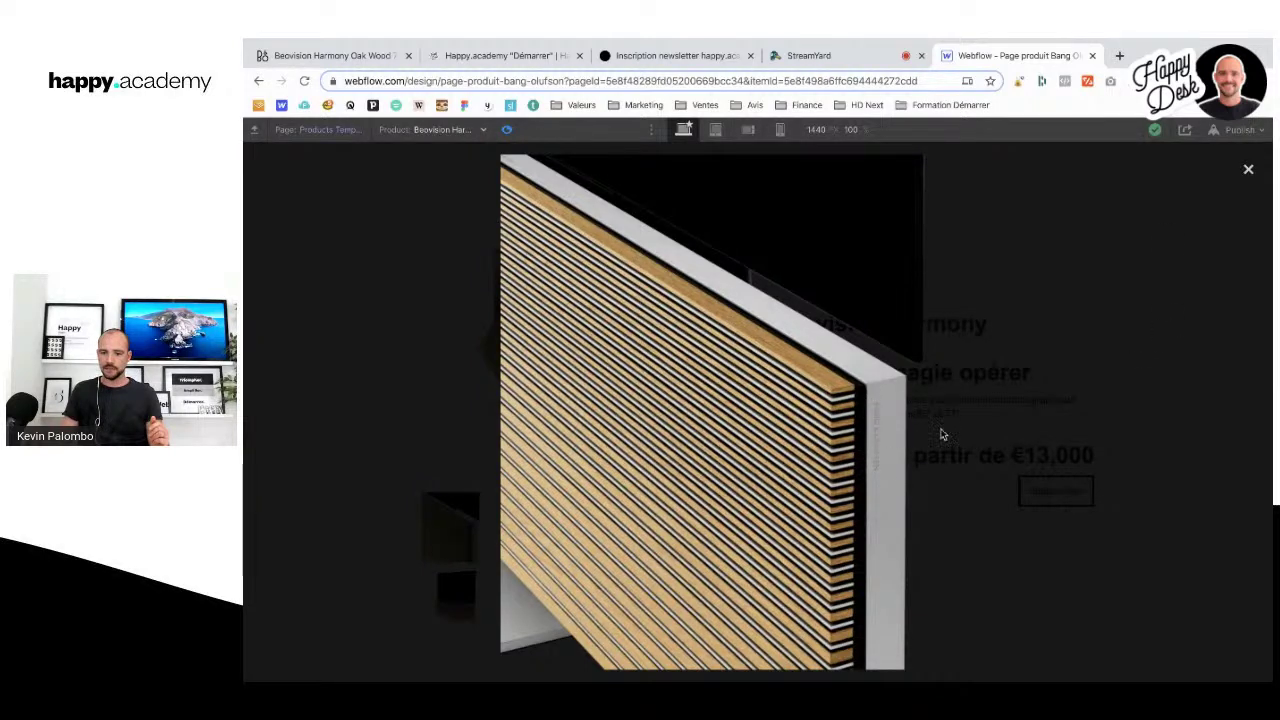
left_click(1248, 174)
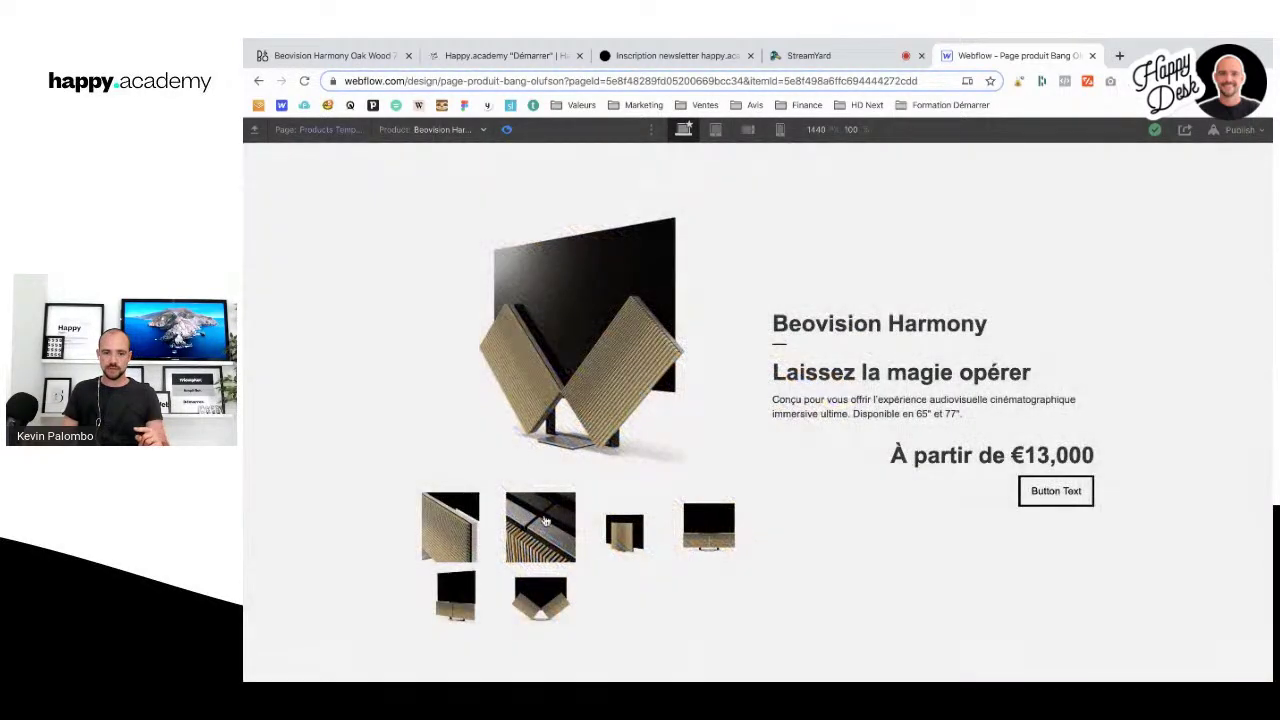
left_click(508, 130)
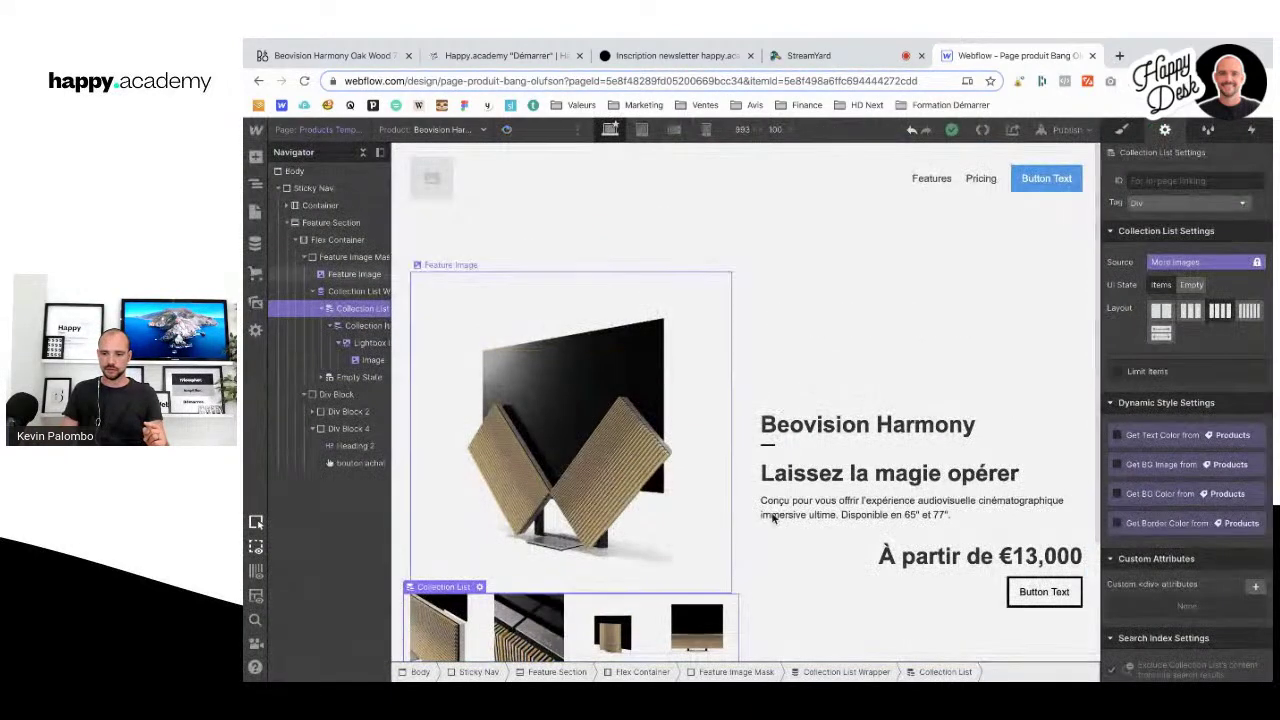
Step: Set the Lightbox Link's group name to "produit"
left_click(360, 344)
left_click(1193, 310)
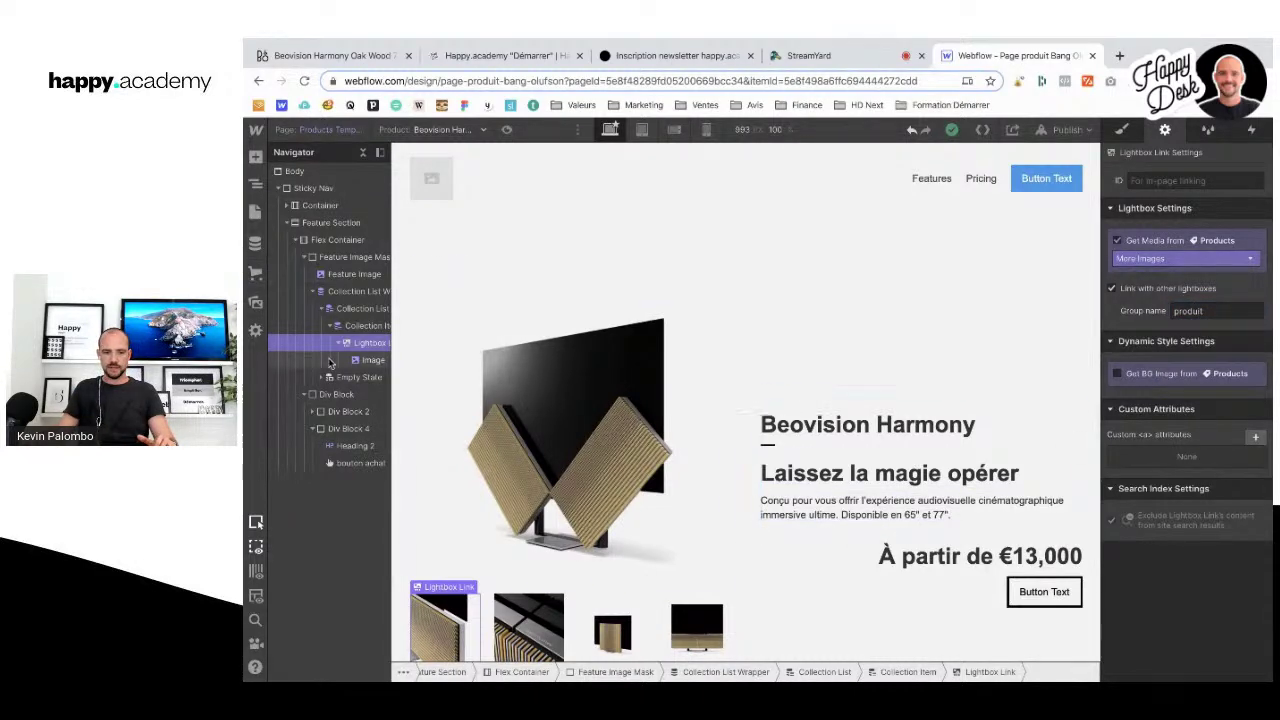
left_click(368, 360)
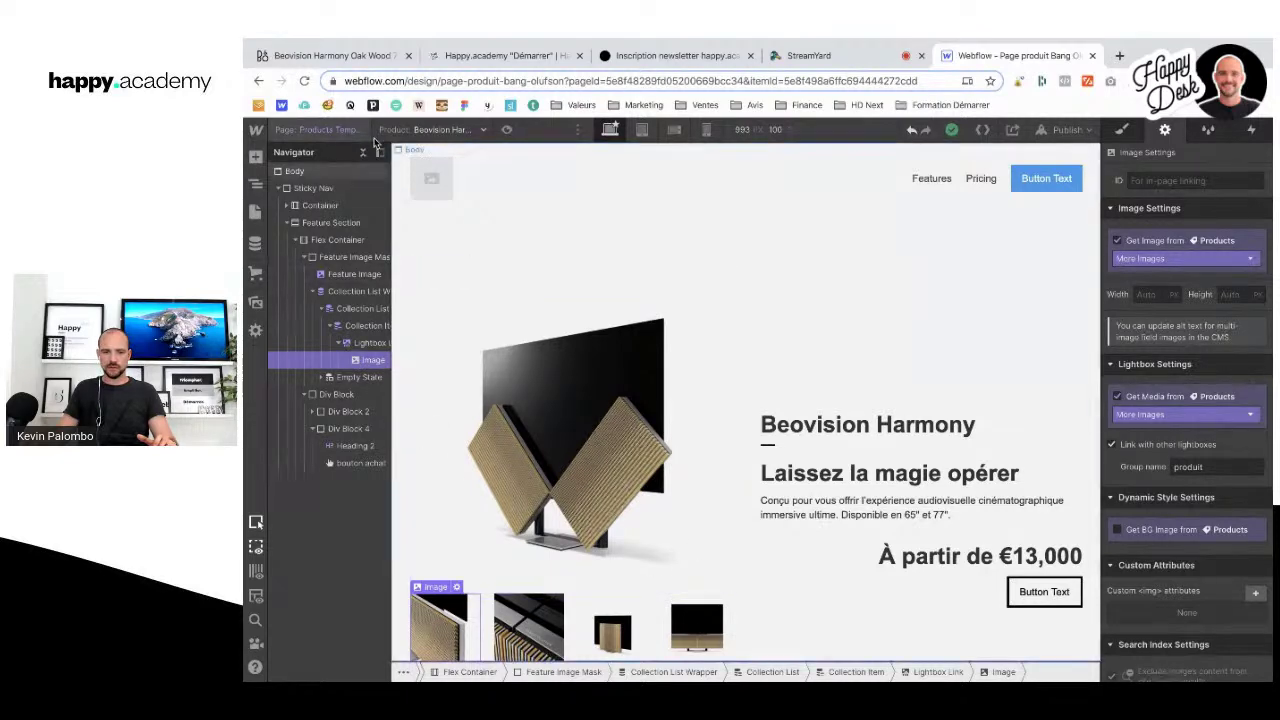
Step: Preview the page and browse the grouped lightbox from the first to the last image, then return to the design view
key("super+shift+p")
left_click(453, 634)
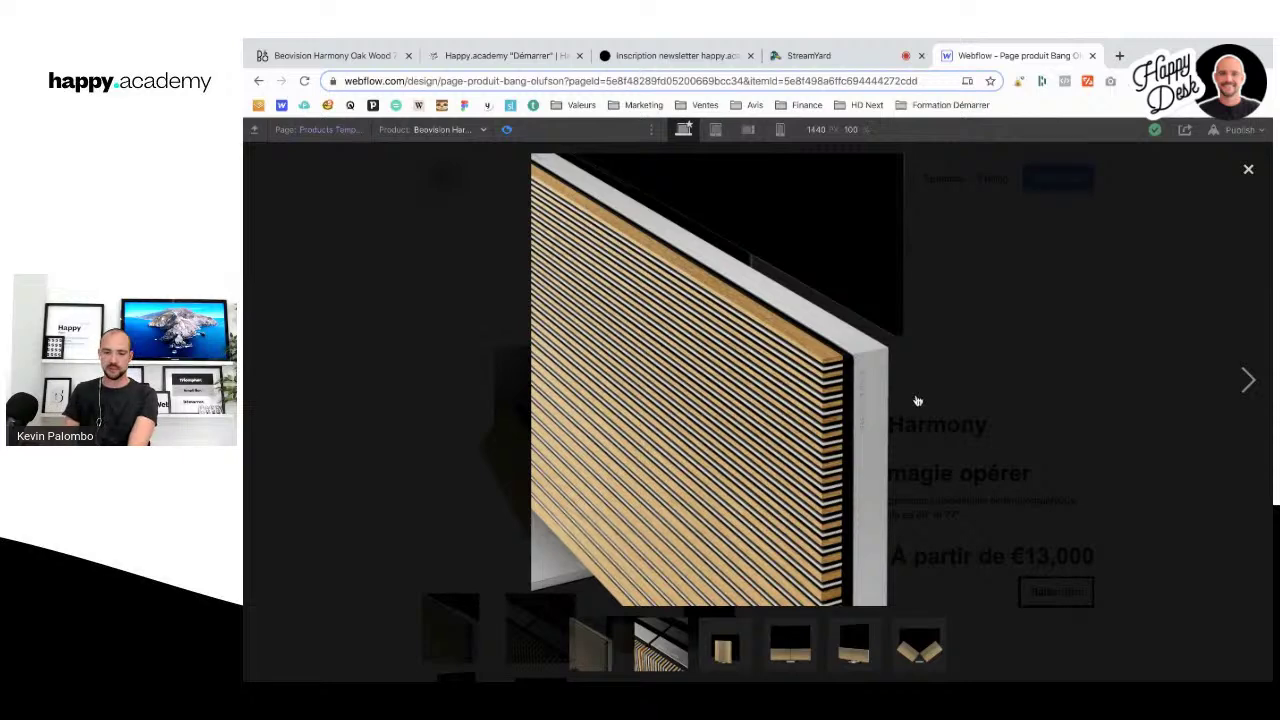
key("Right")
key("Right")
key("Right")
key("Right")
key("Right")
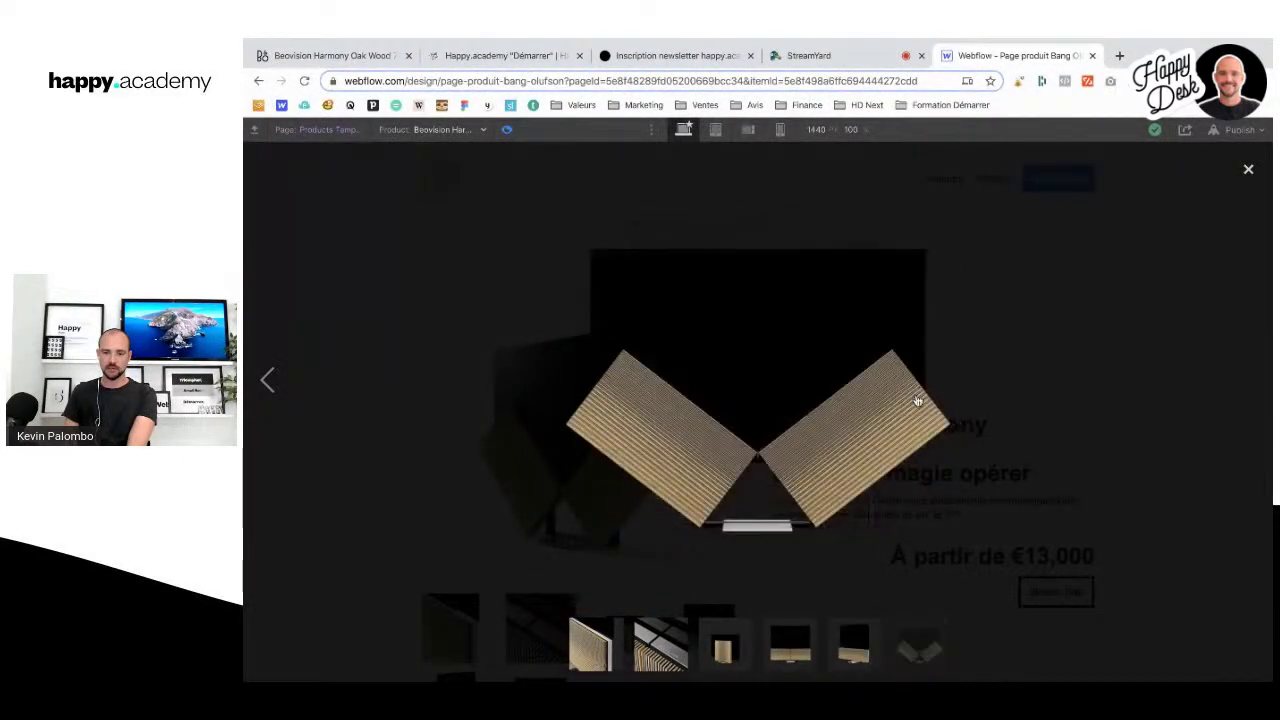
left_click(1250, 171)
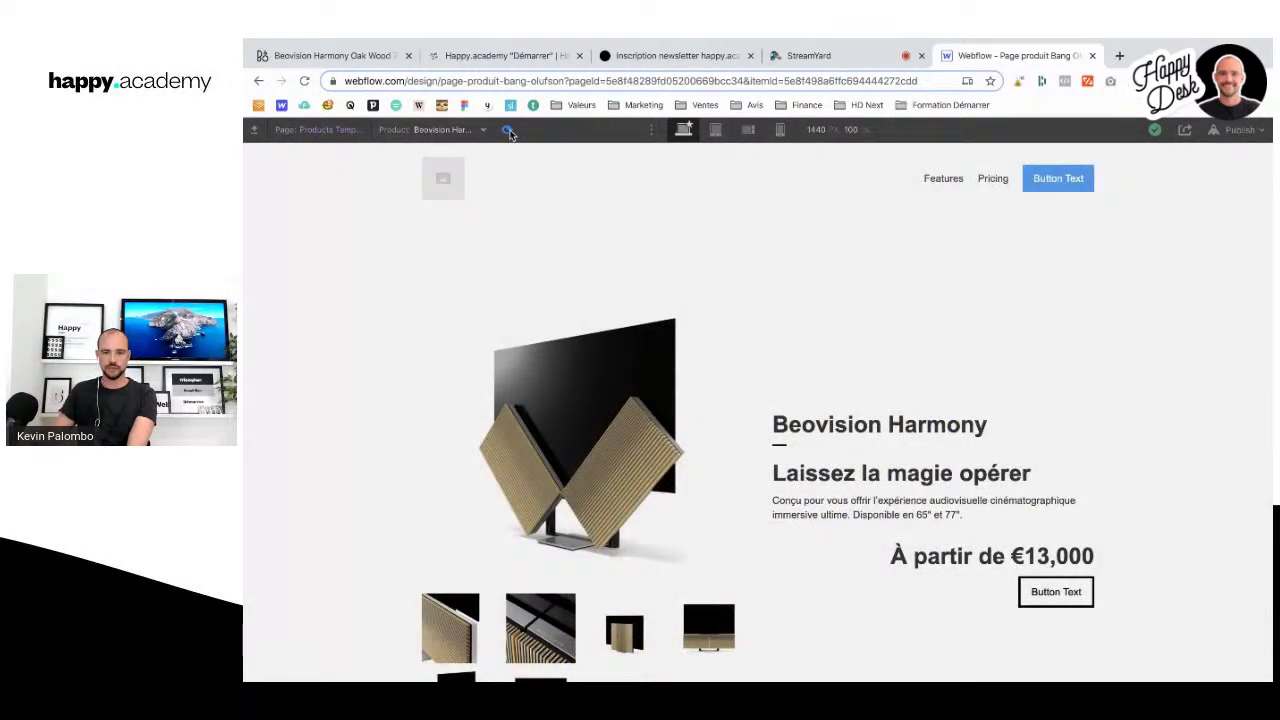
left_click(508, 130)
Step: Check the viewer comments in StreamYard and return to the Webflow product page
scroll(503, 480, "down", 1)
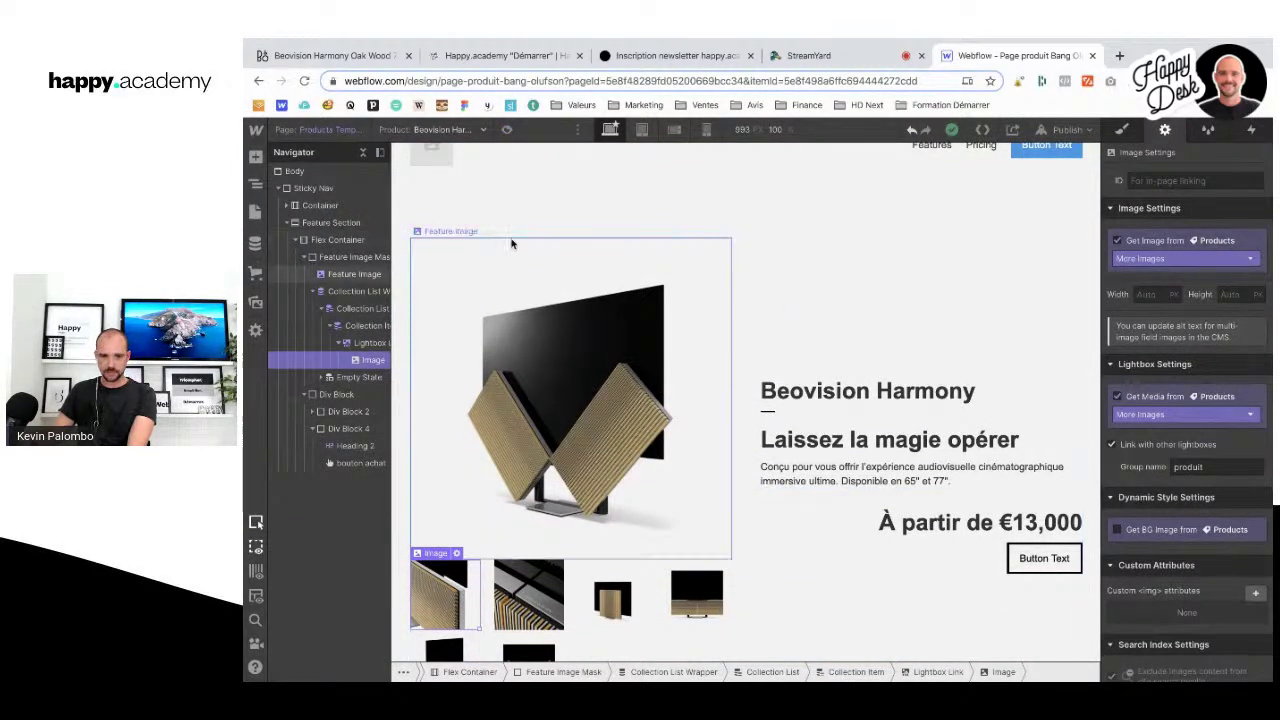
scroll(531, 249, "down", 2)
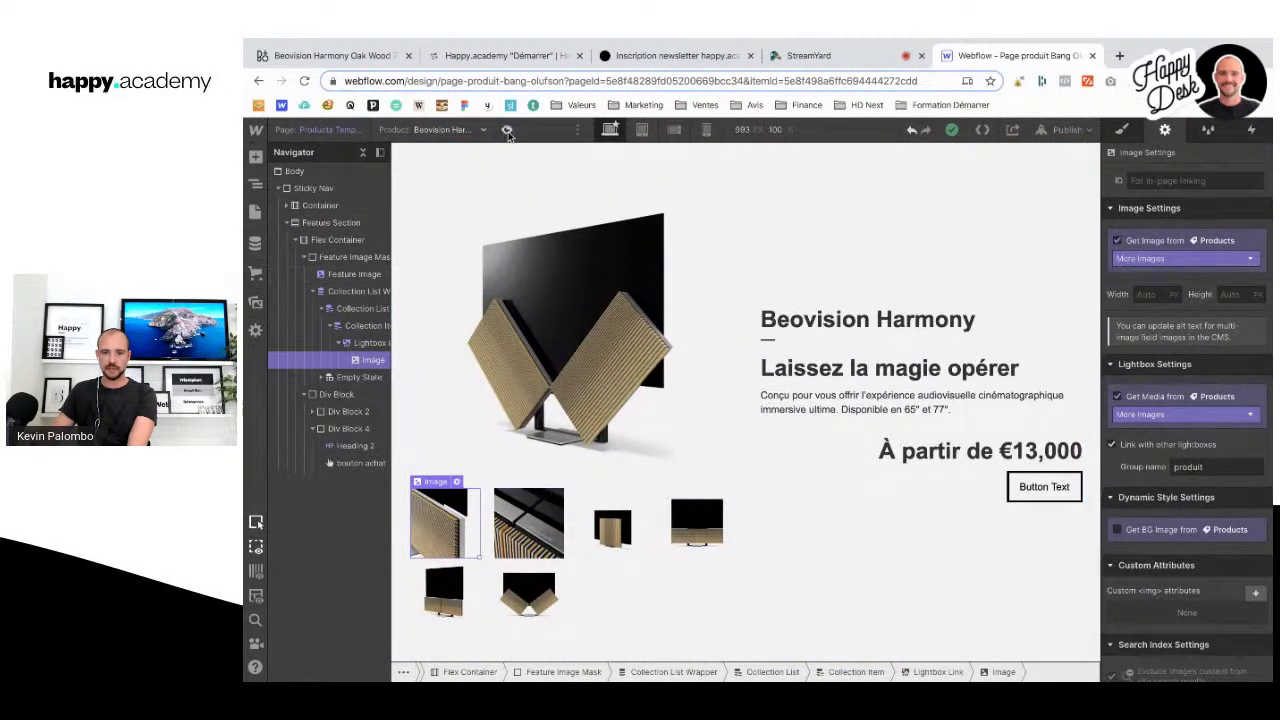
left_click(806, 55)
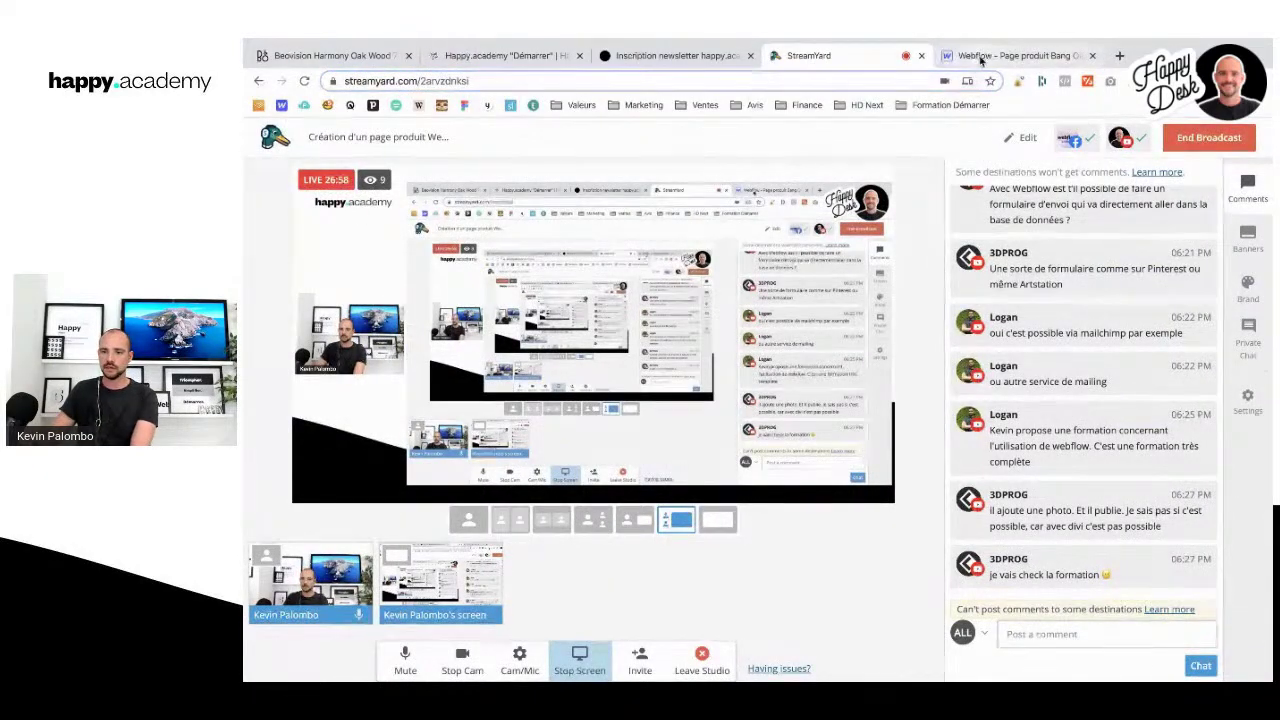
left_click(1012, 55)
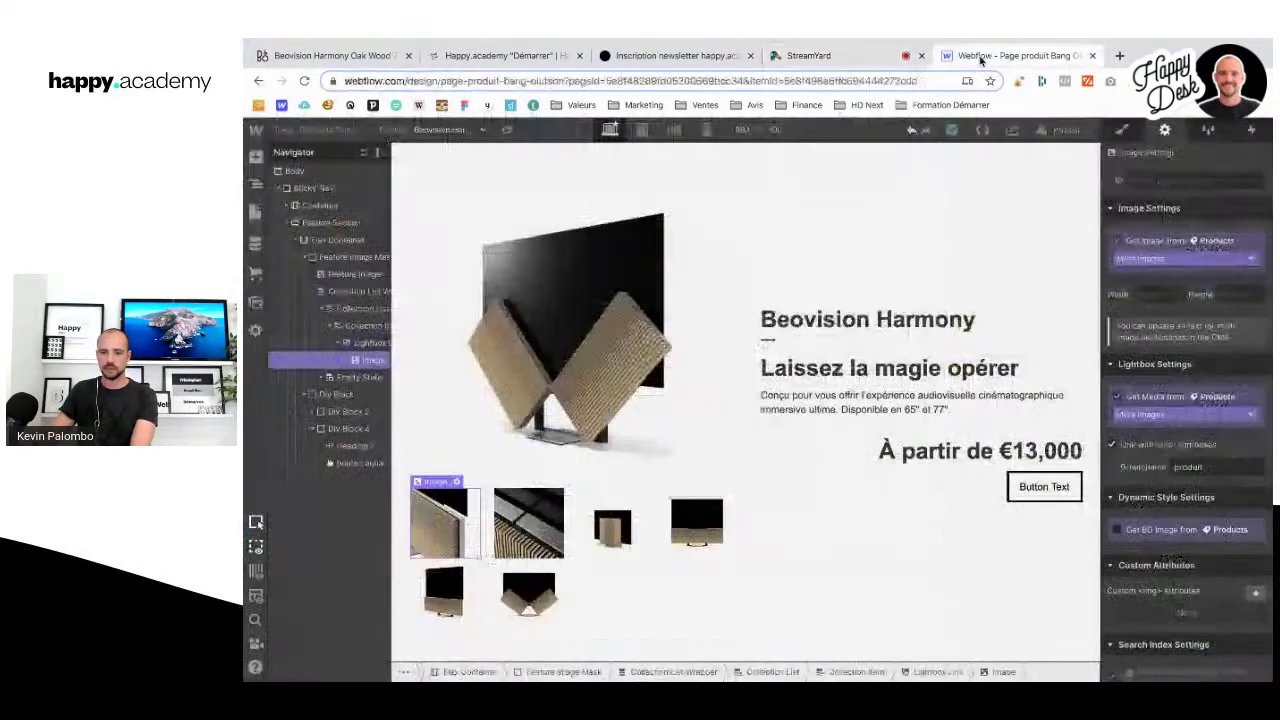
Step: Collapse the gallery's Collection List Wrapper and insert an Add to Cart element below the description paragraph
left_click(817, 426)
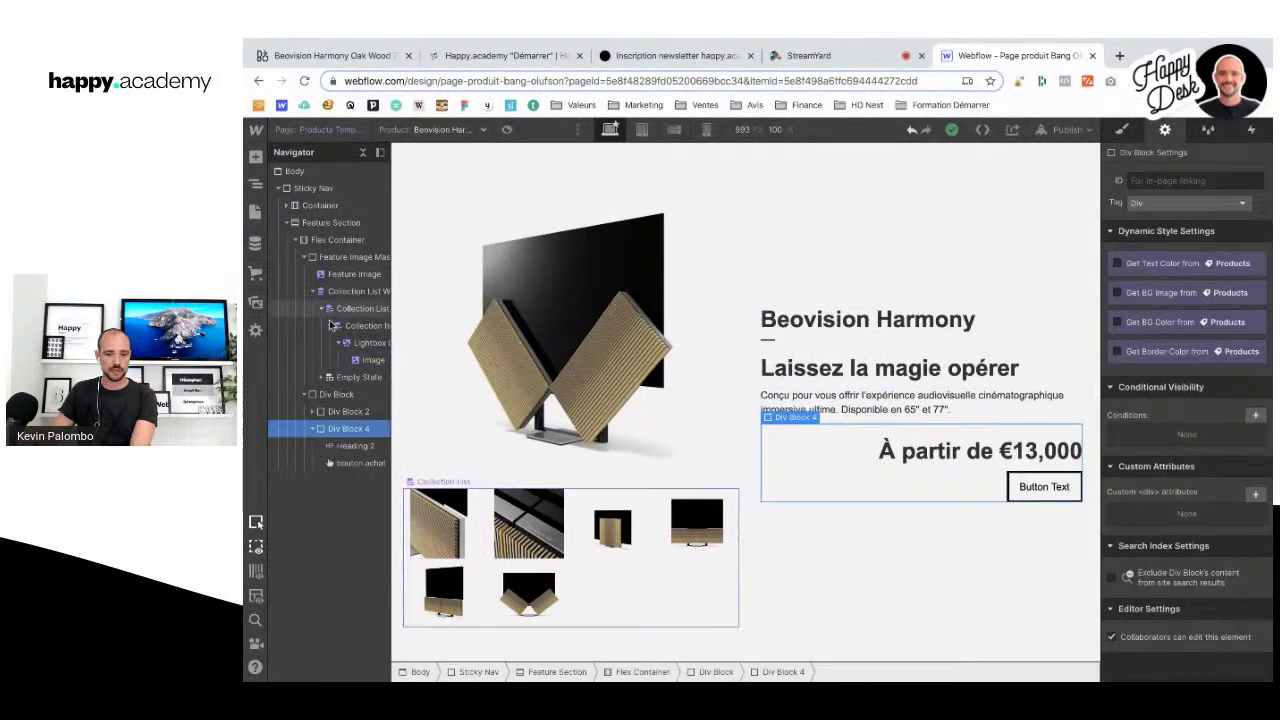
left_click(316, 291)
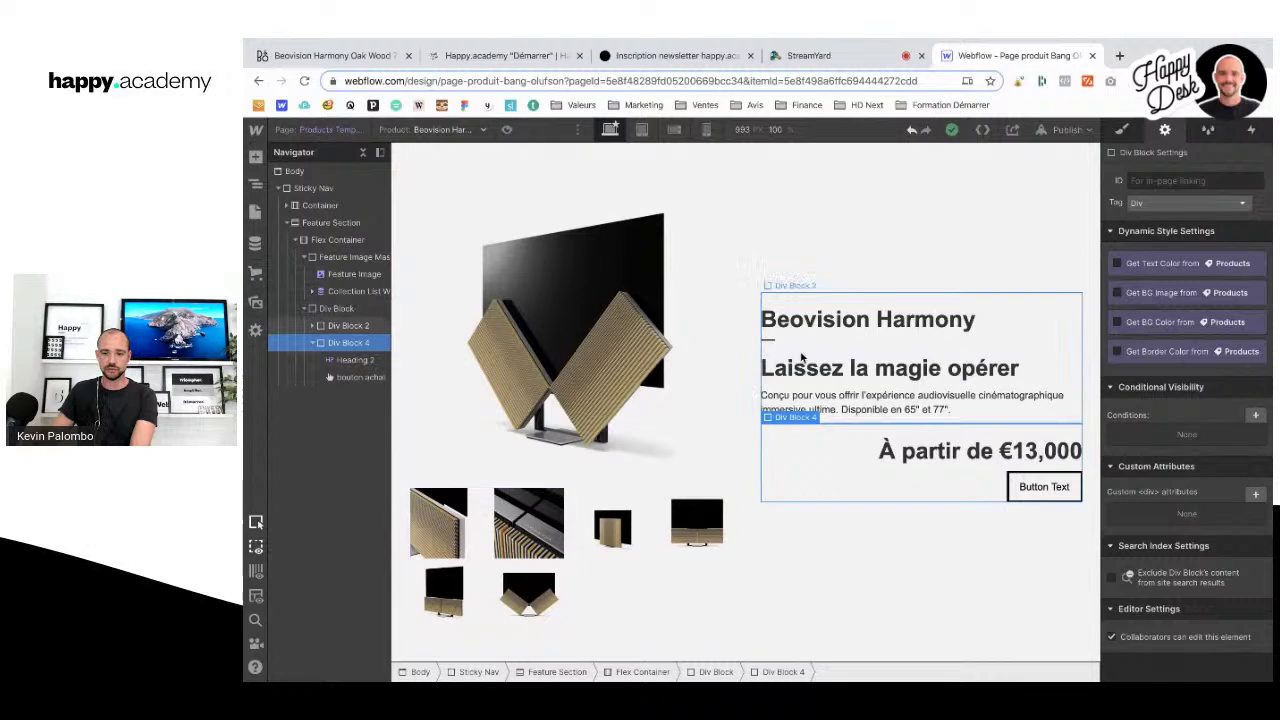
left_click(808, 396)
left_click(254, 158)
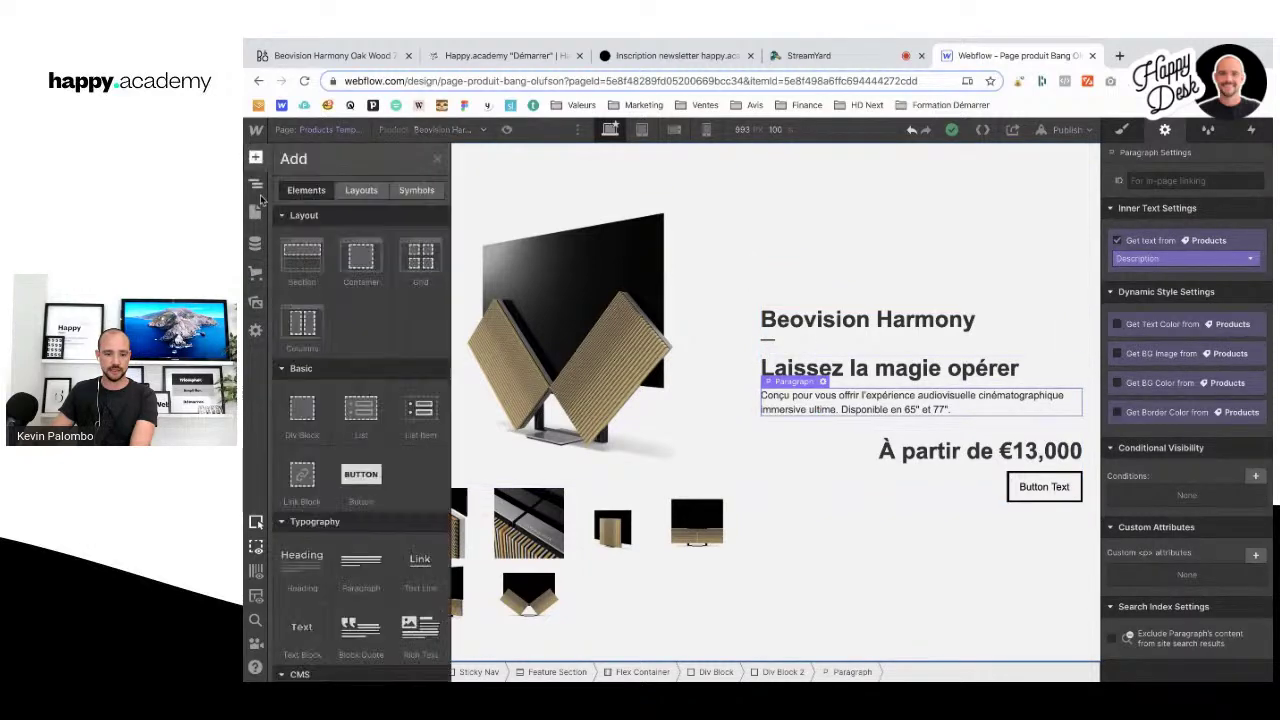
scroll(308, 405, "down", 5)
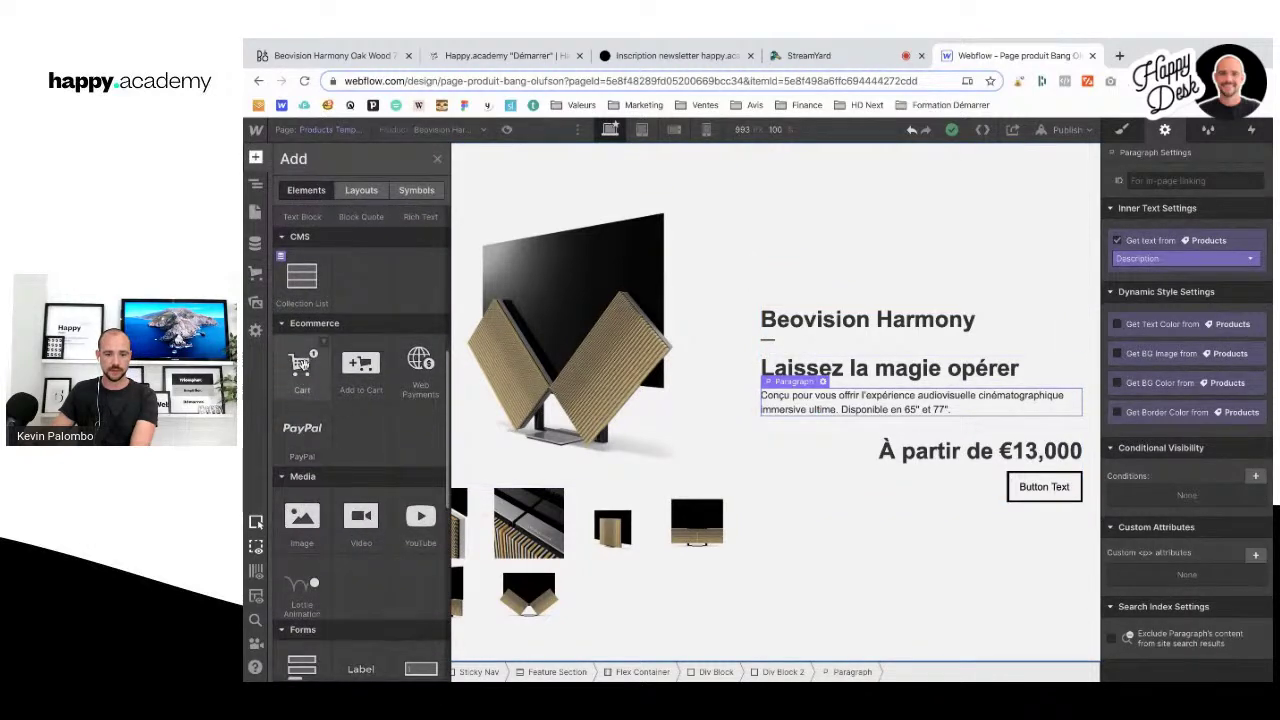
left_click(359, 372)
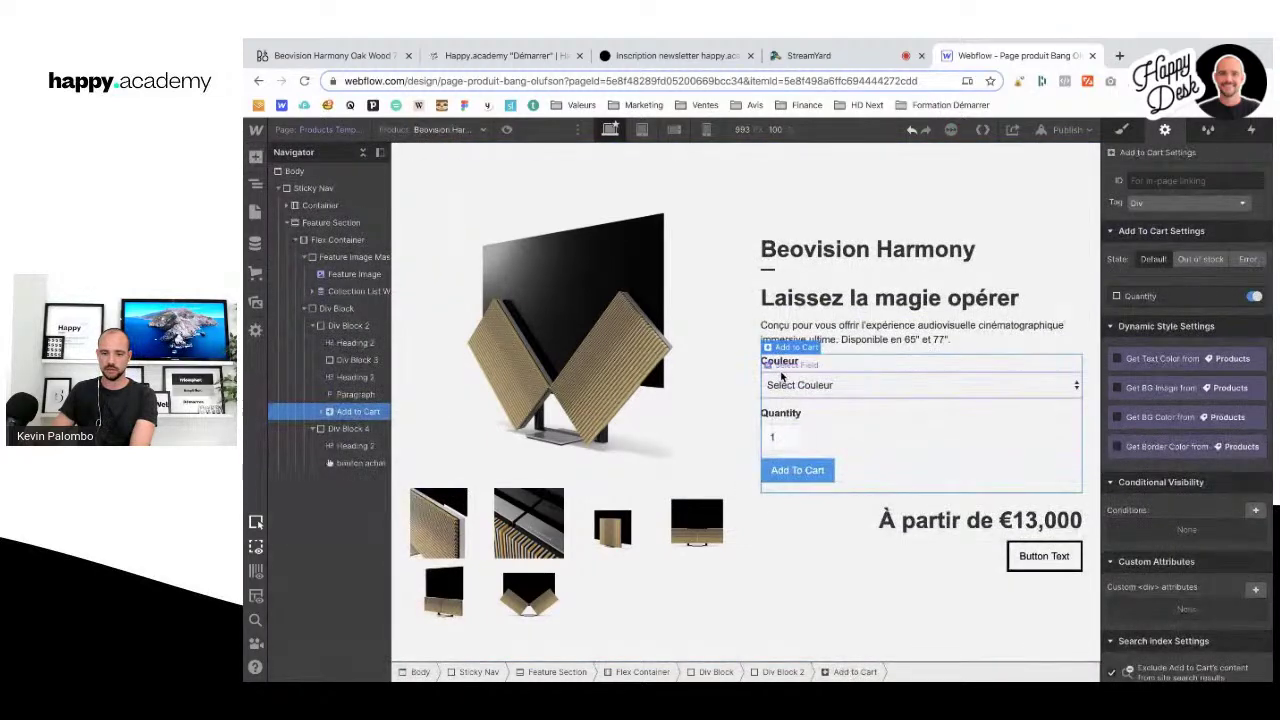
Step: Examine the settings of the Couleur Select Field and of its parent Option and Option List
left_click(822, 390)
left_click(828, 365)
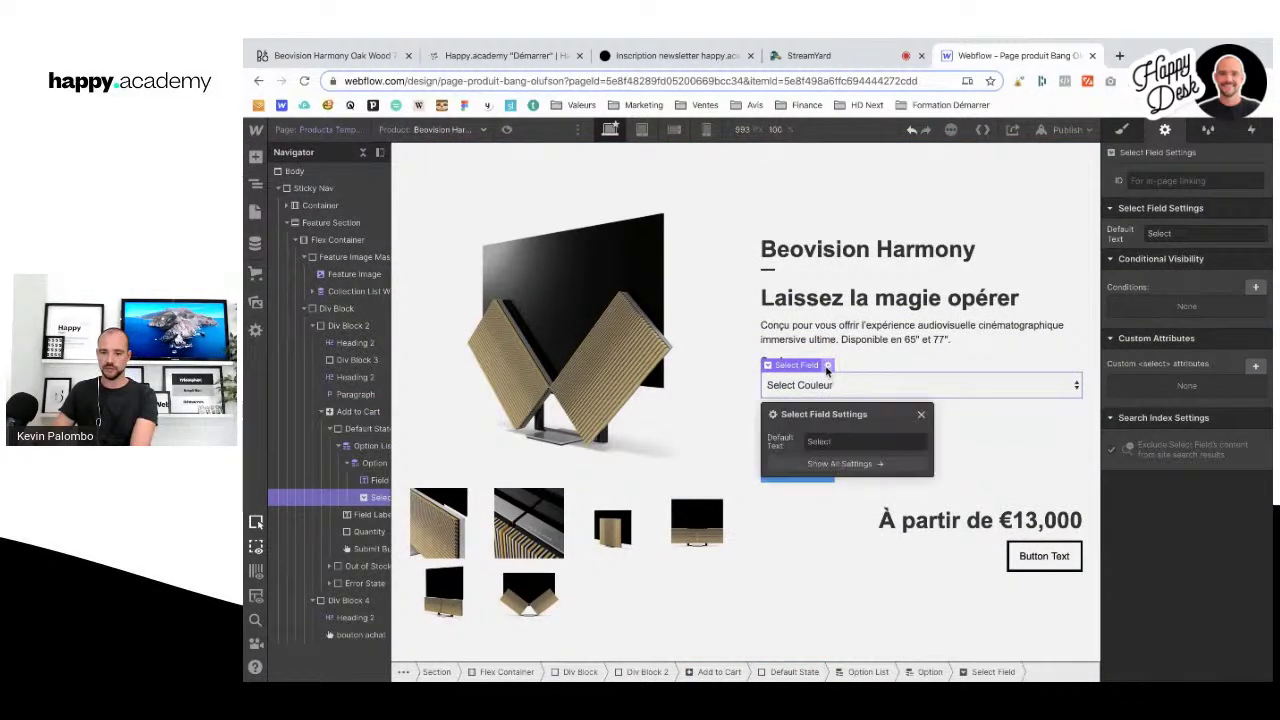
left_click(1122, 131)
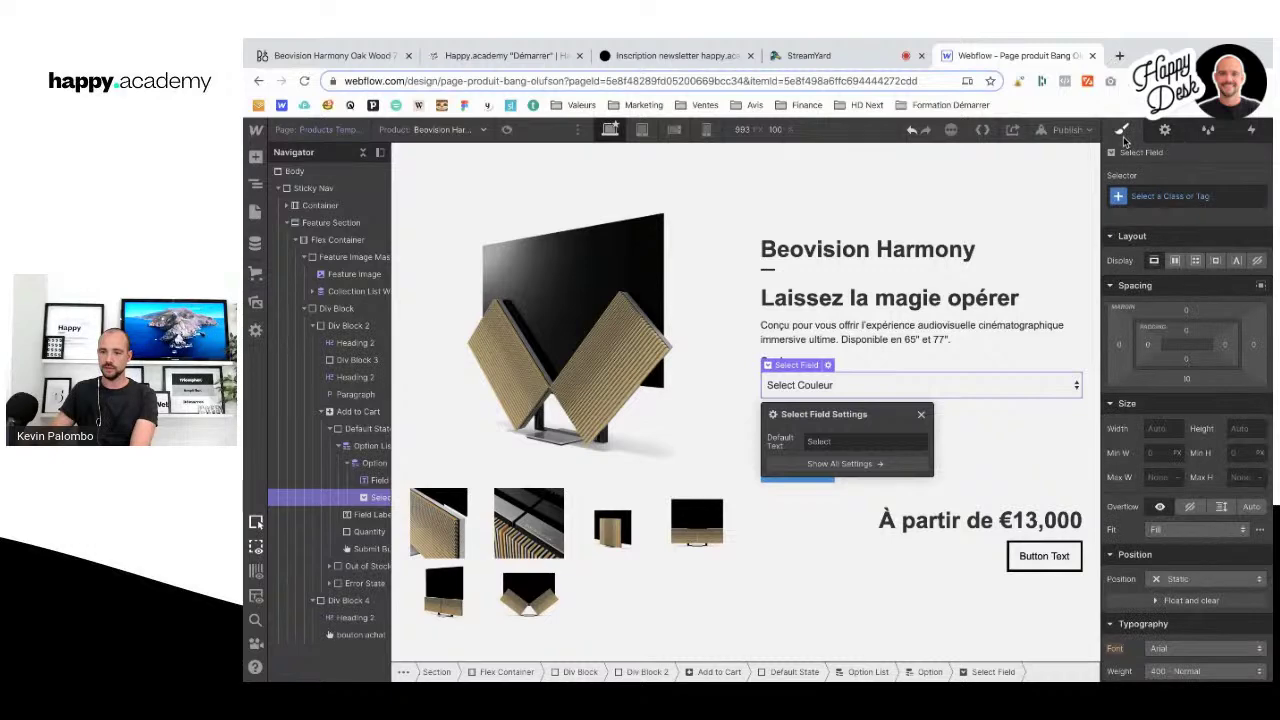
left_click(370, 464)
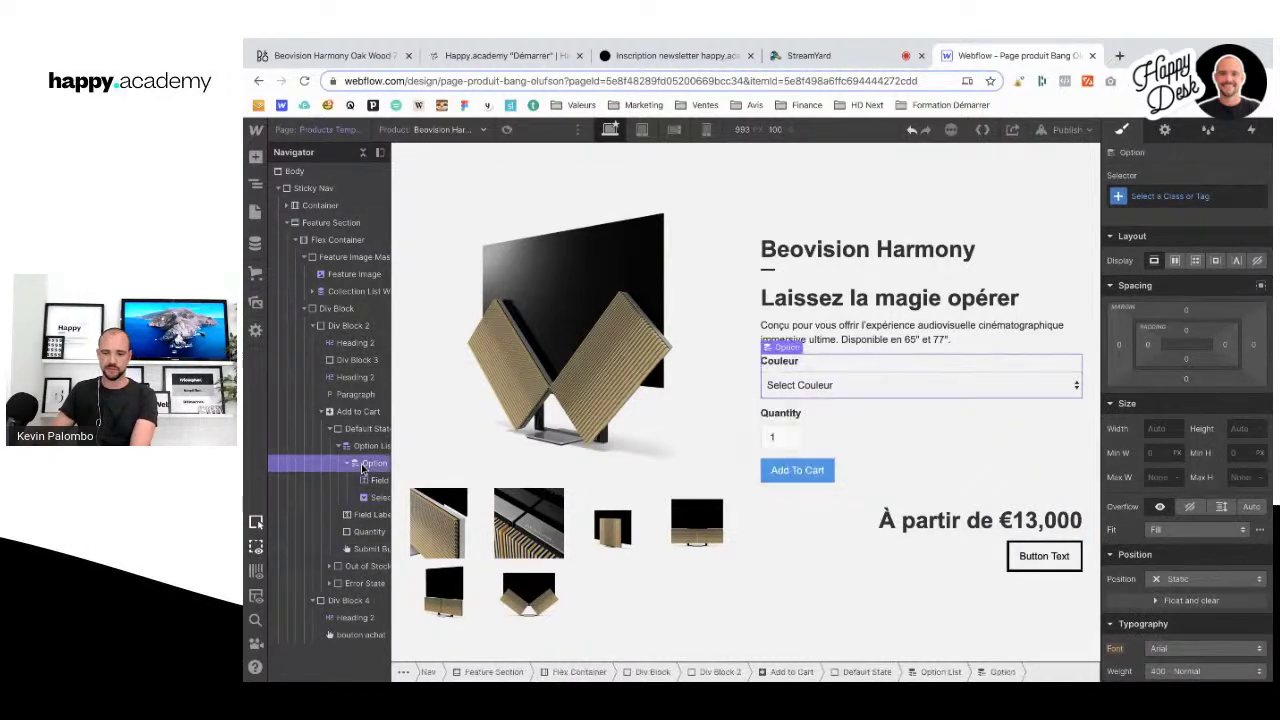
left_click(1164, 131)
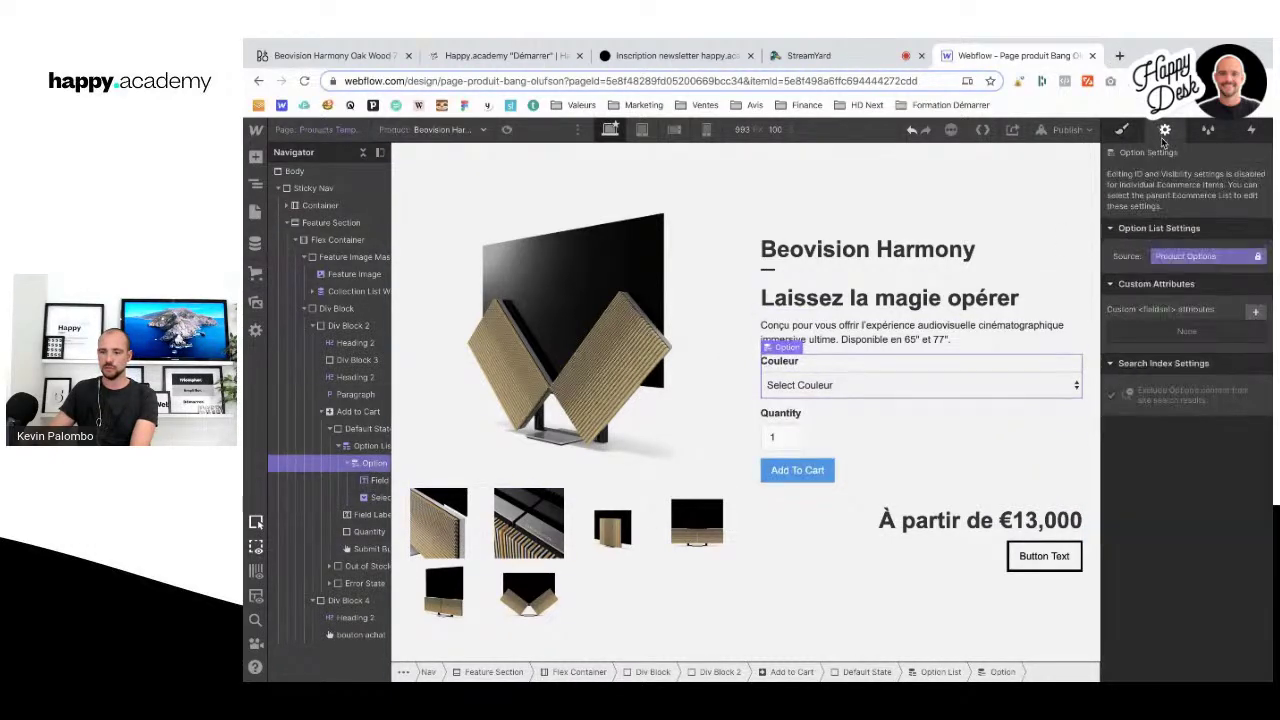
left_click(350, 446)
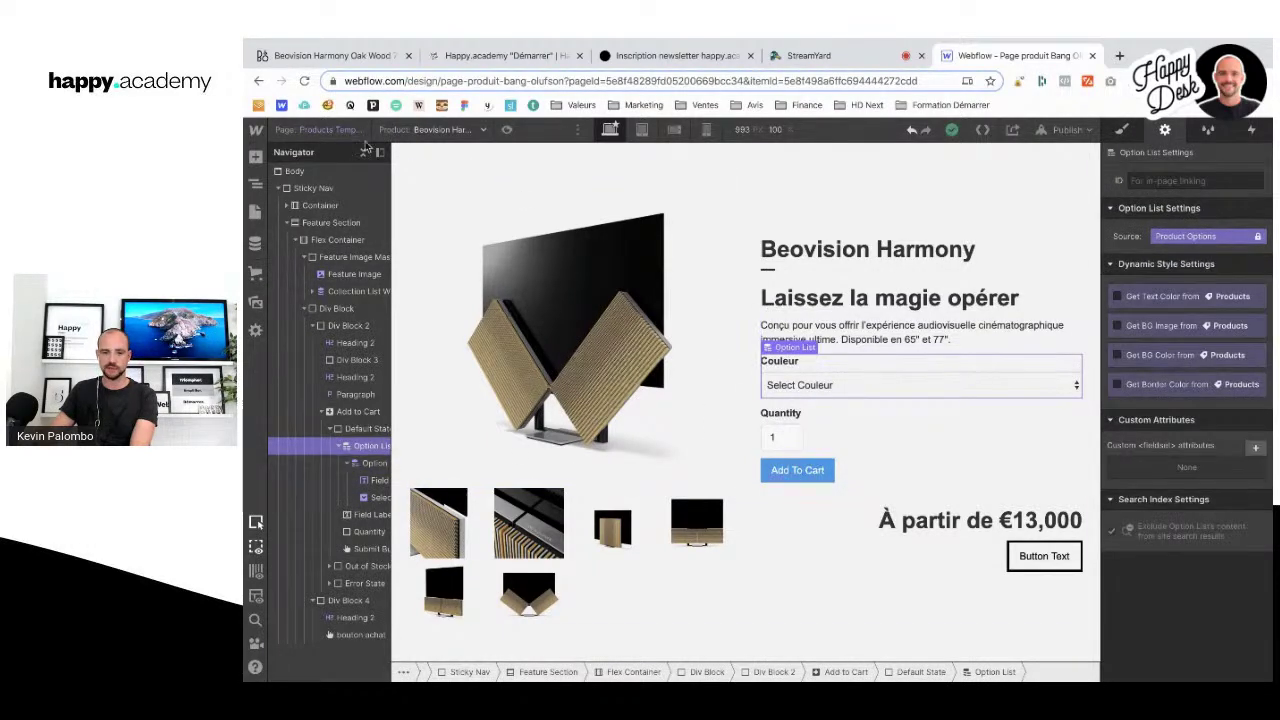
Step: Preview the page and look through the Couleur choices, then return to the design view
left_click(507, 131)
left_click(842, 492)
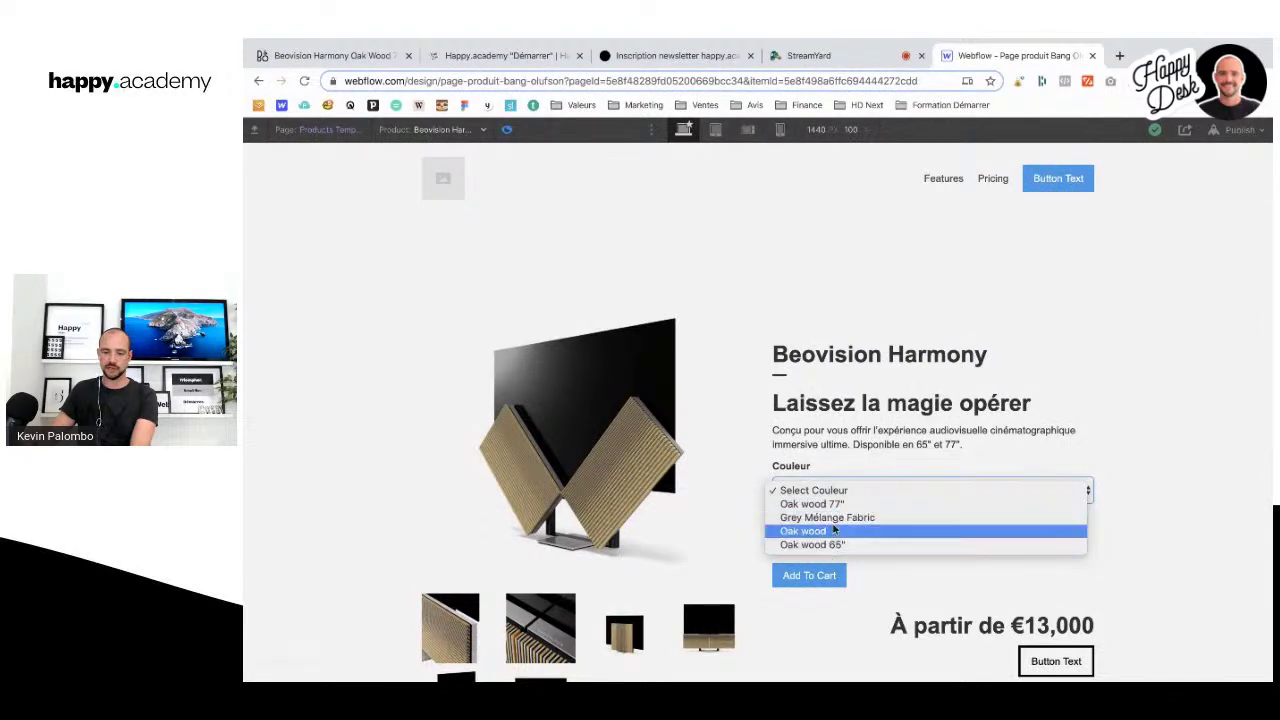
key("Escape")
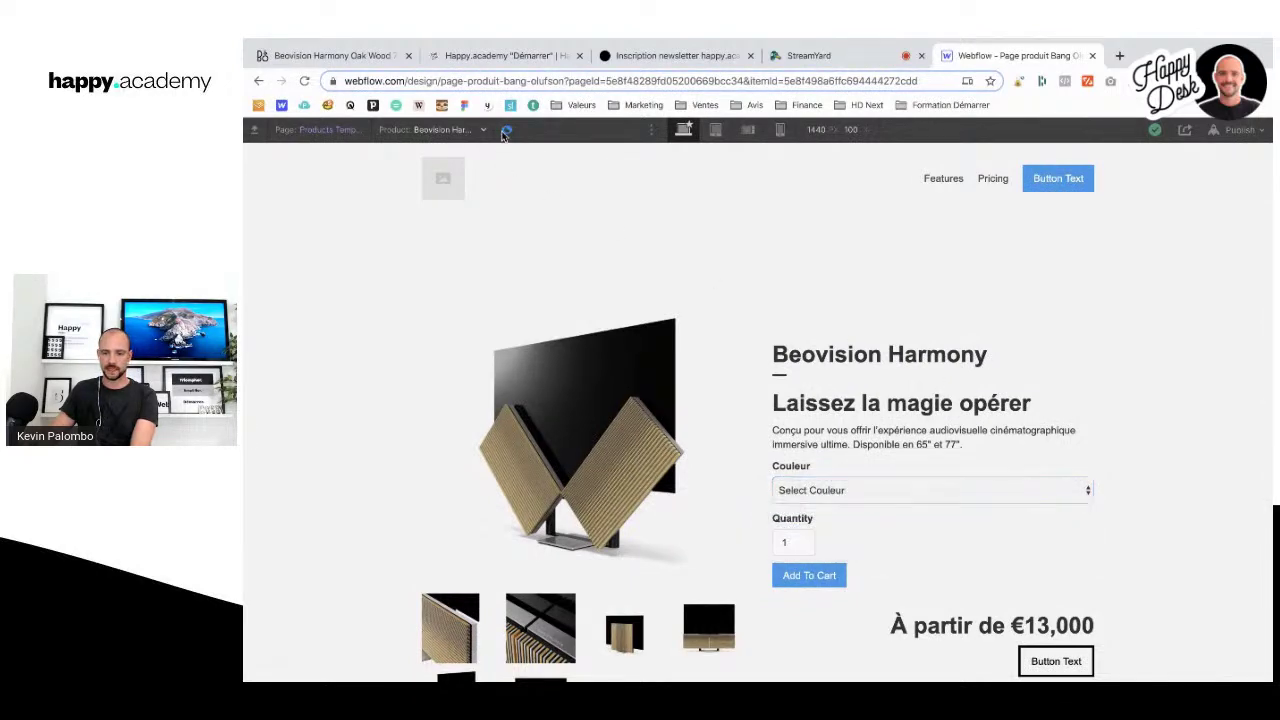
left_click(507, 131)
Step: Set the default text of the Couleur Select Field to "Choix"
double_click(815, 491)
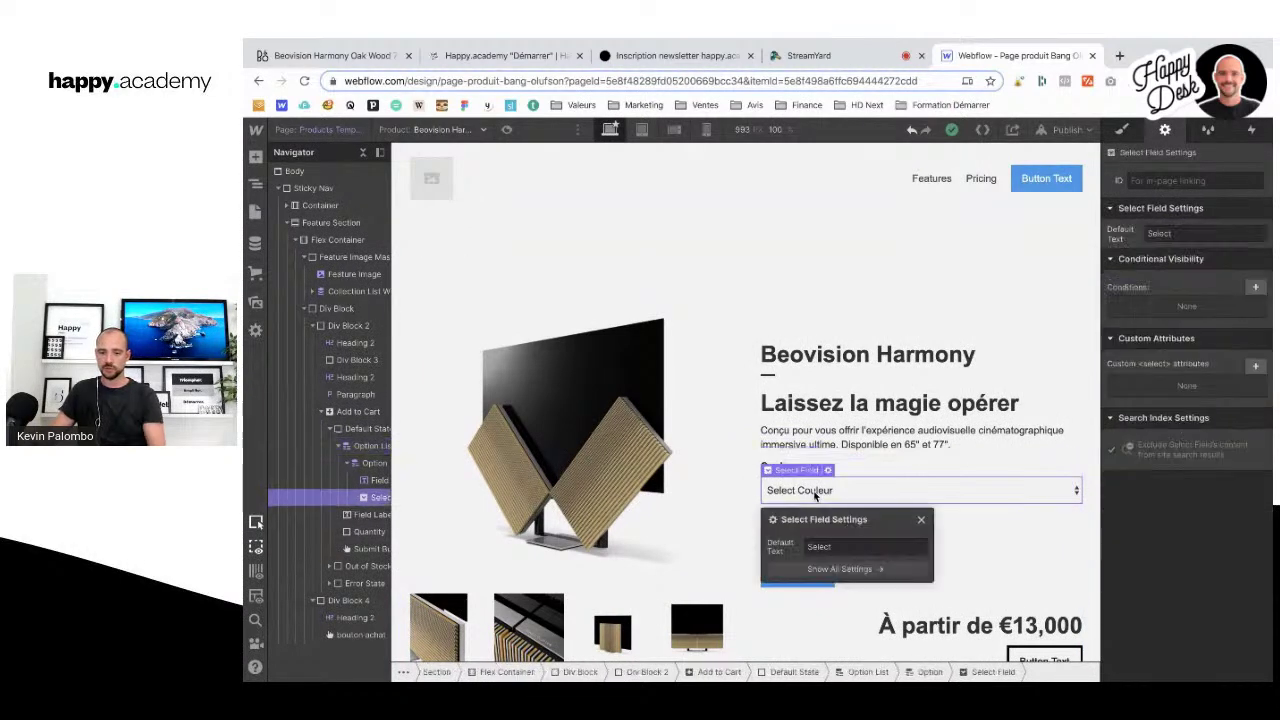
double_click(818, 548)
type("<")
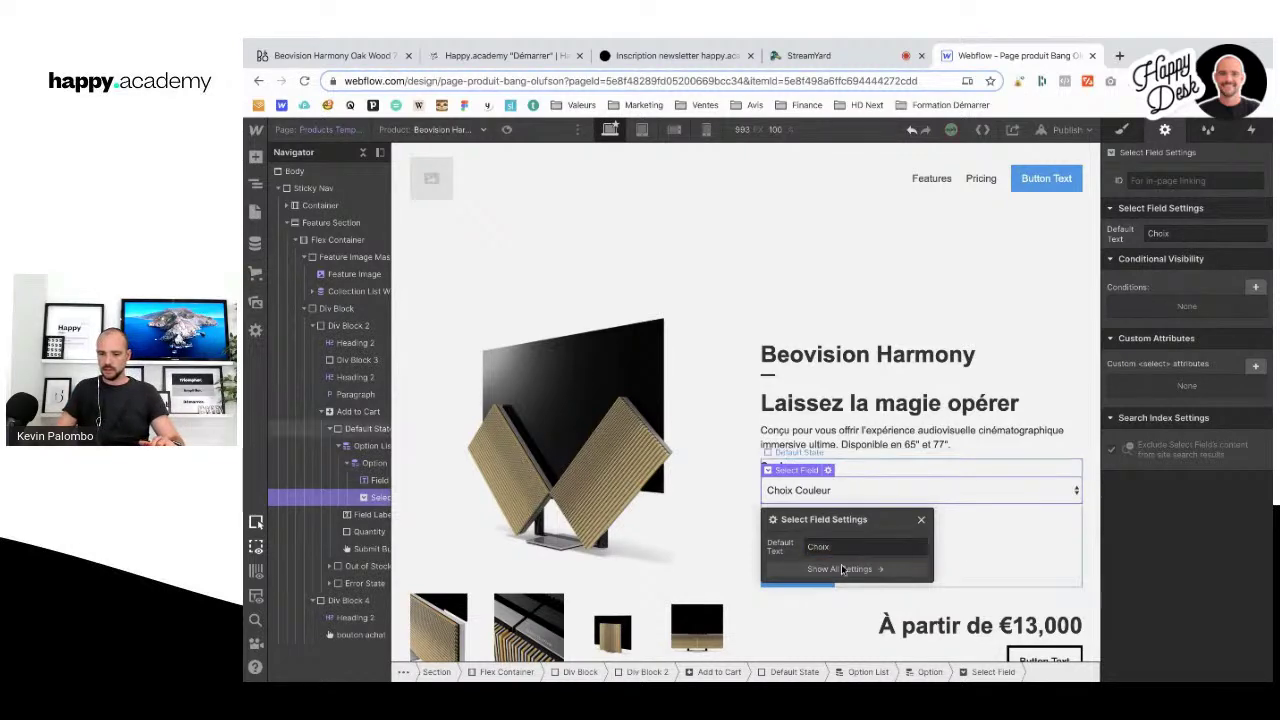
Step: Set the Add to Cart submit button's text to "Ajouter au panier"
double_click(798, 579)
type("Ajouter au panier")
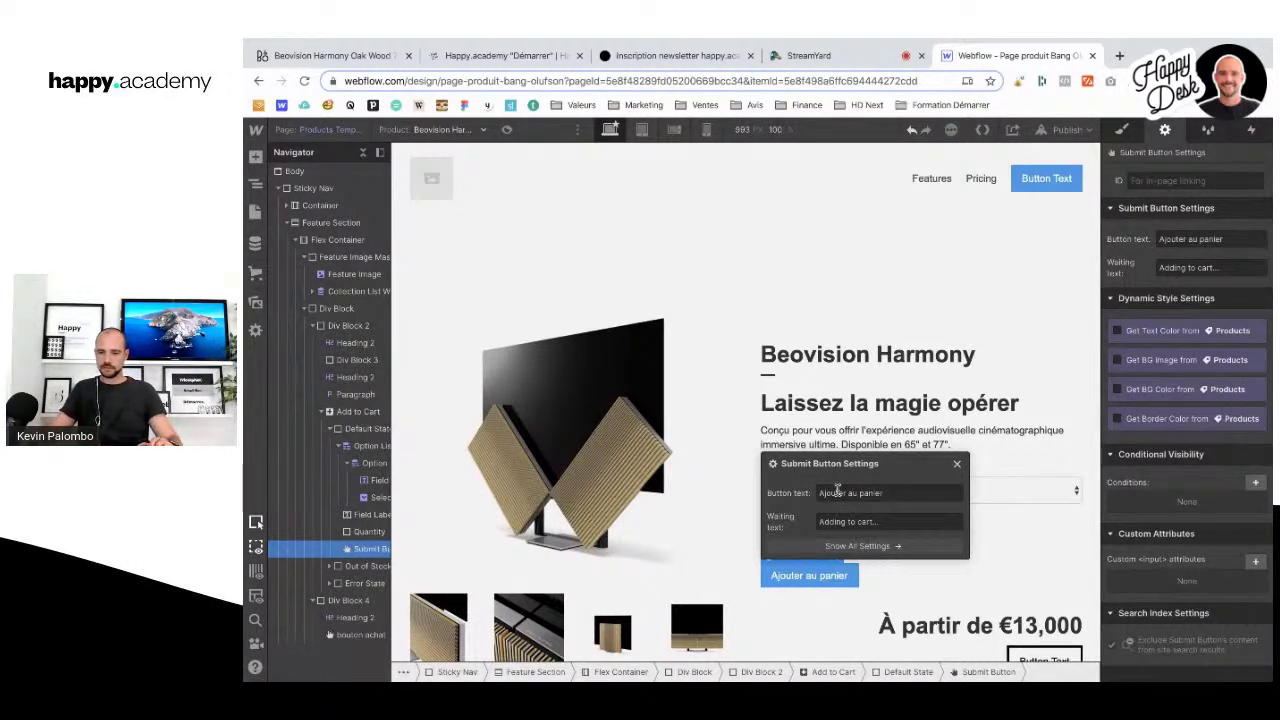
left_click(997, 572)
Step: Apply the existing class "bouton achat" to the "Ajouter au panier" submit button
left_click(851, 583)
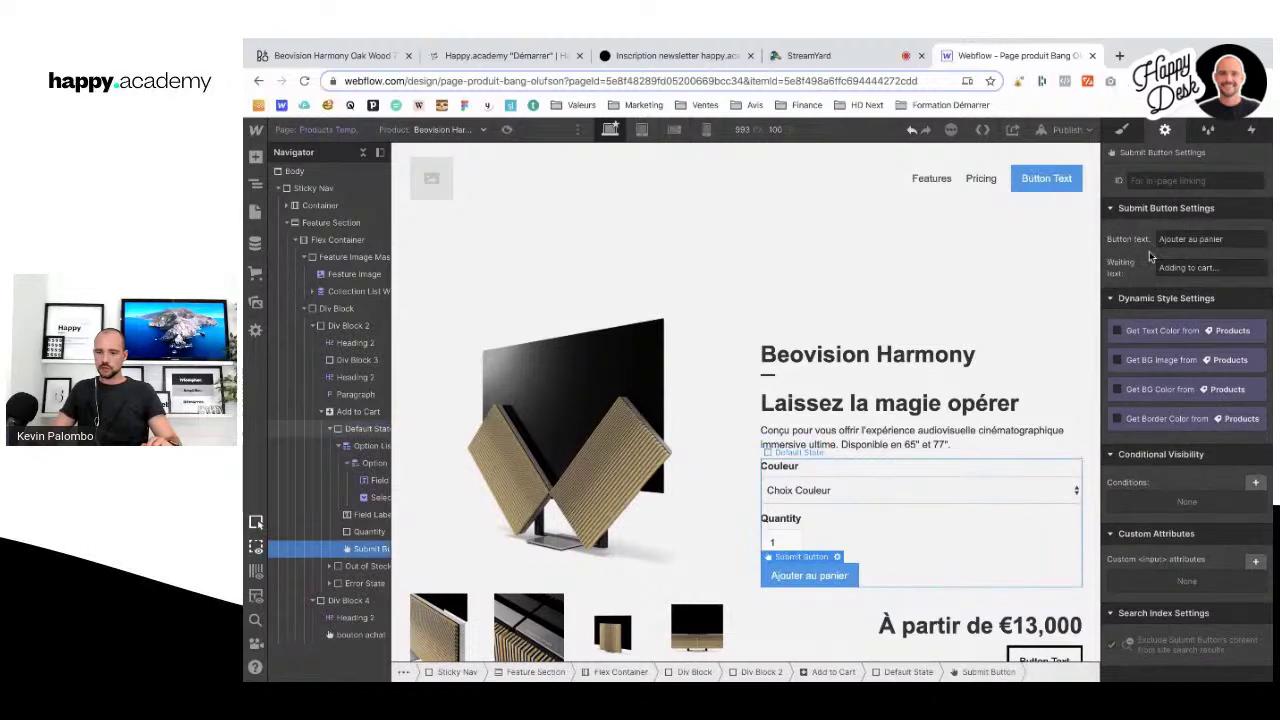
key("s")
left_click(1154, 196)
type("boul")
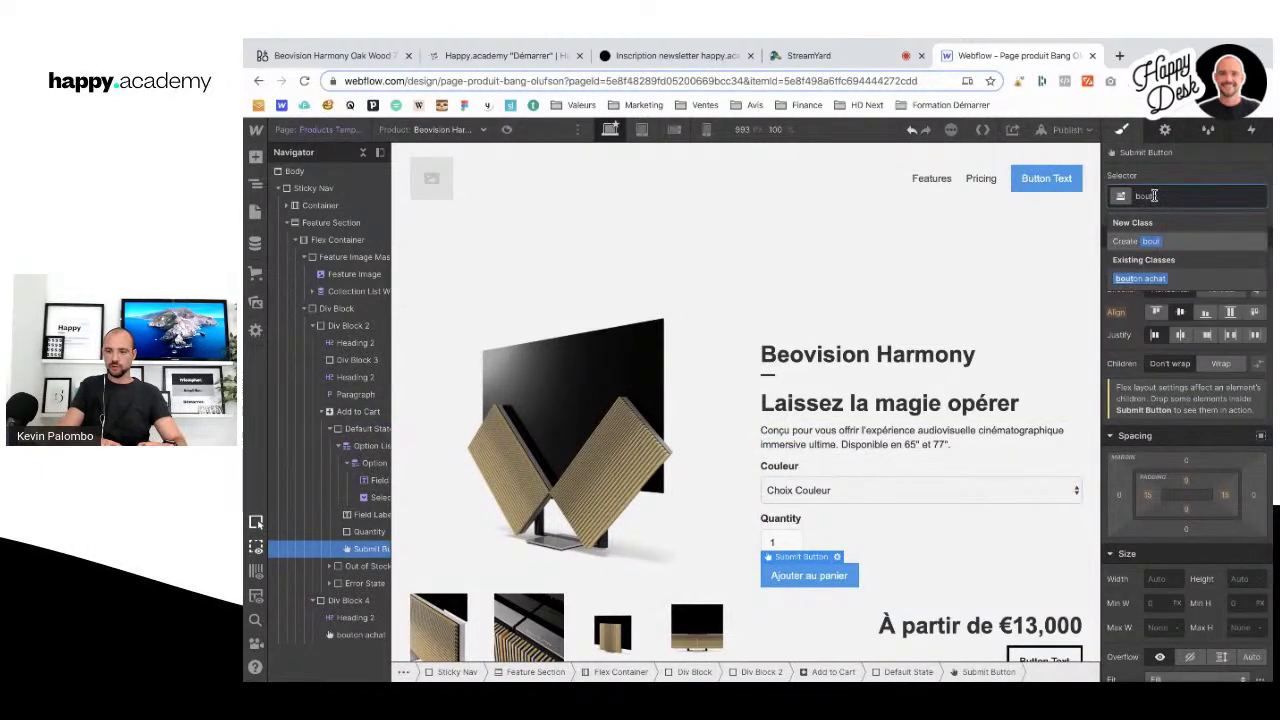
left_click(1139, 279)
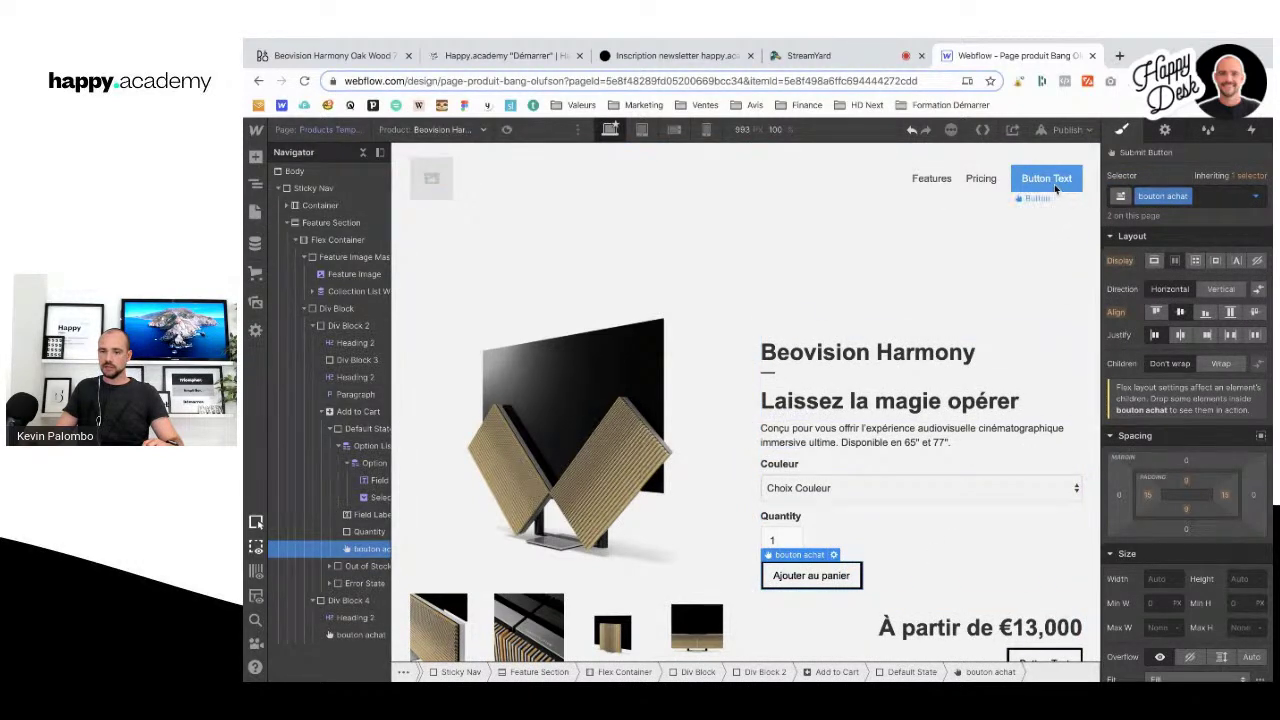
Step: Apply the existing class "bouton achat" to the navigation bar's button
left_click(1055, 190)
left_click(1160, 196)
type("bouto")
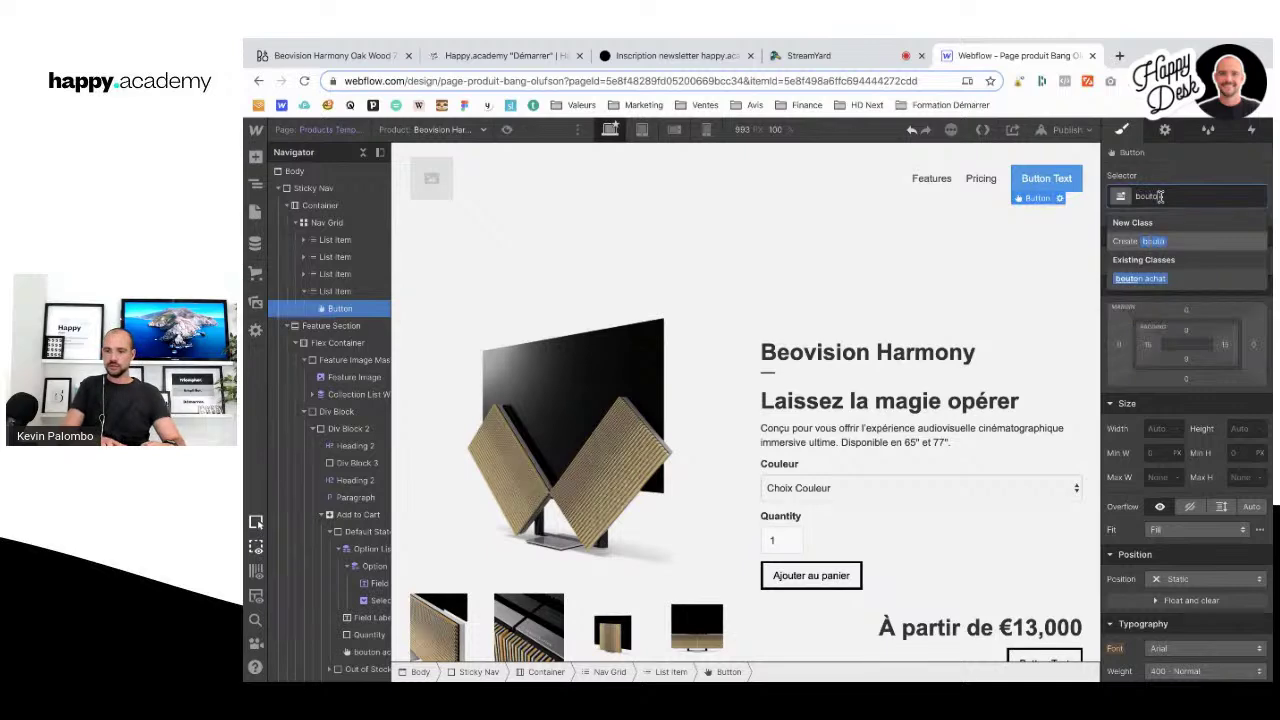
left_click(1140, 278)
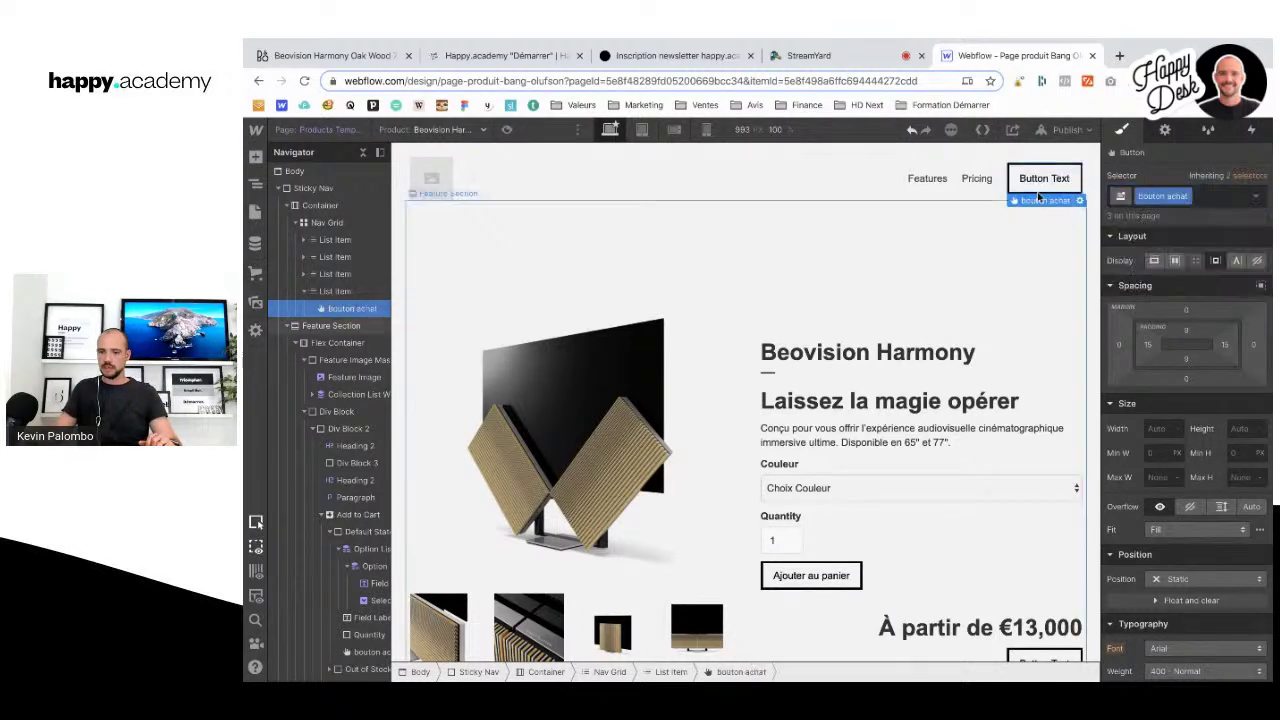
Step: Insert an Ecommerce Cart element into the Nav Grid's last List Item, beside the navigation button
left_click(327, 293)
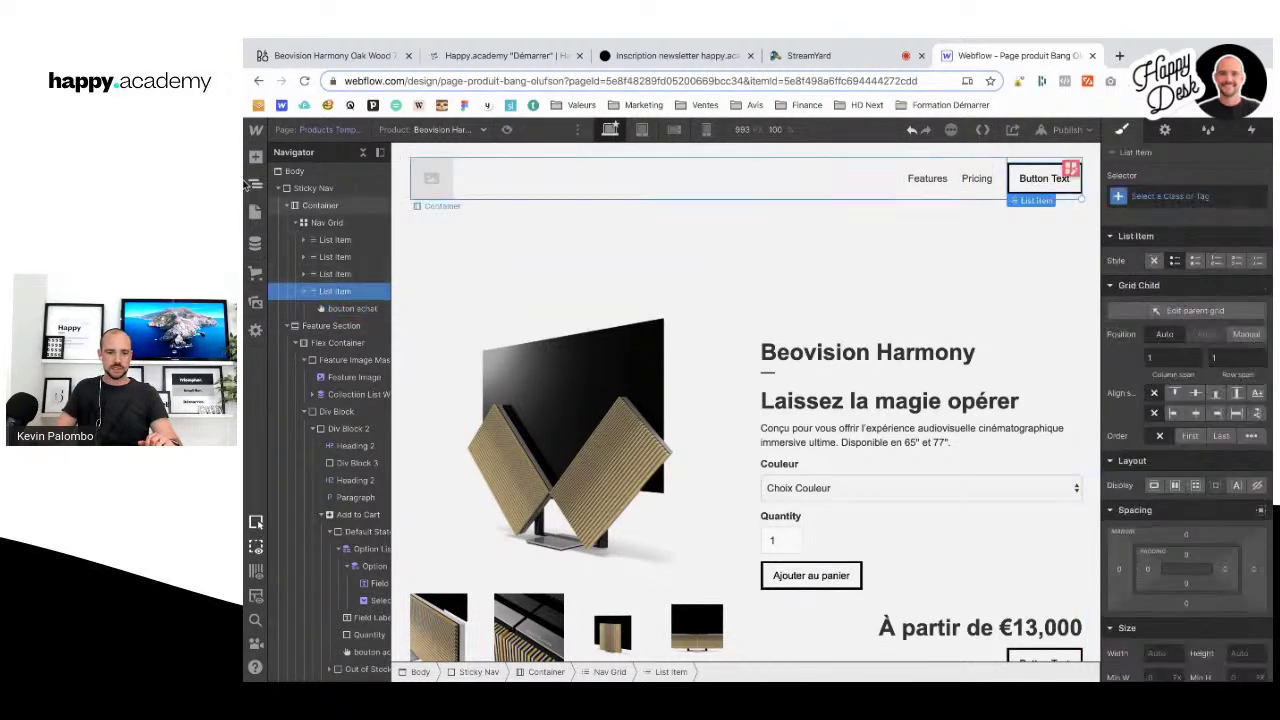
left_click(256, 158)
scroll(302, 480, "down", 5)
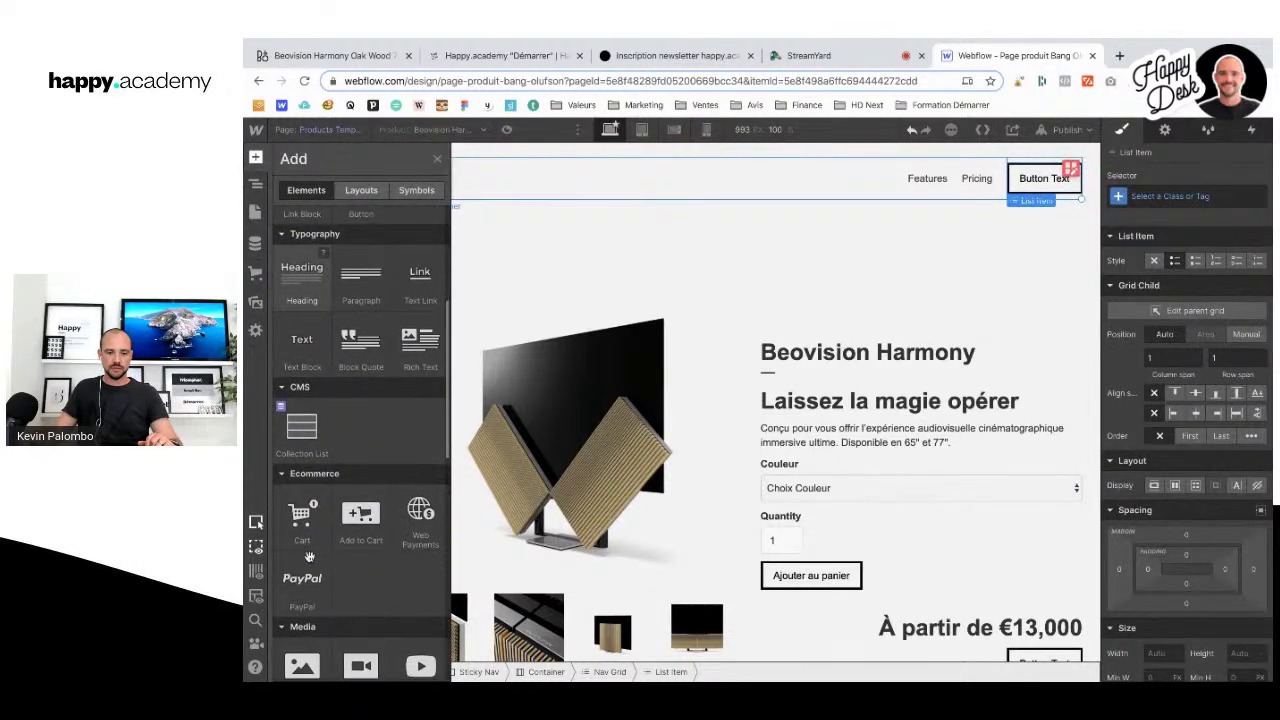
left_click(300, 513)
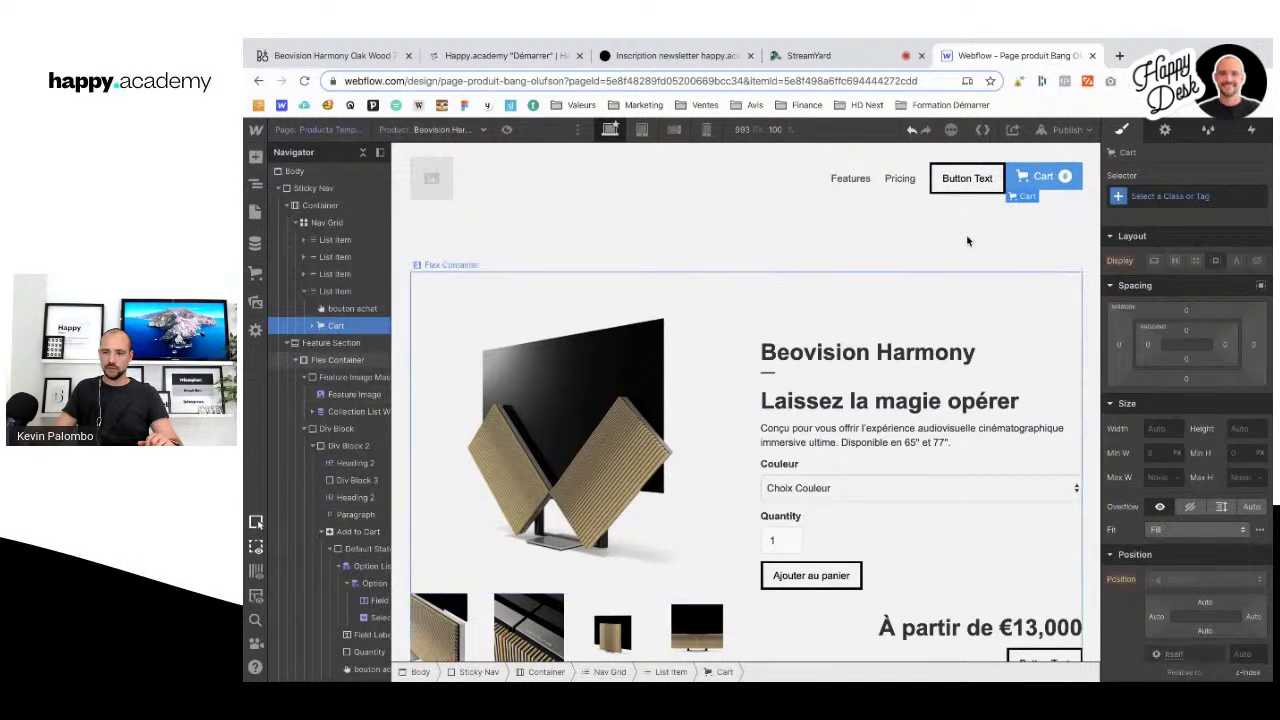
Step: Try to apply the "bouton achat" class to the Text Block inside the Cart Button
left_click(1045, 178)
left_click(1159, 195)
type("bout")
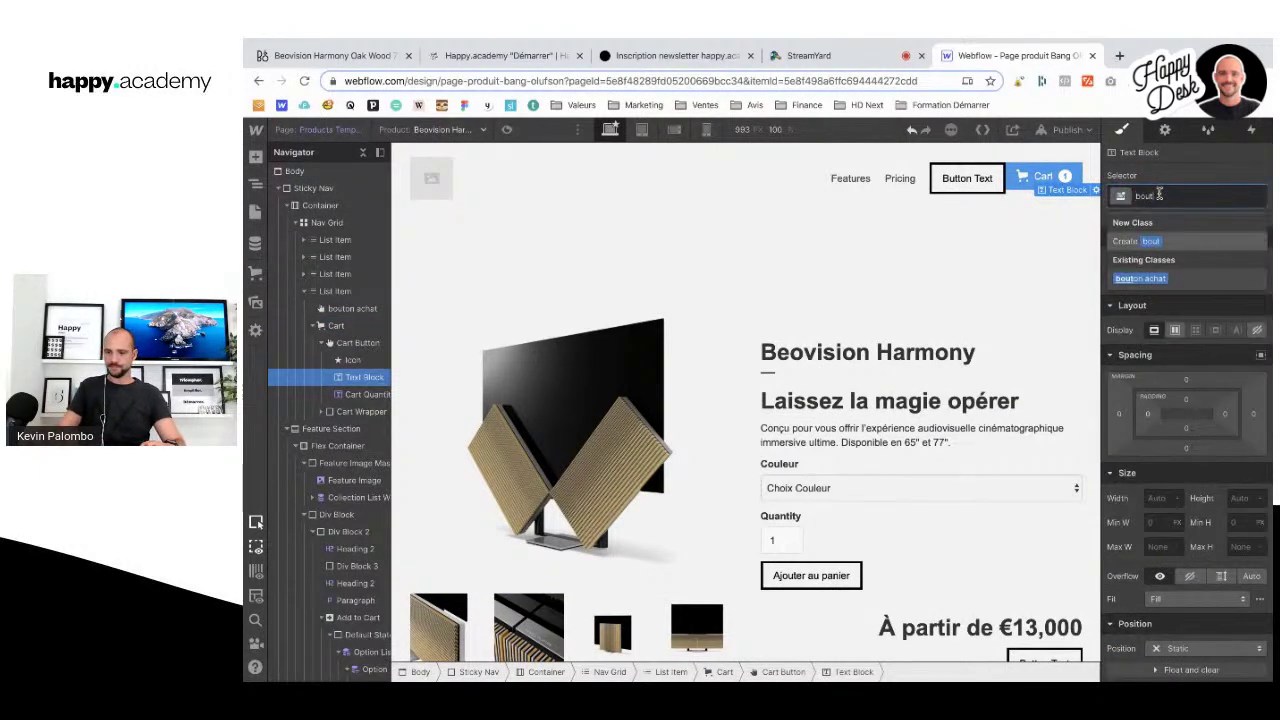
left_click(1158, 278)
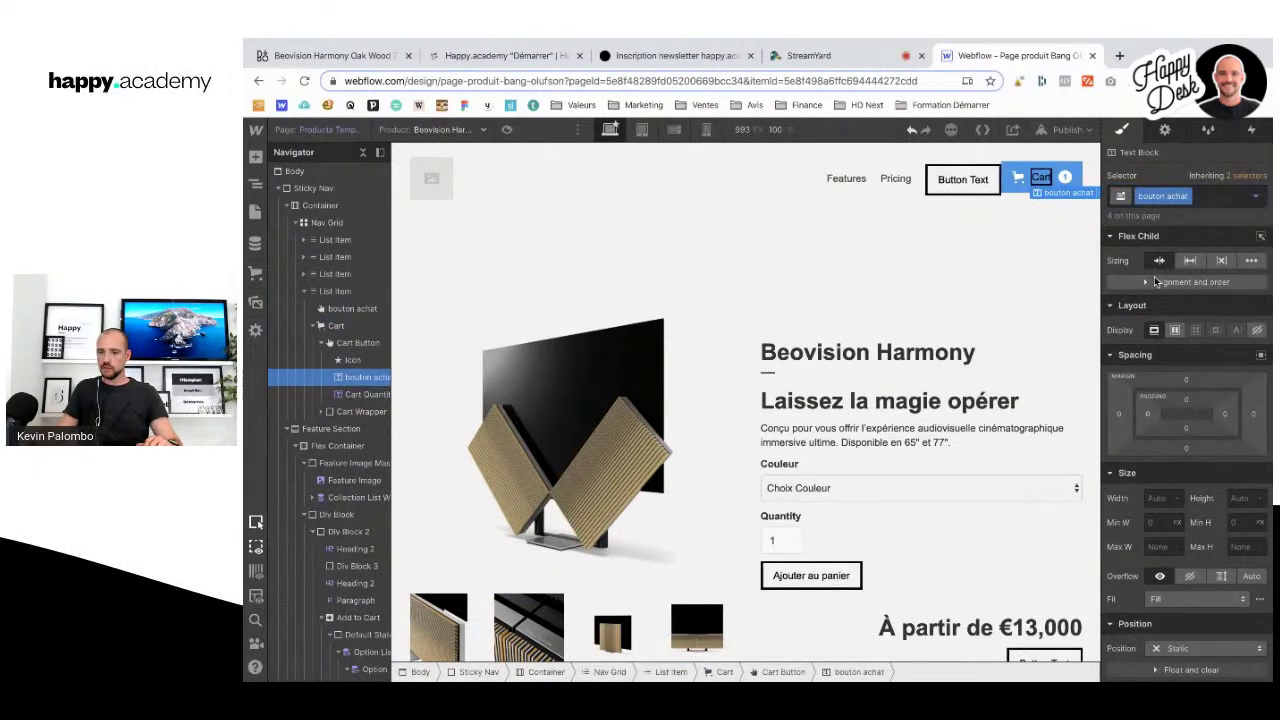
Step: Set the Cart Button's background color to black
left_click(1021, 177)
scroll(1213, 512, "down", 5)
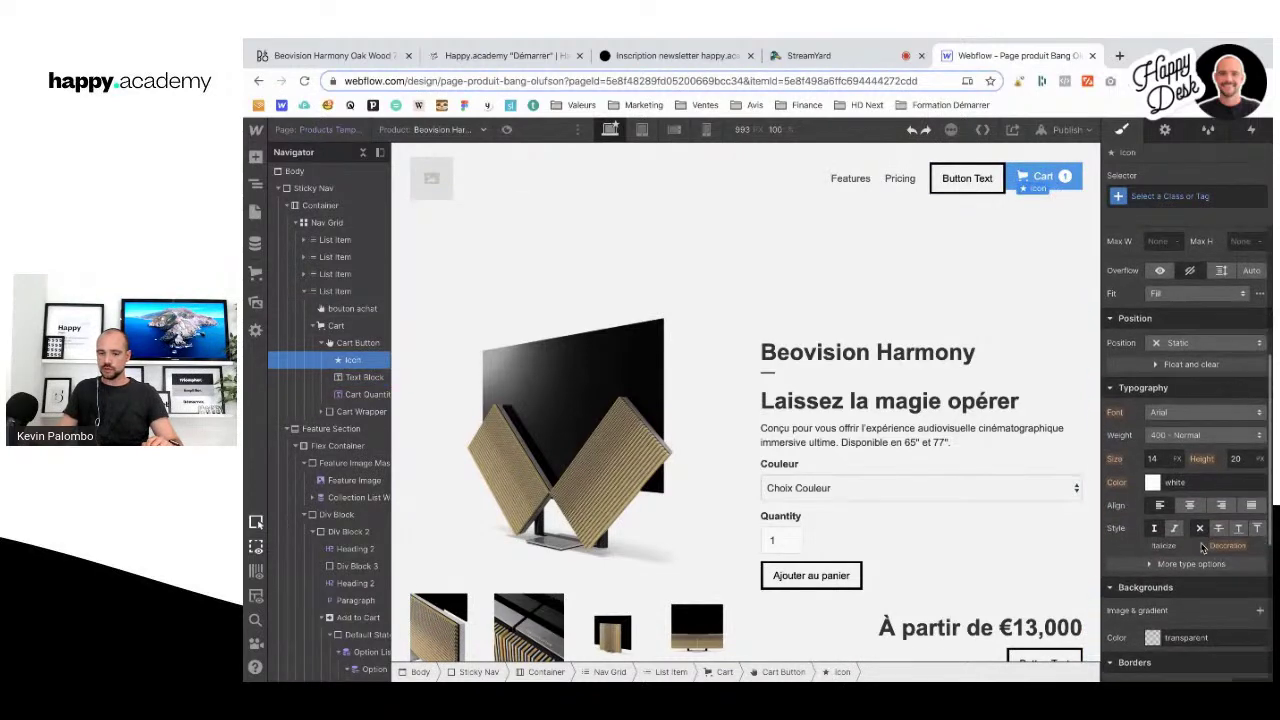
left_click(334, 326)
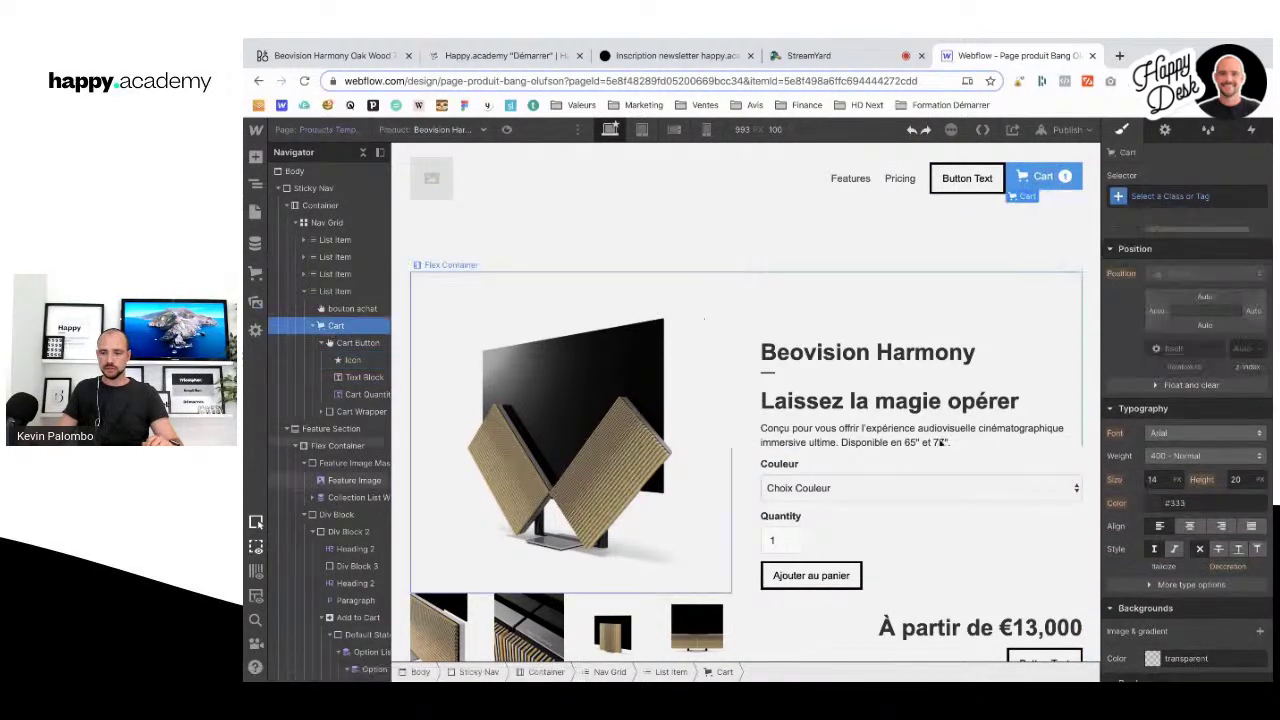
scroll(1186, 494, "up", 3)
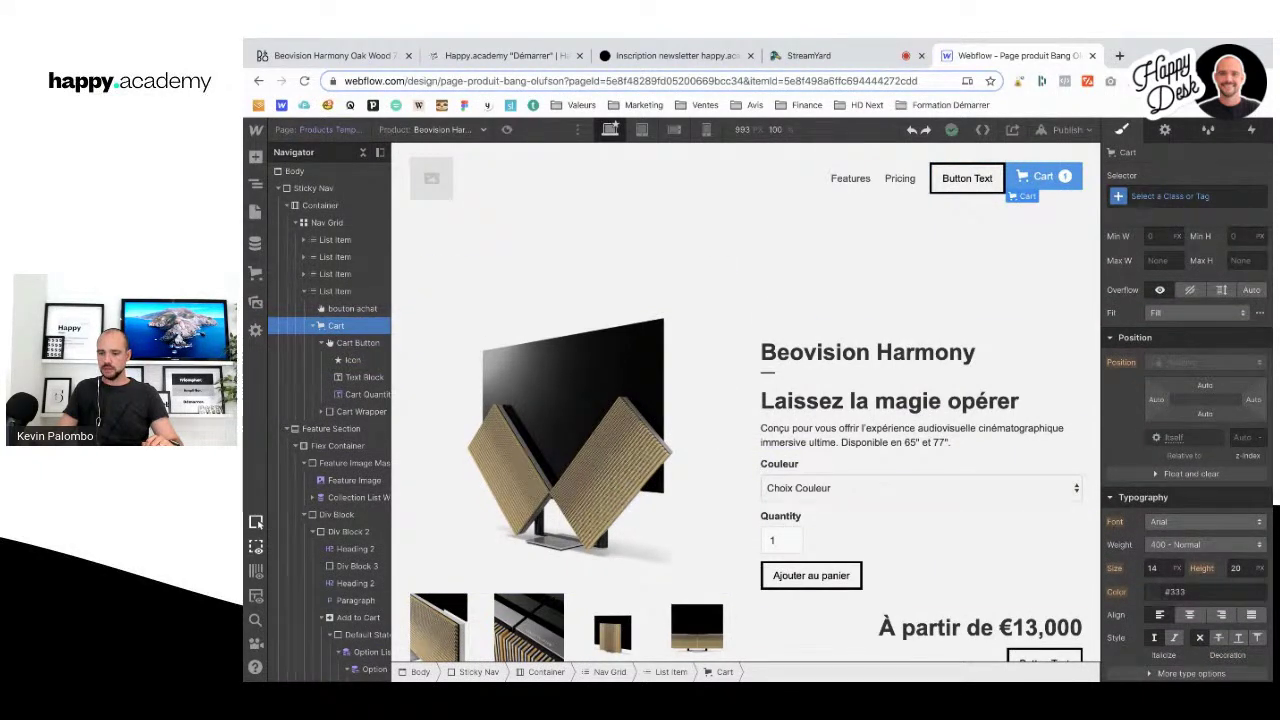
scroll(1180, 492, "down", 5)
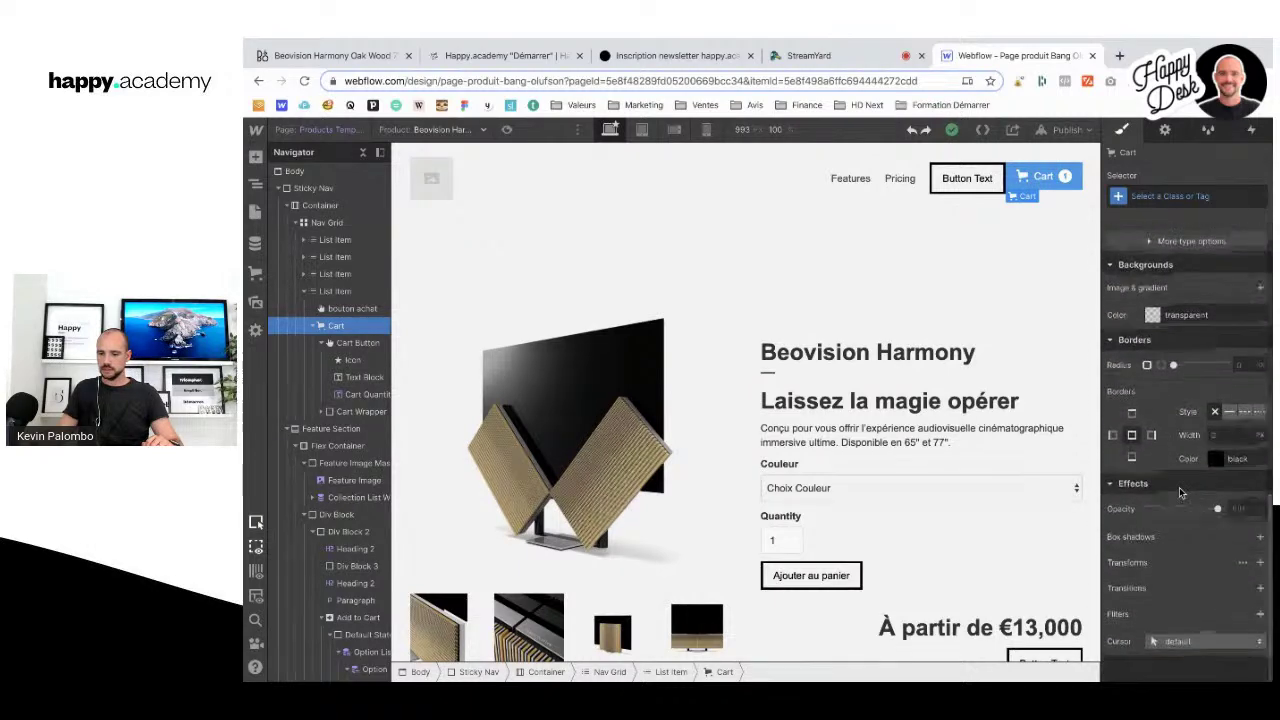
scroll(1180, 495, "up", 3)
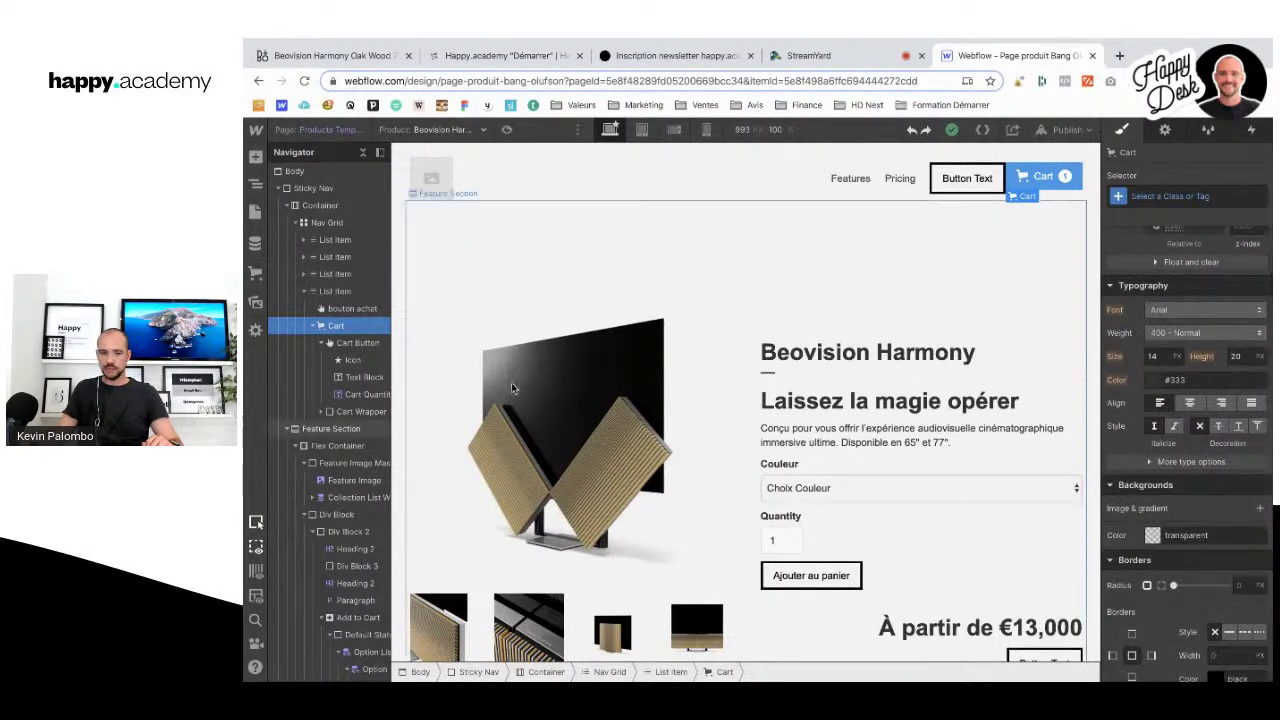
left_click(357, 345)
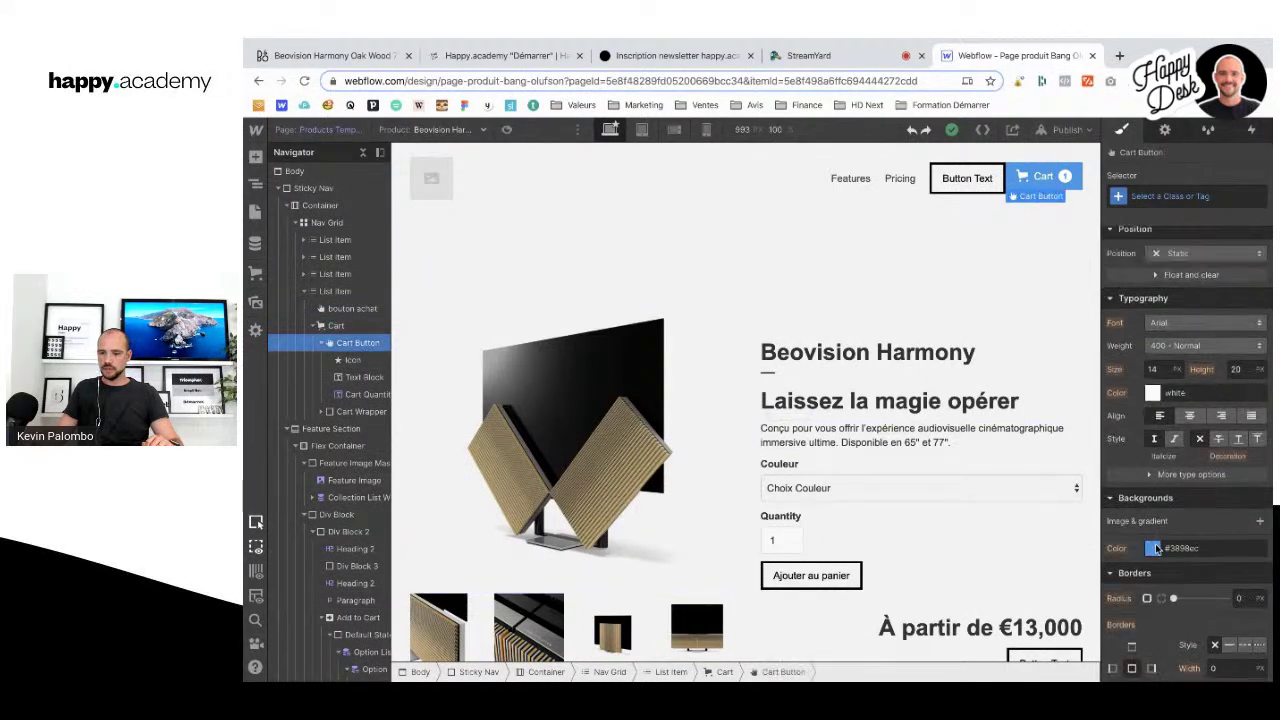
left_click(1157, 548)
left_click_drag(1152, 404, 1100, 452)
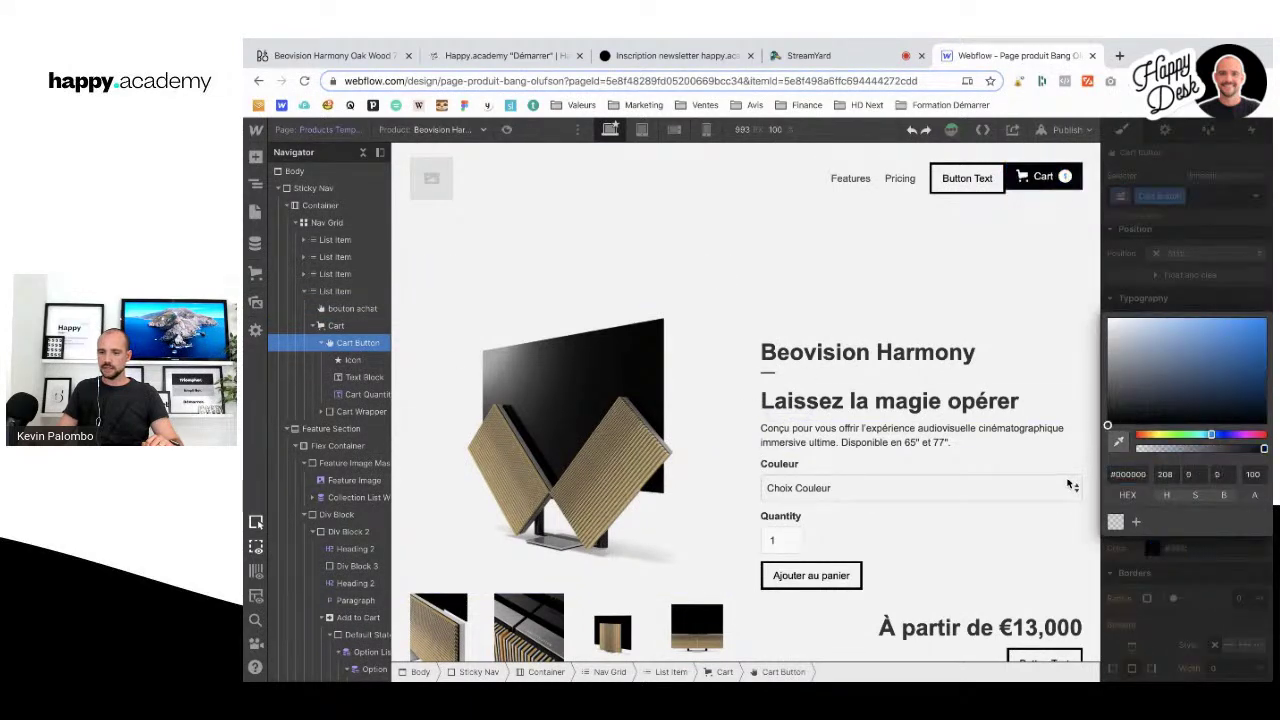
Step: Set the text color of the Cart Quantity badge to black
left_click(1065, 176)
left_click(1065, 176)
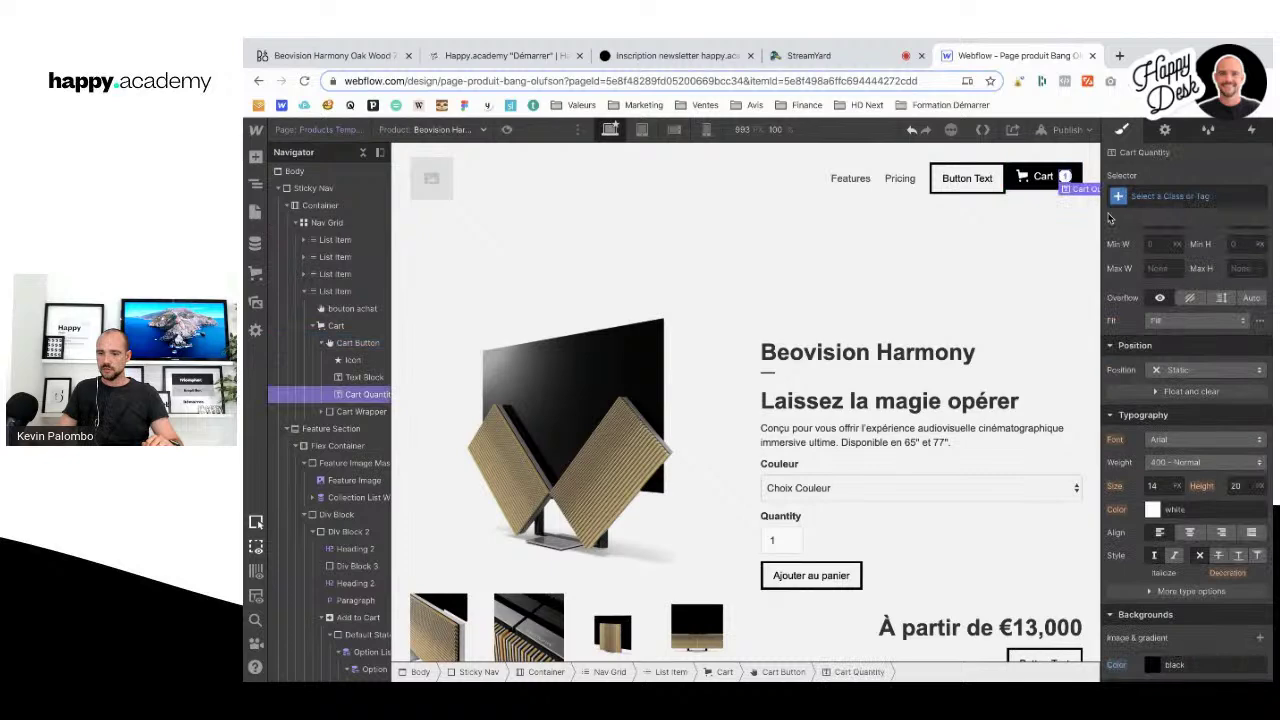
scroll(1150, 300, "down", 3)
left_click(1153, 358)
left_click_drag(1151, 461, 1106, 487)
left_click(1153, 328)
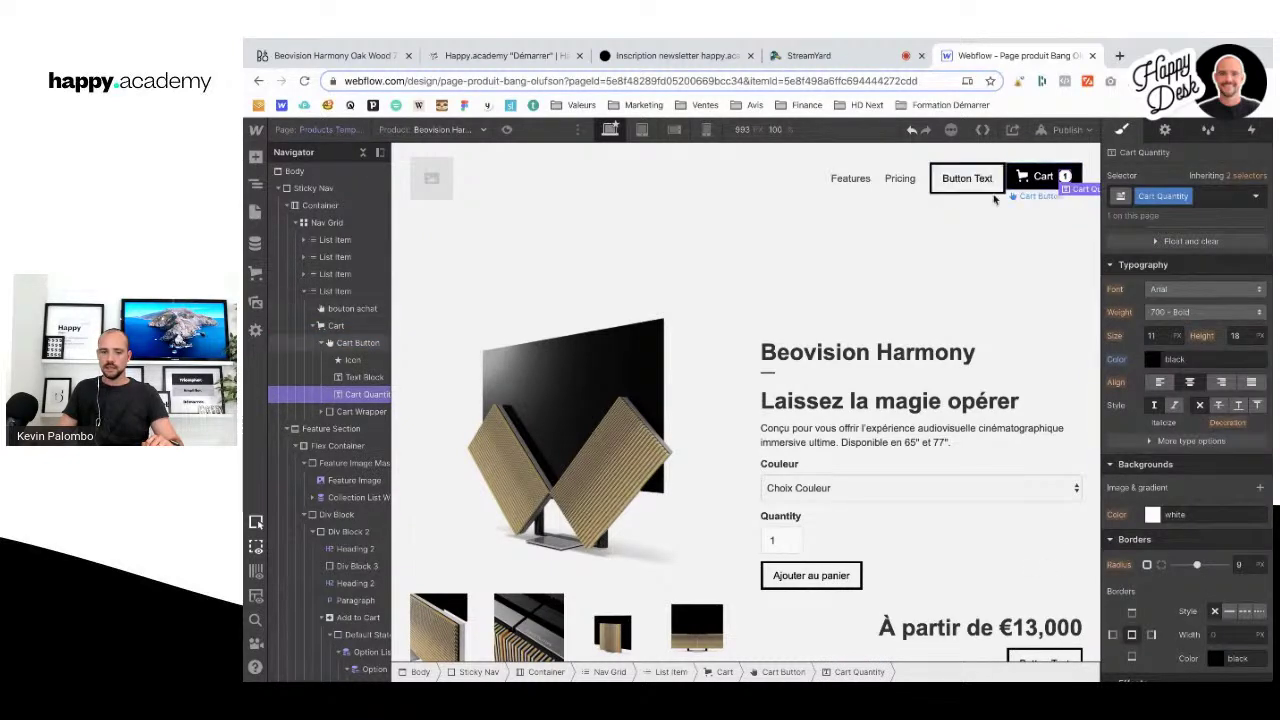
Step: Give the Cart element a left margin of 25 px and check the page in preview
left_click(338, 326)
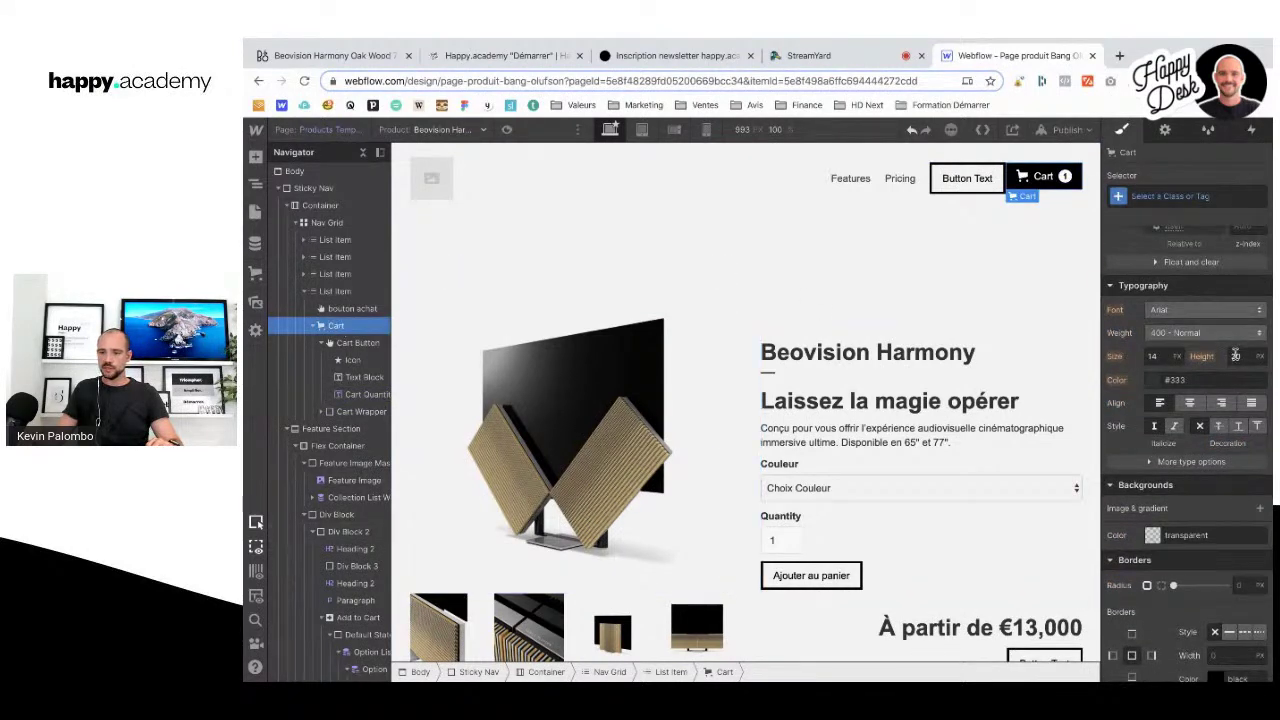
left_click_drag(1122, 347, 1104, 345)
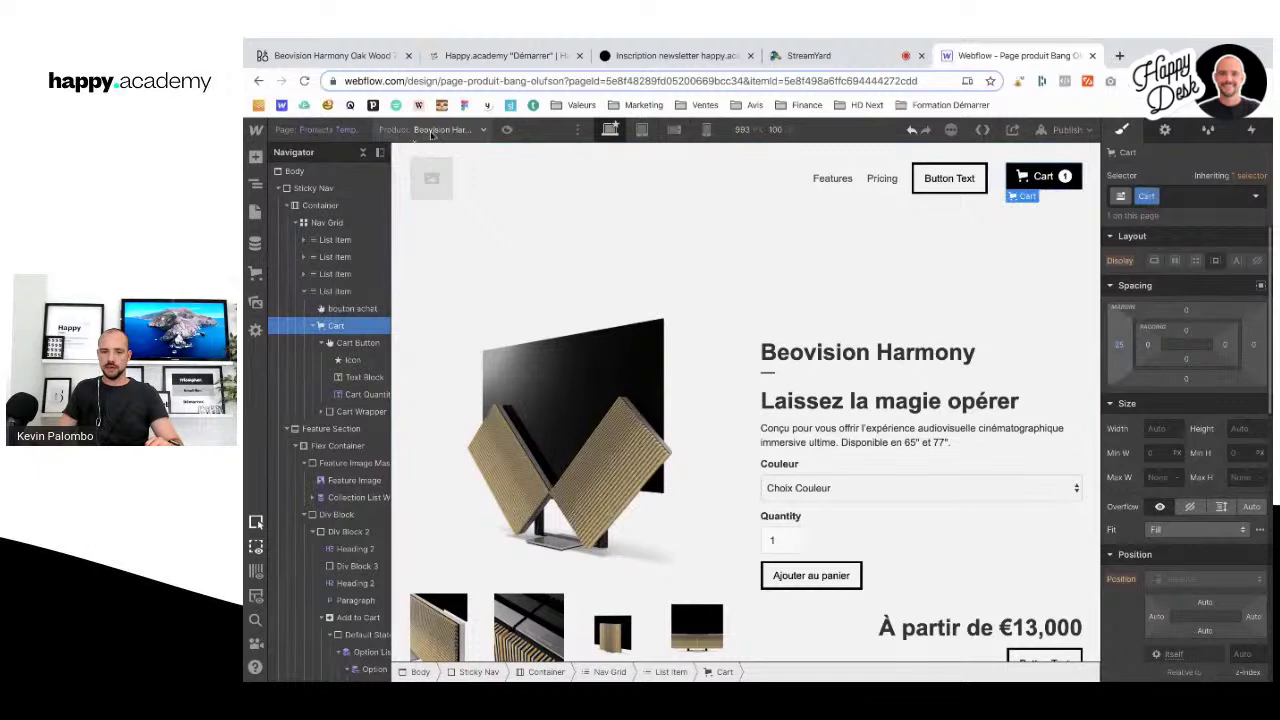
key("super+shift+p")
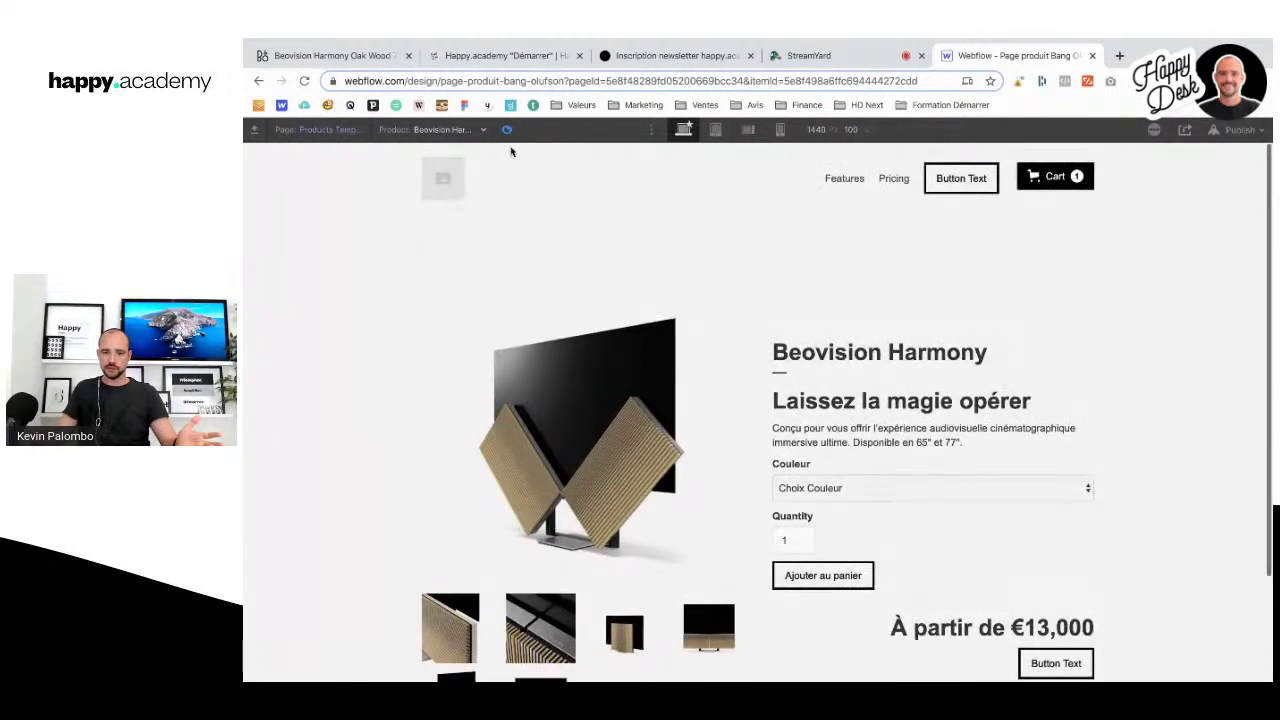
key("super+shift+p")
Step: Publish the site to its webflow.io domain, checking the StreamYard comments before returning to the Webflow page
left_click(1067, 129)
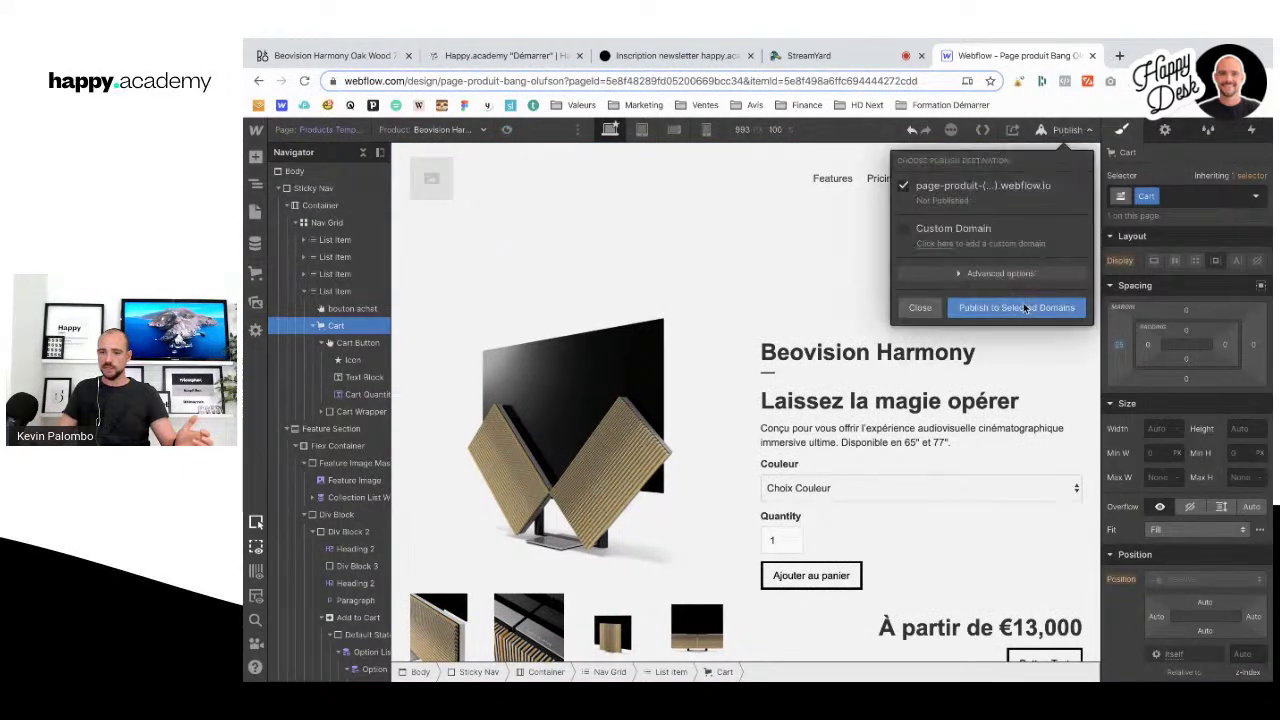
left_click(1024, 308)
left_click(826, 58)
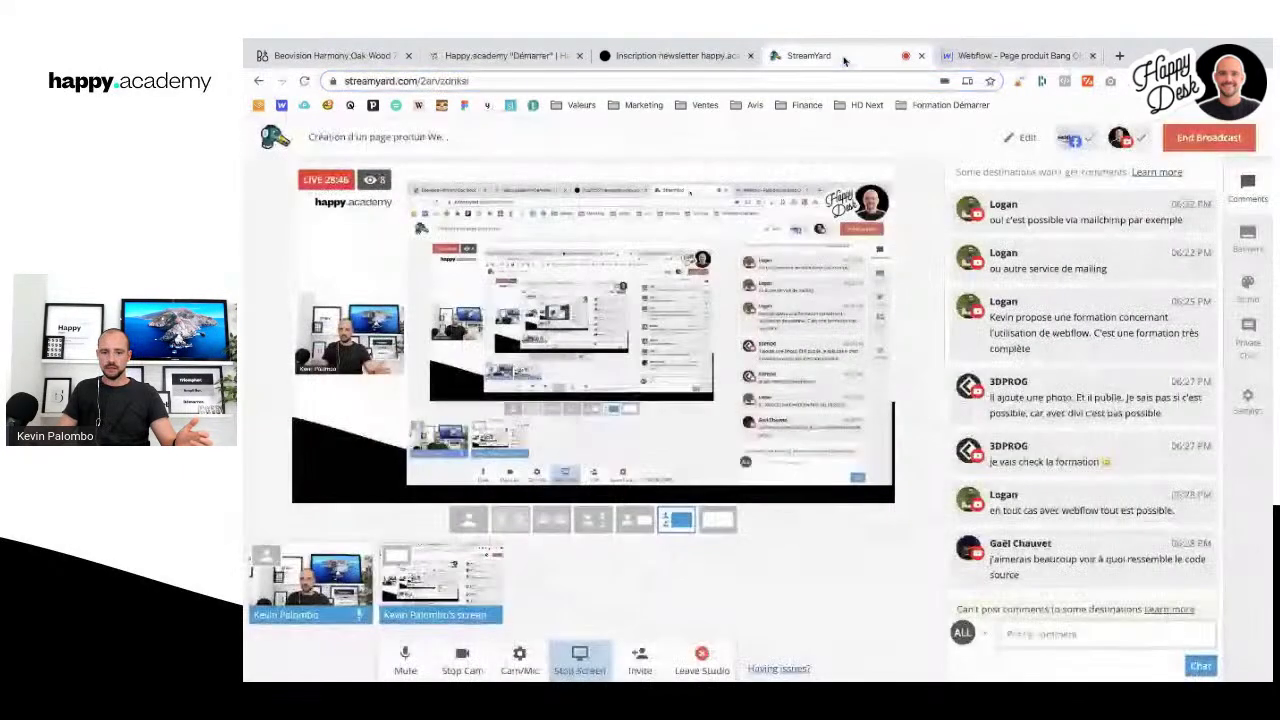
left_click(1002, 57)
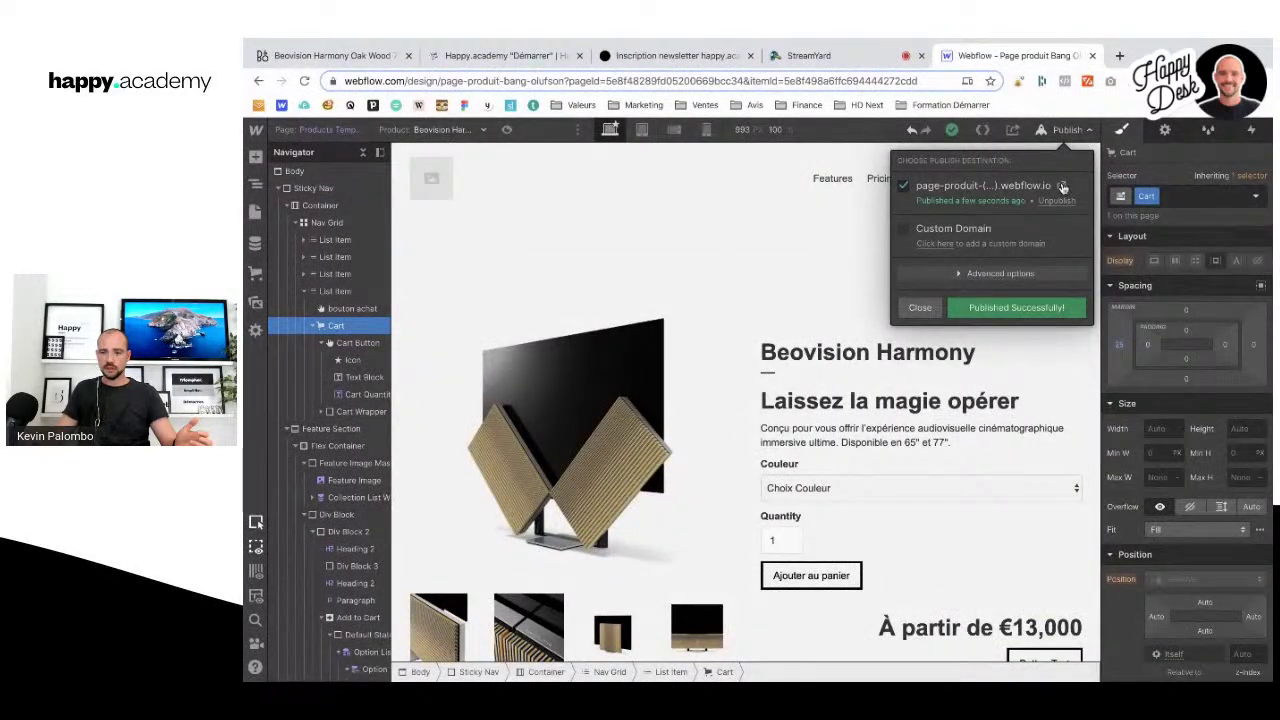
Step: Open the published product page, copy its address and post it as a comment in the StreamYard chat
left_click(1062, 187)
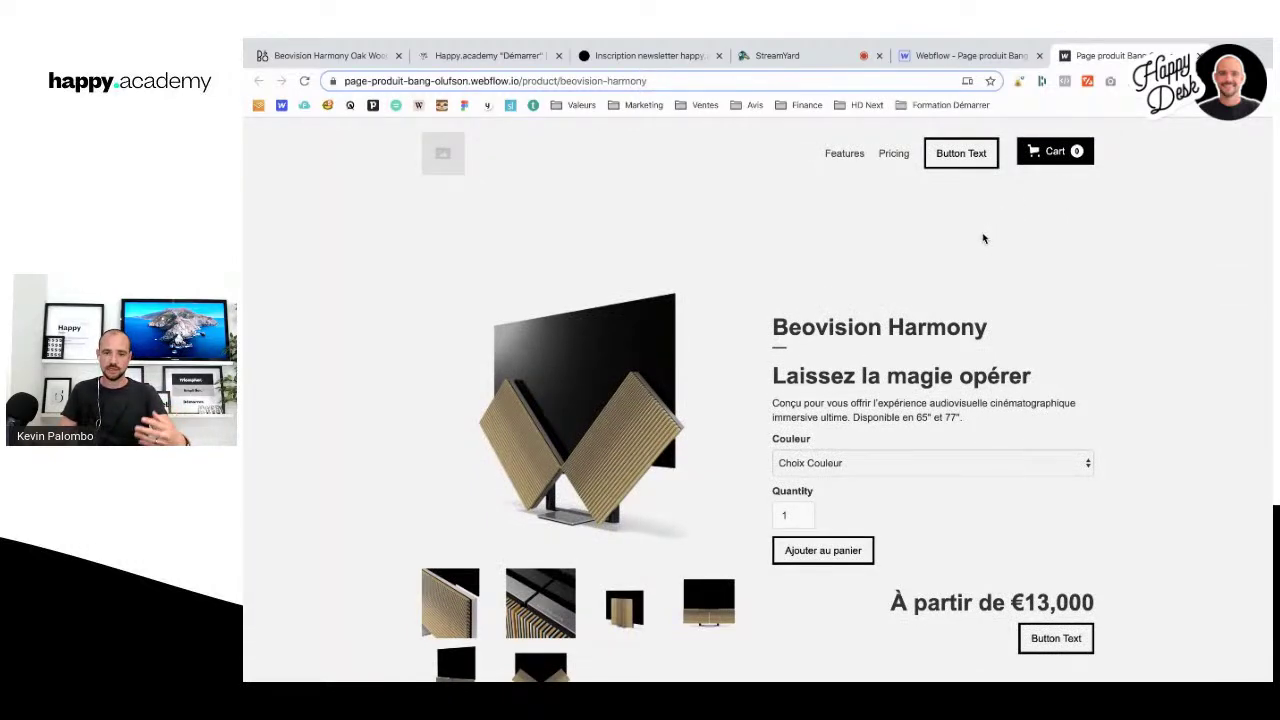
left_click(565, 81)
key("ctrl+c")
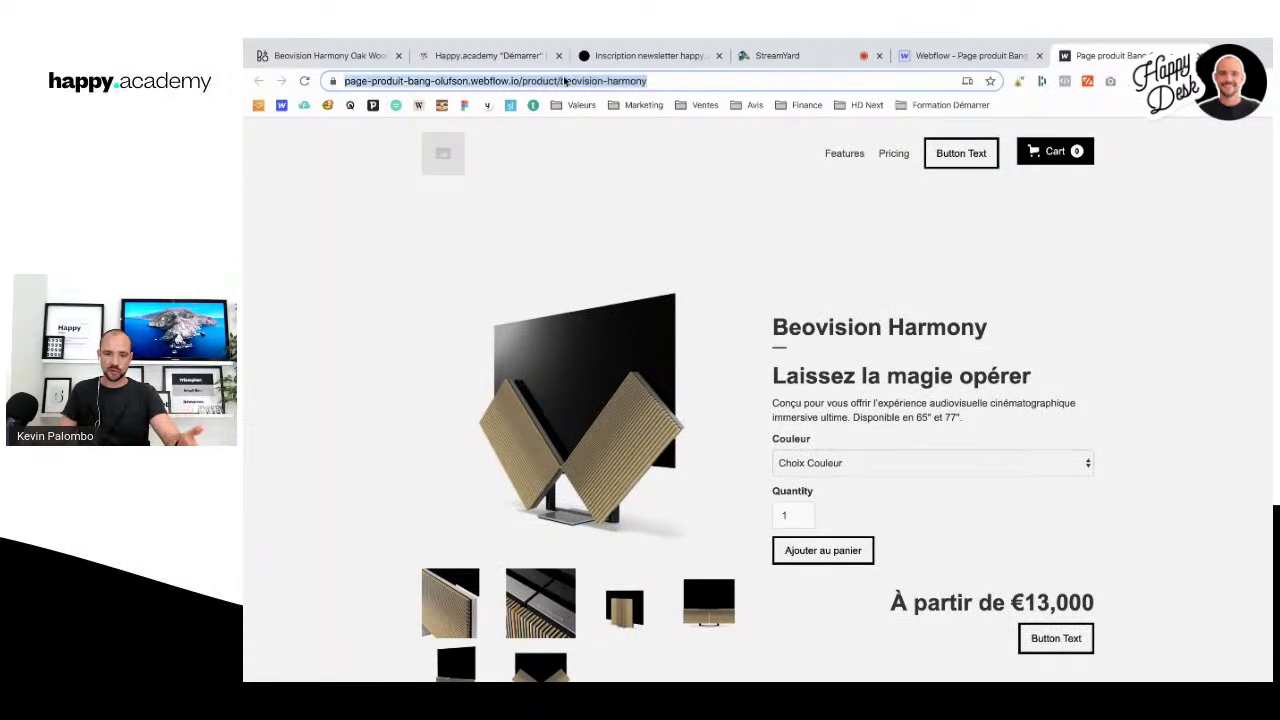
left_click(762, 55)
left_click(1076, 634)
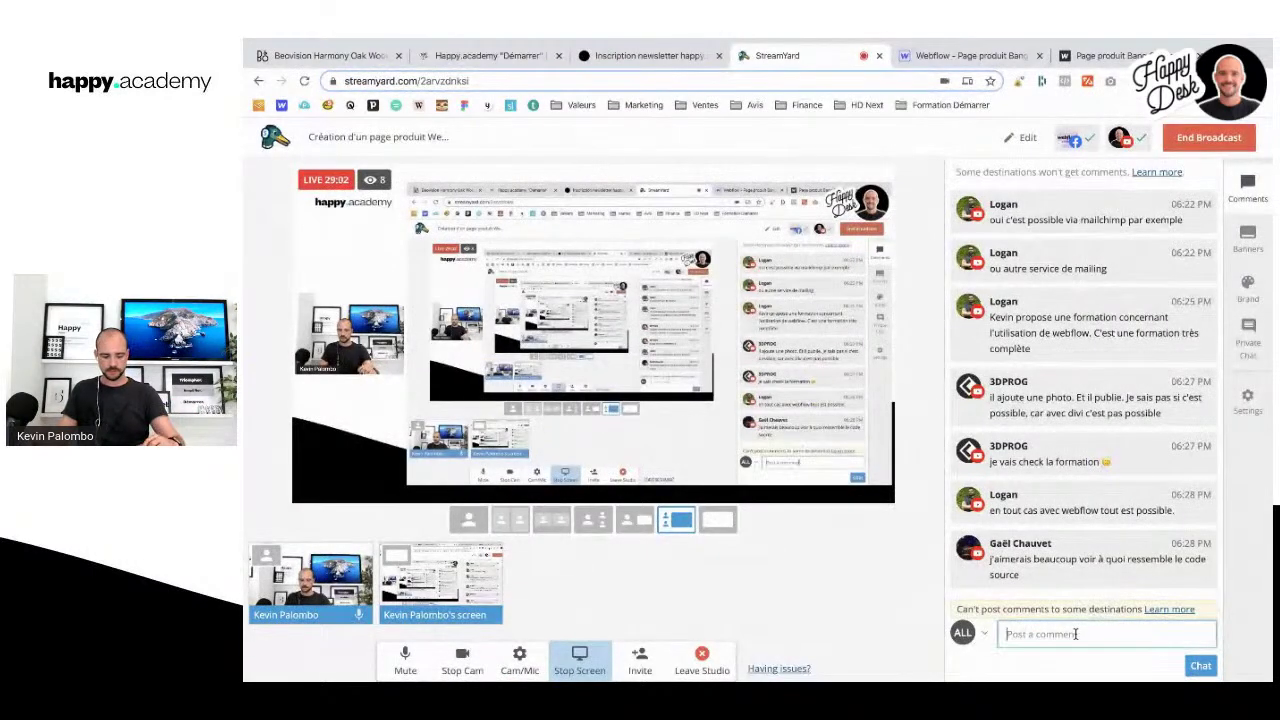
key("ctrl+v")
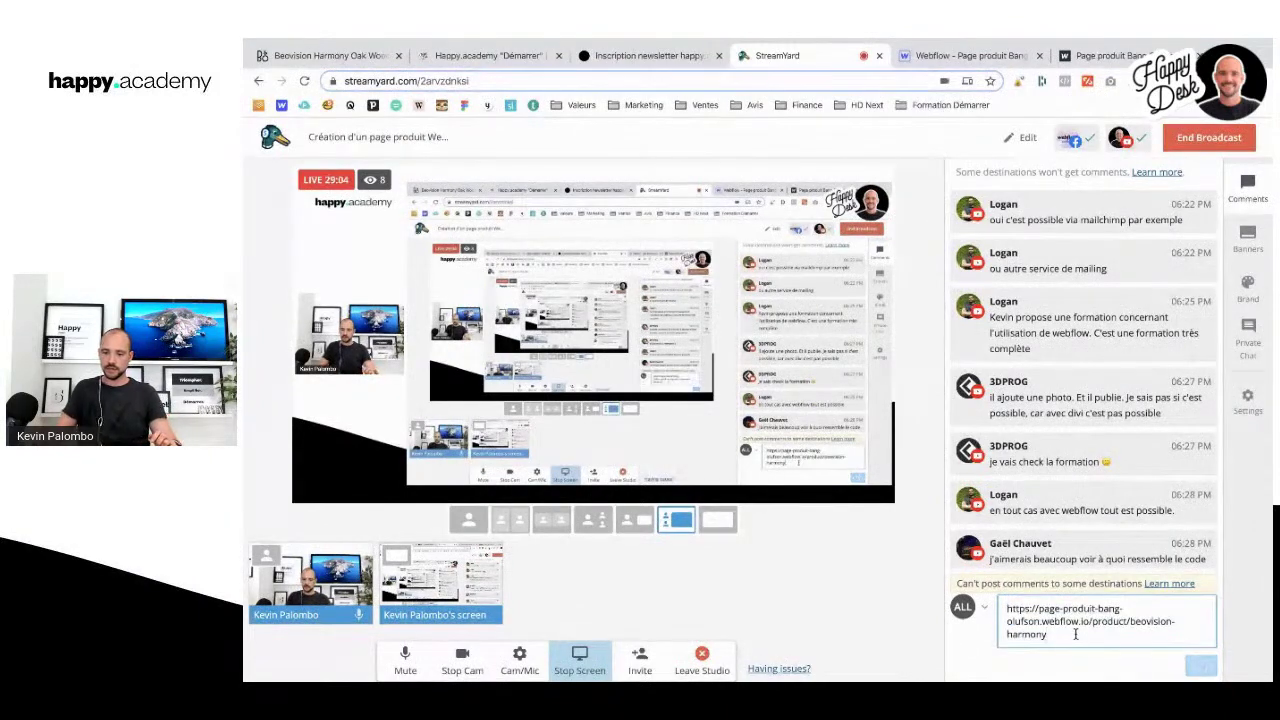
key("Return")
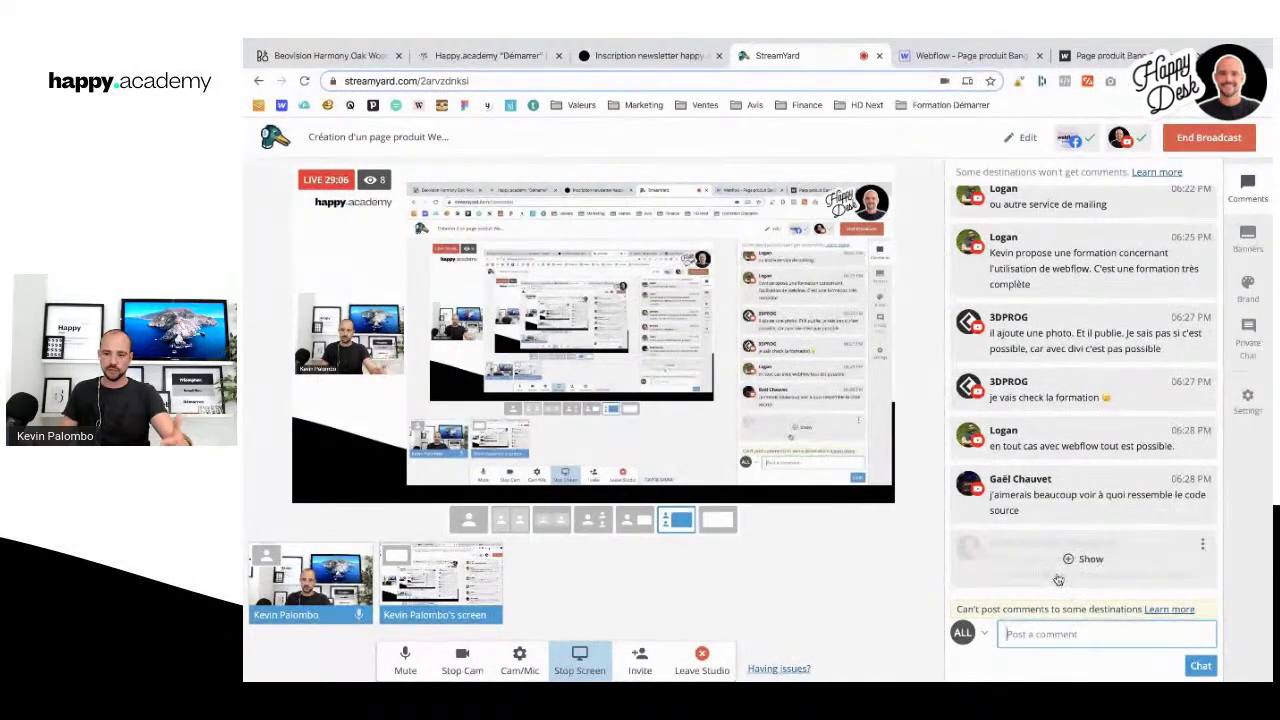
Step: On the published page, add four Beovision Harmony in Grey Mélange Fabric to the cart, try the checkout and close the cart
left_click(1105, 55)
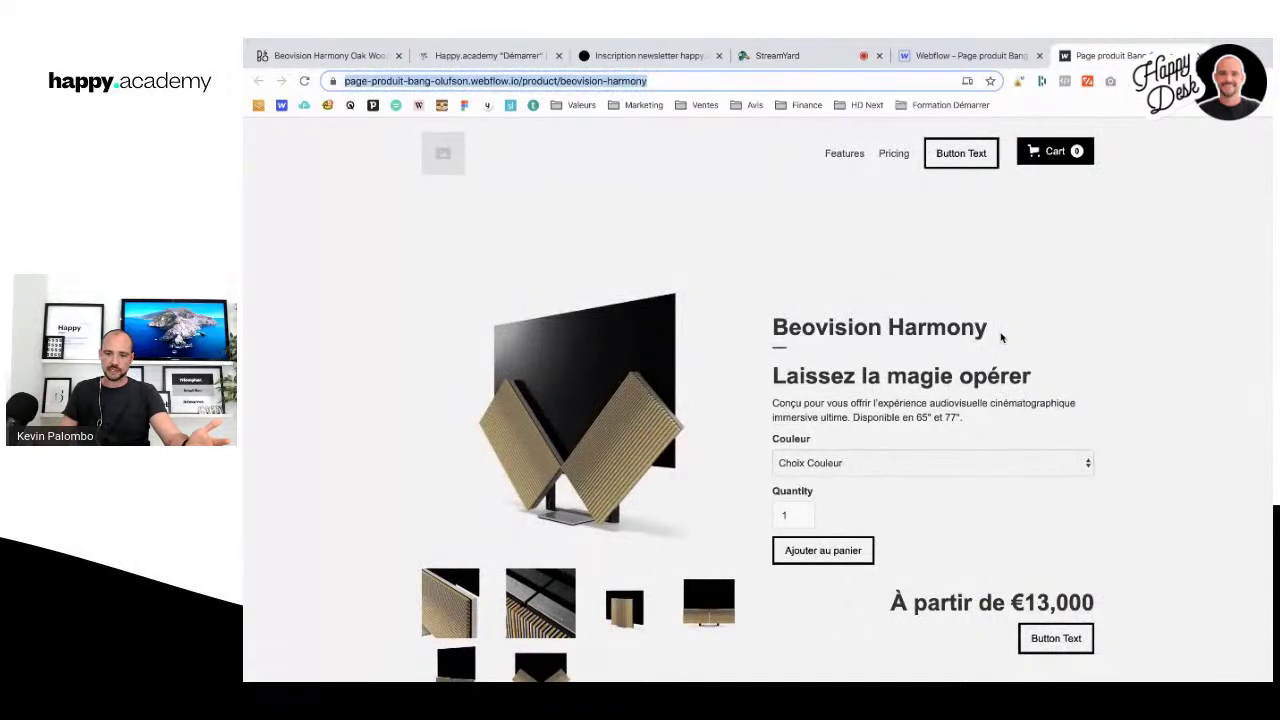
scroll(995, 340, "down", 3)
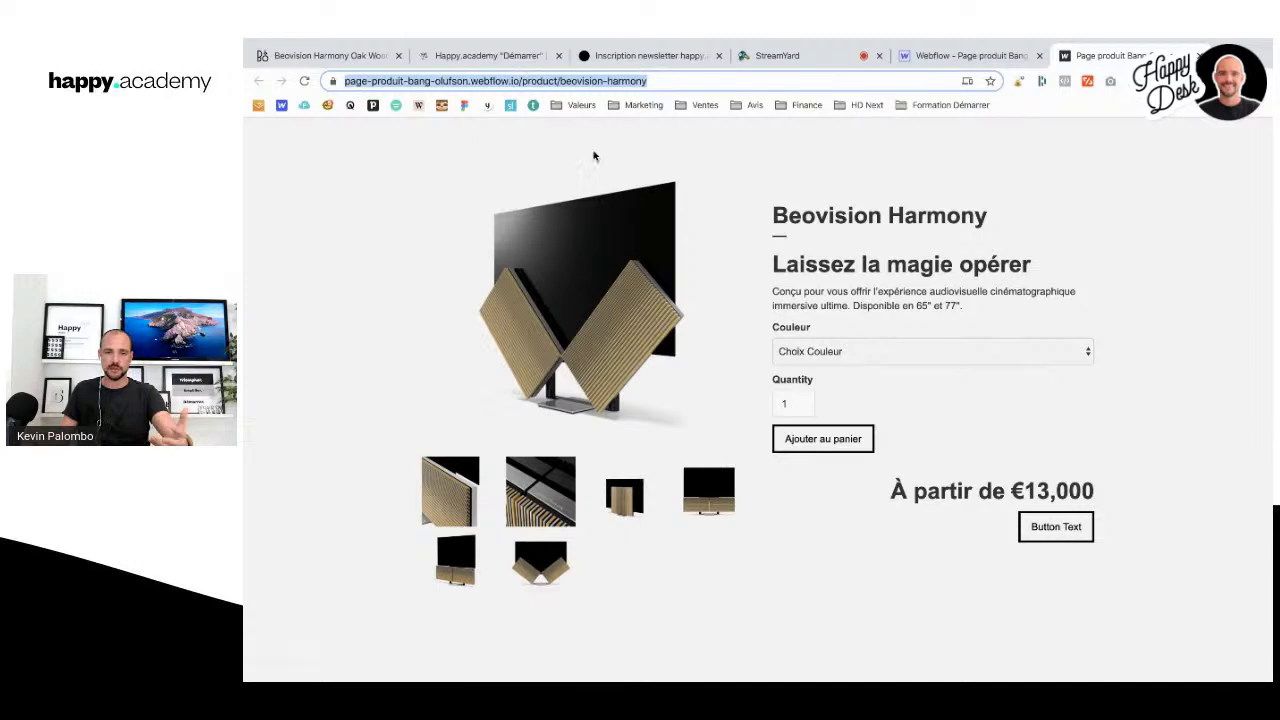
left_click(856, 357)
left_click(920, 376)
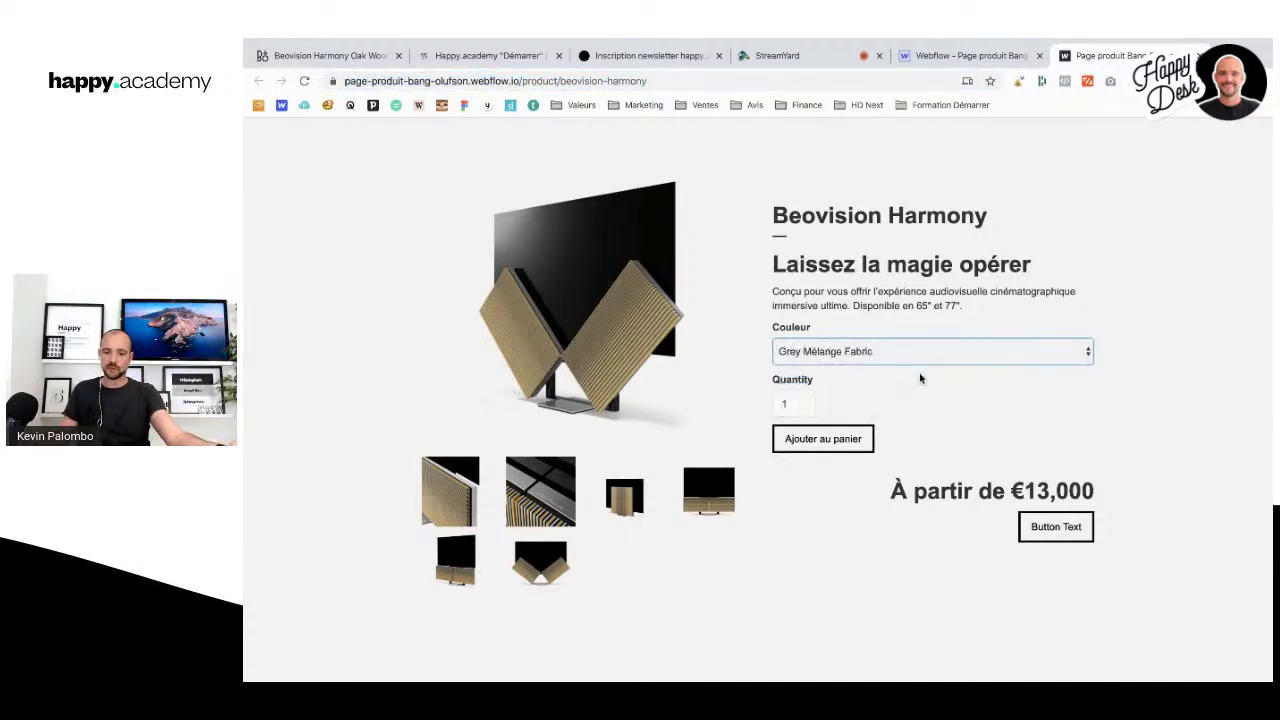
left_click(805, 403)
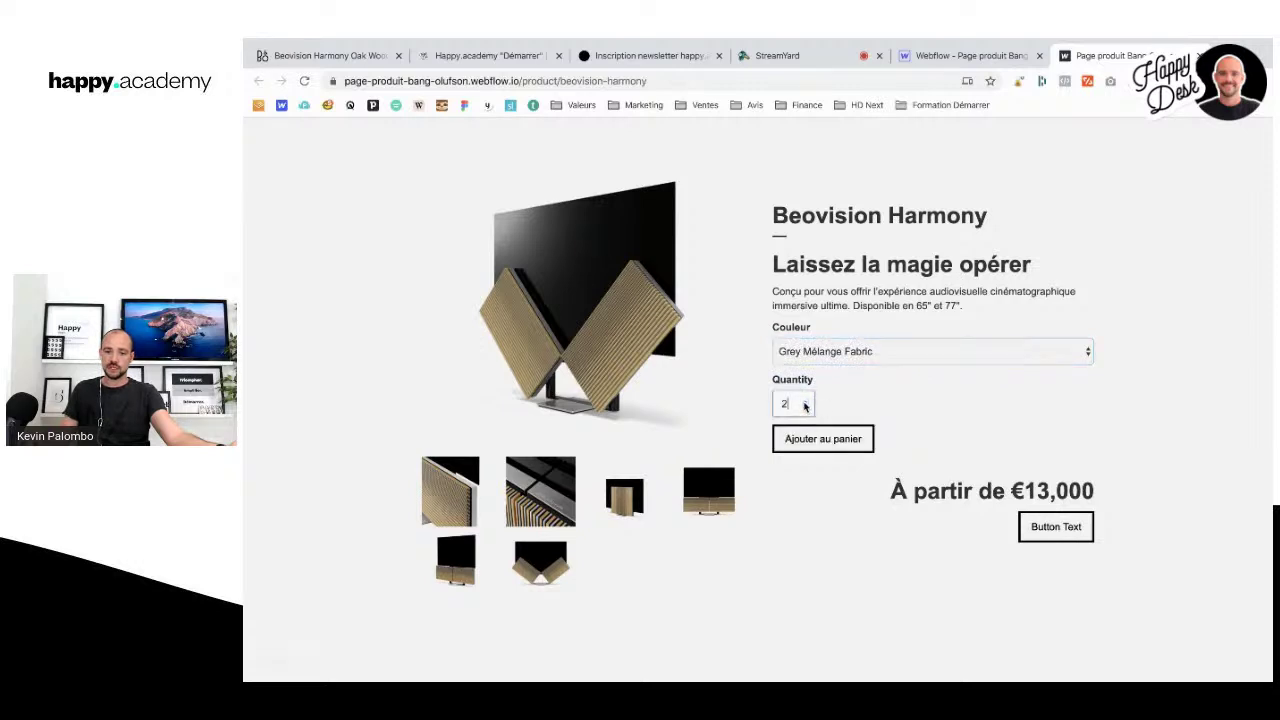
left_click(808, 440)
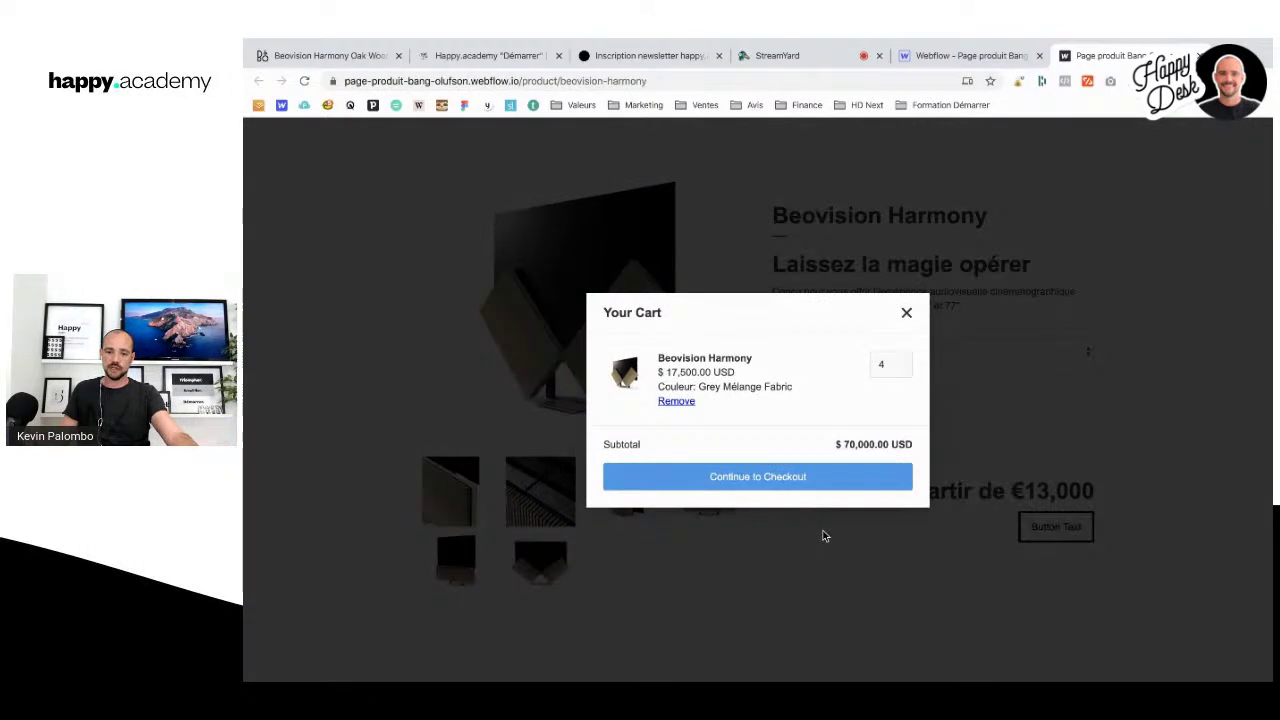
left_click(797, 476)
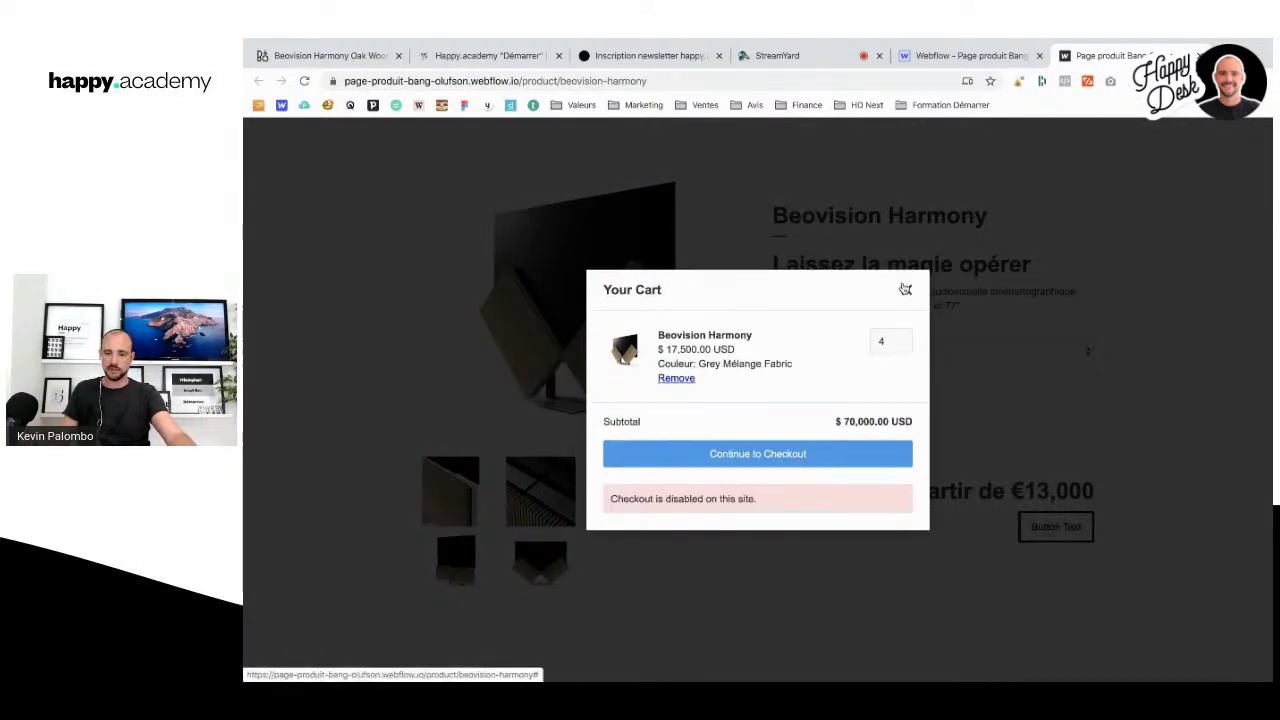
left_click(906, 291)
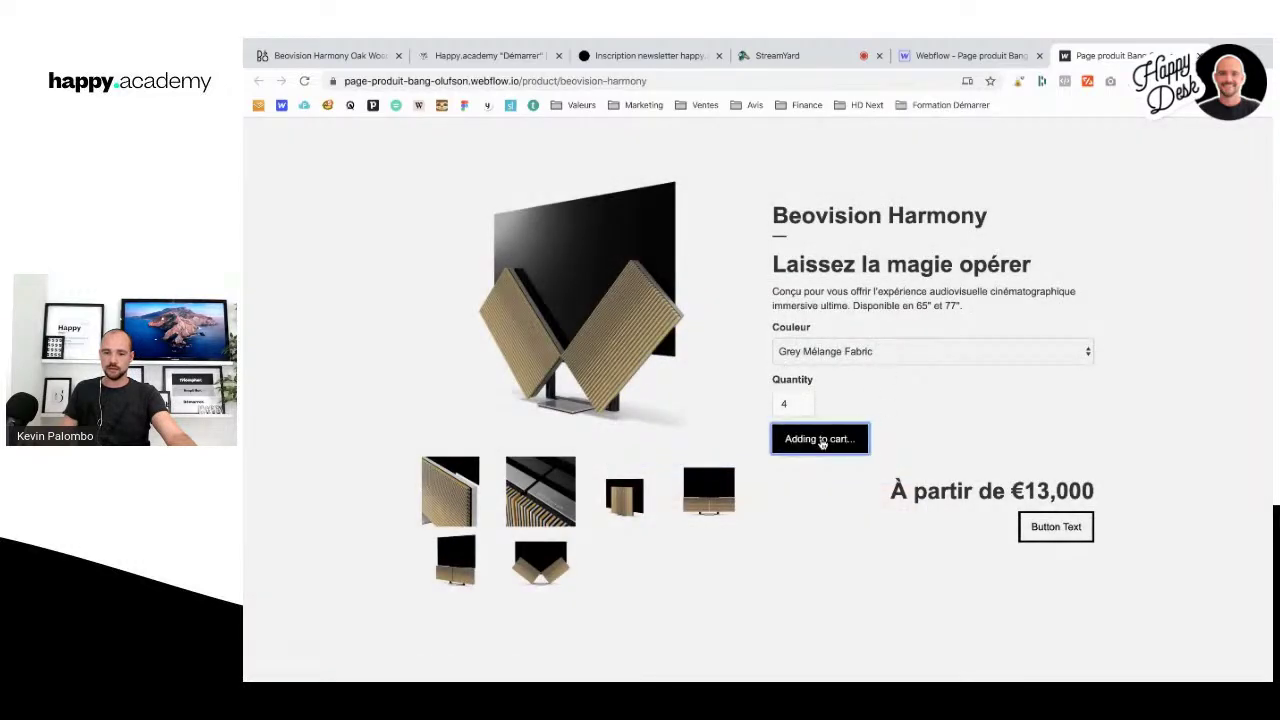
Step: Add the same product selection to the cart two more times, closing the cart each time
left_click(823, 441)
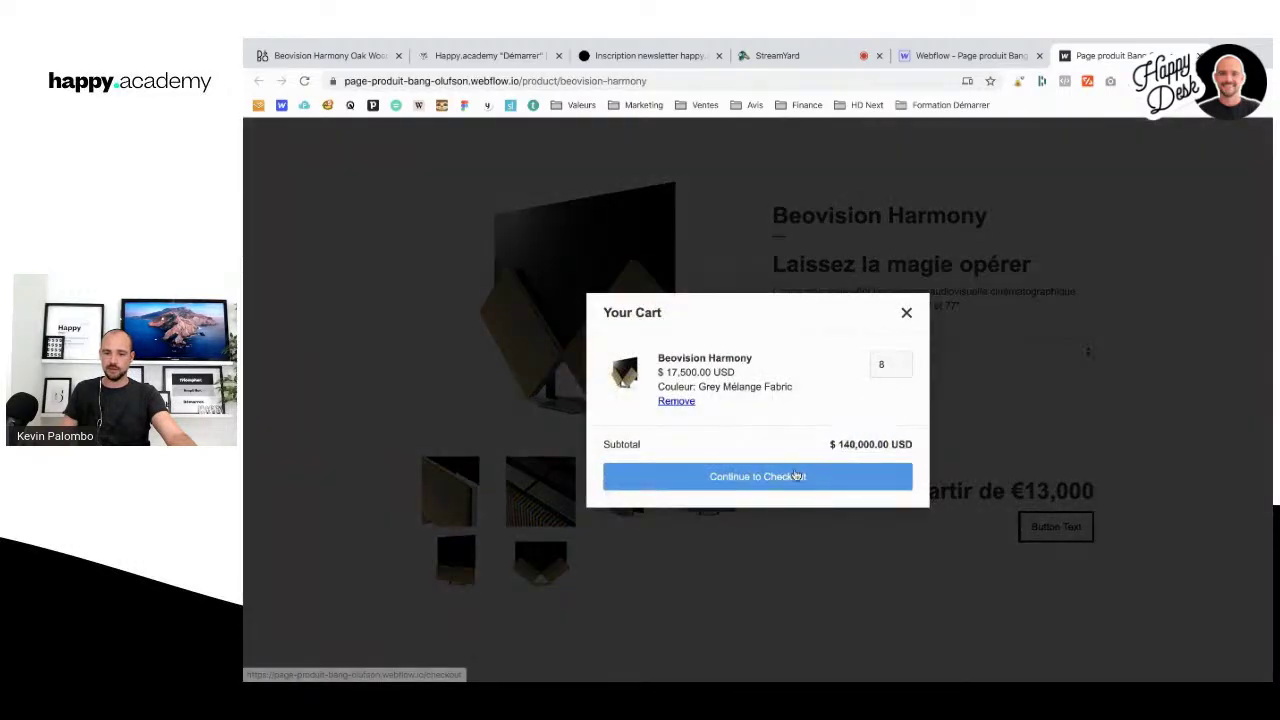
left_click(906, 312)
left_click(818, 442)
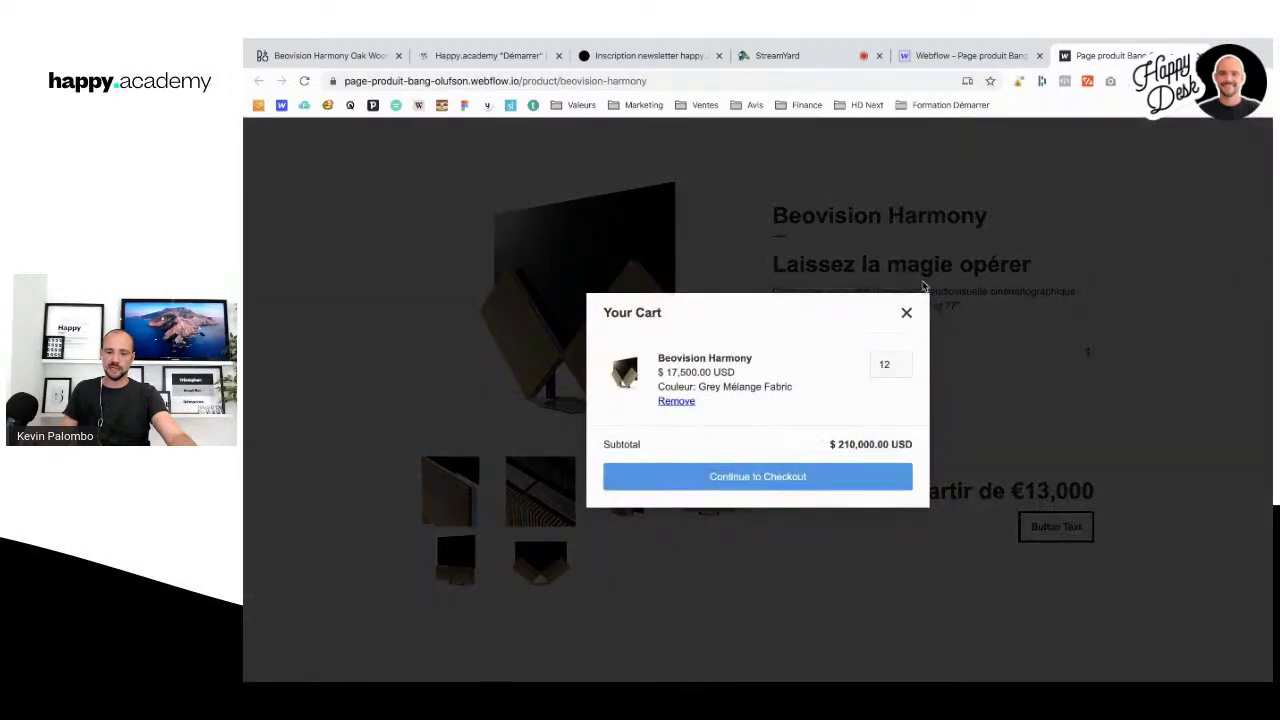
left_click(906, 314)
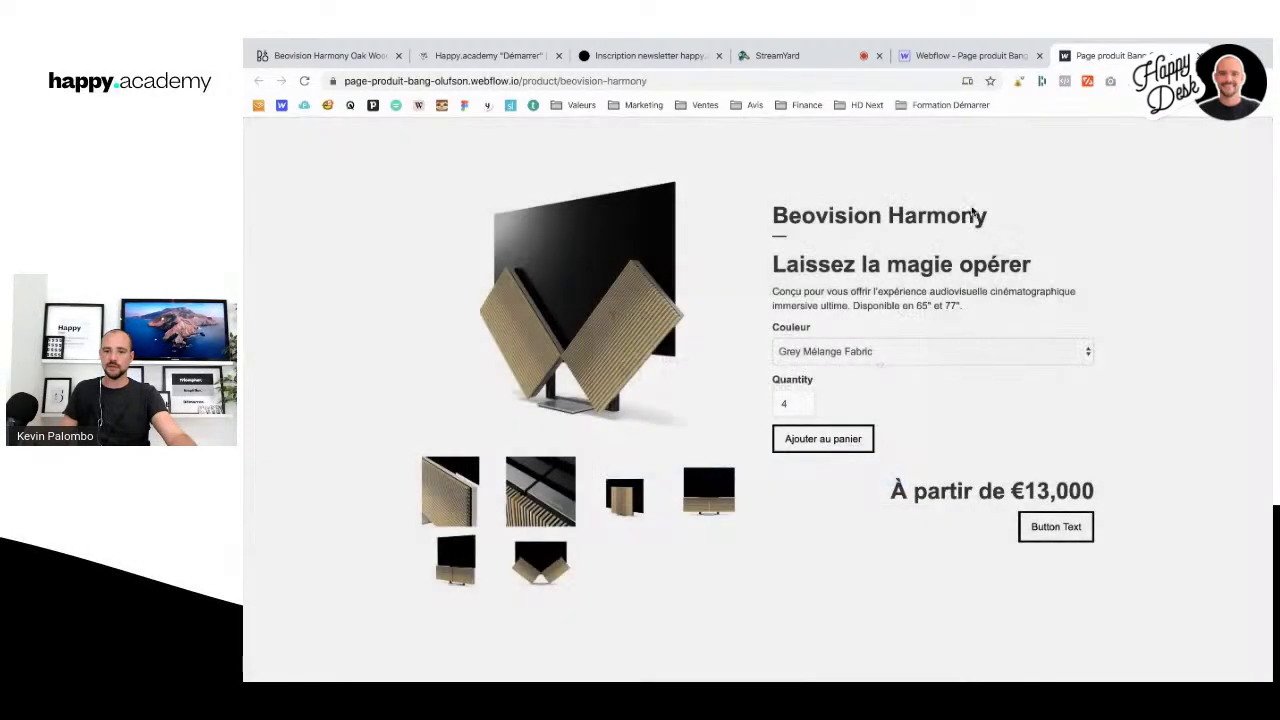
Step: Back in the Webflow designer, examine the settings and styles of the Ajouter au panier button, Add to Cart form and Cart Button
left_click(985, 57)
left_click(594, 316)
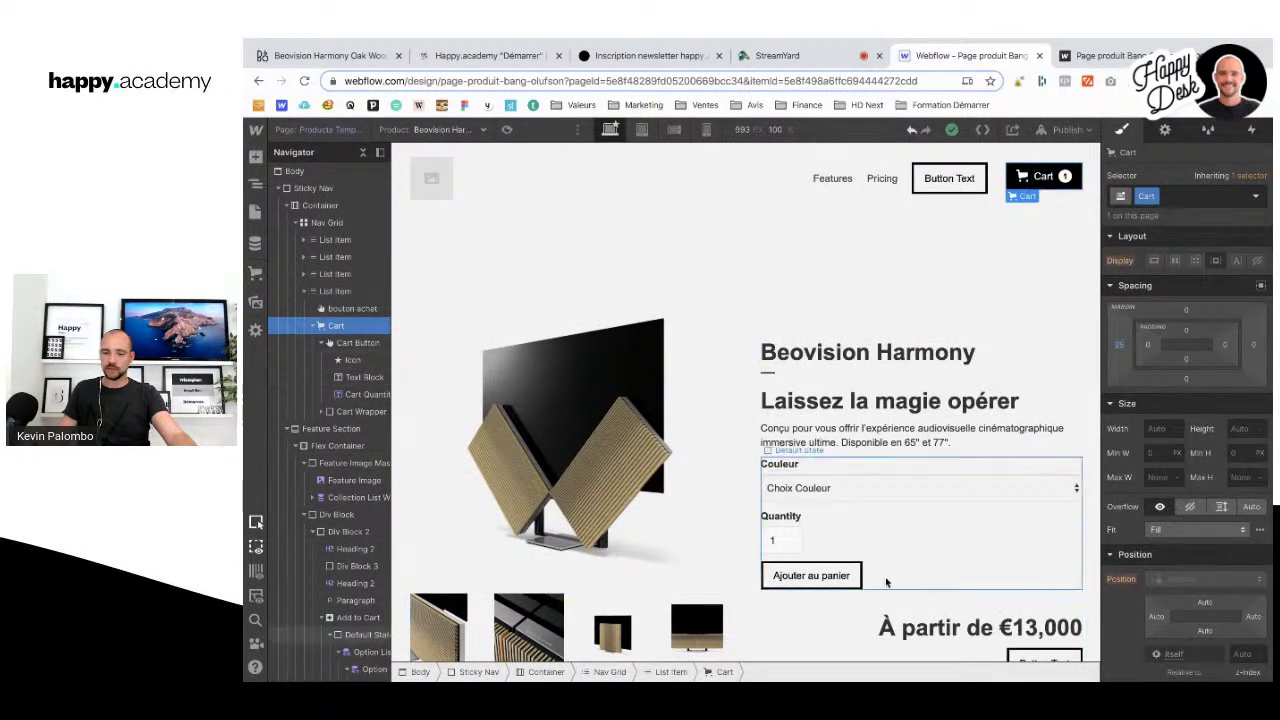
left_click(835, 576)
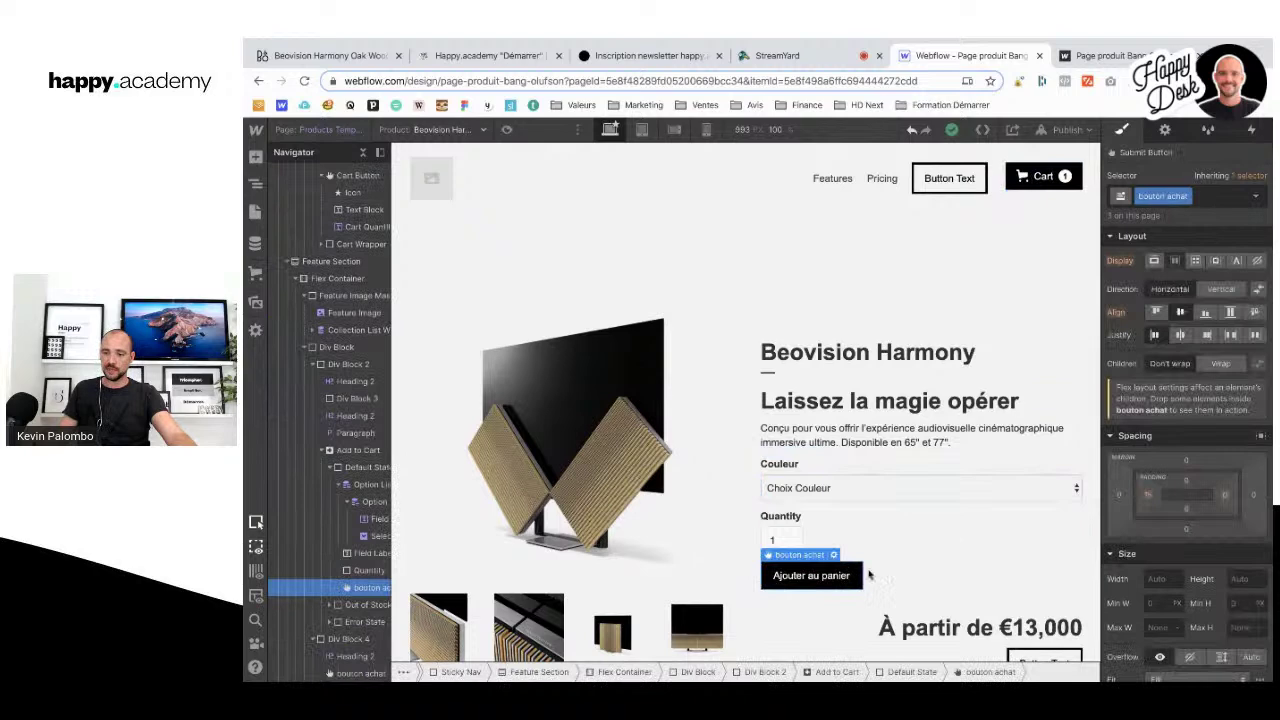
left_click(1165, 131)
left_click(356, 451)
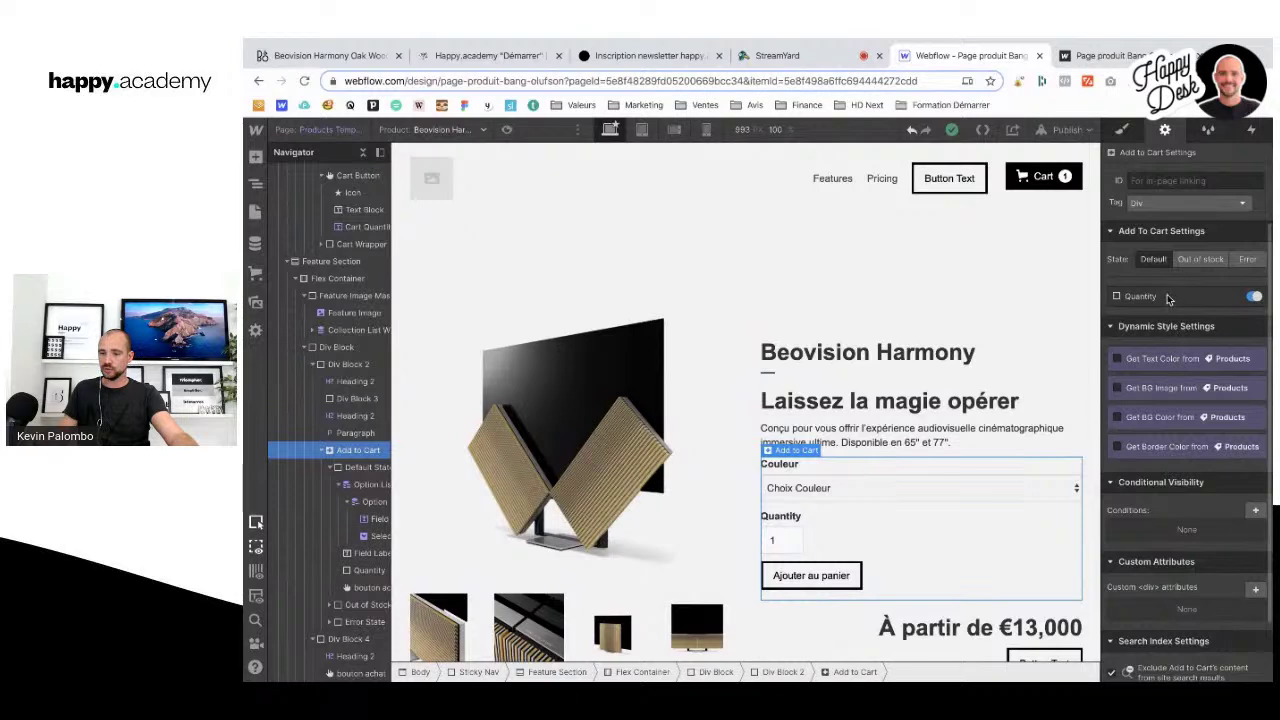
left_click(1132, 135)
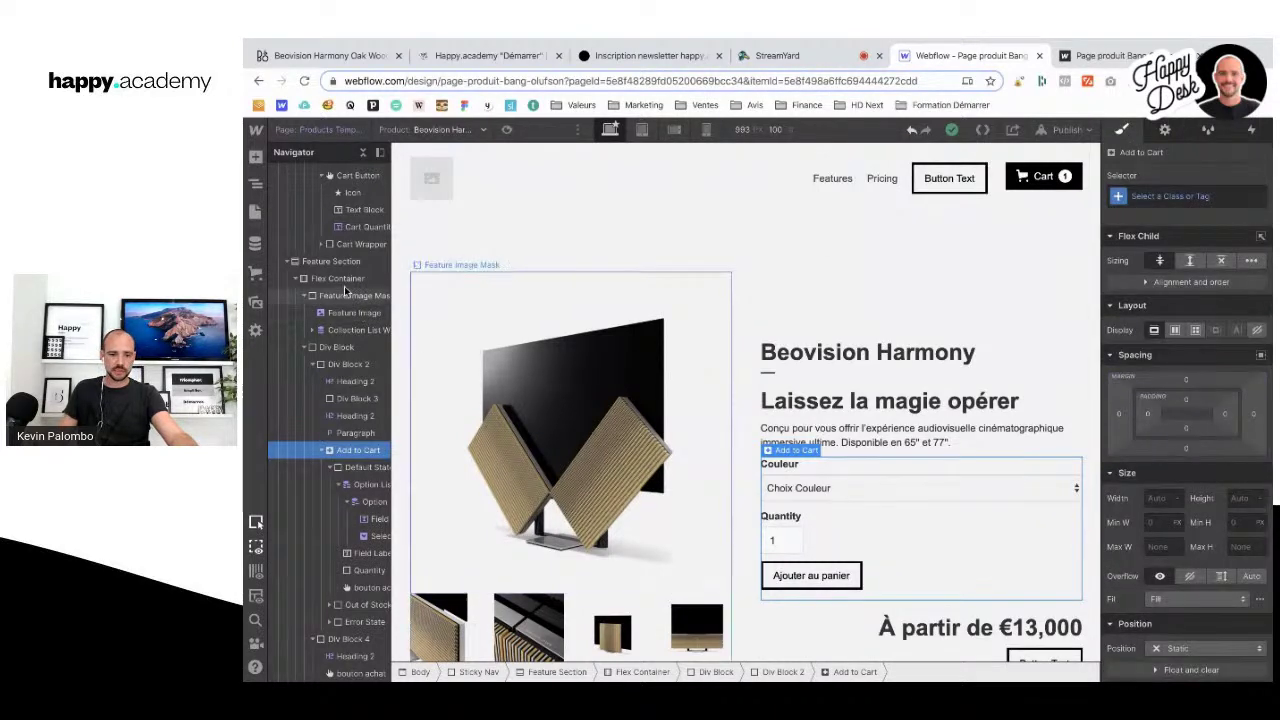
left_click(811, 577)
scroll(1216, 376, "down", 5)
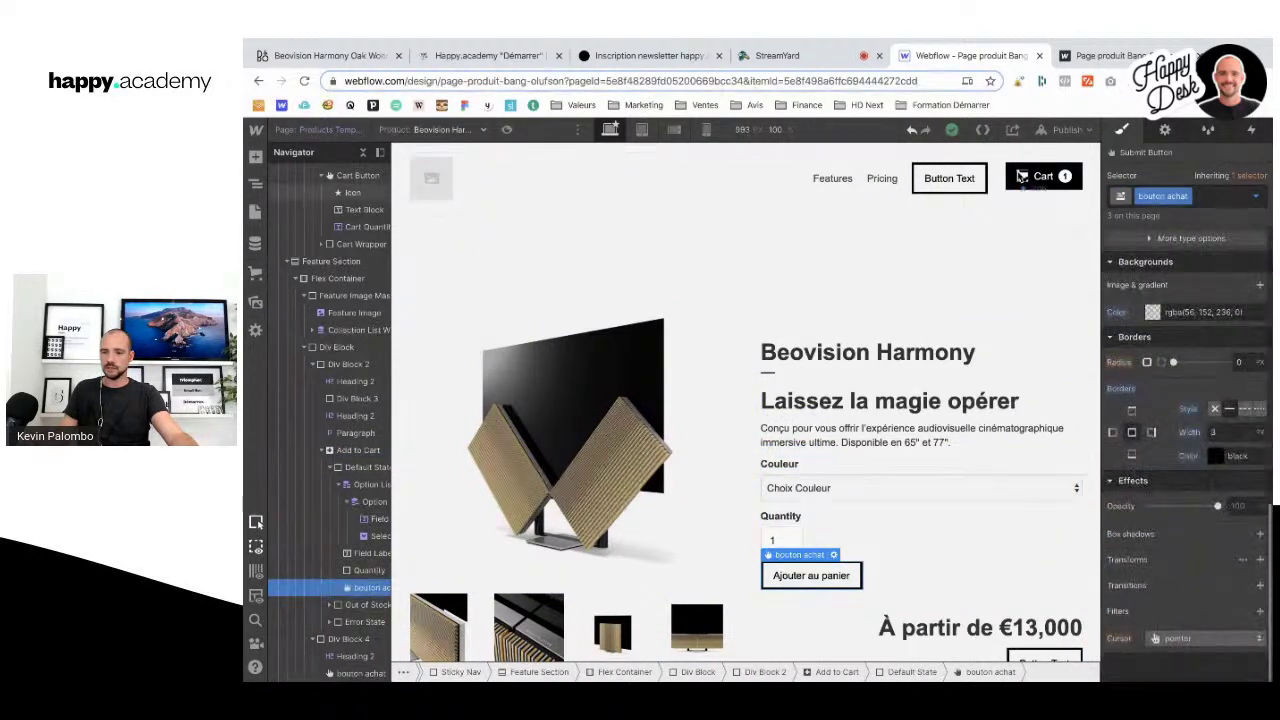
left_click(1035, 190)
left_click(357, 175)
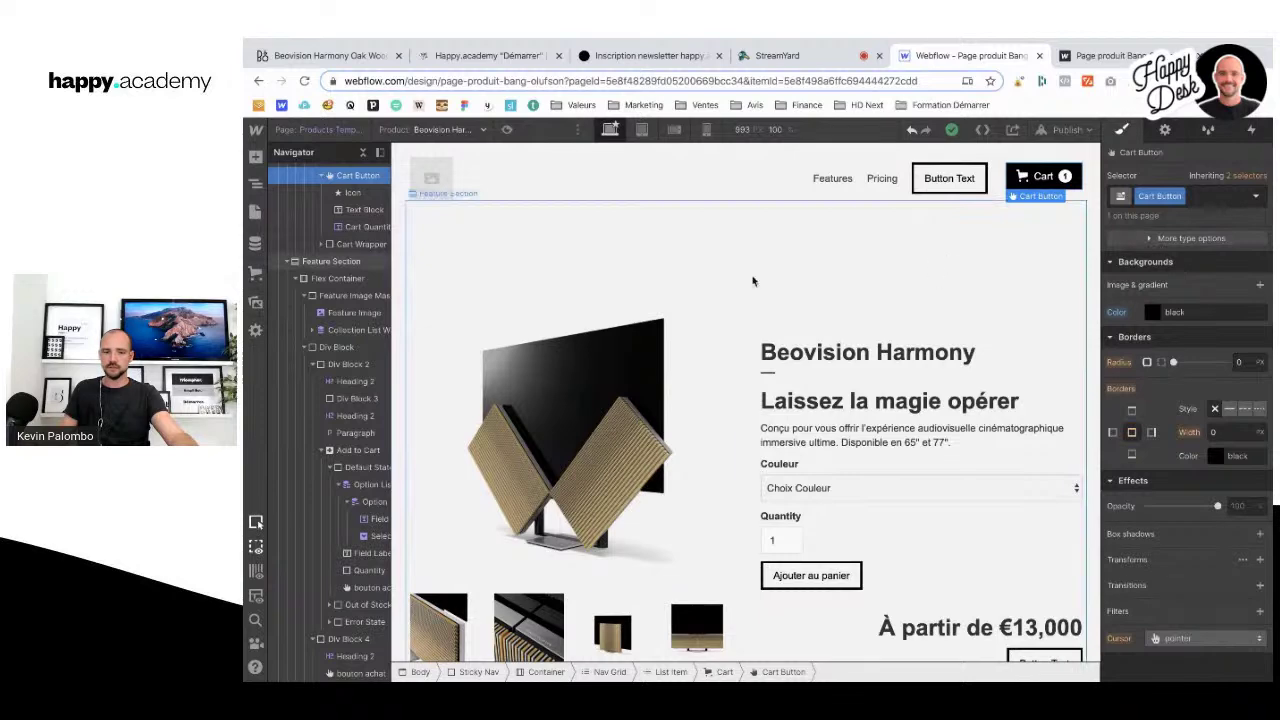
scroll(358, 215, "up", 3)
Step: Open the Cart element's settings and preview the cart in its modal type
left_click(336, 276)
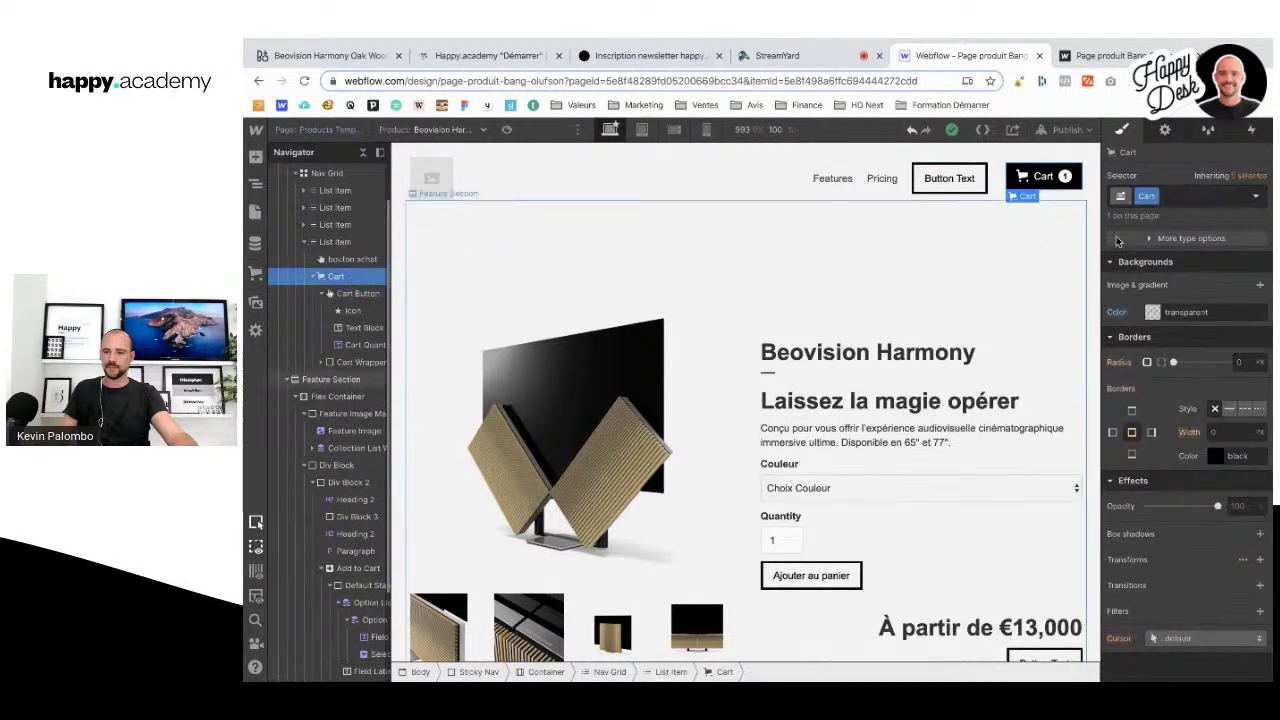
left_click(1160, 241)
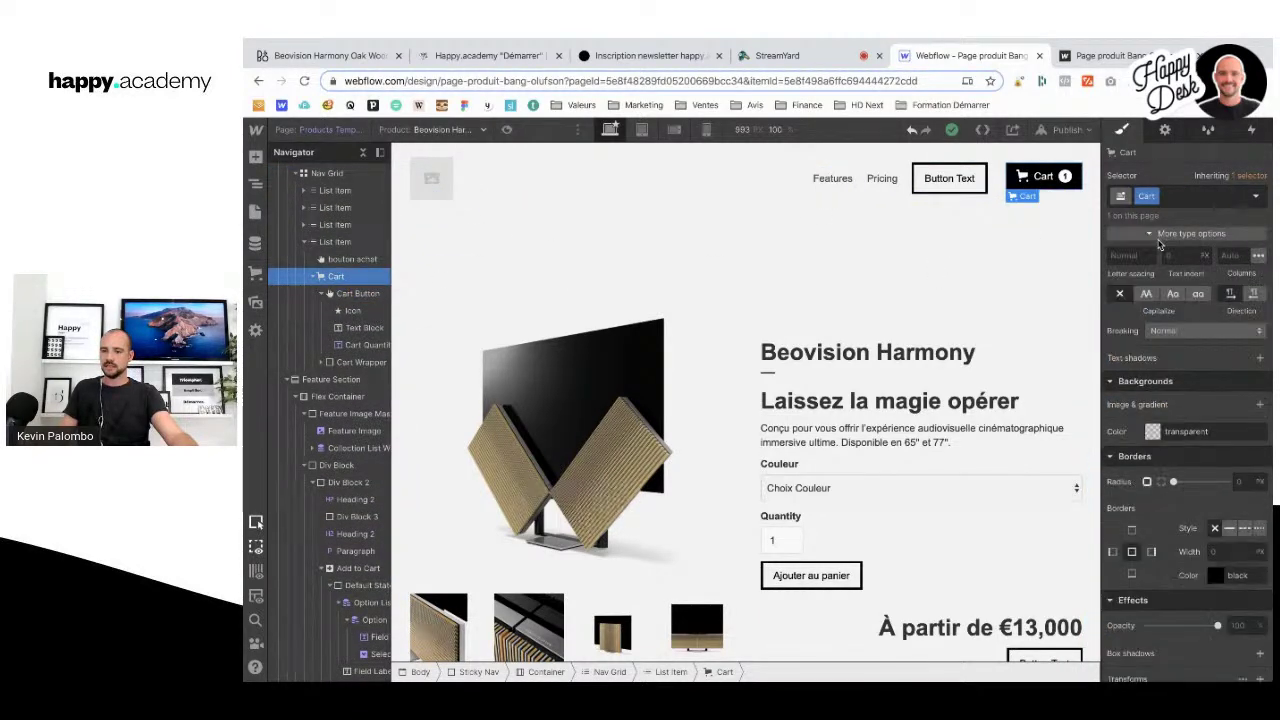
left_click(1164, 132)
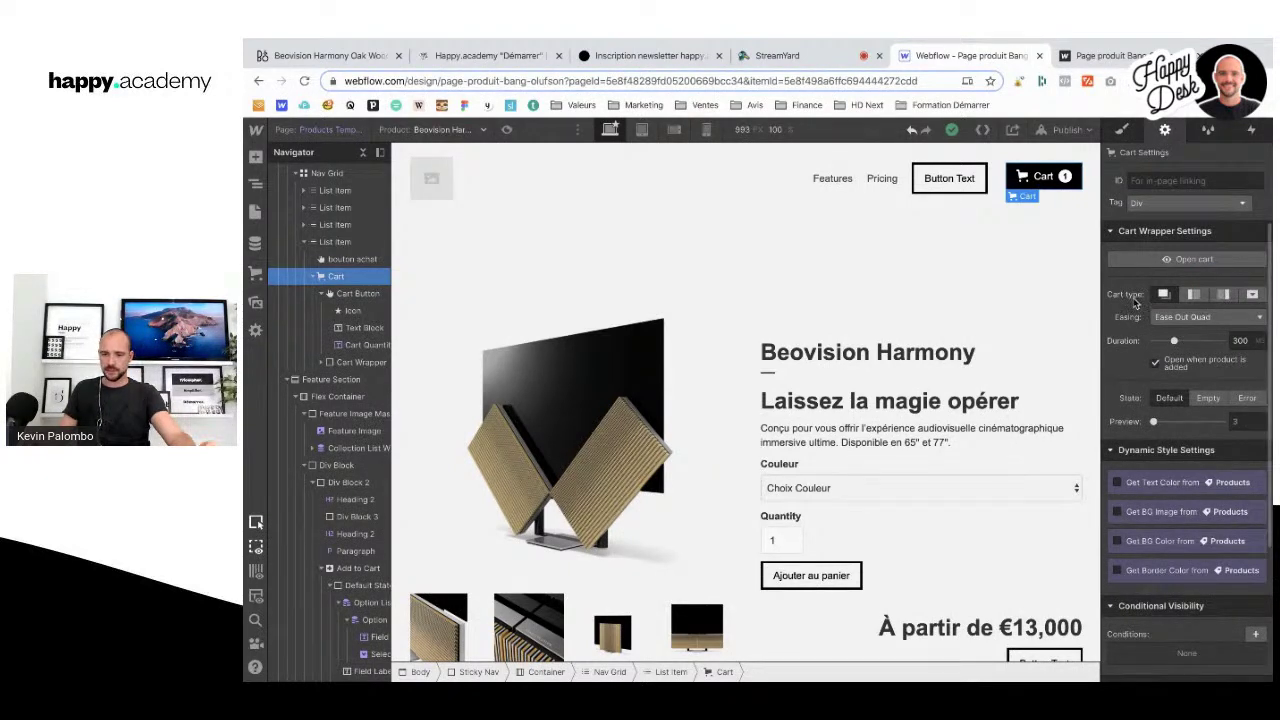
left_click(1190, 260)
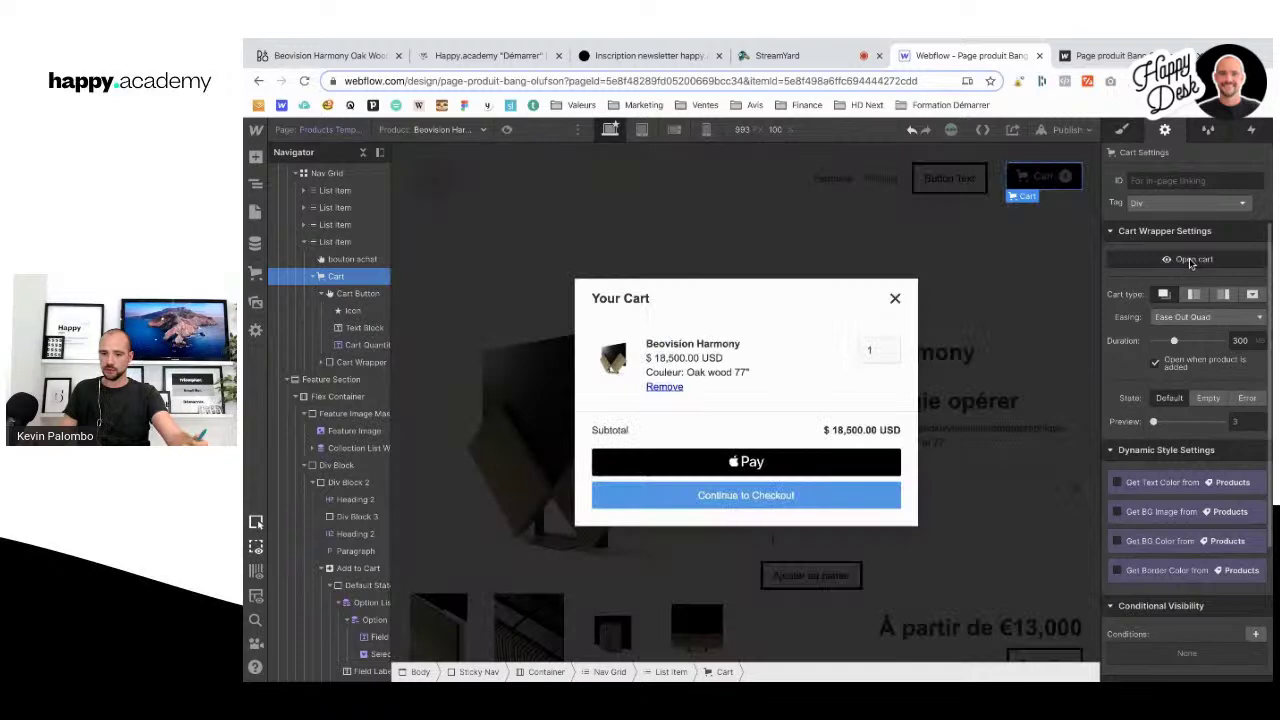
left_click(1190, 261)
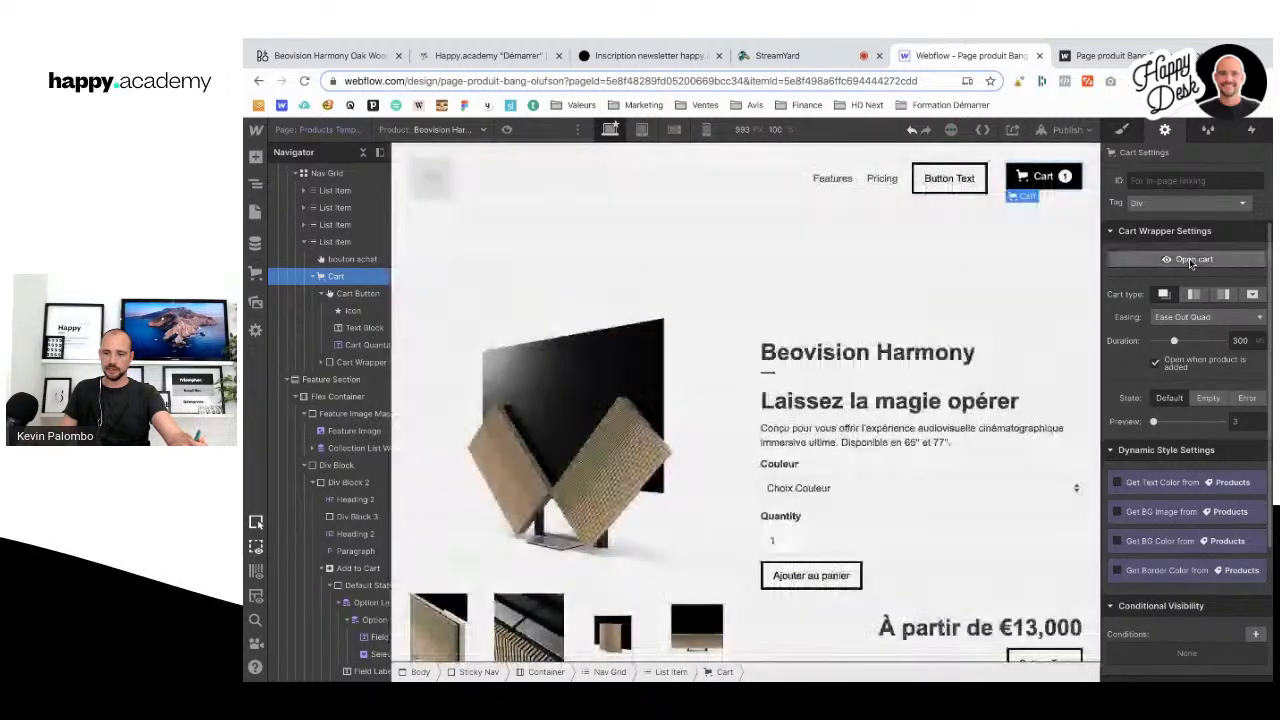
left_click(1190, 262)
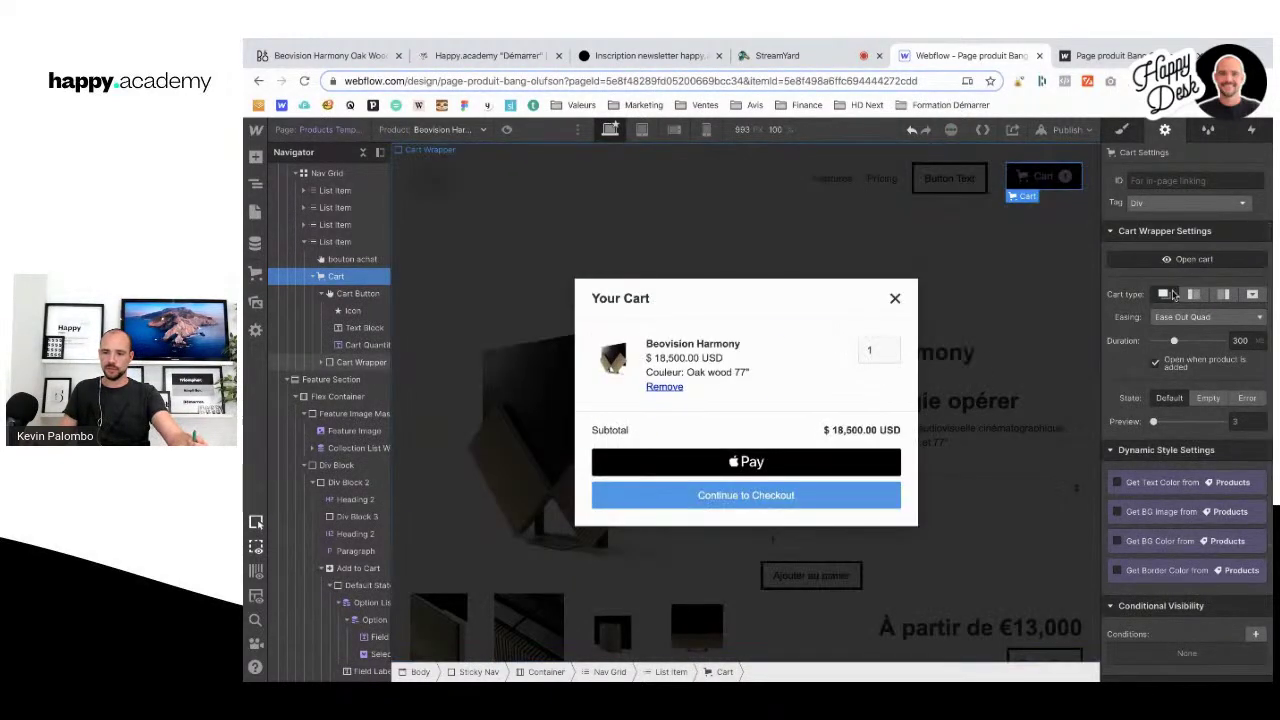
Step: Try the left and right sidebar cart types, toggling the cart open and closed for each
left_click(1198, 268)
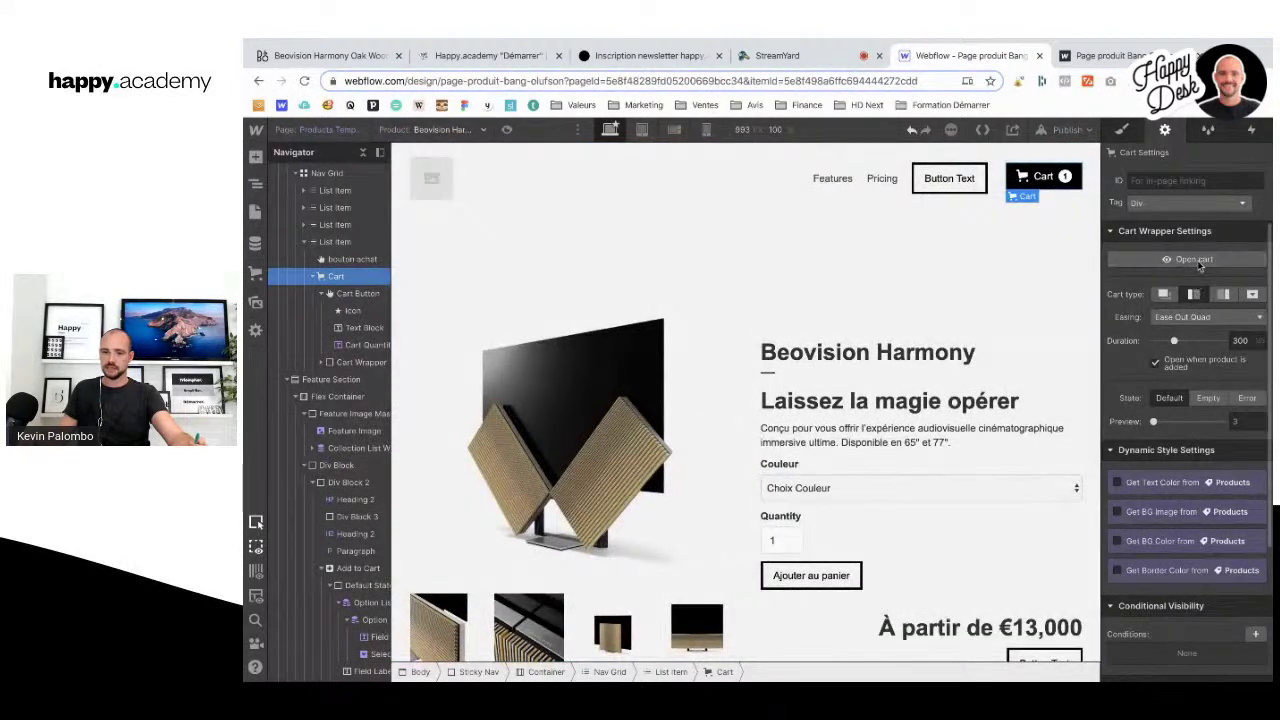
left_click(1199, 264)
left_click(1200, 266)
left_click(1226, 262)
left_click(1234, 264)
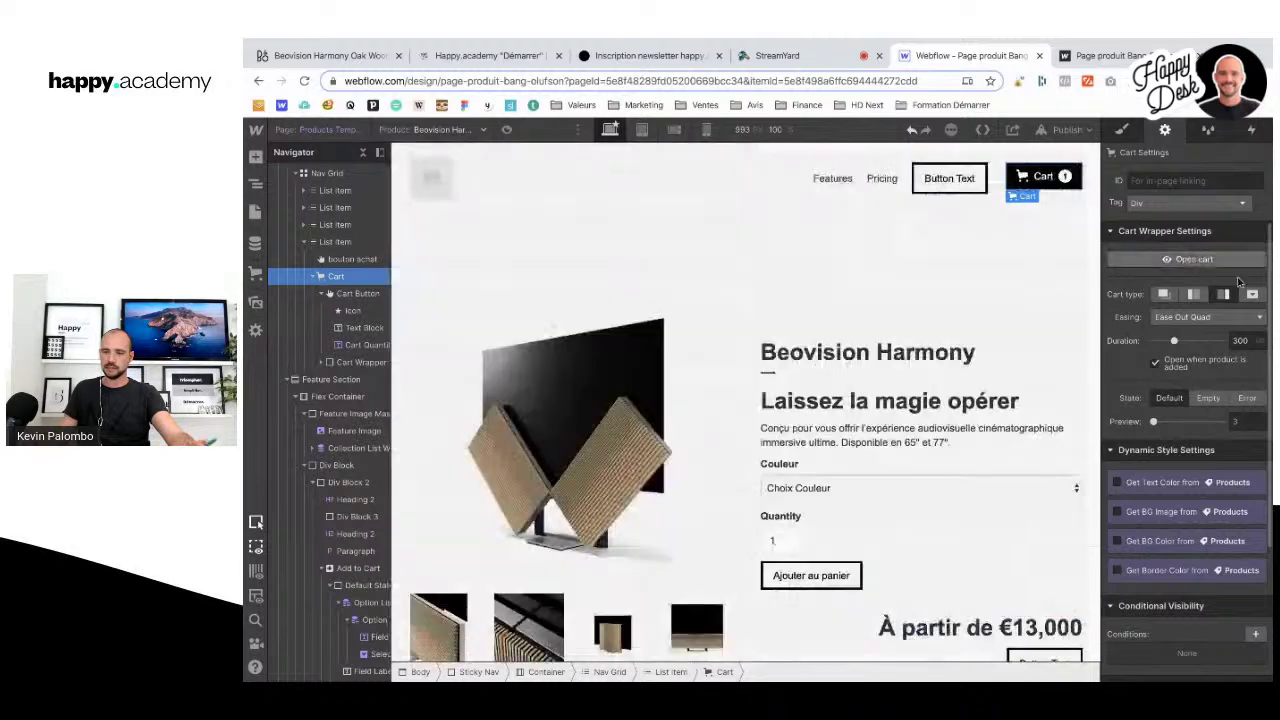
Step: Set the cart type to dropdown and check how it opens on the page
left_click(1252, 294)
left_click(1207, 262)
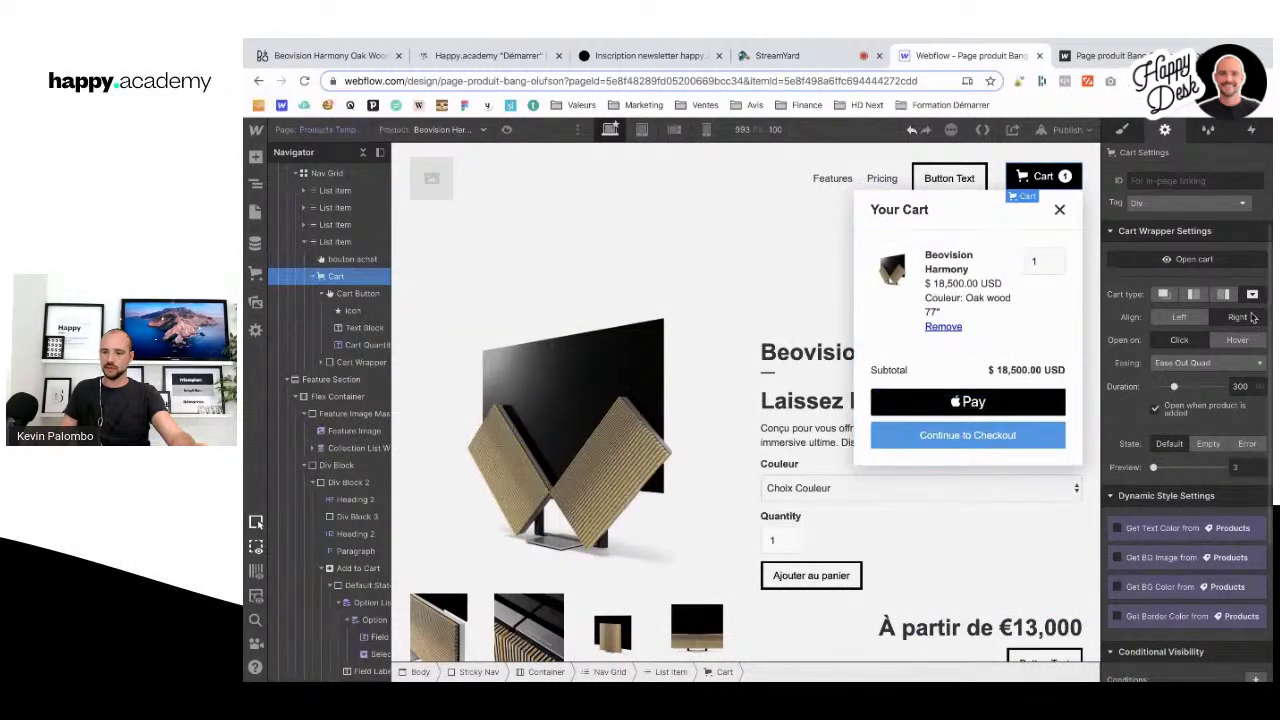
left_click(1185, 262)
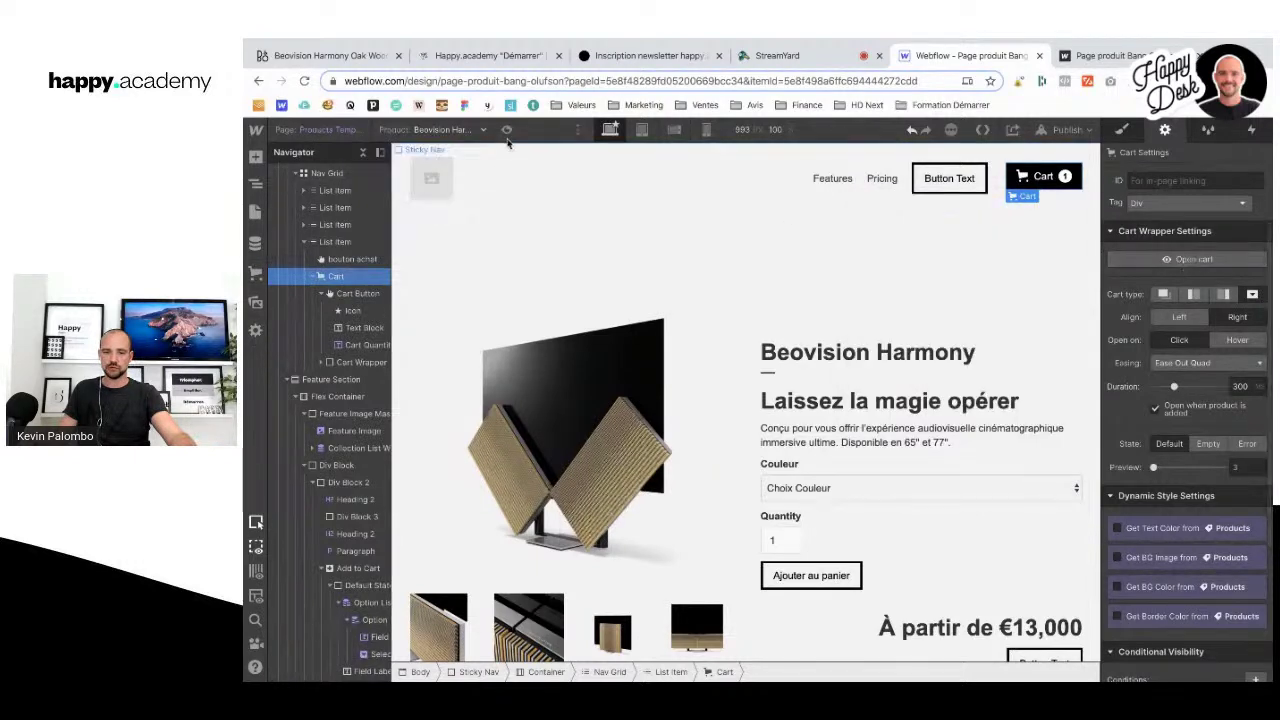
Step: Preview the product page, checking how the dropdown cart opens and closes
key("super+shift+p")
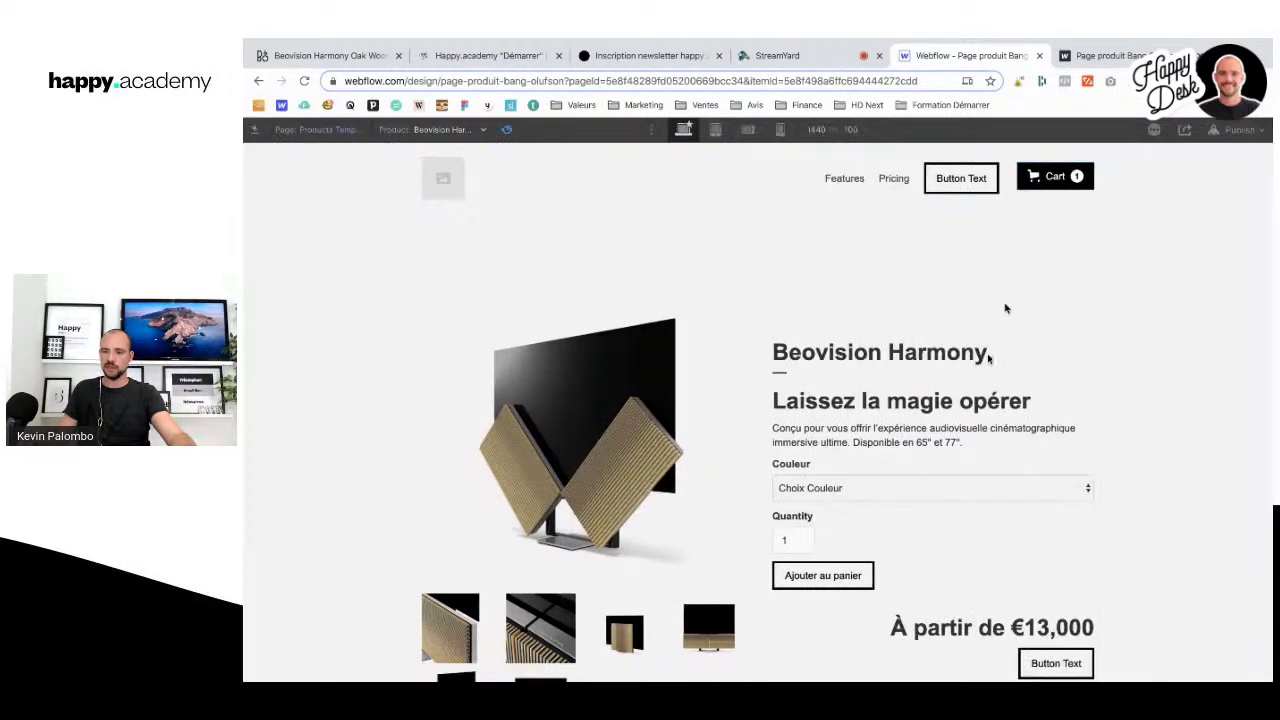
left_click(1049, 184)
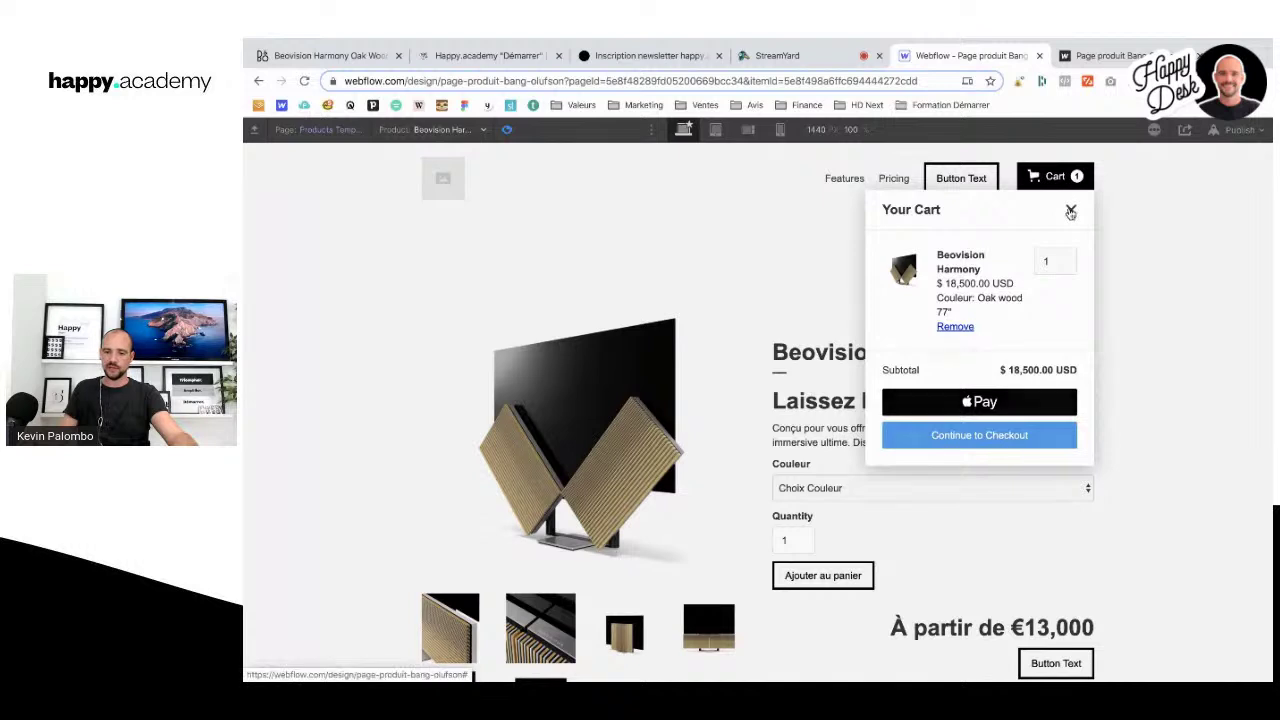
left_click(1071, 209)
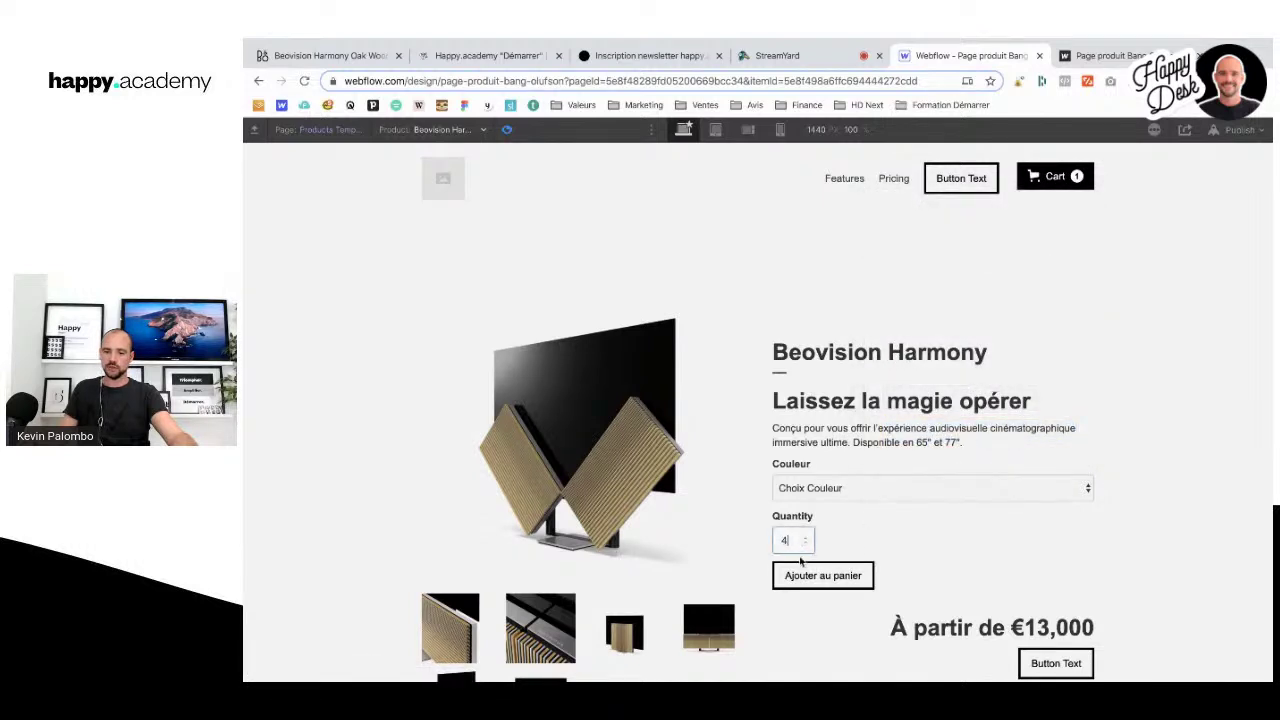
Step: Test the Add to Cart form with quantity 4 and the colour Grey Mélange Fabric
left_click(801, 576)
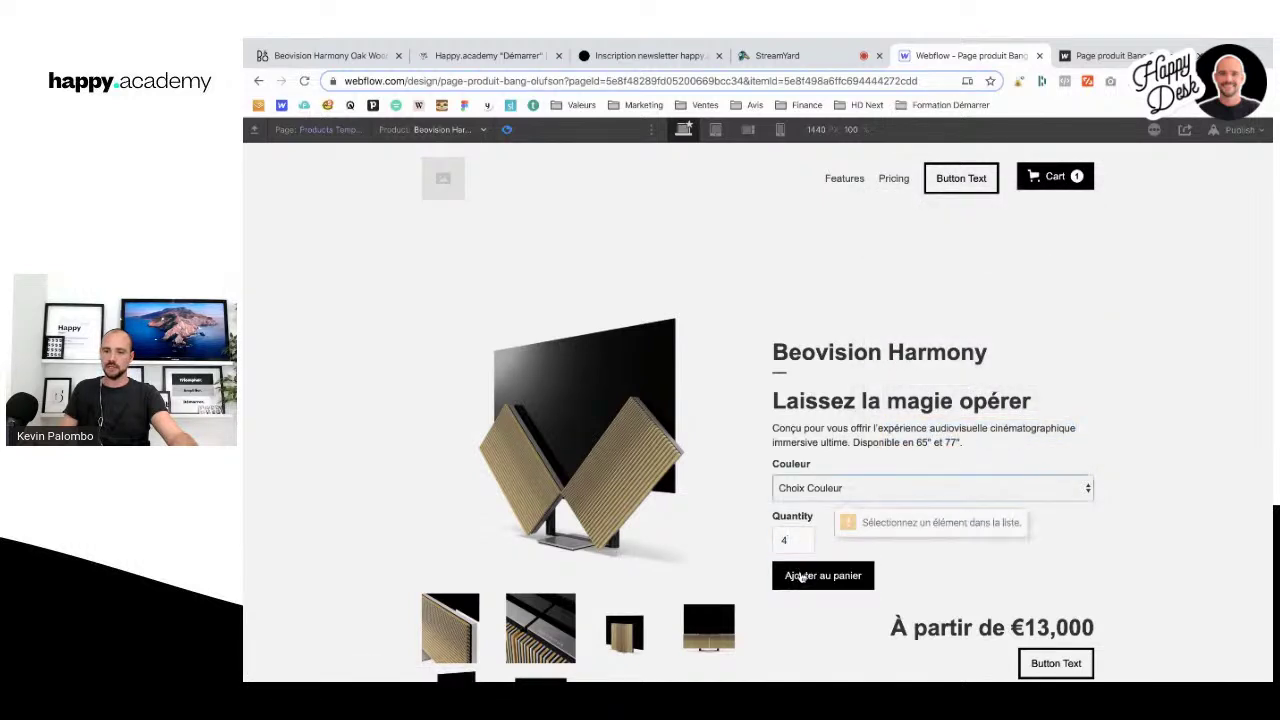
left_click(828, 490)
left_click(840, 515)
left_click(818, 576)
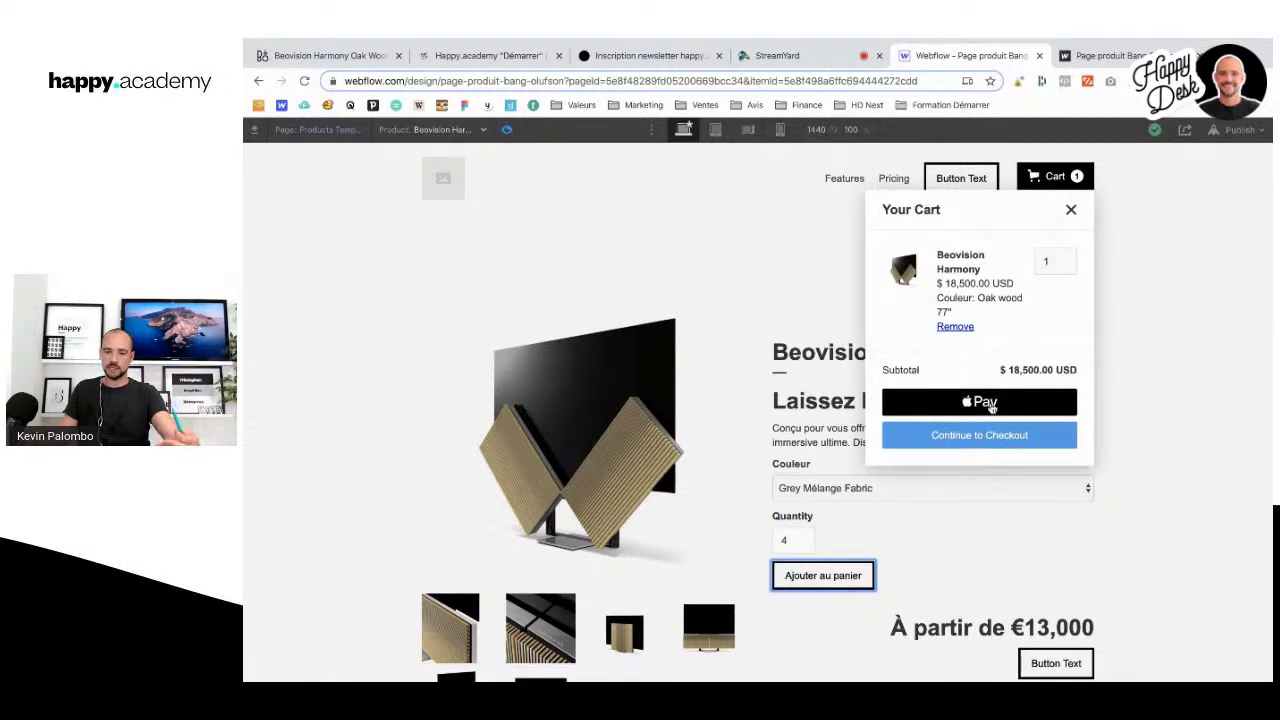
Step: Continue to checkout from the cart, examine the checkout page's customer, shipping, payment, billing and order sections, and leave preview mode
left_click(980, 438)
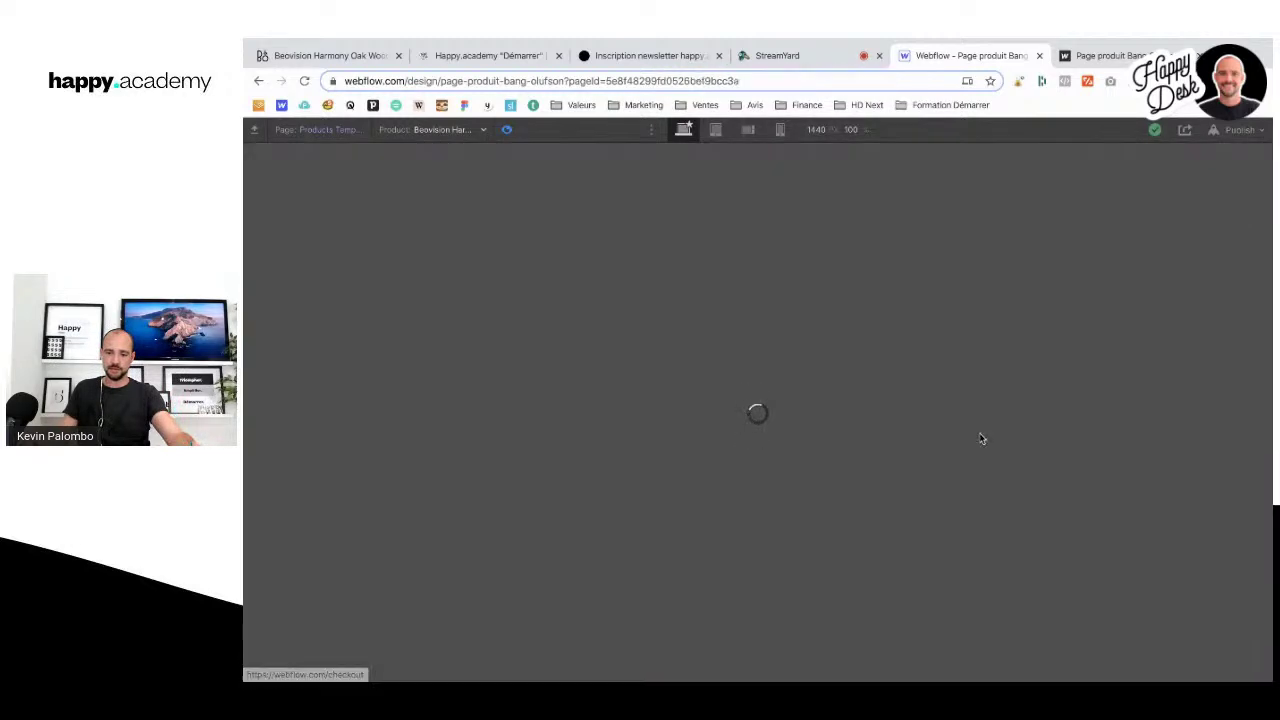
scroll(519, 302, "down", 5)
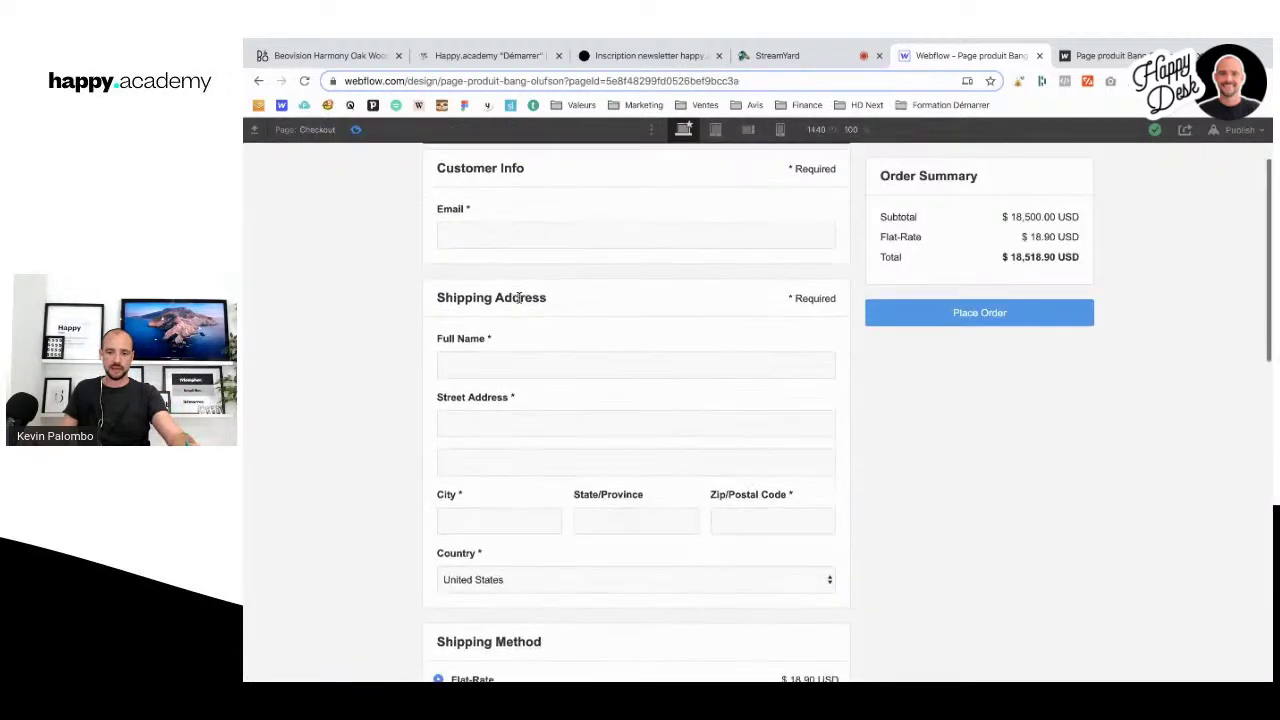
scroll(519, 302, "down", 4)
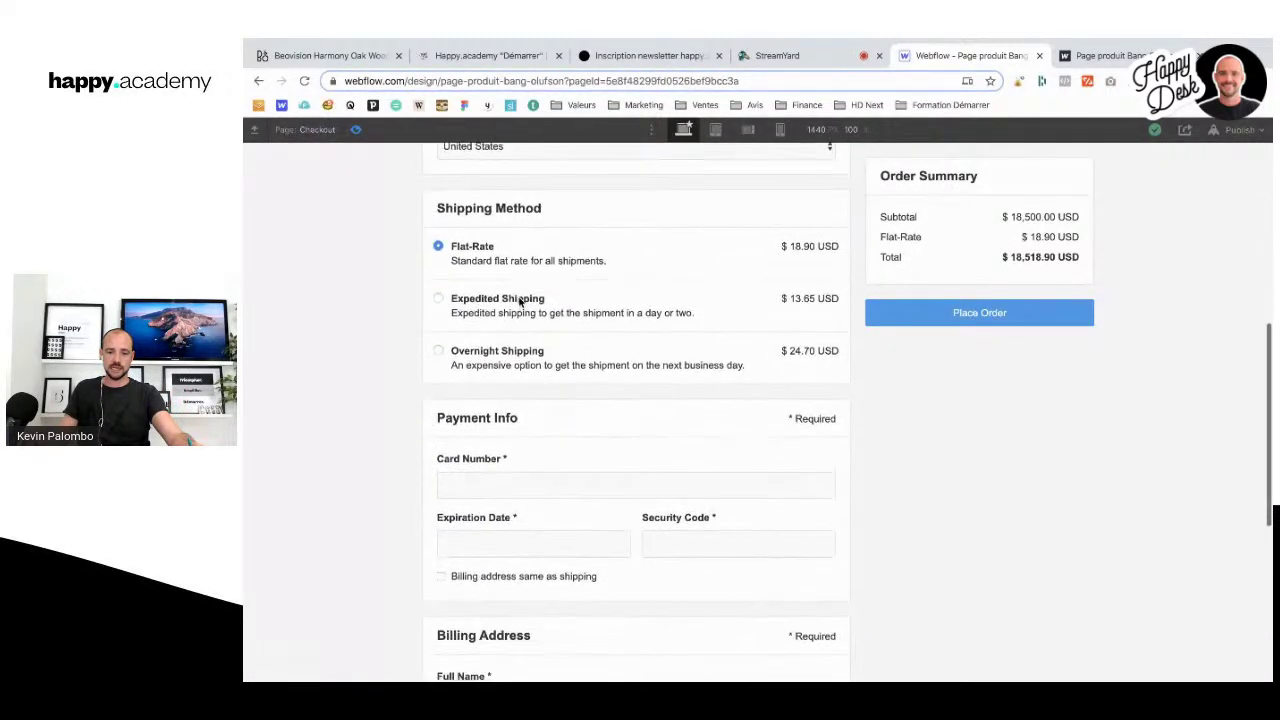
scroll(911, 360, "down", 1)
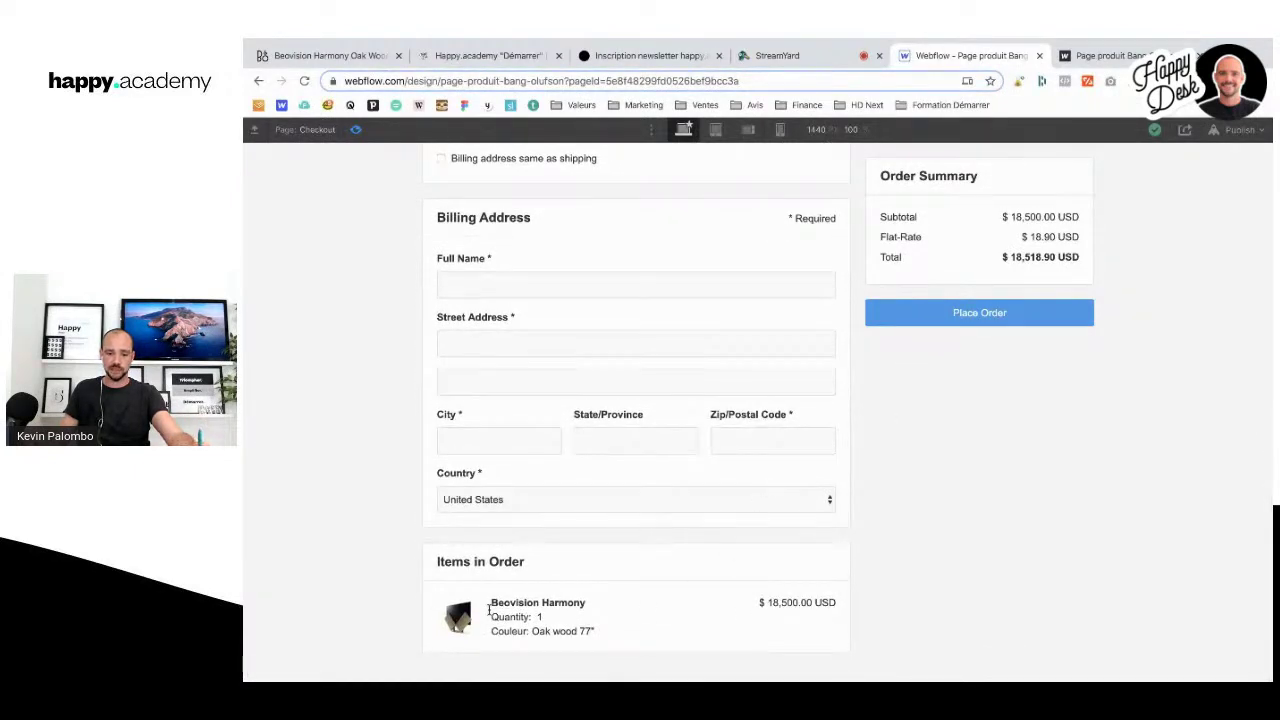
left_click(497, 498)
left_click(394, 391)
scroll(394, 400, "up", 10)
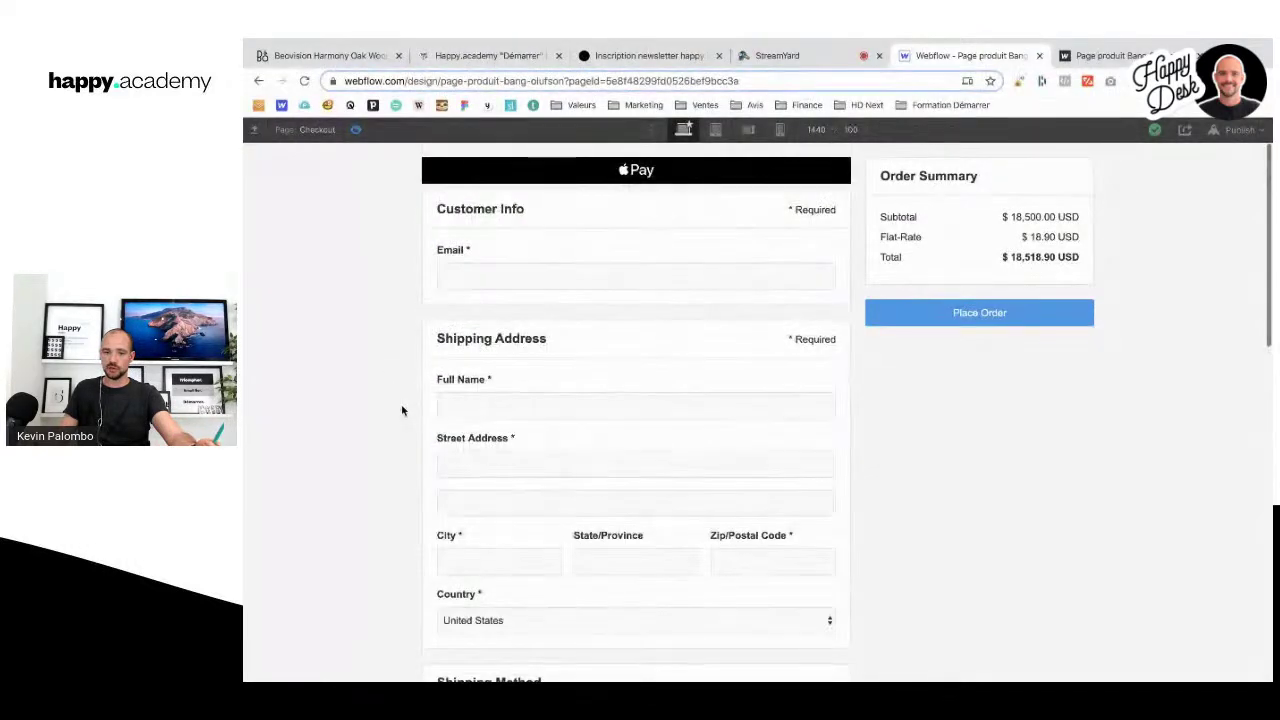
left_click(357, 131)
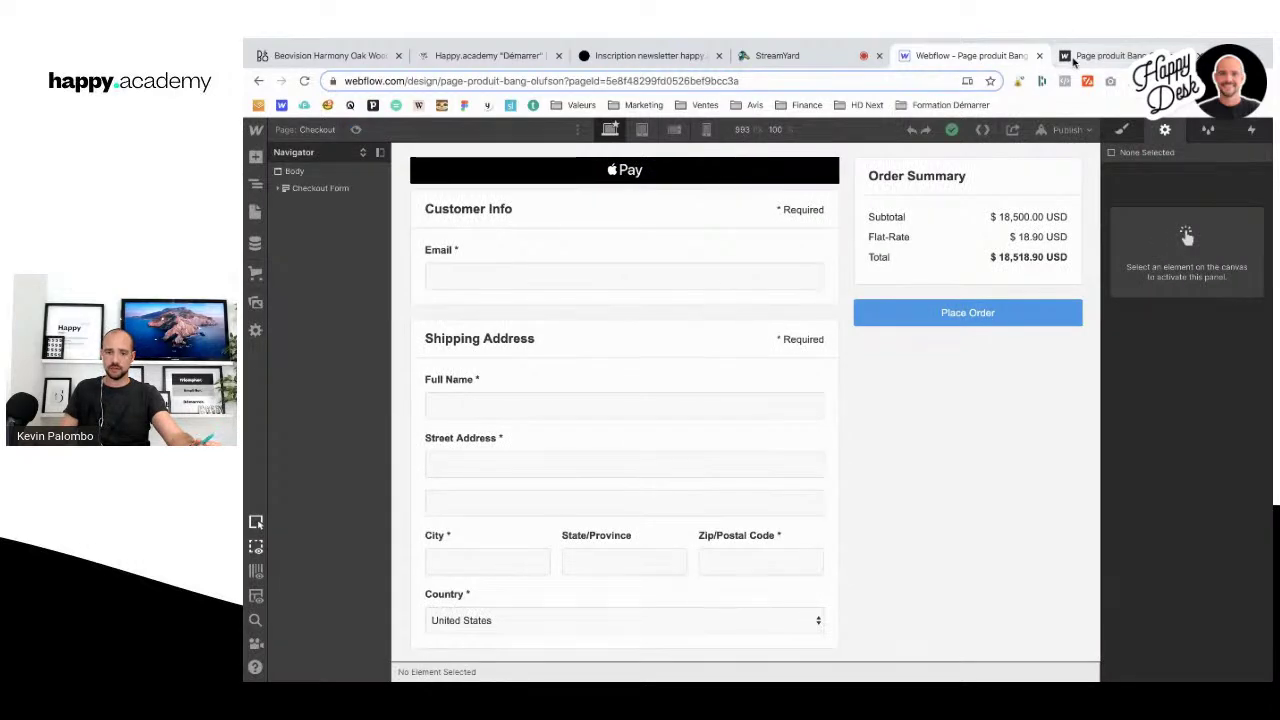
Step: Switch to StreamYard to read the viewer comments, and check the published Beovision Harmony product page in between
left_click(777, 56)
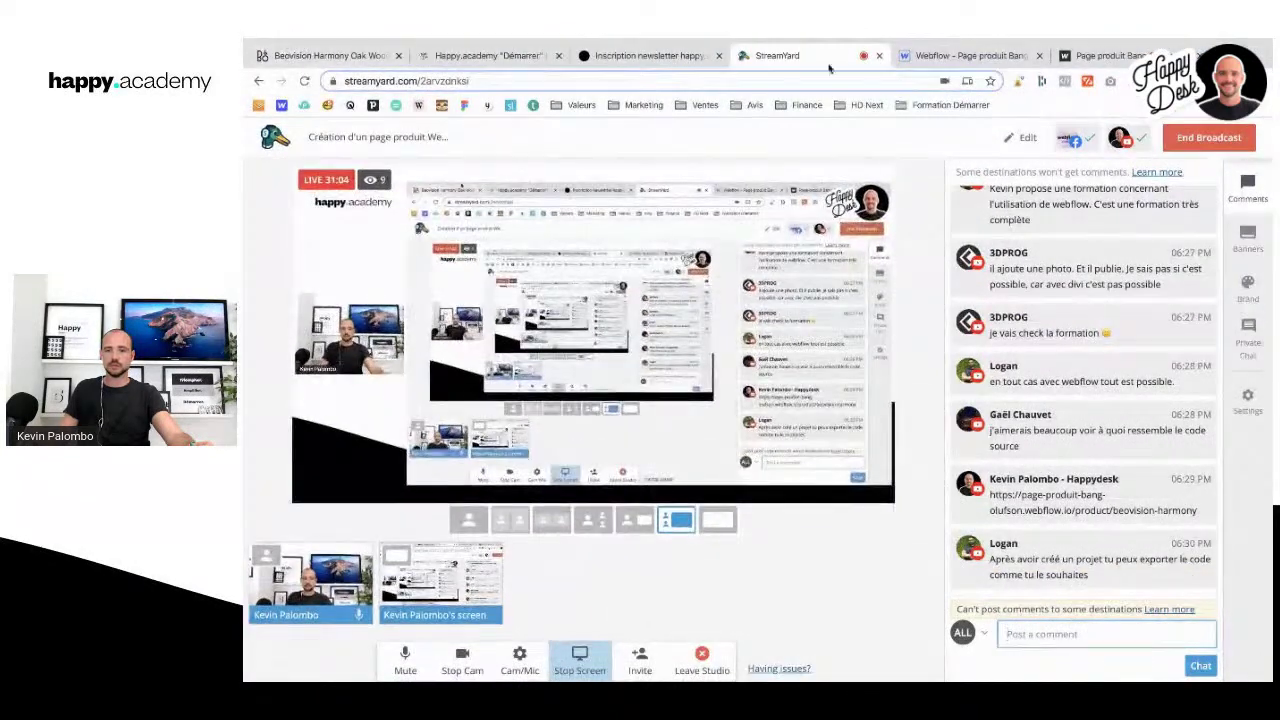
key("ctrl+Tab")
key("ctrl+Tab")
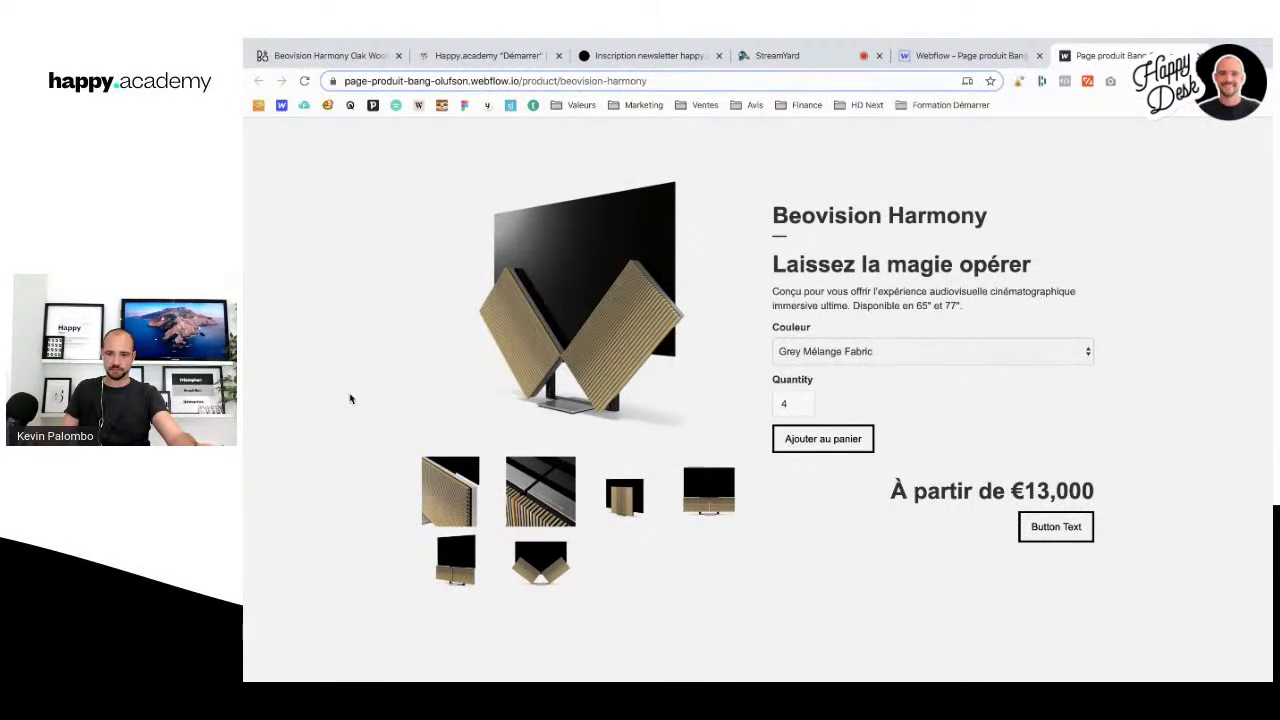
left_click(803, 55)
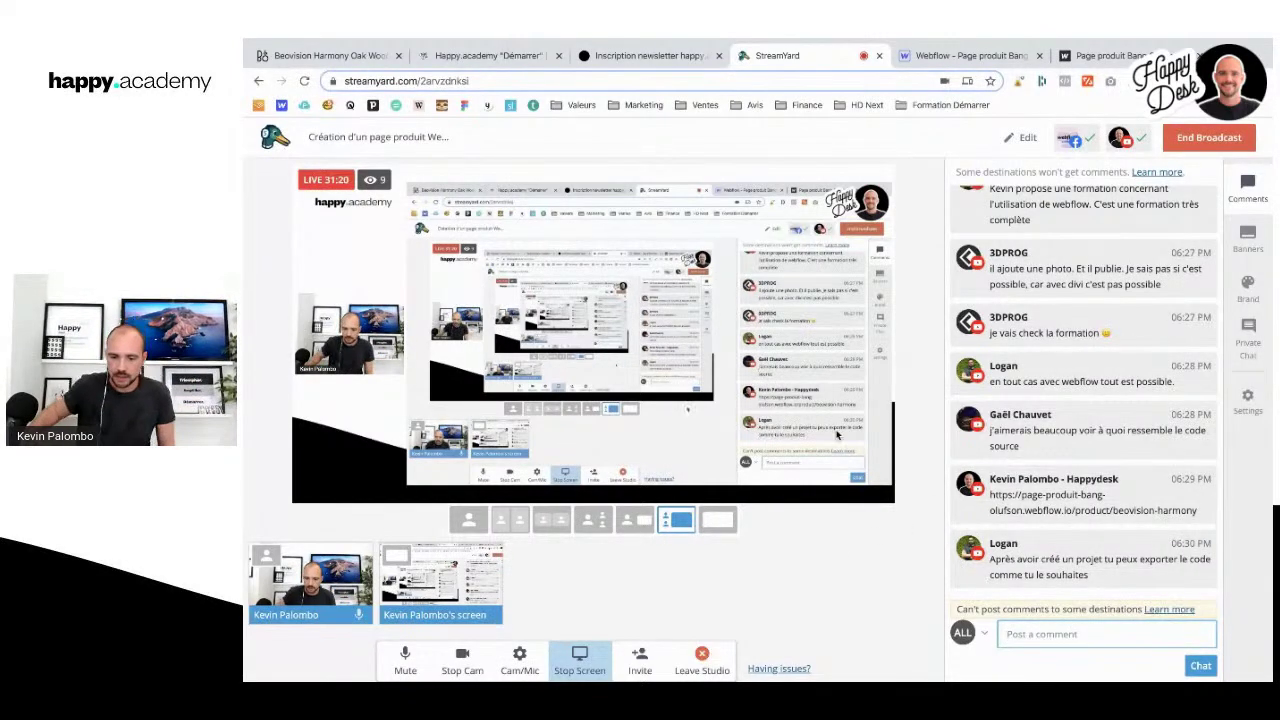
Step: Try different StreamYard broadcast layouts for camera and shared screen, and put the camera alone on air
left_click(709, 522)
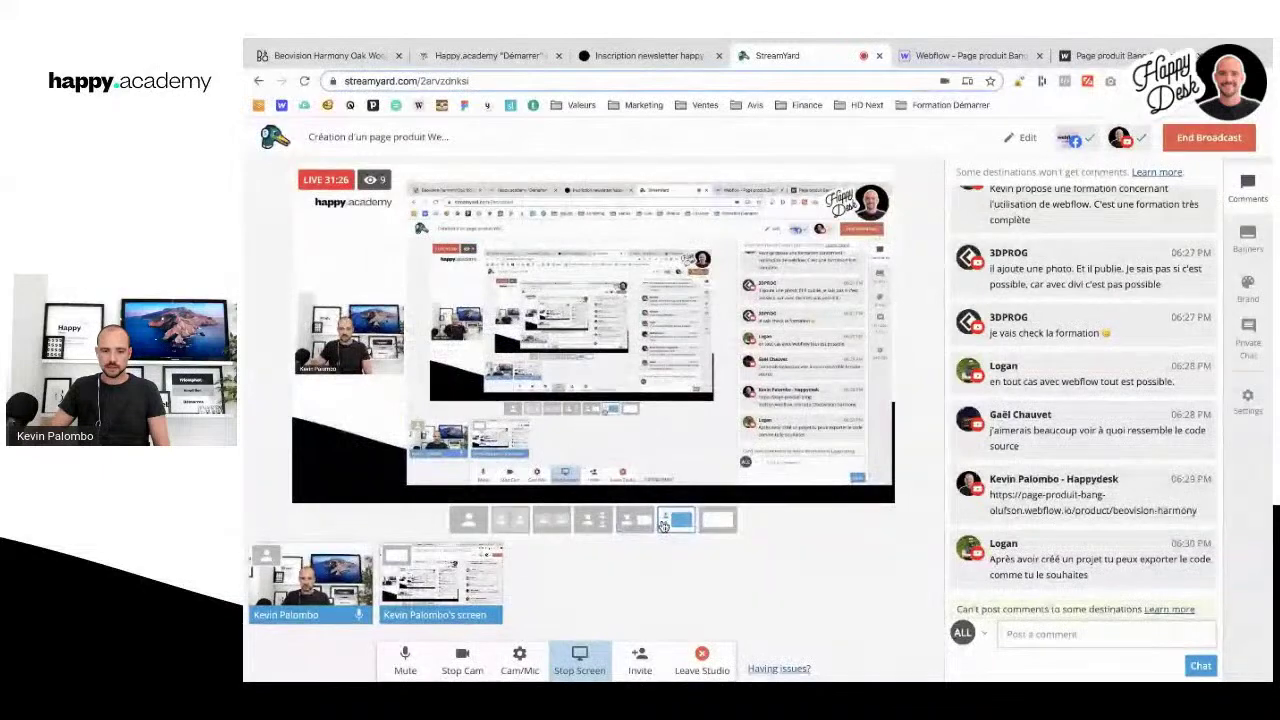
left_click(634, 520)
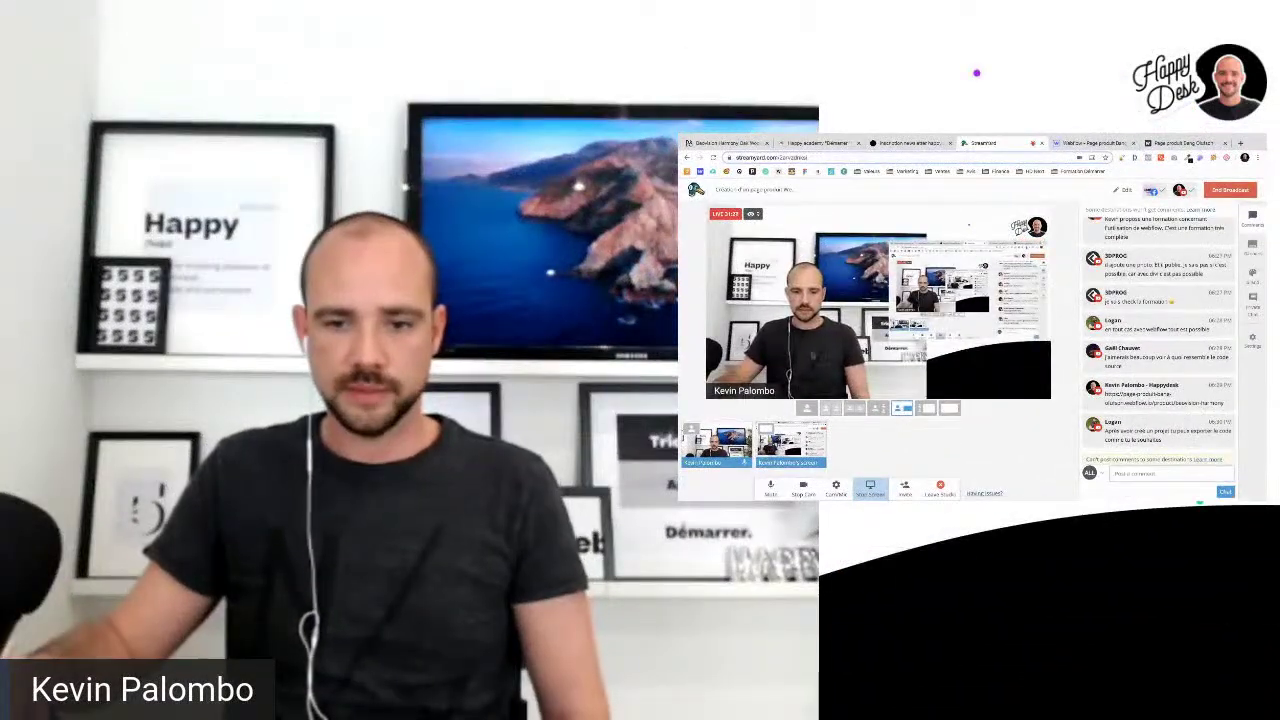
left_click(1077, 144)
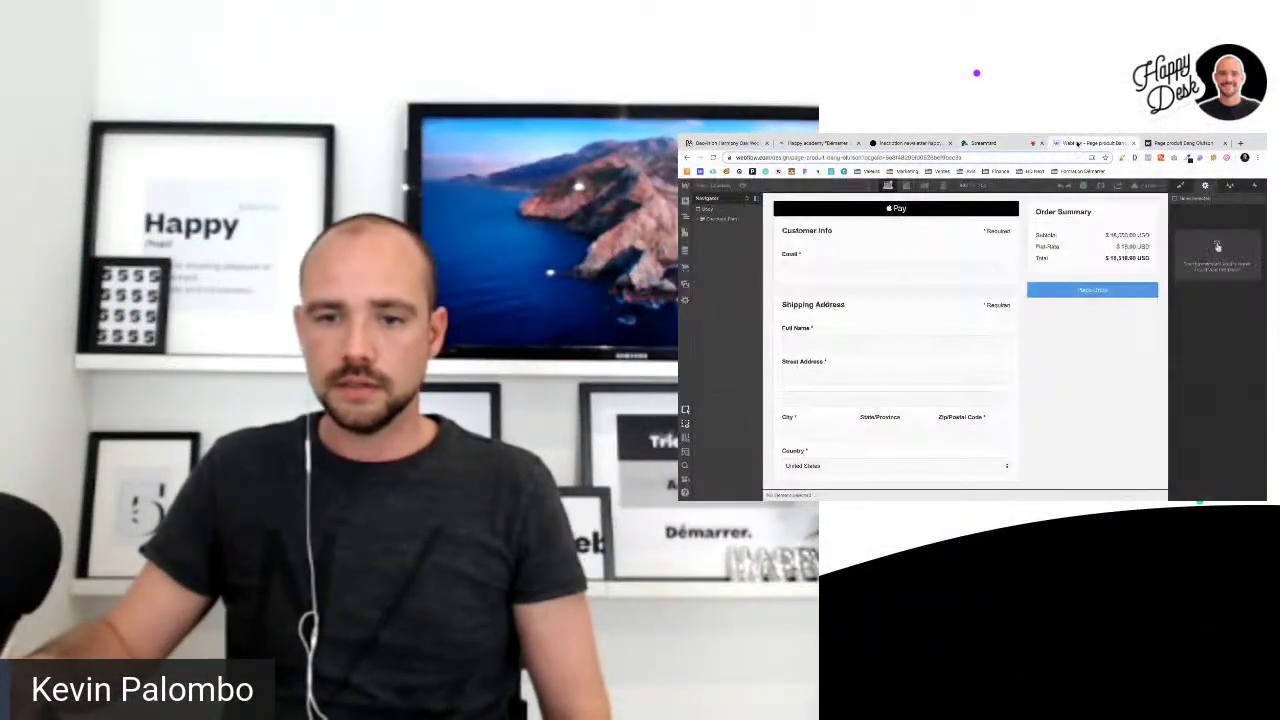
left_click(1010, 144)
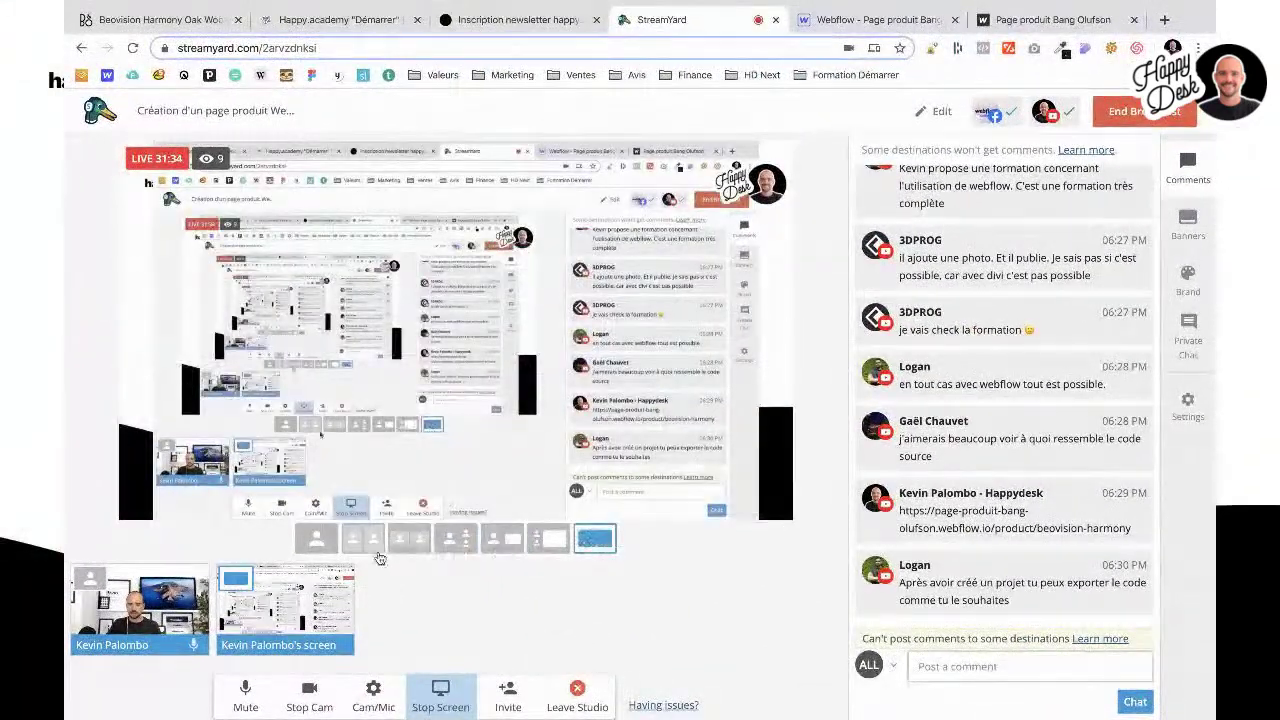
left_click(812, 408)
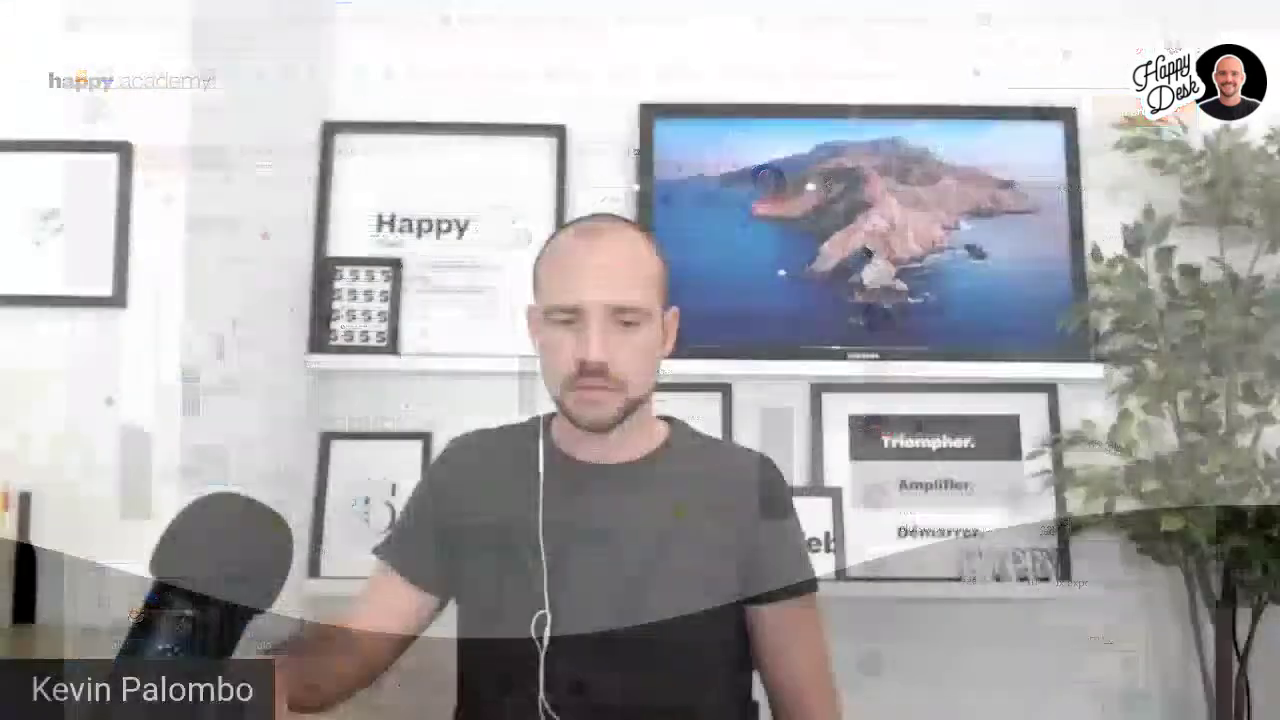
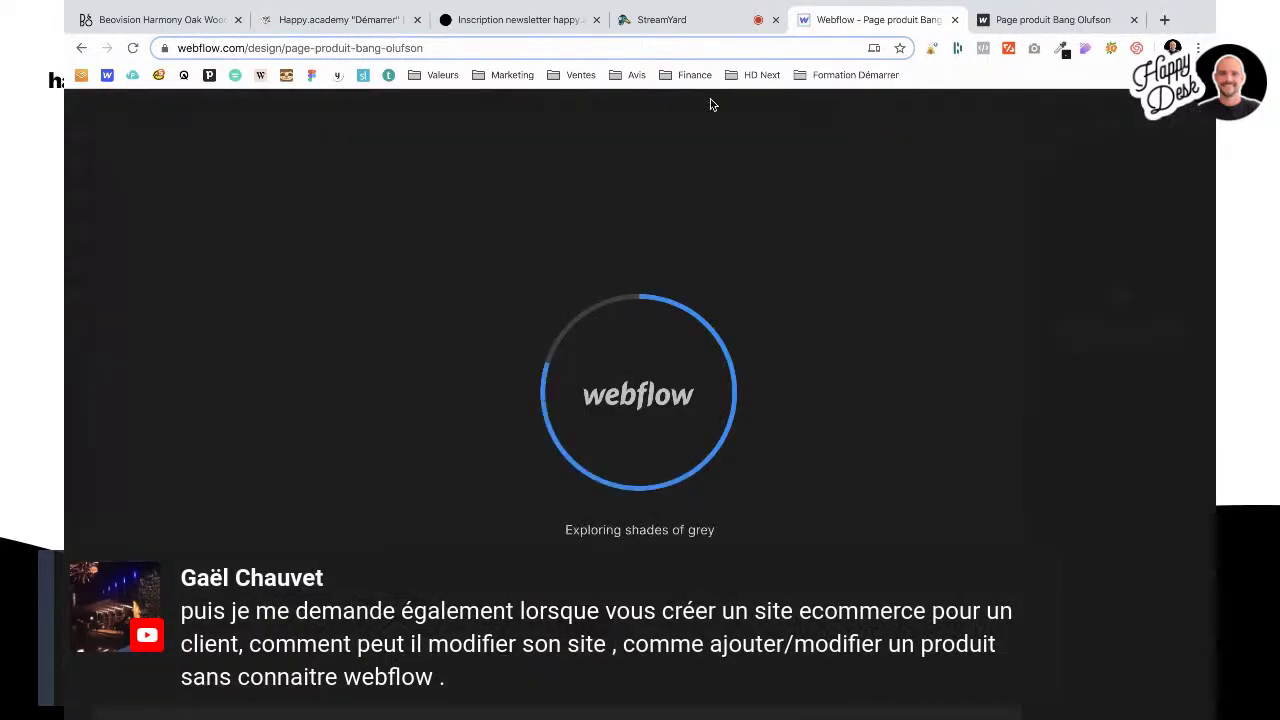
Step: Switch between StreamYard and Webflow to review the highlighted viewer question about clients editing their ecommerce site
left_click(679, 22)
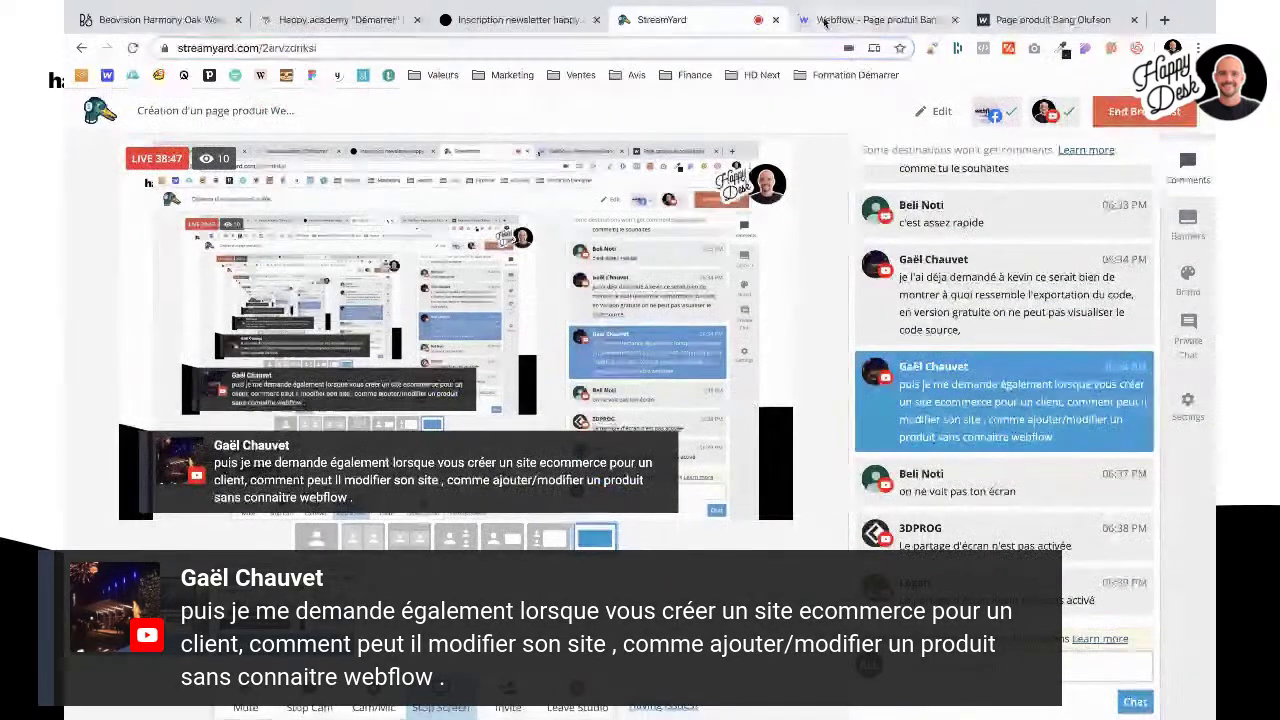
left_click(872, 20)
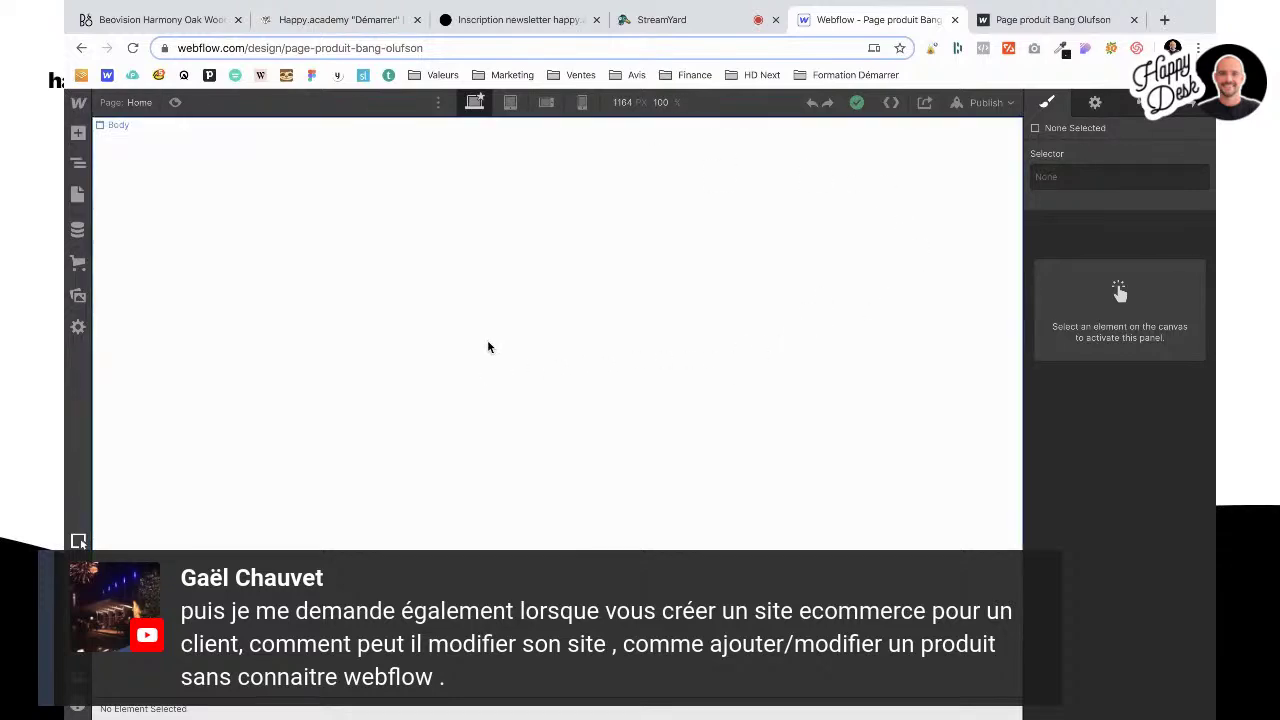
left_click(674, 31)
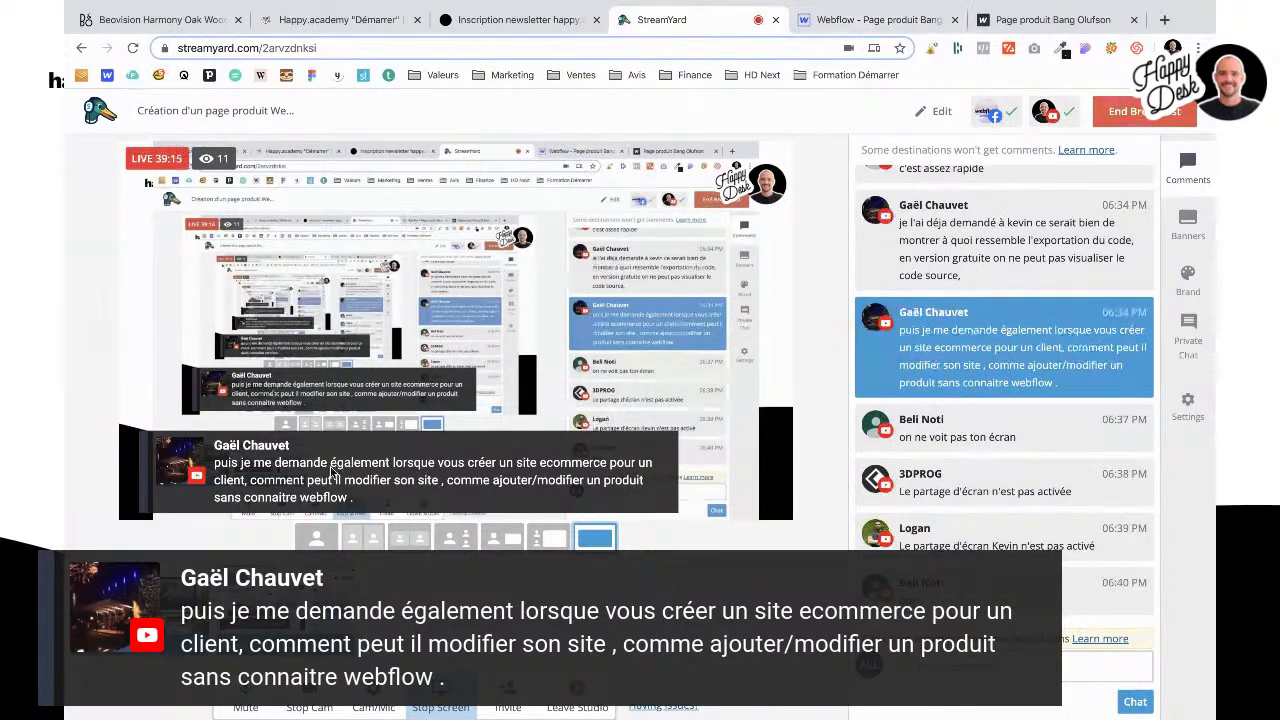
Step: Back in Webflow, open the project settings and review the Hosting, Editor and Billing settings
left_click(880, 20)
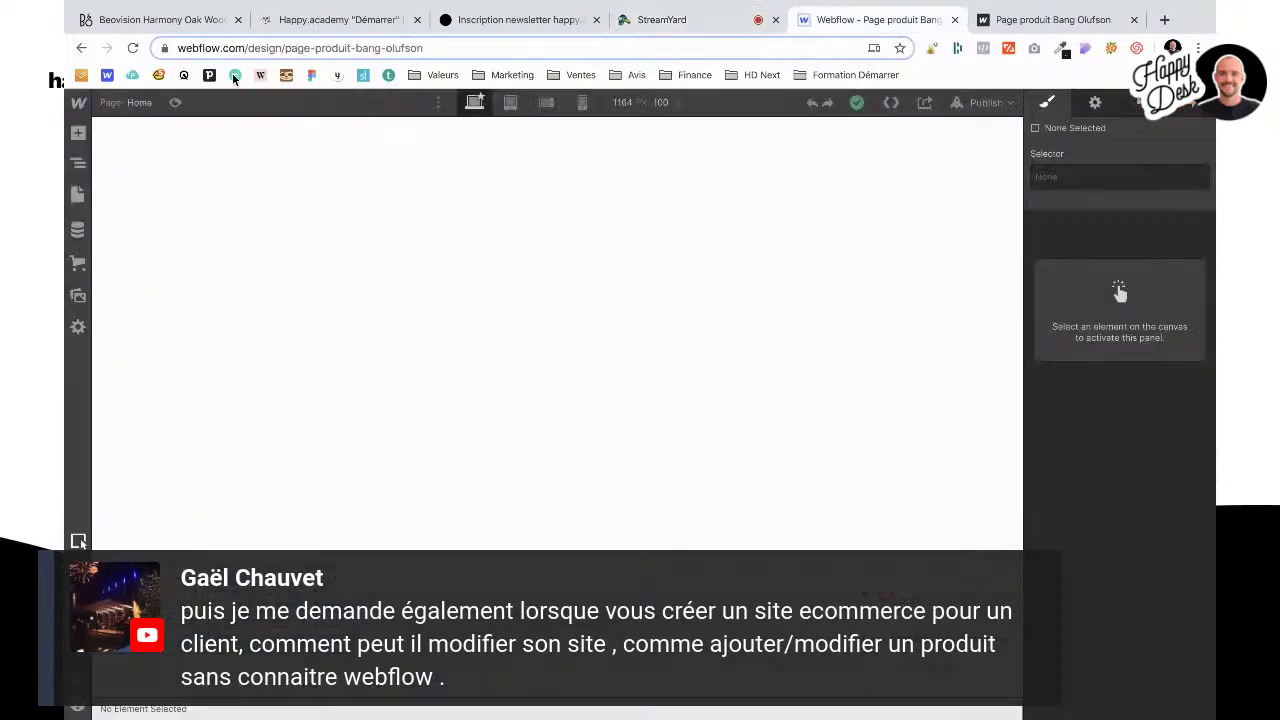
left_click(77, 108)
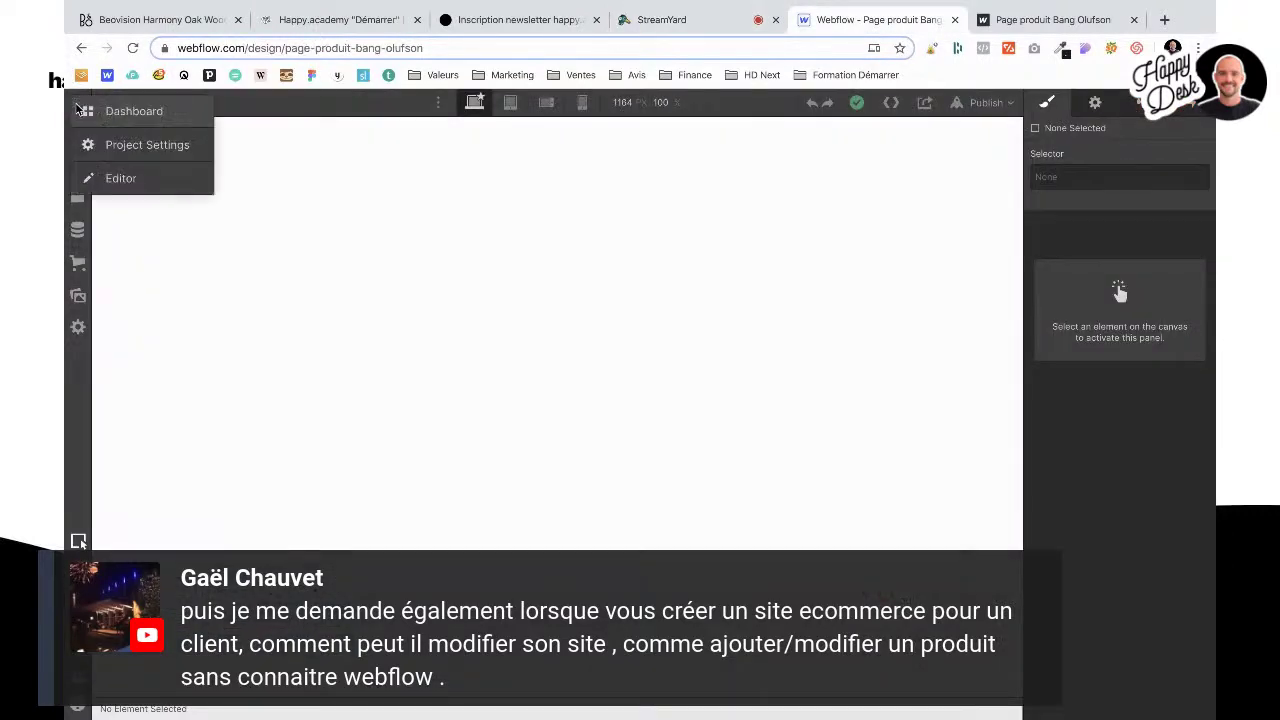
left_click(166, 144)
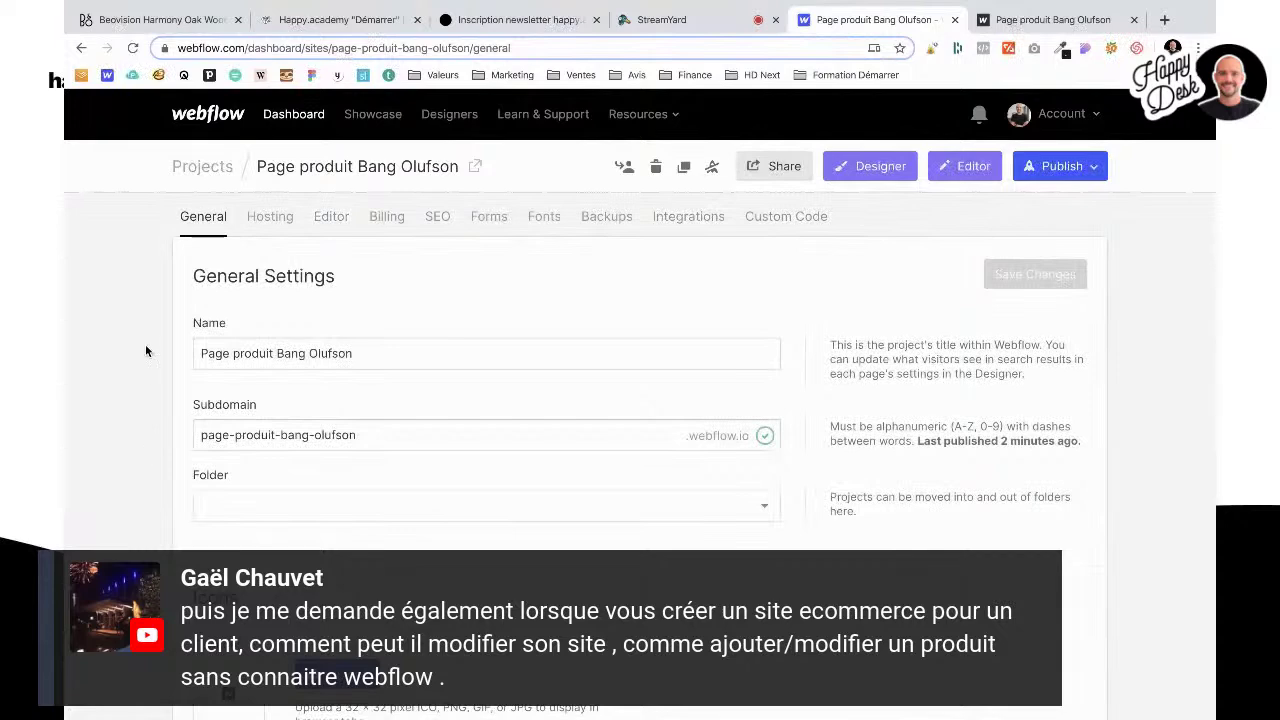
left_click(258, 220)
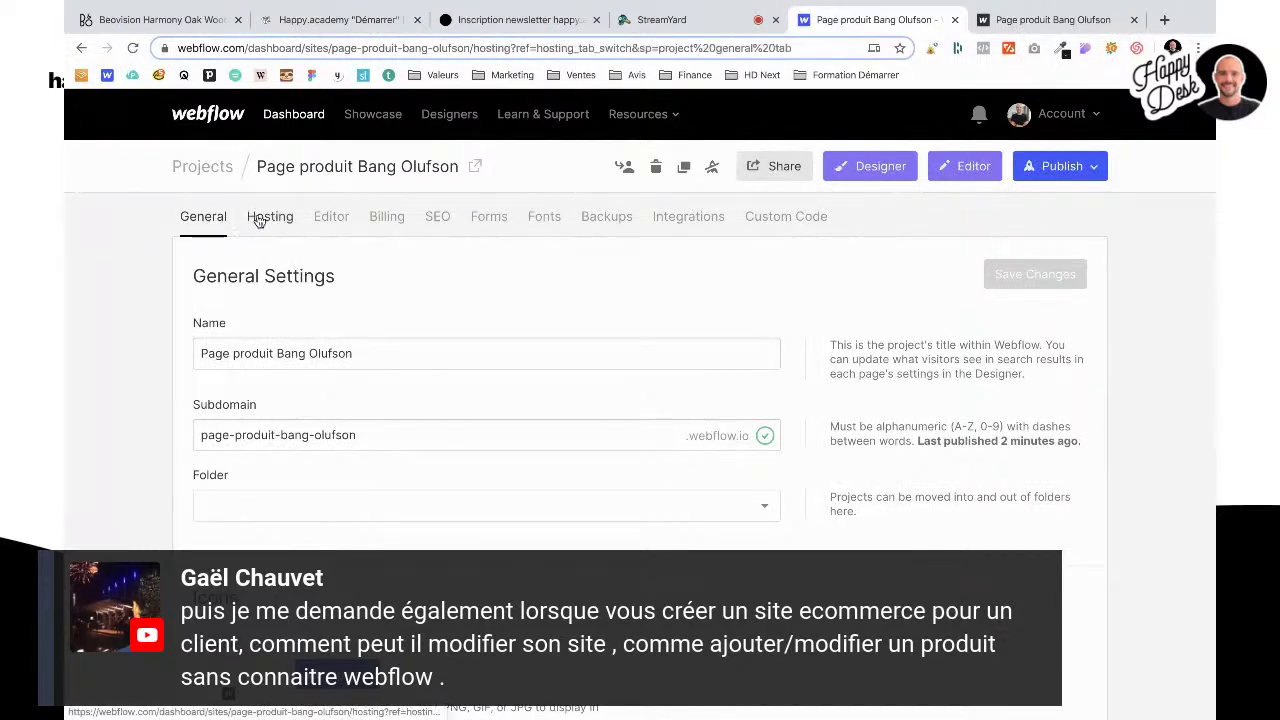
left_click(329, 219)
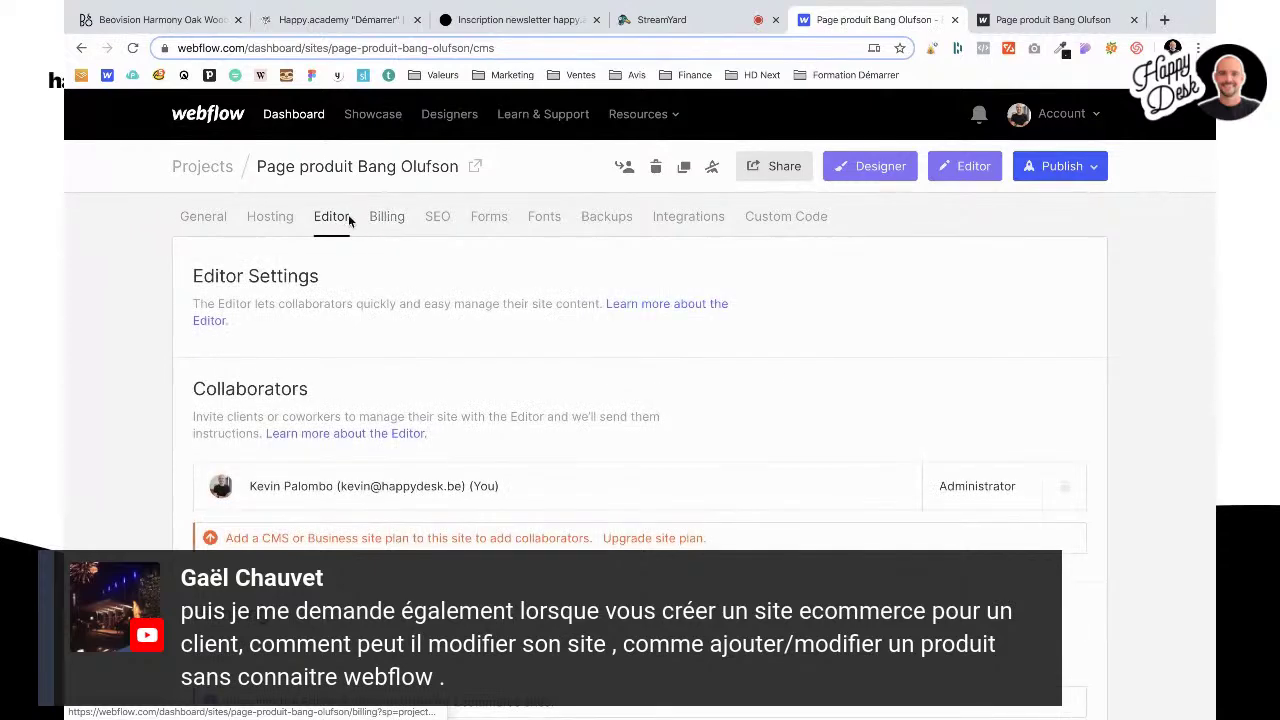
left_click(382, 216)
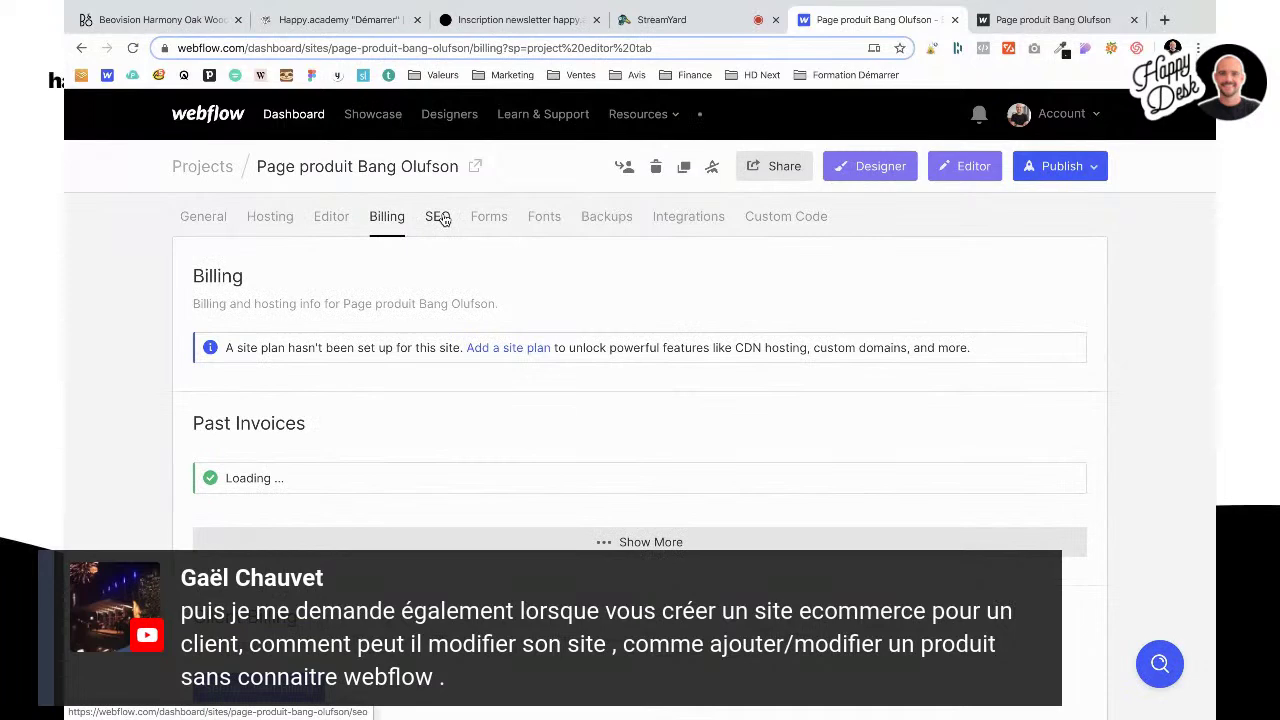
scroll(340, 461, "down", 3)
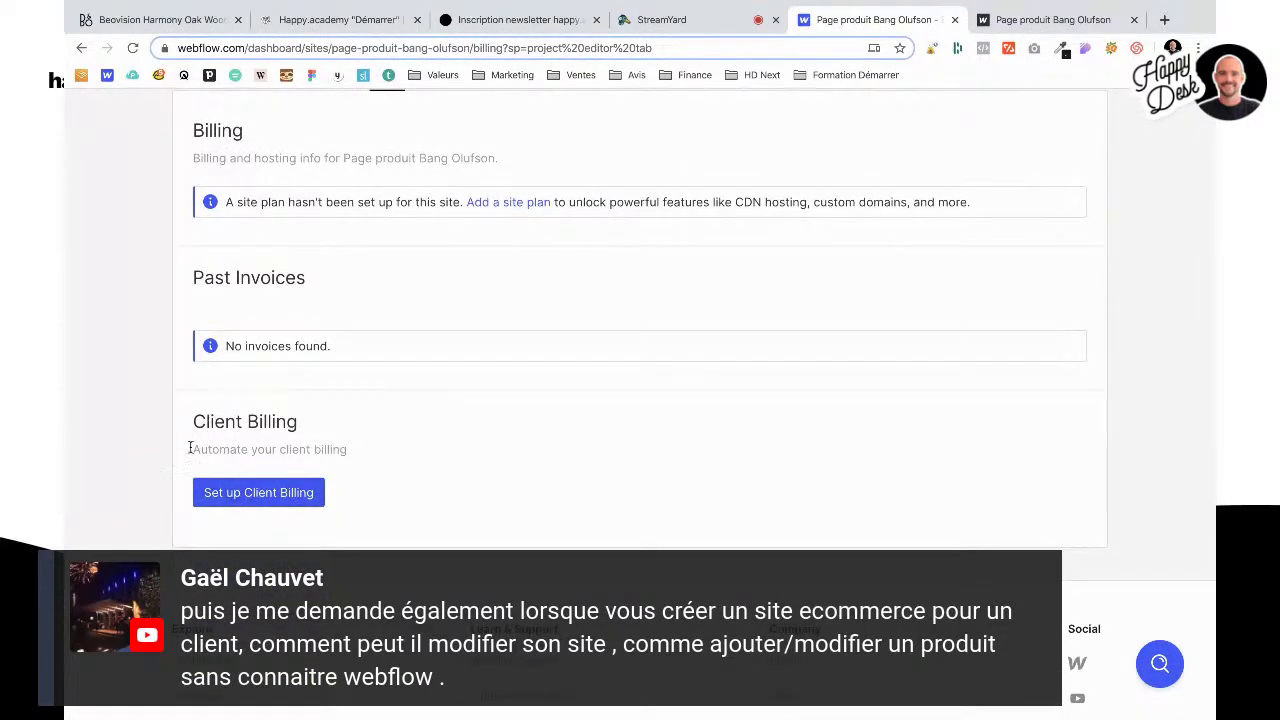
scroll(255, 465, "up", 3)
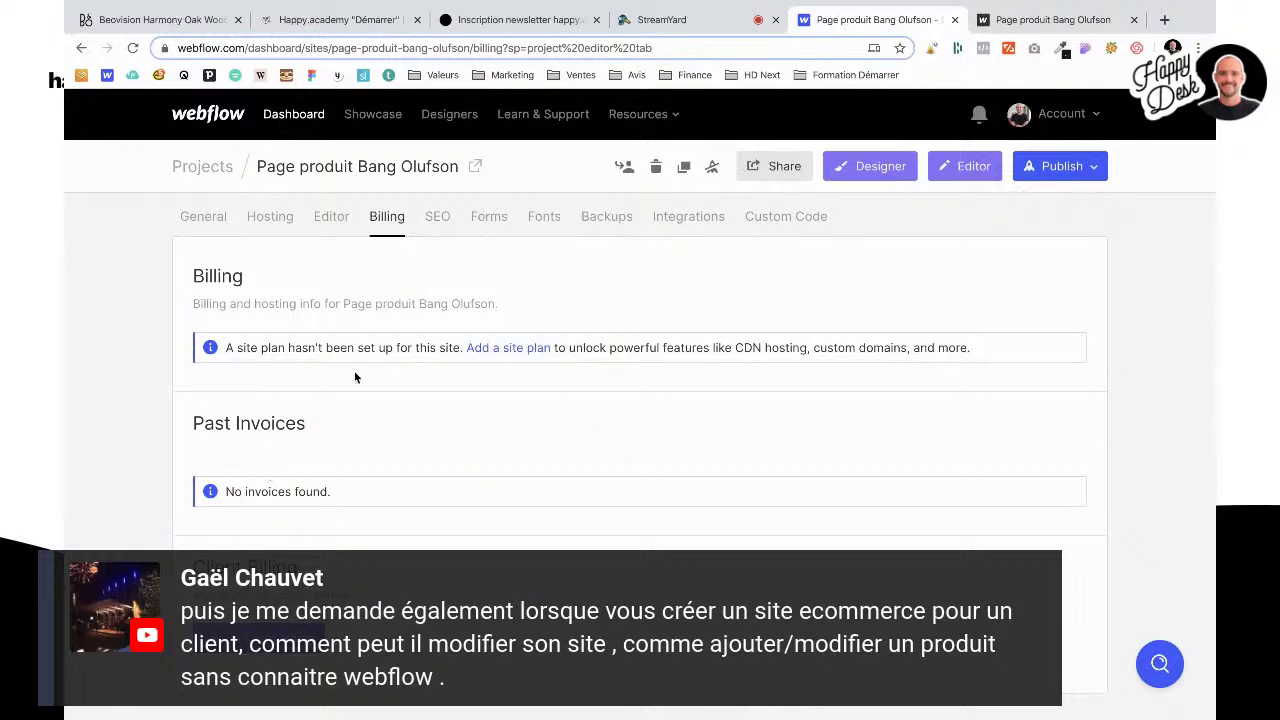
Step: Look over the project's SEO settings, and return to the Editor settings to examine the Collaborators section
left_click(440, 222)
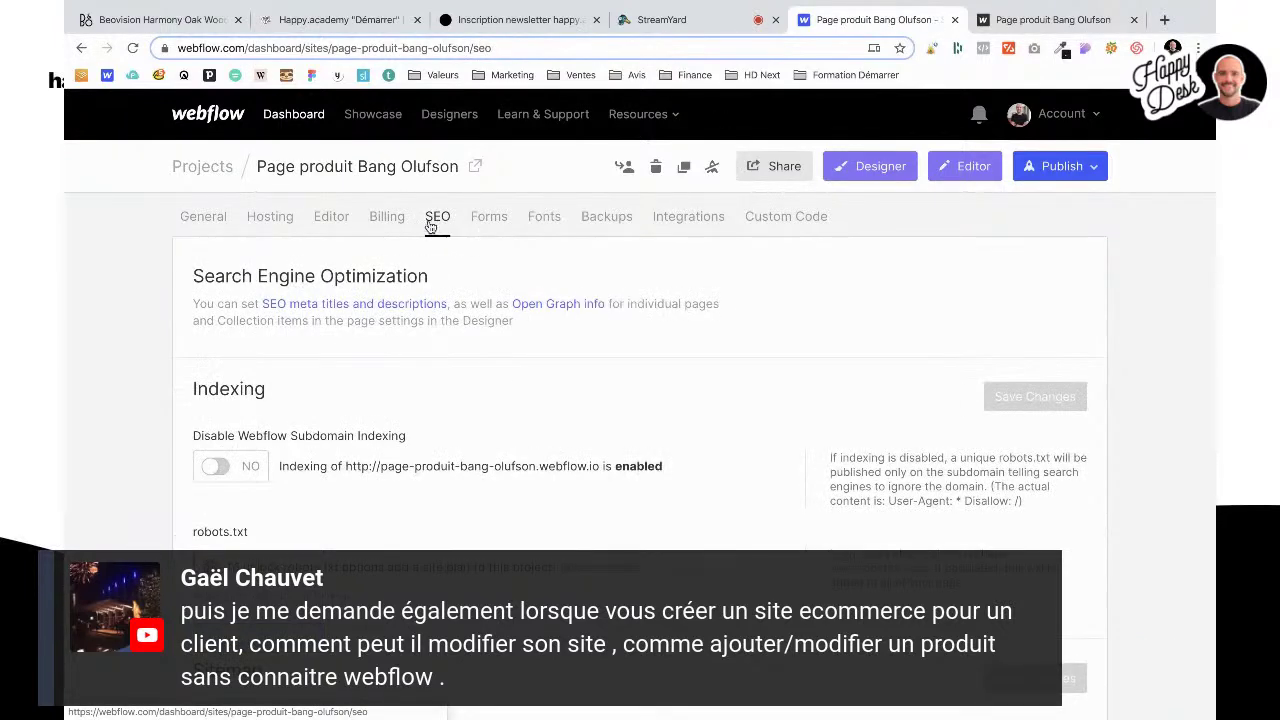
scroll(324, 443, "down", 3)
scroll(323, 443, "up", 3)
left_click(382, 232)
left_click(332, 230)
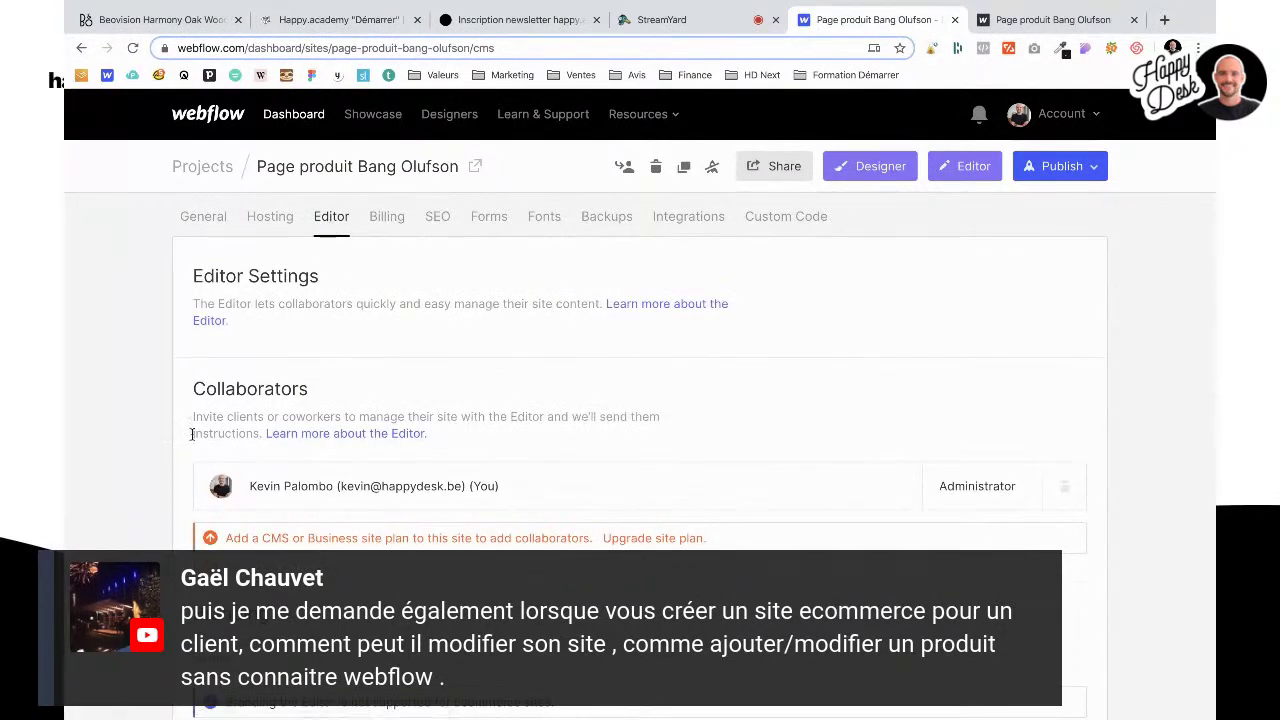
scroll(200, 480, "down", 1)
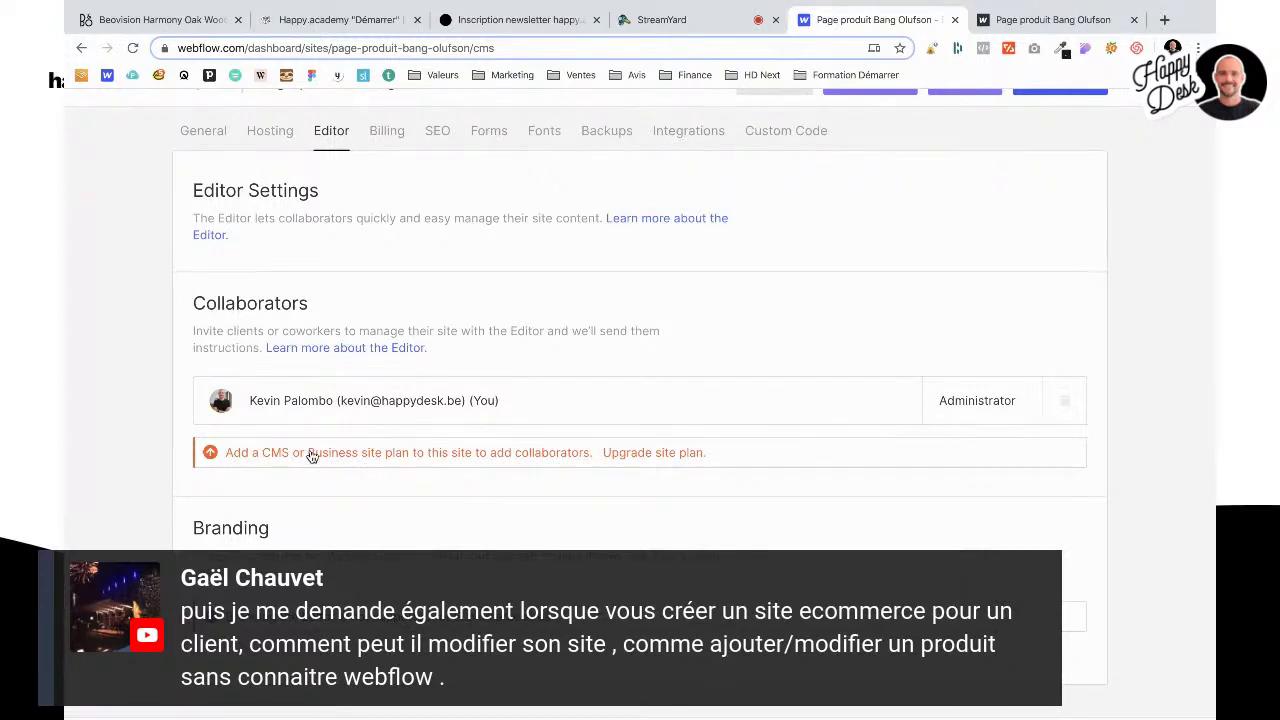
scroll(738, 445, "up", 2)
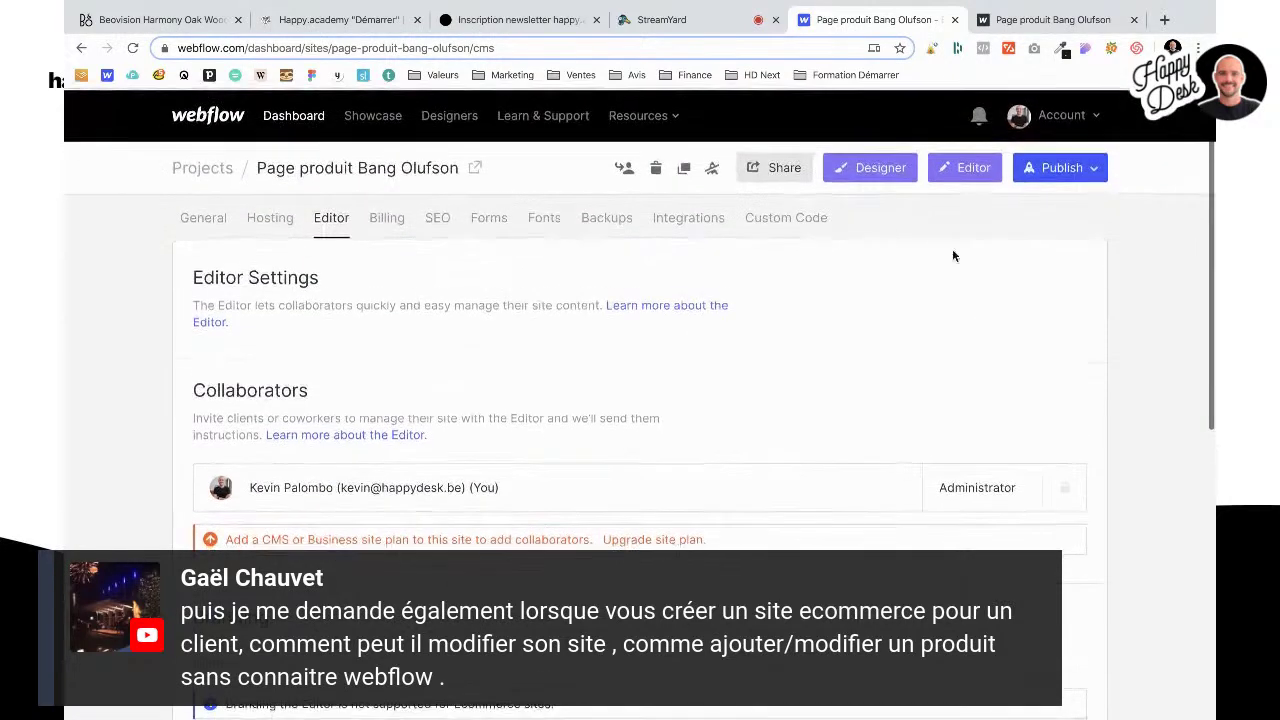
Step: Open the site in the Webflow Editor and go to the "Autre produit" product page
left_click(959, 167)
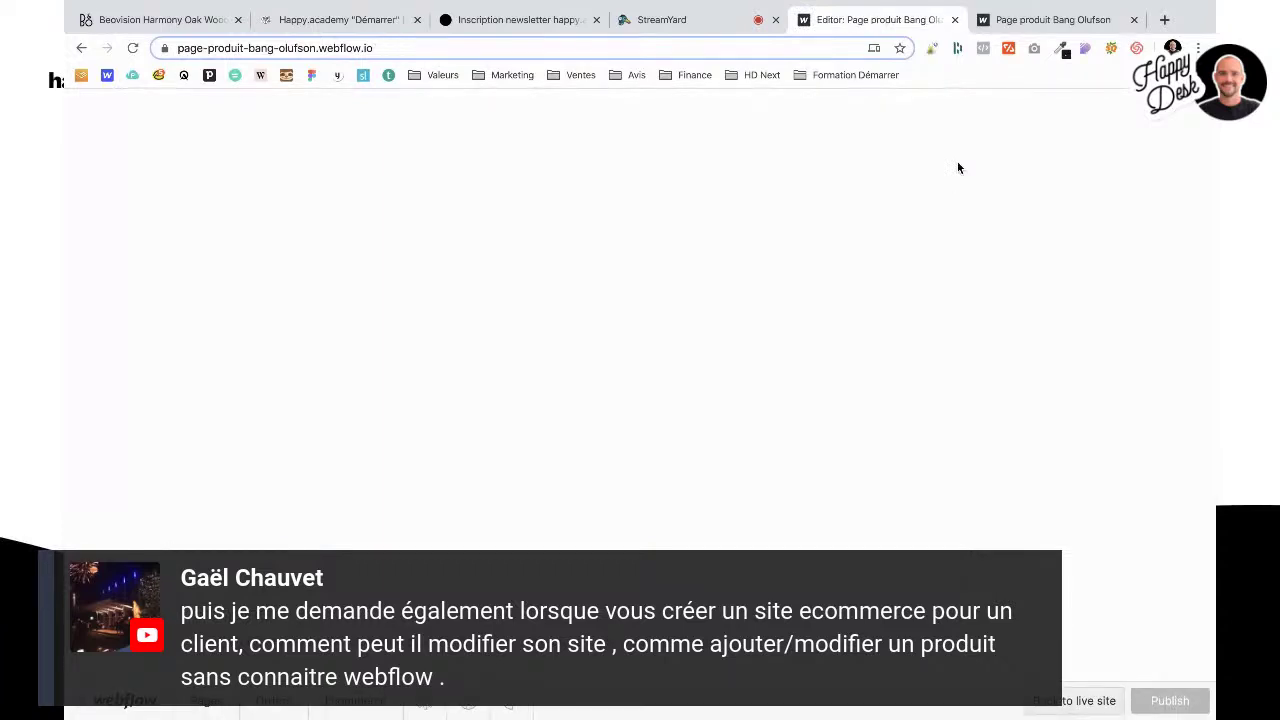
left_click(206, 706)
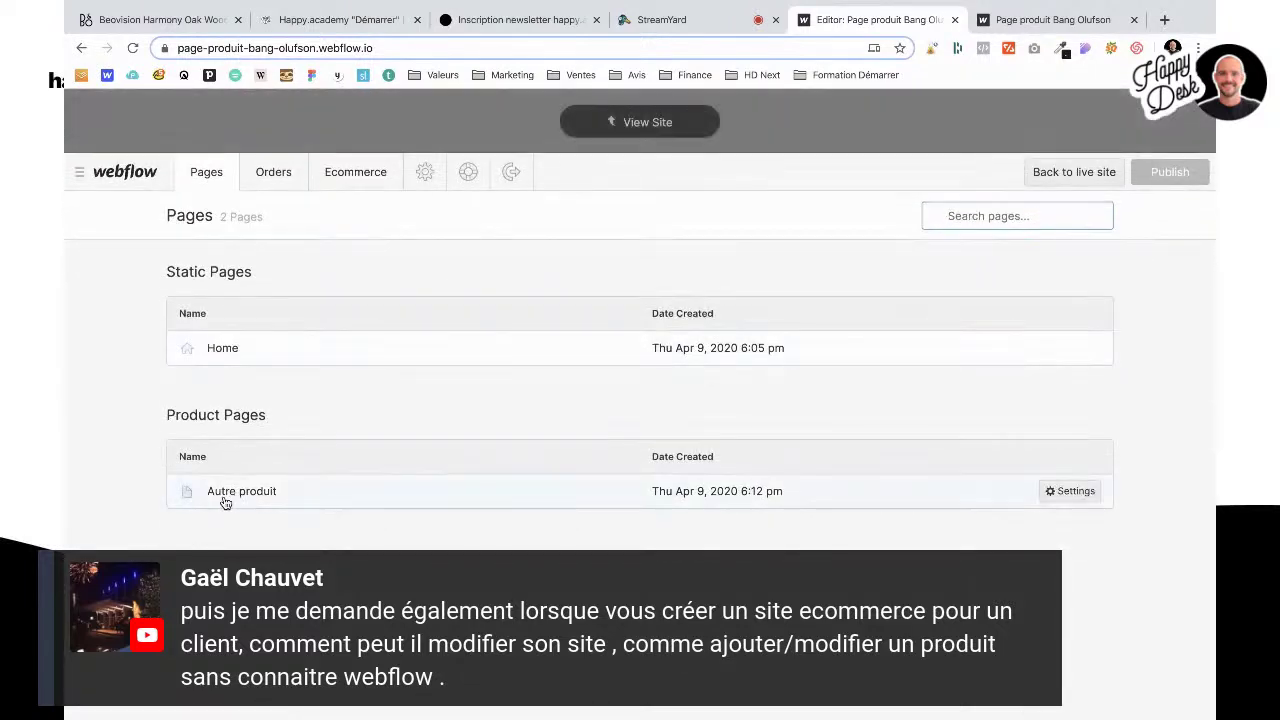
left_click(223, 493)
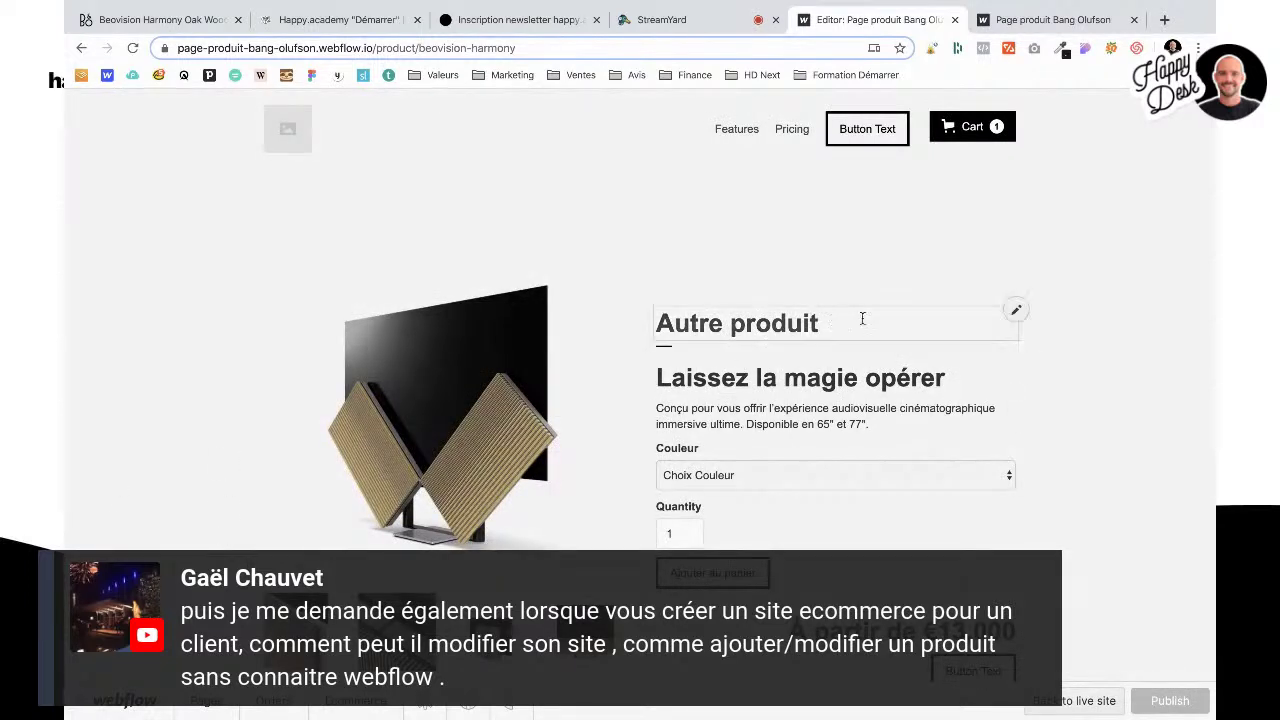
Step: Rename the product title on the page to "Beovision"
left_click(1017, 314)
left_click_drag(906, 320, 657, 316)
type("Beovision")
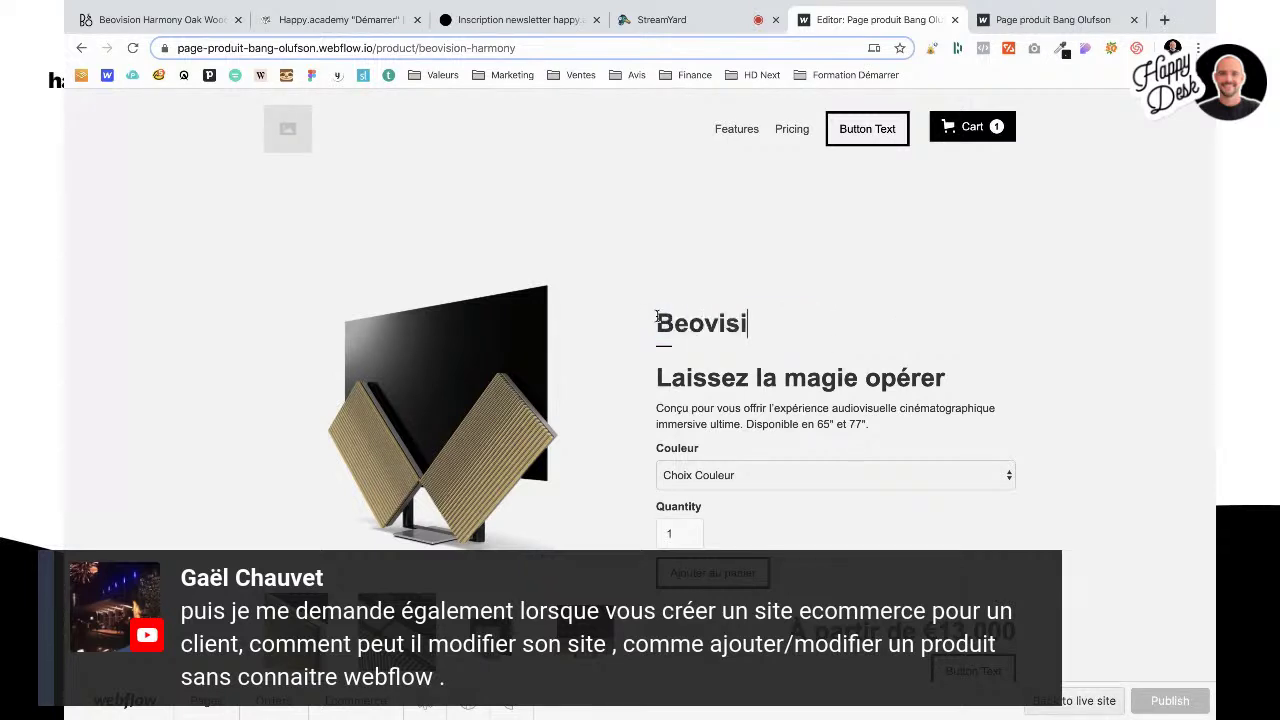
left_click(1098, 359)
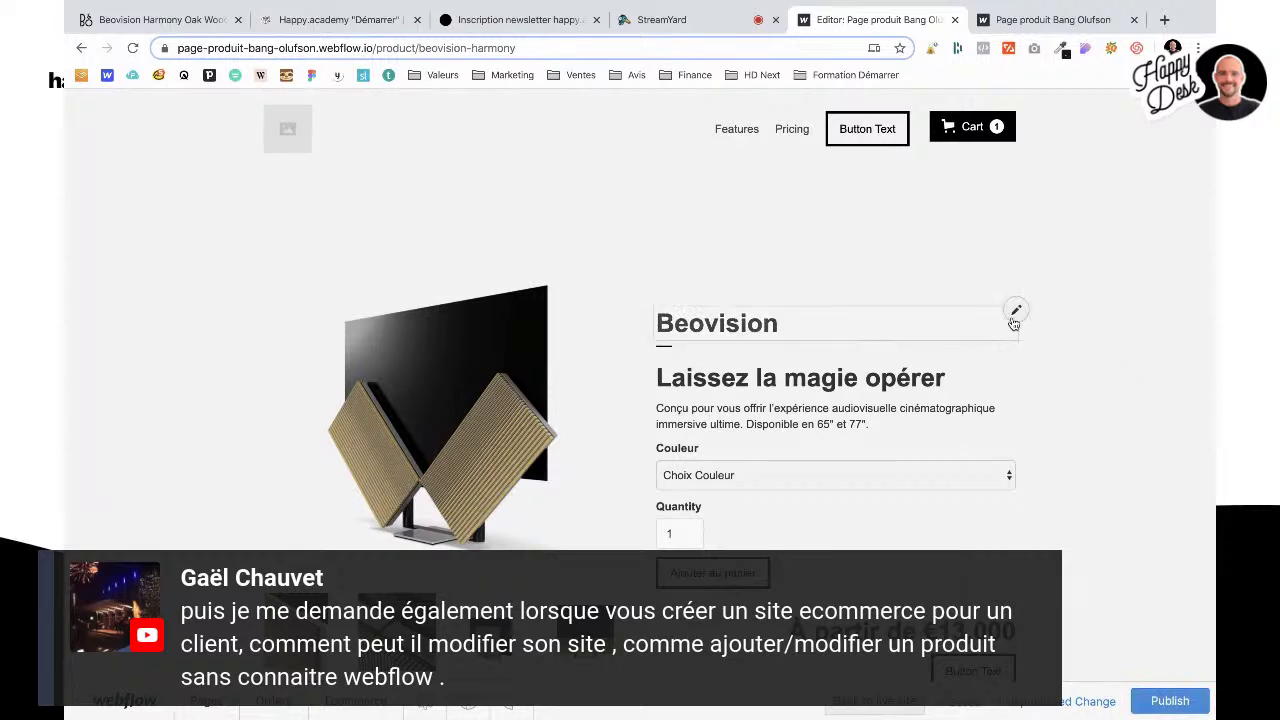
Step: Change the product title on the page to "je change de nom" and publish the change
left_click(1019, 316)
left_click_drag(928, 325, 632, 333)
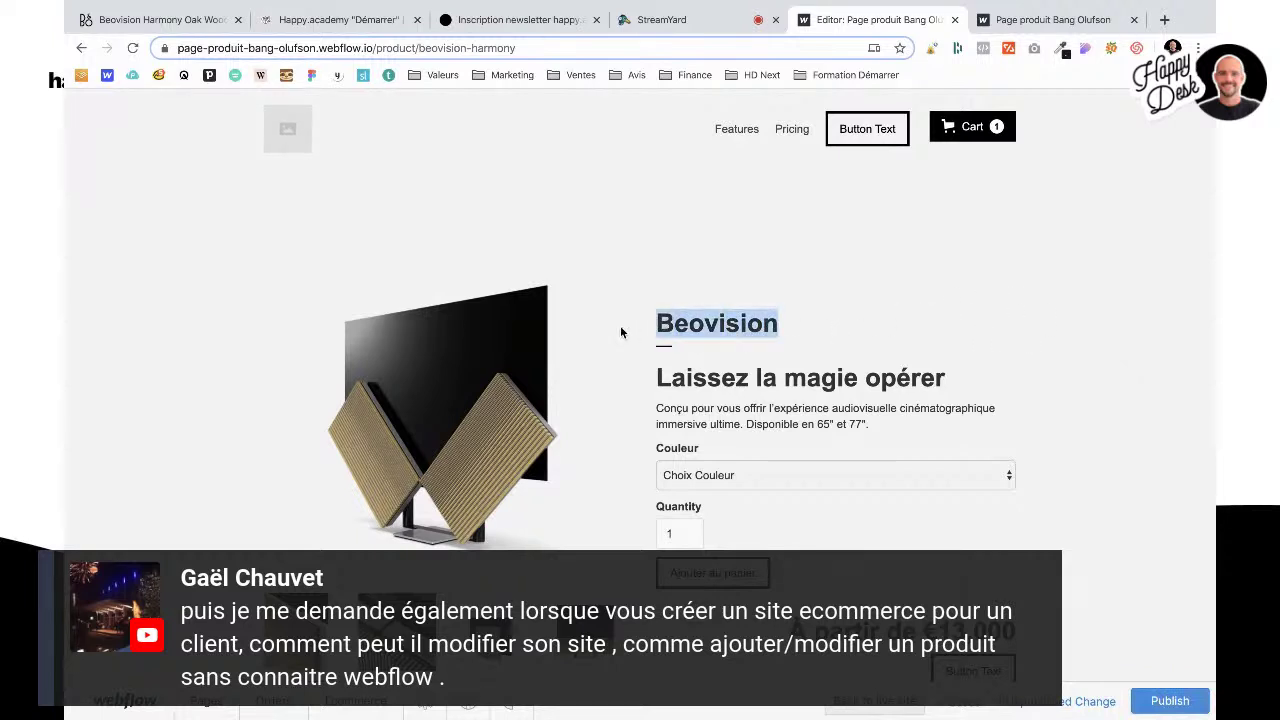
type("je change de")
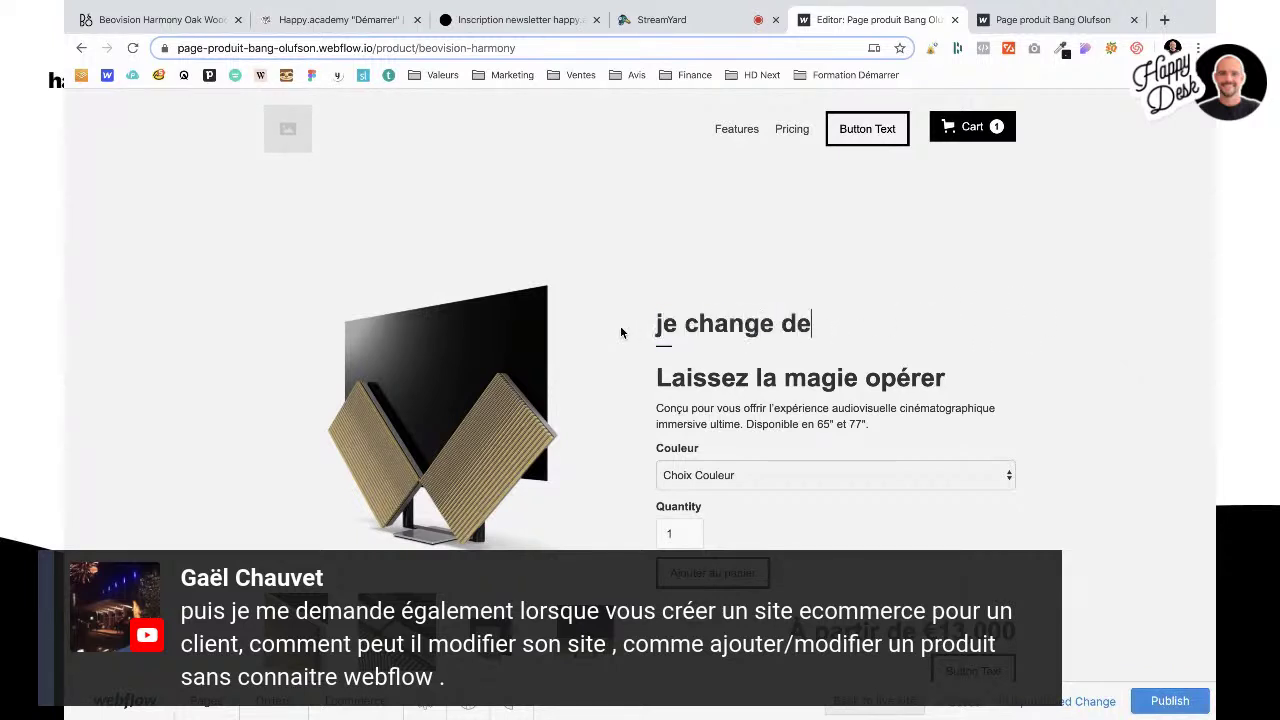
type(" nom")
key("Escape")
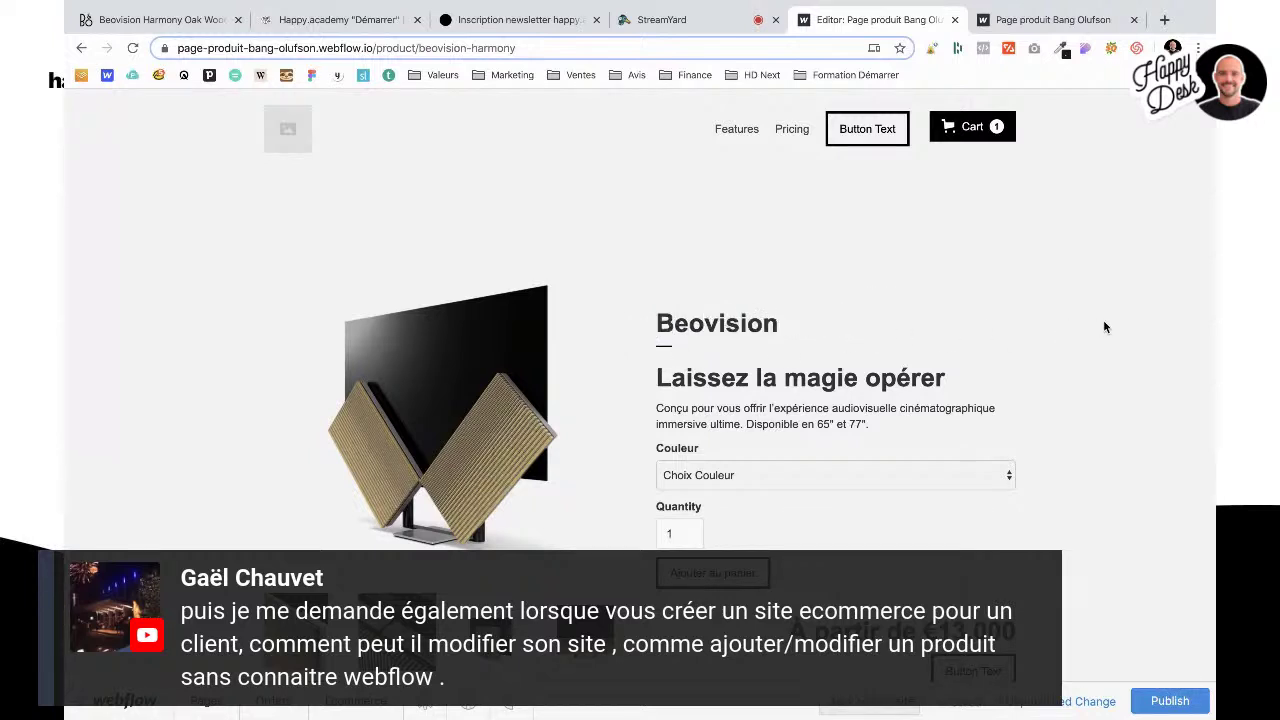
left_click(1160, 701)
left_click(1150, 664)
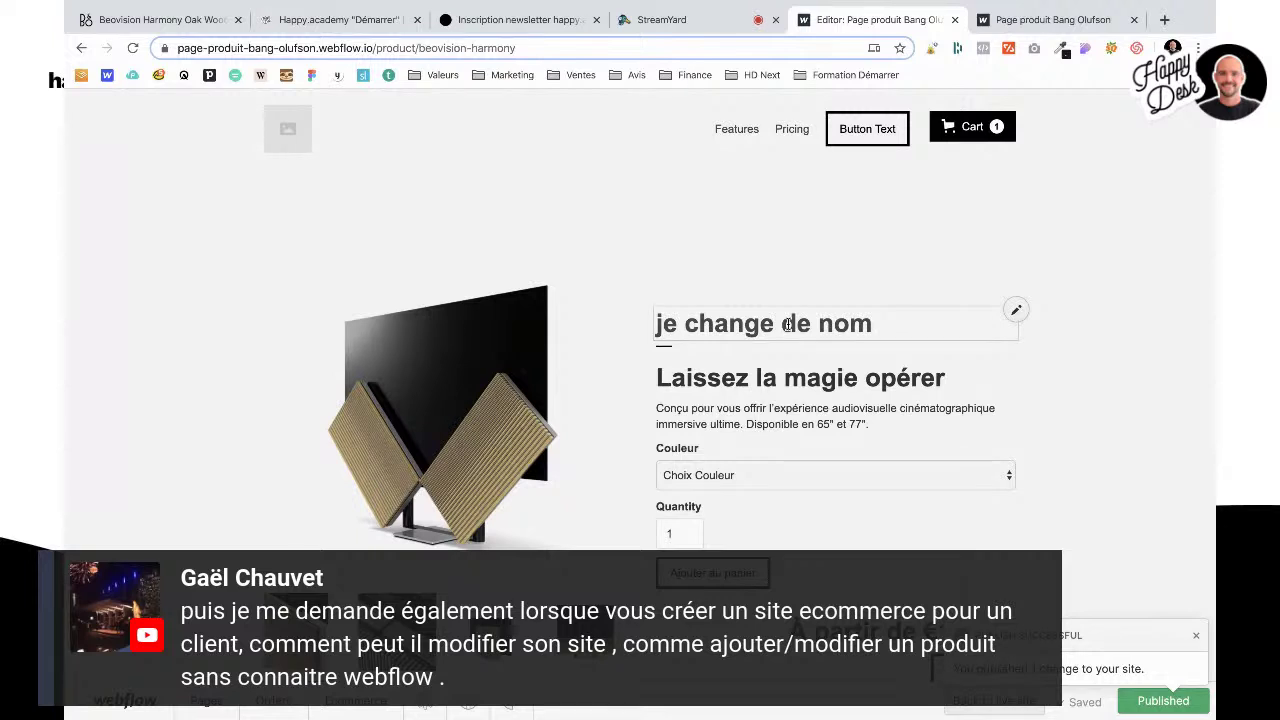
Step: Look over the Editor's page list and Orders section, including the order export options, without exporting
left_click(204, 705)
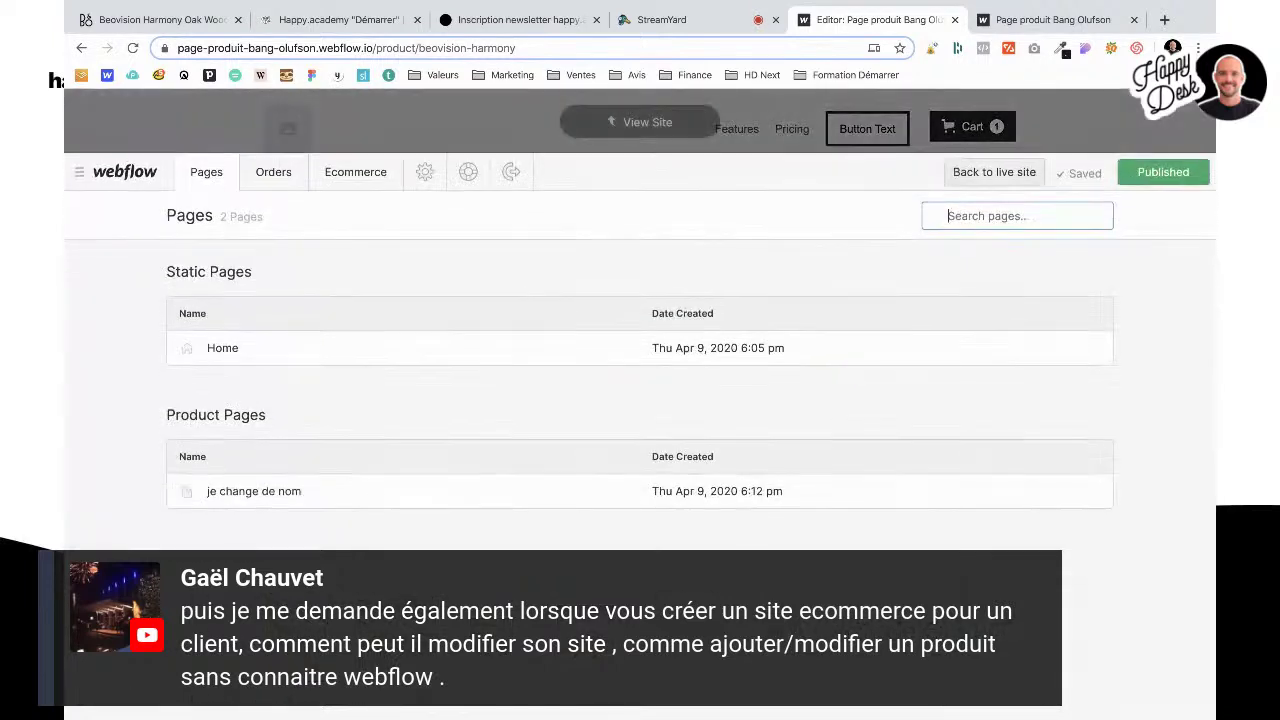
left_click(261, 174)
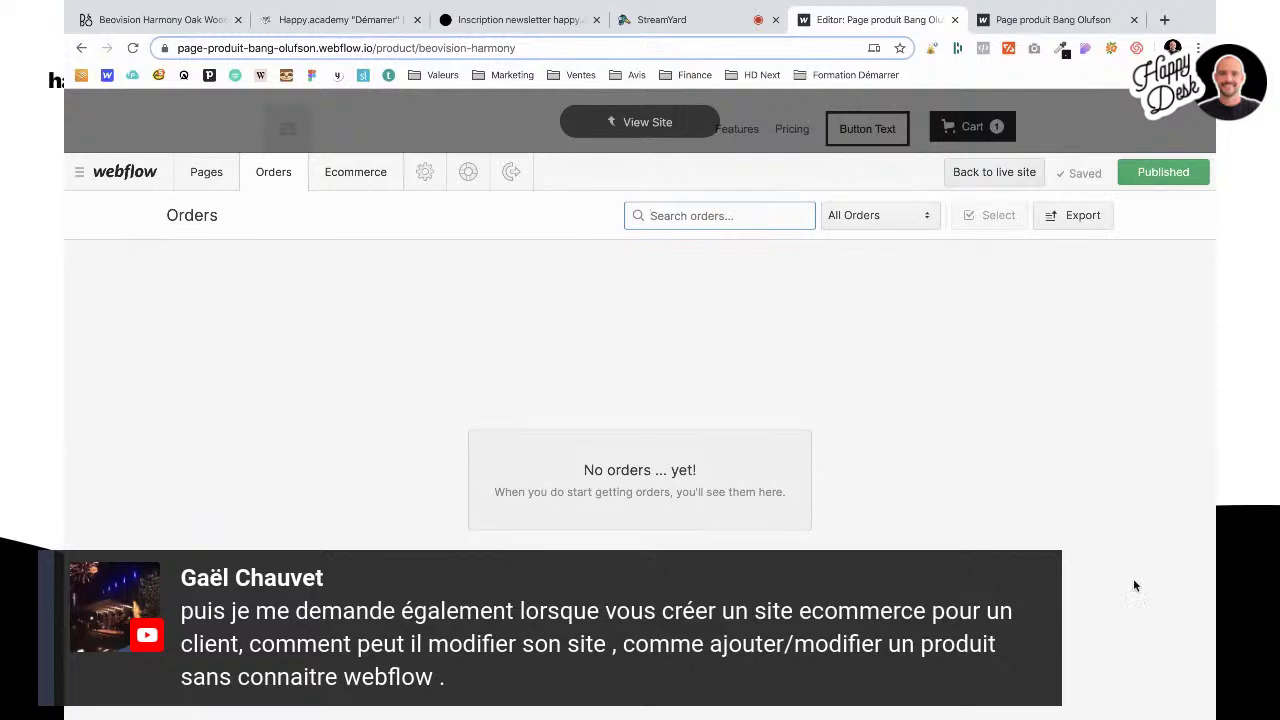
left_click(1061, 216)
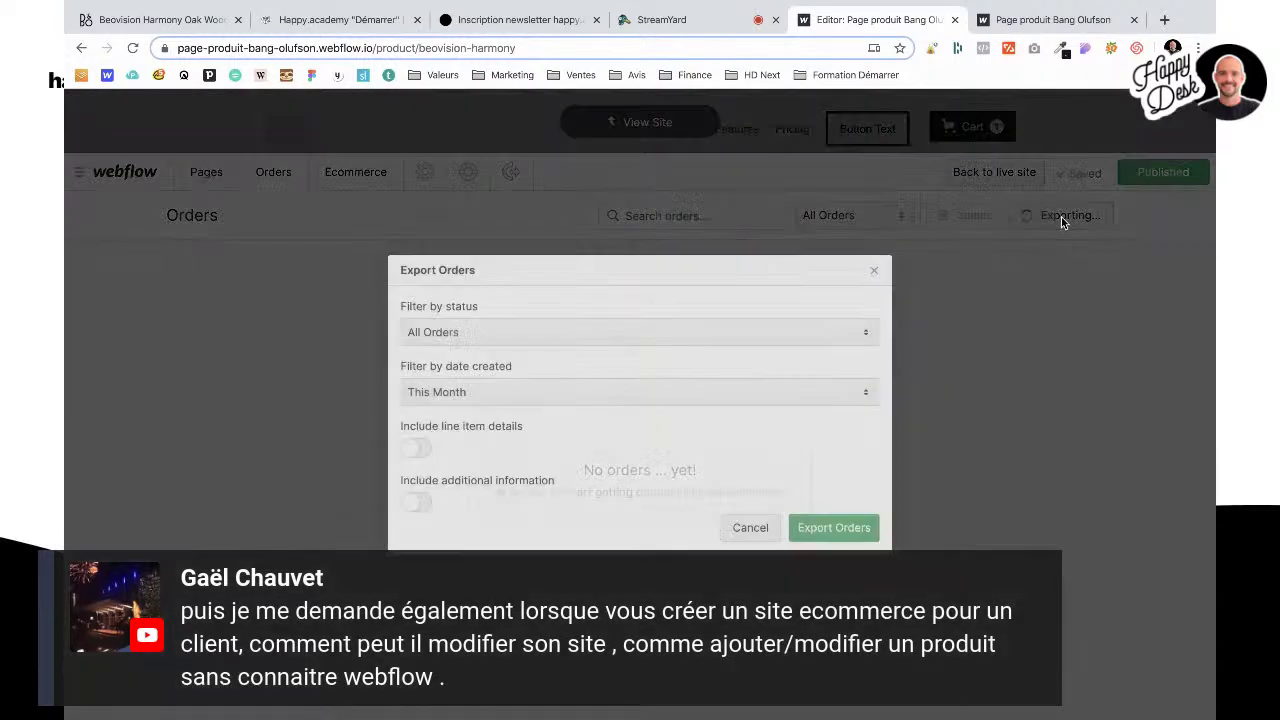
left_click(738, 530)
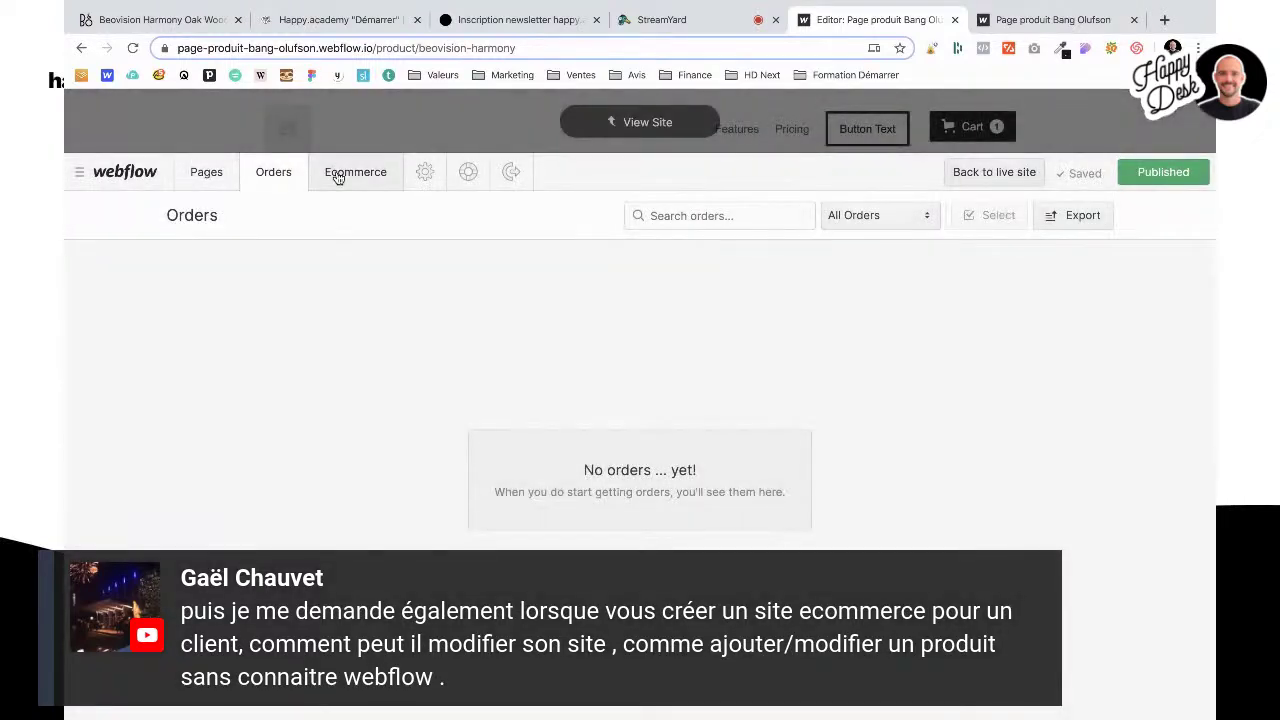
Step: Examine the ecommerce Categories section and its new category form, without creating a category
left_click(338, 177)
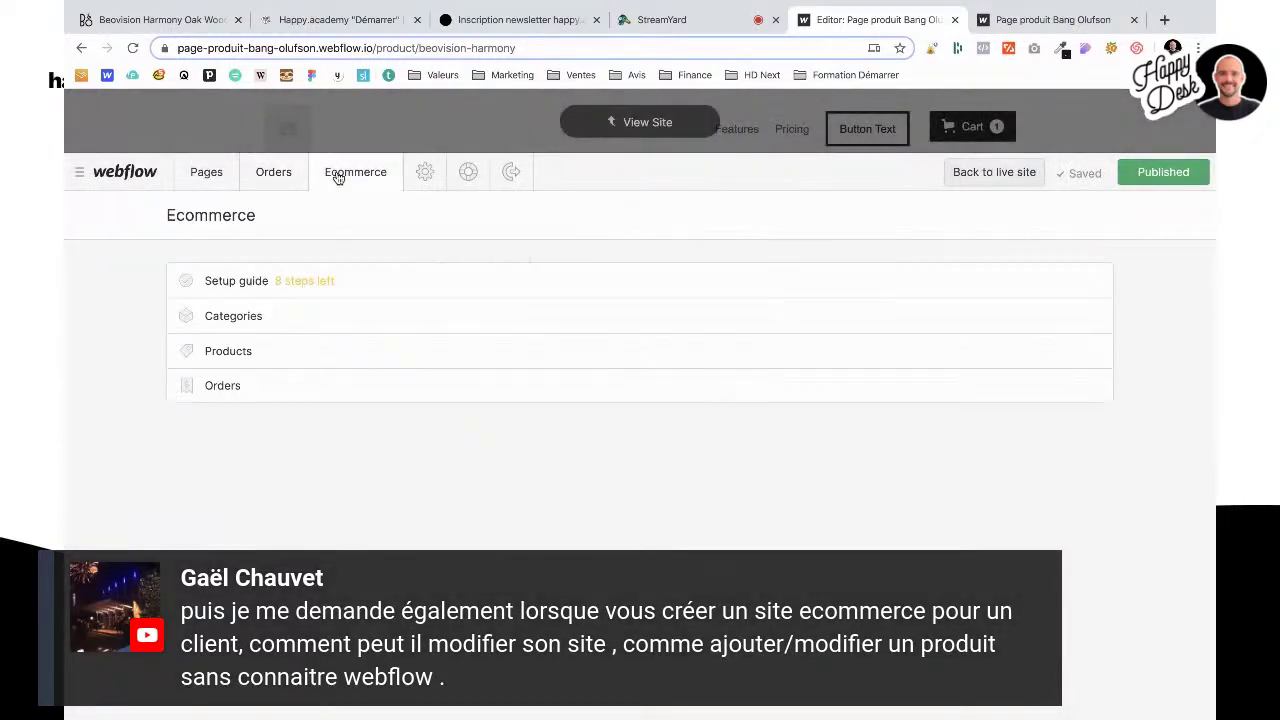
left_click(229, 317)
left_click(1037, 218)
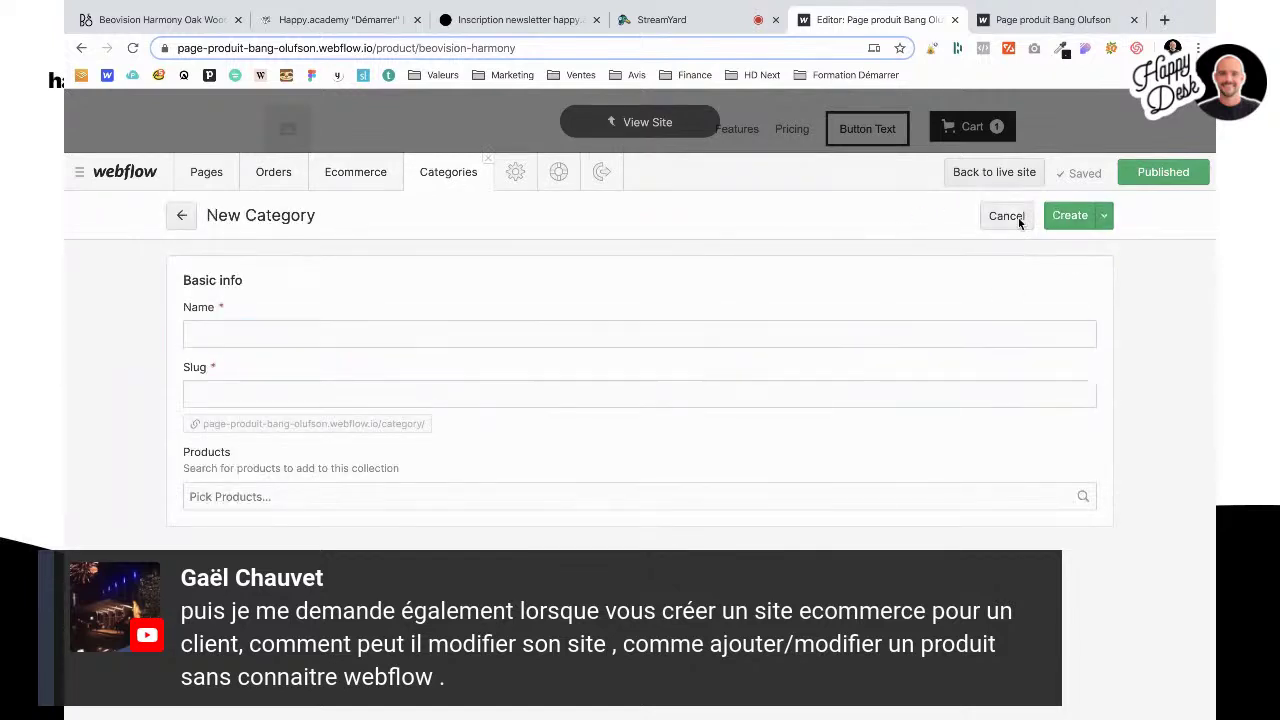
left_click(1010, 216)
Step: Open the product "je change de nom" from the product list, review its fields, options and variants, and save it
left_click(362, 175)
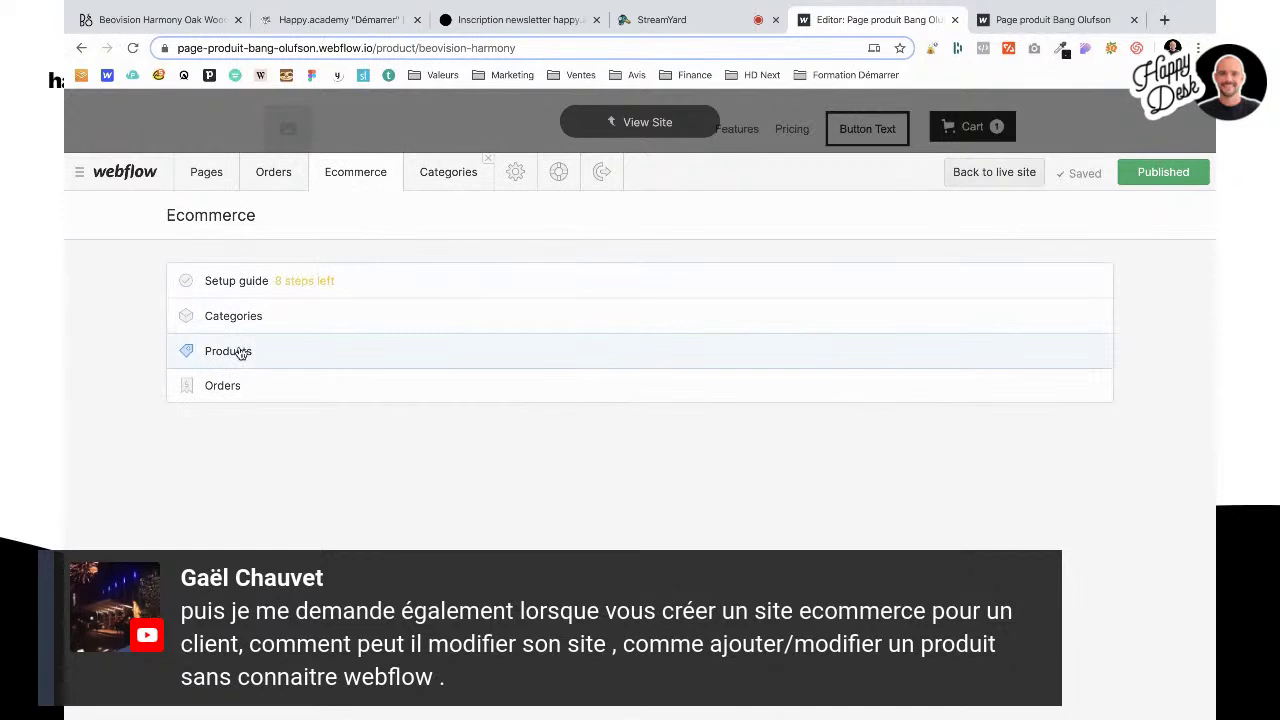
left_click(240, 351)
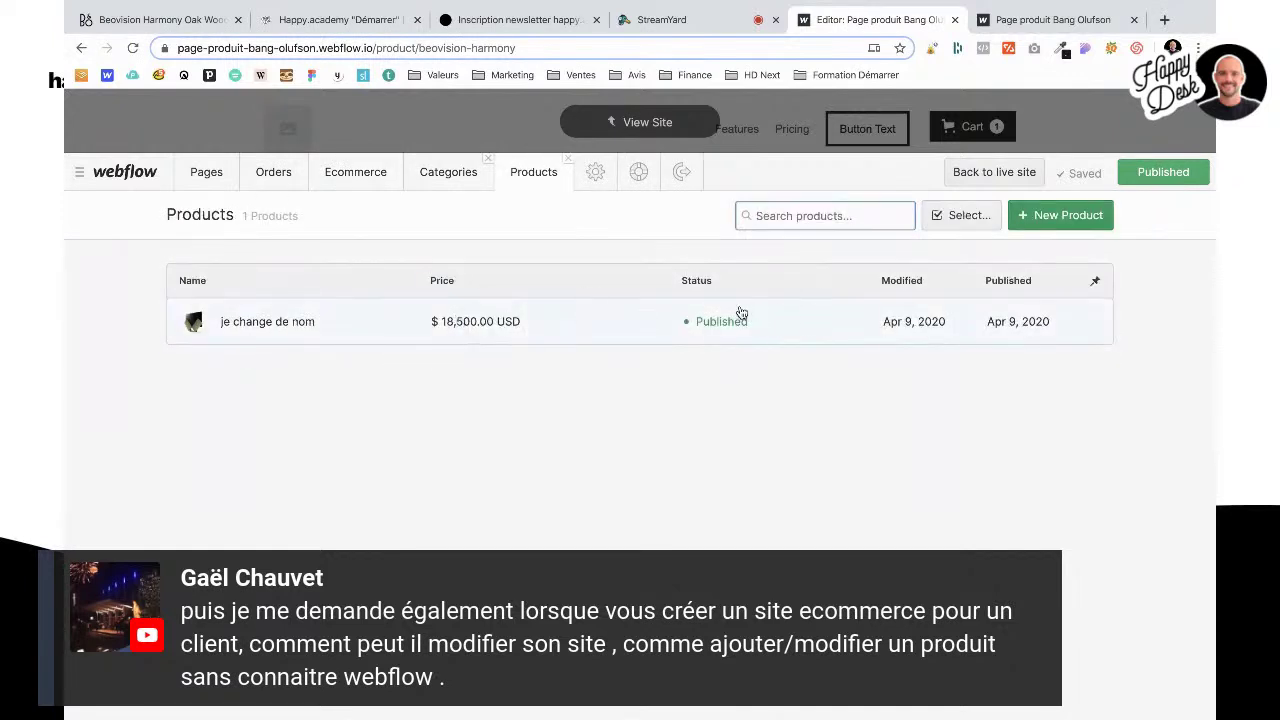
left_click(478, 330)
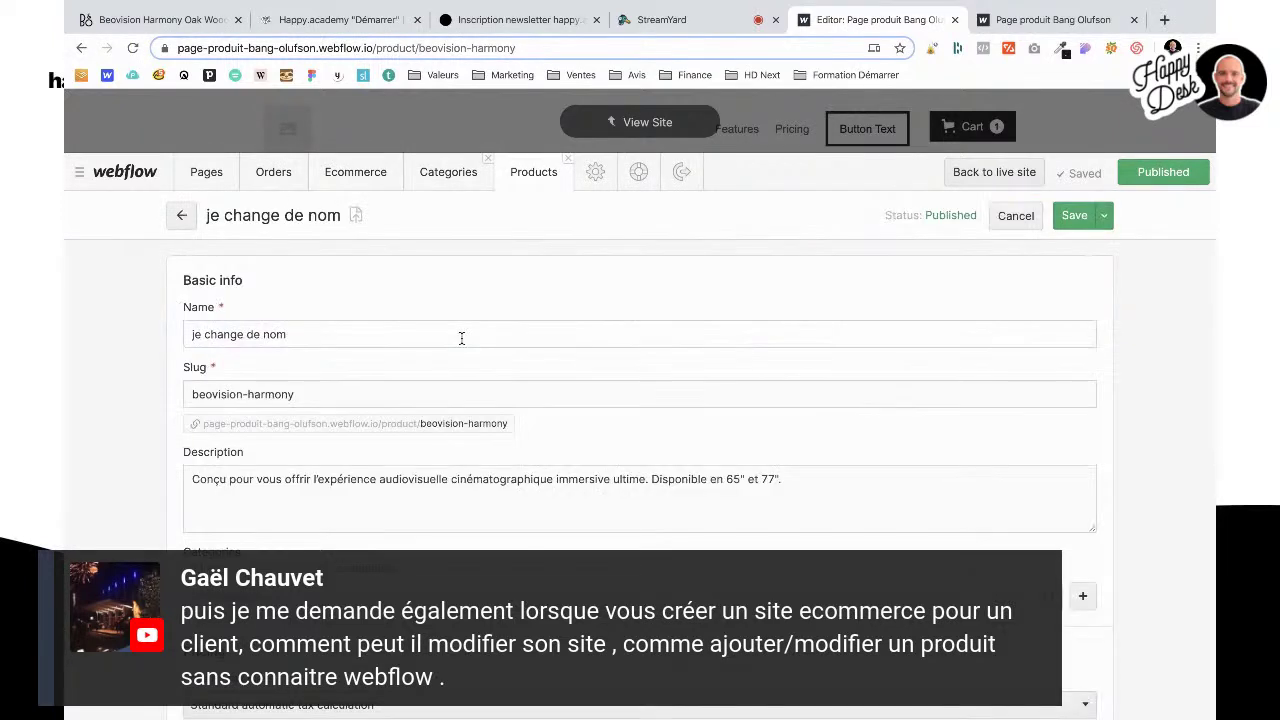
scroll(252, 392, "down", 3)
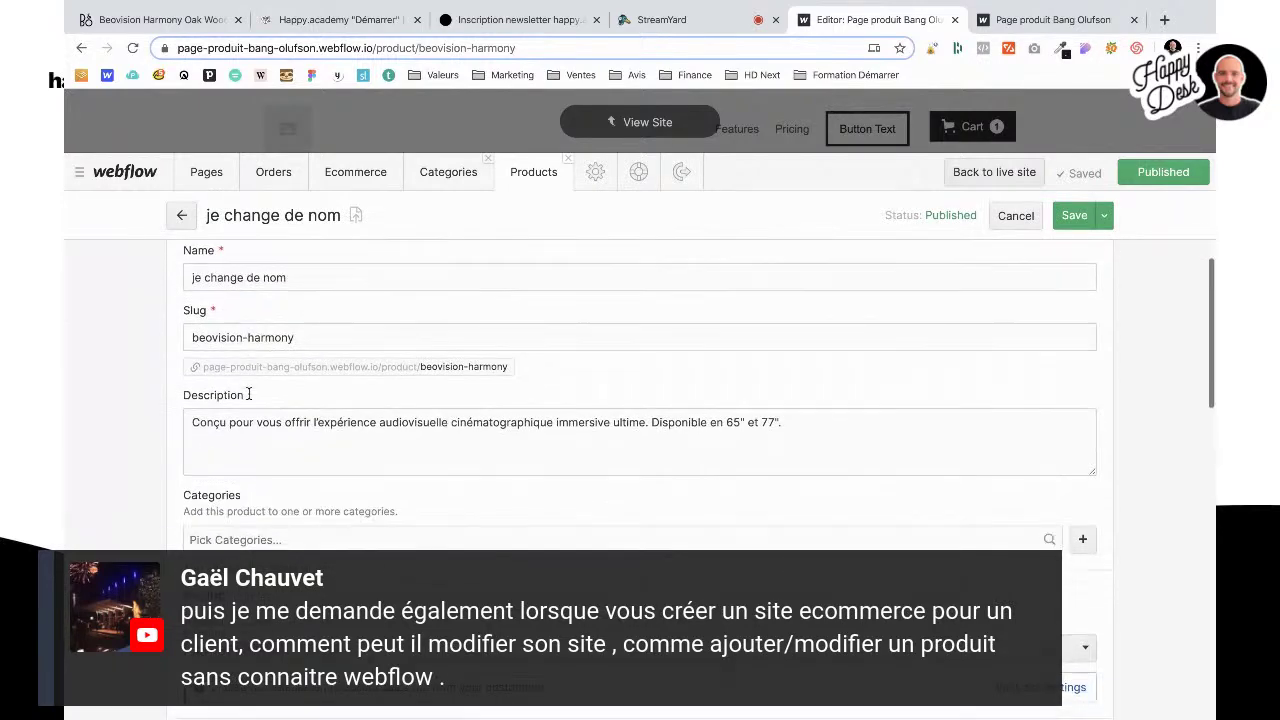
scroll(249, 395, "down", 4)
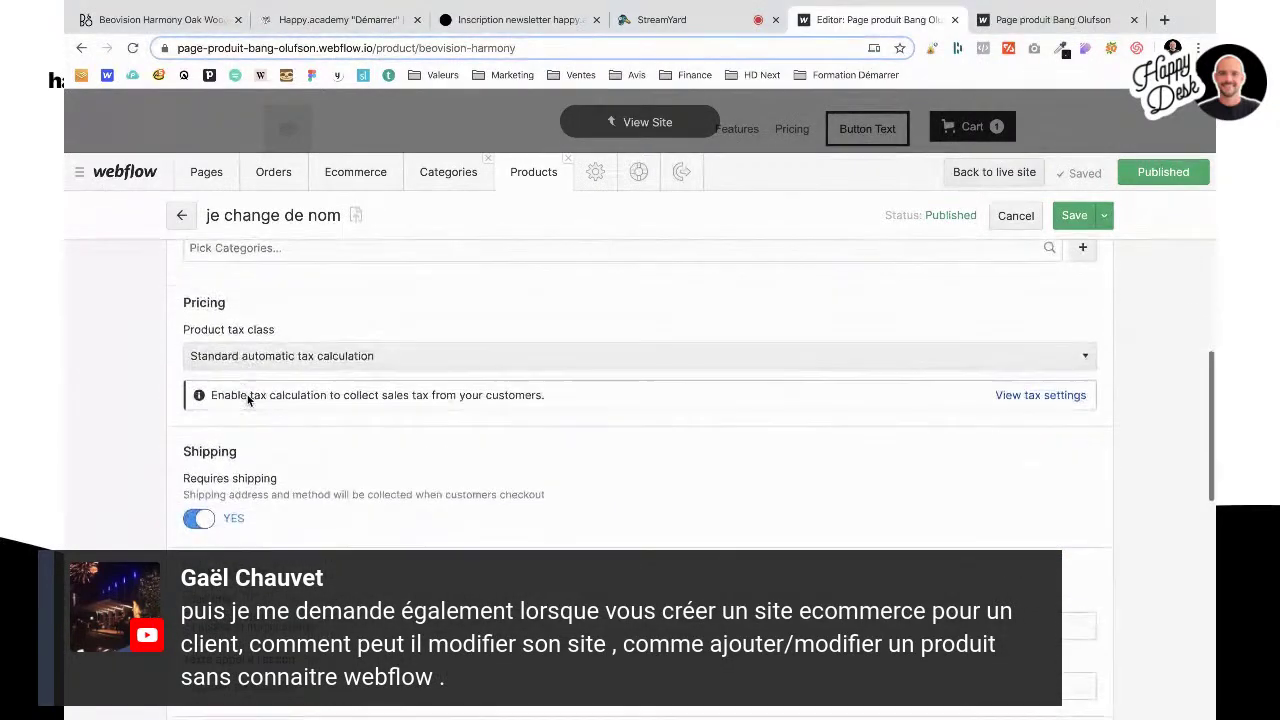
scroll(248, 400, "down", 8)
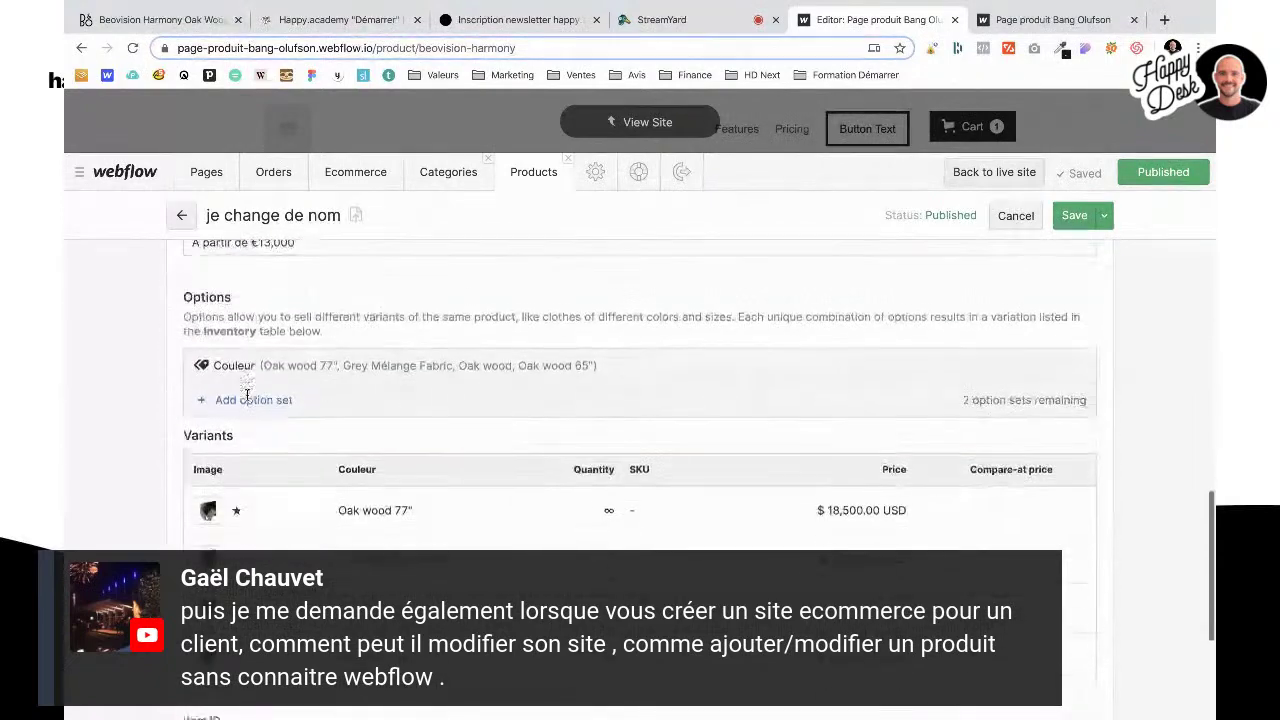
scroll(250, 402, "down", 3)
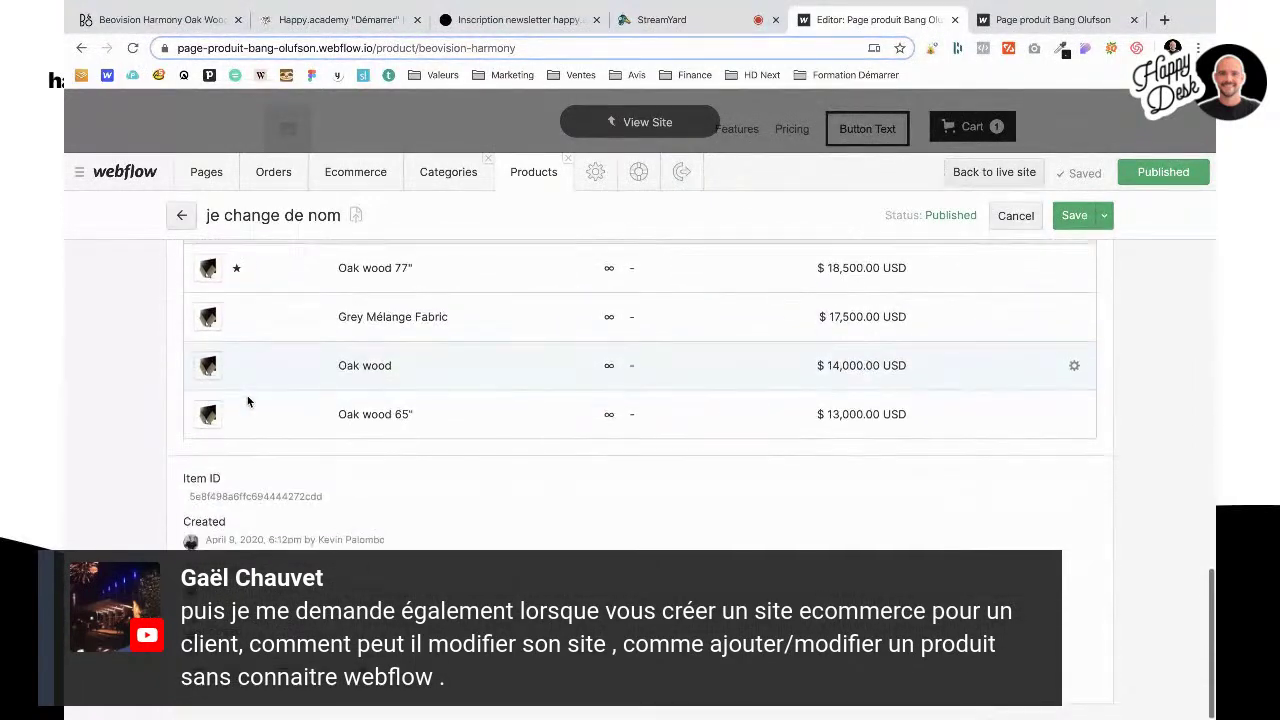
scroll(332, 461, "up", 10)
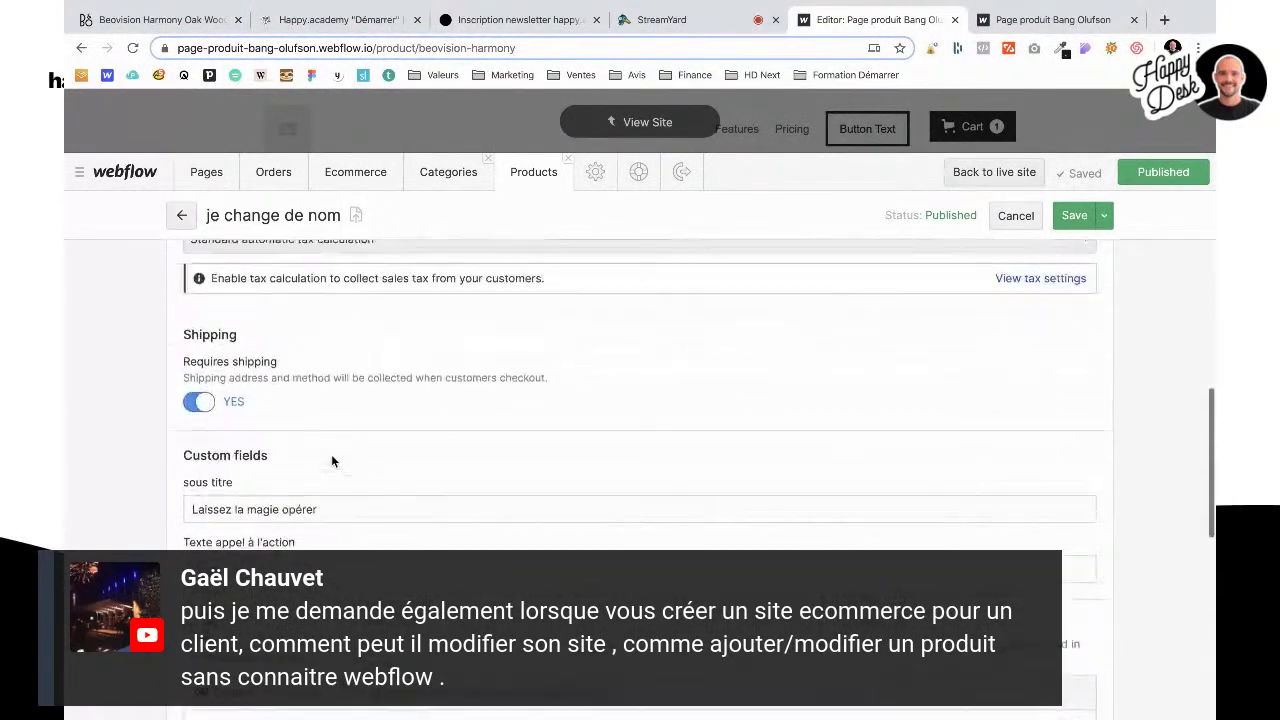
scroll(332, 461, "up", 3)
left_click(1074, 216)
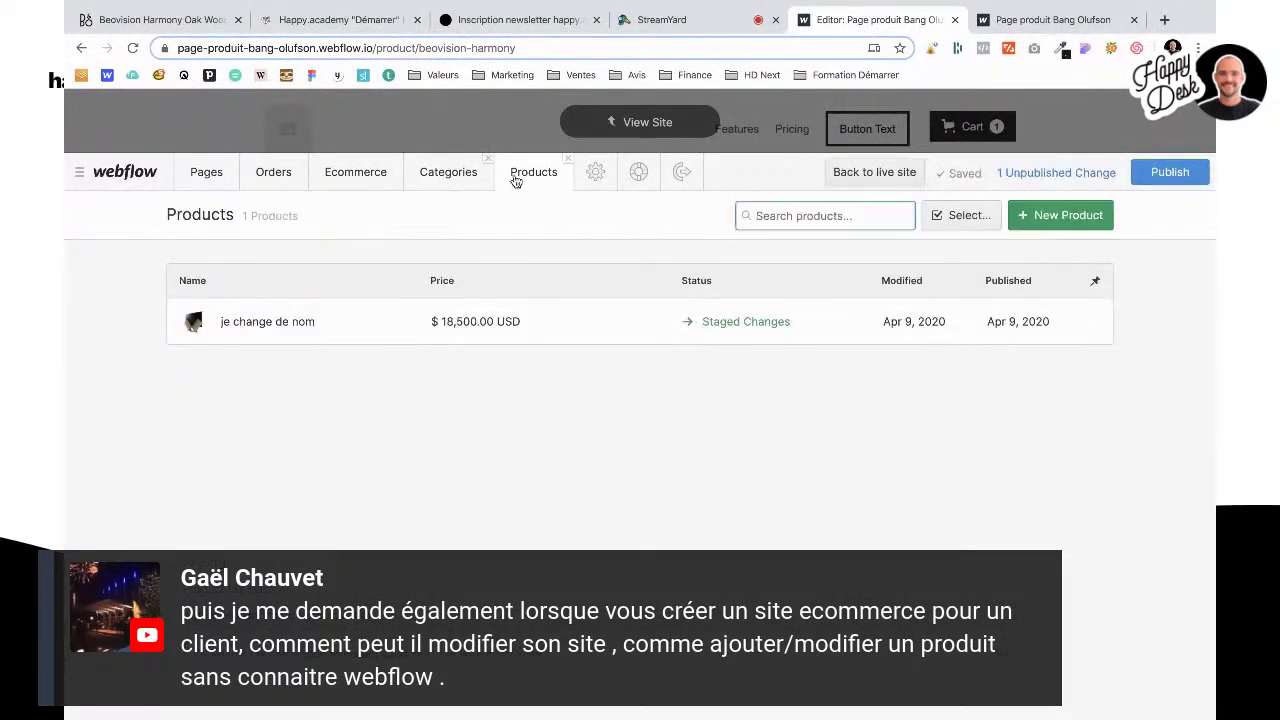
Step: Close the Products and Categories sections, check access to the Editor's Ecommerce settings, and dismiss the store information request
left_click(567, 159)
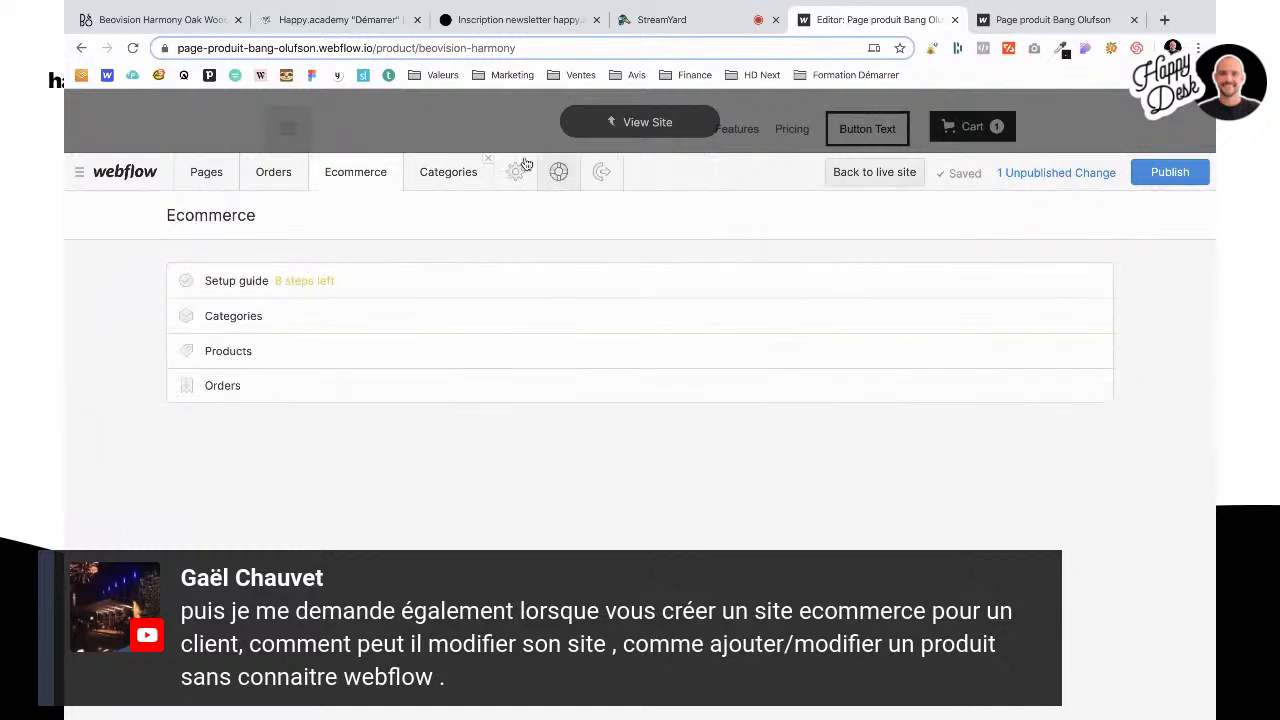
left_click(480, 170)
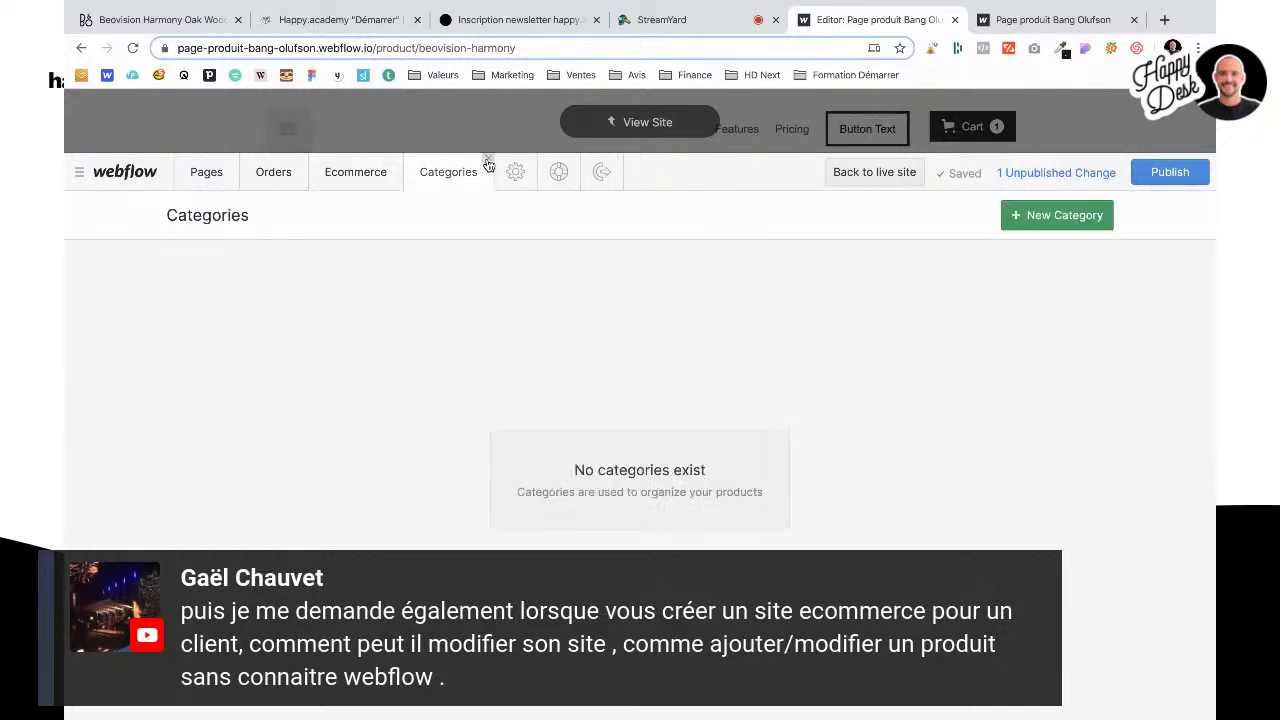
left_click(487, 161)
left_click(424, 174)
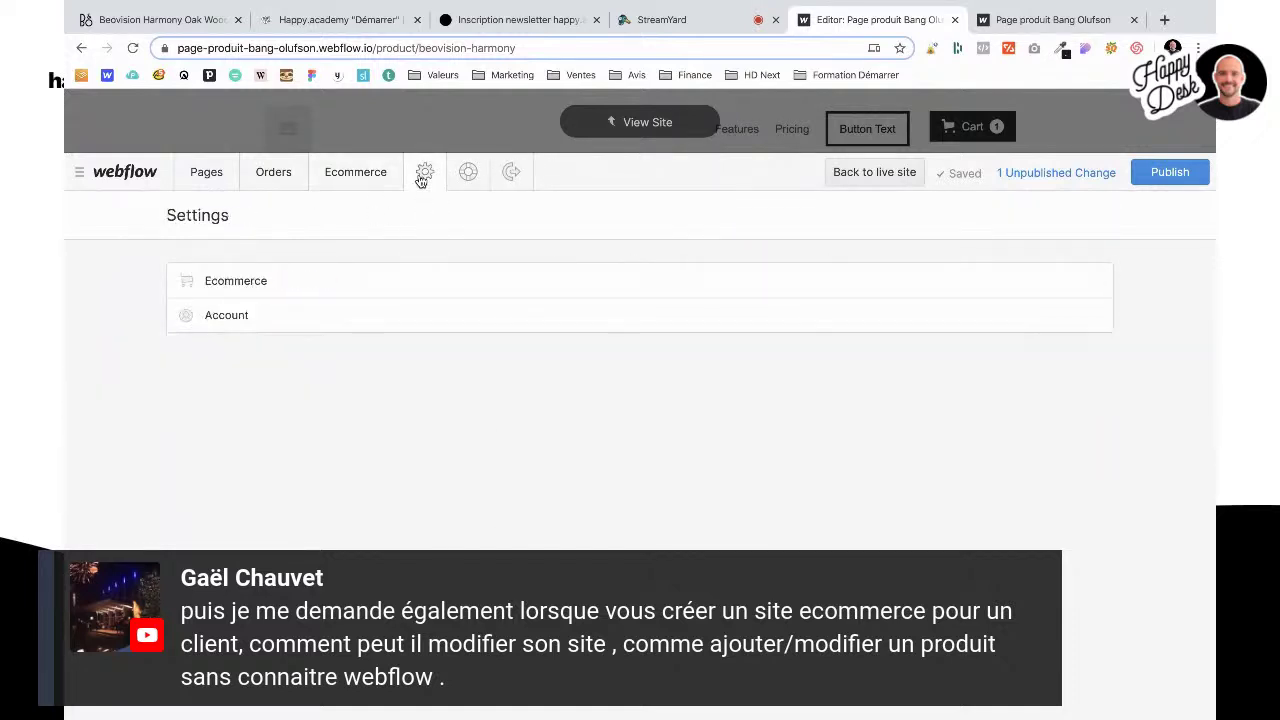
left_click(226, 293)
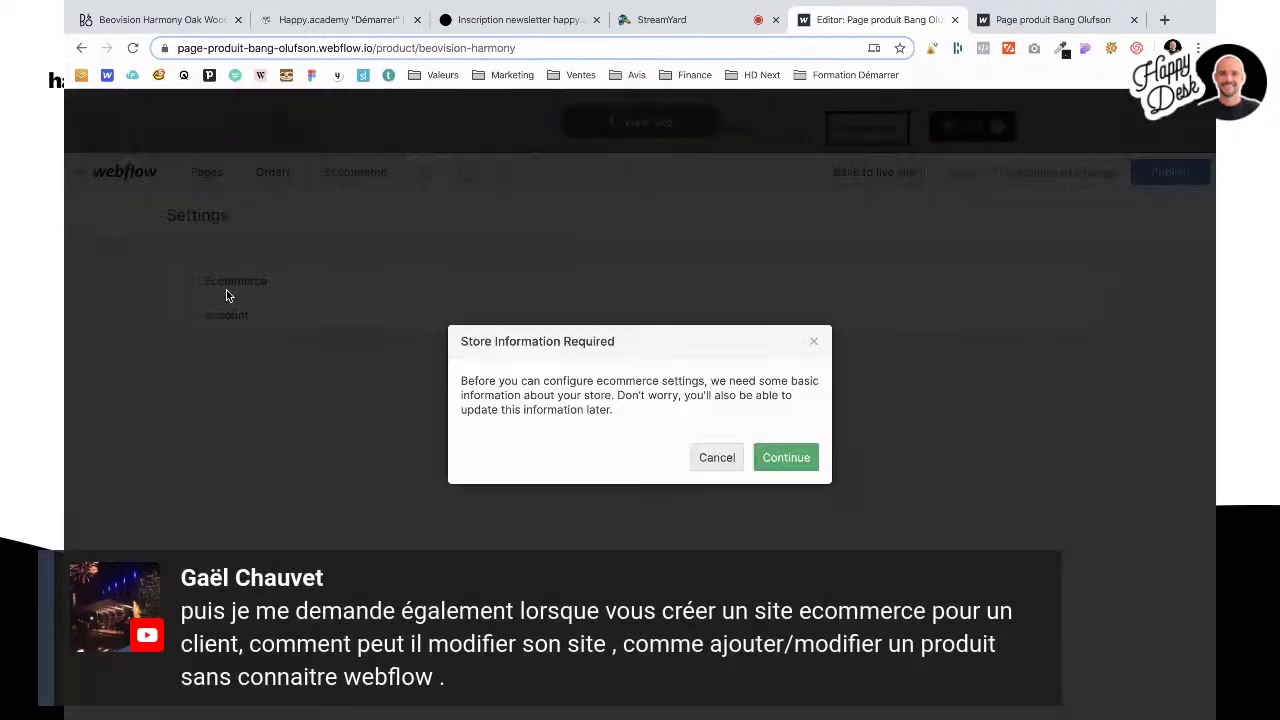
left_click(813, 342)
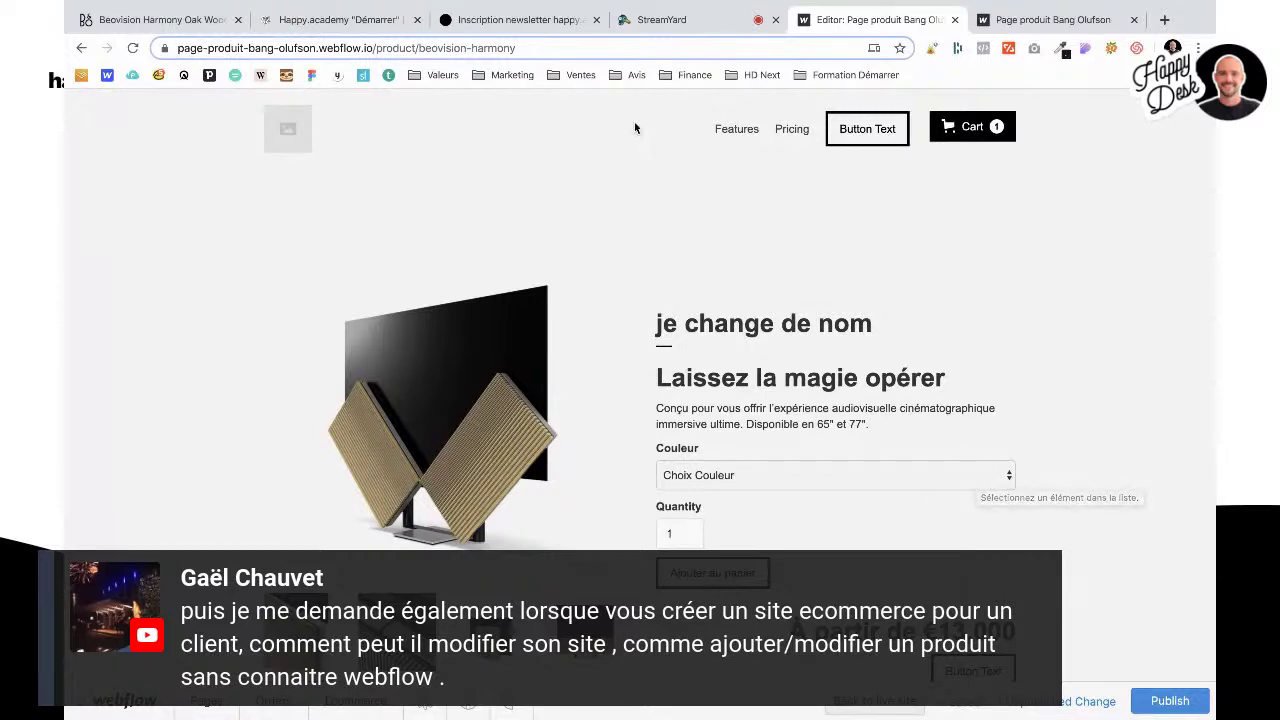
Step: Switch to StreamYard and change the broadcast layout to bring the camera on air
left_click(691, 25)
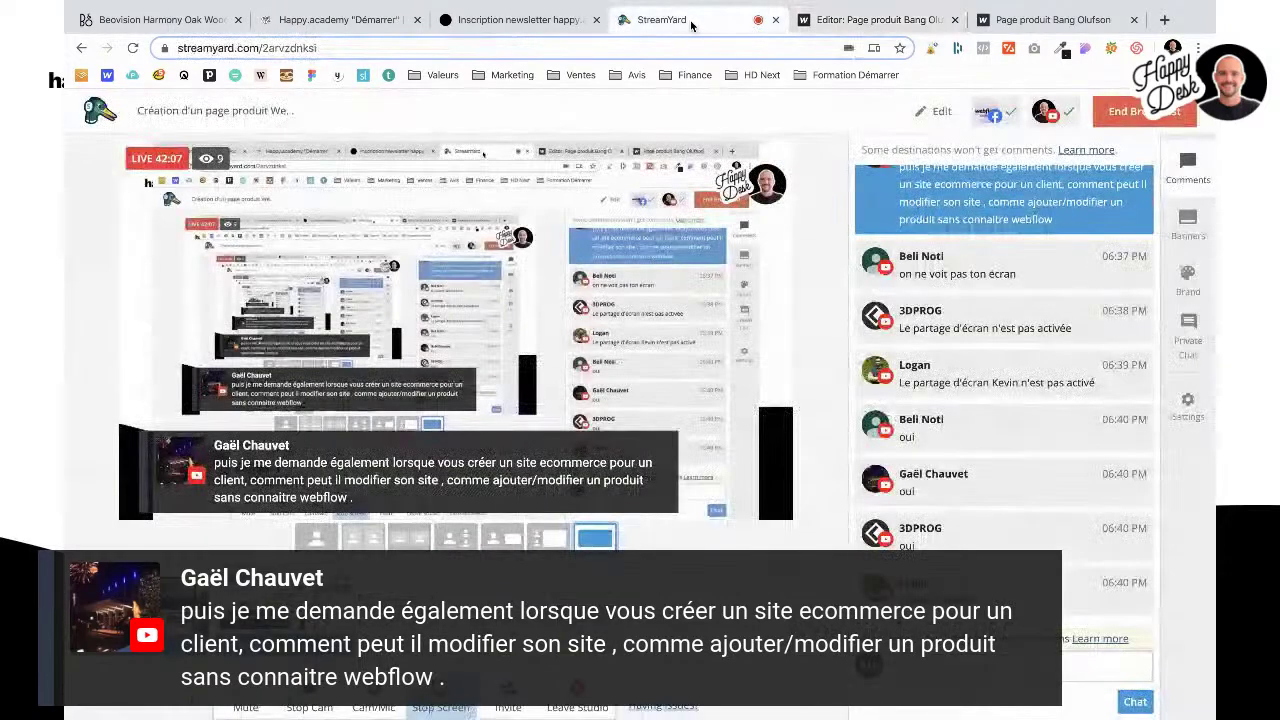
left_click(494, 540)
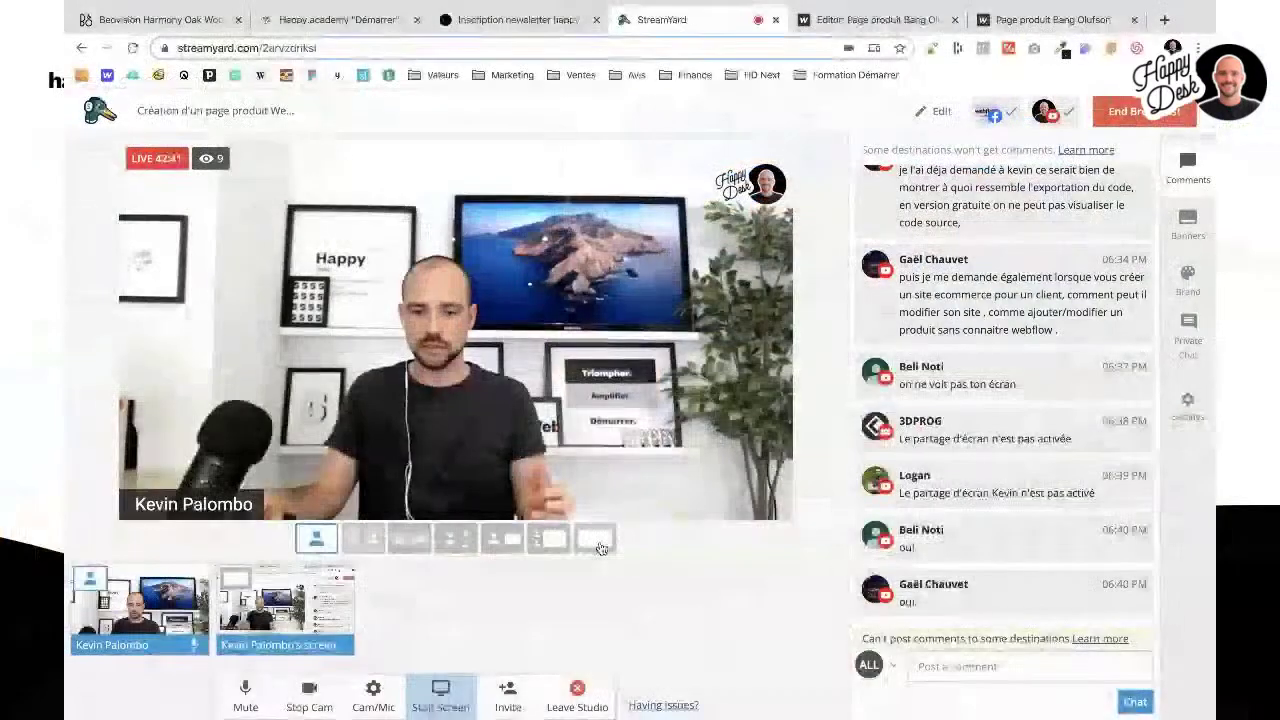
Step: Switch to the Happy.academy "Démarrer" course page and look through its table of contents for the introduction, Semaine 1 and Semaine 2
left_click(312, 19)
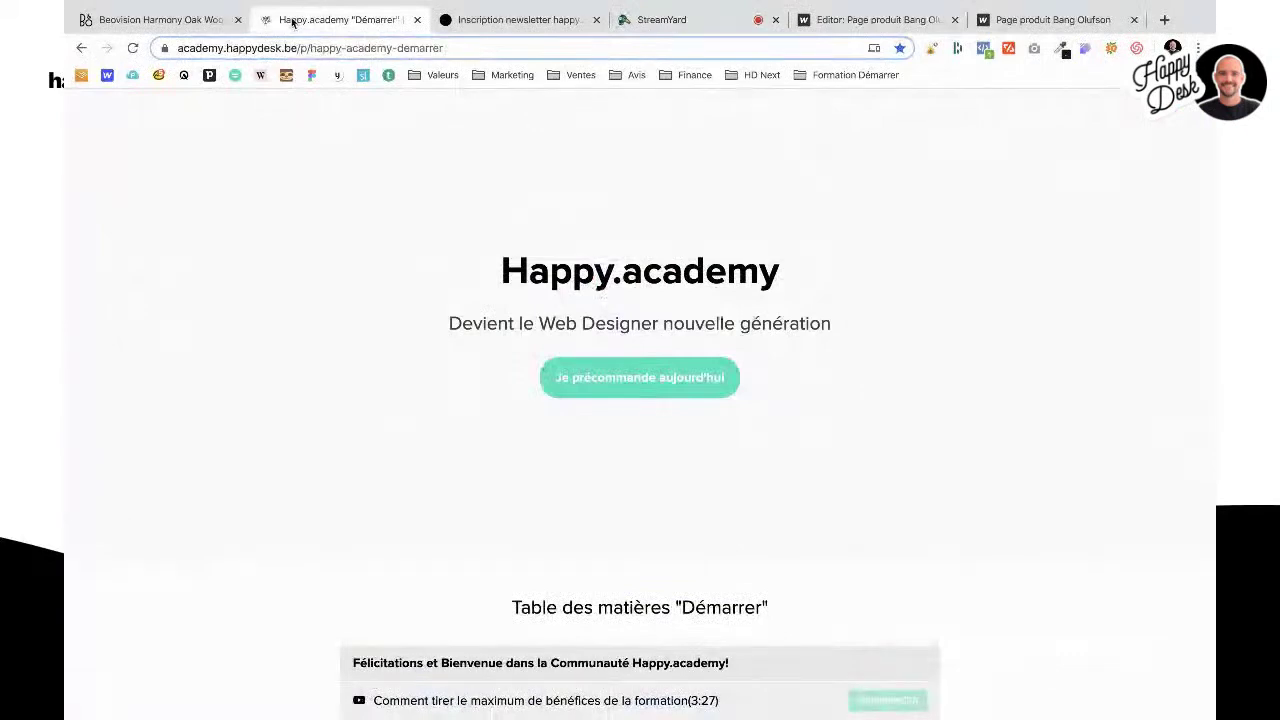
scroll(377, 246, "down", 2)
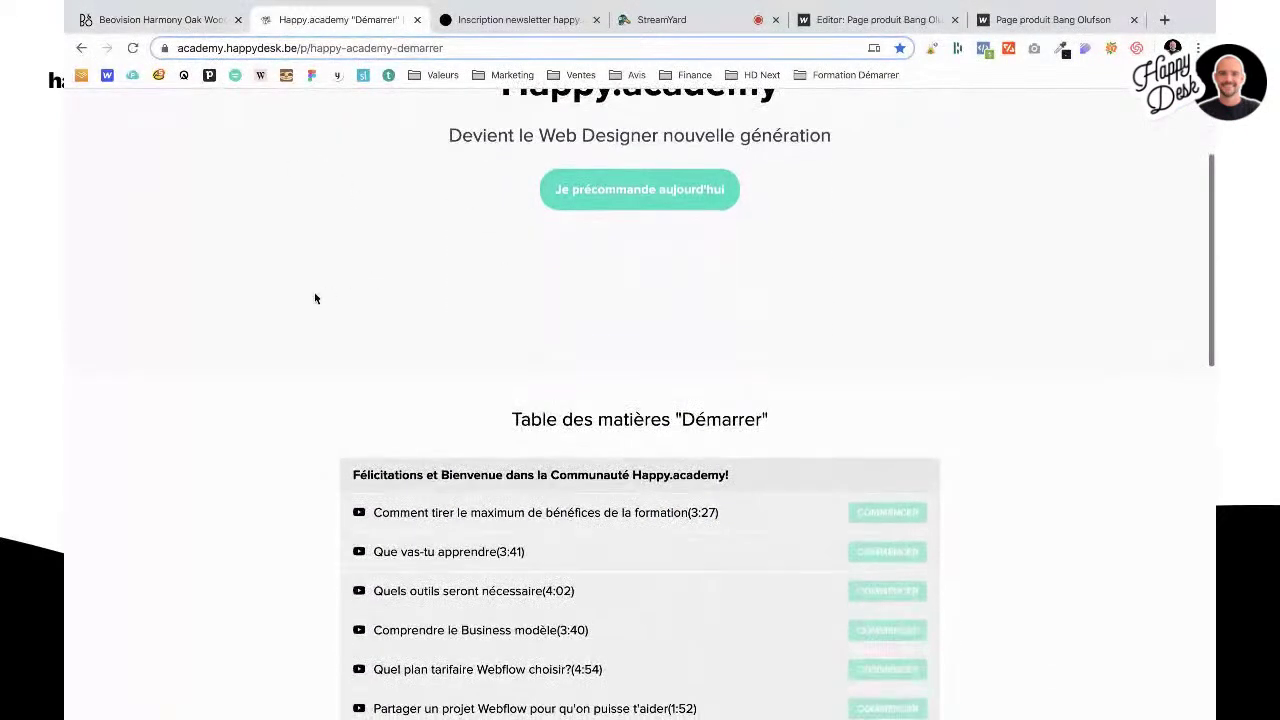
scroll(287, 305, "up", 2)
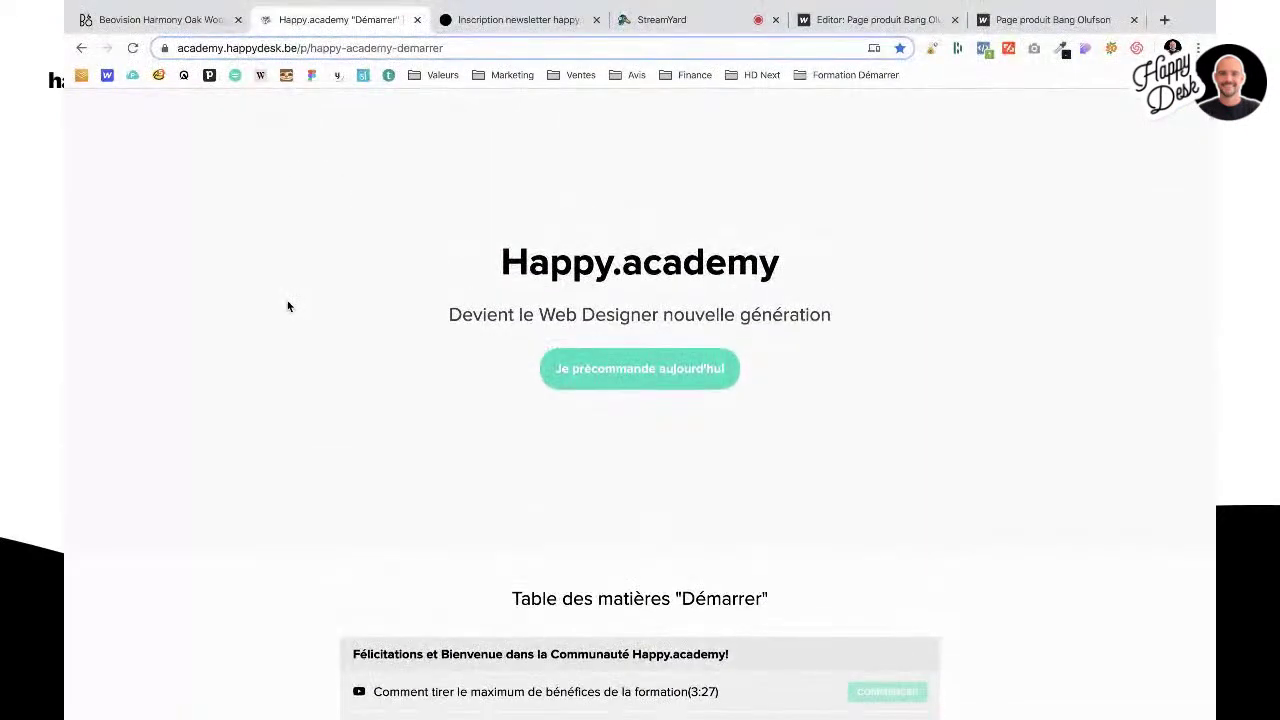
scroll(292, 328, "down", 5)
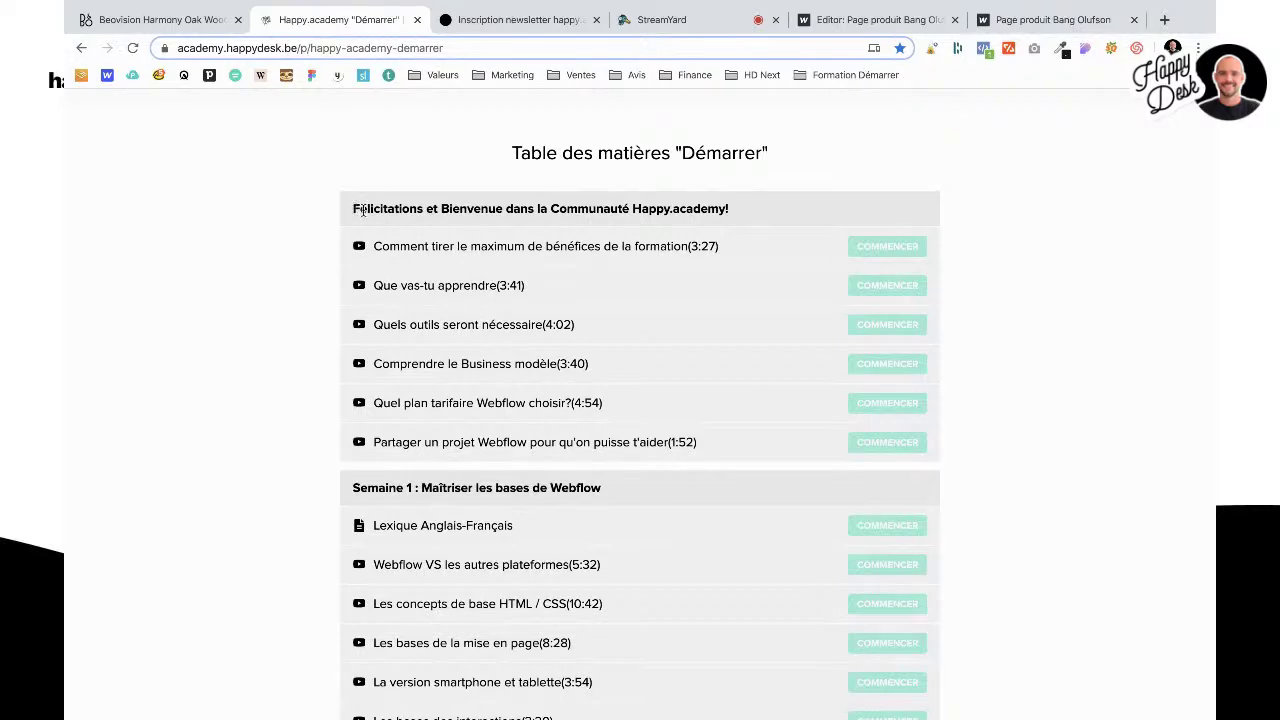
scroll(251, 440, "down", 5)
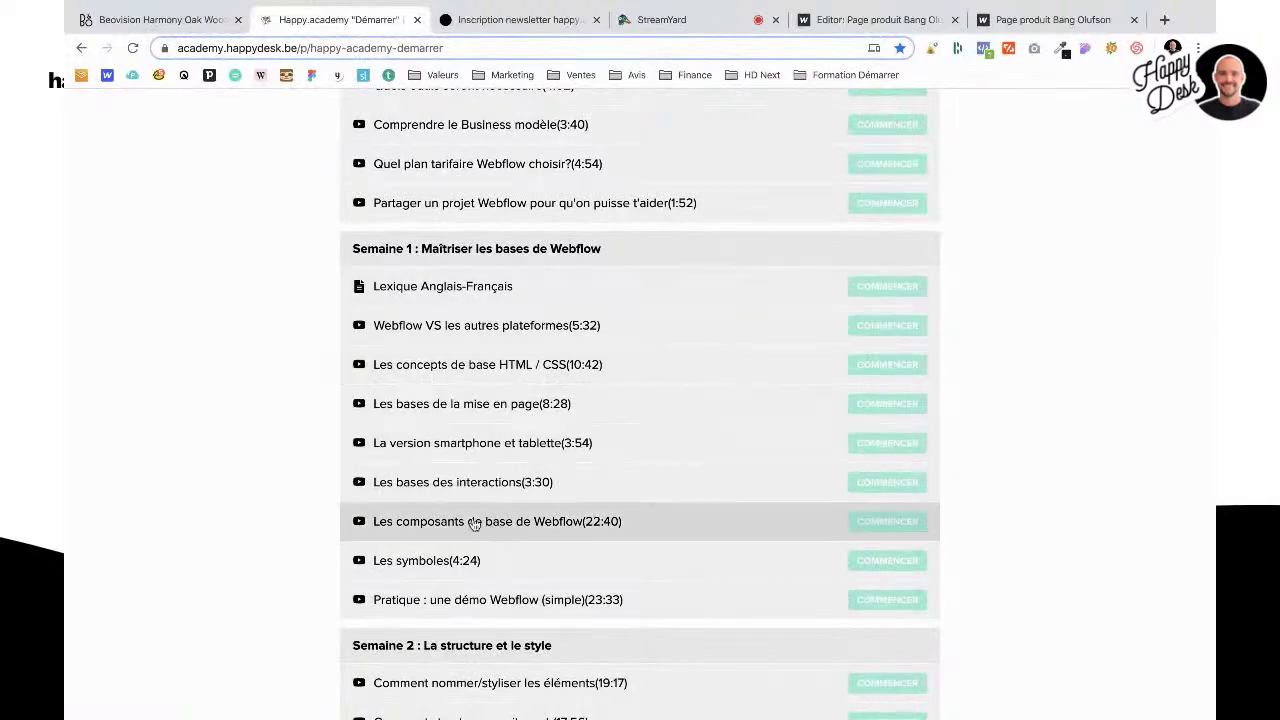
scroll(295, 400, "down", 7)
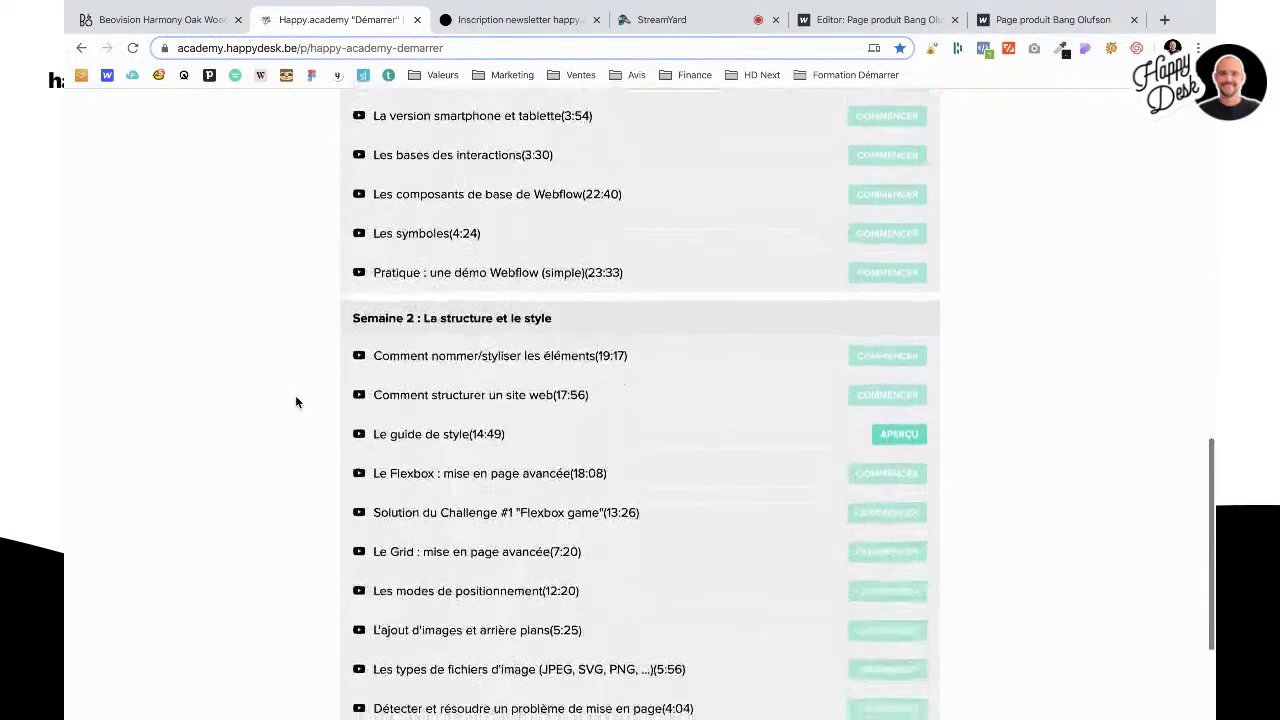
scroll(310, 370, "down", 3)
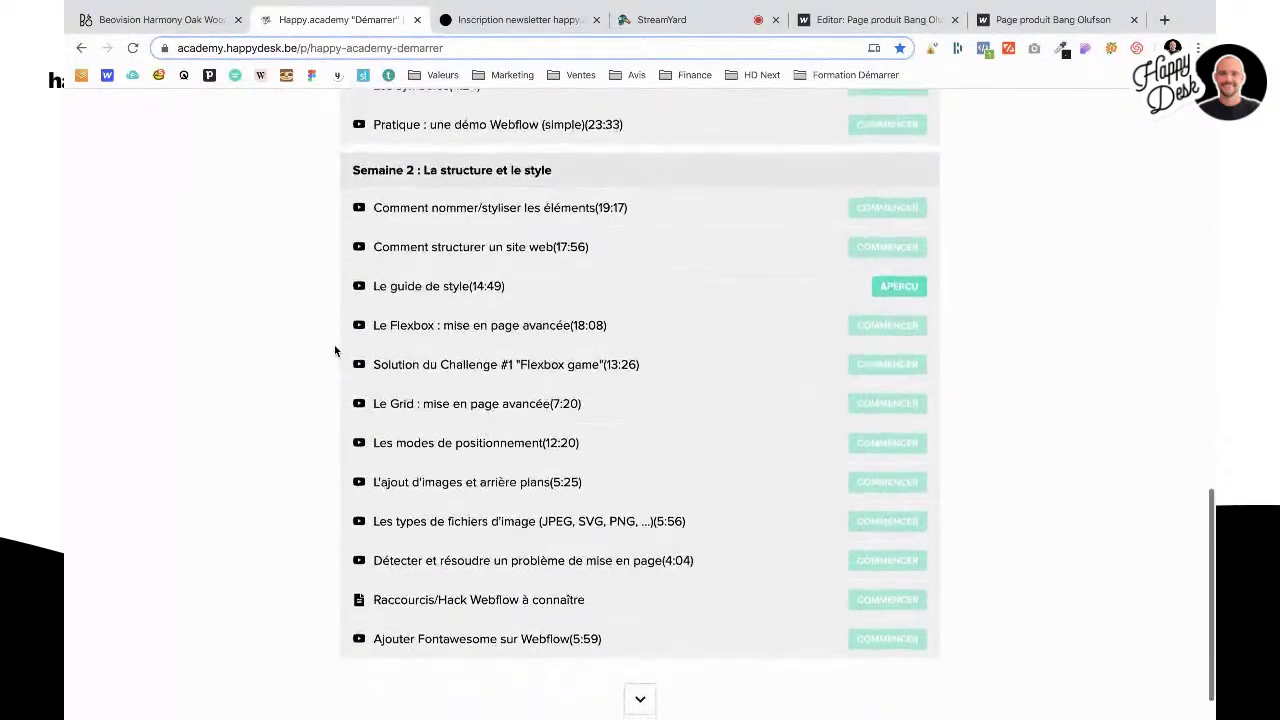